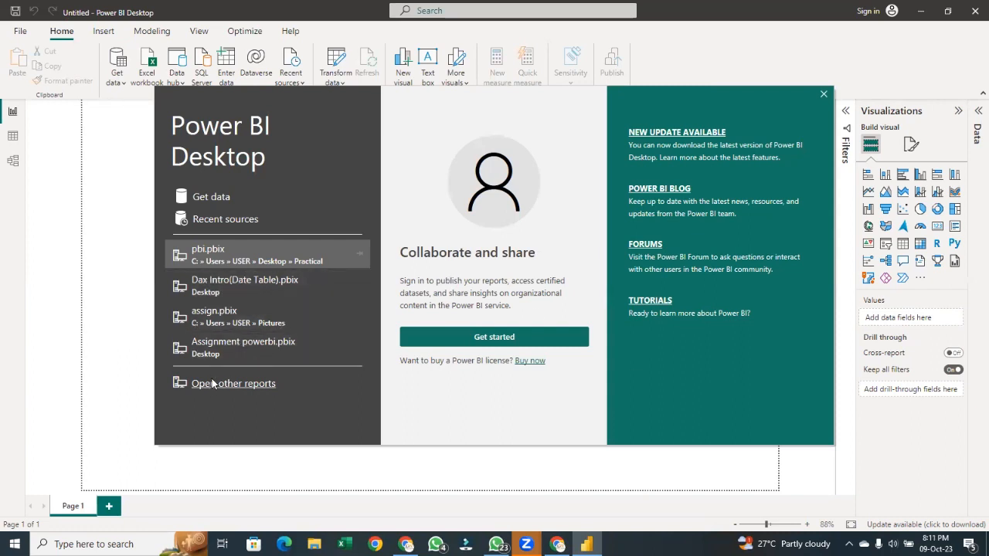
# Start getting data from an Excel workbook and open the Apocolypse Food Prep - Relationship Tutorial file from the Powerbi folder
pyautogui.click(211, 197)
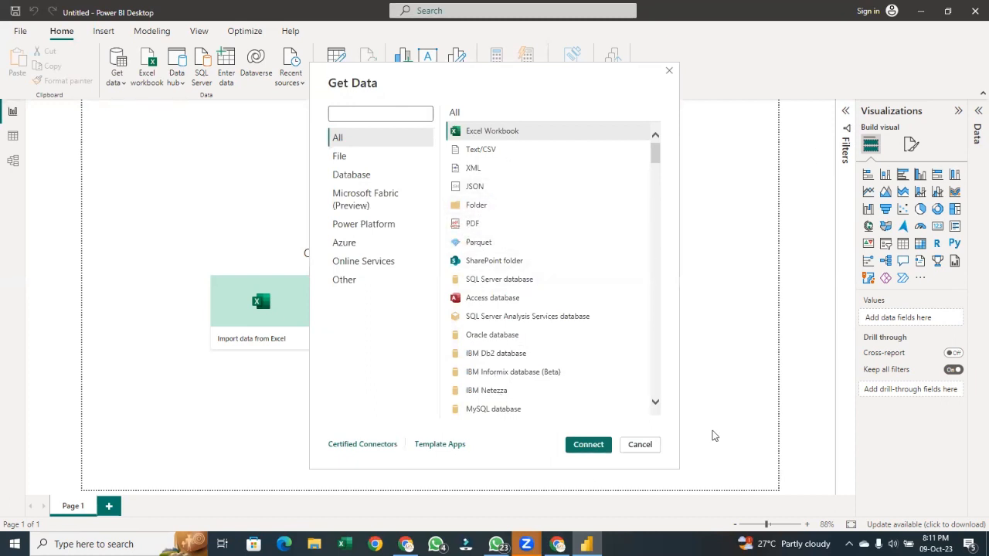
pyautogui.click(575, 447)
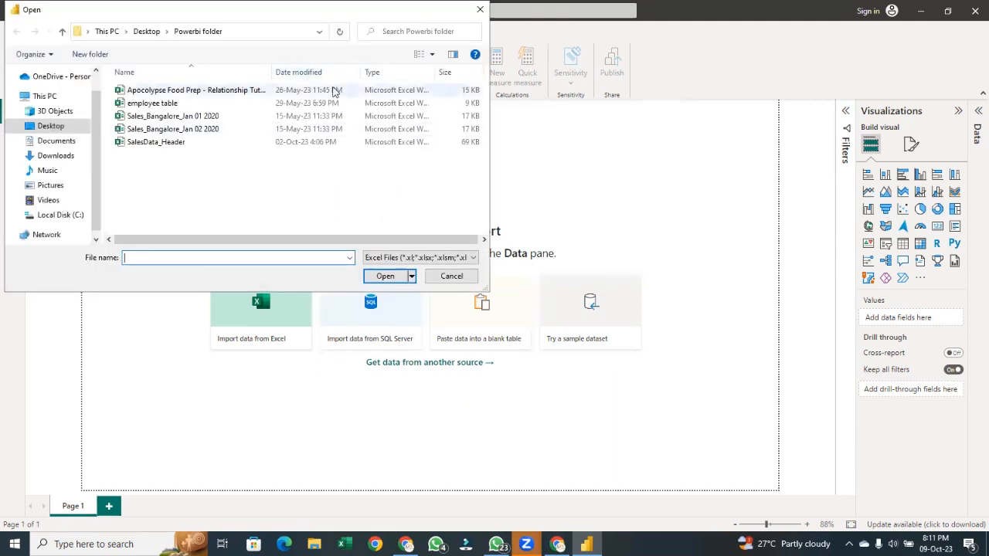
pyautogui.click(337, 91)
pyautogui.click(387, 276)
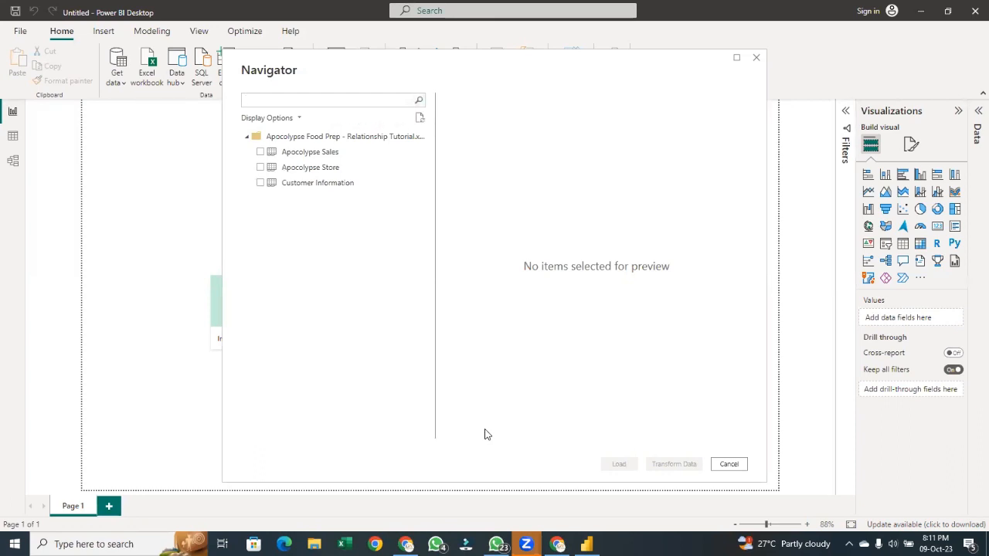
# Select the Apocolypse Sales, Apocolypse Store and Customer Information tables for loading
pyautogui.click(260, 152)
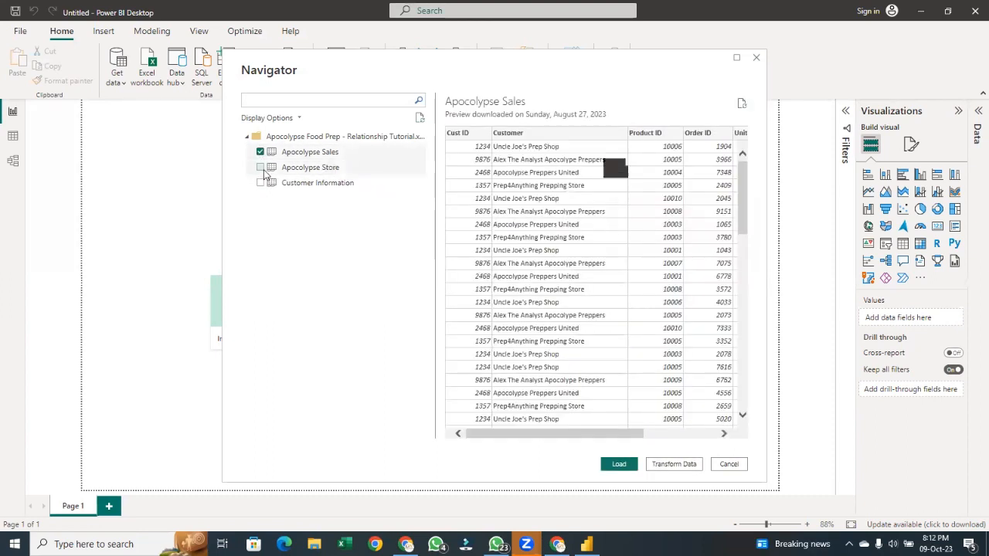
pyautogui.click(260, 167)
pyautogui.click(265, 187)
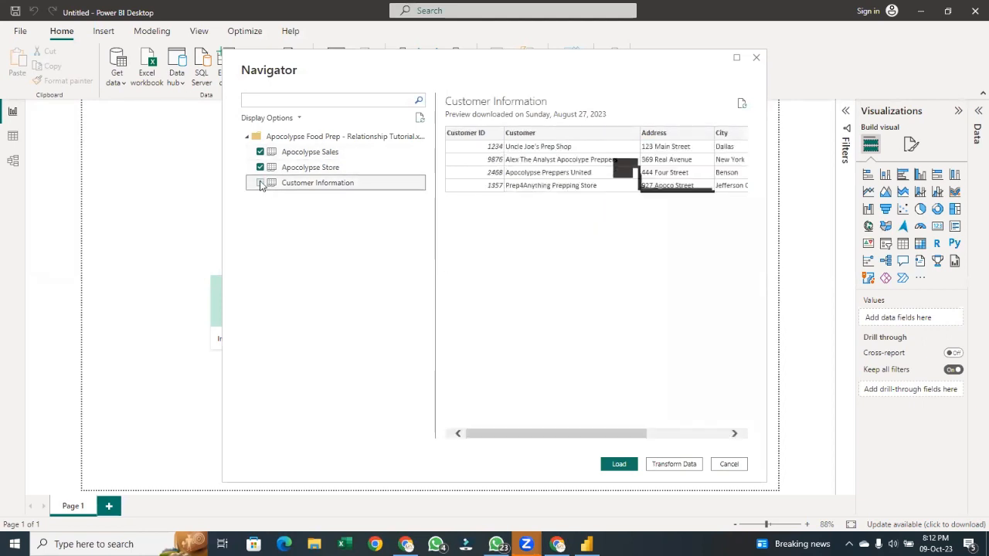
pyautogui.click(260, 183)
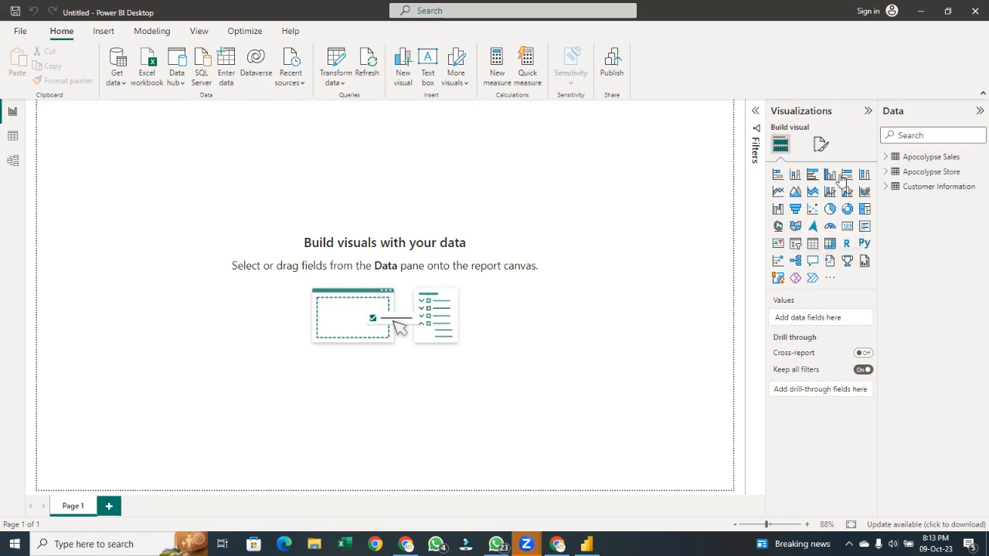
# Add a Q&A visual to the report canvas and enlarge it
pyautogui.click(812, 261)
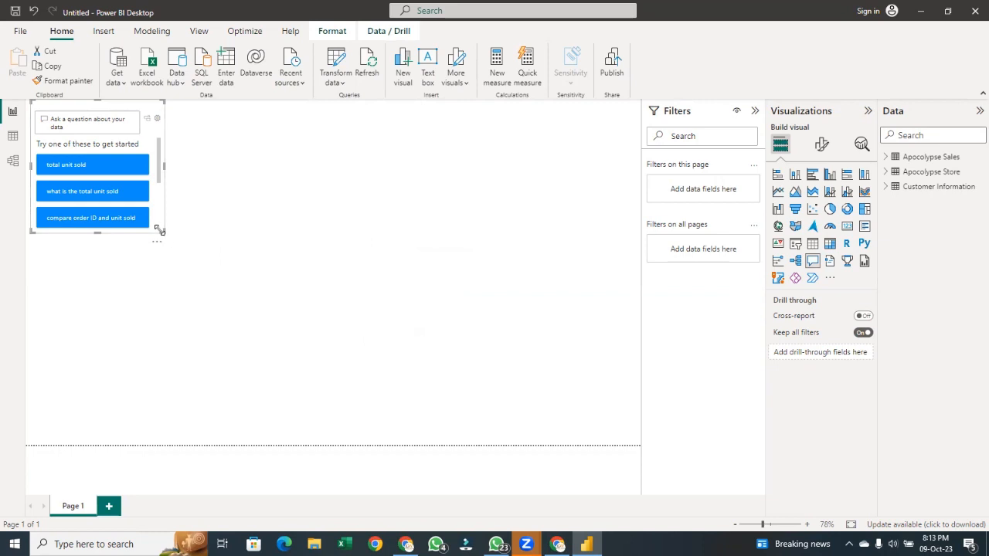
pyautogui.moveTo(167, 235); pyautogui.dragTo(202, 311)
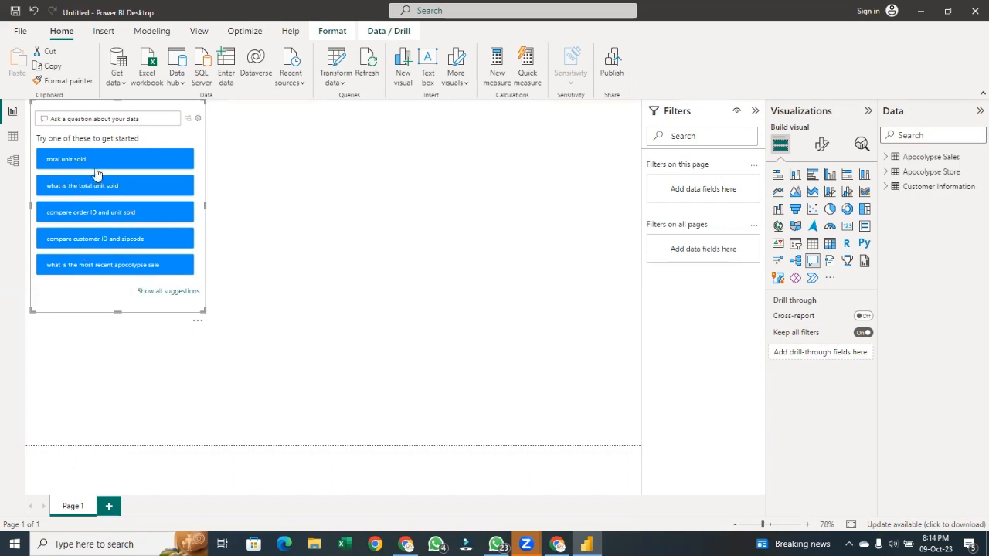
# Ask the suggested question about the most recent apocolypse sale and scroll through its answer table
pyautogui.click(133, 267)
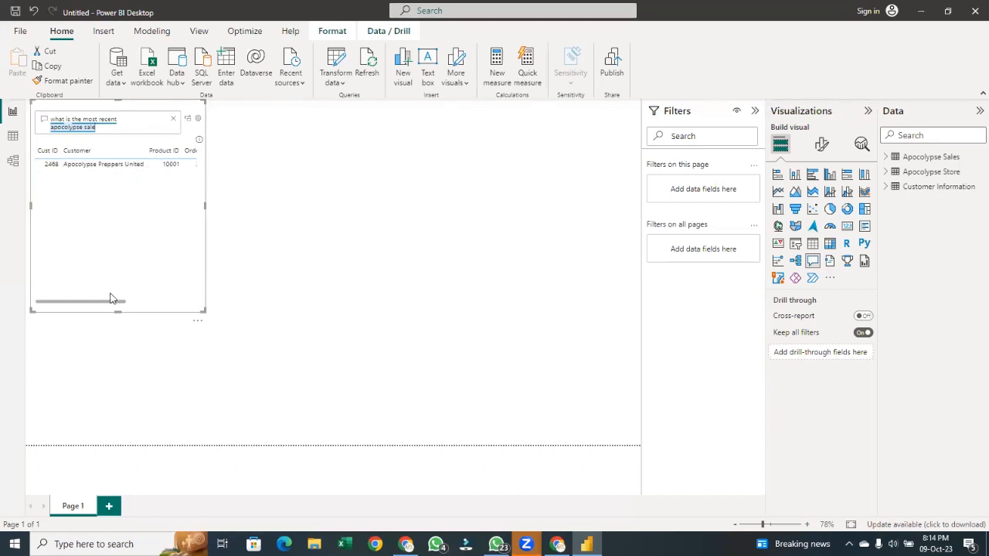
pyautogui.moveTo(108, 300); pyautogui.dragTo(228, 294)
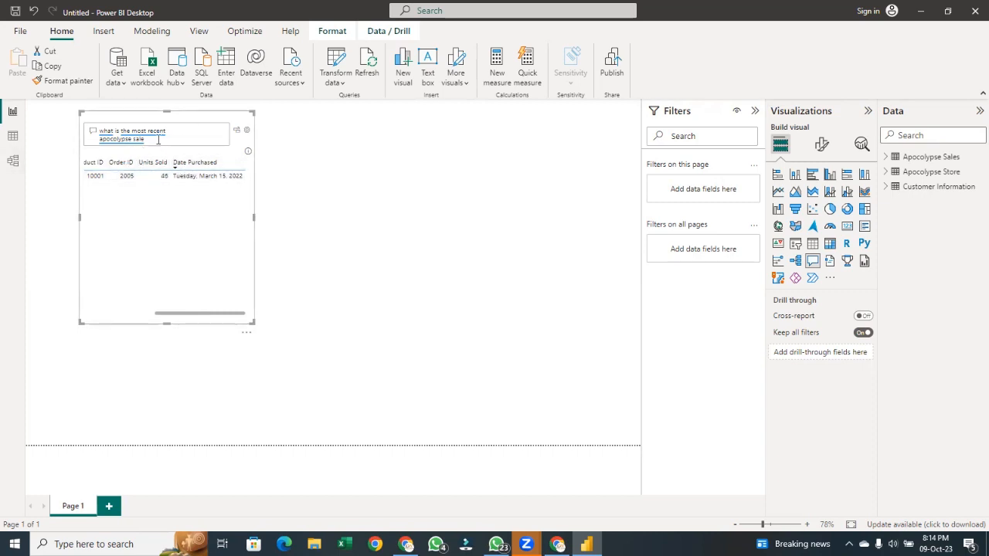
# Replace the question with 'number of apocolypse sales', picking it from the autocomplete suggestions
pyautogui.moveTo(155, 139); pyautogui.dragTo(96, 133)
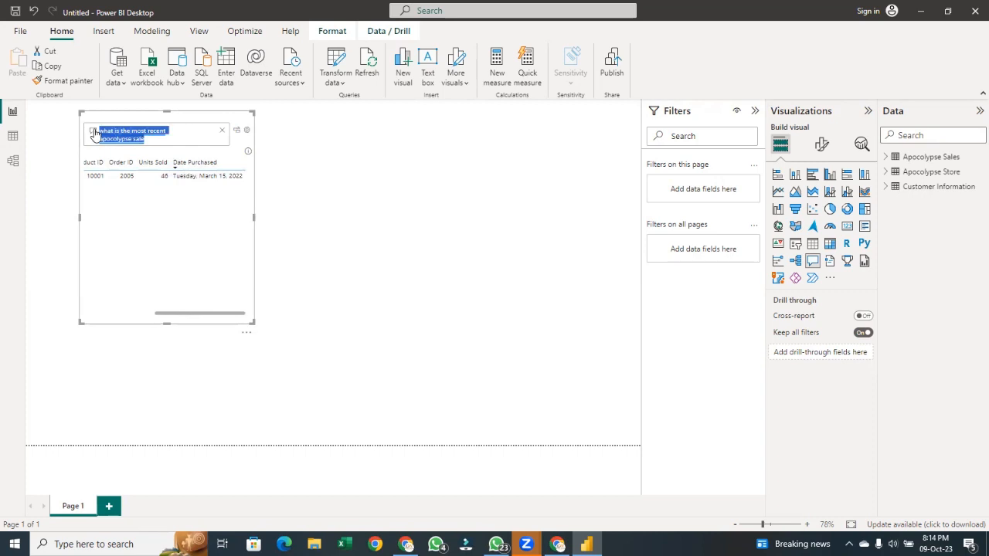
pyautogui.press('BackSpace')
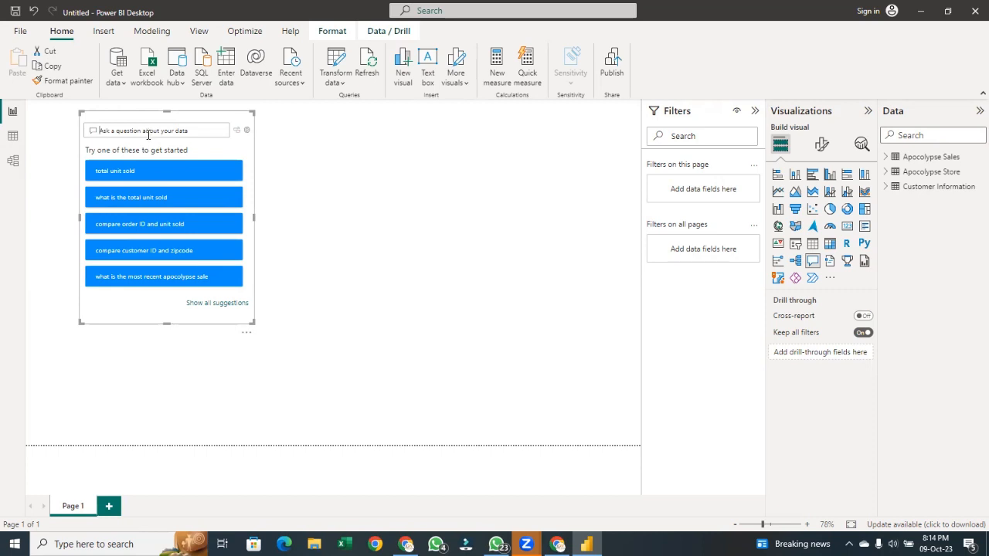
pyautogui.write('numb')
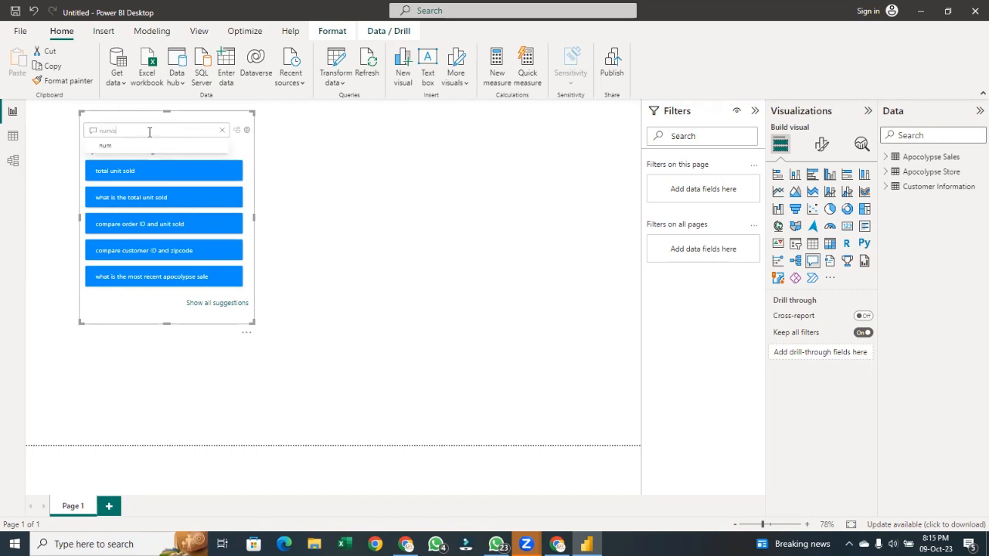
pyautogui.write('er')
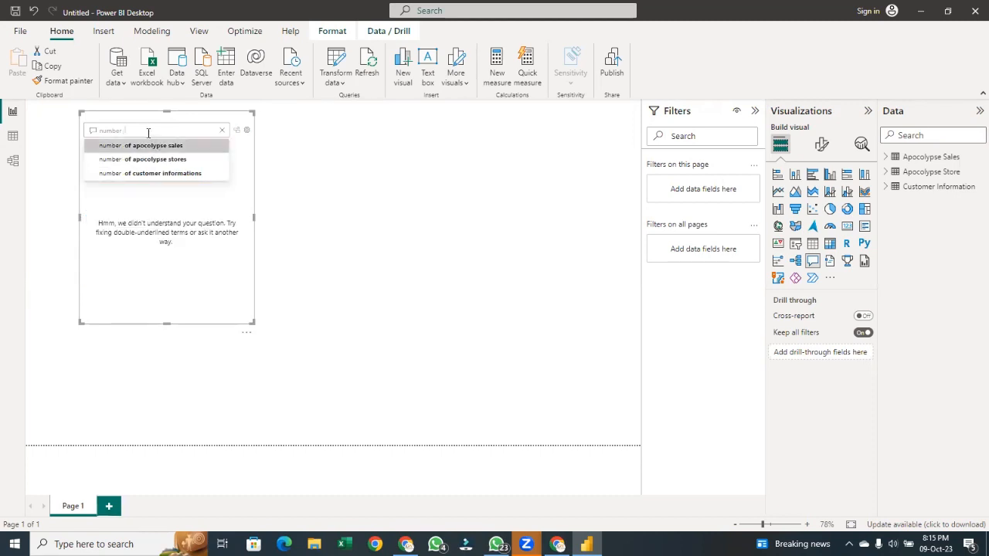
pyautogui.click(148, 145)
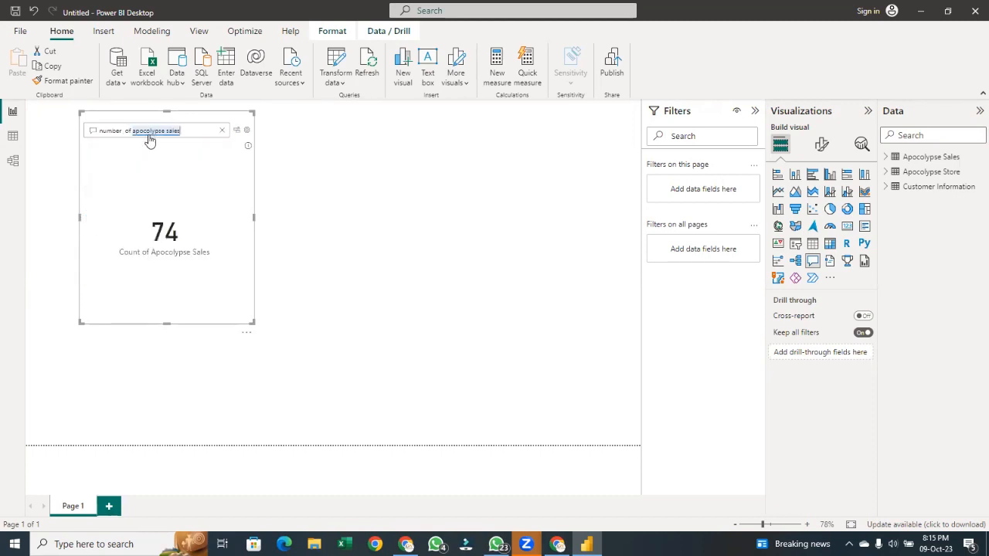
pyautogui.click(148, 135)
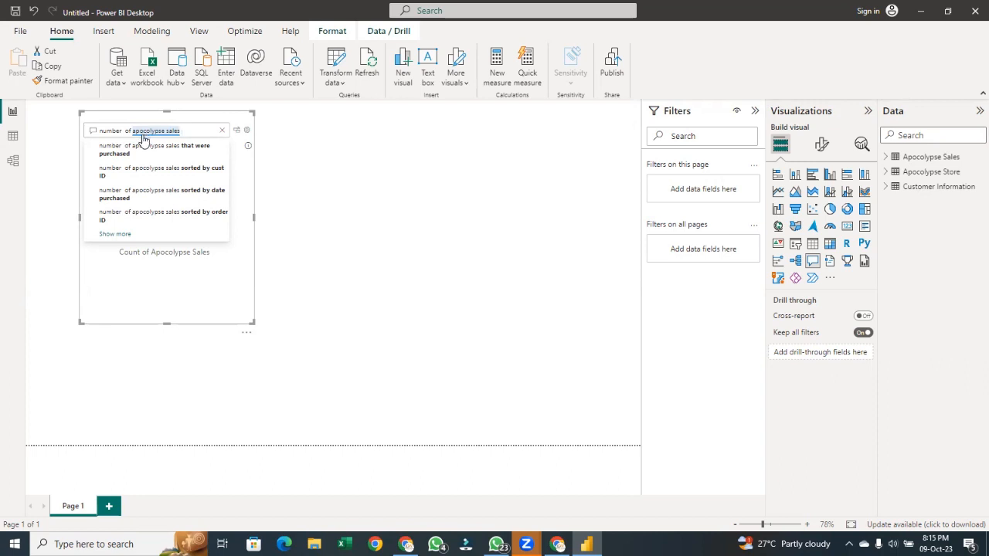
pyautogui.write('that')
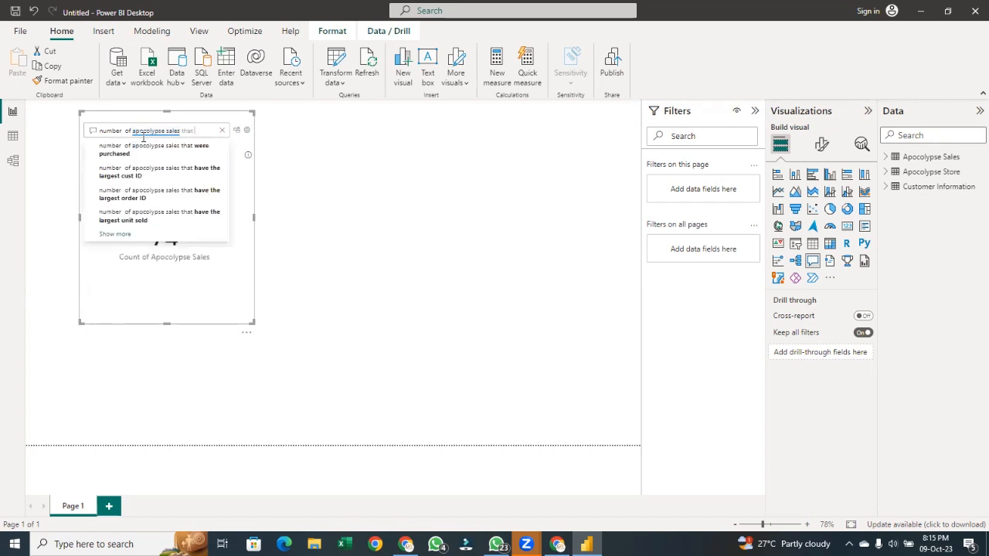
pyautogui.write(' w')
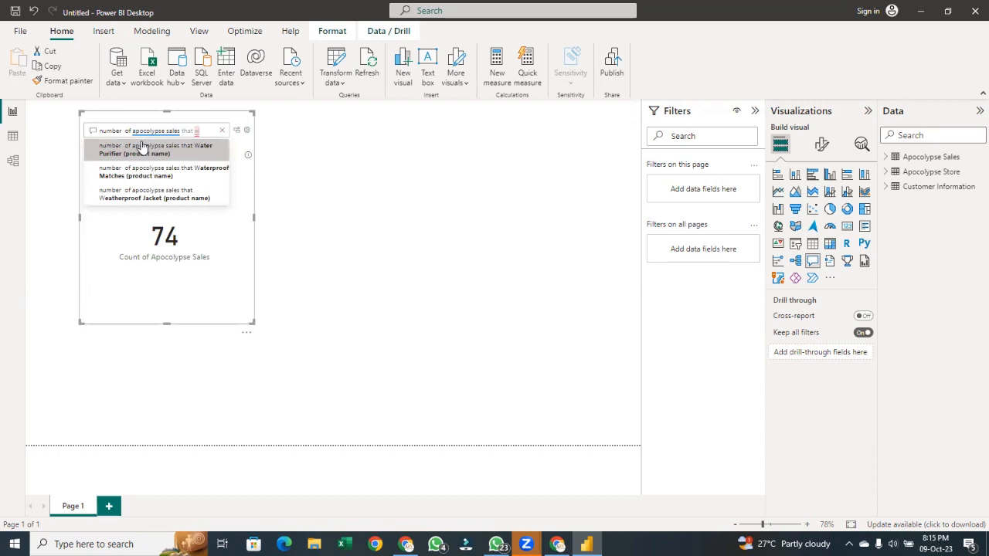
pyautogui.press('BackSpace')
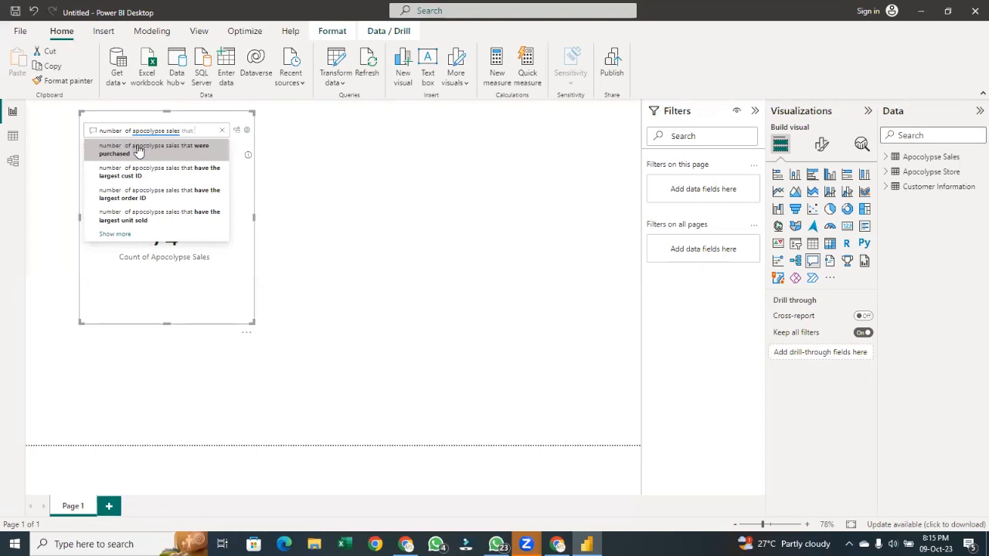
pyautogui.press('BackSpace')
pyautogui.press('BackSpace')
pyautogui.press('BackSpace')
pyautogui.press('BackSpace')
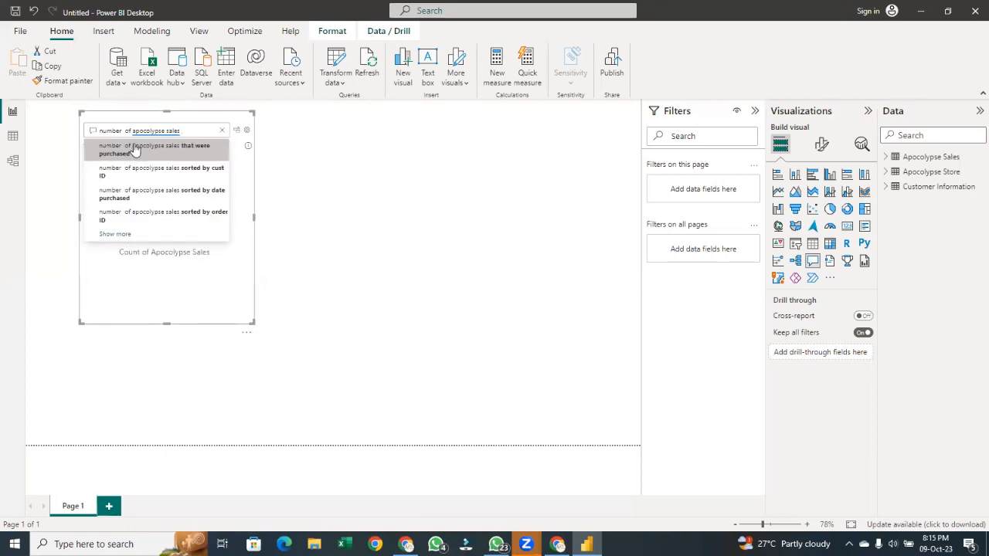
# Extend the question to 'number of apocolypse sales for month February' and widen the Q&A visual
pyautogui.write('r ma')
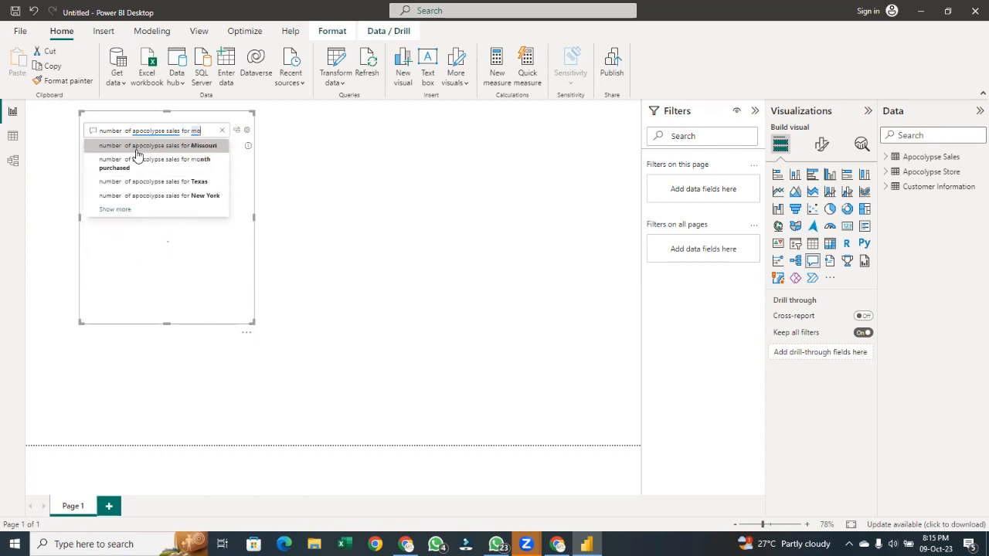
pyautogui.write('nth')
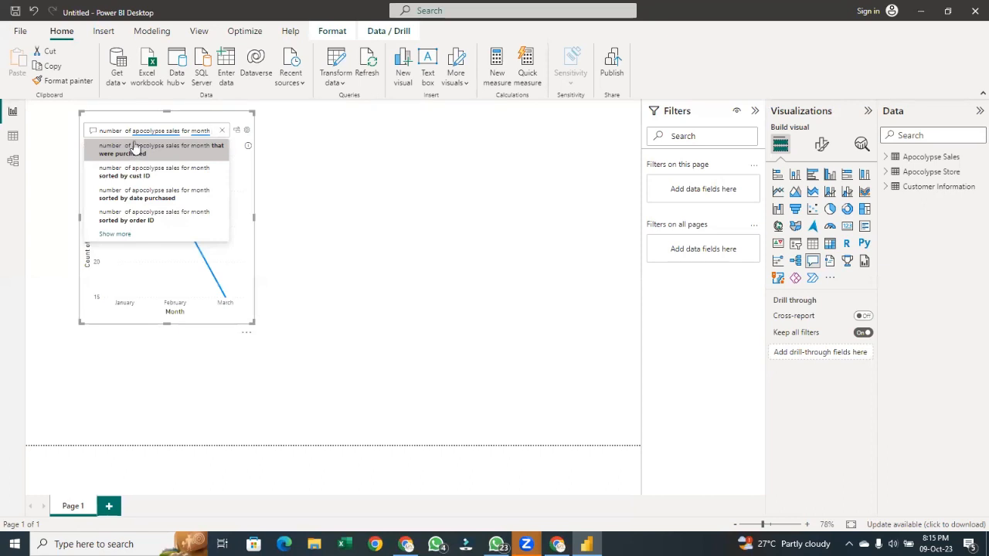
pyautogui.write('f')
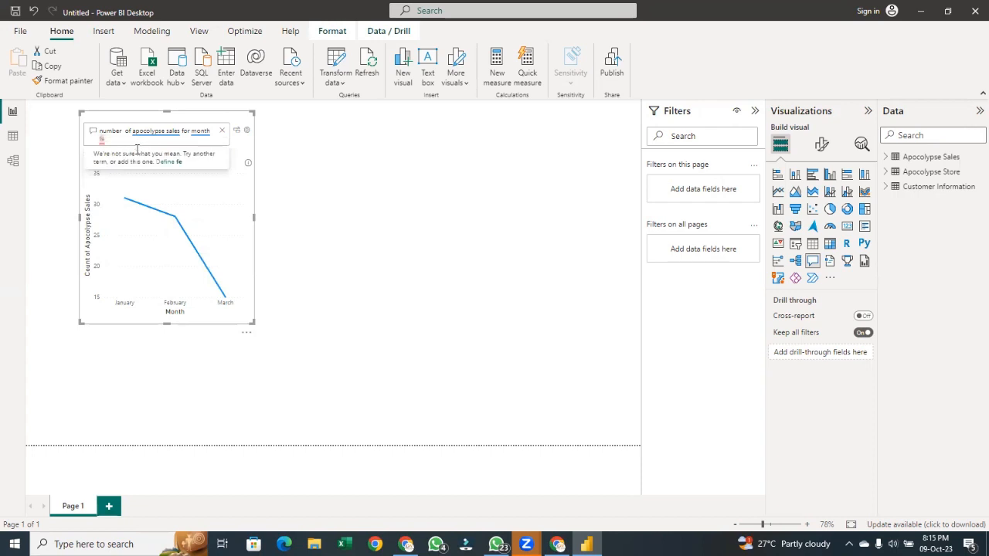
pyautogui.write('e')
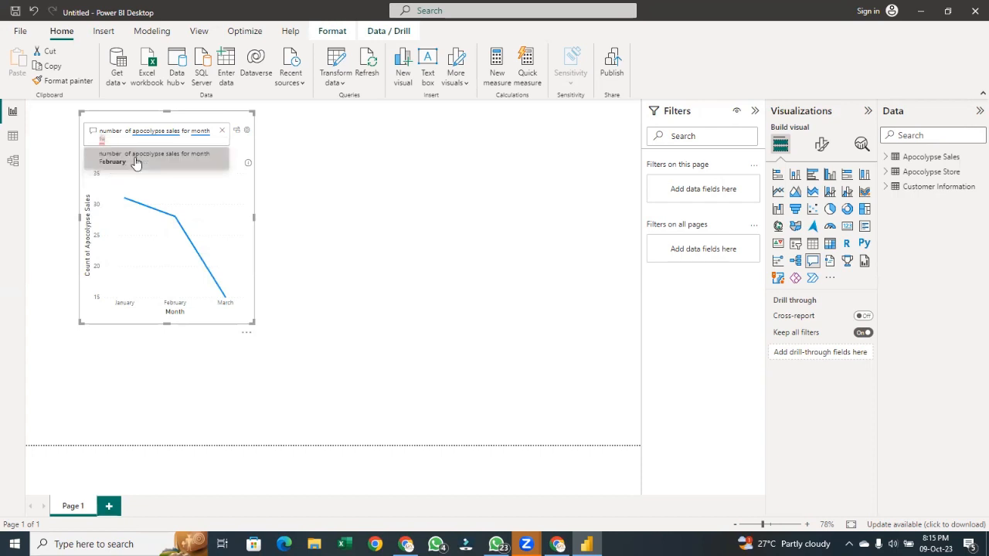
pyautogui.write('bruary')
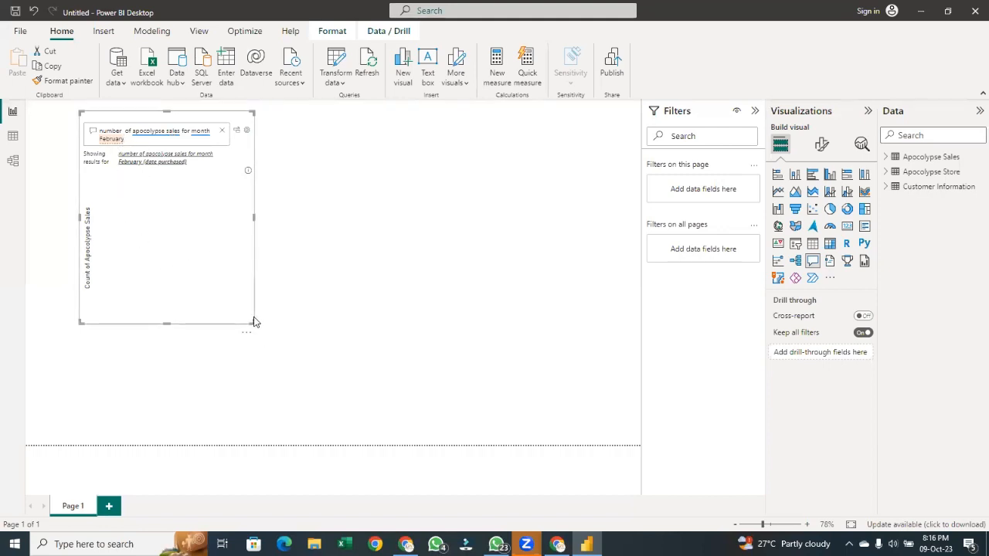
pyautogui.moveTo(251, 323); pyautogui.dragTo(255, 325)
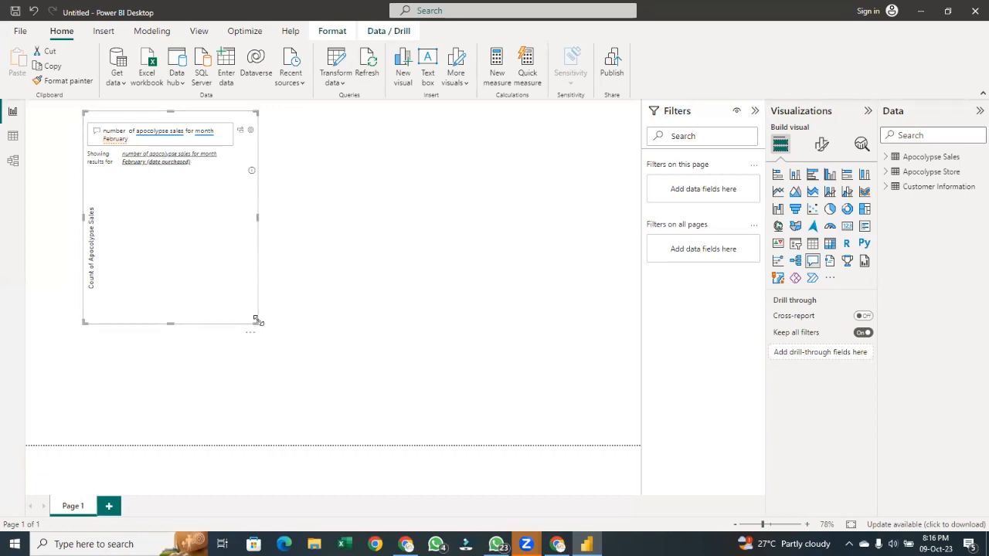
pyautogui.moveTo(258, 324); pyautogui.dragTo(366, 325)
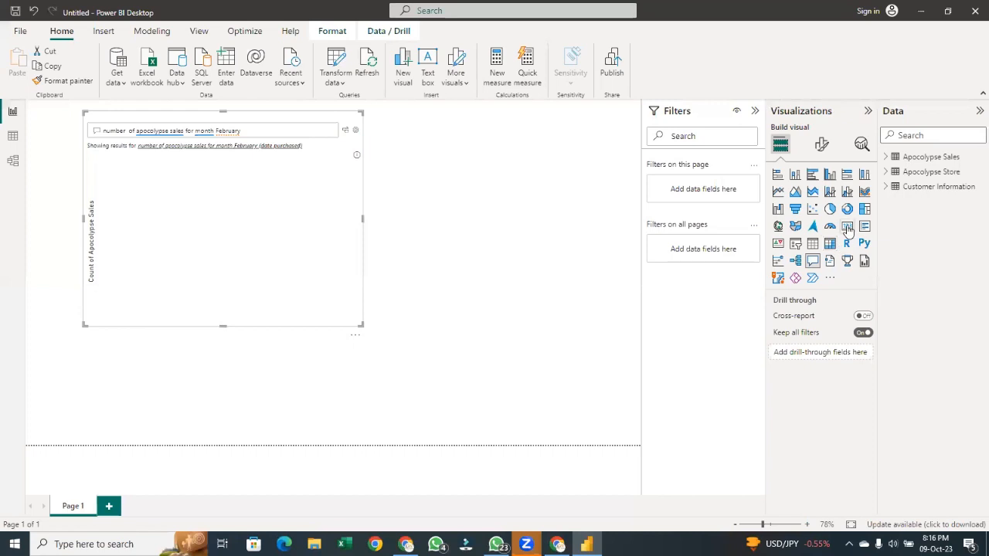
# Convert the Q&A visual to a card visual, then switch it back to Q&A
pyautogui.click(846, 227)
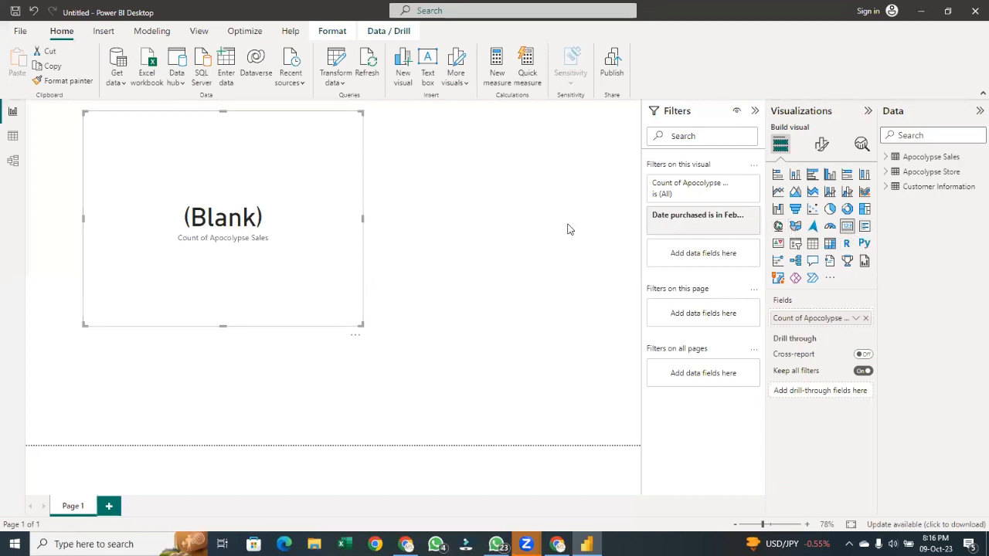
pyautogui.click(812, 260)
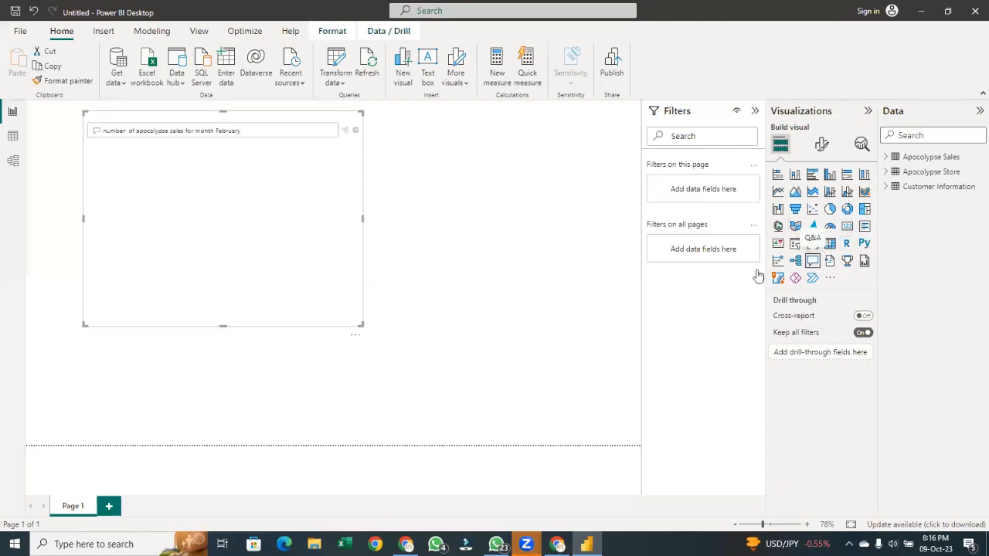
# Rephrase the question as 'number of apocolypse sales per month'
pyautogui.click(251, 131)
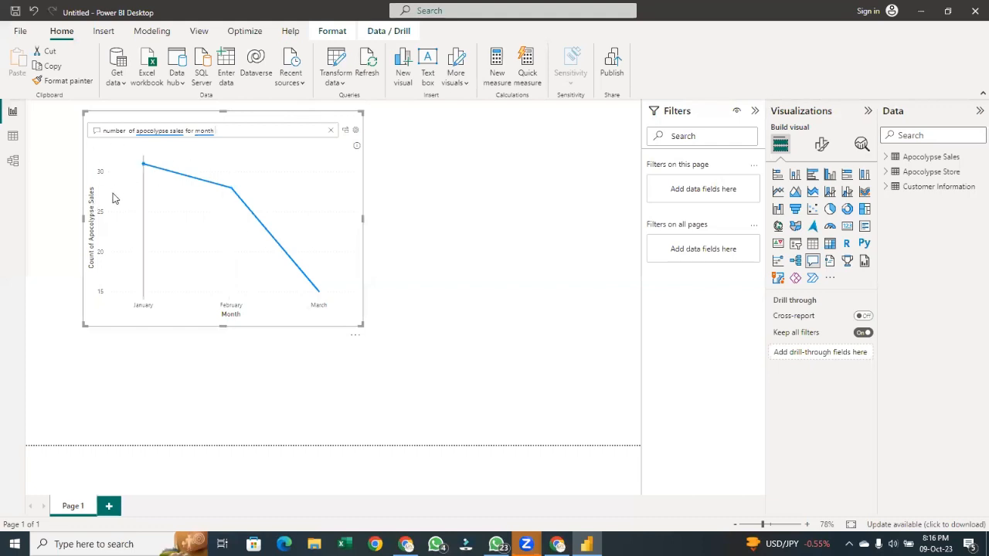
pyautogui.moveTo(118, 196)
pyautogui.press('BackSpace')
pyautogui.press('BackSpace')
pyautogui.press('BackSpace')
pyautogui.press('BackSpace')
pyautogui.press('BackSpace')
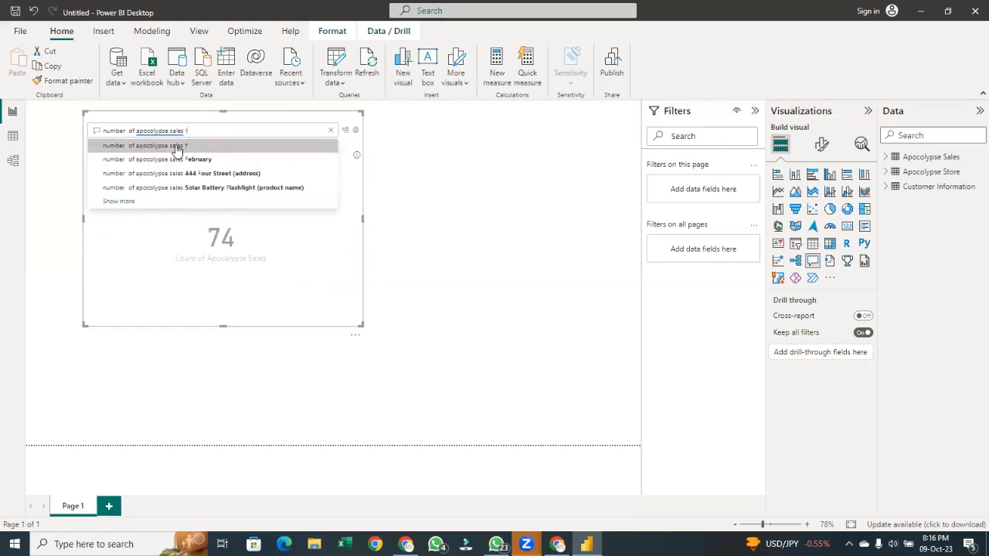
pyautogui.write('er')
pyautogui.press('BackSpace')
pyautogui.press('BackSpace')
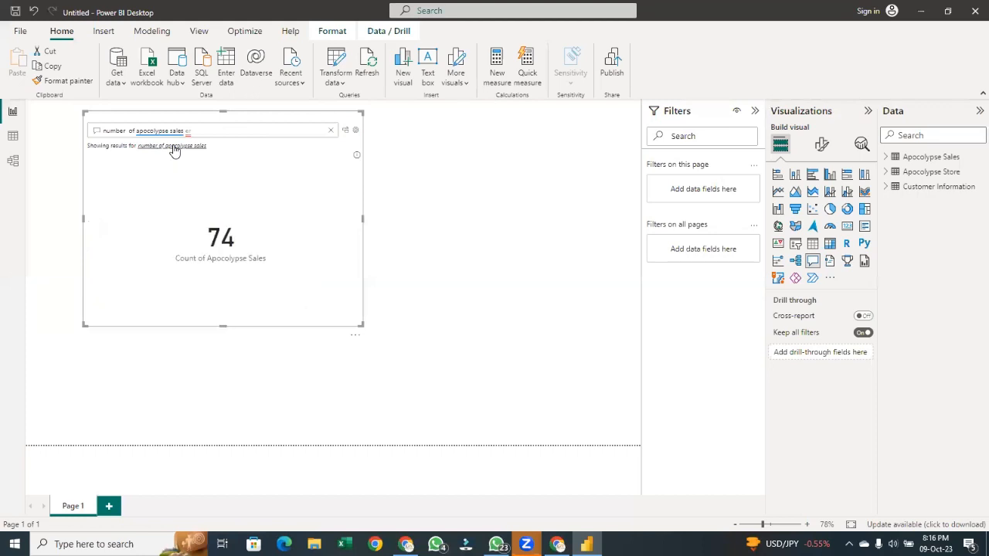
pyautogui.write('pe')
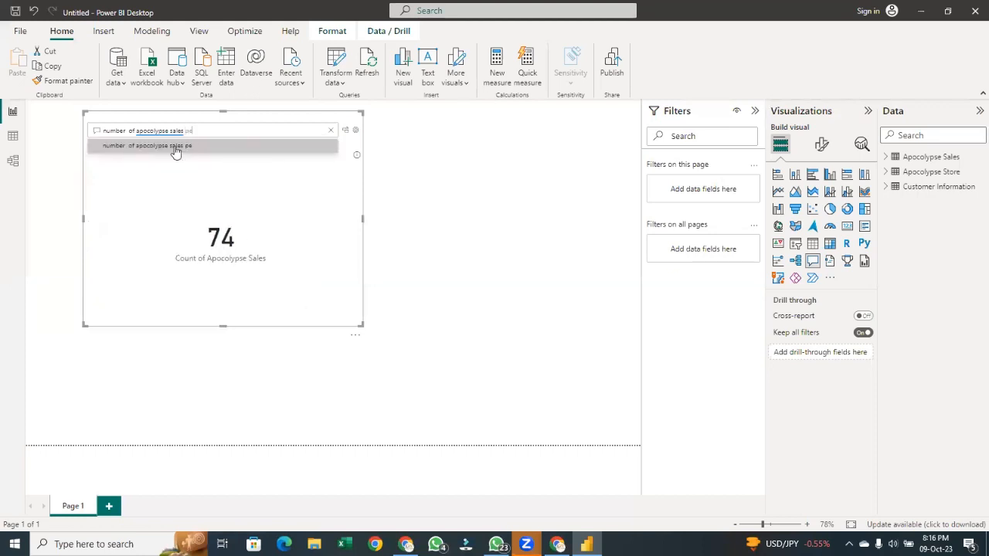
pyautogui.write('r m')
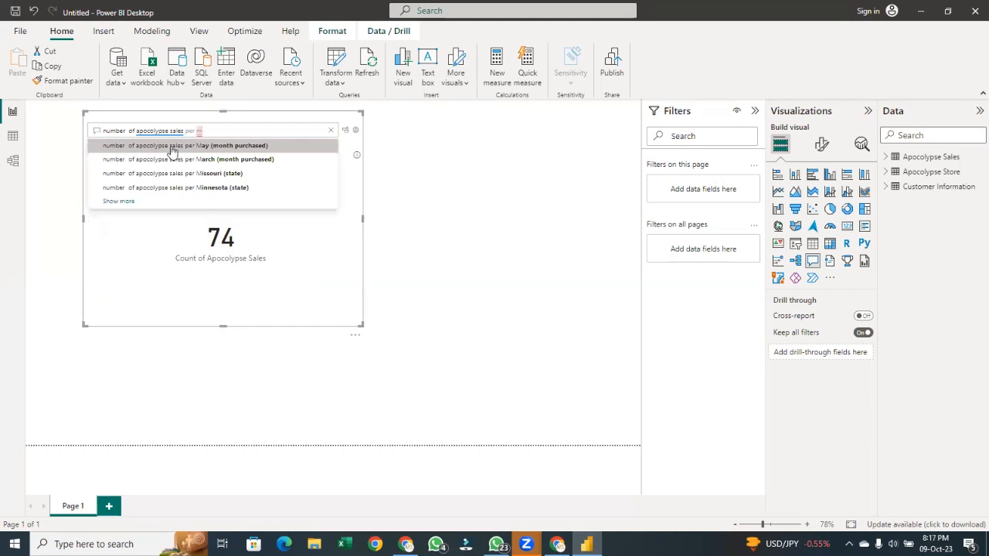
pyautogui.write('onth')
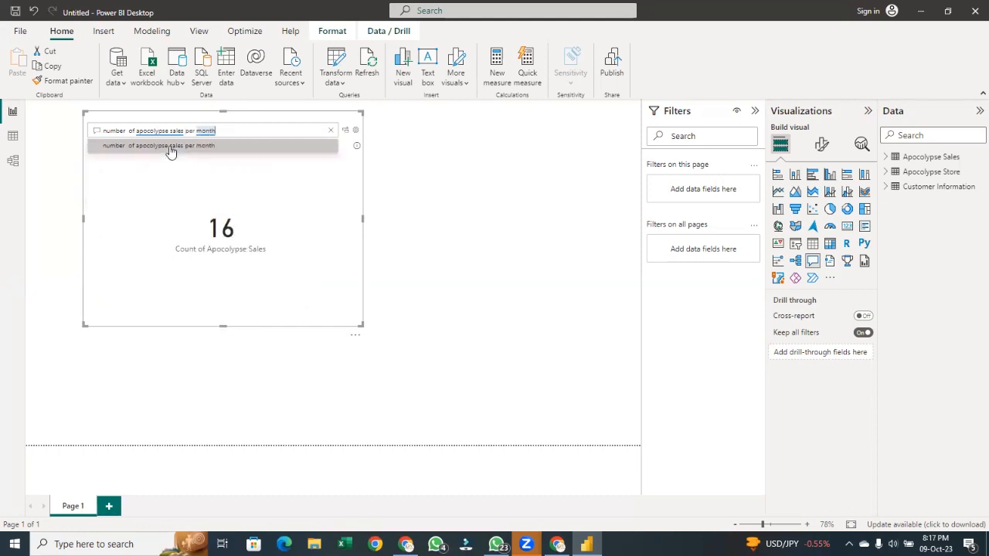
# Re-enter the question 'number of apocolypse sales per month' and pick it from the suggestions to chart sales by month
pyautogui.click(172, 148)
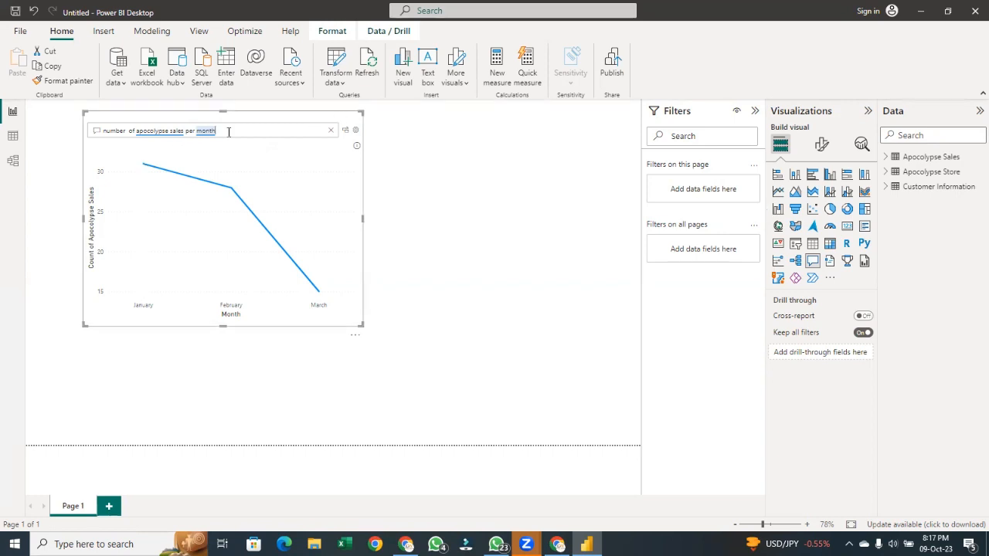
pyautogui.press('BackSpace')
pyautogui.press('BackSpace')
pyautogui.press('BackSpace')
pyautogui.press('BackSpace')
pyautogui.press('BackSpace')
pyautogui.press('BackSpace')
pyautogui.press('BackSpace')
pyautogui.press('BackSpace')
pyautogui.press('BackSpace')
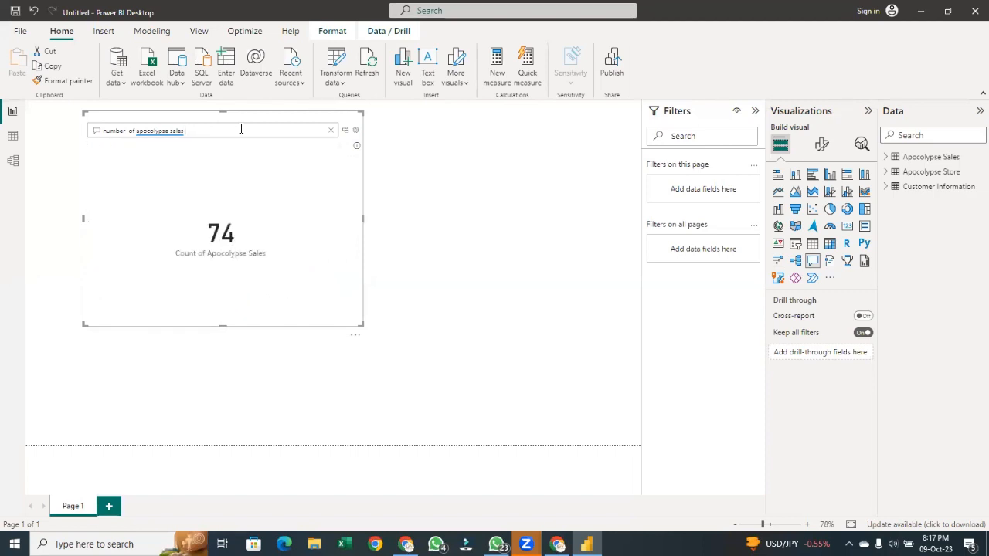
pyautogui.write('per')
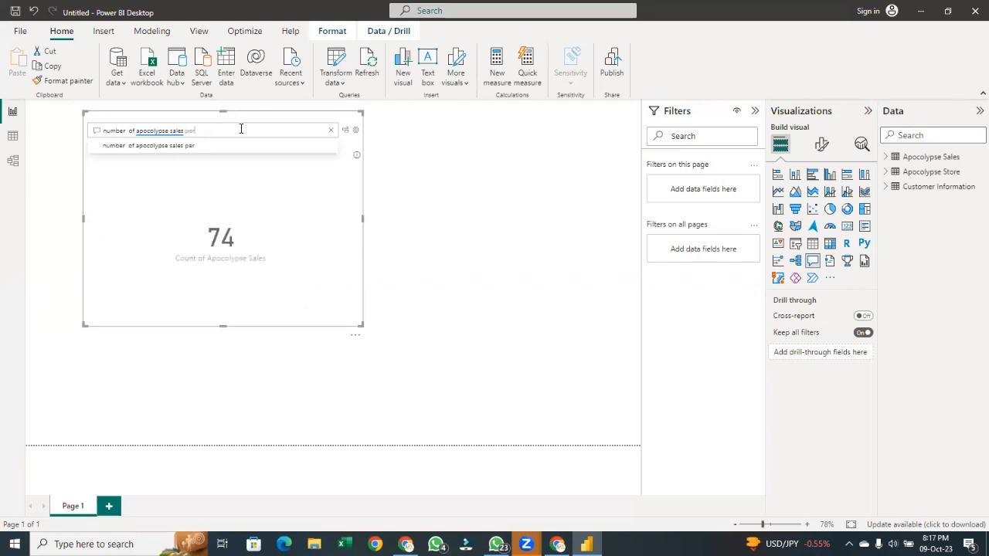
pyautogui.write(' month')
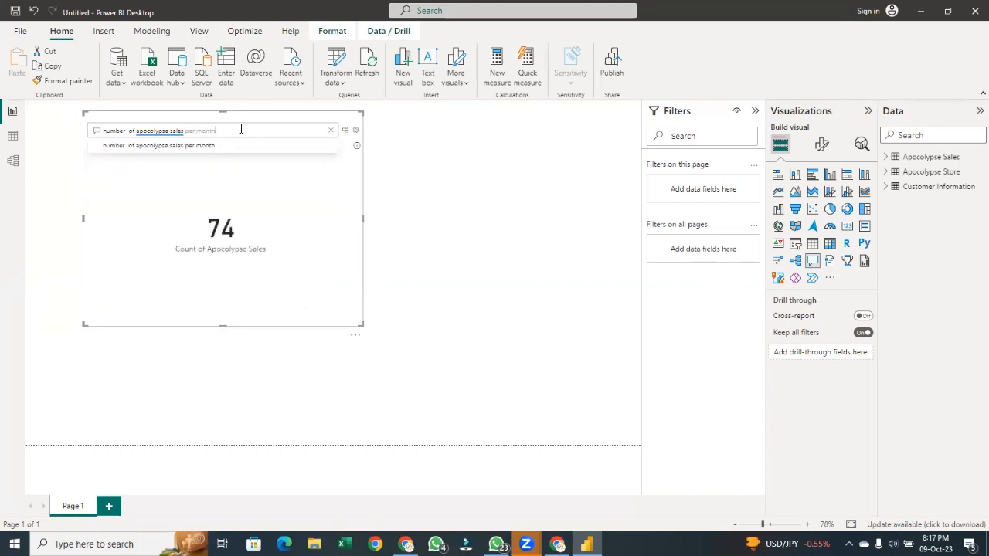
pyautogui.click(234, 146)
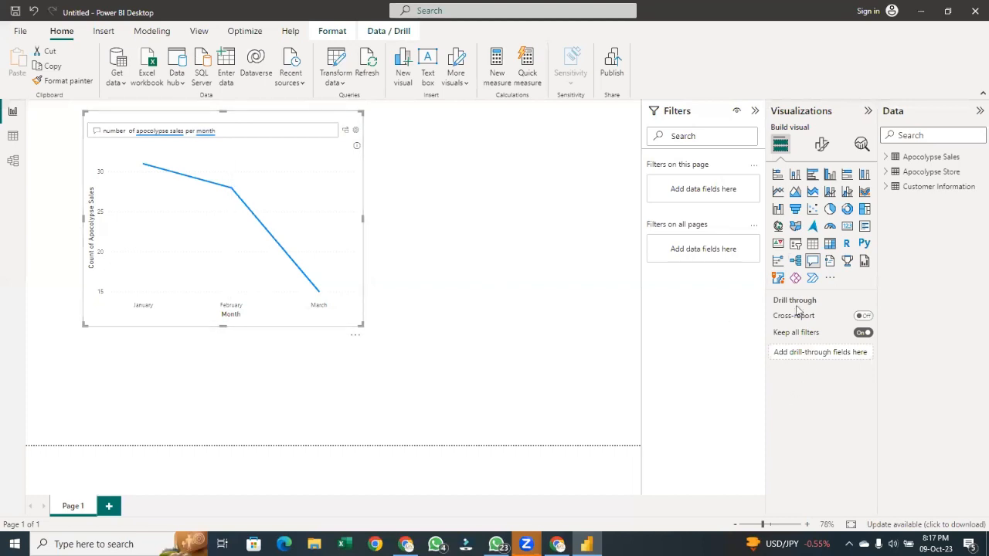
# Convert the Q&A result into a clustered bar chart and move it to the page's top-left corner
pyautogui.click(777, 175)
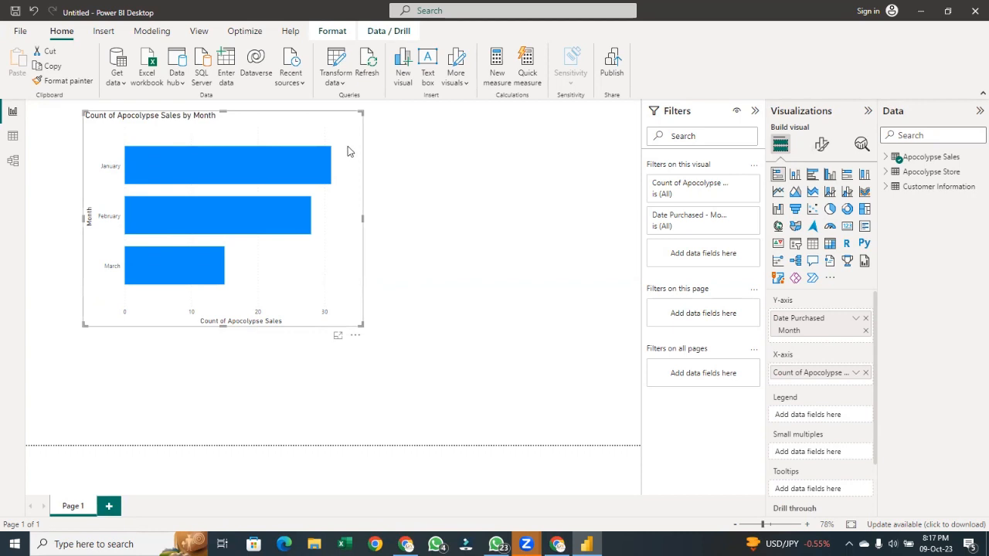
pyautogui.moveTo(348, 152); pyautogui.dragTo(290, 140)
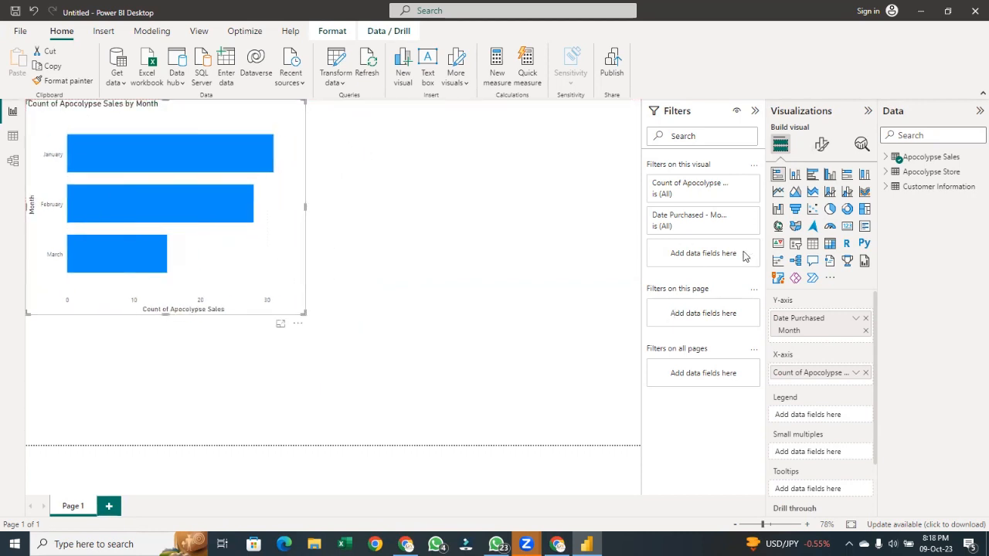
pyautogui.click(574, 250)
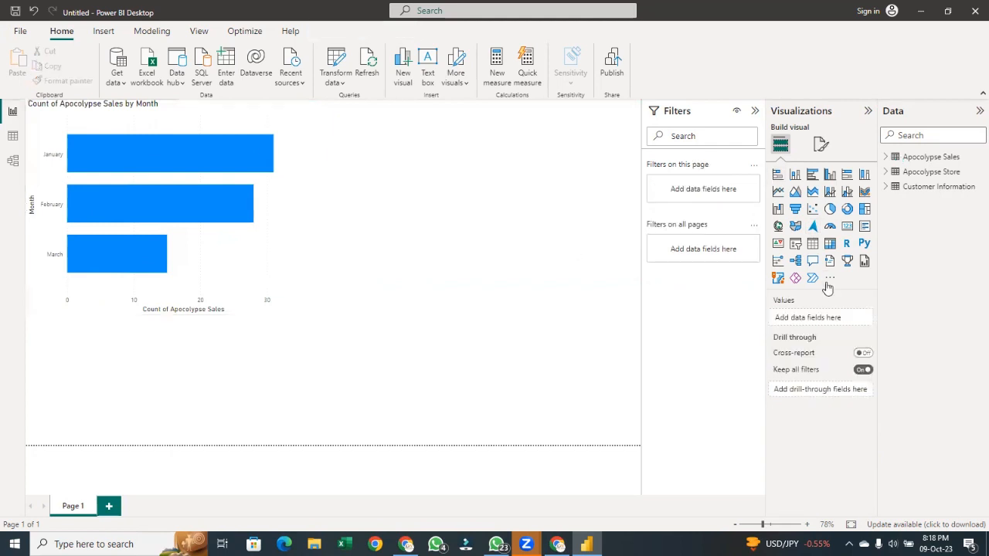
# Insert a new Q&A visual and ask 'unit sold', choosing it from the suggestions
pyautogui.click(812, 261)
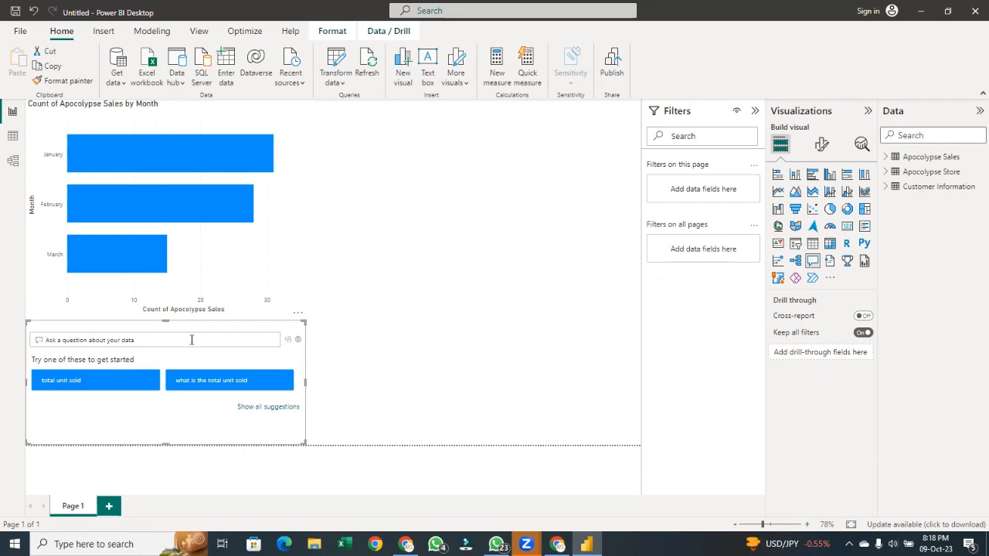
pyautogui.write('to')
pyautogui.press('BackSpace')
pyautogui.press('BackSpace')
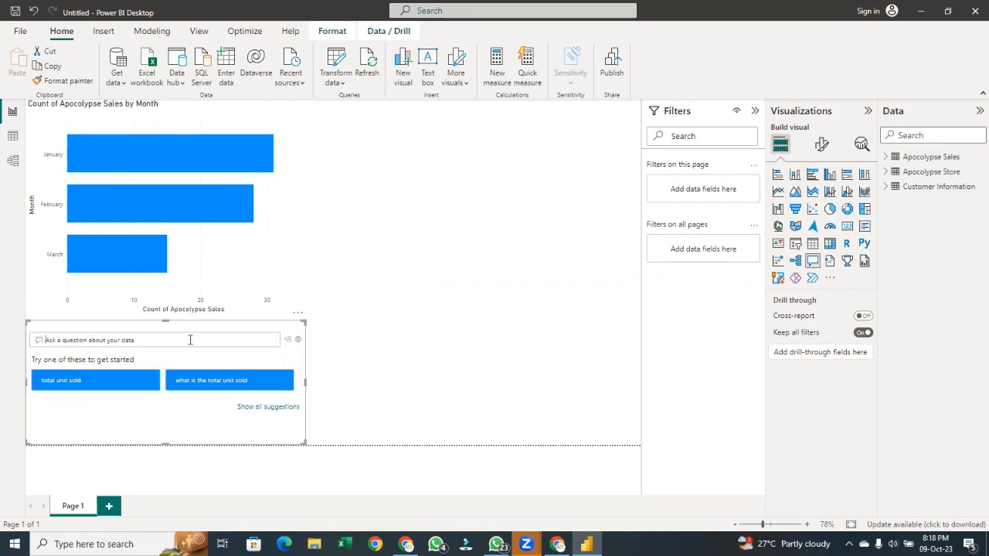
pyautogui.write('un')
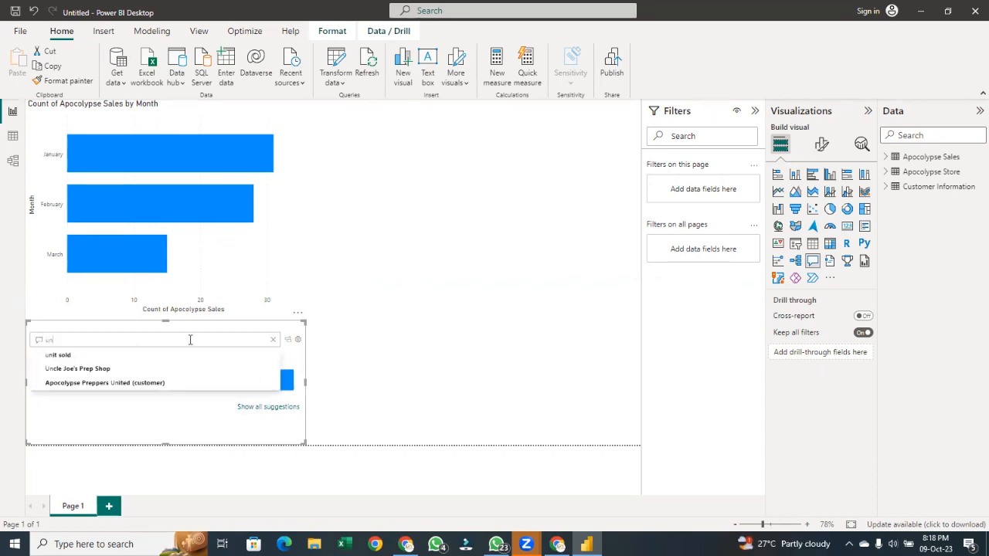
pyautogui.write('it')
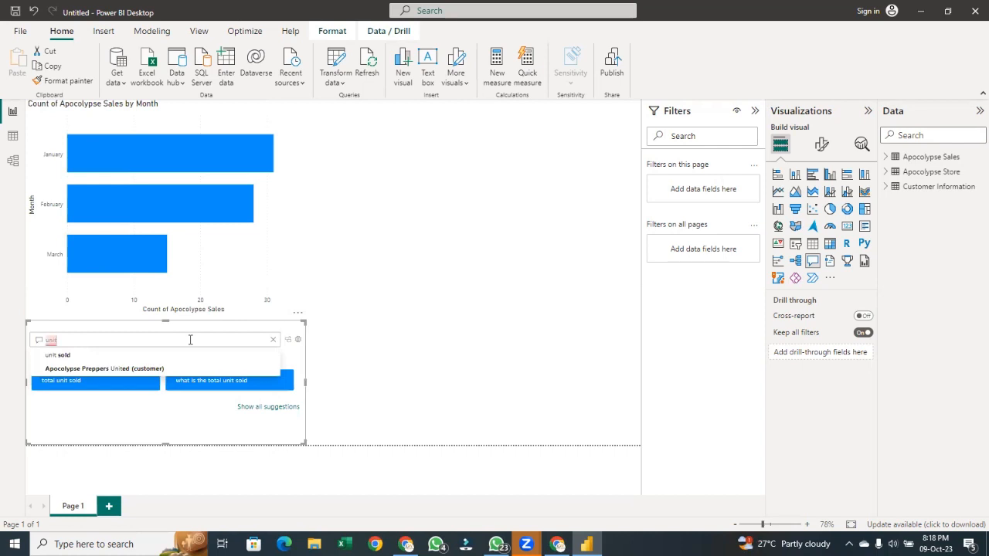
pyautogui.press('Up')
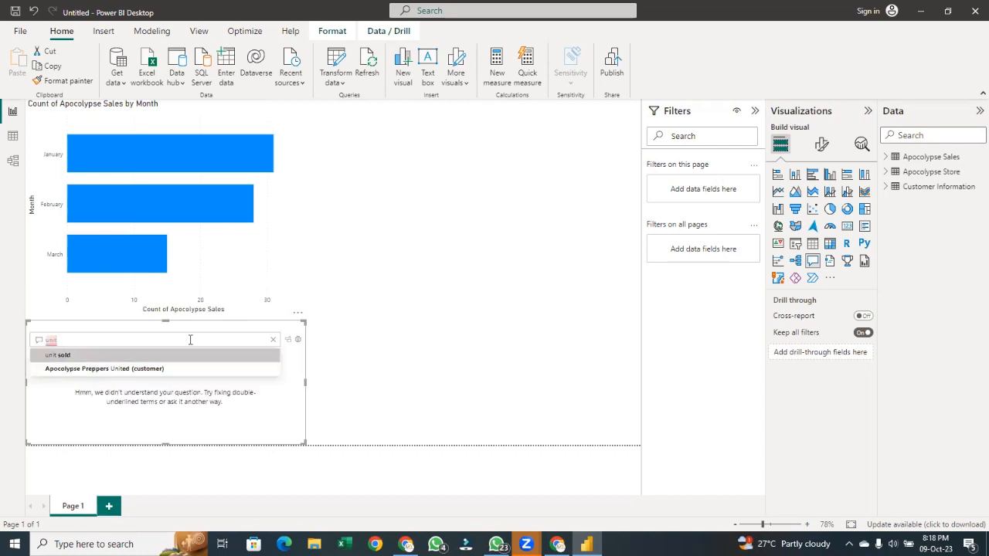
pyautogui.press('Return')
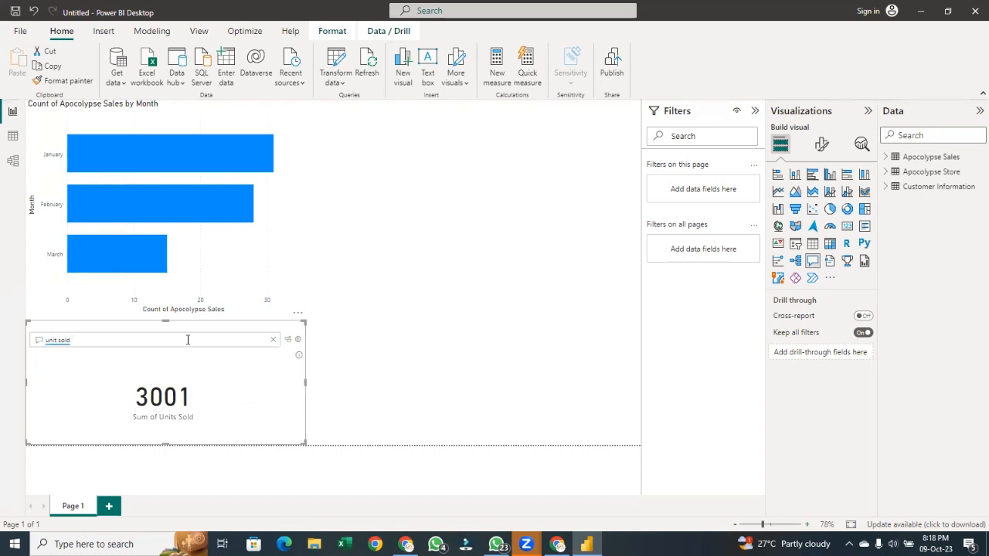
# Extend the question to 'unit sold per customer'
pyautogui.write('pe')
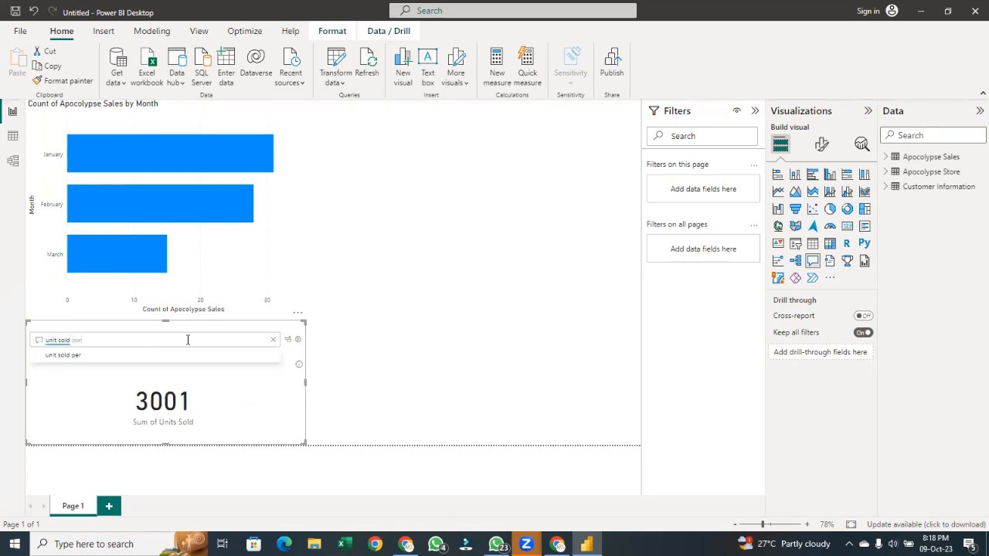
pyautogui.write('r cu')
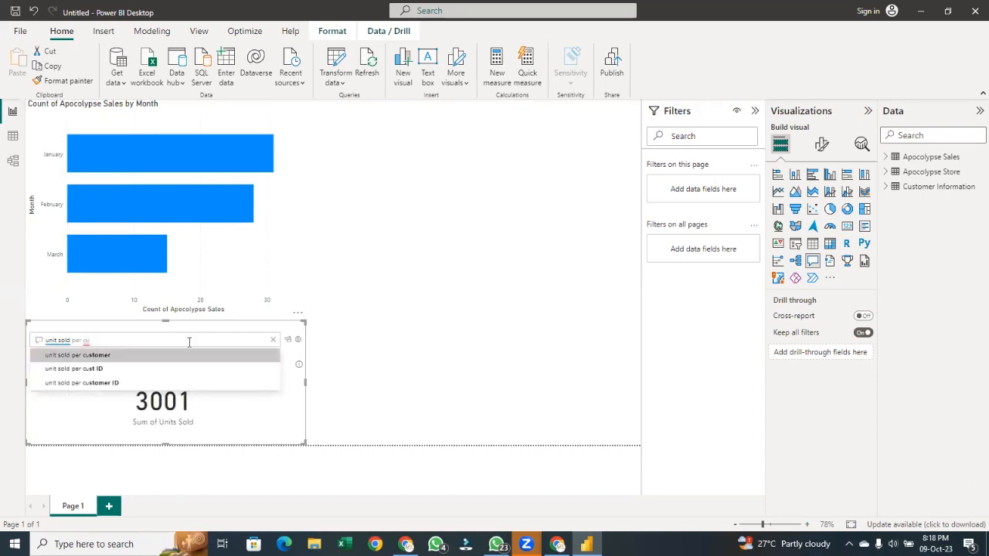
pyautogui.press('Return')
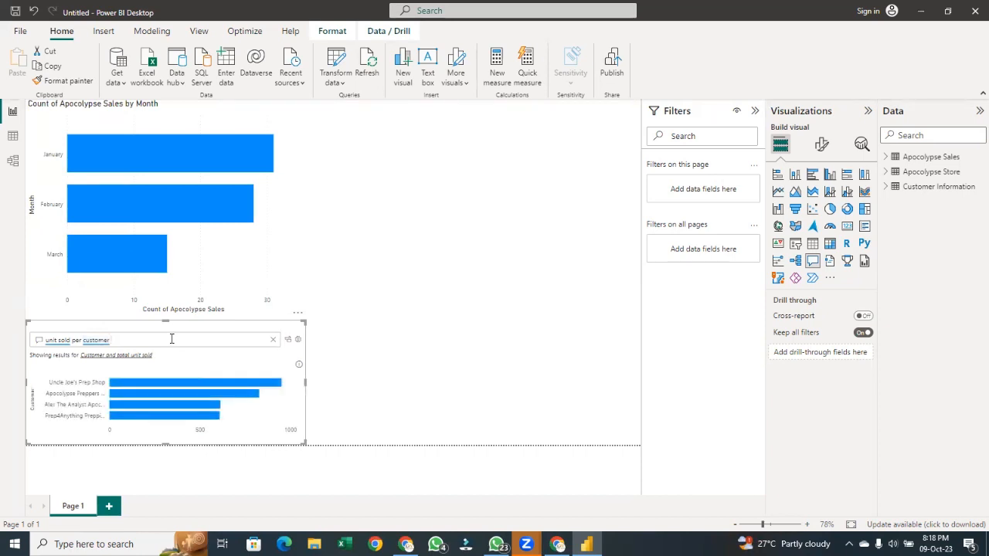
# Append 'multi-row card' to the question so units sold per customer show as a multi-row card
pyautogui.write('m')
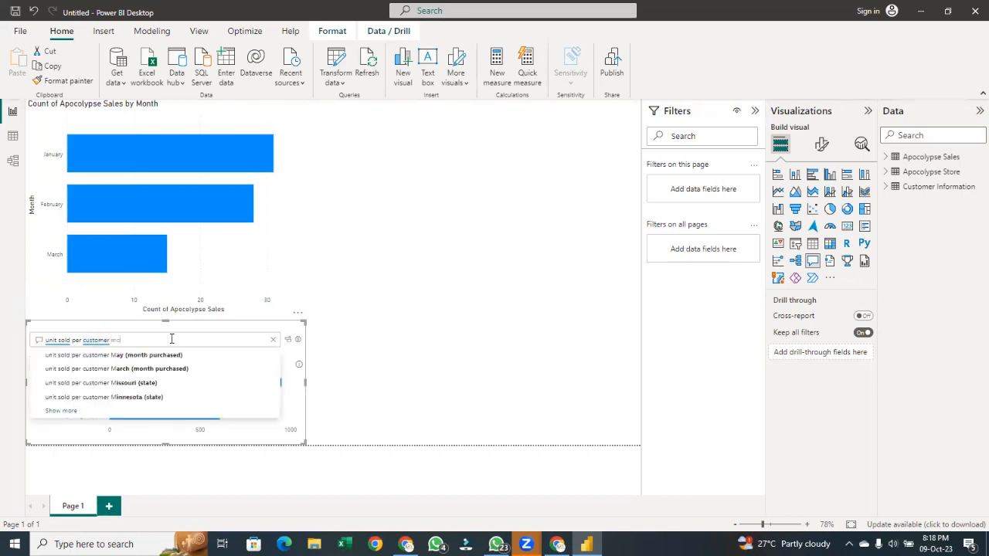
pyautogui.write('u')
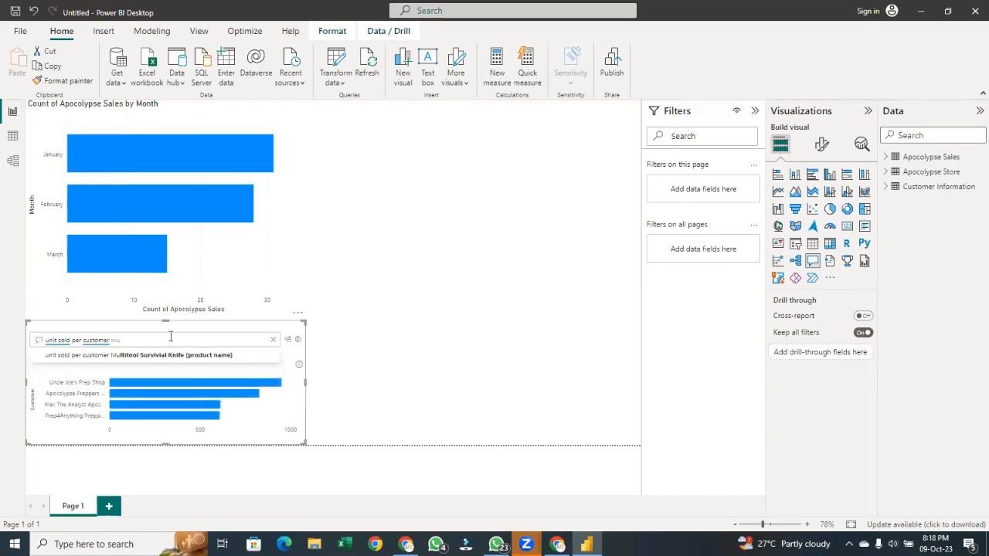
pyautogui.write('lti-row c')
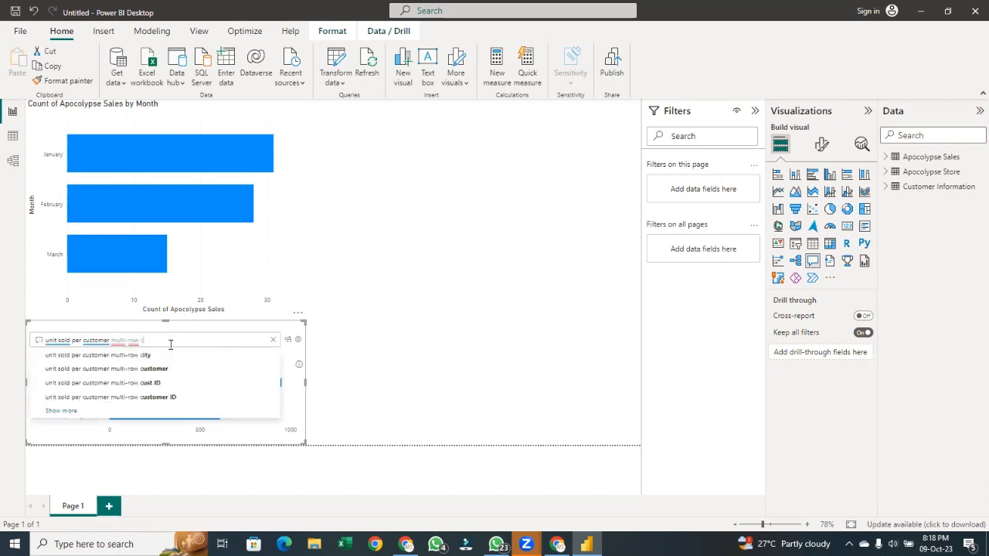
pyautogui.write('a')
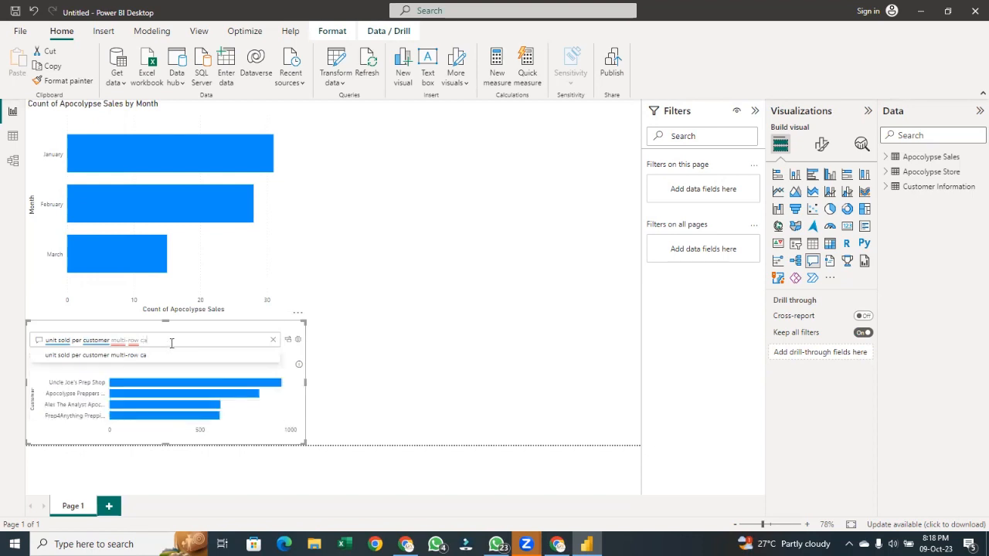
pyautogui.write('rd')
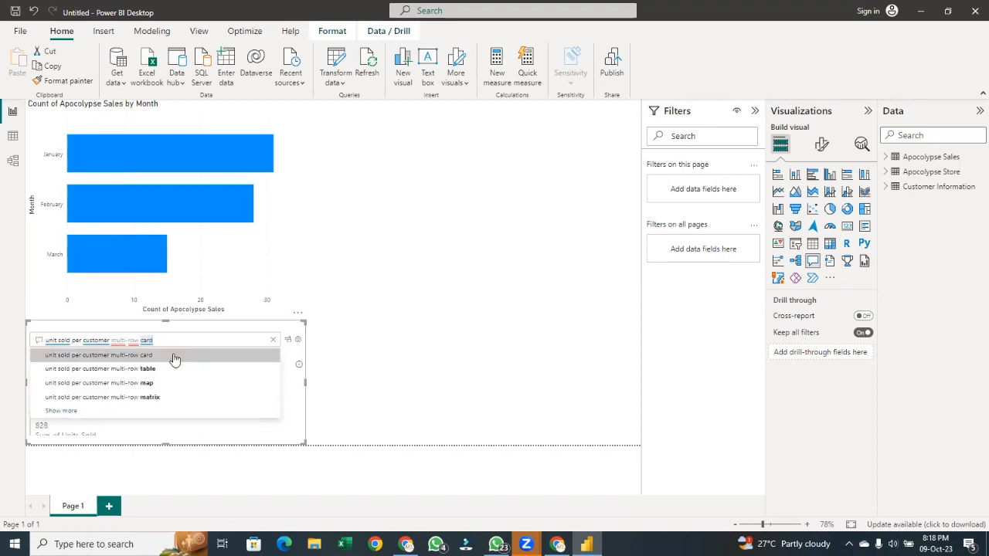
pyautogui.click(174, 357)
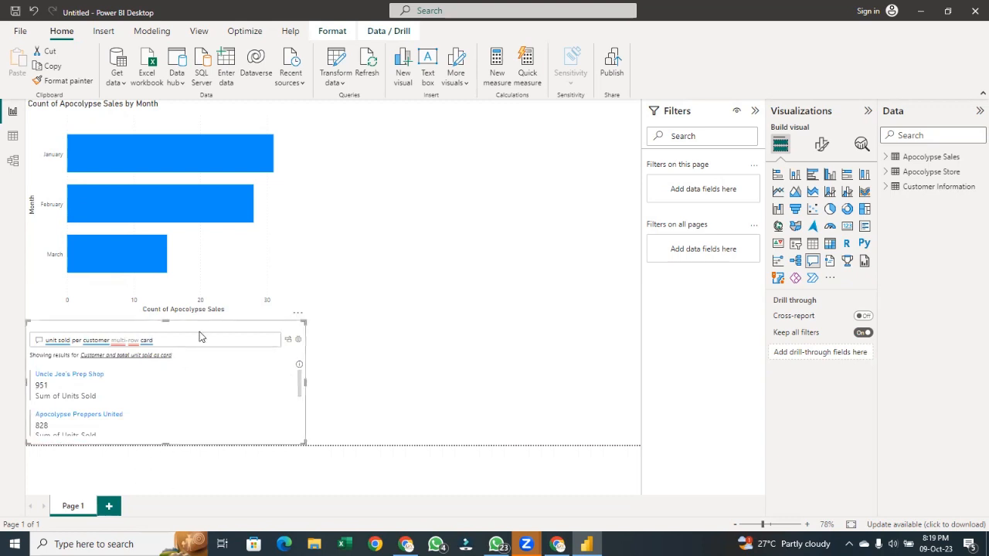
# Move the multi-row card Q&A visual to the canvas's right edge and resize it into a tall narrow panel
pyautogui.moveTo(197, 337); pyautogui.dragTo(532, 142)
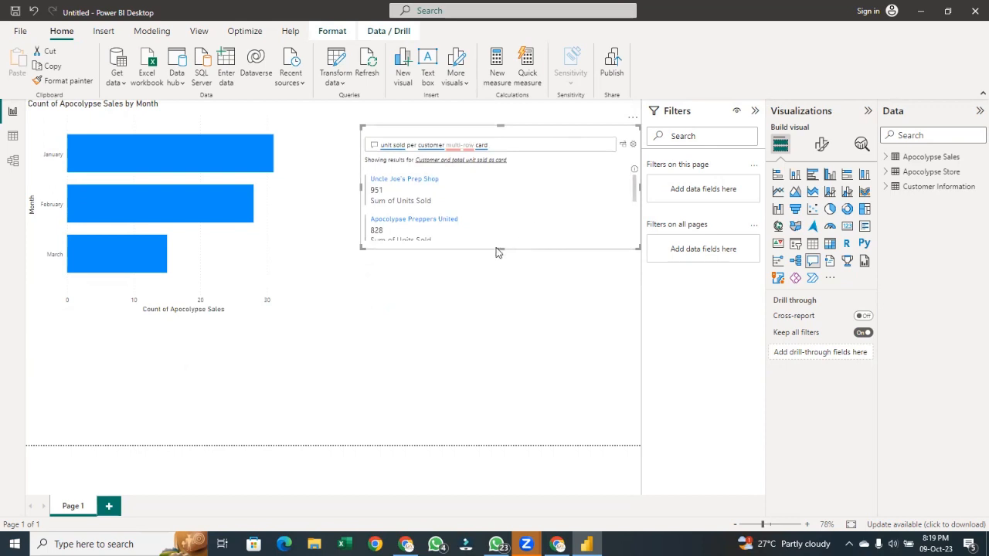
pyautogui.moveTo(501, 250); pyautogui.dragTo(470, 366)
pyautogui.moveTo(539, 241); pyautogui.dragTo(503, 263)
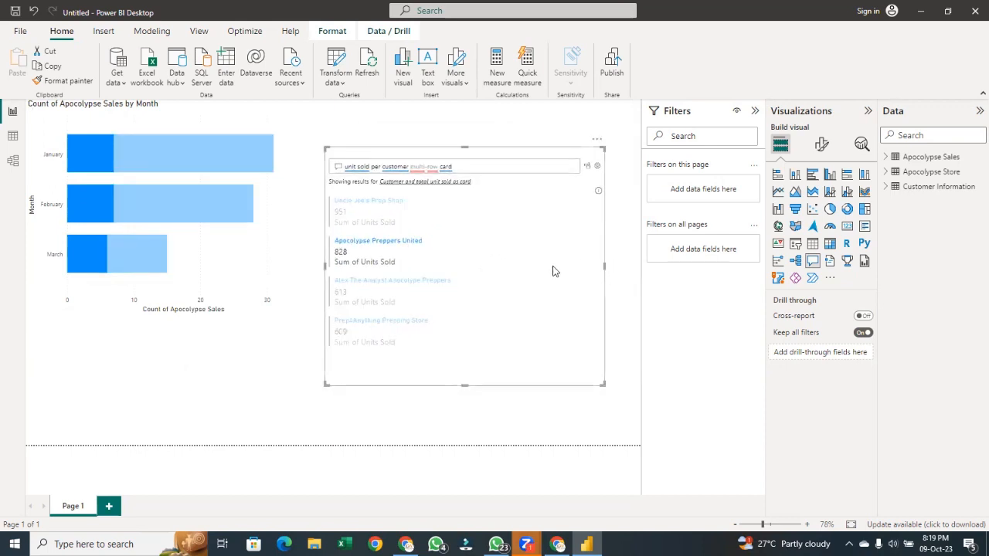
pyautogui.click(441, 251)
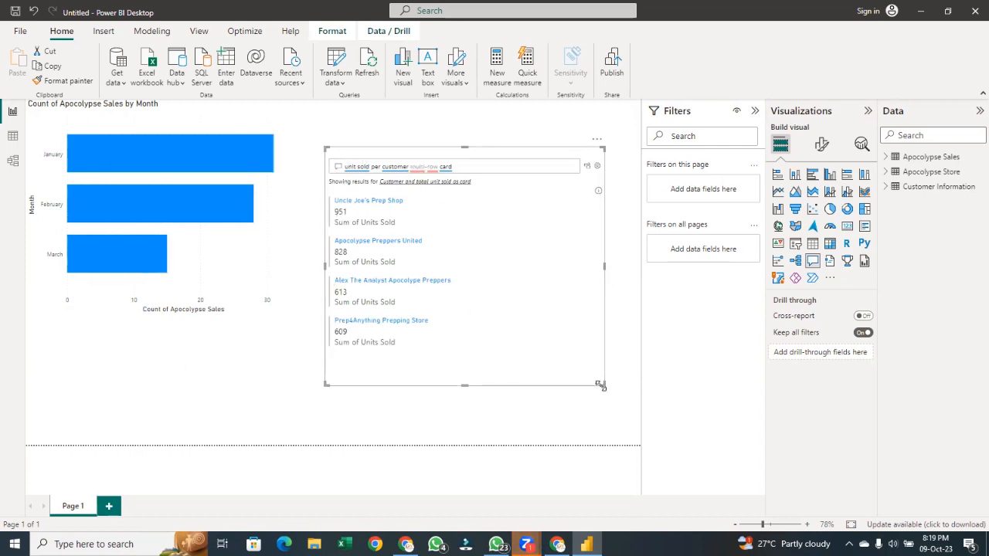
pyautogui.moveTo(601, 384); pyautogui.dragTo(481, 385)
pyautogui.moveTo(452, 331); pyautogui.dragTo(612, 359)
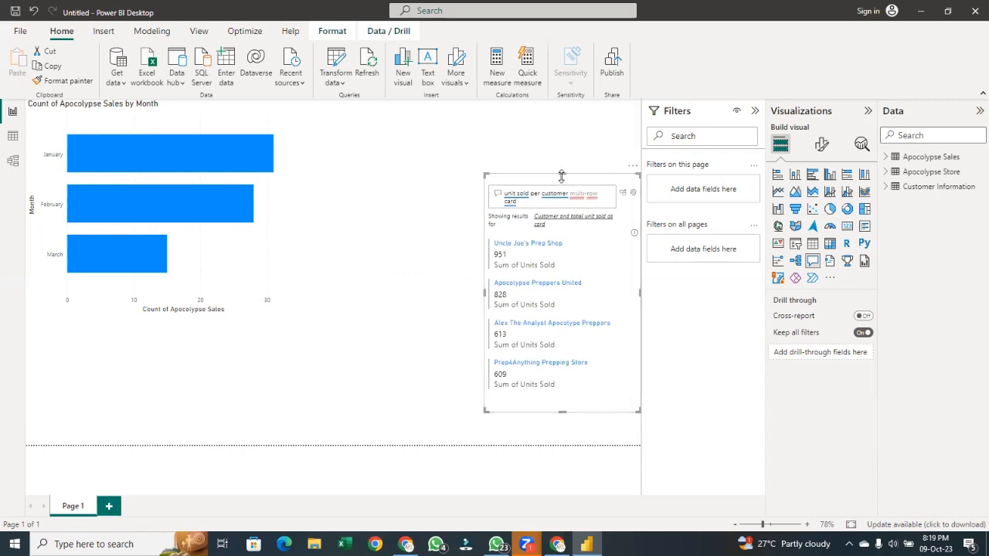
pyautogui.moveTo(567, 173); pyautogui.dragTo(576, 109)
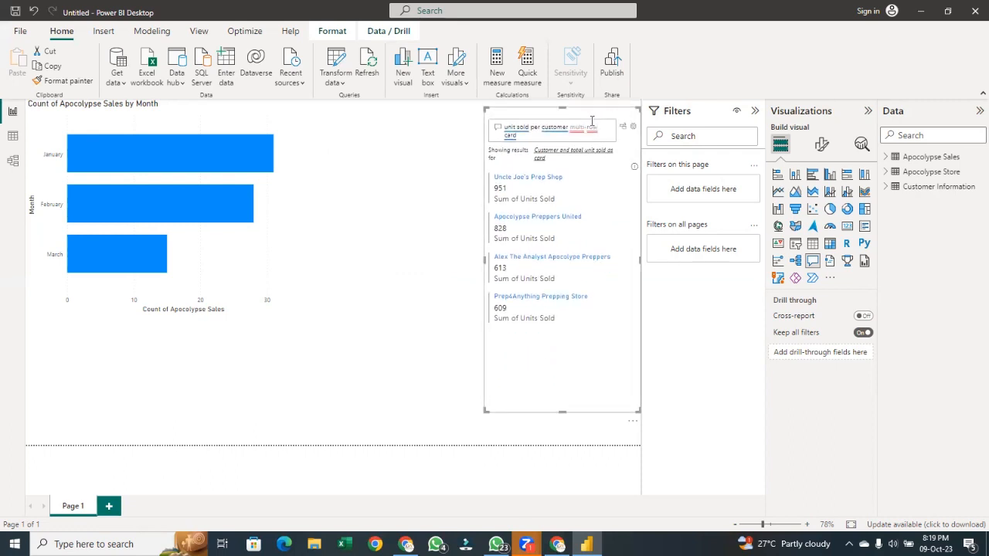
pyautogui.click(442, 231)
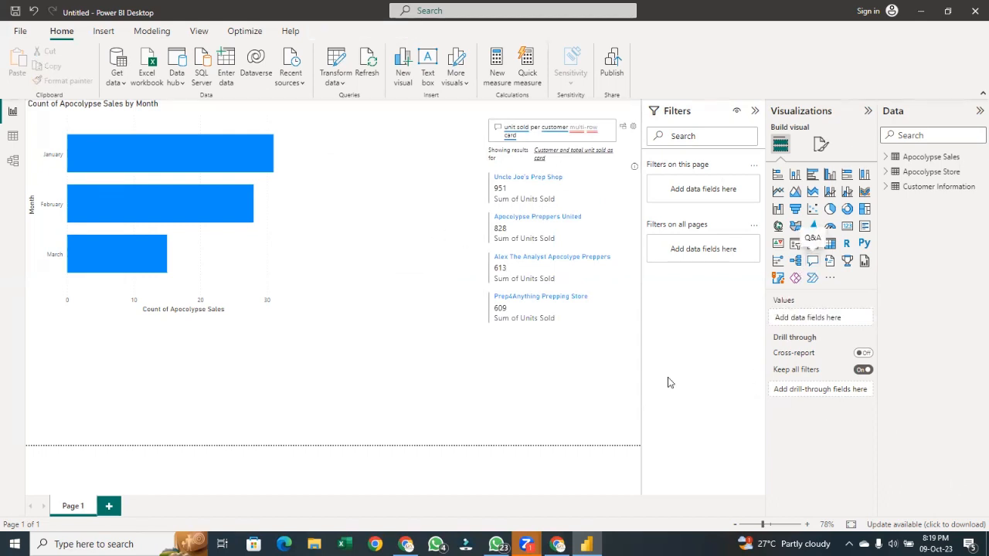
# Insert a new Q&A visual below the bar chart and try asking 'sales'
pyautogui.doubleClick(168, 376)
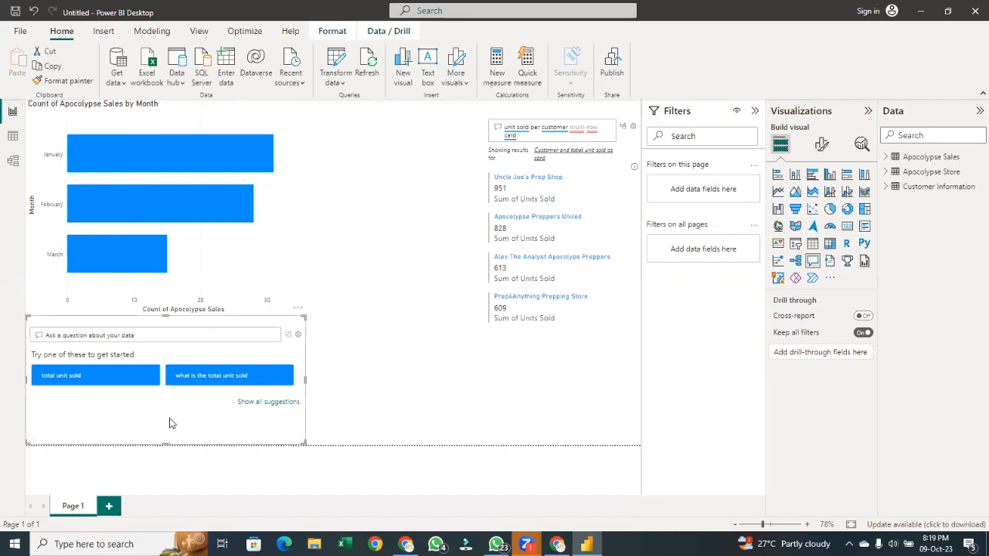
pyautogui.click(218, 335)
pyautogui.write('sa')
pyautogui.press('BackSpace')
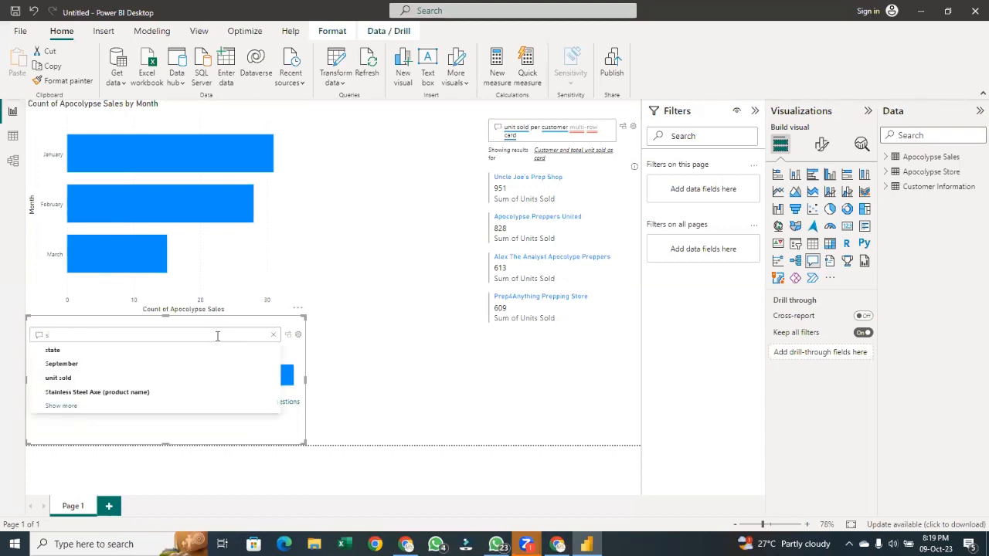
pyautogui.write('s')
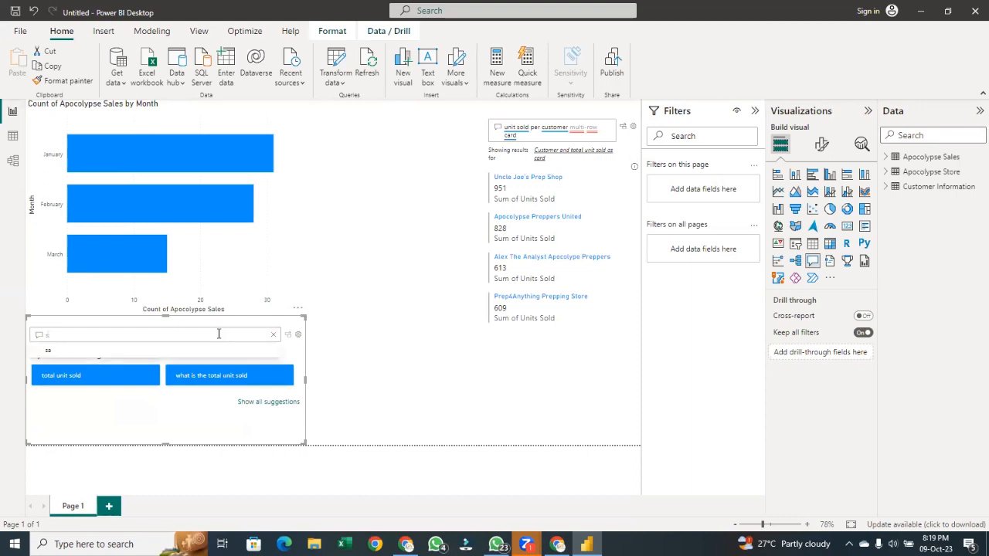
pyautogui.press('BackSpace')
pyautogui.write('t')
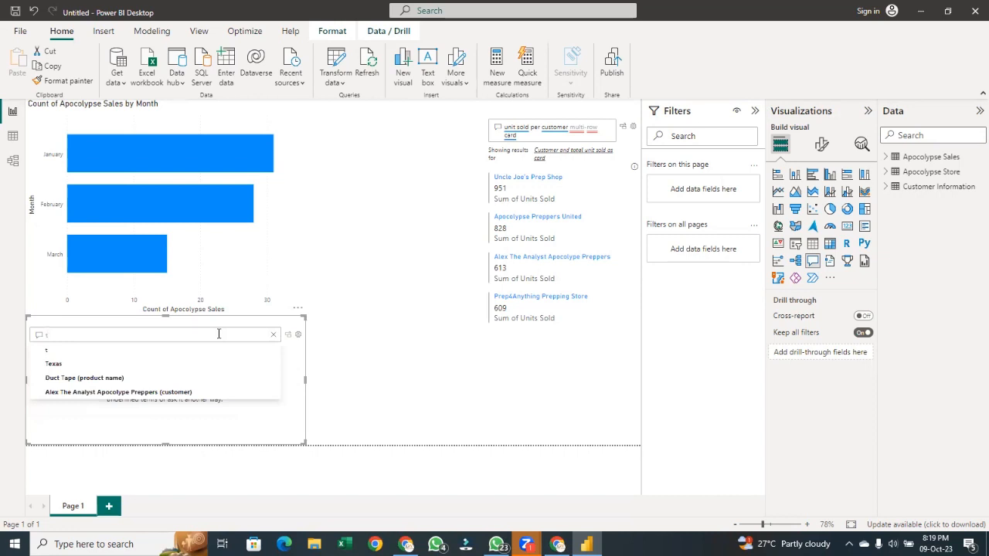
pyautogui.press('BackSpace')
pyautogui.write('sles')
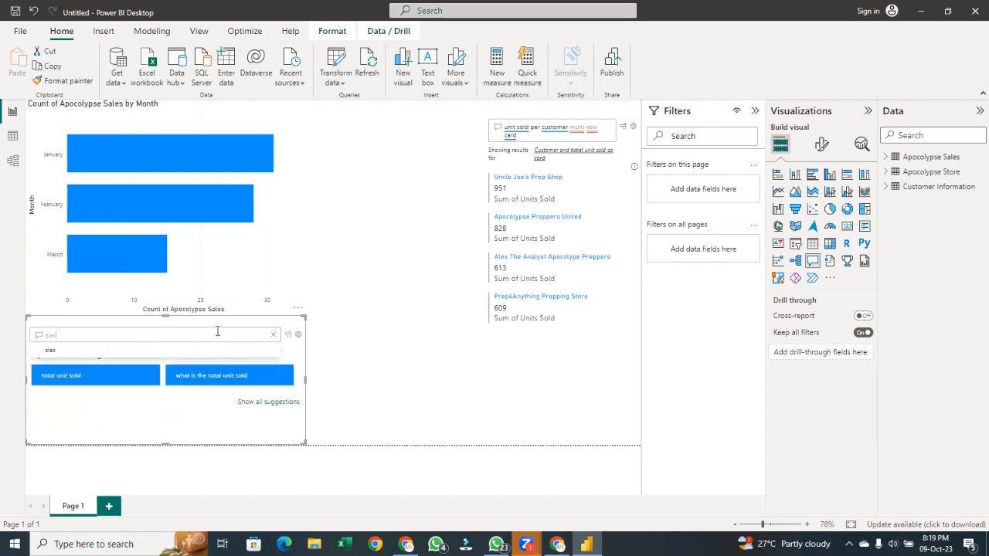
pyautogui.press('BackSpace')
pyautogui.press('BackSpace')
pyautogui.write('al')
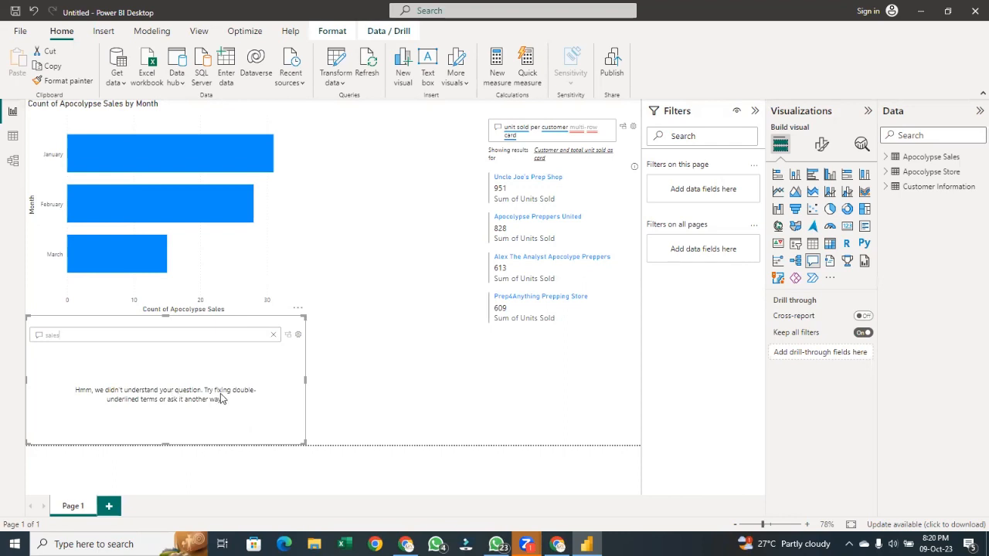
# Replace the question with 'unit sold', choosing it from the suggestions
pyautogui.click(167, 333)
pyautogui.press('BackSpace')
pyautogui.press('BackSpace')
pyautogui.press('BackSpace')
pyautogui.press('BackSpace')
pyautogui.press('BackSpace')
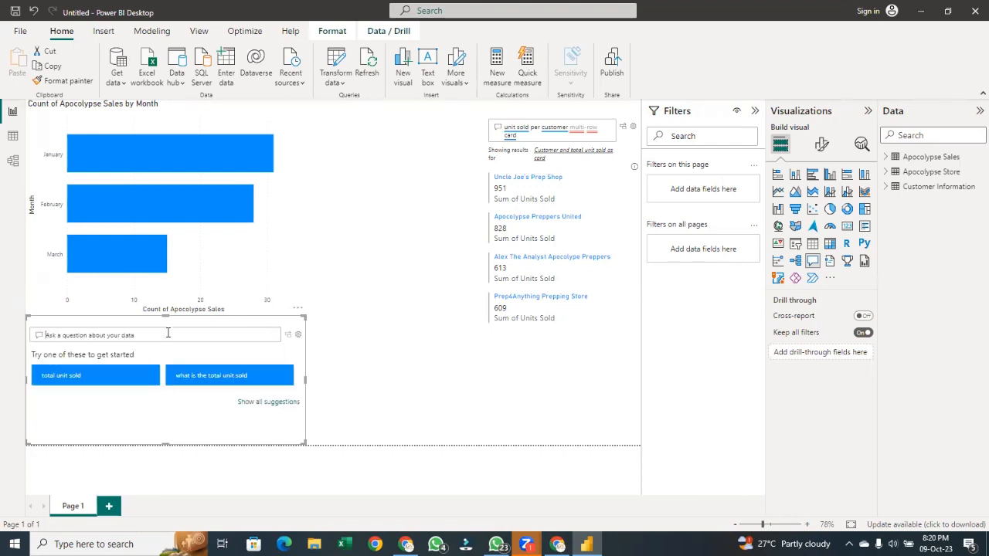
pyautogui.write('uni')
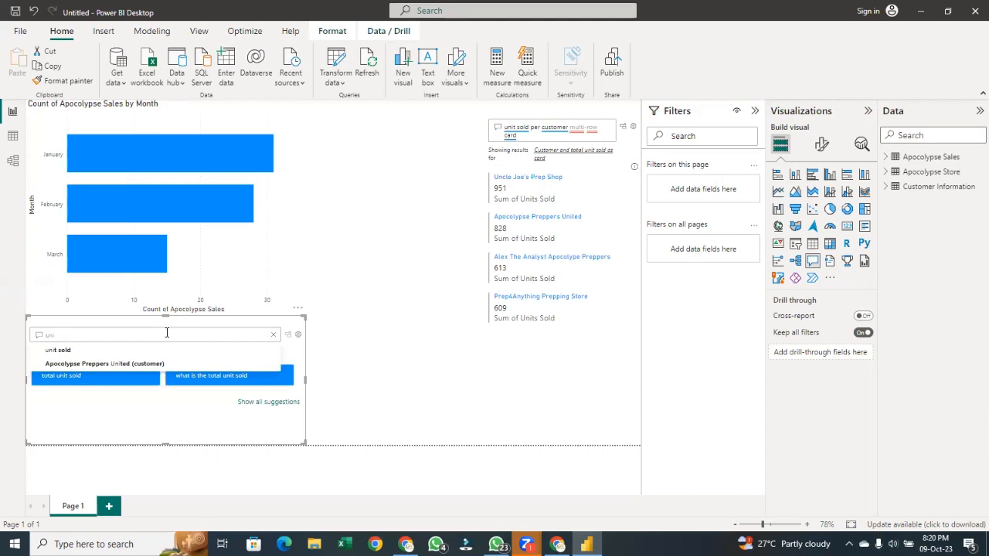
pyautogui.press('Return')
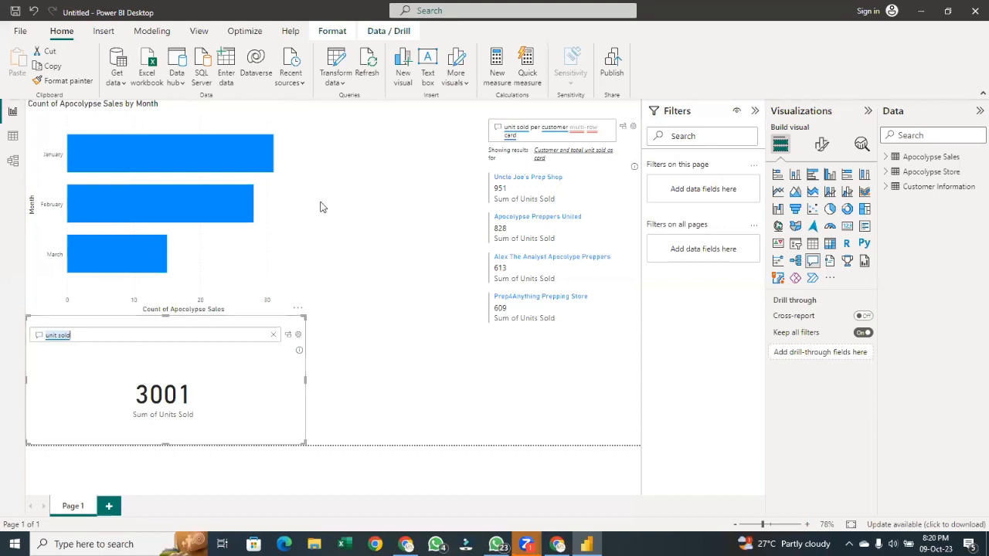
# Clear the question and ask 'number of apocolypse sales', choosing it from the suggestions
pyautogui.click(430, 250)
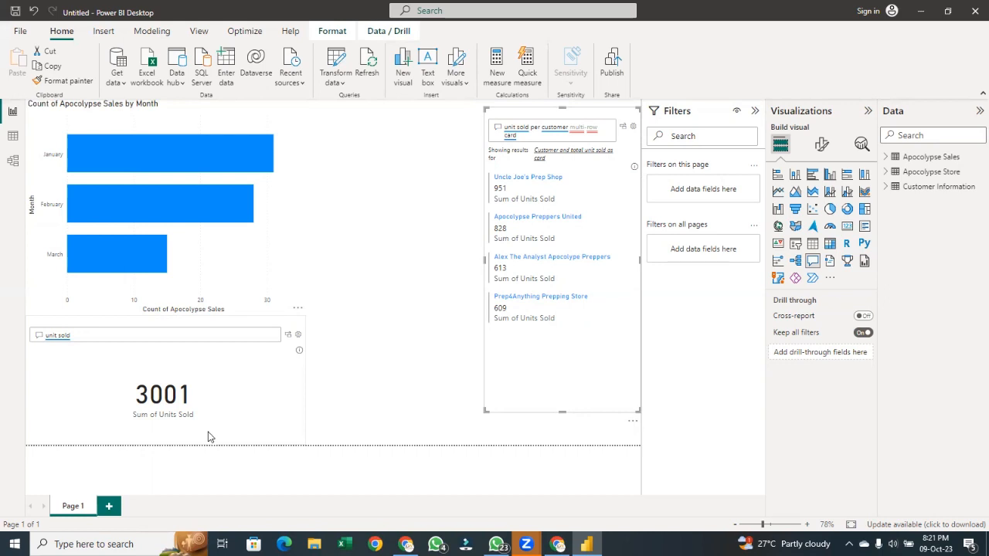
pyautogui.click(161, 335)
pyautogui.press('BackSpace')
pyautogui.press('BackSpace')
pyautogui.press('BackSpace')
pyautogui.press('BackSpace')
pyautogui.press('BackSpace')
pyautogui.press('BackSpace')
pyautogui.press('BackSpace')
pyautogui.press('BackSpace')
pyautogui.press('BackSpace')
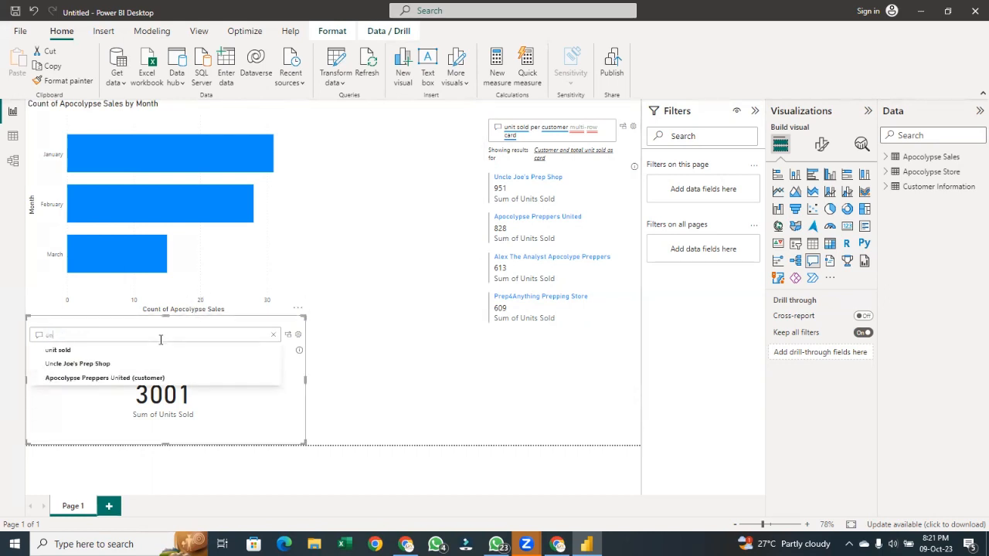
pyautogui.write('unit')
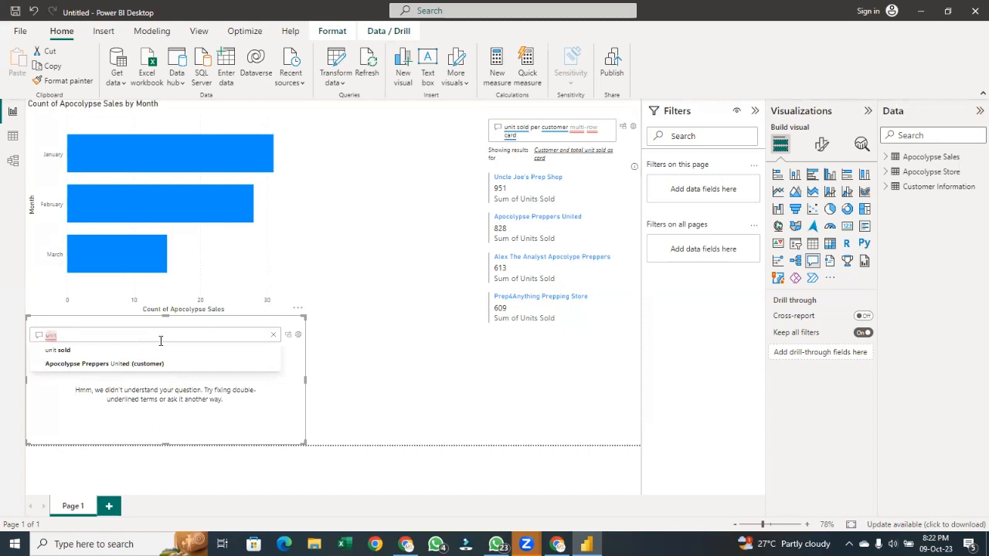
pyautogui.press('BackSpace')
pyautogui.press('BackSpace')
pyautogui.press('BackSpace')
pyautogui.press('BackSpace')
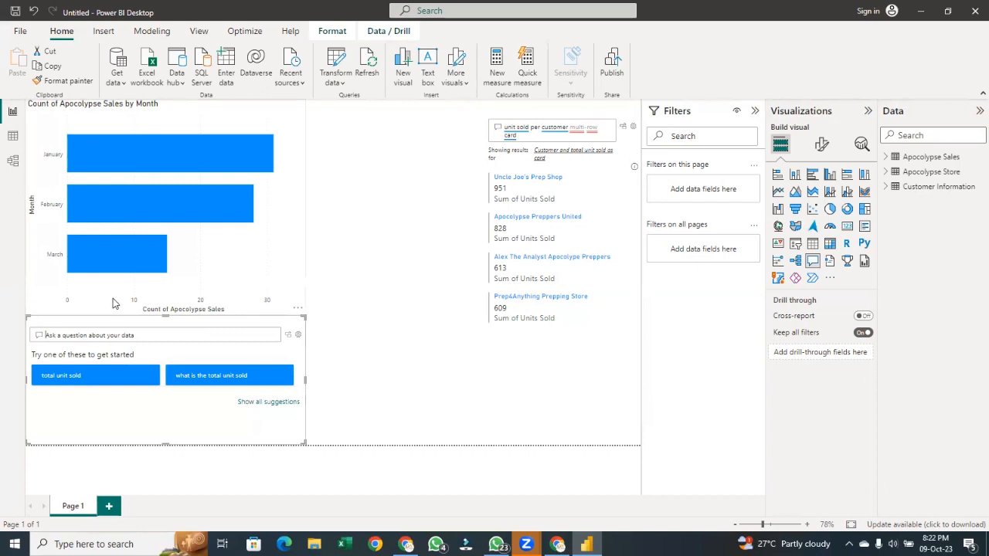
pyautogui.write('num')
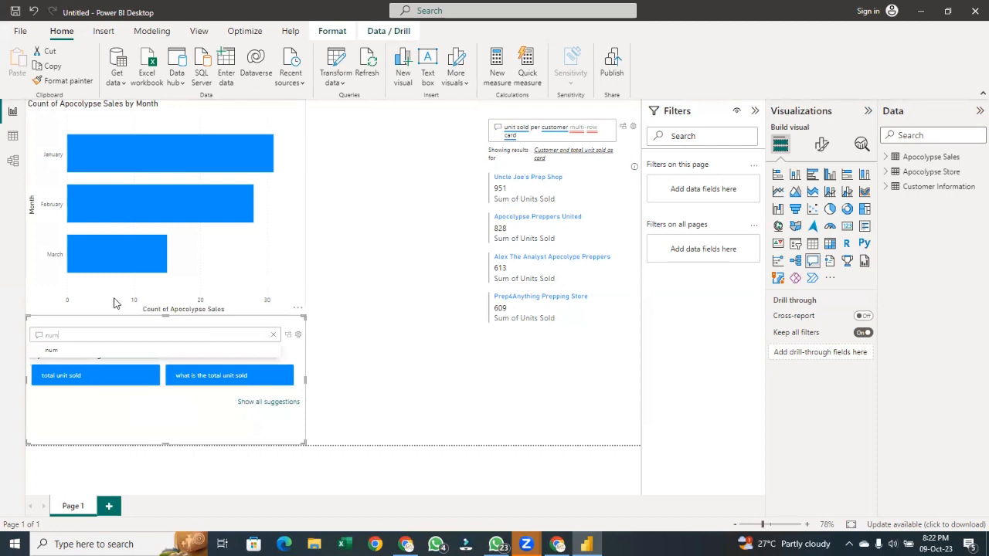
pyautogui.write('ber')
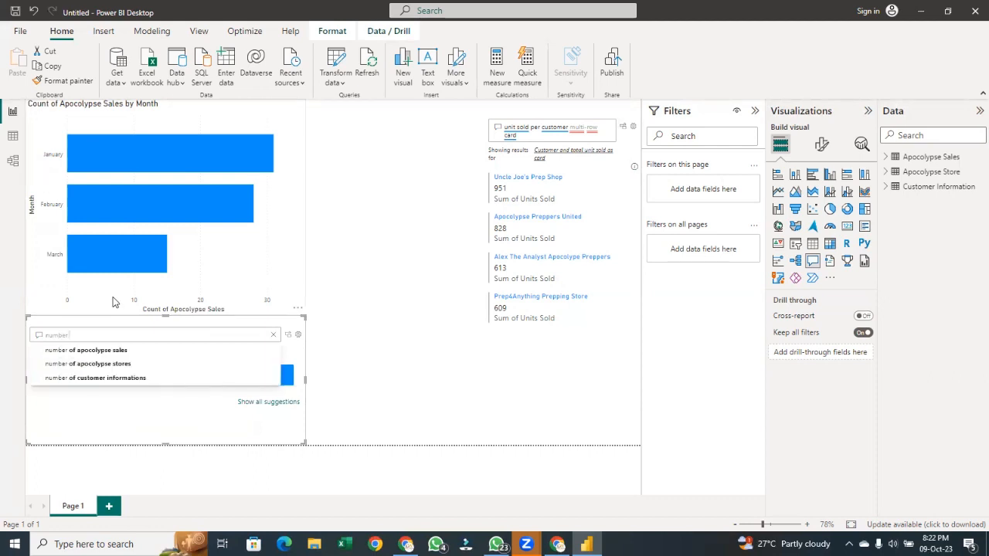
pyautogui.write(' of')
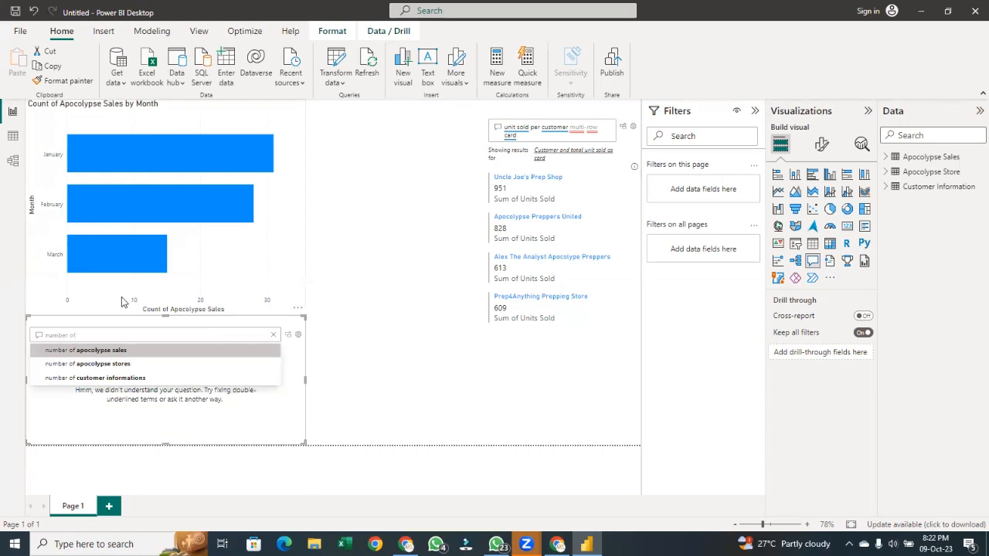
pyautogui.write('ap')
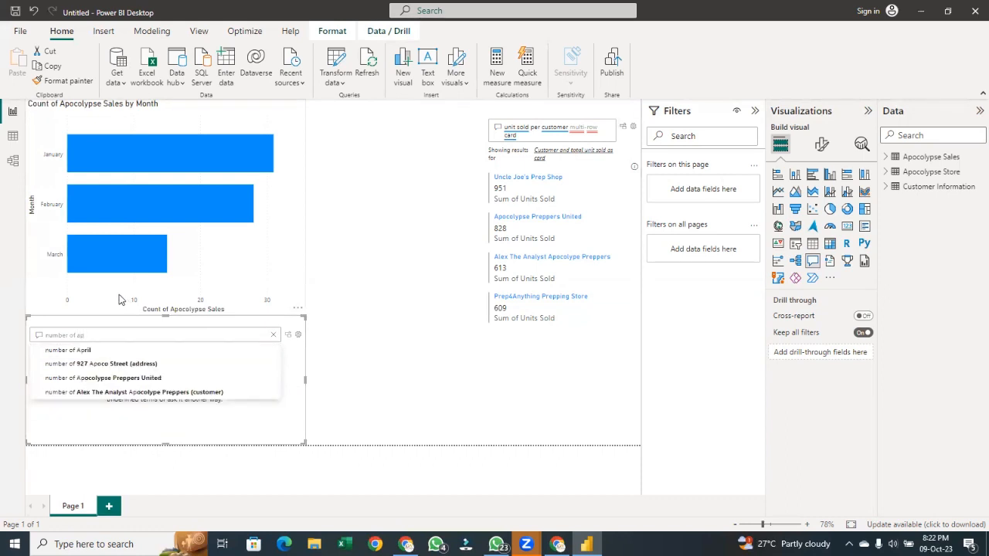
pyautogui.press('BackSpace')
pyautogui.press('BackSpace')
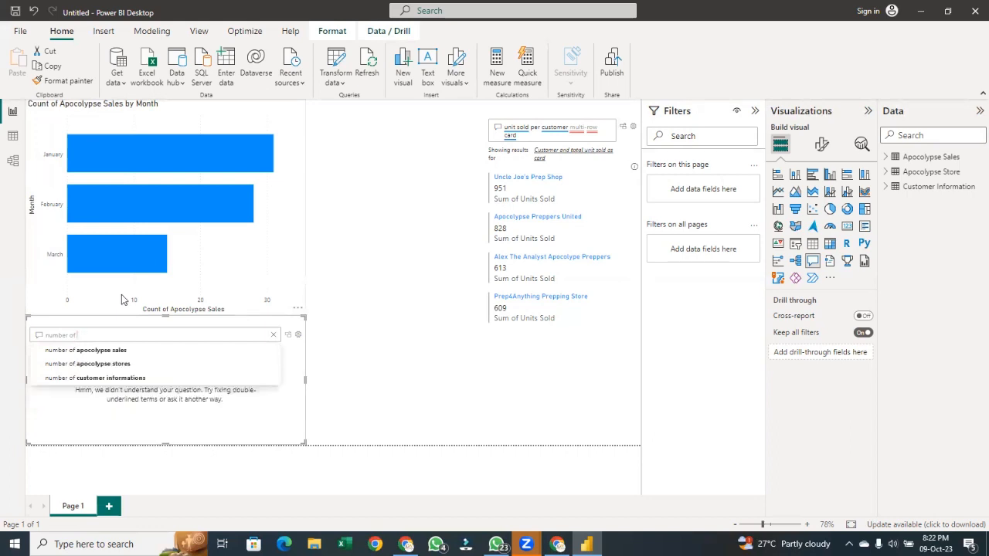
pyautogui.press('Down')
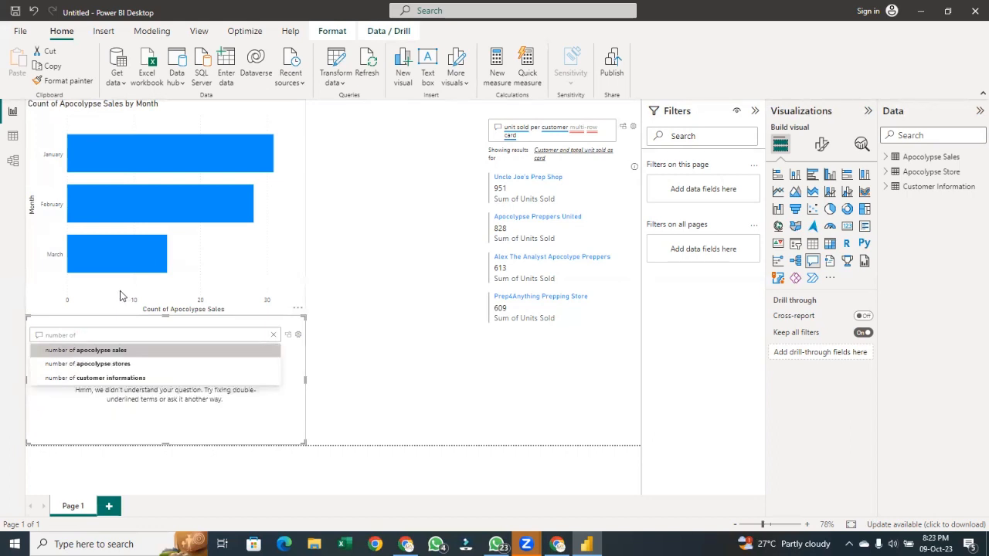
pyautogui.press('Return')
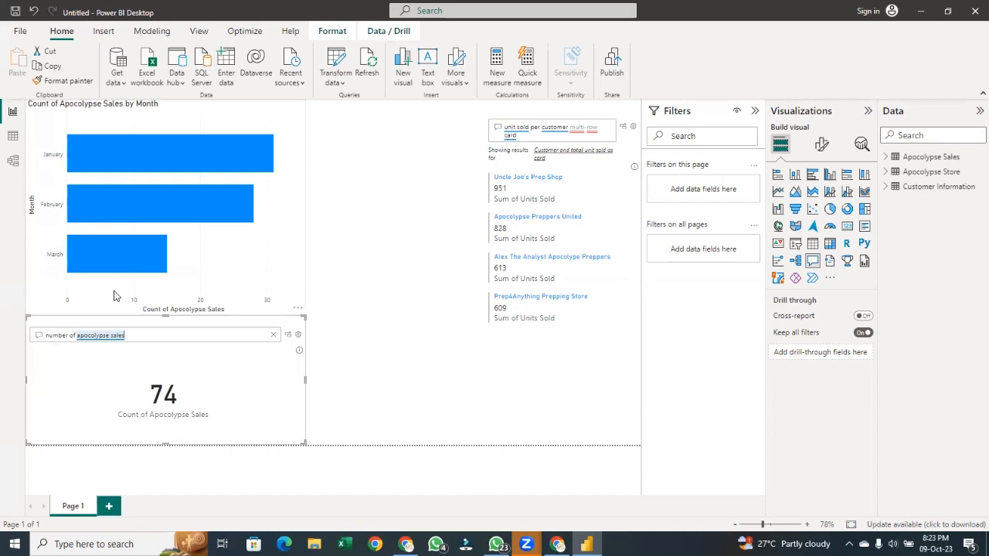
# Extend the question to 'number of apocolypse sales per month stacter' to request a stacked chart
pyautogui.write('p')
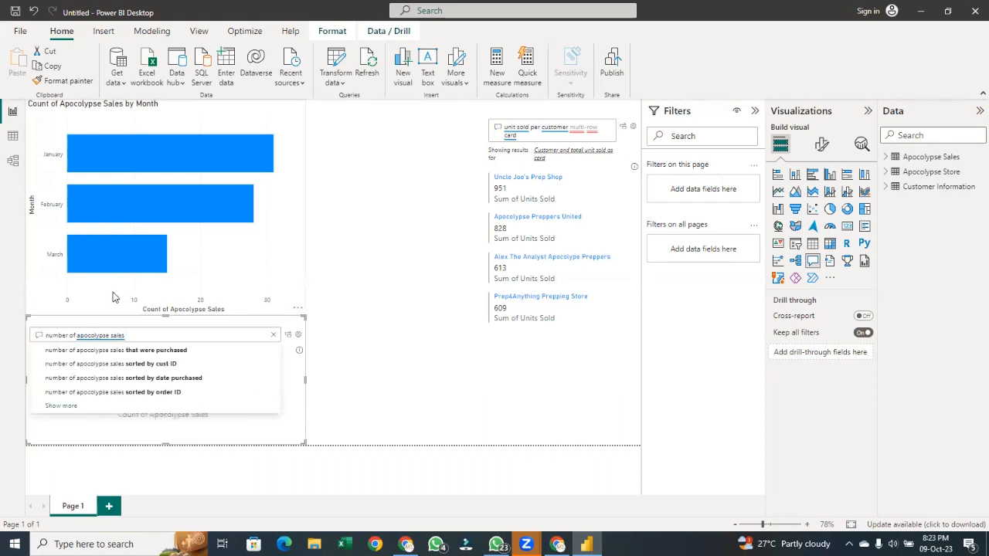
pyautogui.write('er mo')
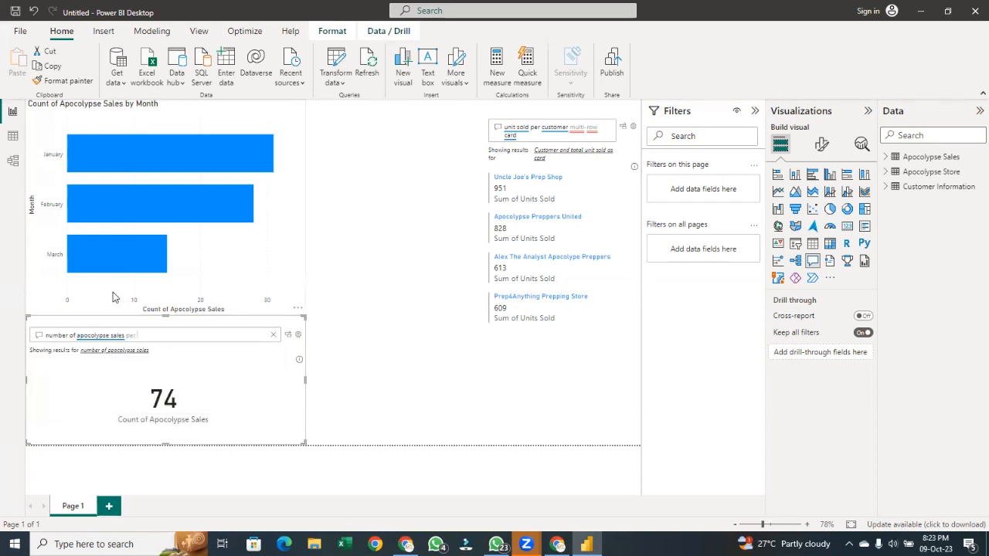
pyautogui.write('nth')
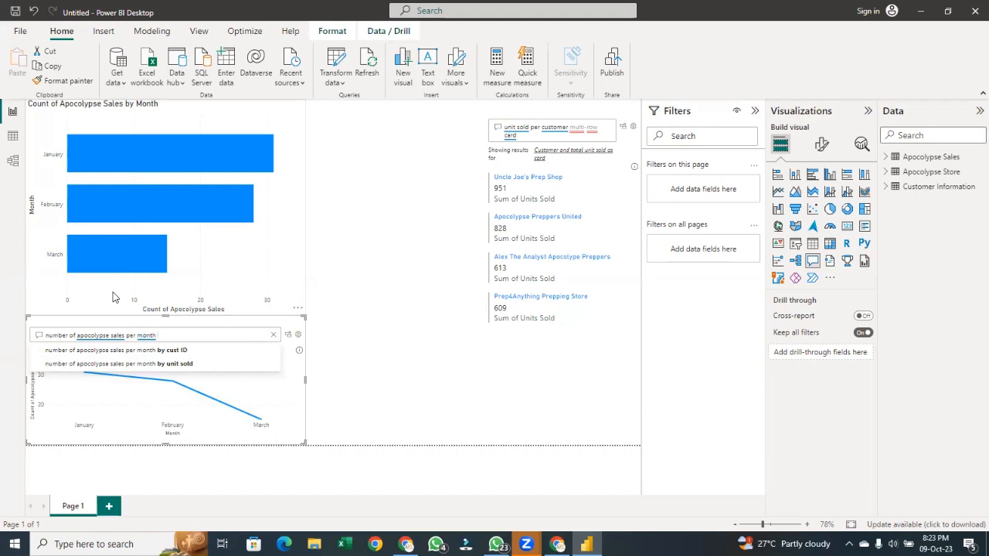
pyautogui.write(' s')
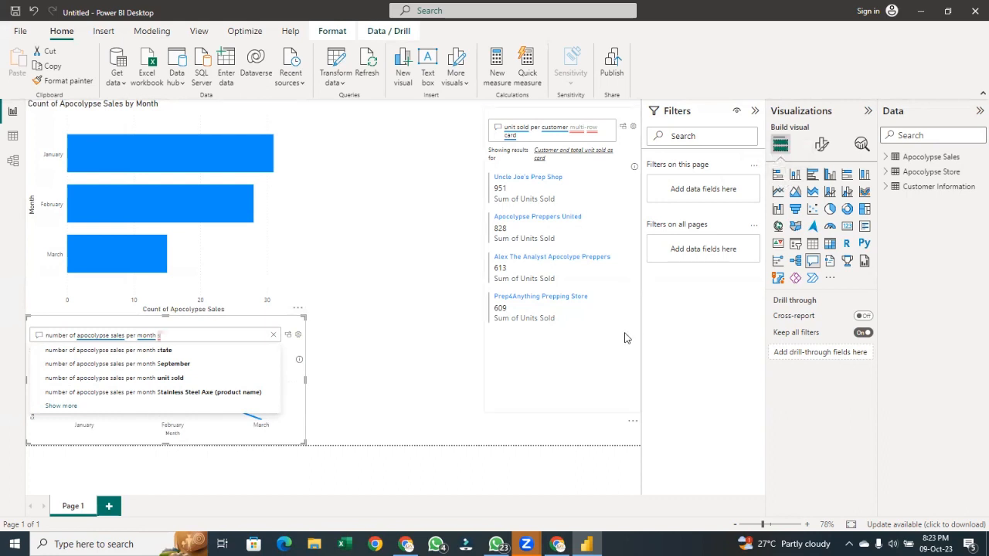
pyautogui.write('th s')
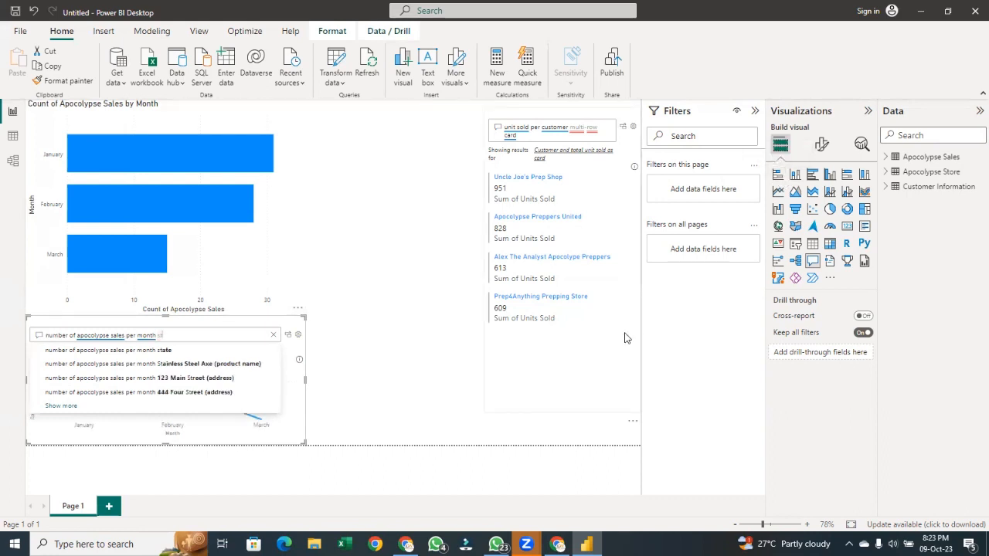
pyautogui.write('k')
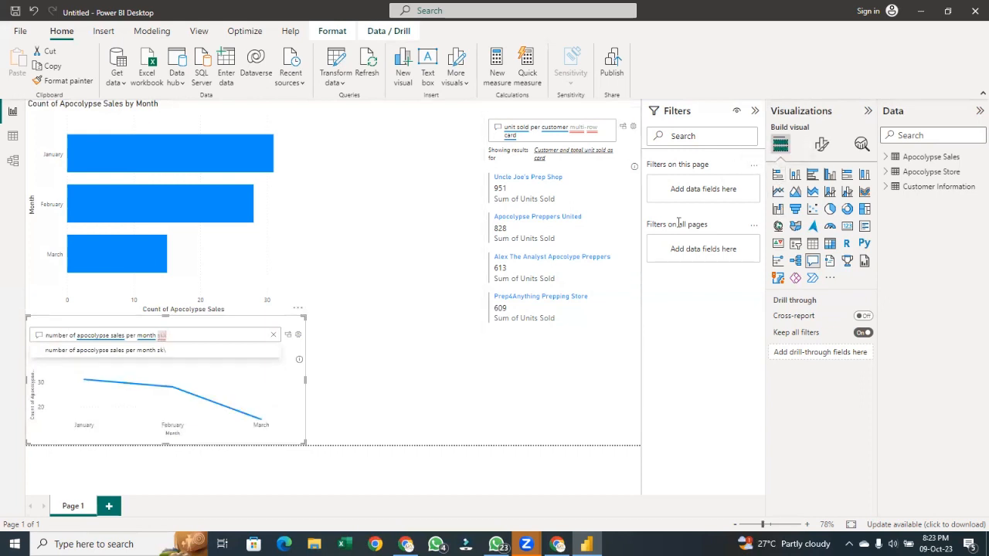
pyautogui.press('BackSpace')
pyautogui.write('t')
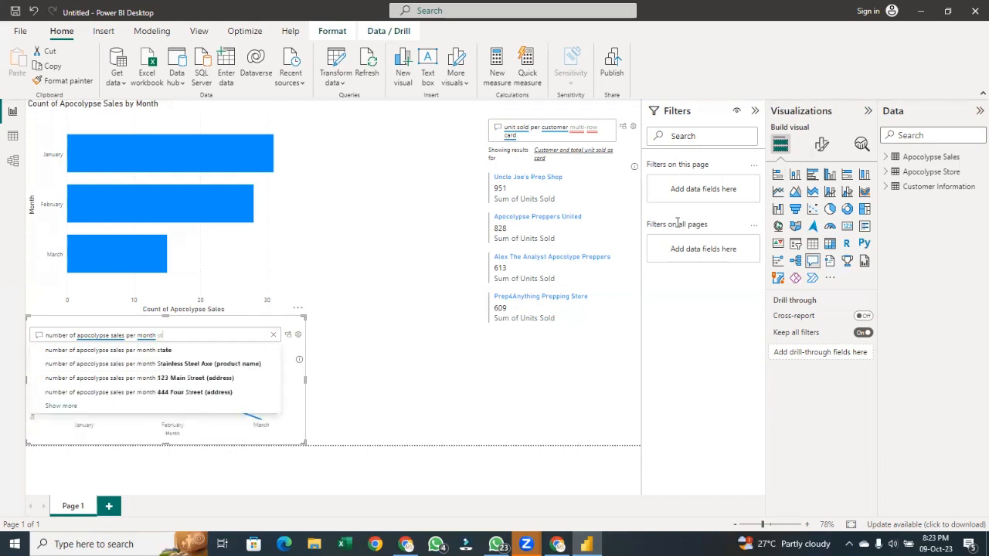
pyautogui.write('acter')
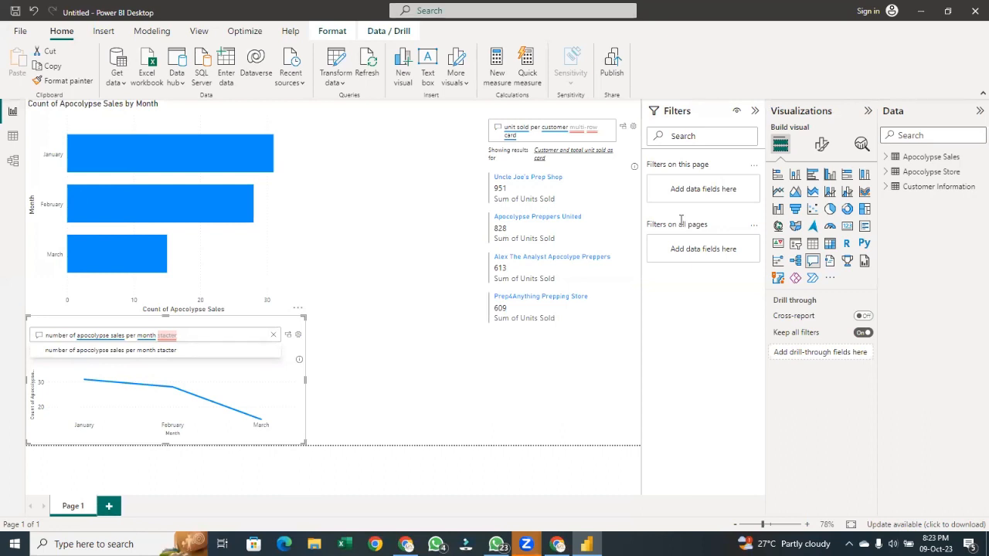
pyautogui.click(328, 424)
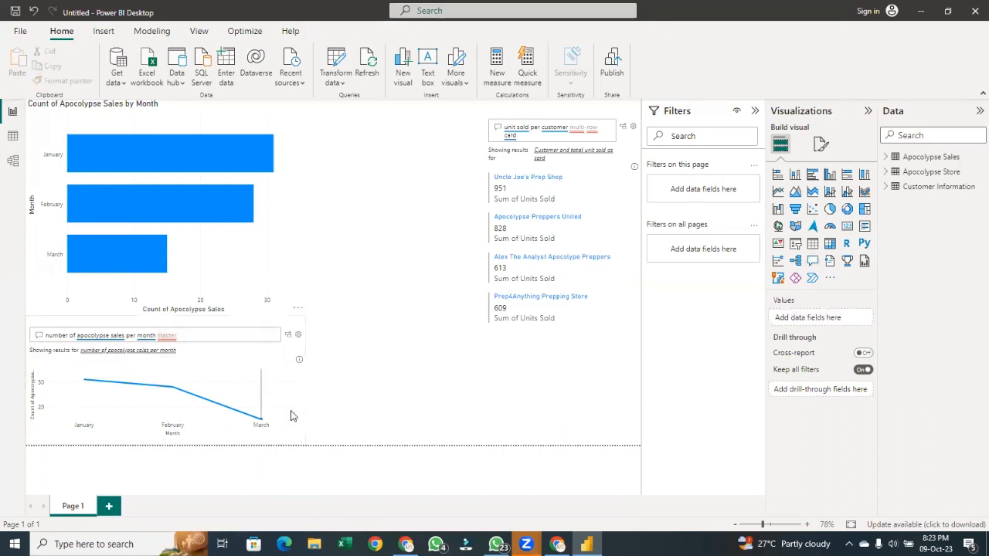
pyautogui.click(290, 409)
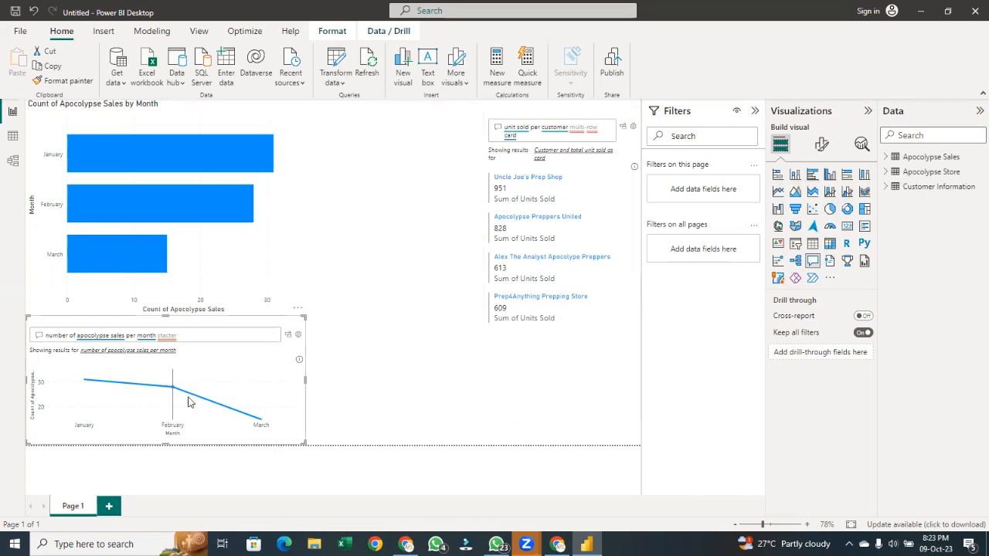
# Trim the question back to 'number of apocolypse sales per month'
pyautogui.click(203, 335)
pyautogui.press('BackSpace')
pyautogui.press('BackSpace')
pyautogui.press('BackSpace')
pyautogui.press('BackSpace')
pyautogui.press('BackSpace')
pyautogui.press('BackSpace')
pyautogui.press('BackSpace')
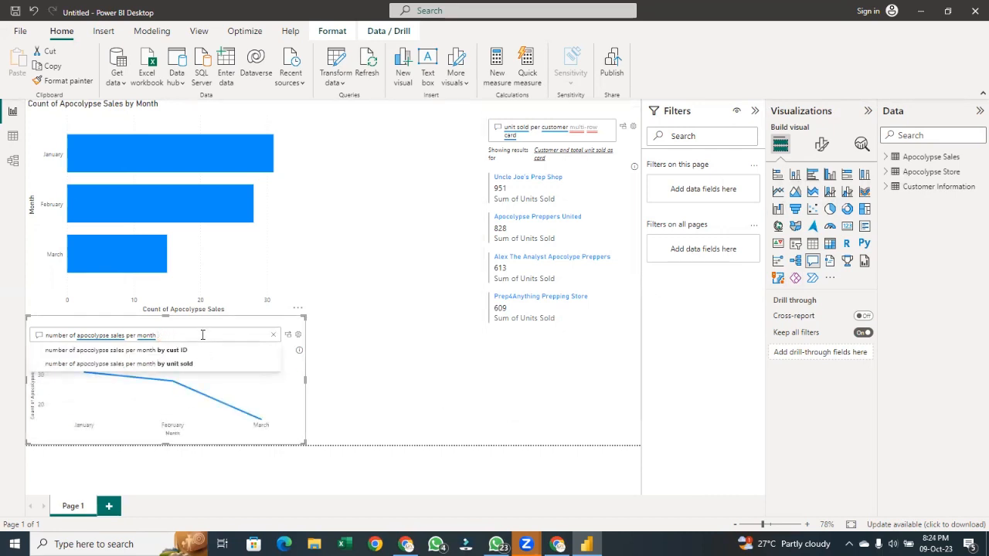
# Try converting the Q&A result to a stacked bar chart, undo it, and clear the question
pyautogui.click(779, 174)
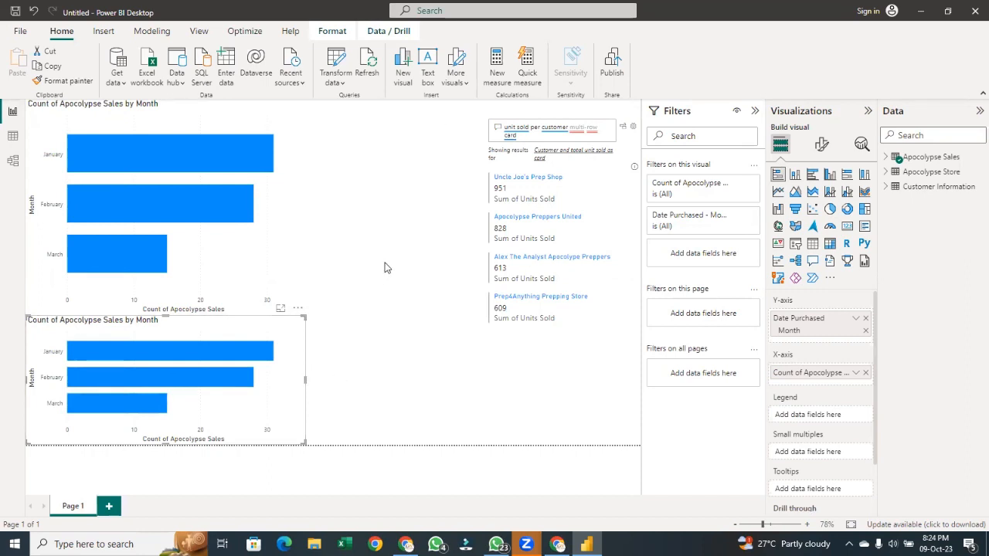
pyautogui.hotkey('ctrl', 'z')
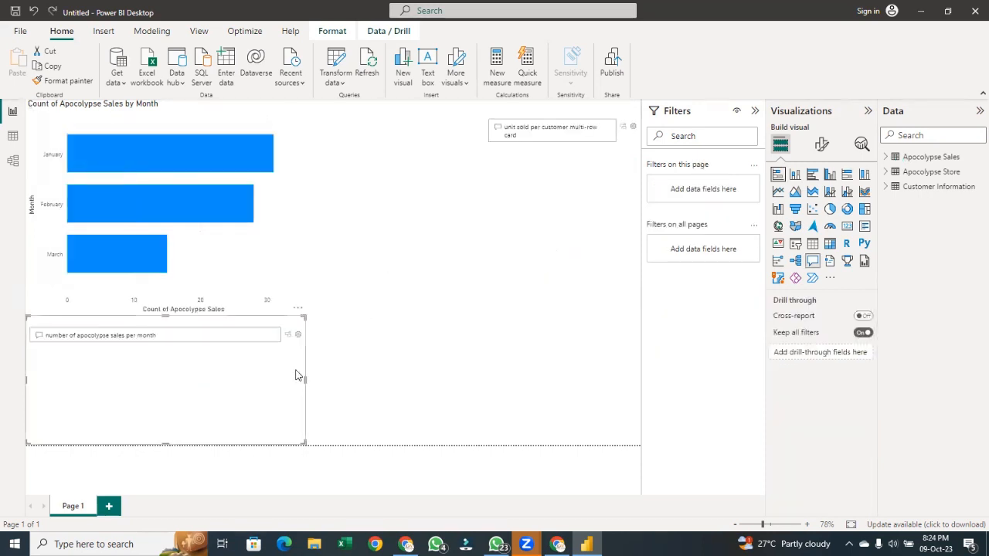
pyautogui.click(209, 341)
pyautogui.press('BackSpace')
pyautogui.press('BackSpace')
pyautogui.press('BackSpace')
pyautogui.press('BackSpace')
pyautogui.press('BackSpace')
pyautogui.press('BackSpace')
pyautogui.press('BackSpace')
pyautogui.press('BackSpace')
pyautogui.press('BackSpace')
pyautogui.press('BackSpace')
pyautogui.press('BackSpace')
pyautogui.press('BackSpace')
pyautogui.press('BackSpace')
pyautogui.press('BackSpace')
pyautogui.press('BackSpace')
pyautogui.press('BackSpace')
pyautogui.press('BackSpace')
pyautogui.press('BackSpace')
pyautogui.press('BackSpace')
pyautogui.press('BackSpace')
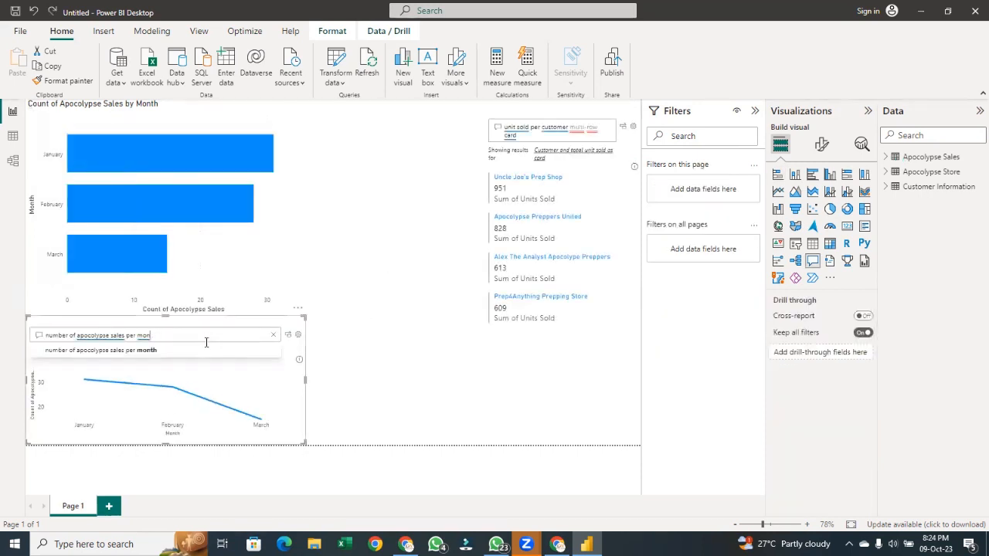
pyautogui.press('BackSpace')
pyautogui.press('BackSpace')
pyautogui.press('BackSpace')
pyautogui.press('BackSpace')
pyautogui.press('BackSpace')
pyautogui.press('BackSpace')
pyautogui.press('BackSpace')
pyautogui.press('BackSpace')
pyautogui.press('BackSpace')
pyautogui.press('BackSpace')
pyautogui.press('BackSpace')
pyautogui.press('BackSpace')
pyautogui.press('BackSpace')
pyautogui.press('BackSpace')
pyautogui.press('BackSpace')
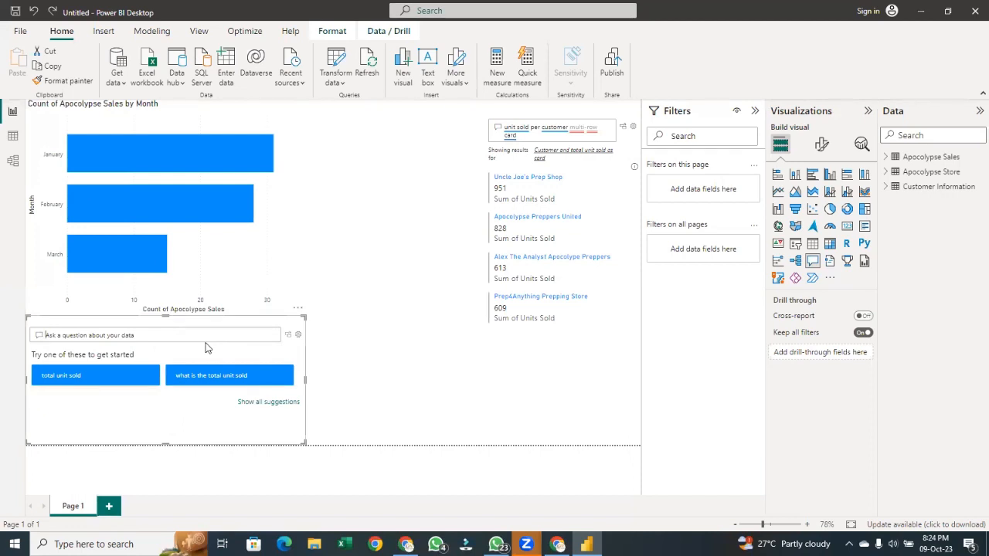
pyautogui.write('sls')
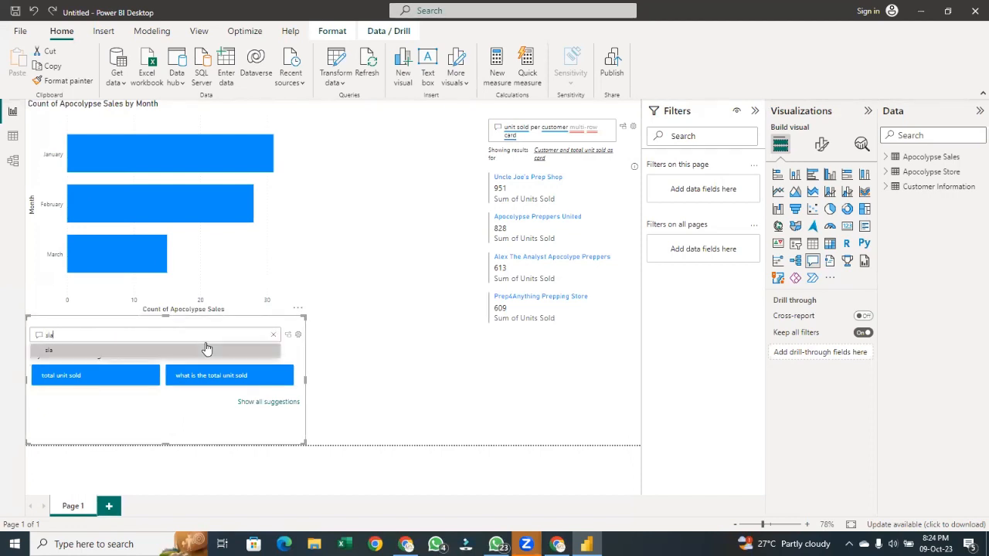
pyautogui.press('BackSpace')
pyautogui.press('BackSpace')
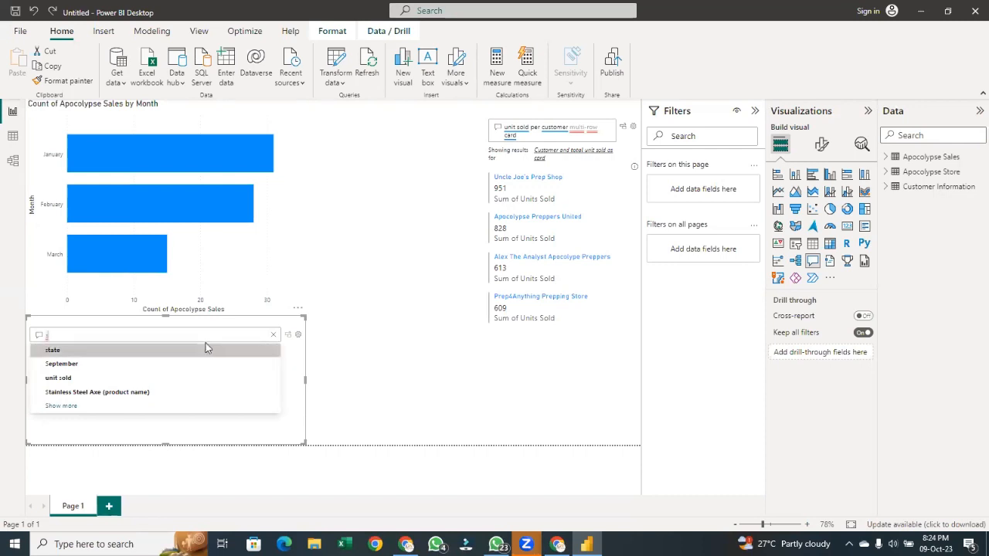
pyautogui.press('BackSpace')
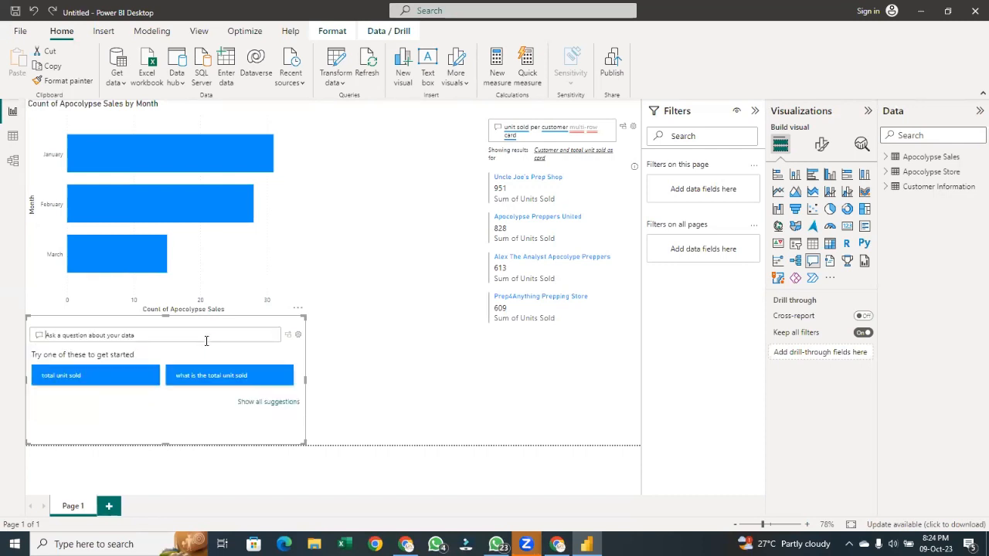
# Ask the question 'sales' in the empty Q&A visual
pyautogui.write('slse')
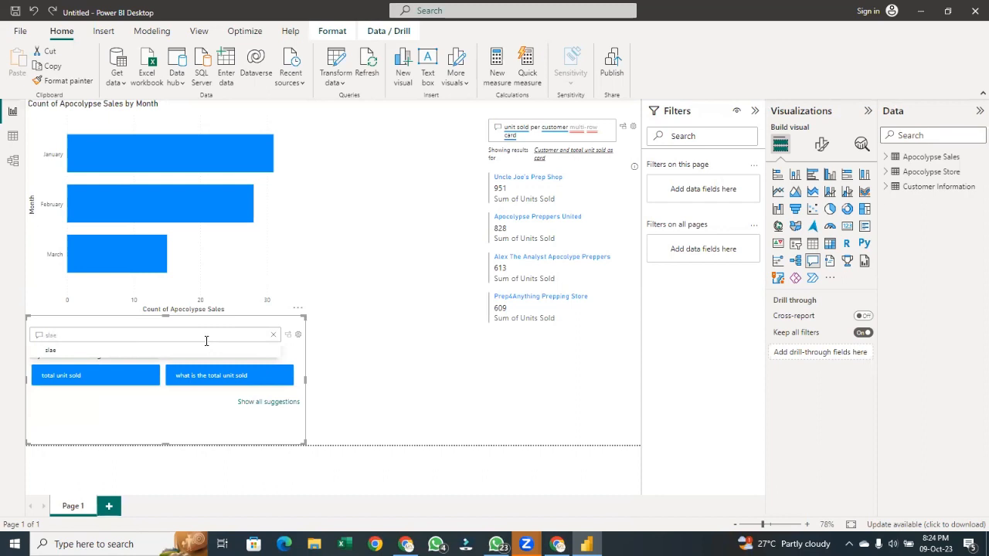
pyautogui.press('BackSpace')
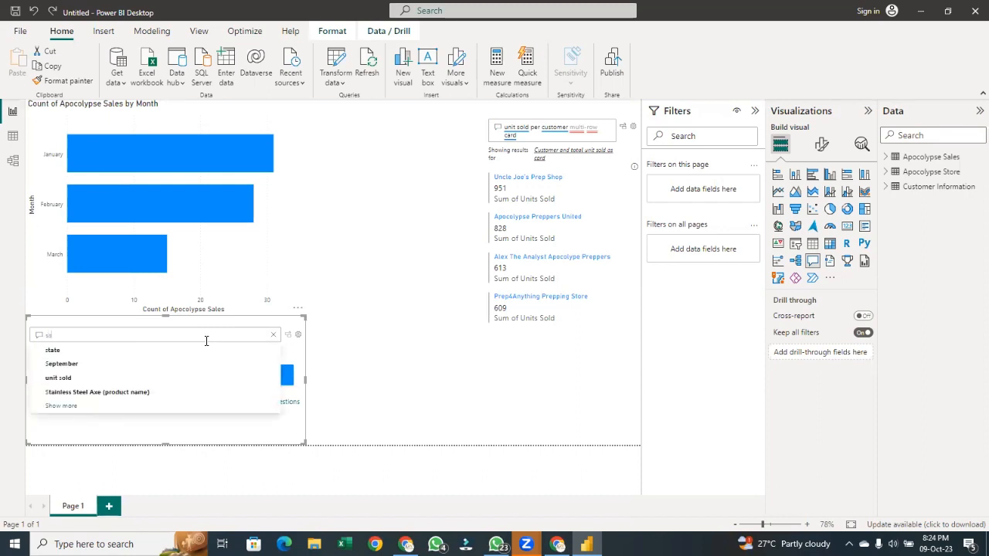
pyautogui.write('ales')
pyautogui.press('Return')
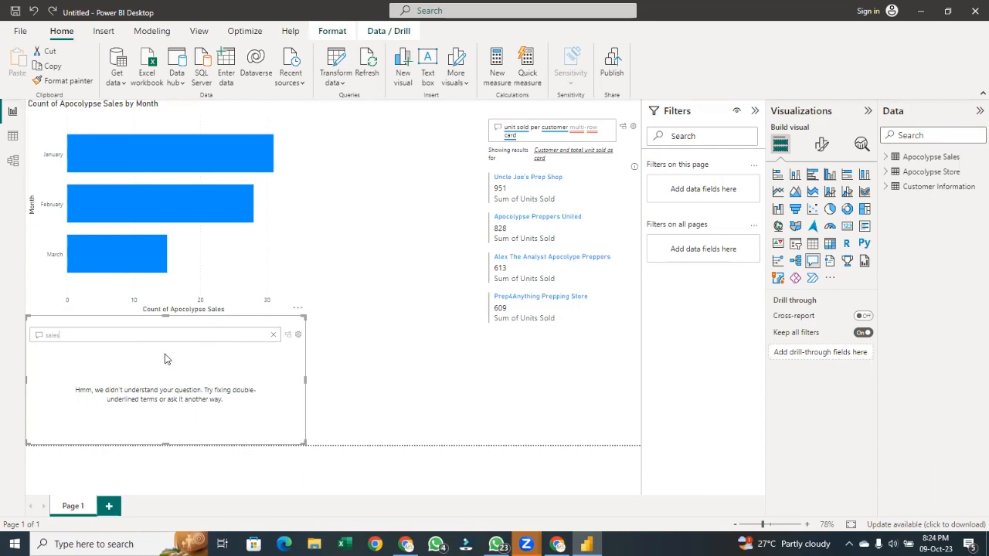
pyautogui.press('BackSpace')
pyautogui.press('BackSpace')
pyautogui.press('BackSpace')
pyautogui.press('BackSpace')
pyautogui.press('BackSpace')
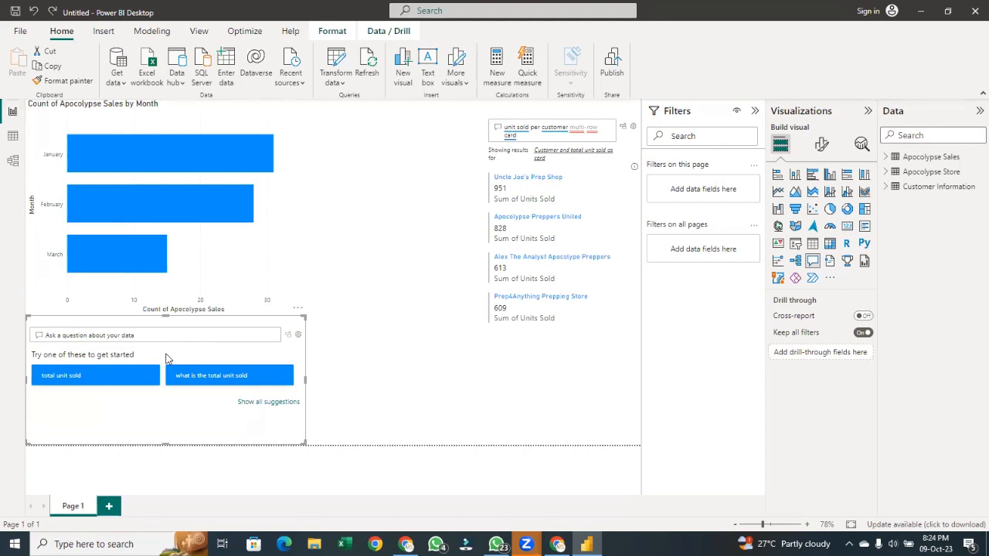
pyautogui.write('sales')
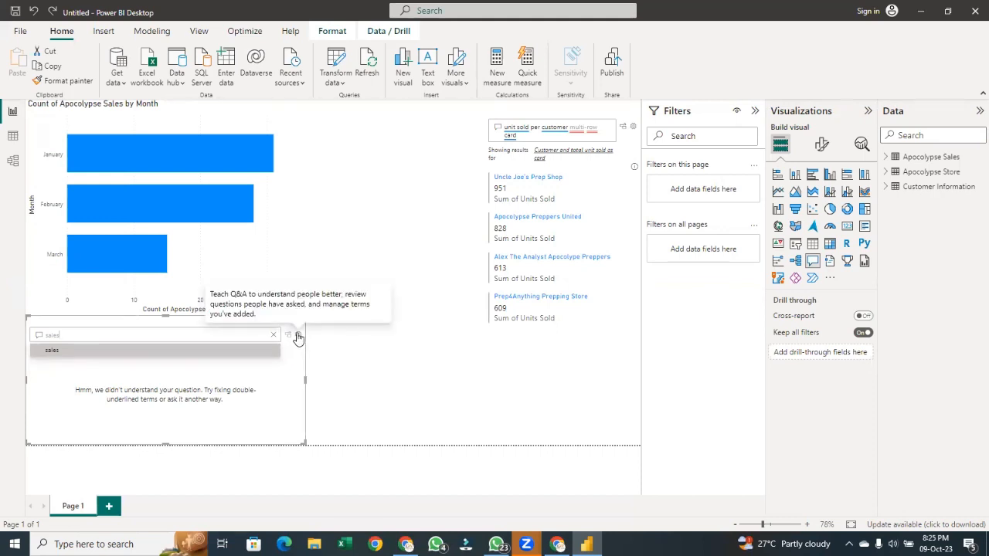
# Open Q&A setup and teach Q&A that 'sale' refers to unit sold, saving the term and closing setup
pyautogui.click(301, 337)
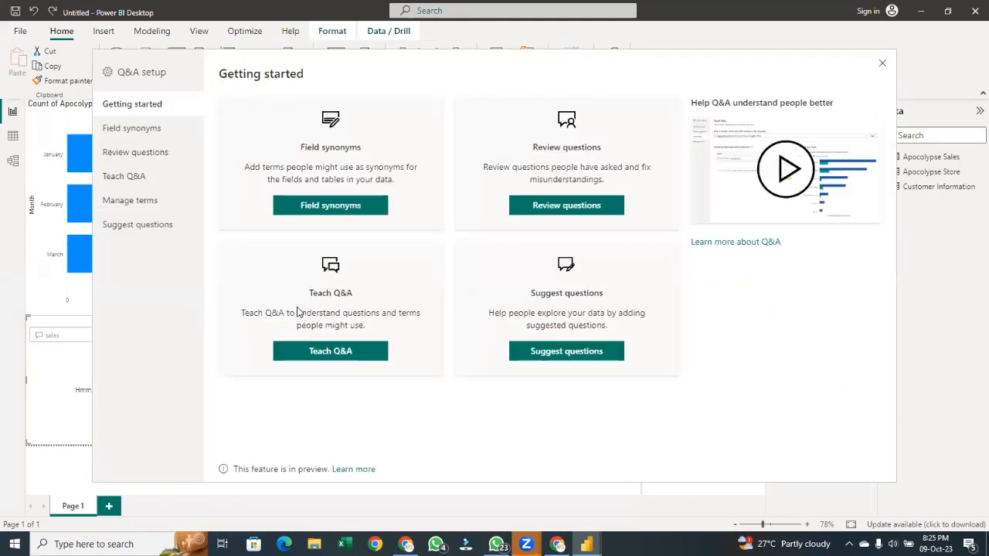
pyautogui.click(156, 182)
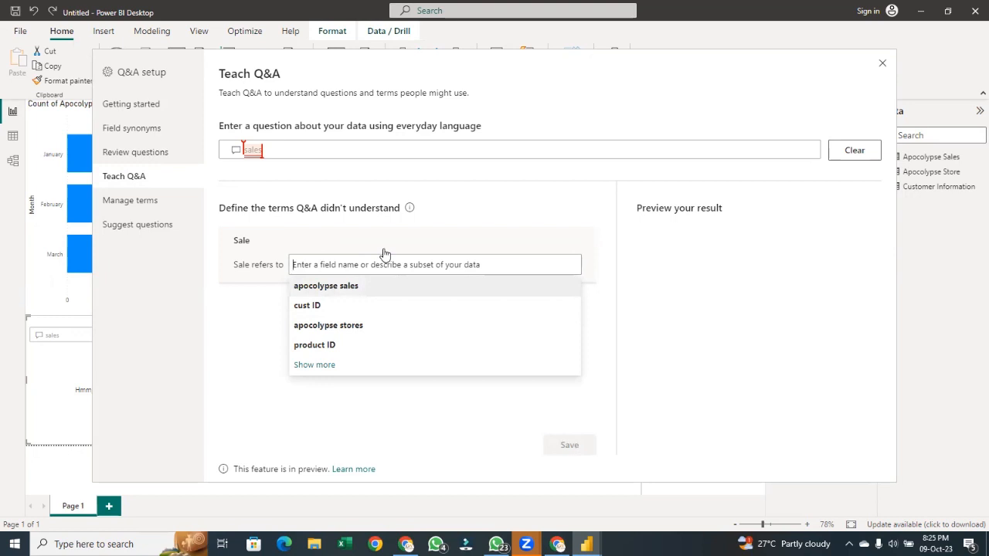
pyautogui.write('u')
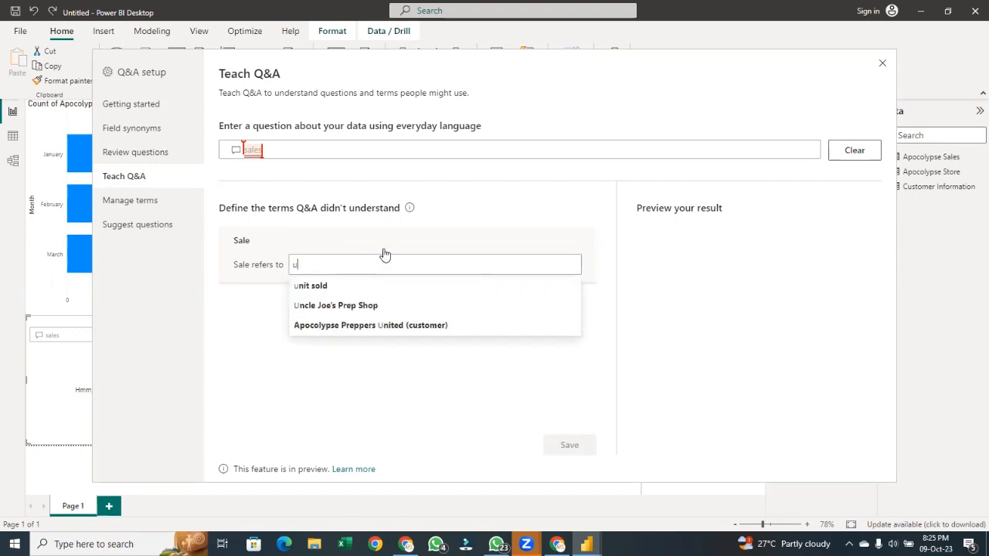
pyautogui.click(342, 290)
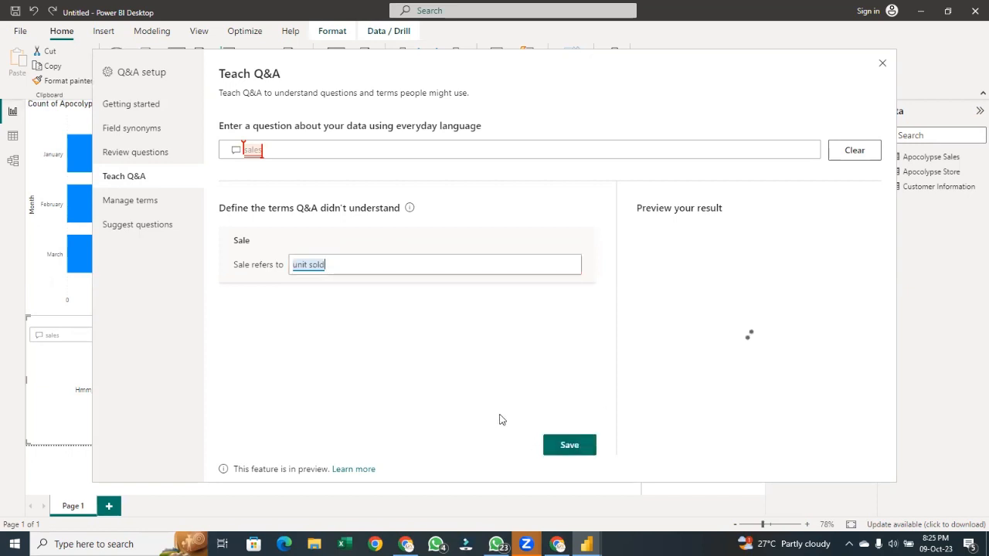
pyautogui.click(565, 439)
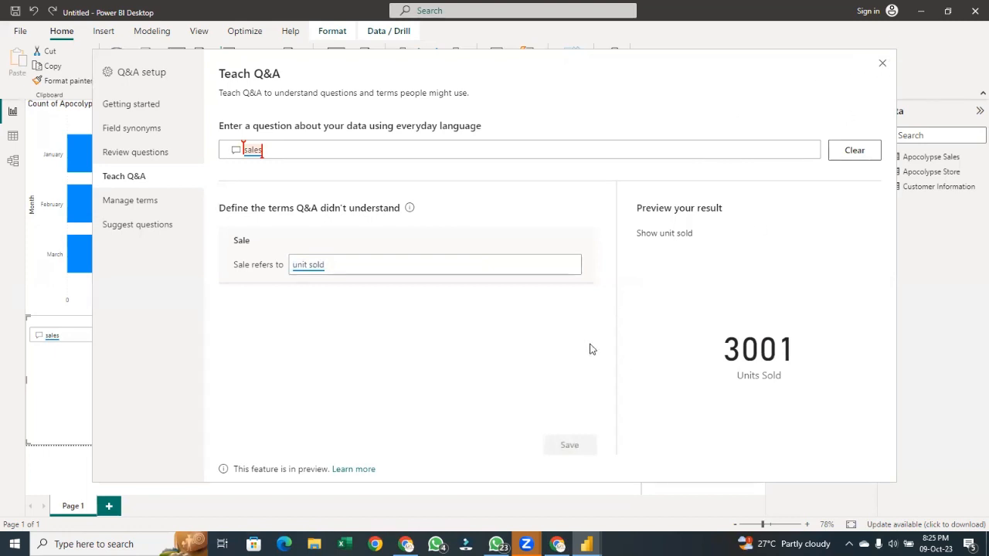
pyautogui.click(882, 63)
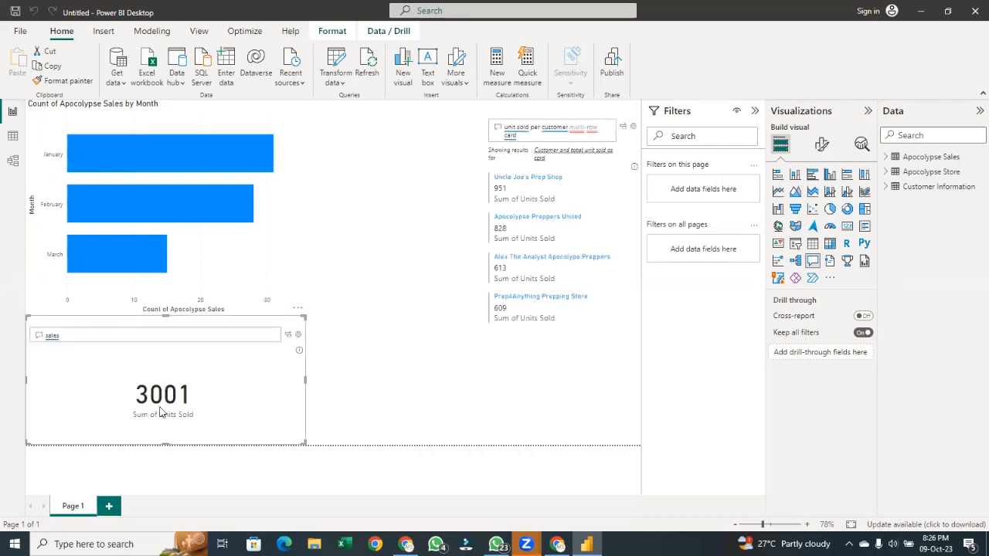
# Clear the question and ask 'sales' again in the Q&A visual
pyautogui.doubleClick(101, 336)
pyautogui.press('BackSpace')
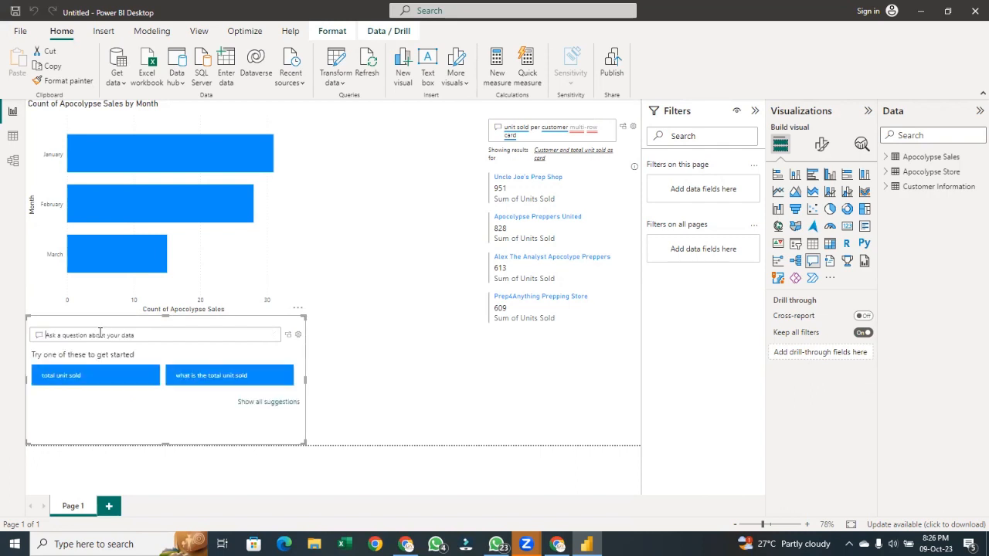
pyautogui.write('sales')
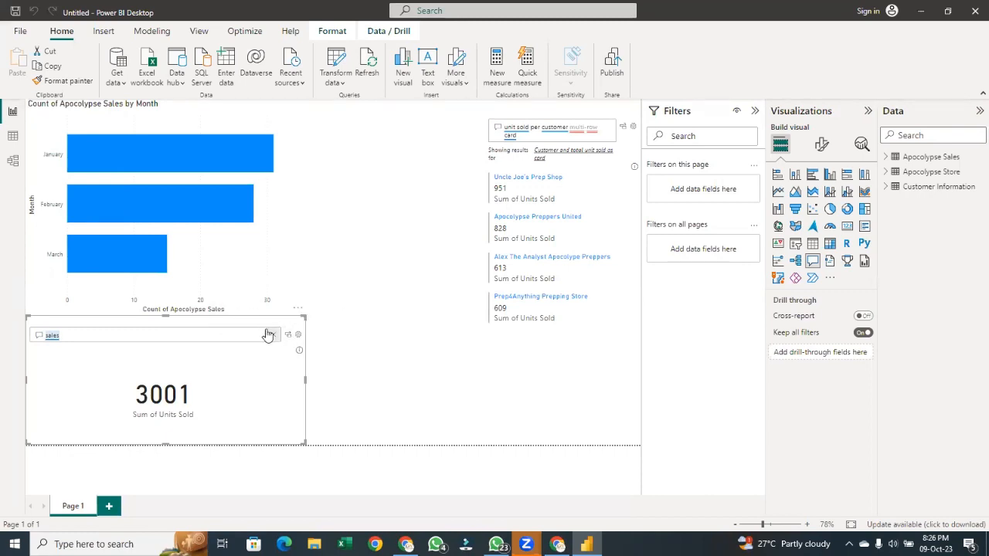
# Inspect the Apocolypse Sales table in data view and the table relationships in model view
pyautogui.click(12, 135)
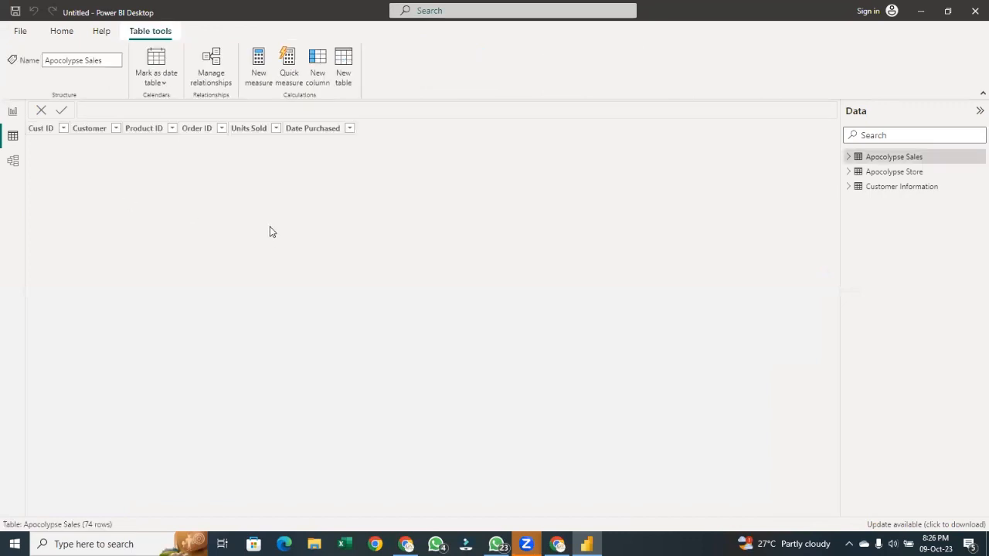
pyautogui.click(14, 110)
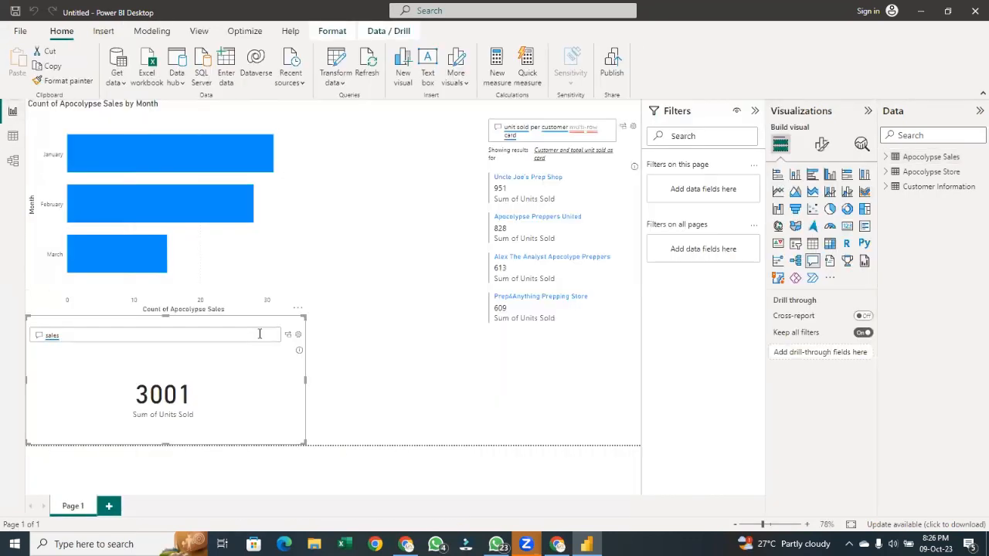
pyautogui.doubleClick(259, 335)
pyautogui.click(13, 136)
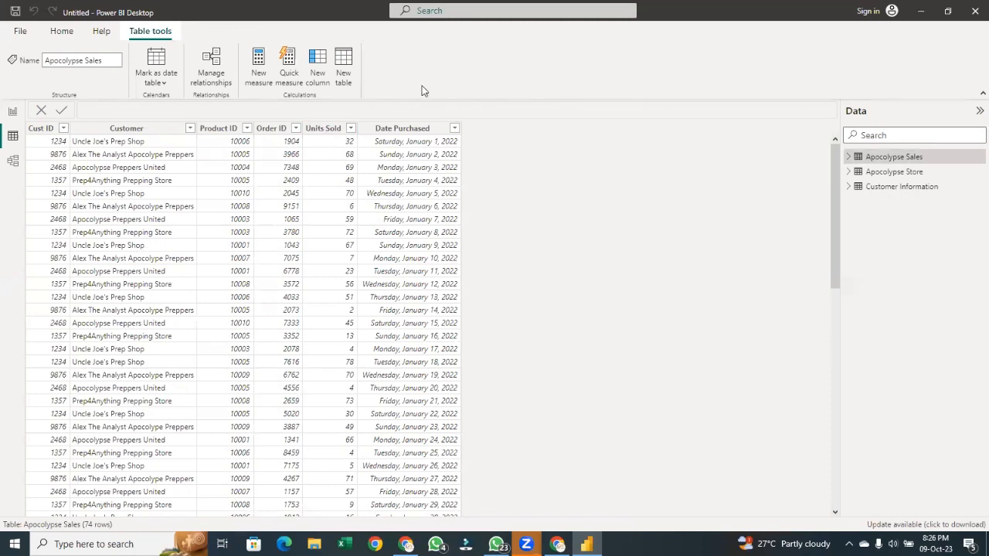
pyautogui.click(420, 132)
pyautogui.click(14, 158)
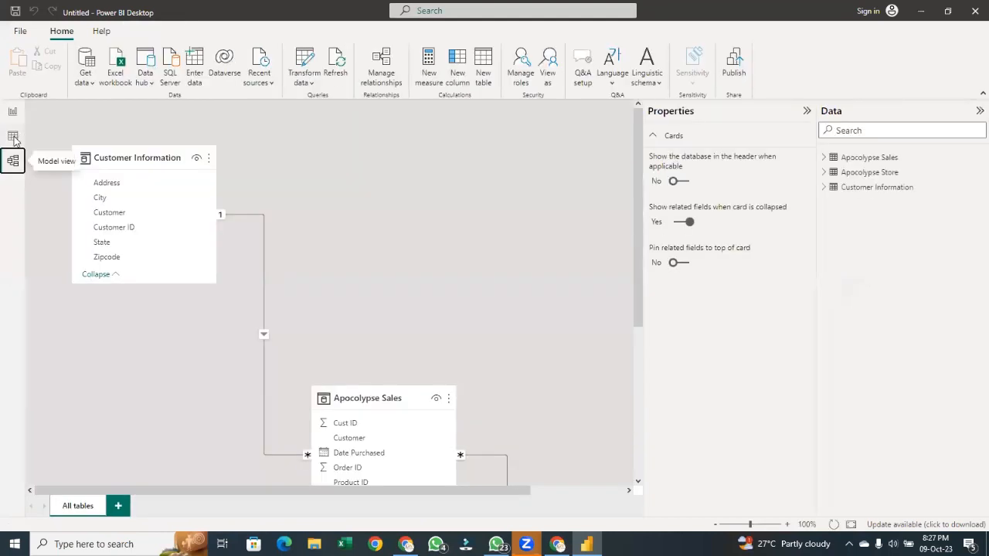
pyautogui.click(13, 136)
pyautogui.click(13, 112)
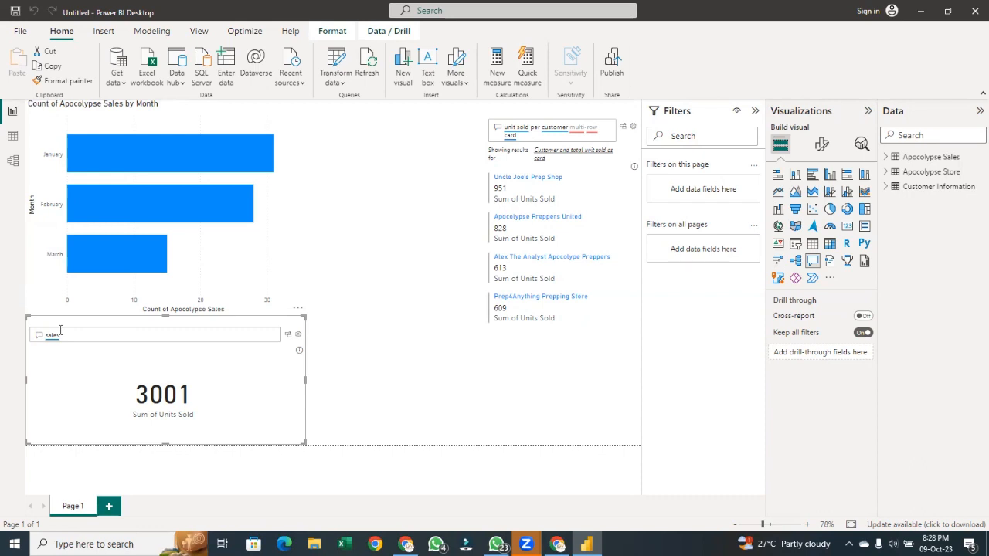
# Shorten the Q&A question to 'sale'
pyautogui.click(70, 334)
pyautogui.press('BackSpace')
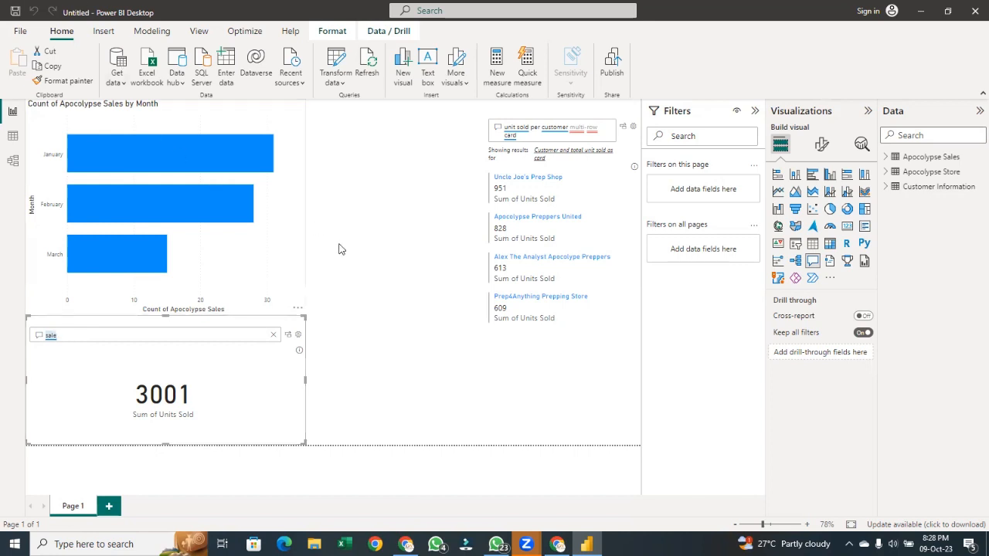
pyautogui.click(343, 296)
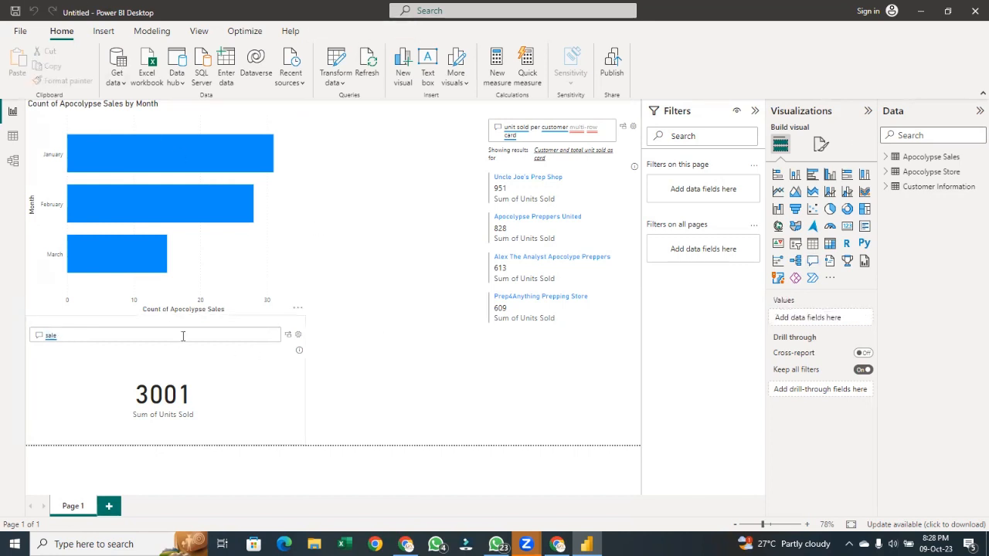
pyautogui.click(182, 334)
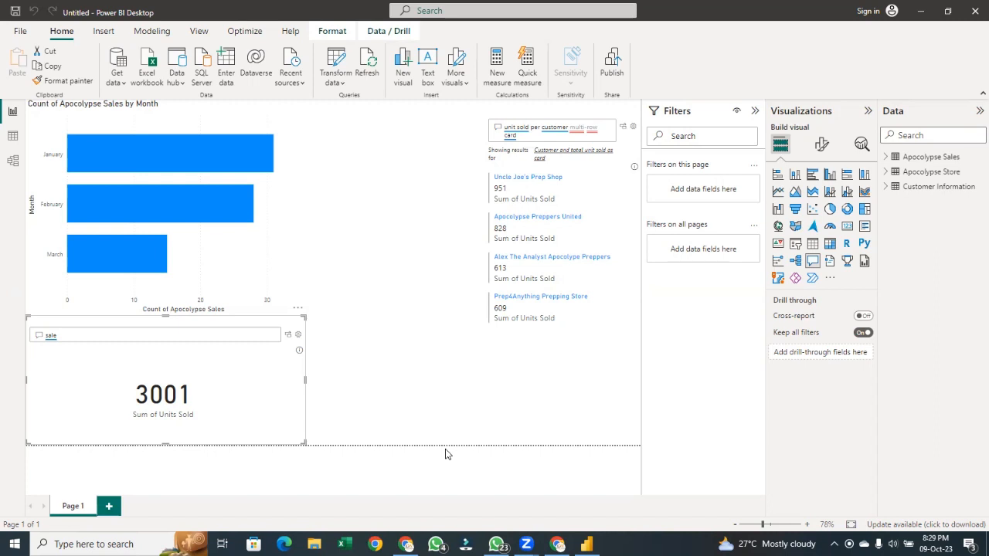
# Remove the Q&A visual and insert a fresh Q&A visual, resizing it below the month chart
pyautogui.click(297, 309)
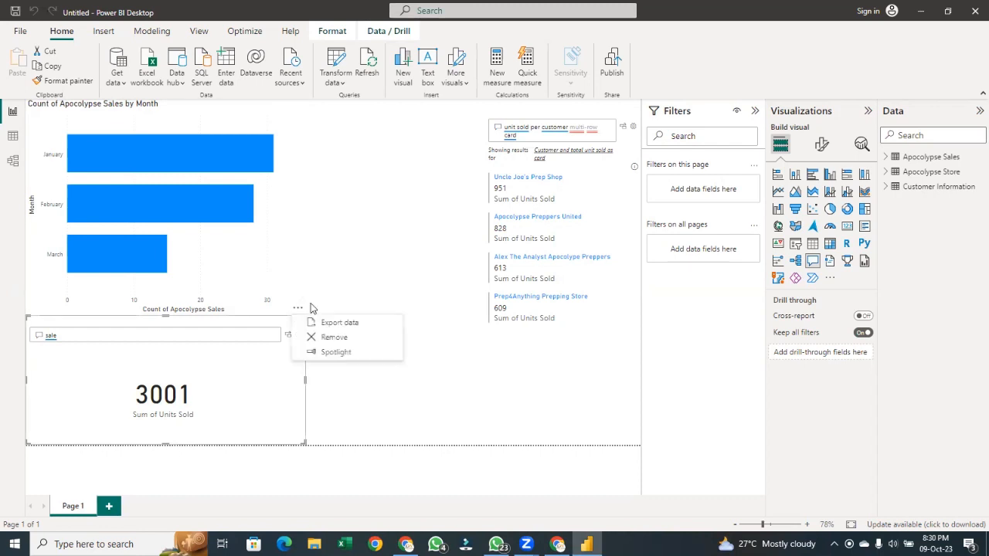
pyautogui.click(331, 342)
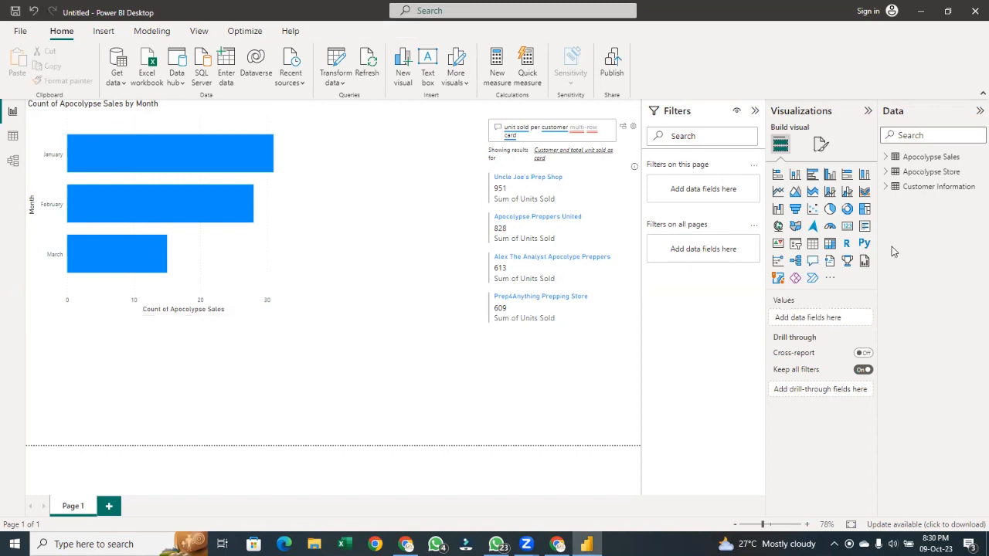
pyautogui.click(813, 261)
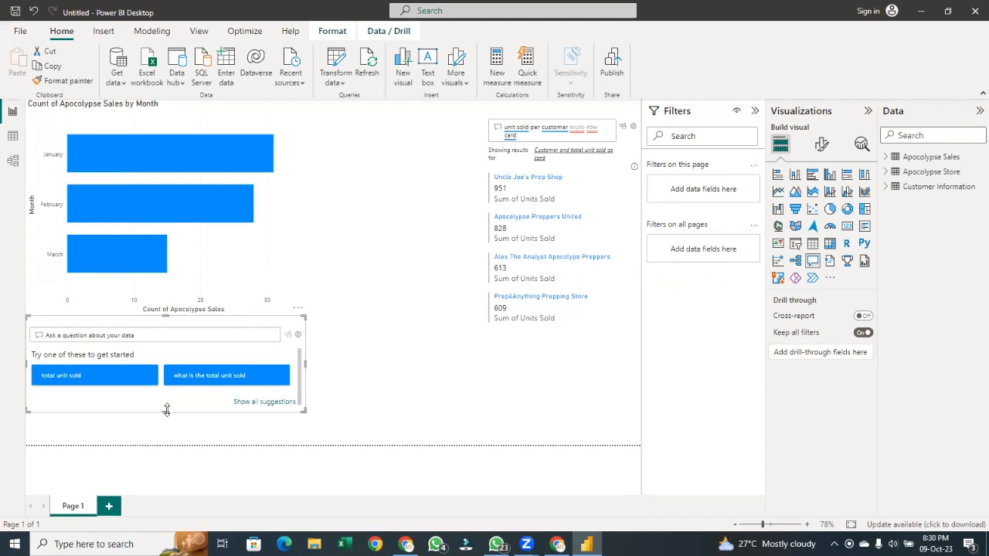
pyautogui.moveTo(166, 409); pyautogui.dragTo(167, 436)
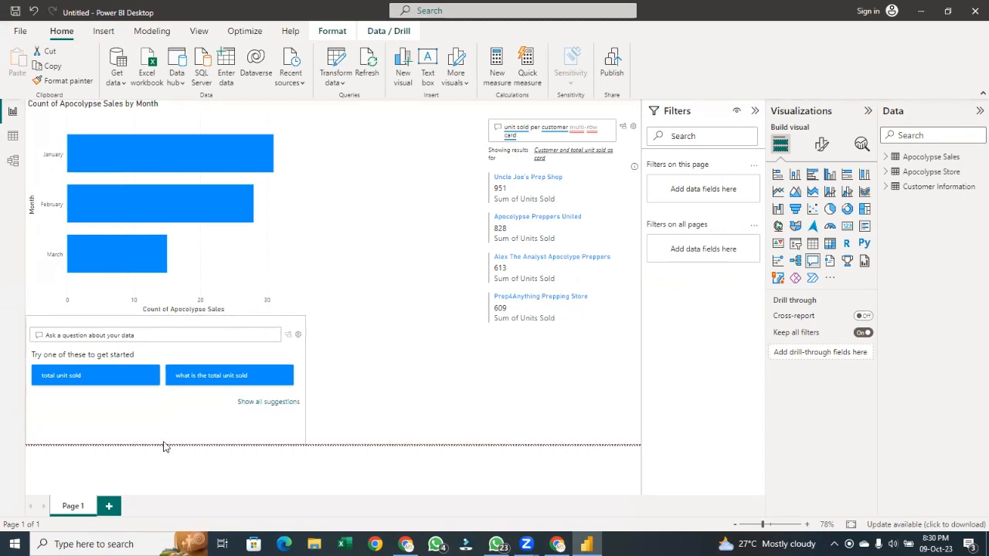
# Ask the suggested question 'total unit sold' and clear it again
pyautogui.click(90, 378)
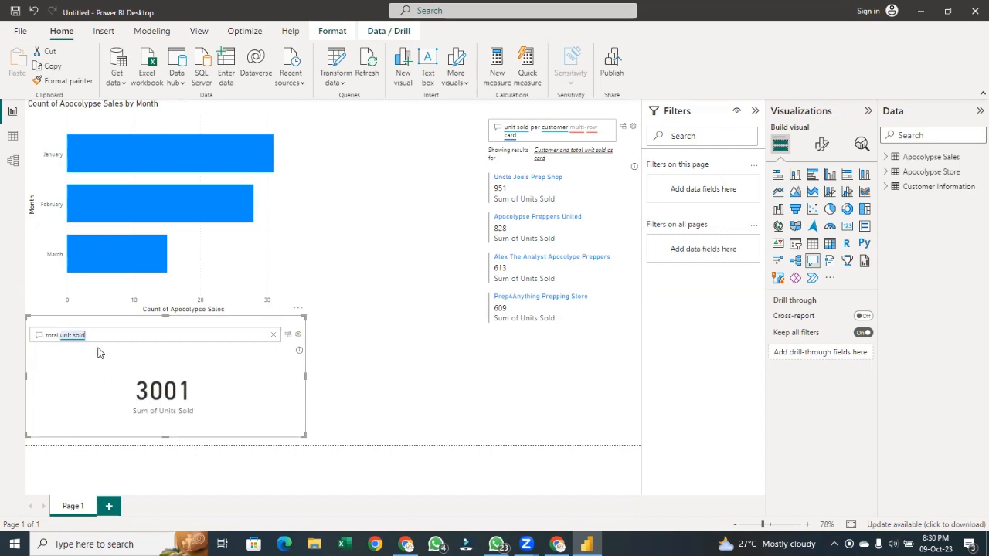
pyautogui.press('BackSpace')
pyautogui.press('BackSpace')
pyautogui.press('BackSpace')
pyautogui.press('BackSpace')
pyautogui.press('BackSpace')
pyautogui.press('BackSpace')
pyautogui.press('BackSpace')
pyautogui.press('BackSpace')
pyautogui.press('BackSpace')
pyautogui.press('BackSpace')
pyautogui.press('BackSpace')
pyautogui.press('BackSpace')
pyautogui.press('BackSpace')
pyautogui.press('BackSpace')
pyautogui.press('BackSpace')
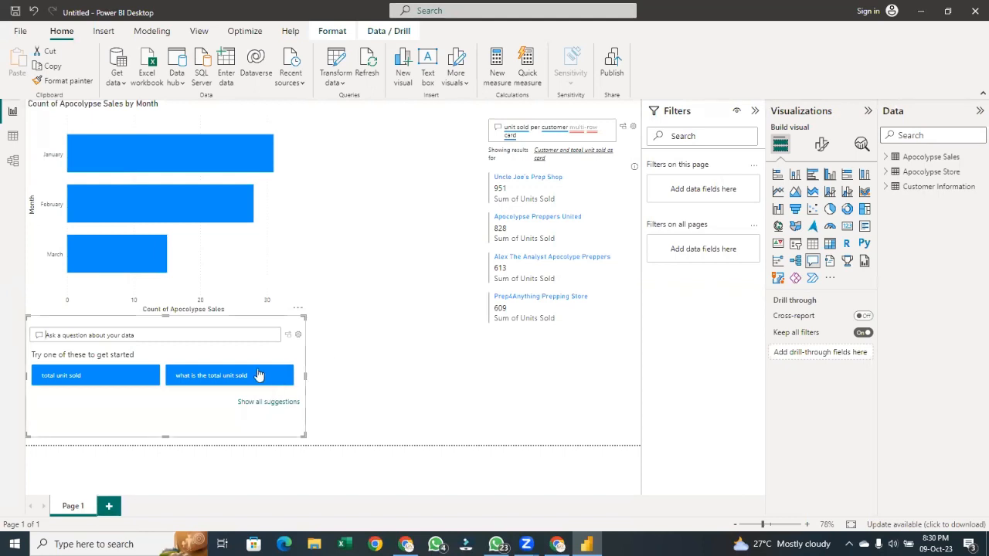
# Show all suggested questions in the Q&A visual and browse through them
pyautogui.click(279, 404)
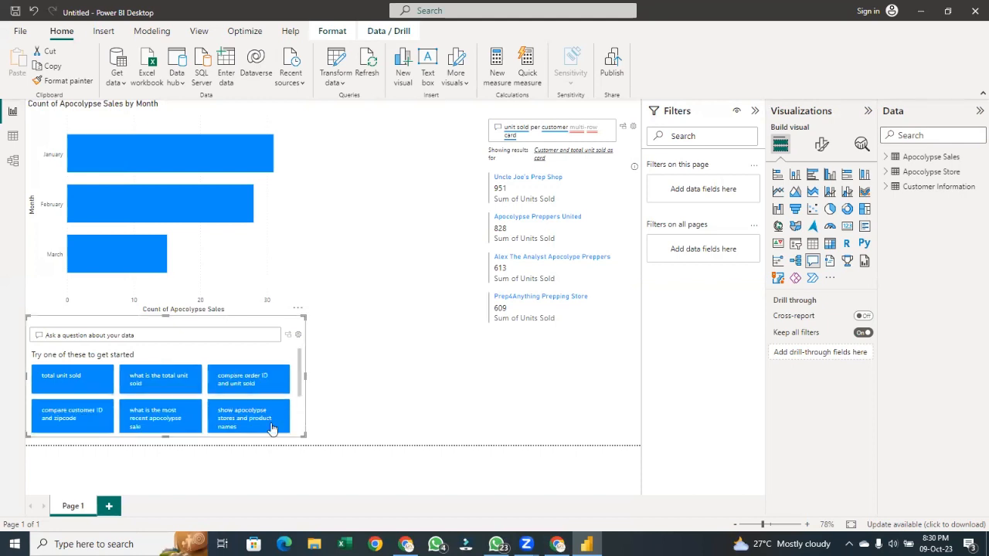
pyautogui.scroll(-2, 253, 385)
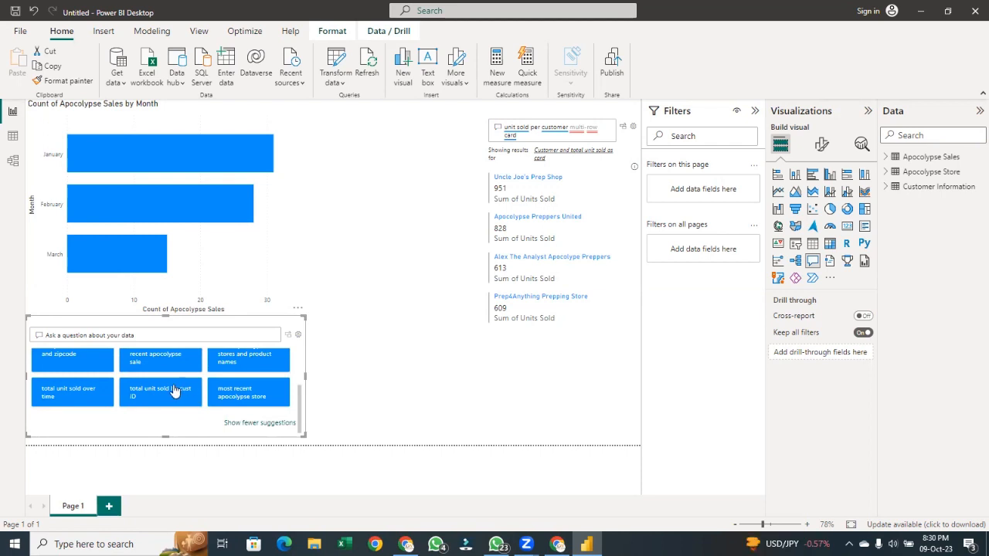
pyautogui.scroll(1, 186, 398)
pyautogui.scroll(-1, 186, 398)
pyautogui.scroll(3, 69, 398)
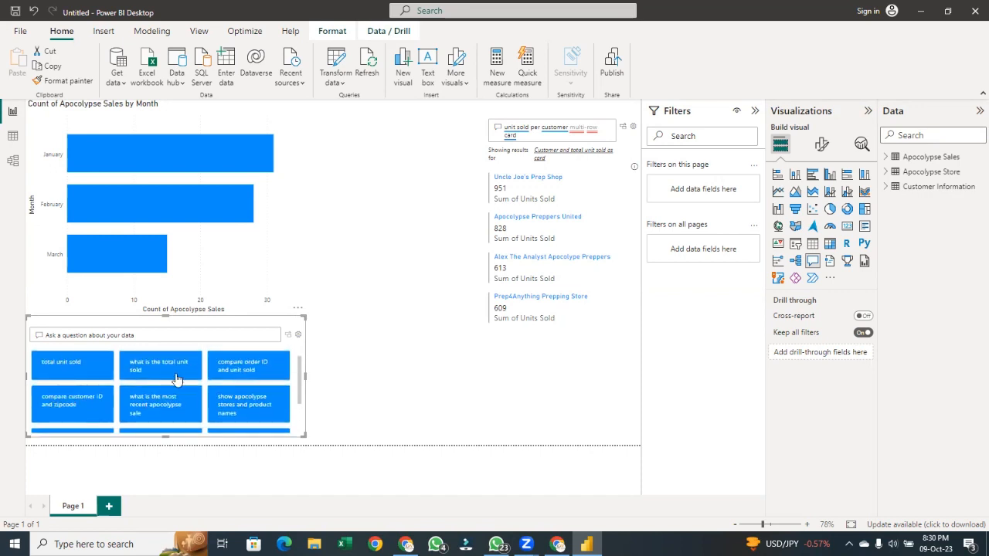
# Ask 'unit sold per month' in the Q&A visual and turn the answer into a pie chart
pyautogui.scroll(-1, 255, 386)
pyautogui.scroll(1, 263, 387)
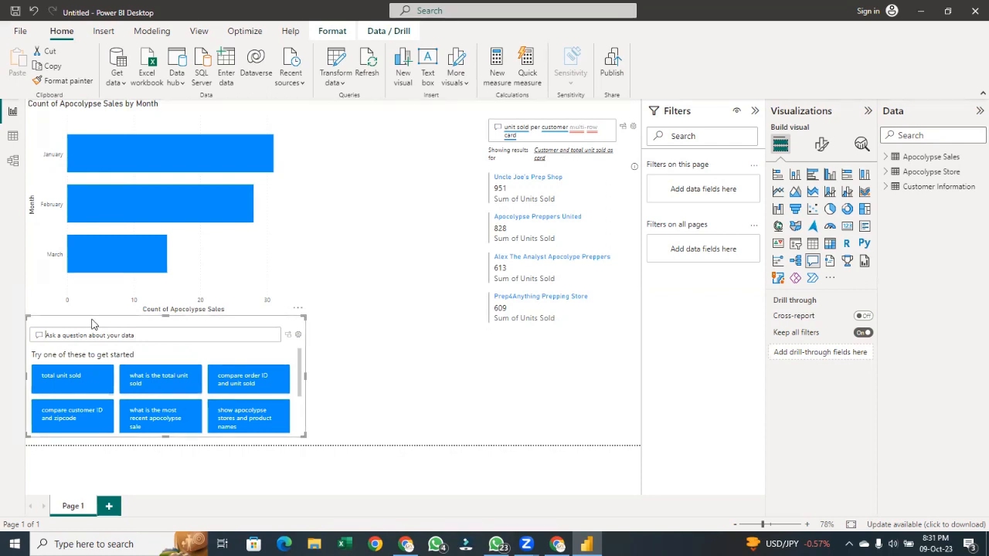
pyautogui.write('uni')
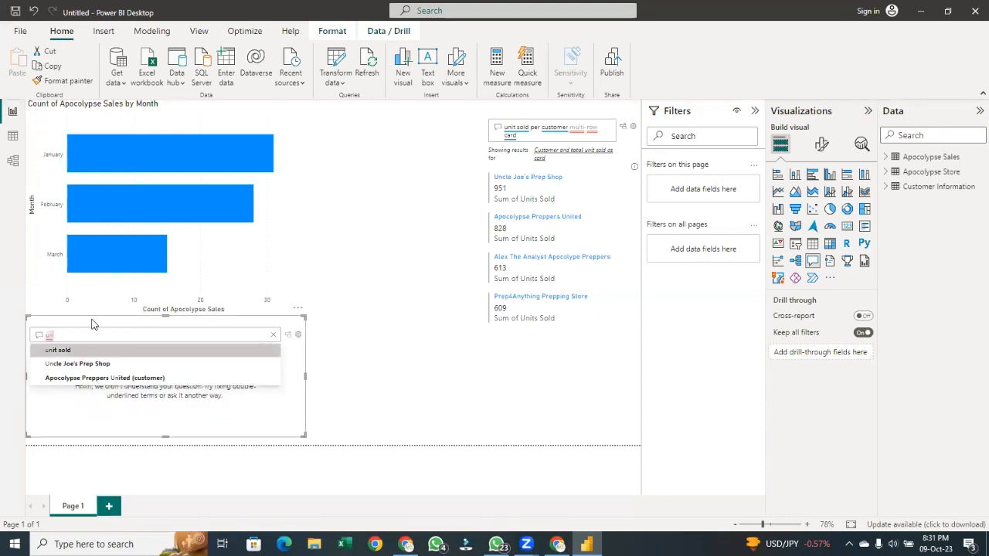
pyautogui.press('Return')
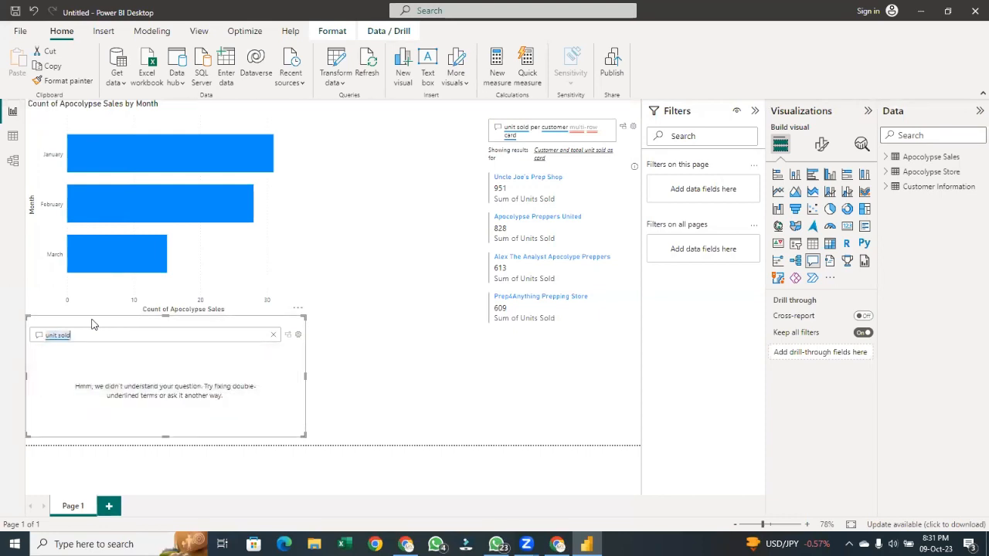
pyautogui.write('per')
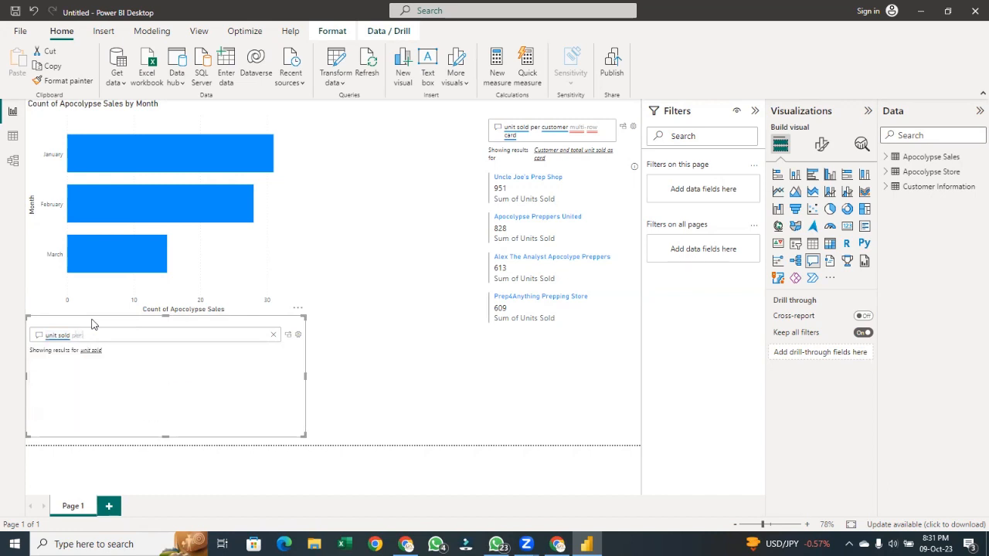
pyautogui.write(' month')
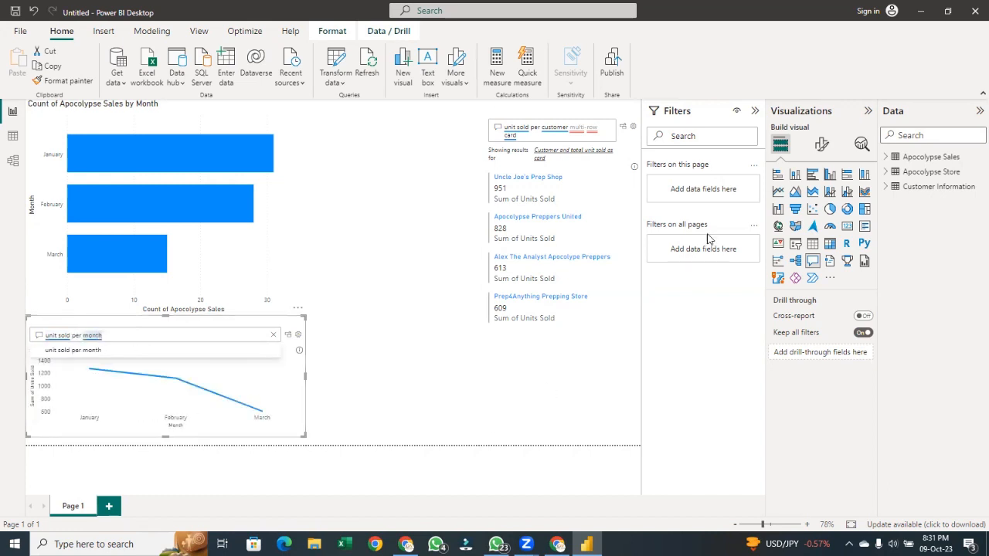
pyautogui.click(829, 211)
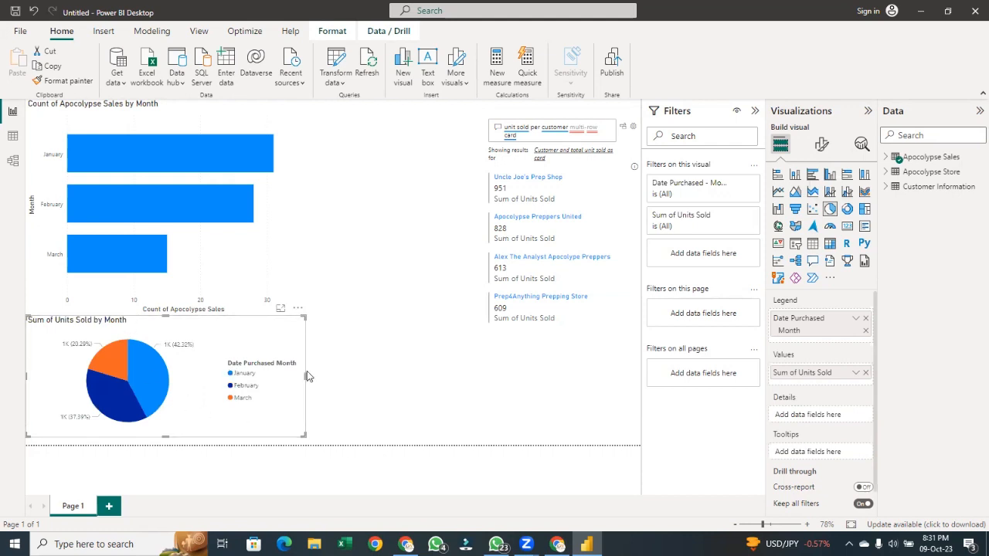
# Move the pie chart below the multi-row card at the lower right and shrink it to fit
pyautogui.moveTo(306, 374); pyautogui.dragTo(609, 392)
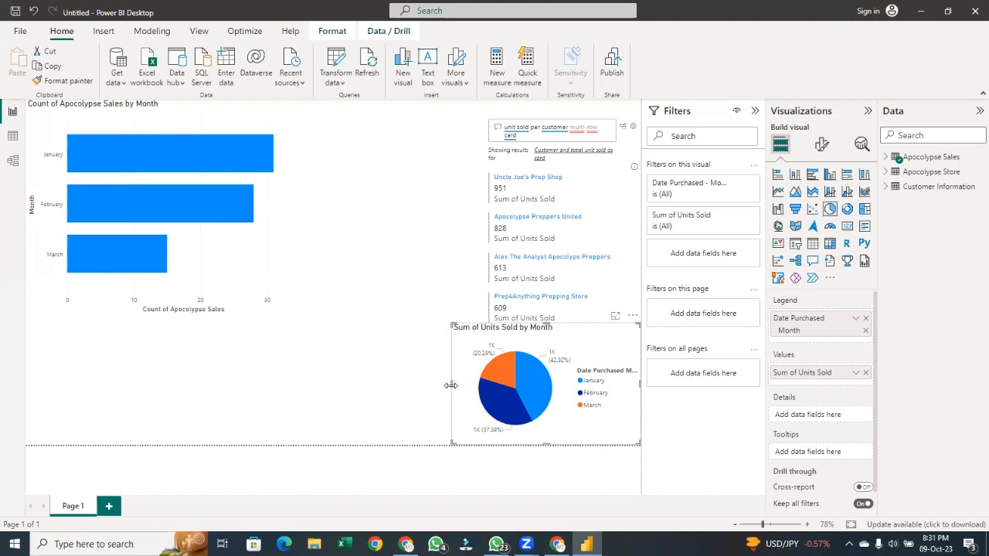
pyautogui.moveTo(453, 387); pyautogui.dragTo(484, 387)
pyautogui.moveTo(578, 326); pyautogui.dragTo(547, 360)
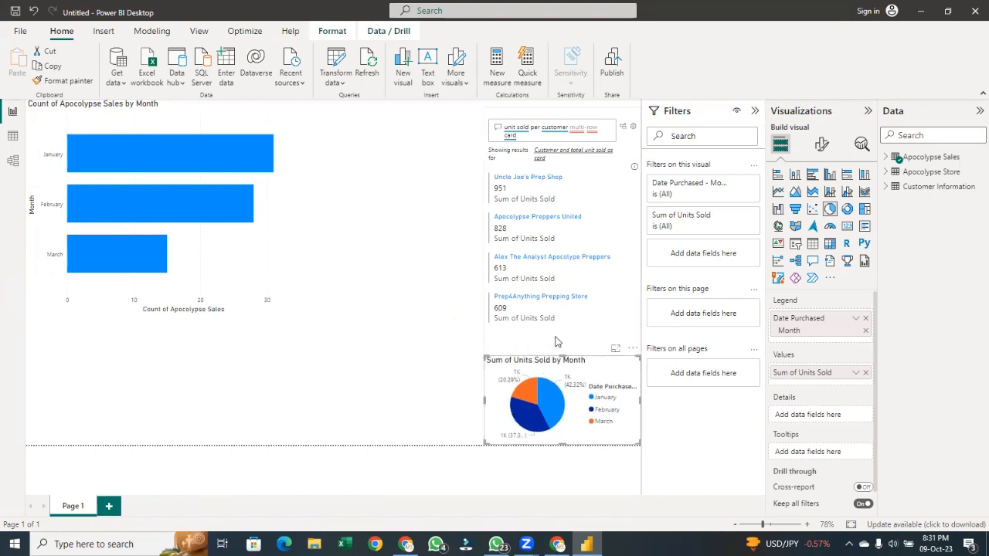
pyautogui.click(553, 343)
pyautogui.moveTo(565, 407); pyautogui.dragTo(568, 328)
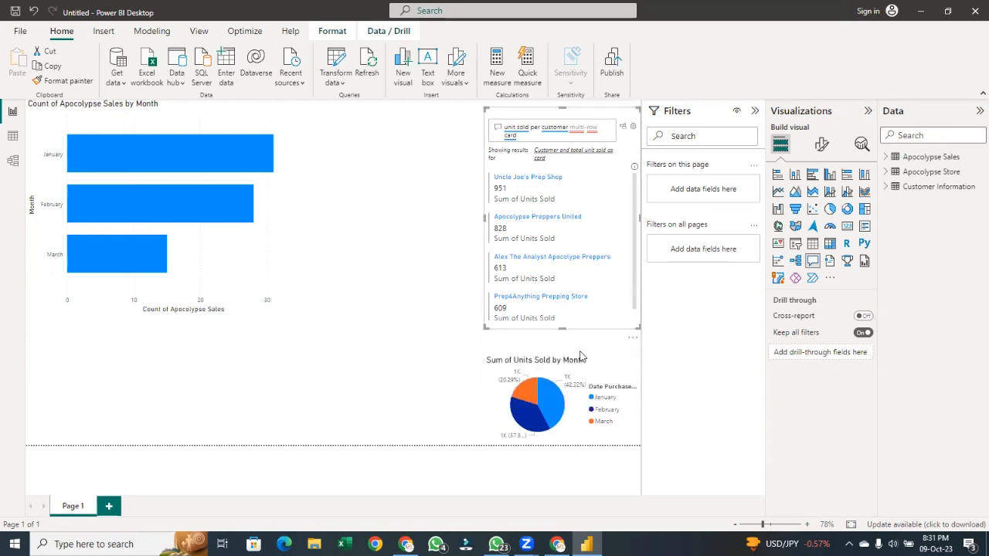
# Insert a new Q&A visual and move it up so it overlaps the lower part of the month chart
pyautogui.moveTo(553, 424)
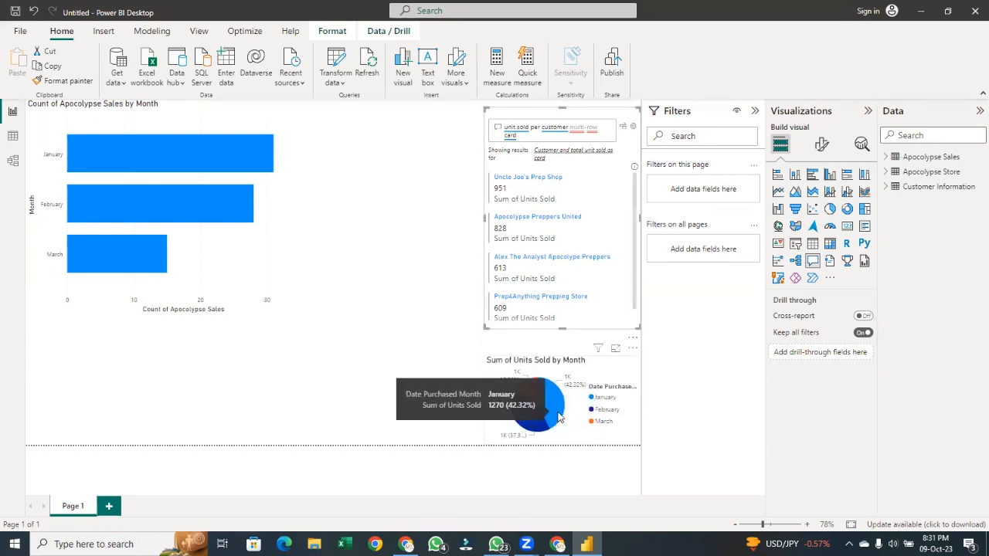
pyautogui.click(342, 404)
pyautogui.click(812, 261)
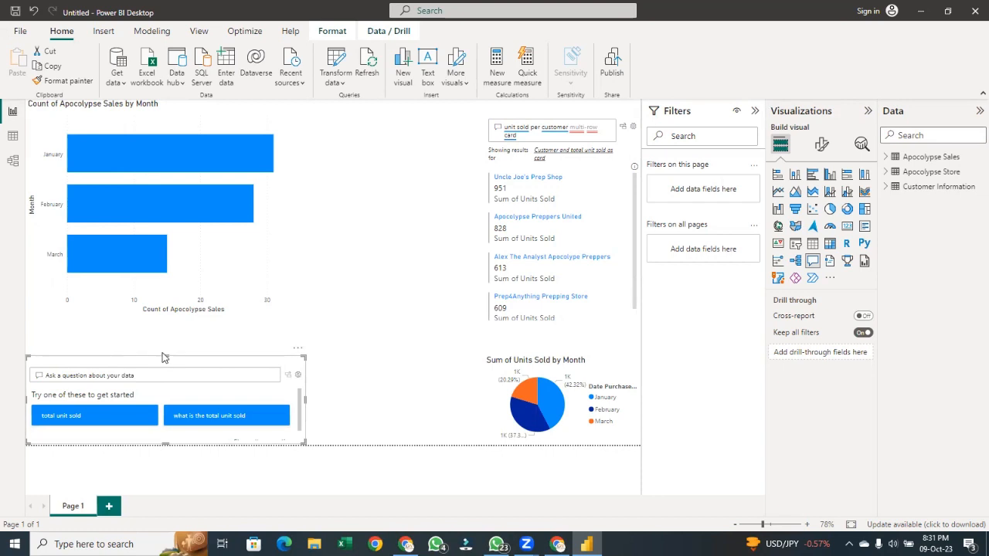
pyautogui.moveTo(165, 356); pyautogui.dragTo(189, 237)
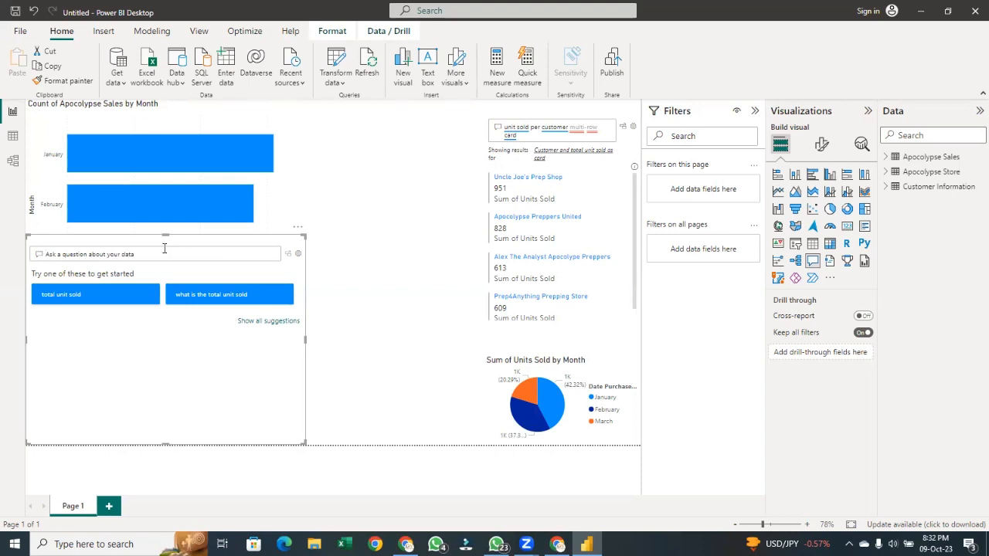
# Open the Q&A setup of the new visual and look at its Teach Q&A page
pyautogui.click(298, 254)
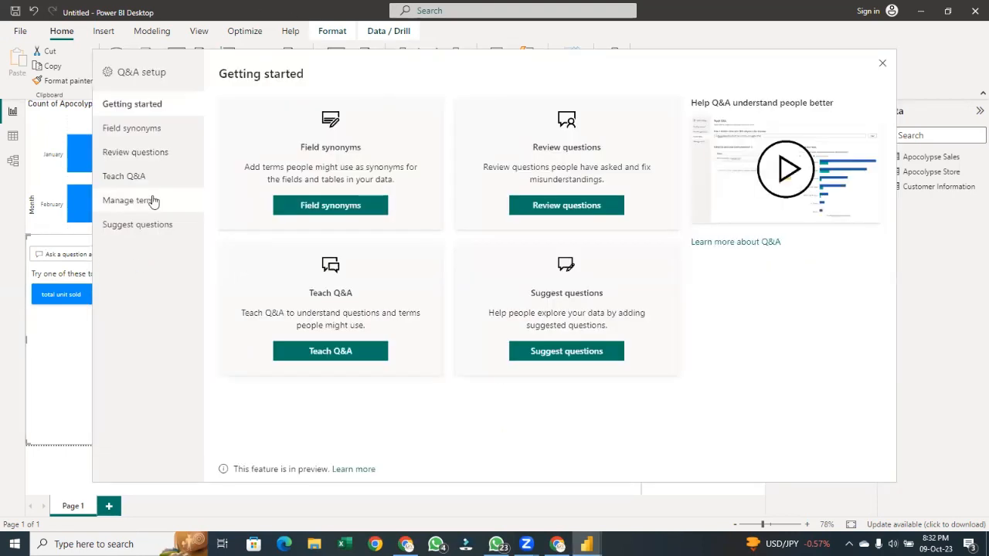
pyautogui.click(125, 177)
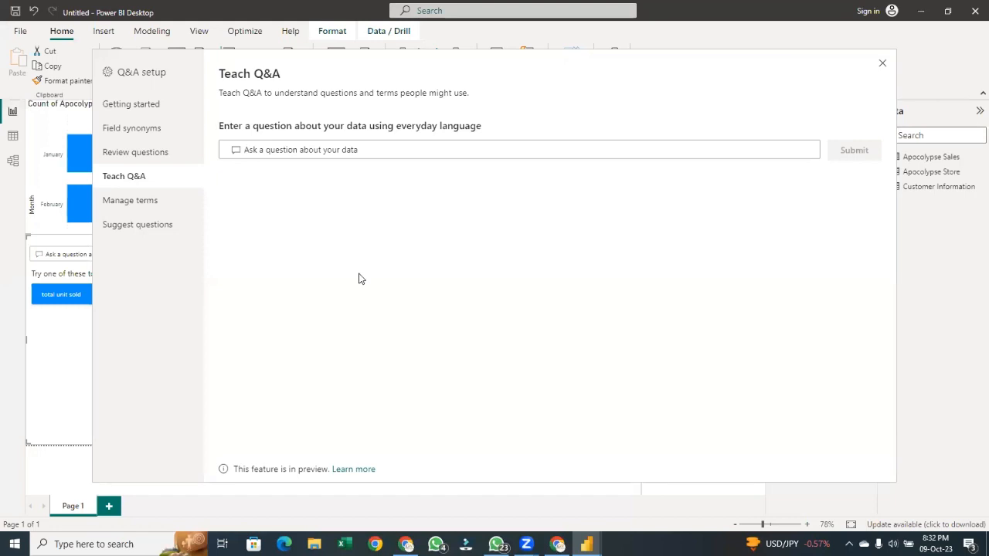
pyautogui.click(883, 63)
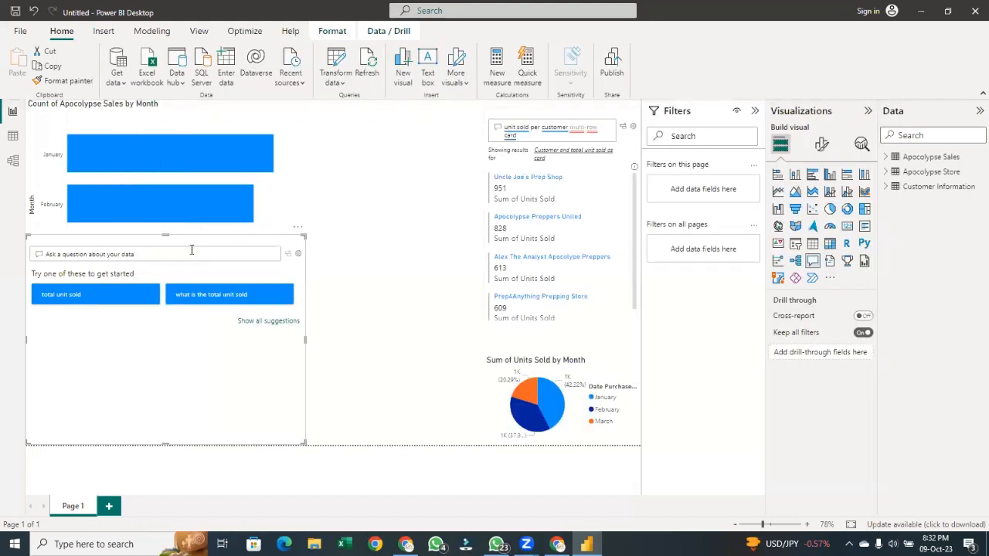
pyautogui.click(299, 256)
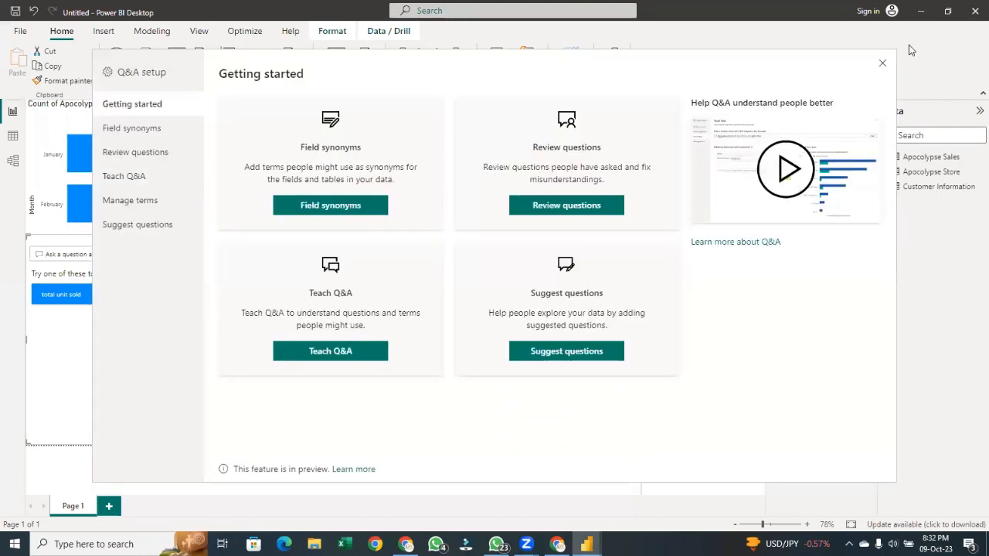
pyautogui.click(881, 62)
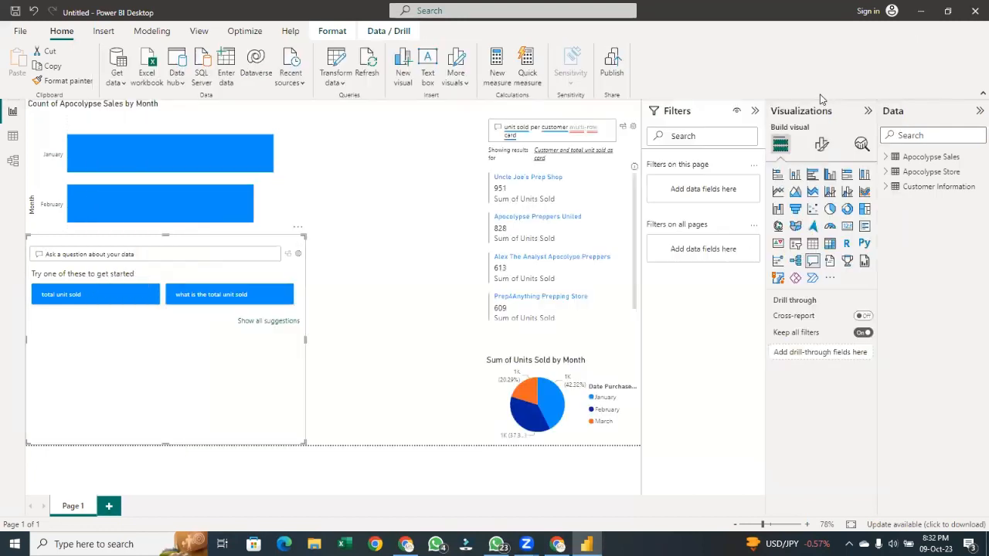
# Ask the new Q&A visual about 'unit price', rewriting the question as 'unitprice'
pyautogui.click(130, 257)
pyautogui.write('unit')
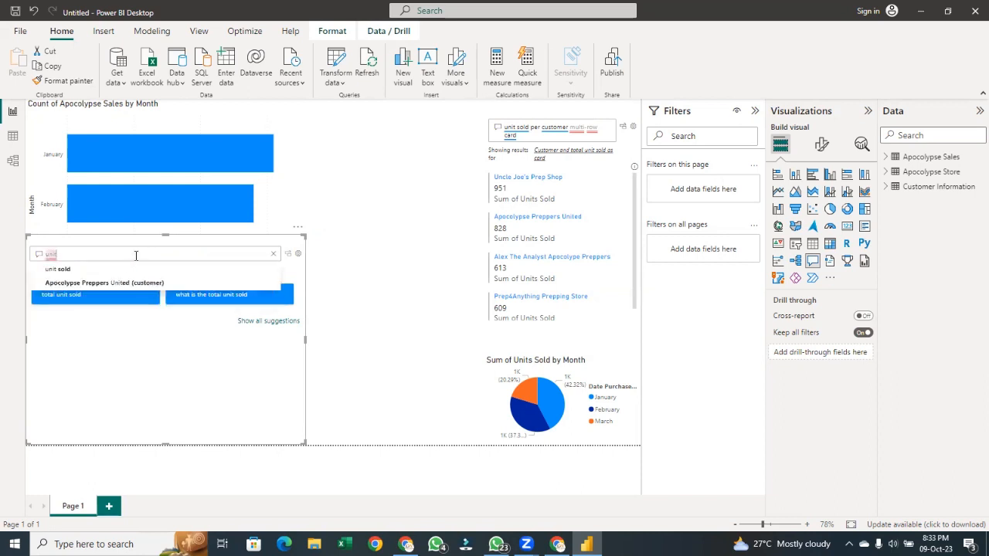
pyautogui.write(' pric')
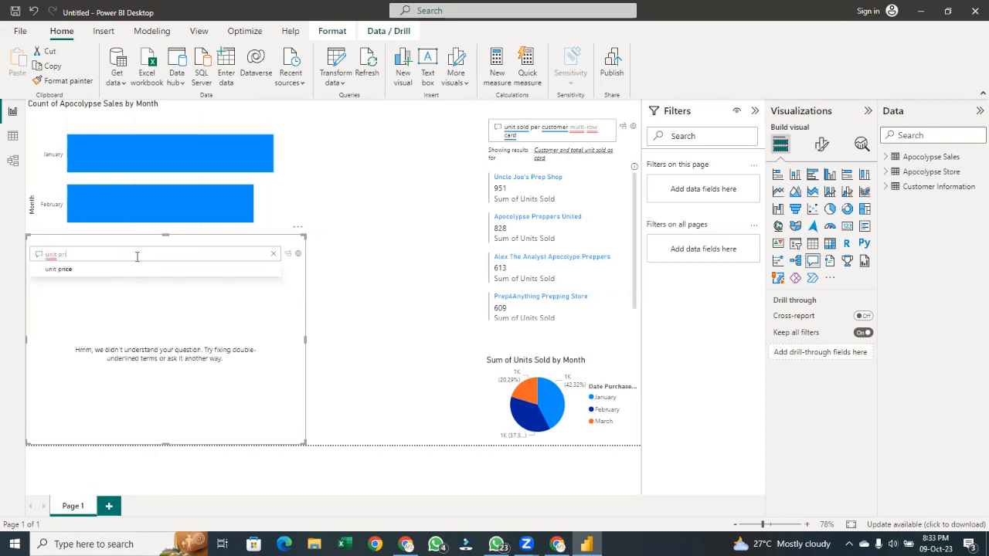
pyautogui.write('e')
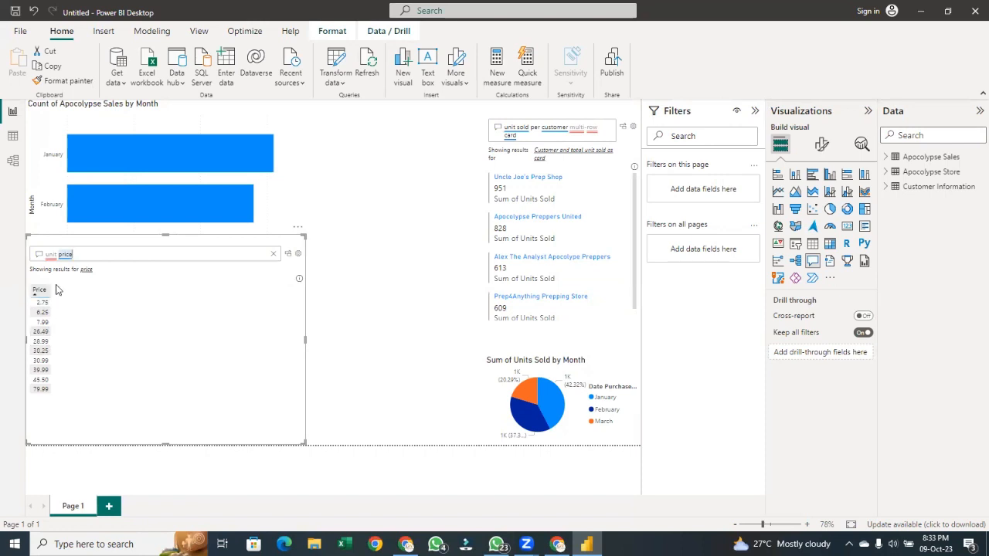
pyautogui.doubleClick(66, 255)
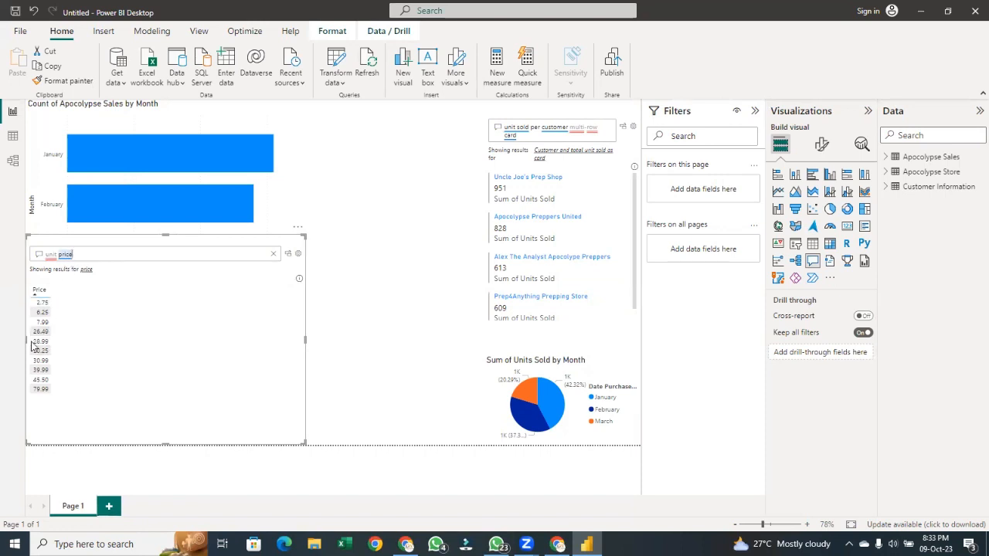
pyautogui.click(44, 255)
pyautogui.click(63, 256)
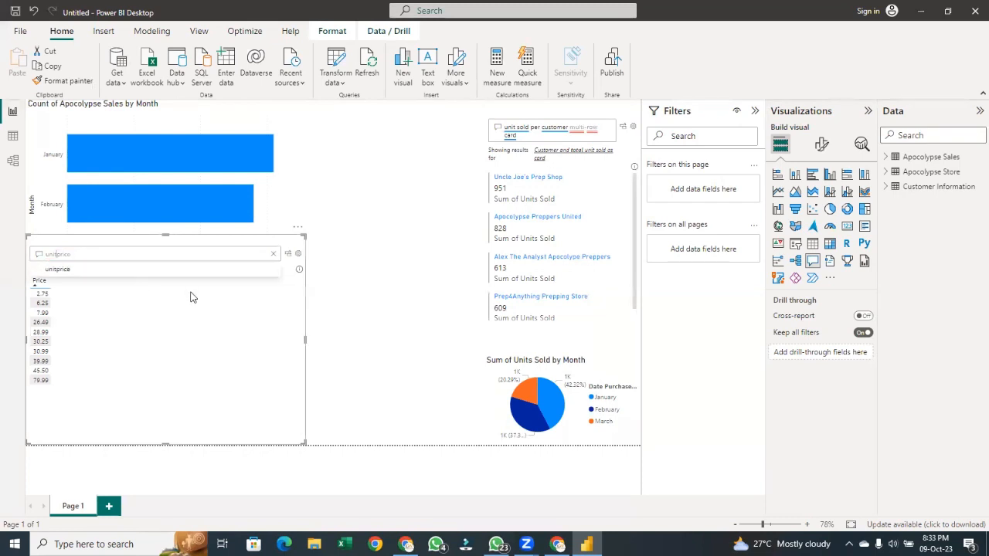
pyautogui.press('BackSpace')
pyautogui.click(90, 279)
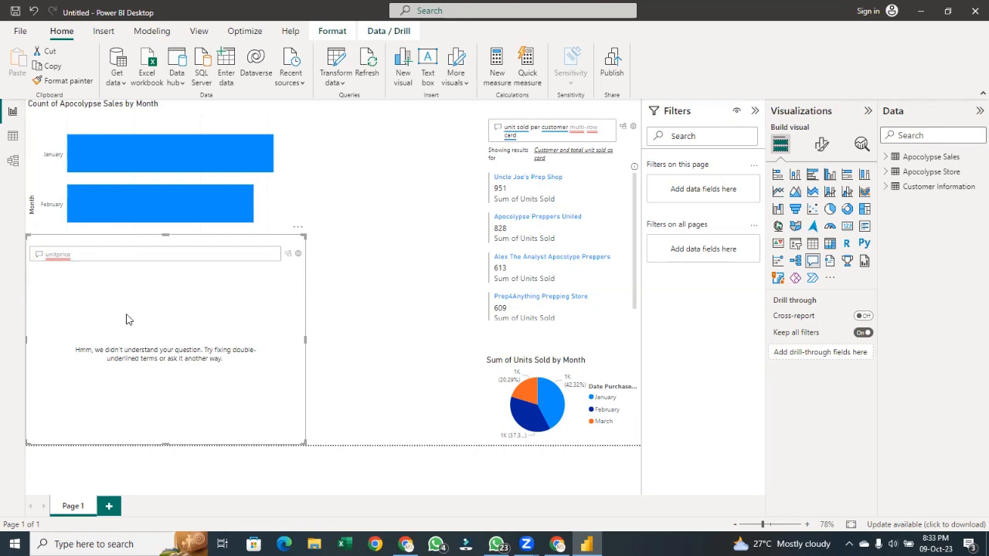
# In Teach Q&A, define the term 'Unitprice' as referring to the price field and save it
pyautogui.click(300, 254)
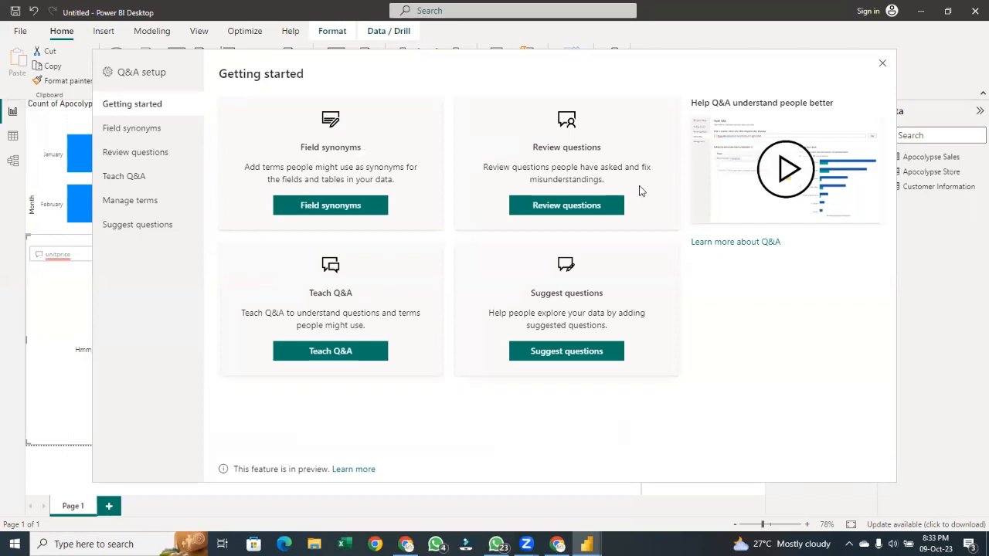
pyautogui.click(122, 185)
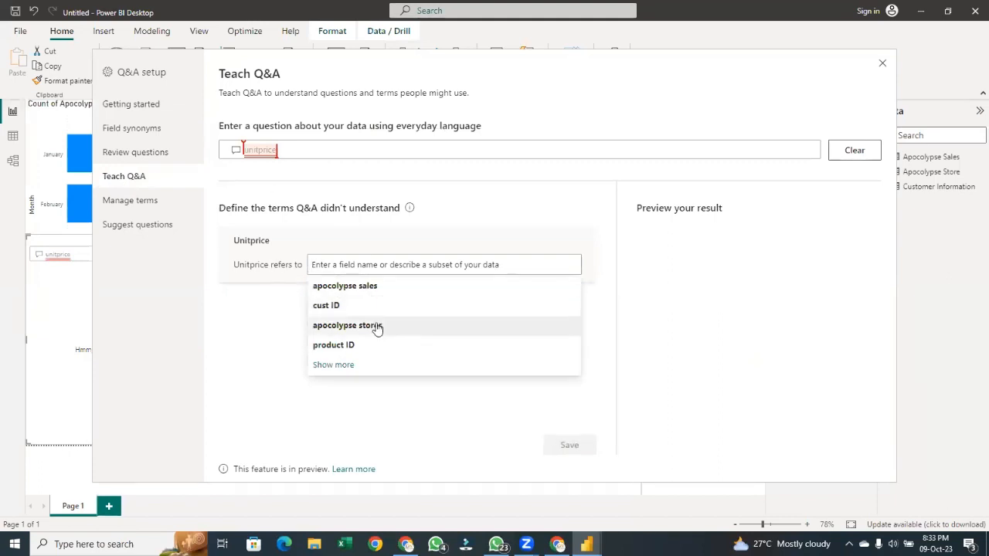
pyautogui.write('p')
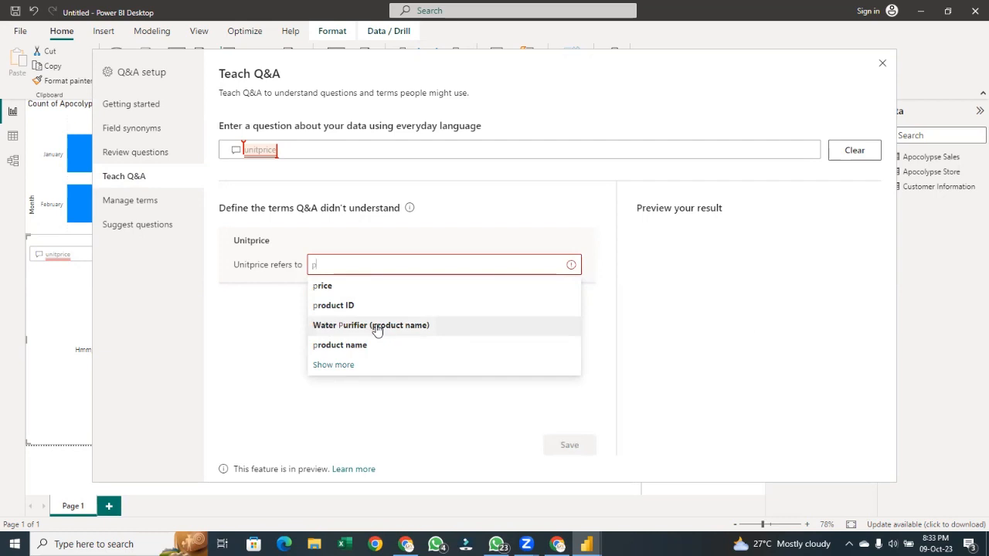
pyautogui.press('Down')
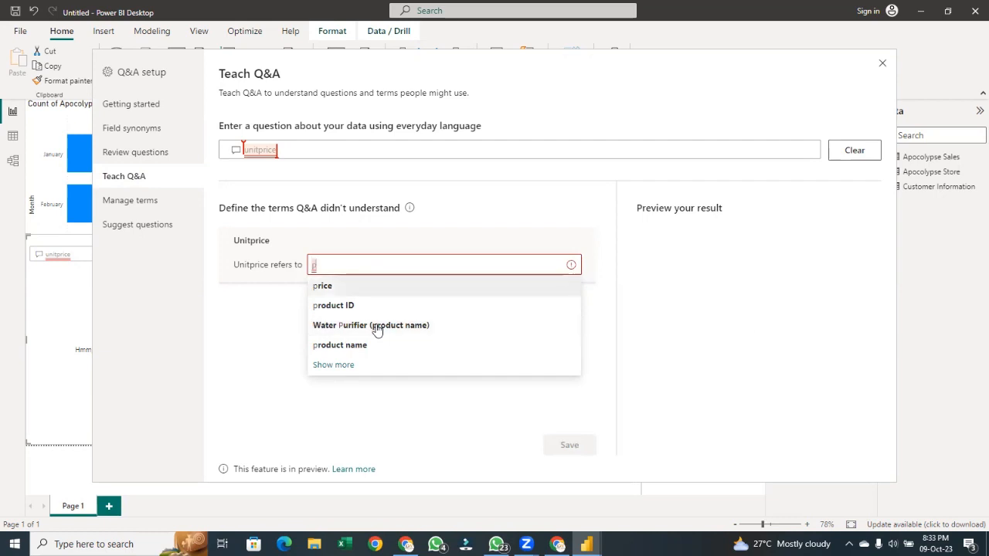
pyautogui.click(363, 285)
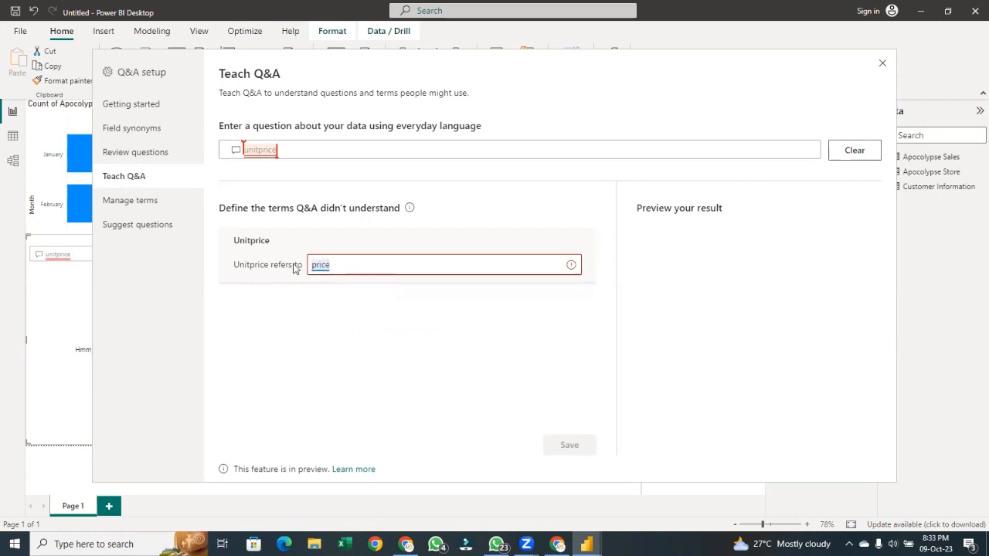
pyautogui.click(569, 446)
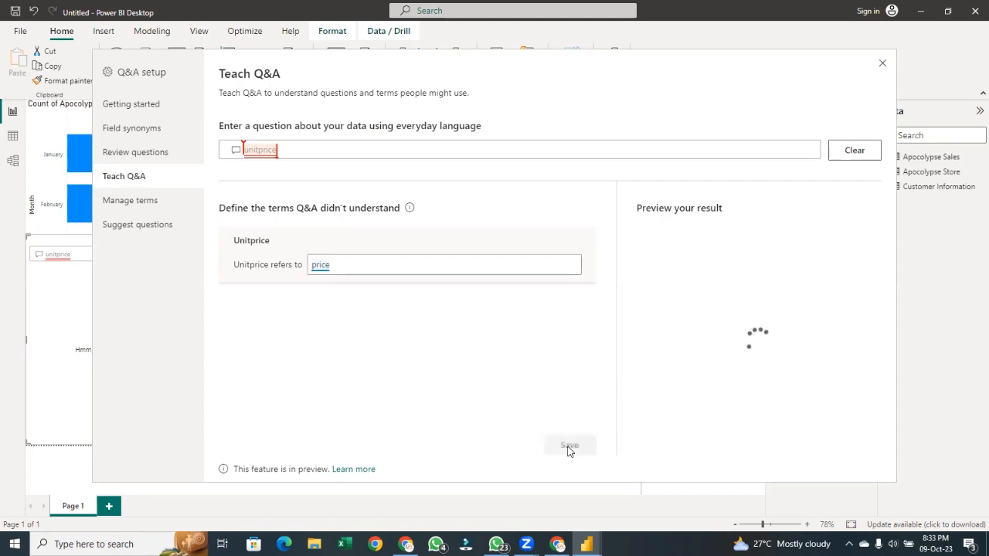
# Browse the Q&A setup pages, delete the 'sale' term under Manage terms and close the setup
pyautogui.click(129, 152)
pyautogui.click(132, 132)
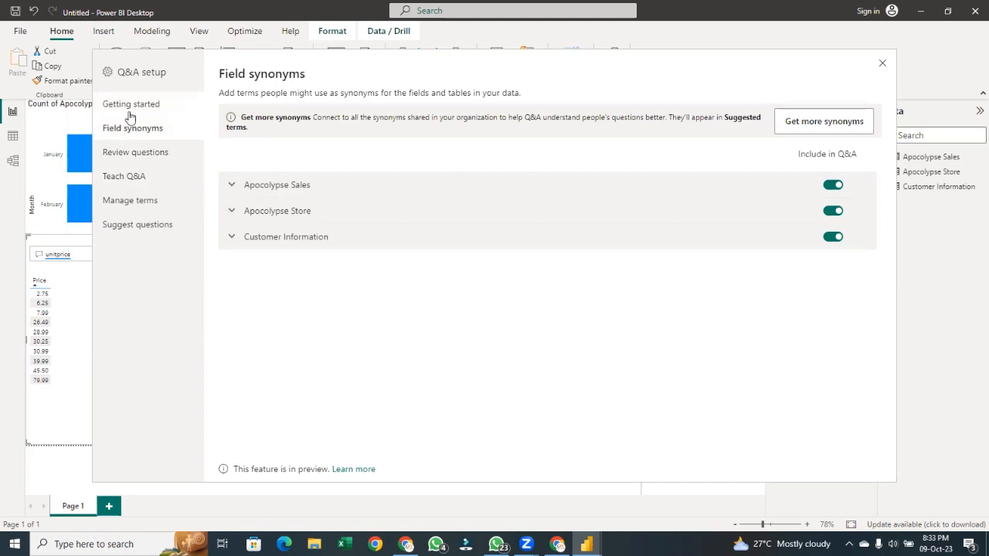
pyautogui.click(130, 105)
pyautogui.click(135, 224)
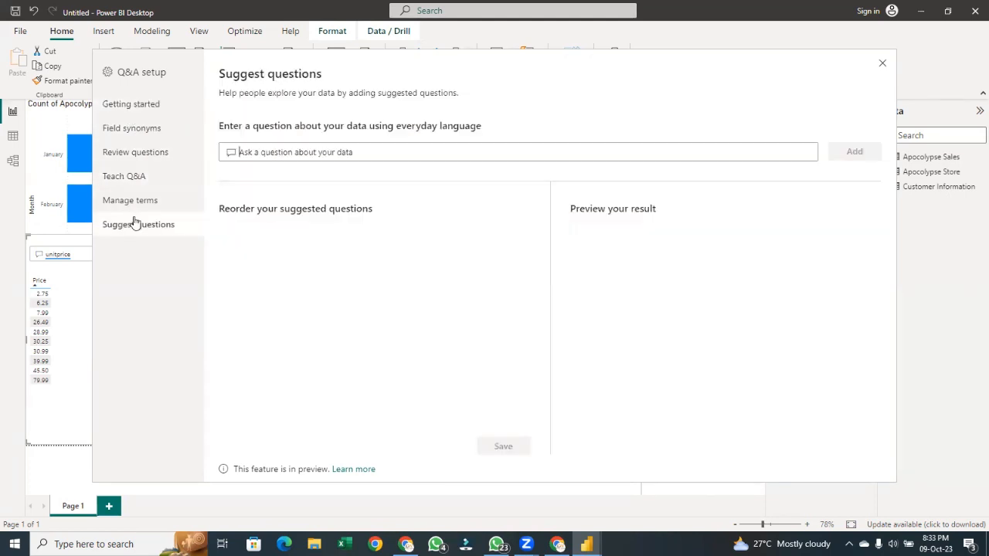
pyautogui.click(138, 201)
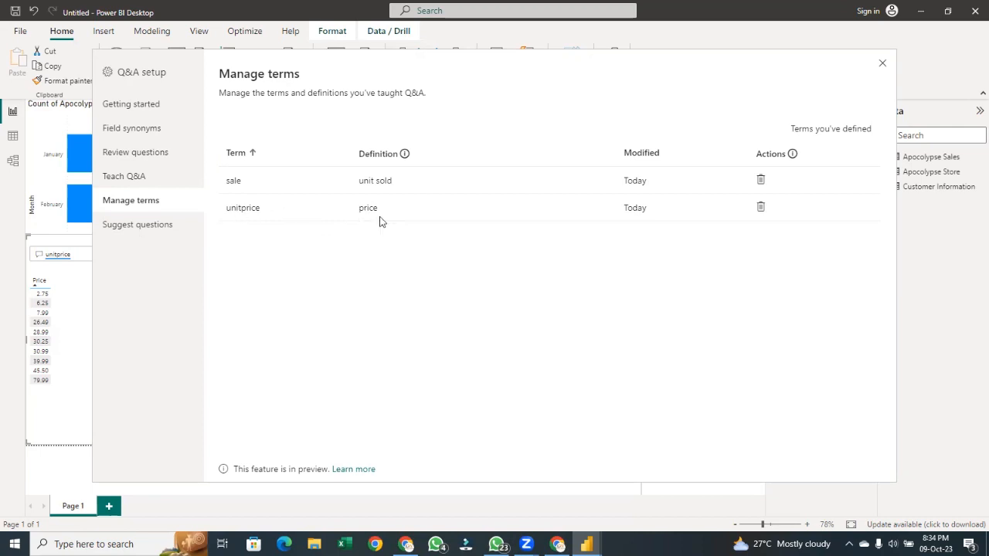
pyautogui.click(761, 181)
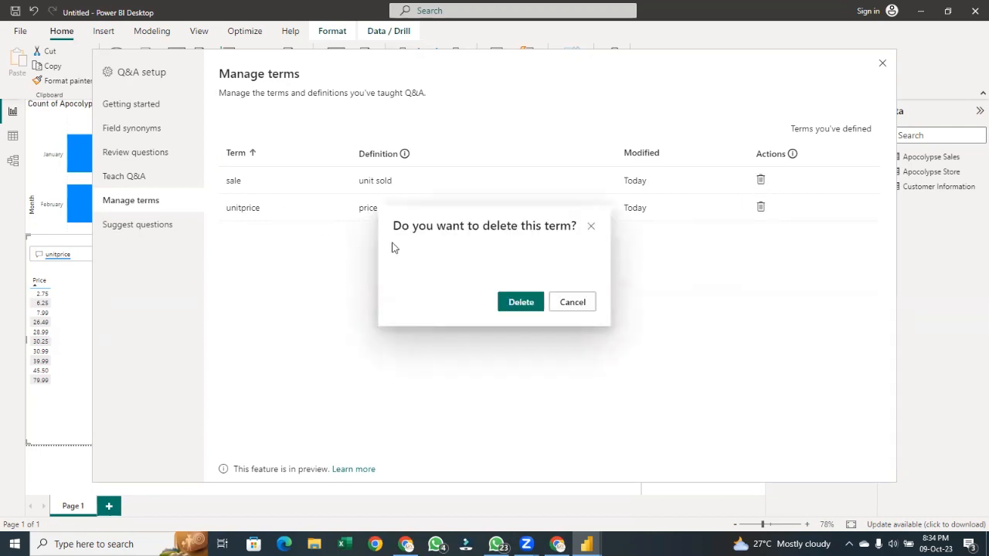
pyautogui.click(519, 302)
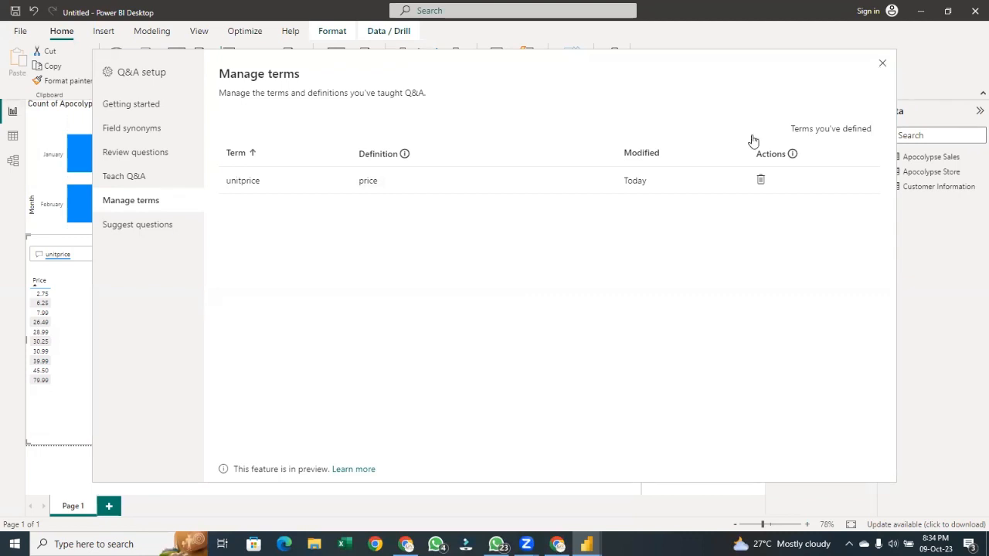
pyautogui.click(882, 65)
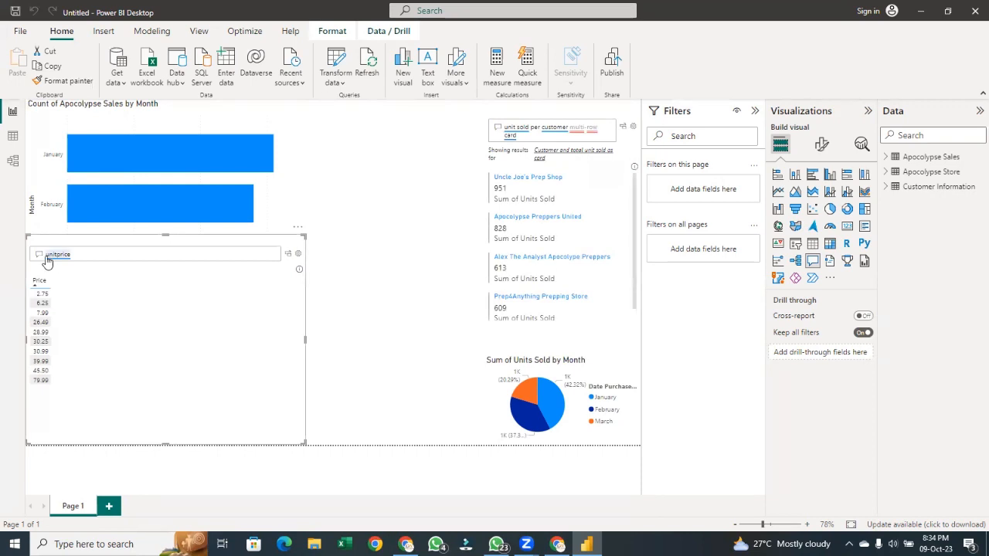
# Ask the Q&A visual for 'total unitprice'
pyautogui.click(100, 253)
pyautogui.press('BackSpace')
pyautogui.press('BackSpace')
pyautogui.press('BackSpace')
pyautogui.press('BackSpace')
pyautogui.press('BackSpace')
pyautogui.press('BackSpace')
pyautogui.press('BackSpace')
pyautogui.press('BackSpace')
pyautogui.press('BackSpace')
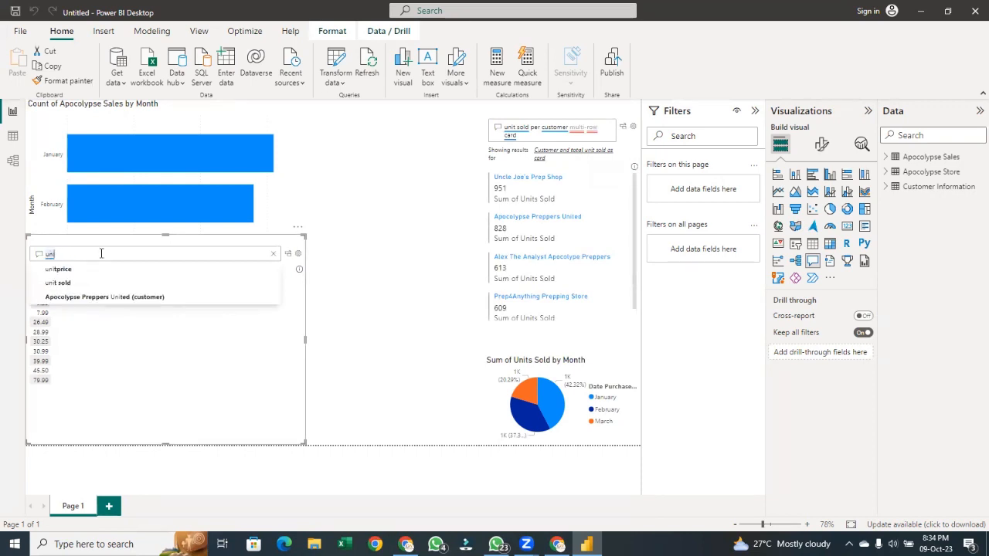
pyautogui.write('to')
pyautogui.press('BackSpace')
pyautogui.press('BackSpace')
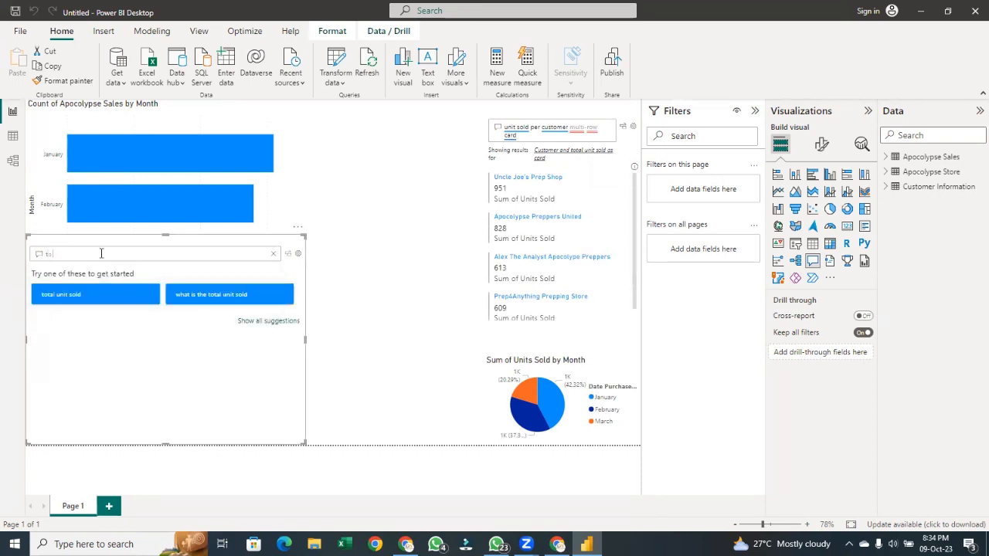
pyautogui.write('total ')
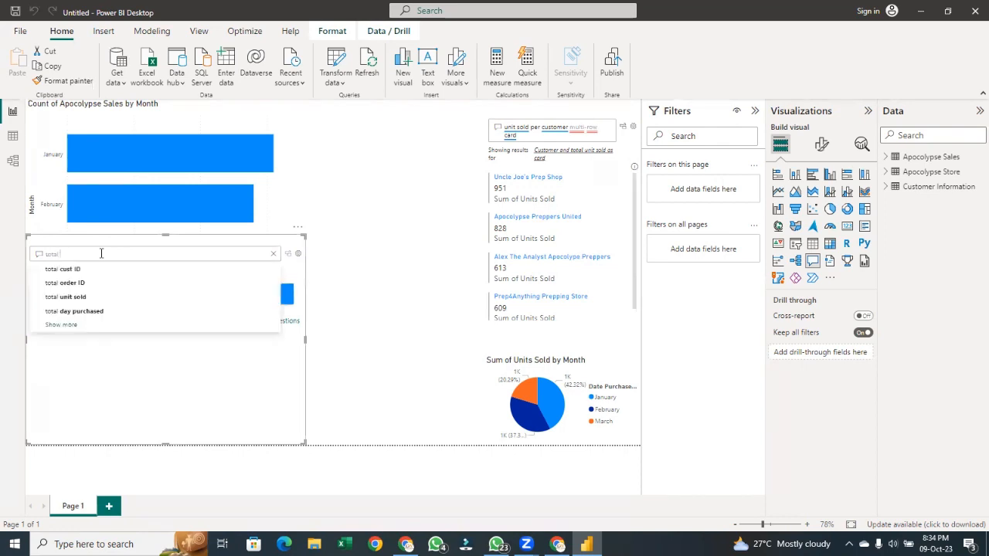
pyautogui.write('u')
pyautogui.press('Down')
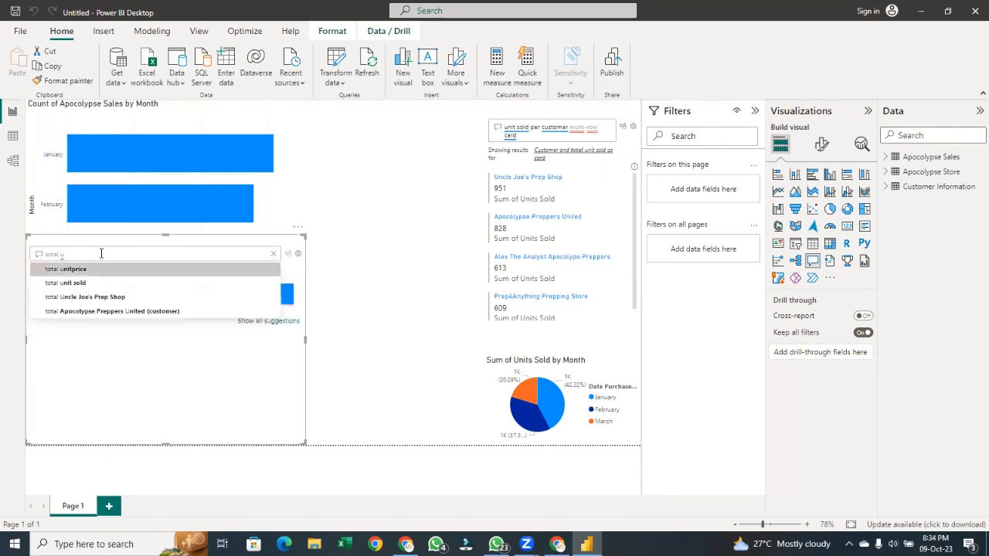
pyautogui.press('Return')
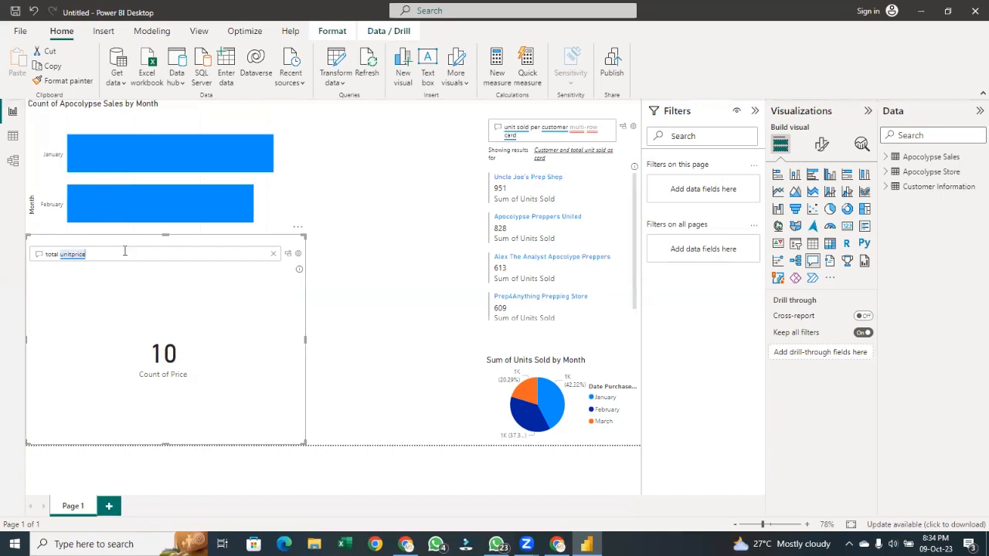
# Try the questions 'number unitprice' and 'count unitprice' in the Q&A visual
pyautogui.click(59, 254)
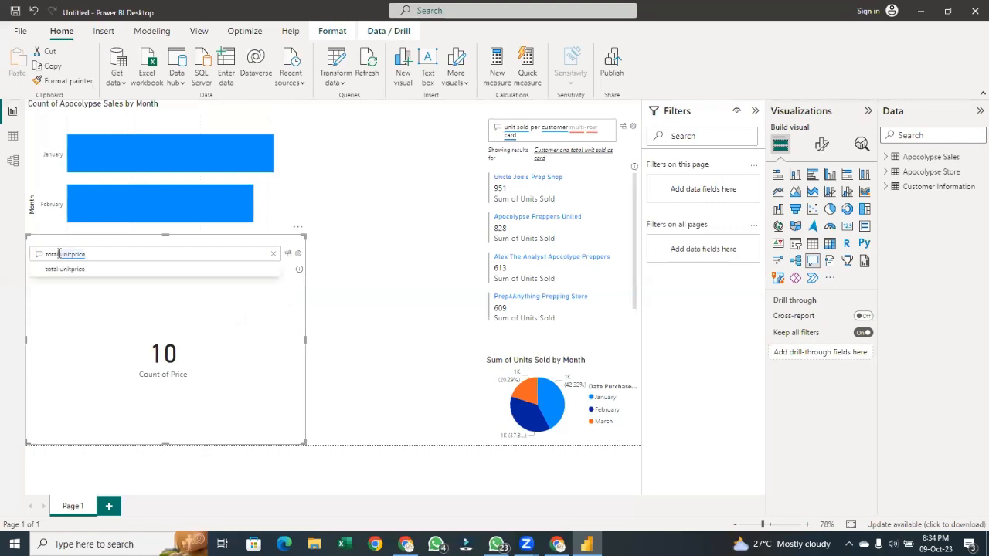
pyautogui.press('BackSpace')
pyautogui.press('BackSpace')
pyautogui.press('BackSpace')
pyautogui.press('BackSpace')
pyautogui.press('BackSpace')
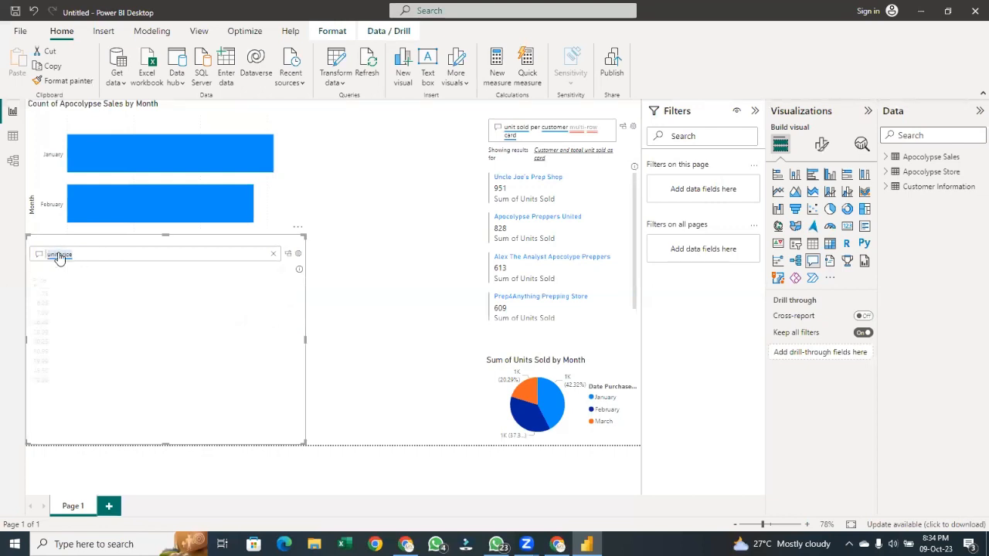
pyautogui.write('num')
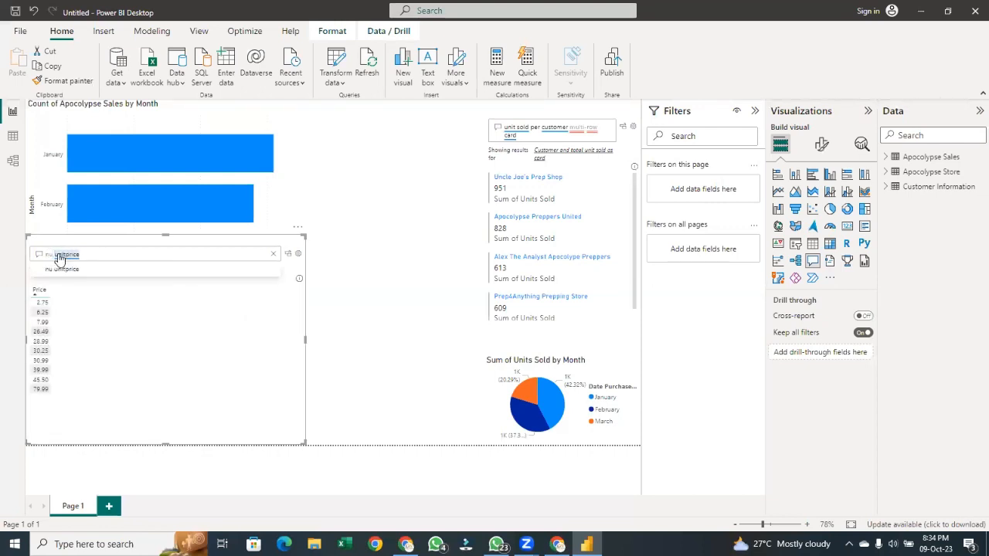
pyautogui.write('ber')
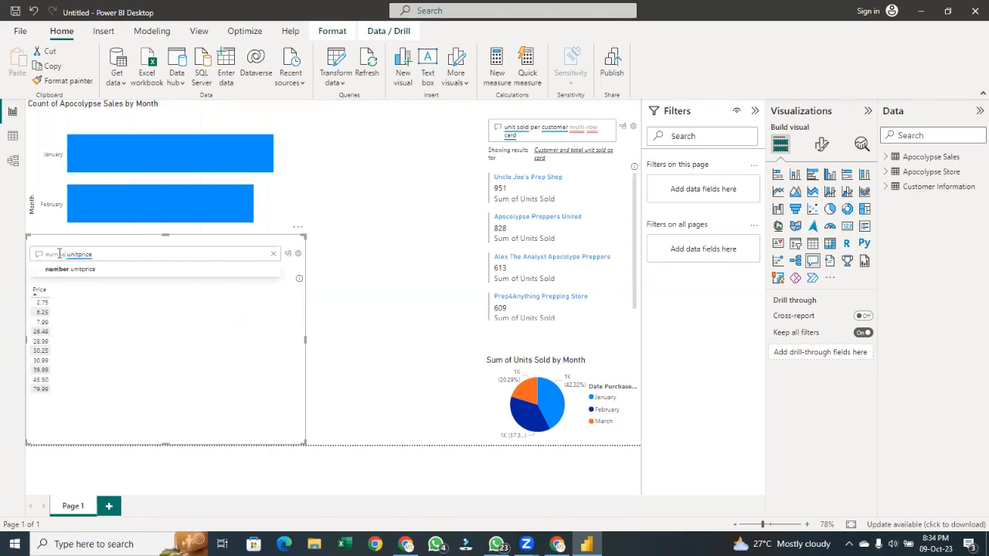
pyautogui.press('BackSpace')
pyautogui.press('BackSpace')
pyautogui.press('BackSpace')
pyautogui.press('BackSpace')
pyautogui.press('BackSpace')
pyautogui.press('BackSpace')
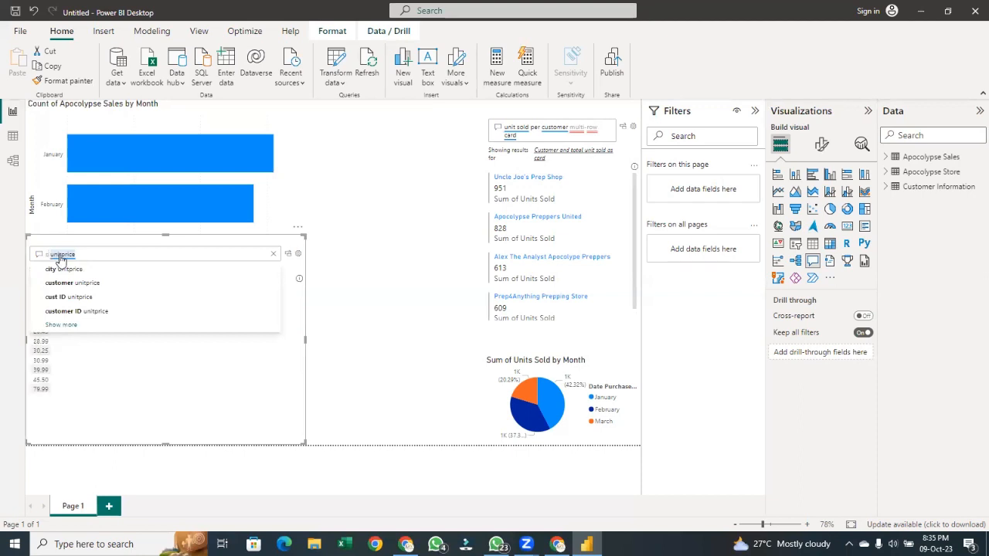
pyautogui.write('con')
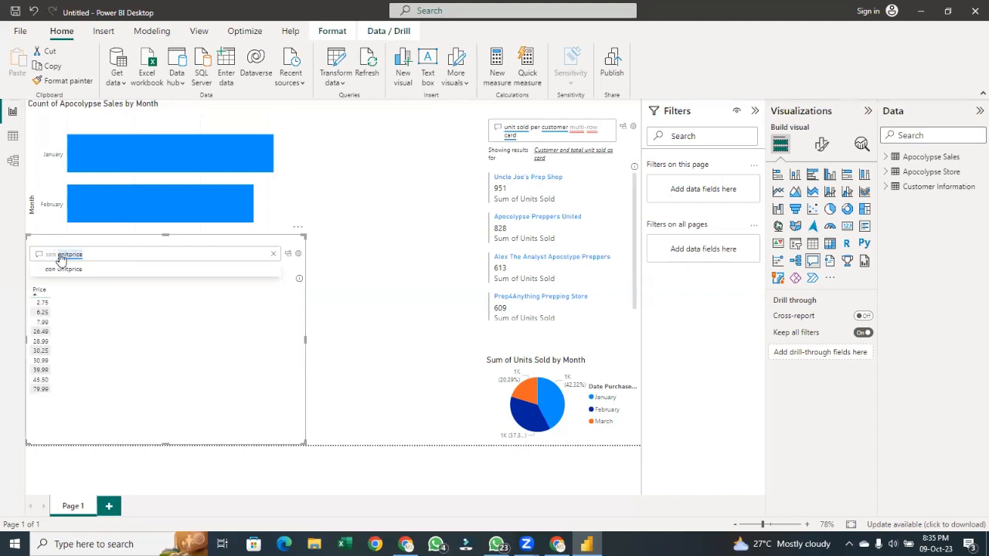
pyautogui.press('BackSpace')
pyautogui.write('unt')
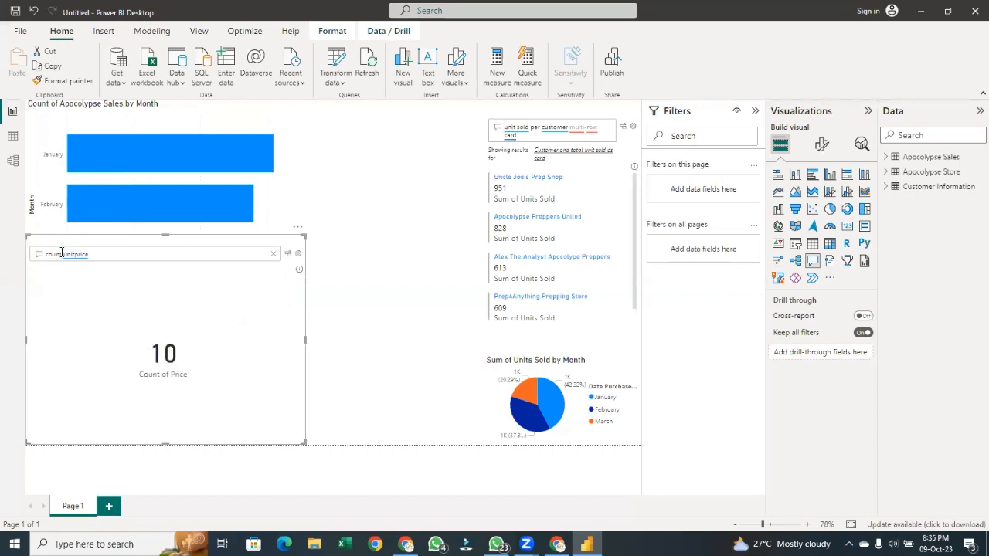
# Change the Q&A question to 'sum unitprice'
pyautogui.doubleClick(93, 253)
pyautogui.press('BackSpace')
pyautogui.press('BackSpace')
pyautogui.press('BackSpace')
pyautogui.press('BackSpace')
pyautogui.press('BackSpace')
pyautogui.press('BackSpace')
pyautogui.press('BackSpace')
pyautogui.press('BackSpace')
pyautogui.press('BackSpace')
pyautogui.press('BackSpace')
pyautogui.press('BackSpace')
pyautogui.press('BackSpace')
pyautogui.press('BackSpace')
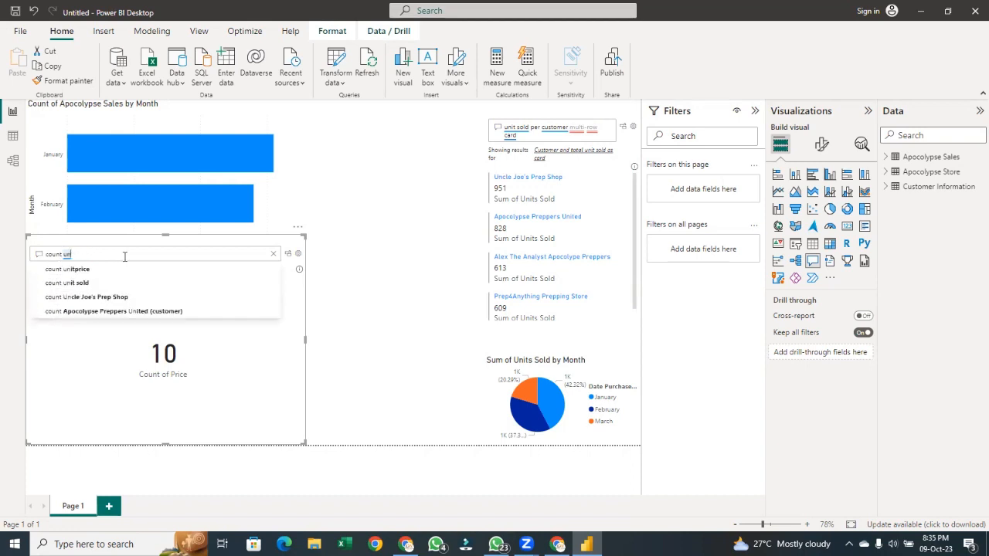
pyautogui.press('BackSpace')
pyautogui.press('BackSpace')
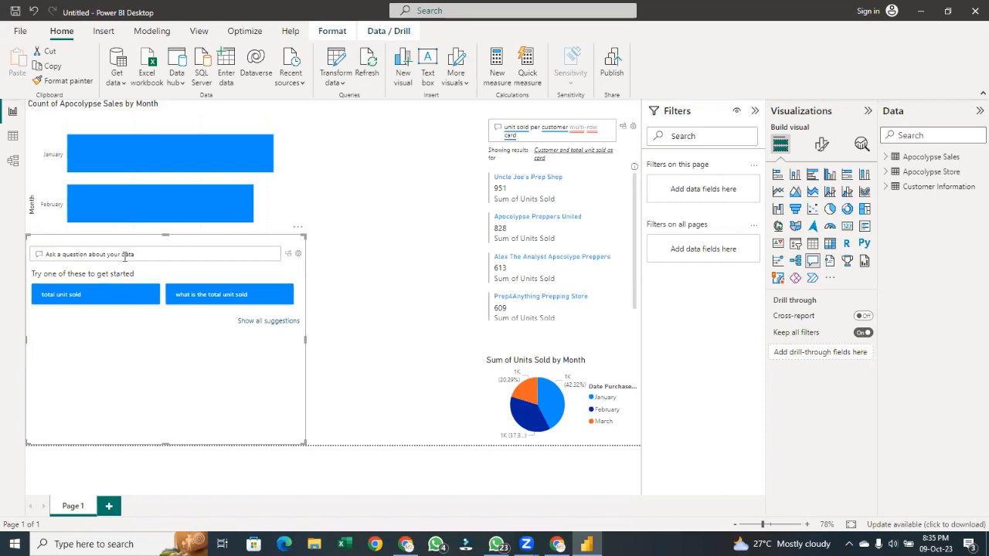
pyautogui.write('sum')
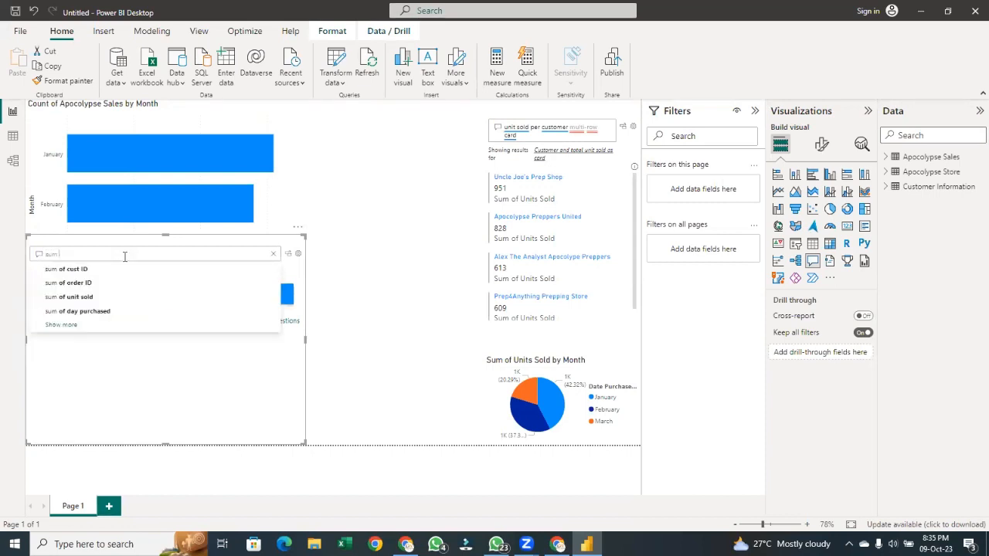
pyautogui.write(' u')
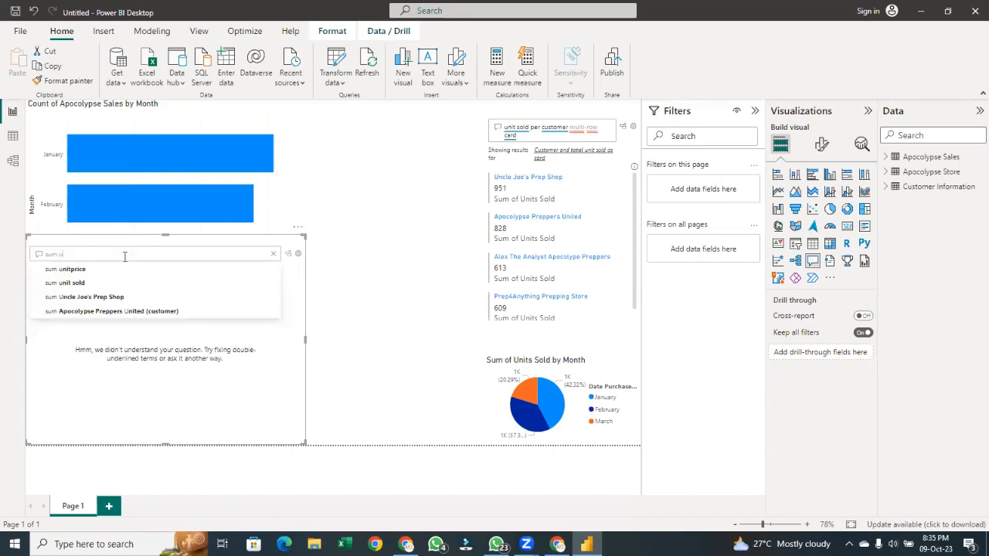
pyautogui.press('Down')
pyautogui.press('Return')
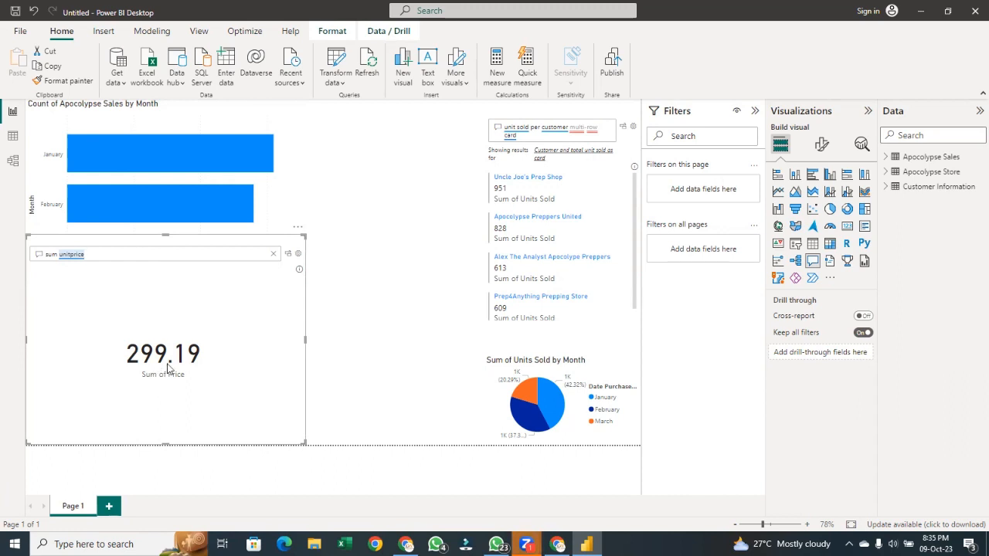
# Convert the Q&A result into a standard card visual
pyautogui.moveTo(200, 363)
pyautogui.click(265, 342)
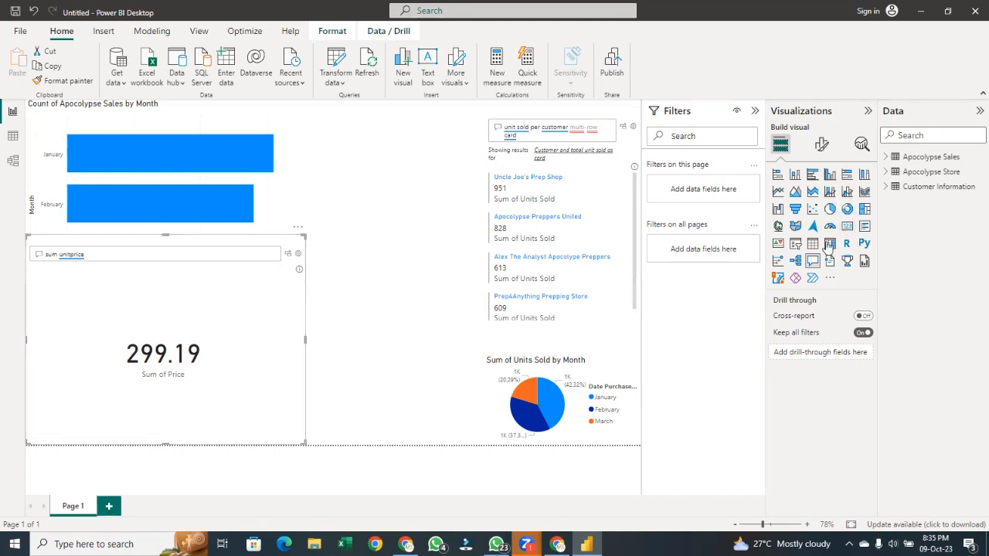
pyautogui.click(848, 227)
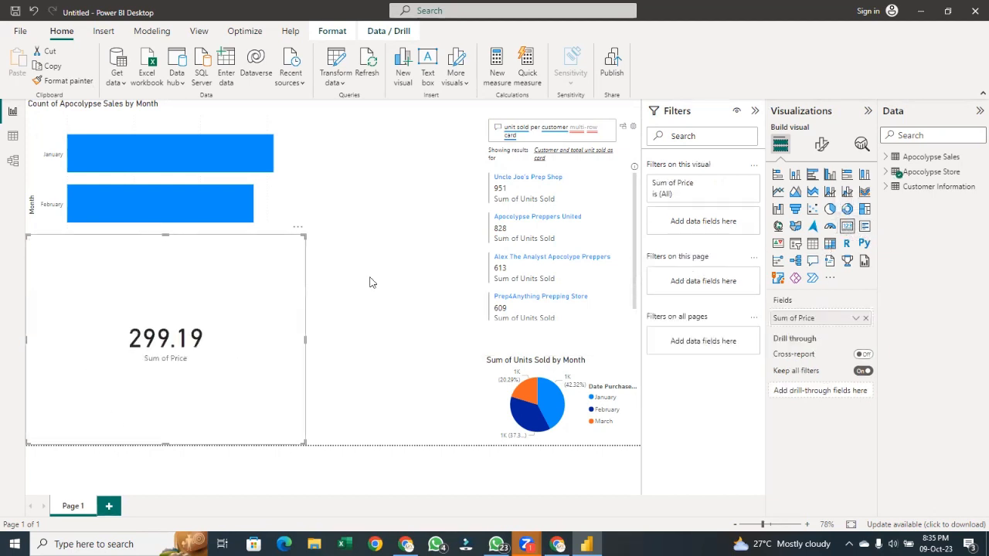
# Shrink the Sum of Price card from its top edge to uncover the month bar chart above it
pyautogui.click(302, 447)
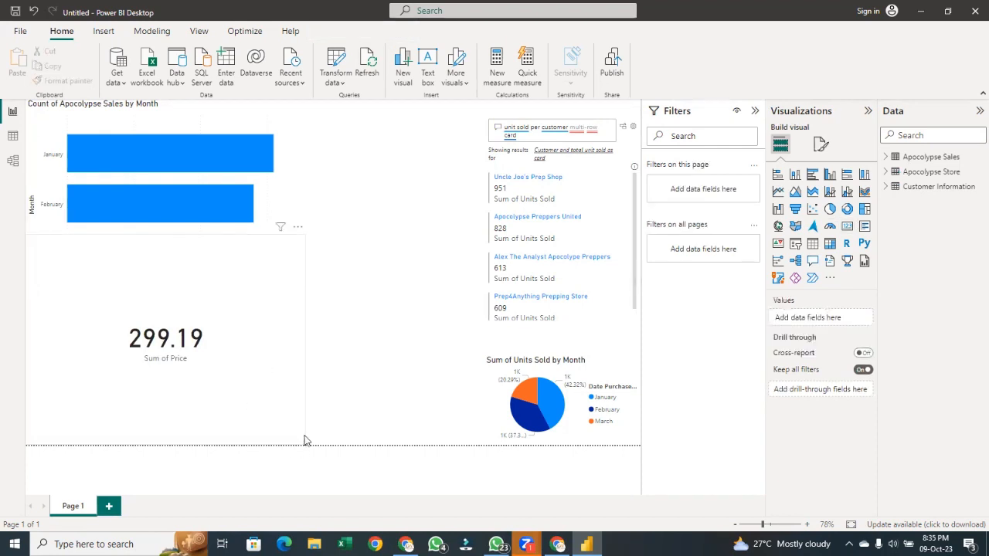
pyautogui.click(291, 428)
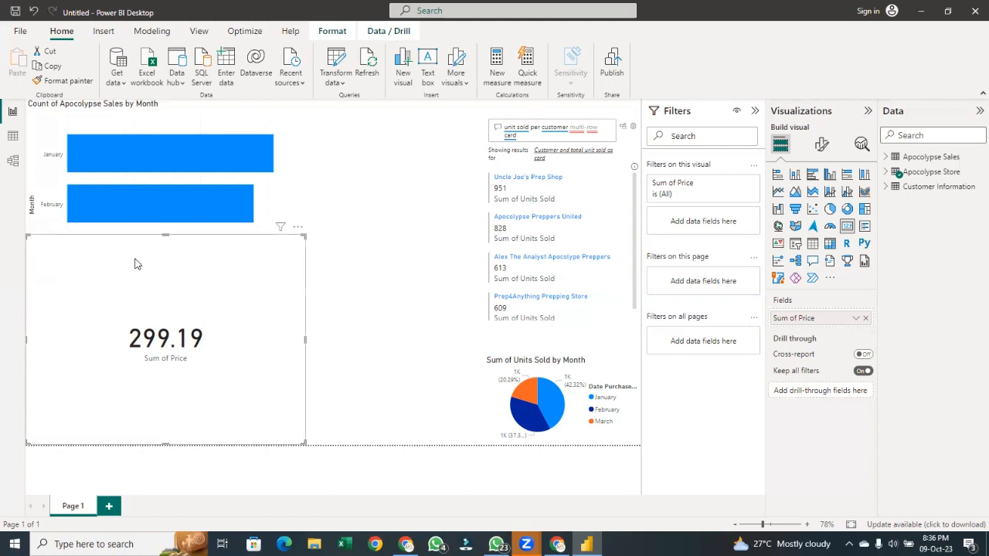
pyautogui.moveTo(166, 238); pyautogui.dragTo(179, 317)
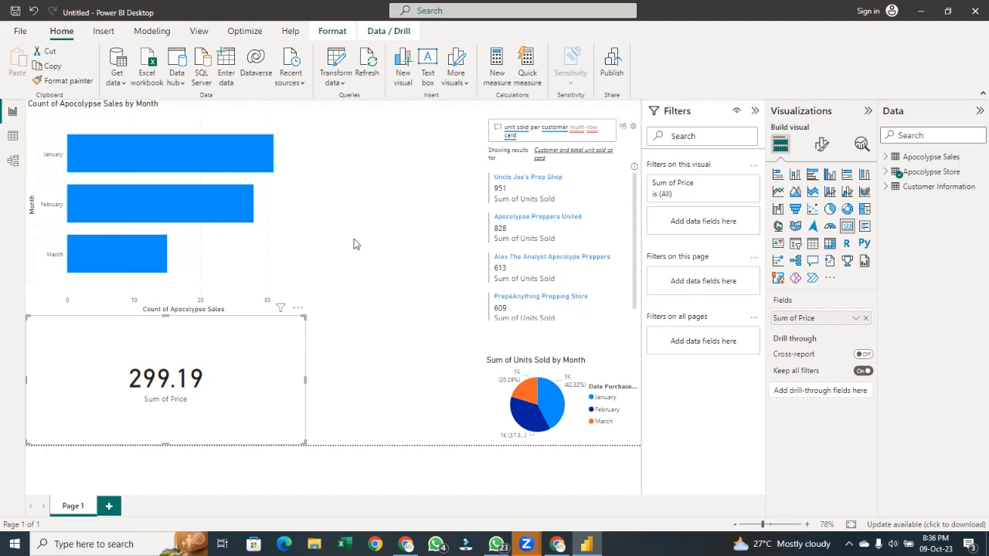
pyautogui.click(298, 308)
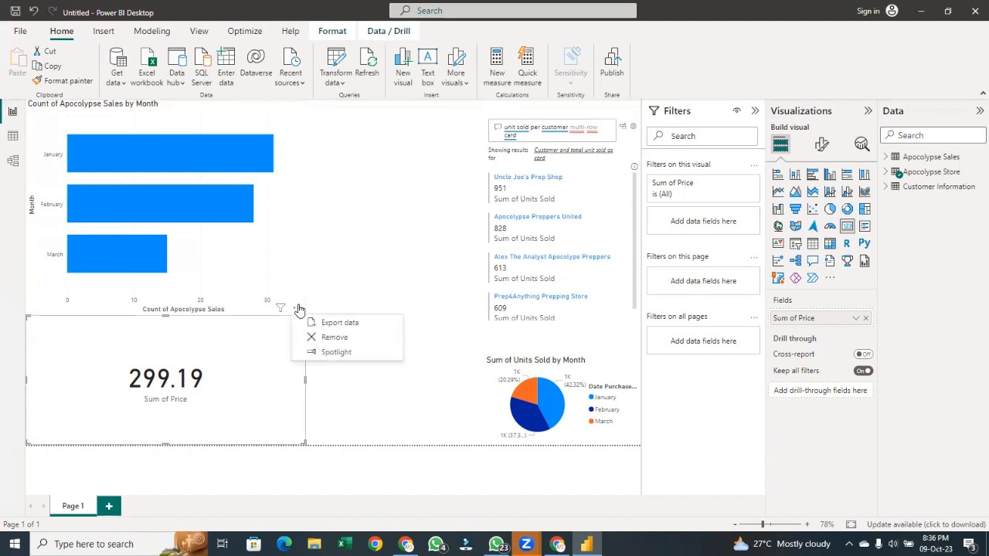
pyautogui.click(302, 337)
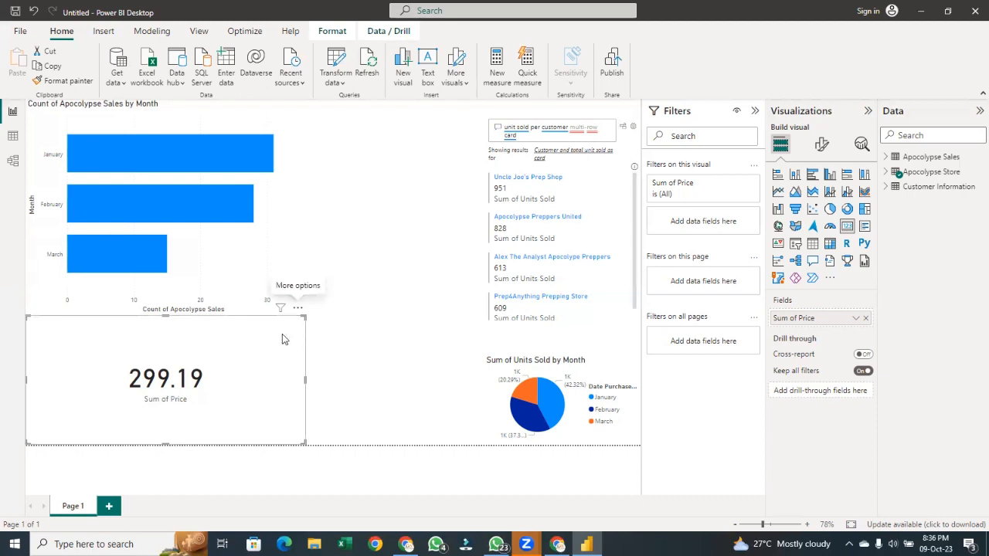
pyautogui.click(322, 395)
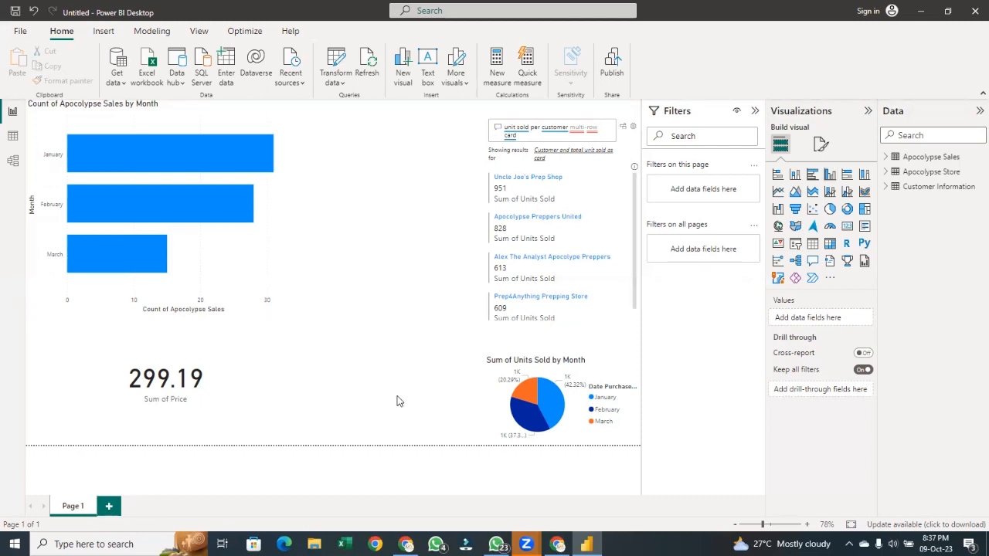
# Add a new report page and insert a decomposition tree visual stretched to fill the canvas
pyautogui.click(108, 508)
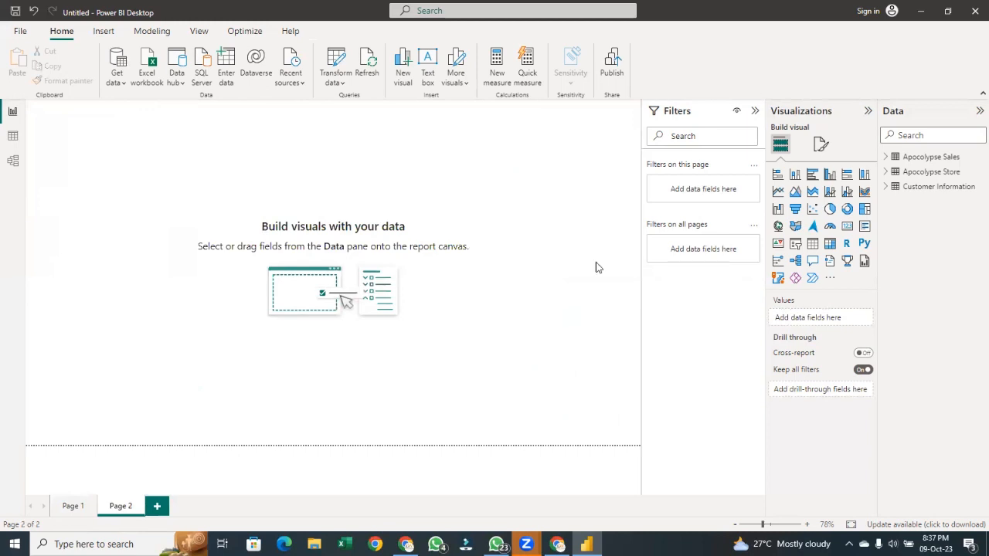
pyautogui.click(794, 265)
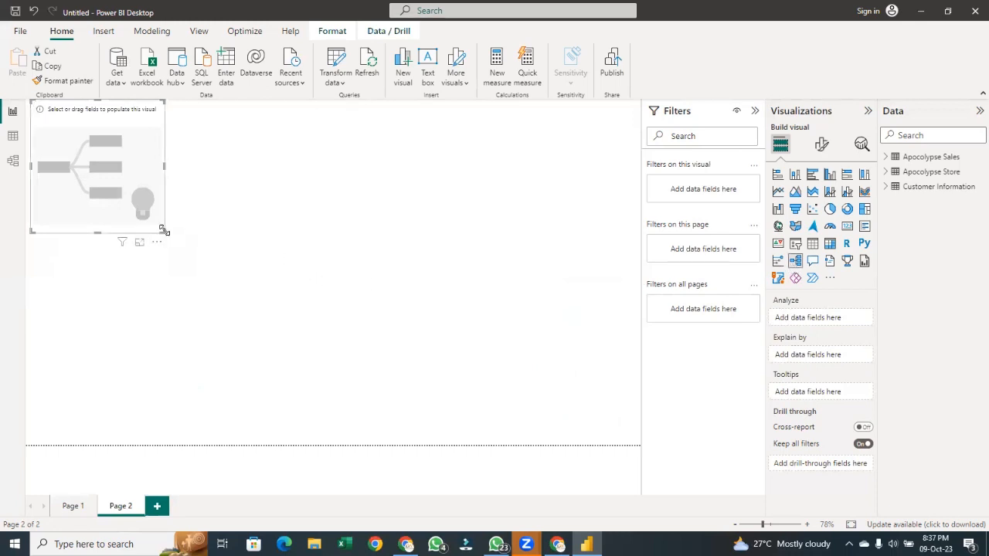
pyautogui.moveTo(163, 230); pyautogui.dragTo(671, 469)
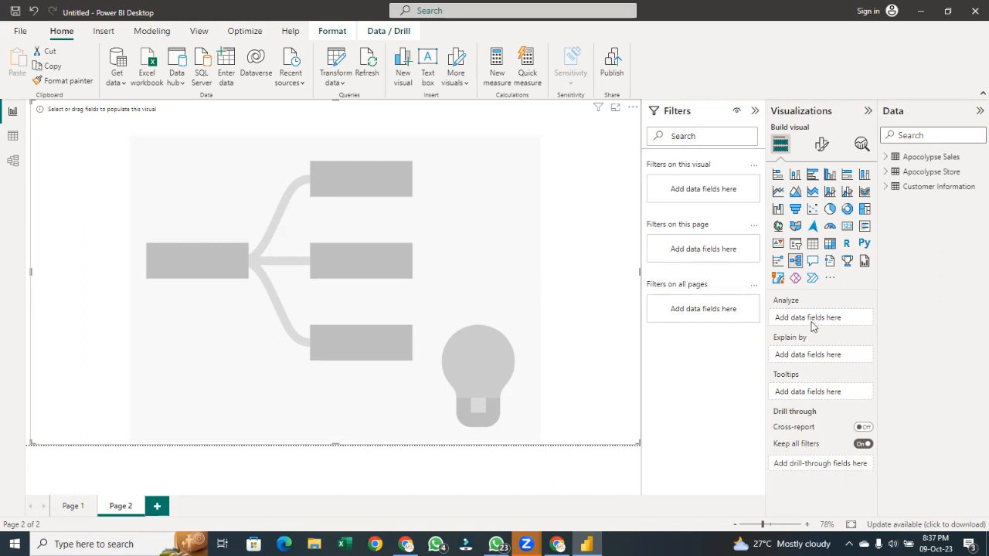
# Expand the Apocolypse Sales table and add Units Sold to the decomposition tree's Analyze field
pyautogui.click(895, 160)
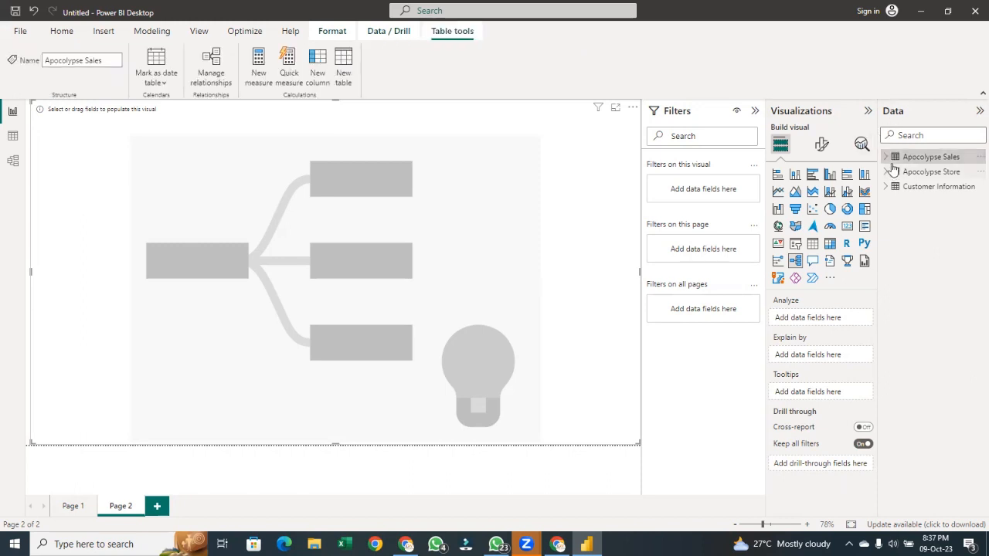
pyautogui.click(886, 157)
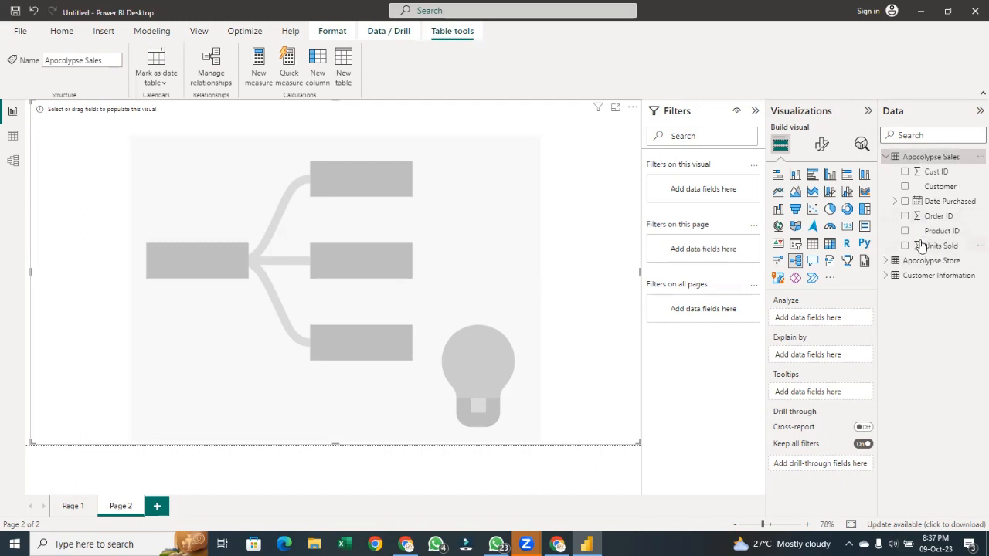
pyautogui.moveTo(922, 245); pyautogui.dragTo(800, 316)
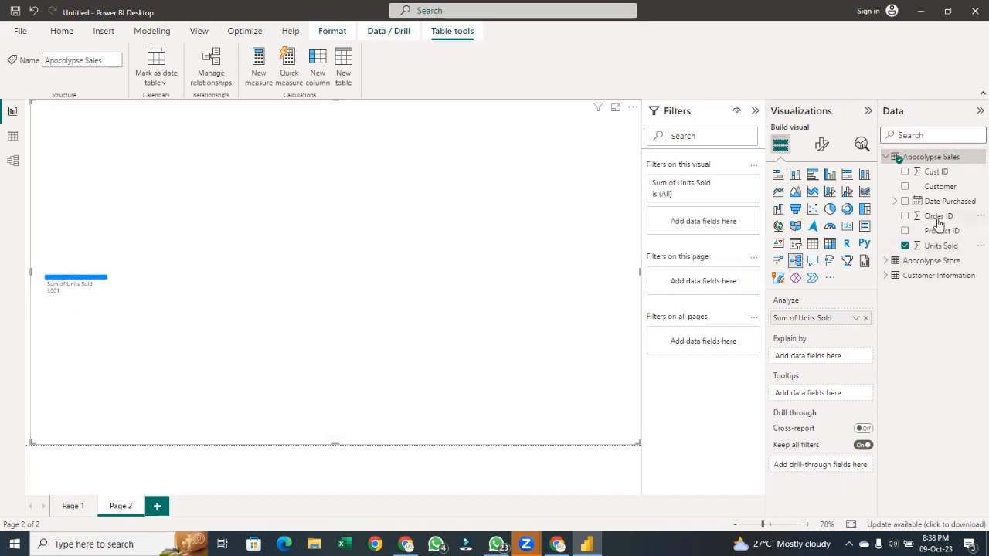
# Add Customer, then Price and Product Name from Apocolypse Store, to the tree's Explain by field
pyautogui.moveTo(937, 189); pyautogui.dragTo(807, 356)
pyautogui.click(886, 262)
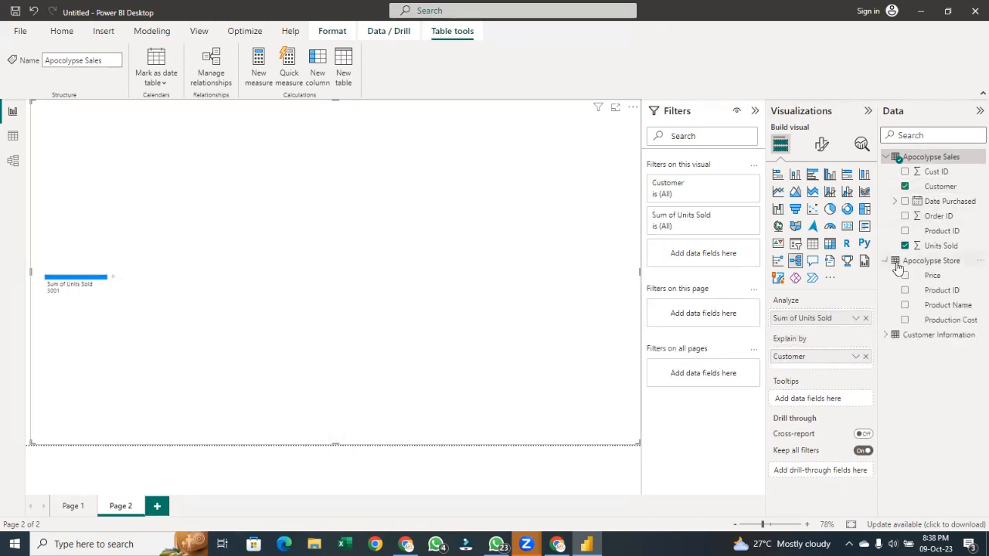
pyautogui.moveTo(933, 277); pyautogui.dragTo(845, 361)
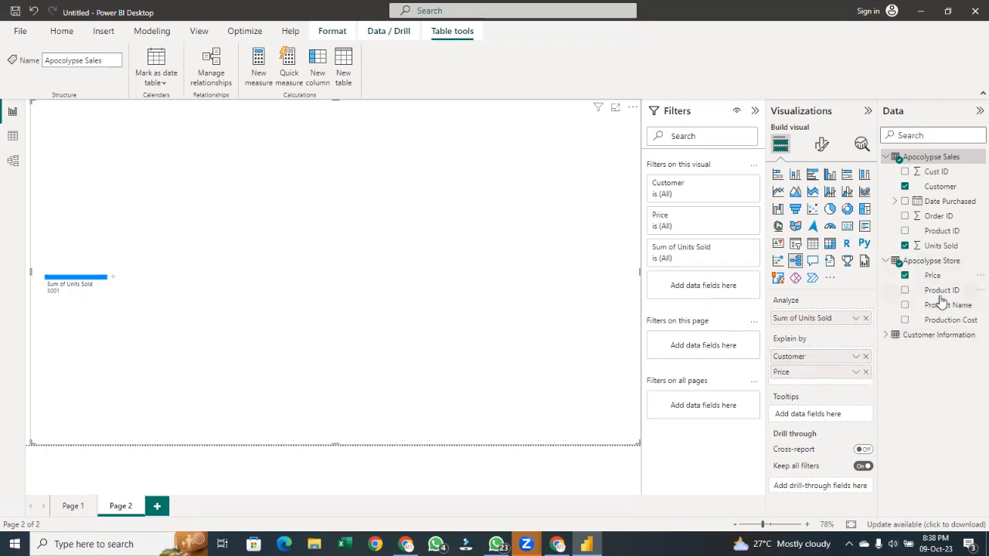
pyautogui.moveTo(947, 305); pyautogui.dragTo(848, 379)
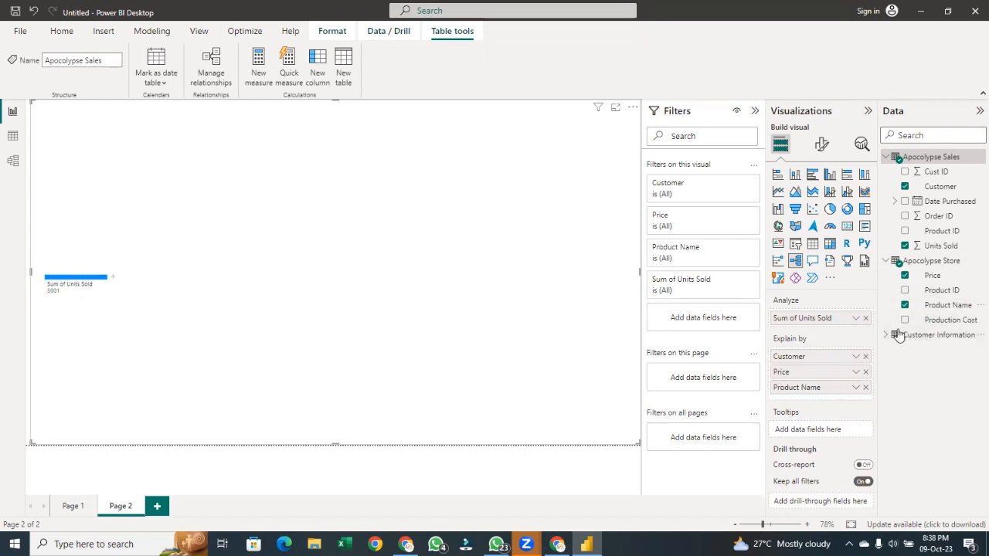
# Expand Customer Information and add State and Date Purchased to the Explain by field
pyautogui.click(913, 335)
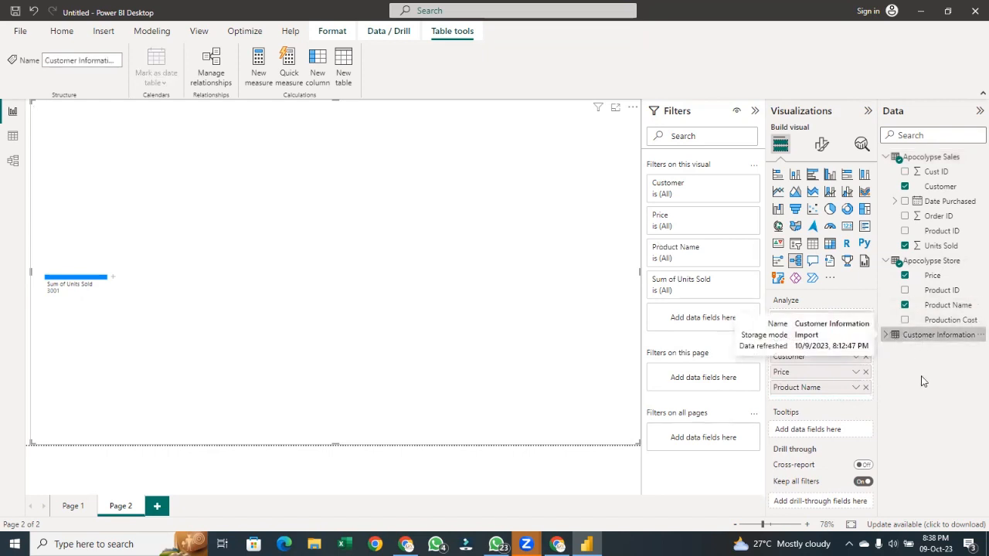
pyautogui.click(885, 334)
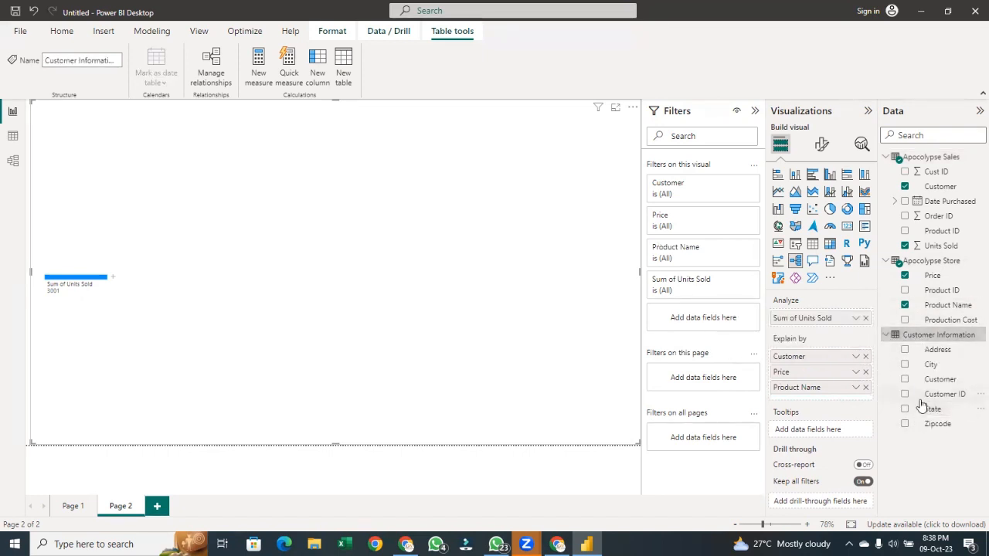
pyautogui.moveTo(919, 409); pyautogui.dragTo(801, 390)
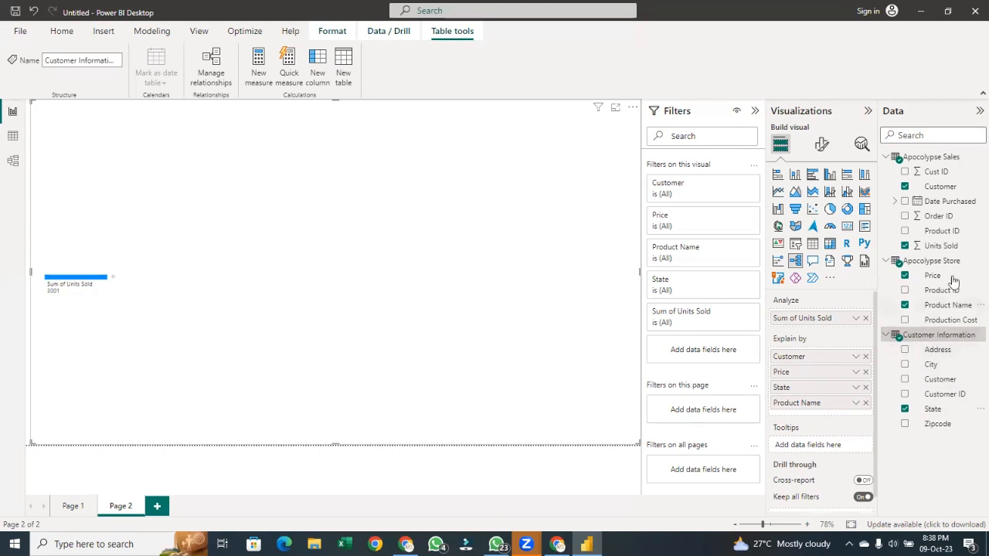
pyautogui.moveTo(932, 203); pyautogui.dragTo(827, 360)
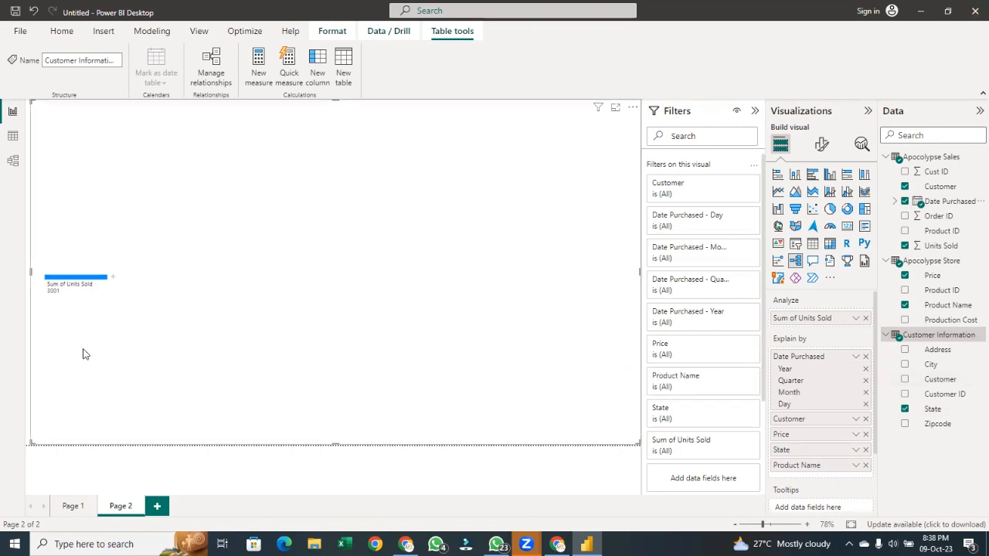
# Break down Sum of Units Sold by Customer in the decomposition tree
pyautogui.click(114, 276)
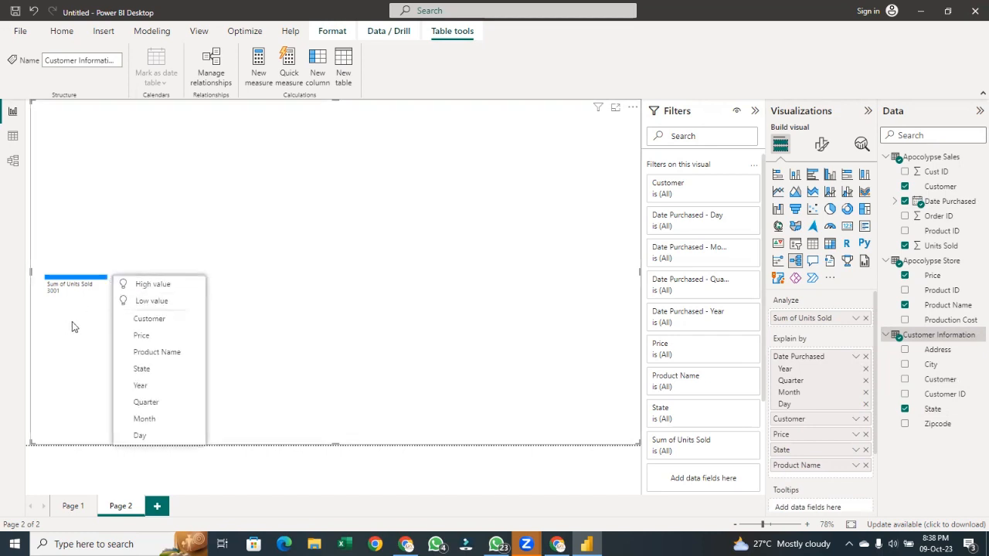
pyautogui.click(77, 317)
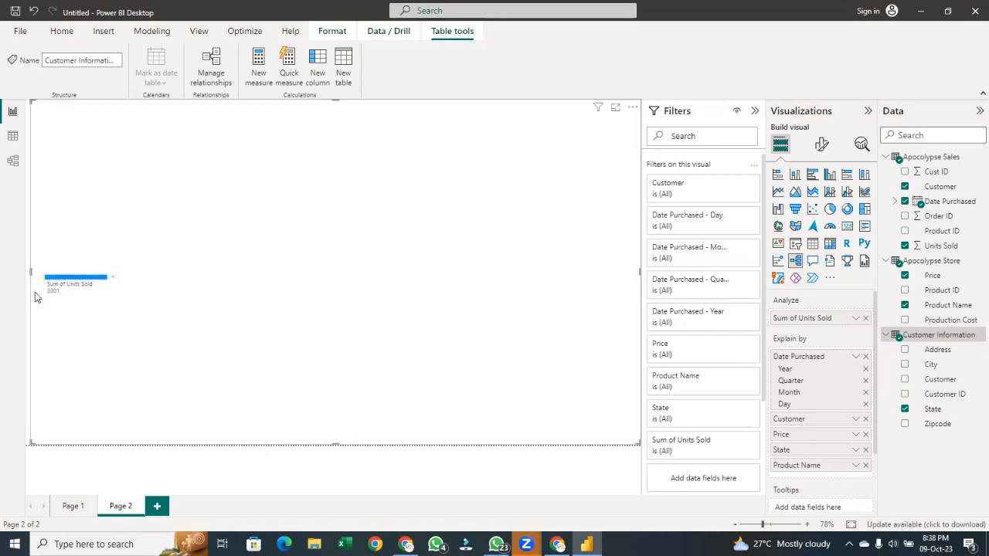
pyautogui.click(113, 282)
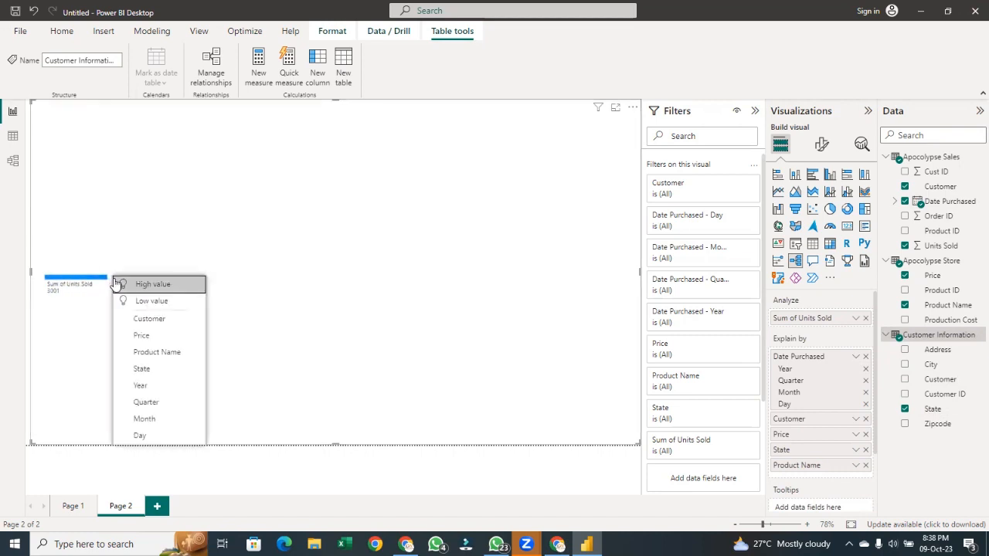
pyautogui.click(146, 320)
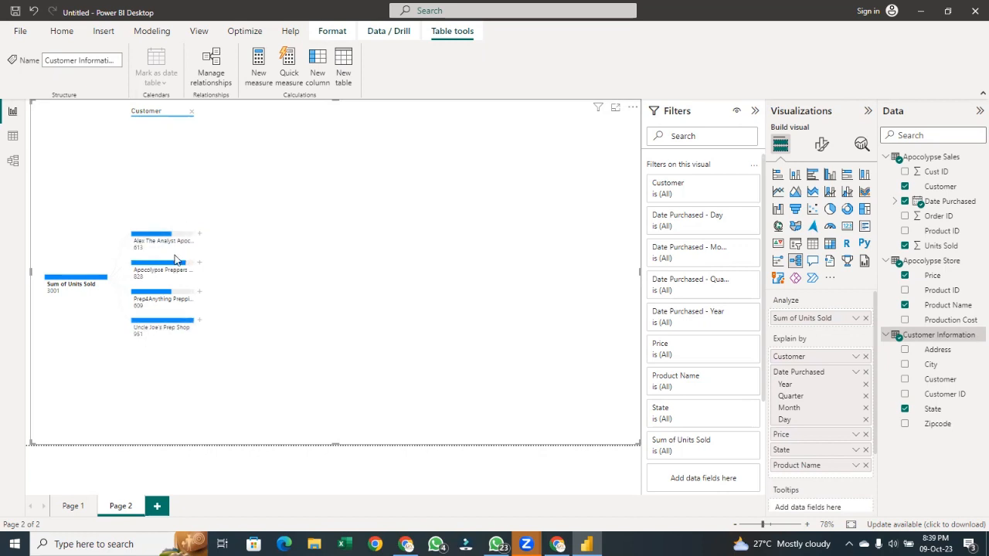
# Remove the Customer level and break down Sum of Units Sold by Price instead
pyautogui.click(194, 112)
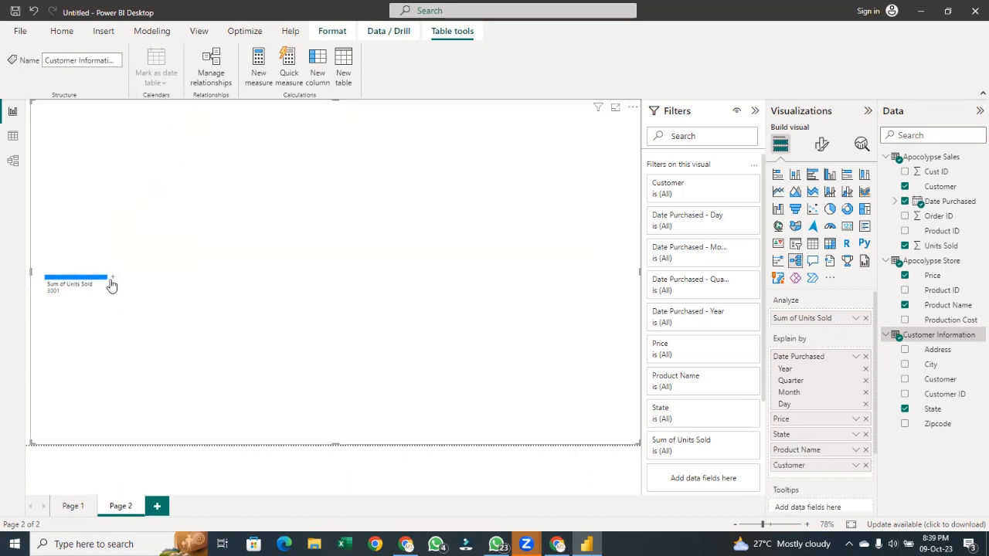
pyautogui.click(112, 285)
pyautogui.click(146, 337)
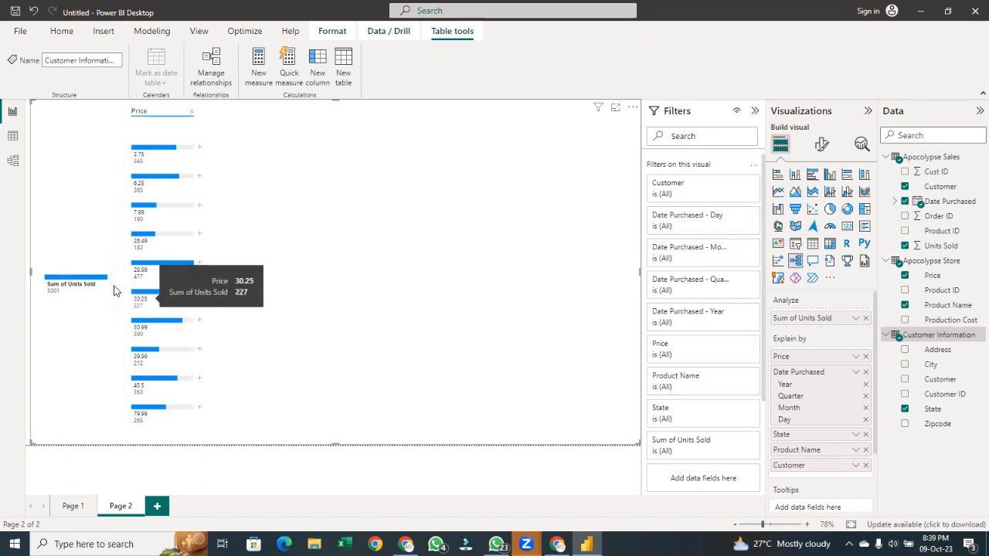
# Remove the Price level and break down Sum of Units Sold by State instead
pyautogui.click(191, 115)
pyautogui.click(112, 277)
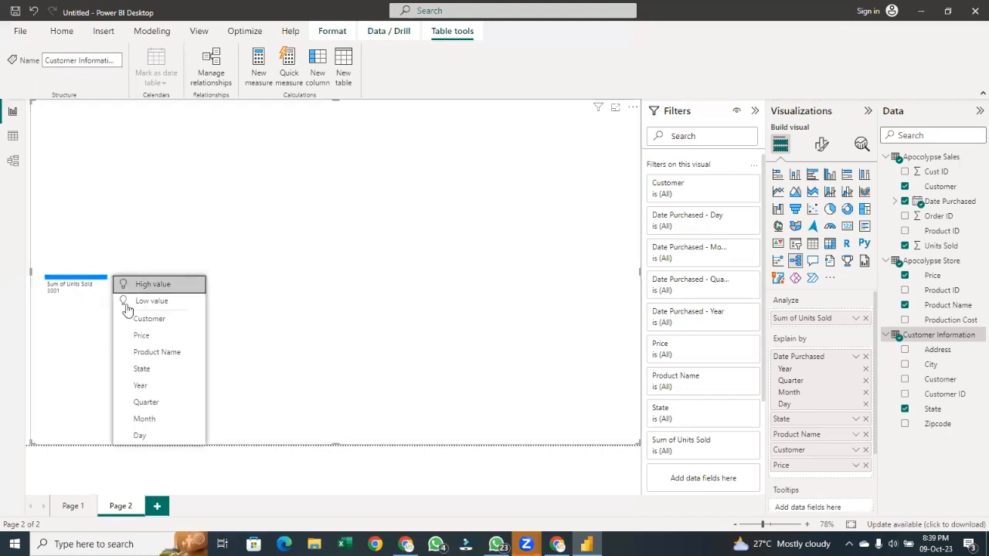
pyautogui.click(138, 367)
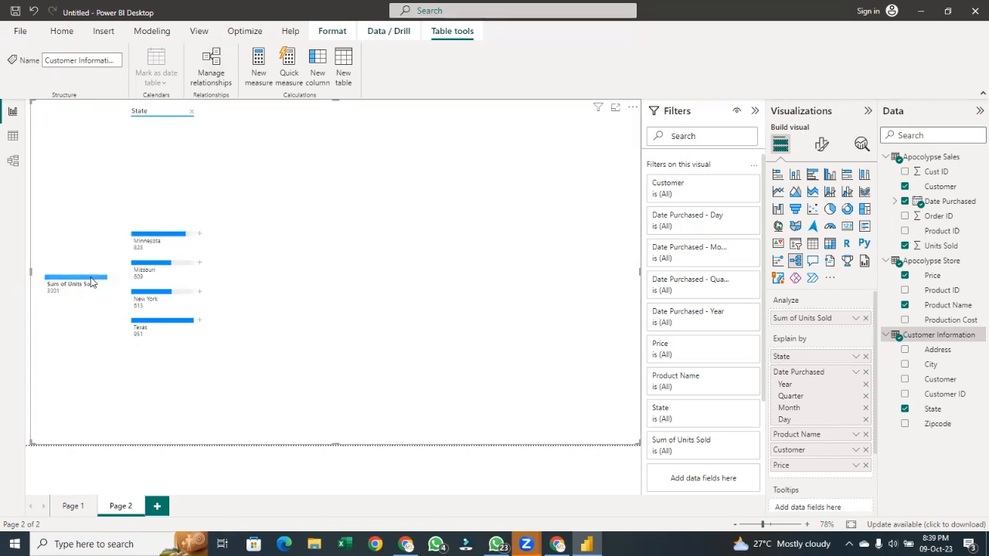
# Remove the State level and break down Sum of Units Sold by Product Name instead
pyautogui.click(190, 111)
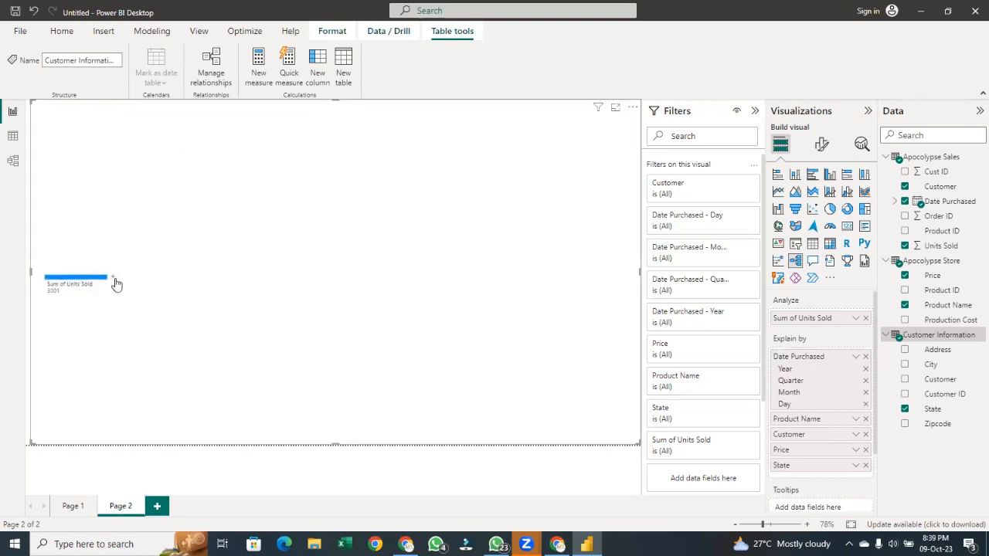
pyautogui.click(114, 279)
pyautogui.click(128, 360)
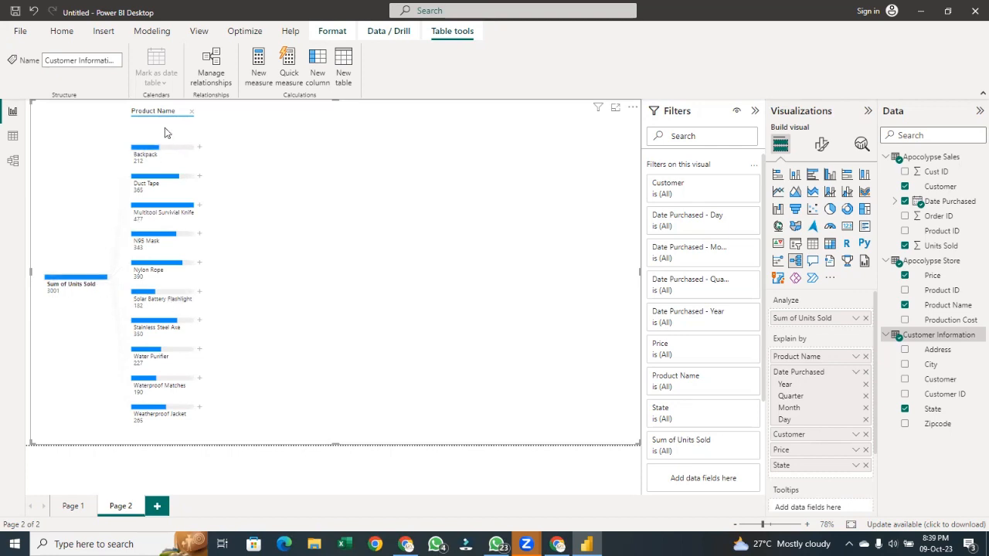
# Remove the Product Name level and apply an AI High value split to Sum of Units Sold
pyautogui.click(191, 111)
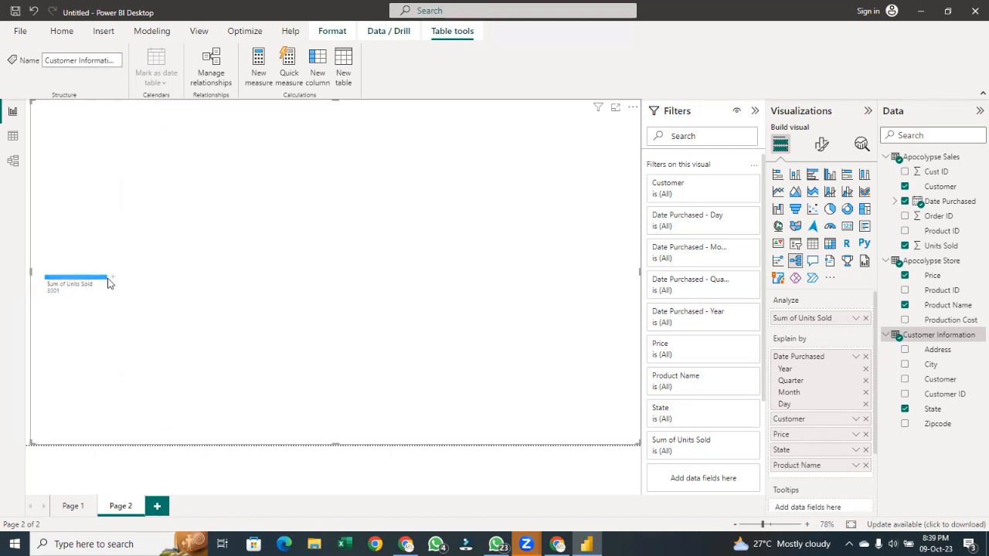
pyautogui.click(116, 277)
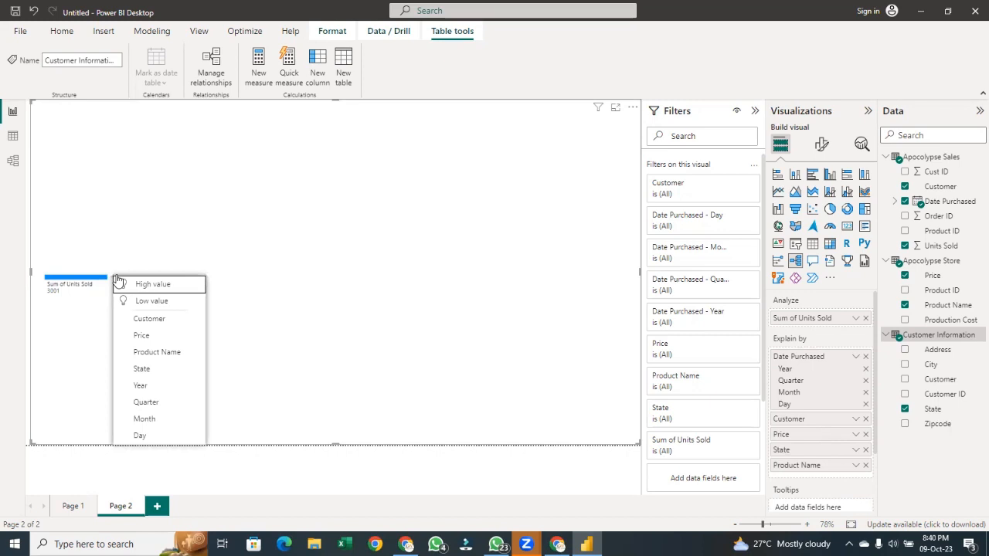
pyautogui.click(154, 284)
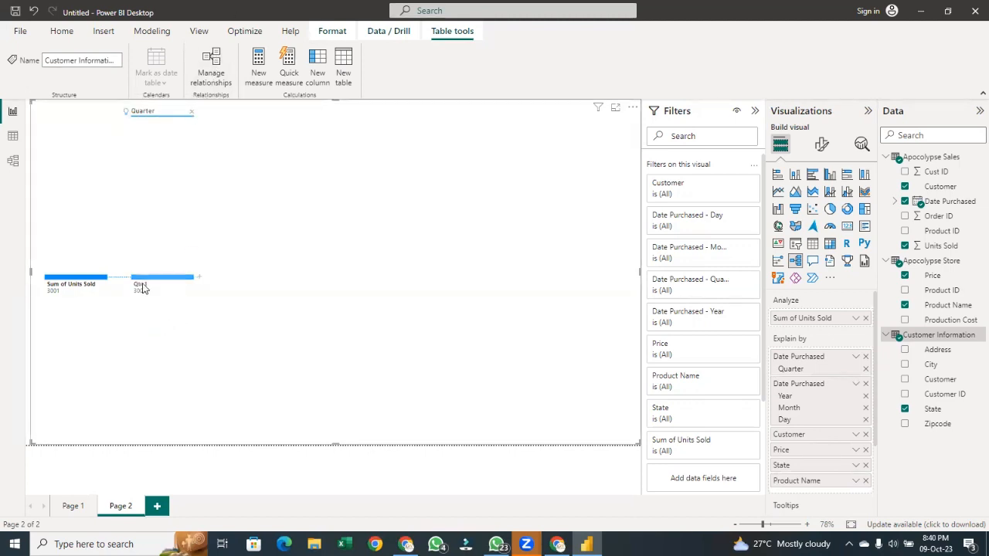
# Expand the Qtr 1 node further by Price
pyautogui.moveTo(152, 285)
pyautogui.click(199, 281)
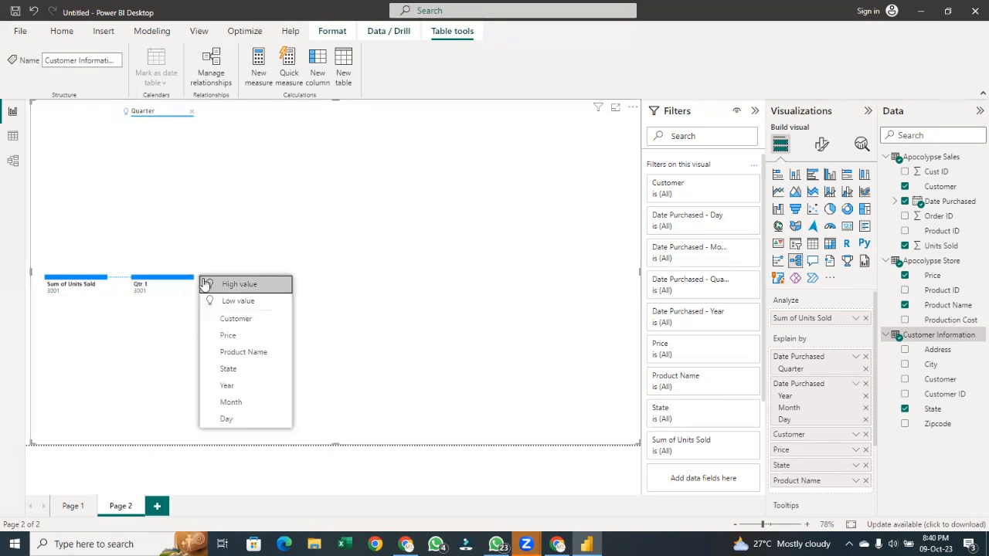
pyautogui.click(223, 337)
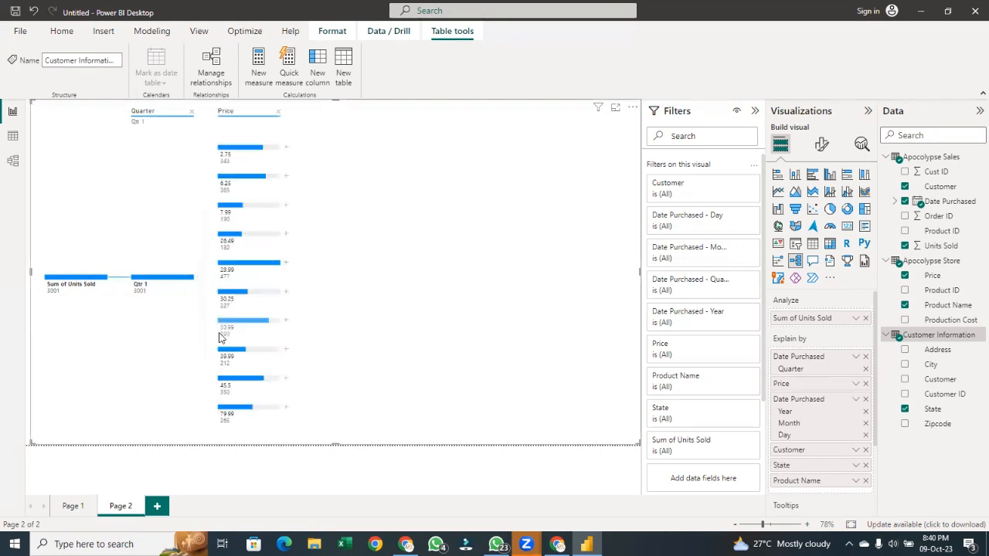
# Remove the Quarter and Price levels to return the tree to its root
pyautogui.moveTo(244, 245)
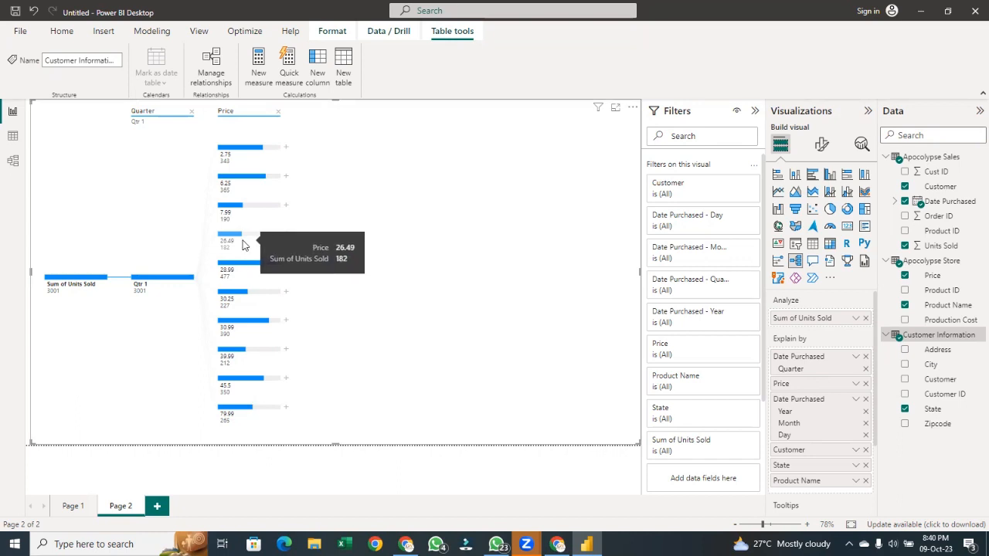
pyautogui.click(194, 112)
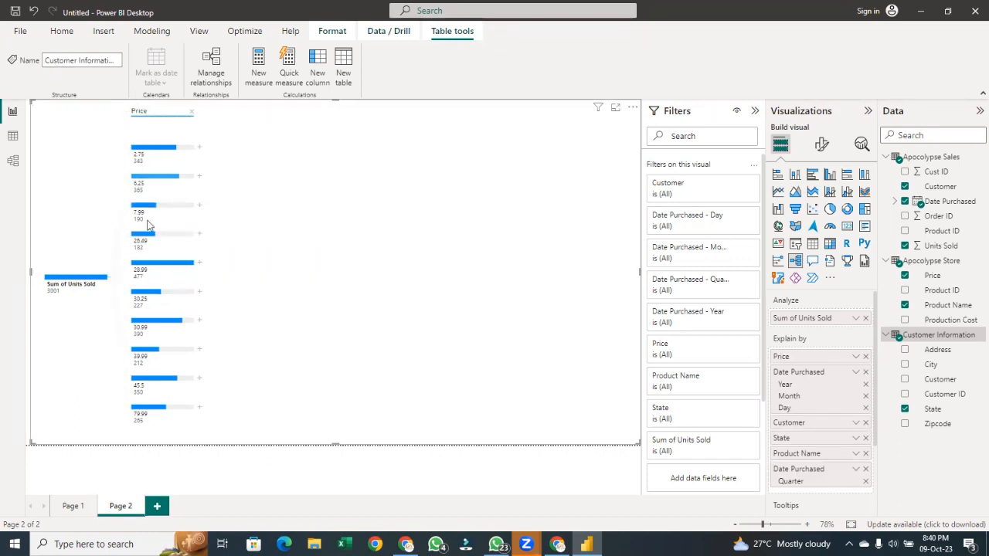
pyautogui.click(96, 285)
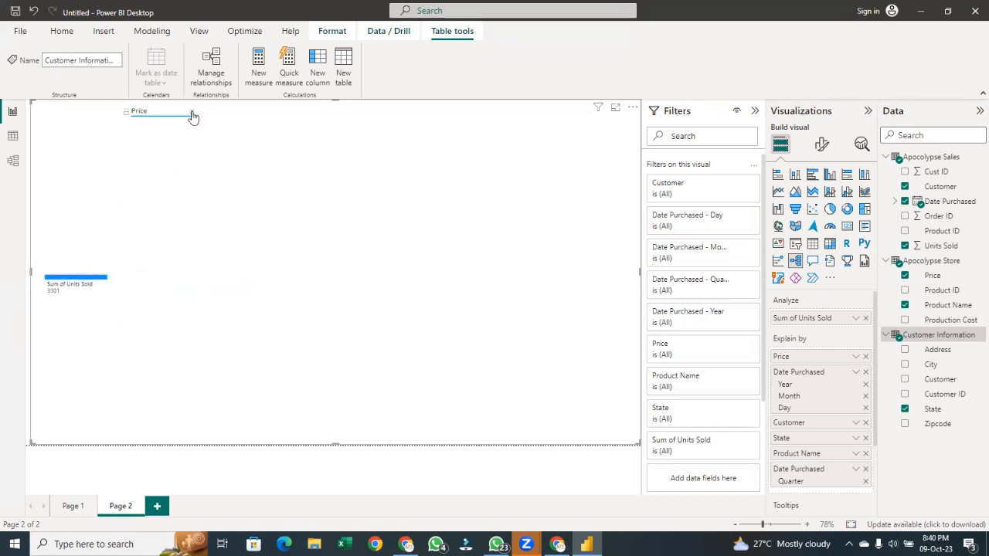
pyautogui.click(191, 112)
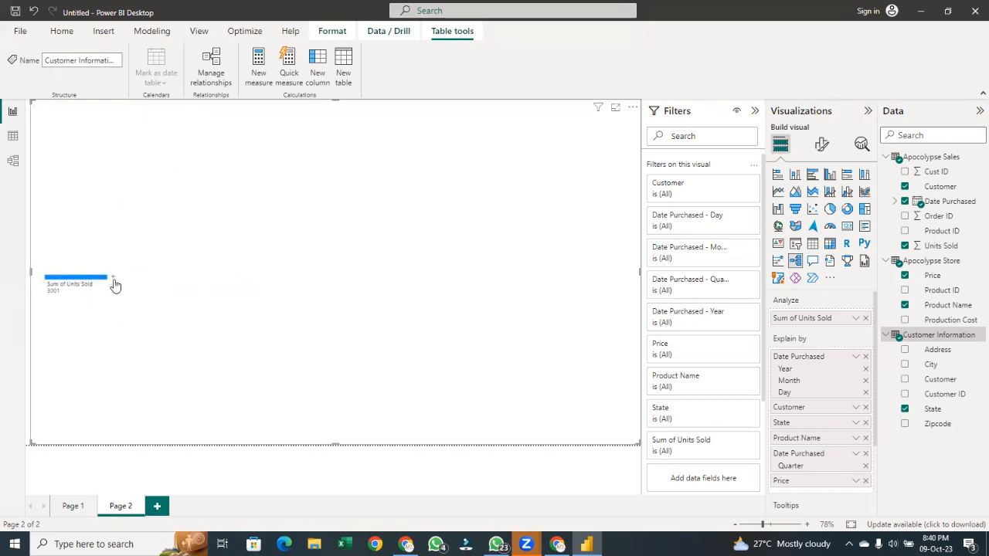
# Apply an AI Low value split to Sum of Units Sold in the decomposition tree
pyautogui.click(113, 279)
pyautogui.click(130, 305)
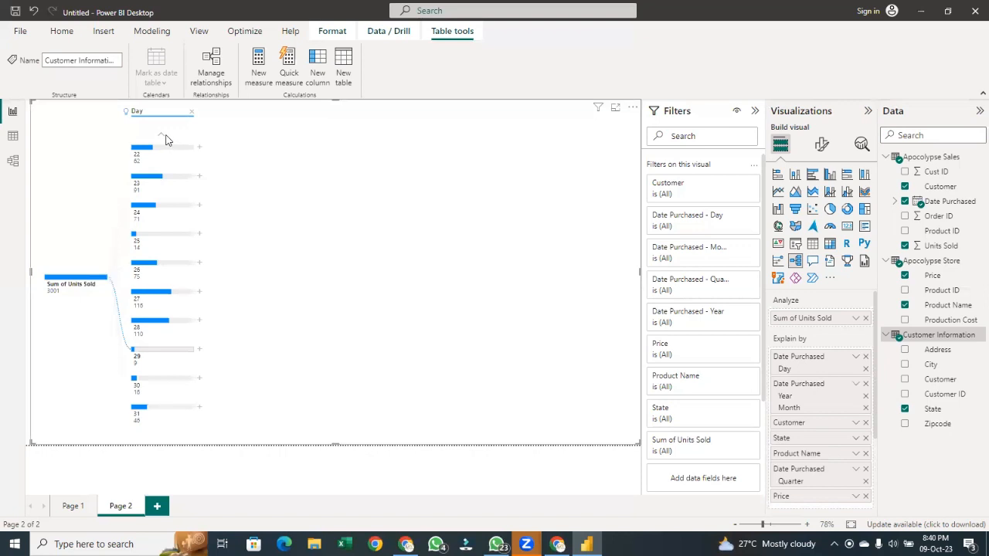
# Scroll through the Day values produced by the Low value split
pyautogui.scroll(5, 161, 138)
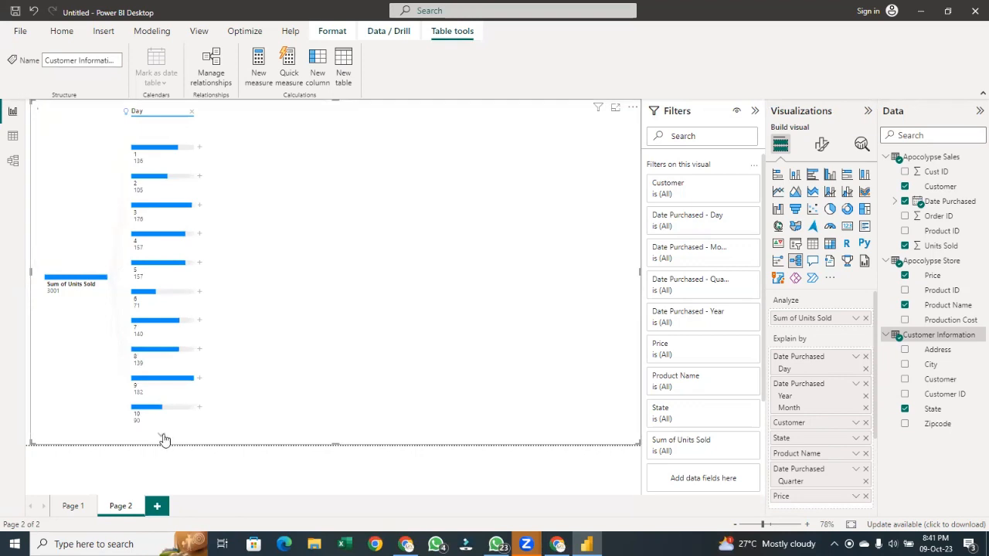
pyautogui.scroll(-5, 163, 437)
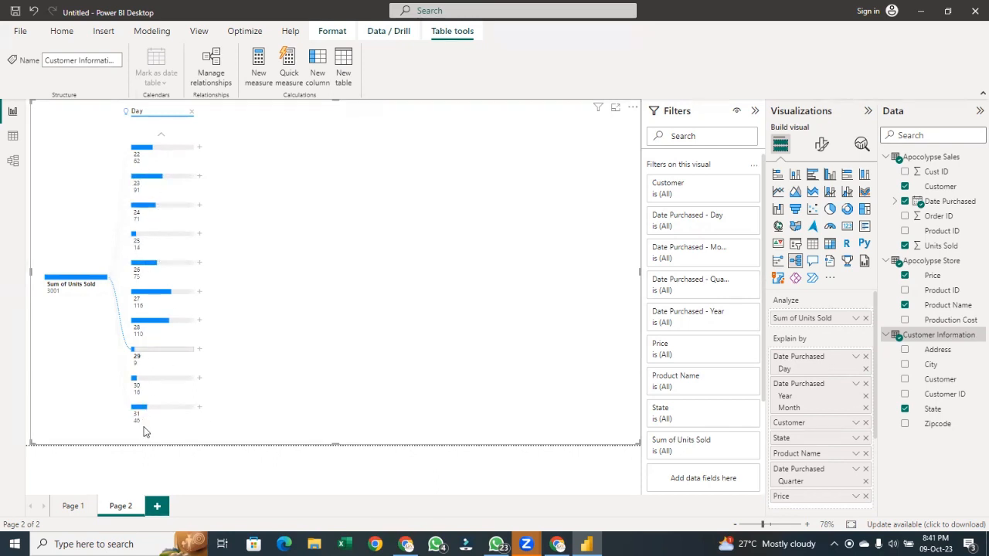
pyautogui.moveTo(157, 418)
pyautogui.moveTo(171, 394)
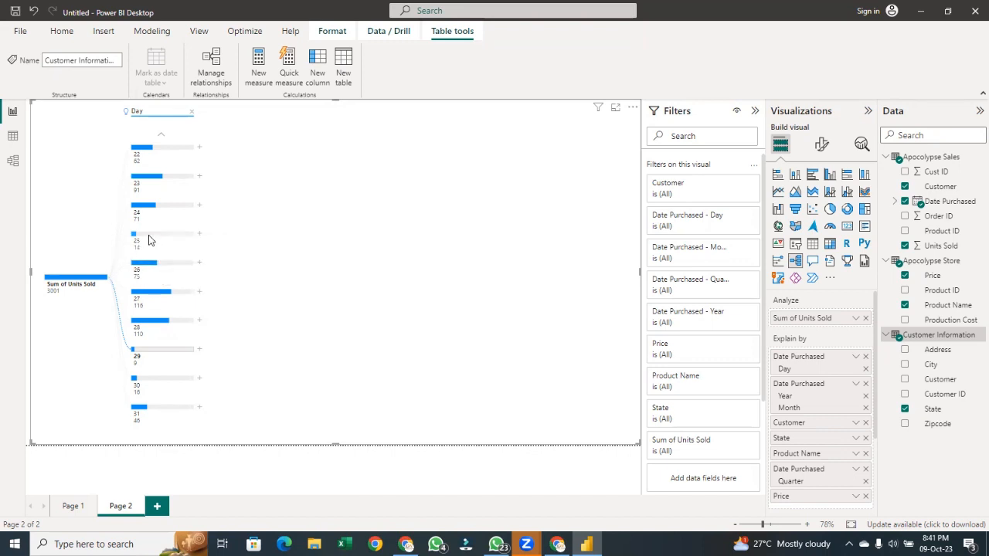
pyautogui.click(160, 135)
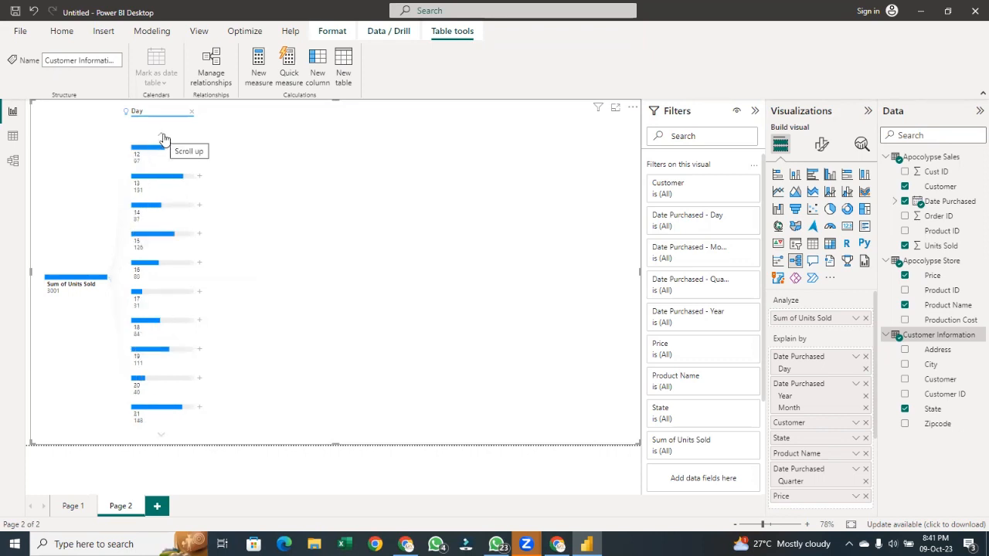
pyautogui.click(160, 439)
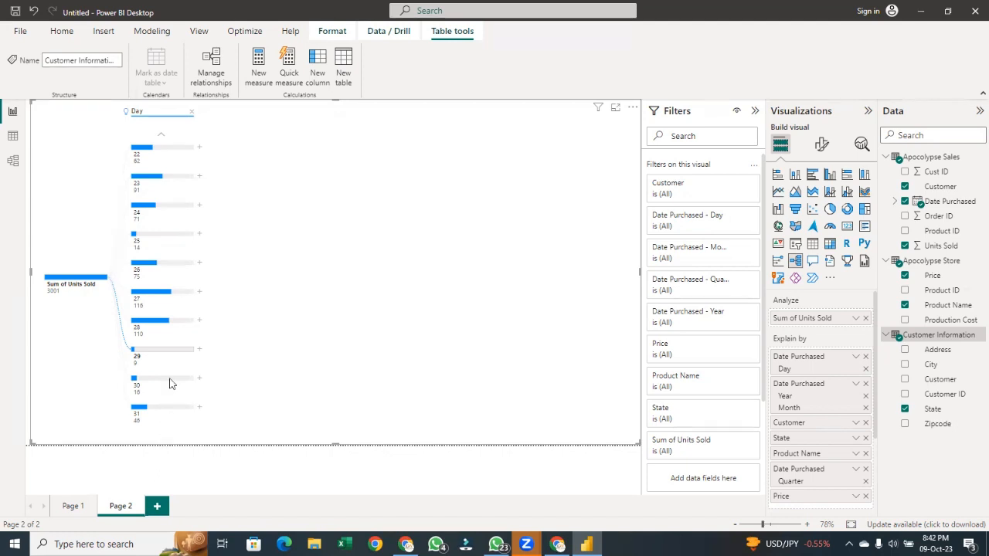
pyautogui.click(161, 136)
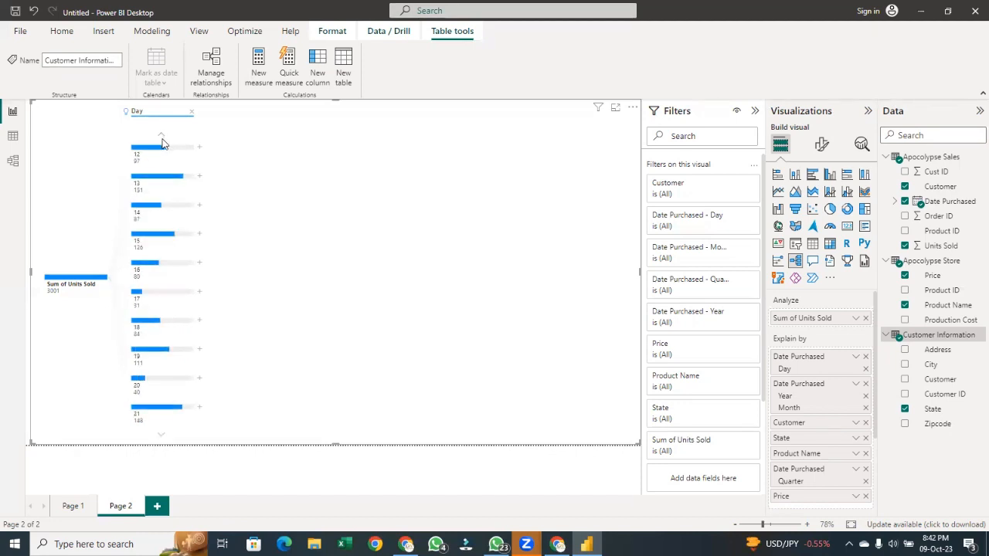
pyautogui.click(162, 137)
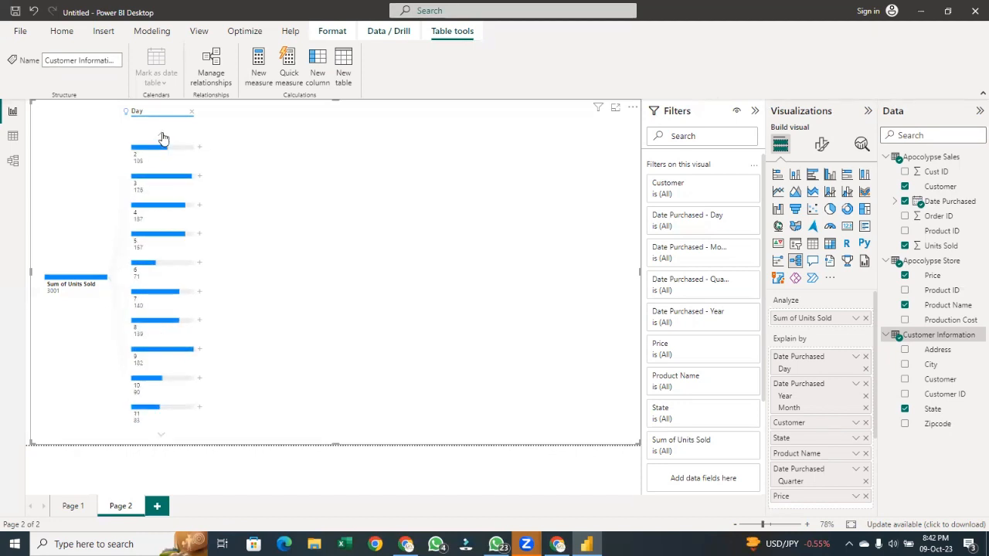
pyautogui.click(162, 137)
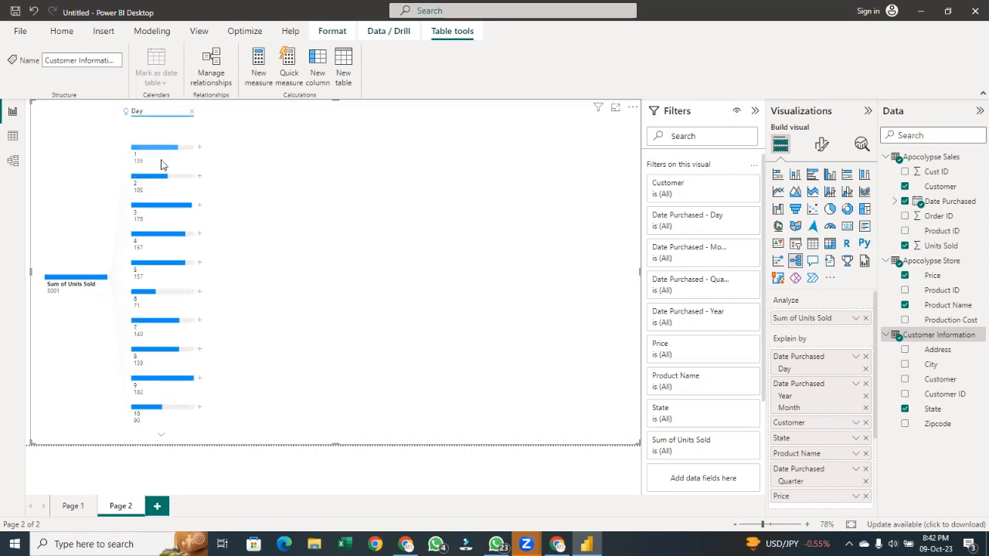
pyautogui.moveTo(172, 160)
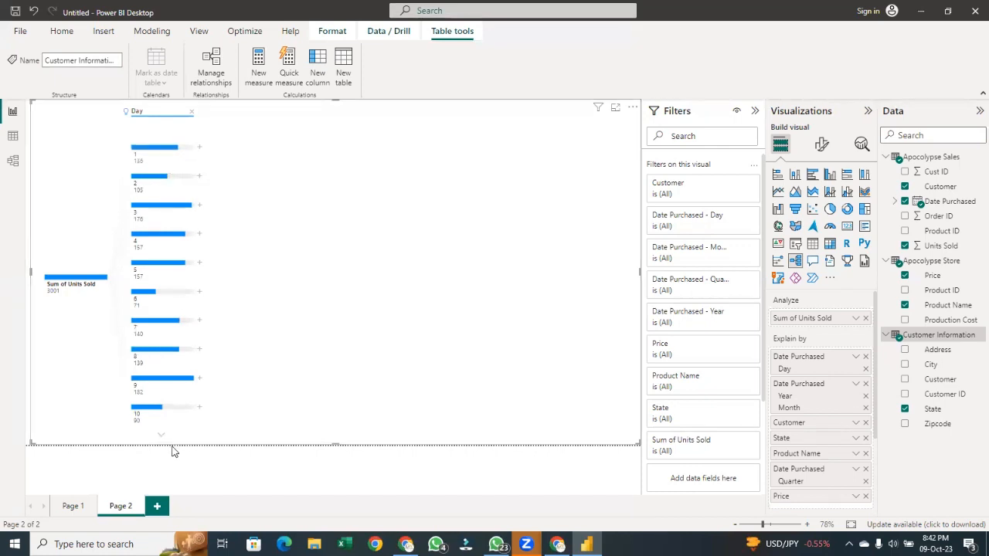
# Remove the Day level and reapply the AI Low value split to Sum of Units Sold twice
pyautogui.click(191, 116)
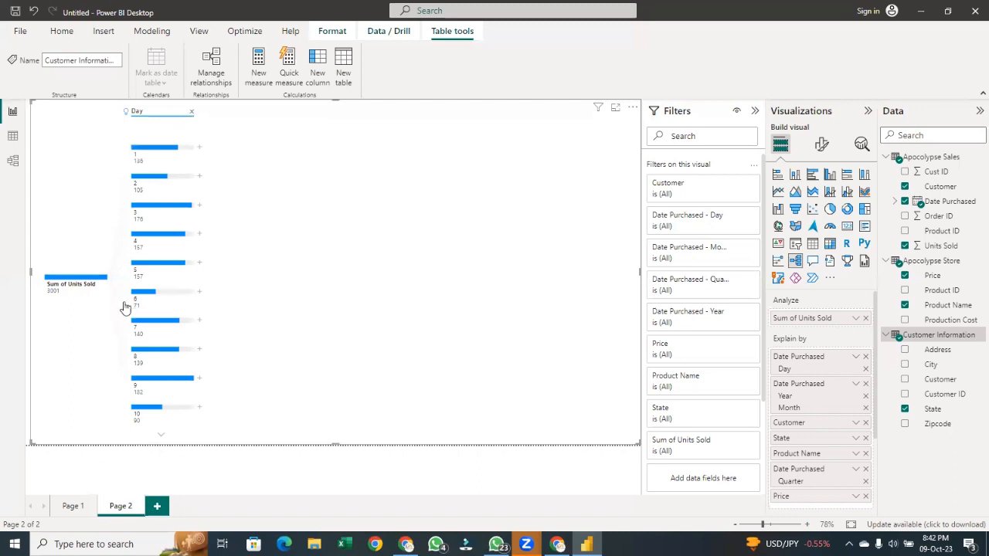
pyautogui.click(111, 280)
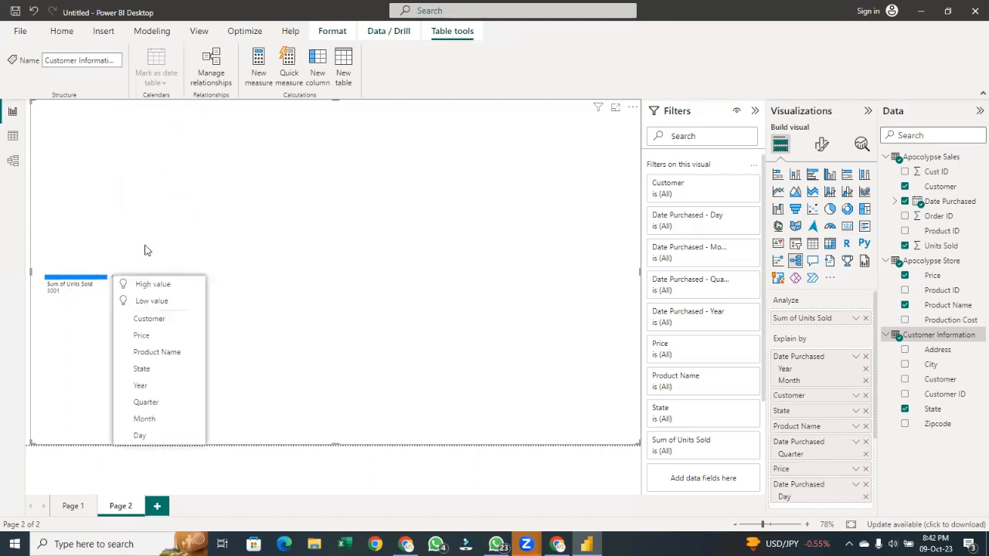
pyautogui.click(152, 305)
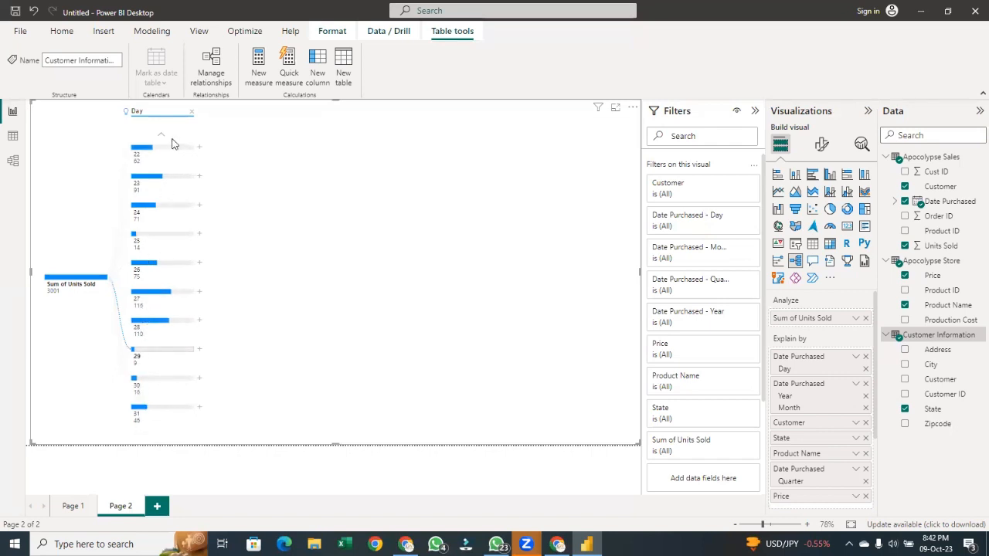
pyautogui.scroll(5, 163, 143)
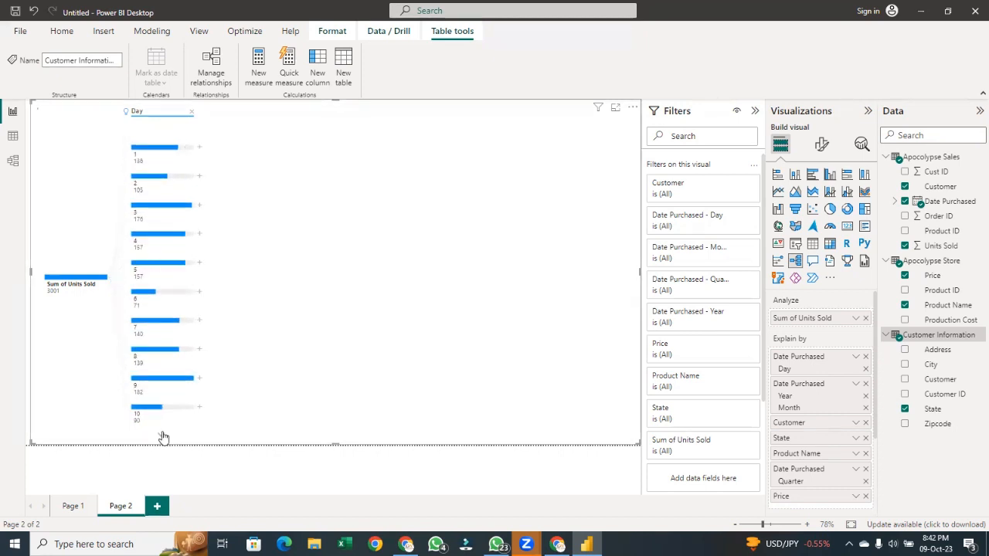
pyautogui.scroll(-5, 161, 435)
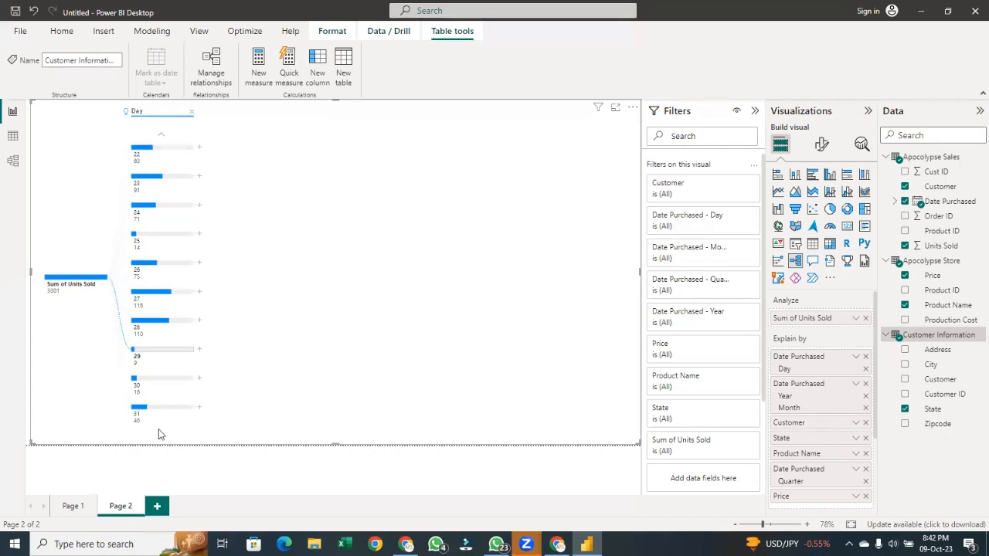
pyautogui.click(190, 112)
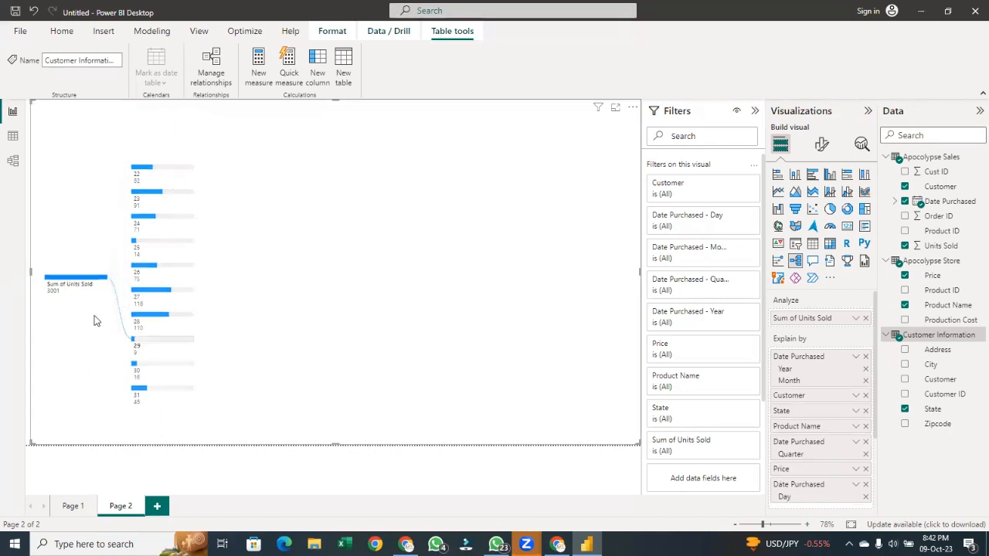
pyautogui.click(114, 277)
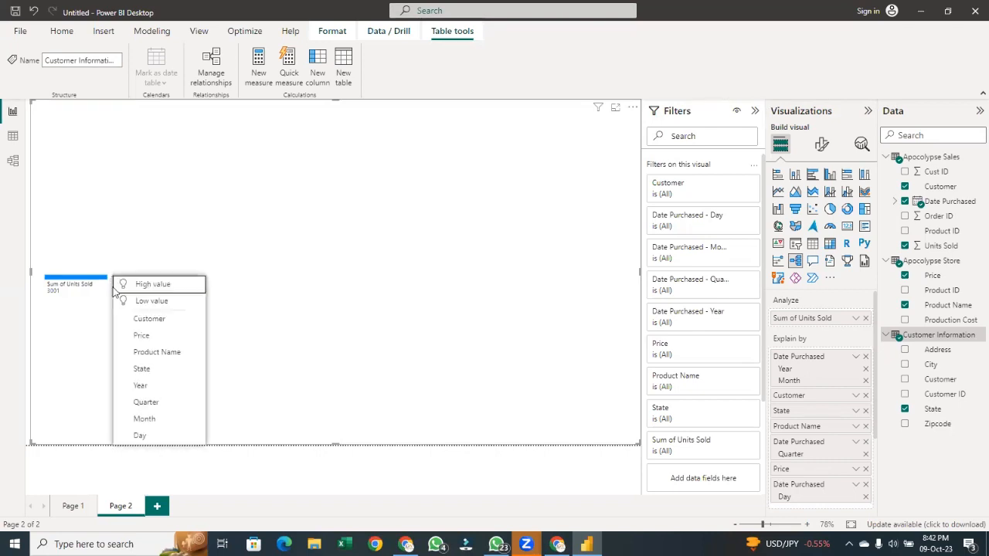
pyautogui.click(134, 302)
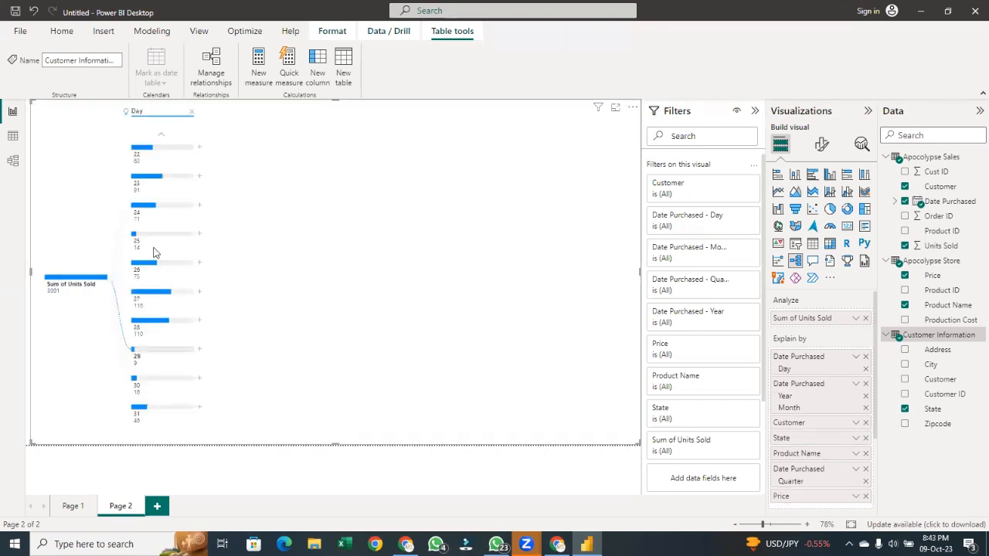
# Expand the Day 22 node by Customer
pyautogui.click(200, 147)
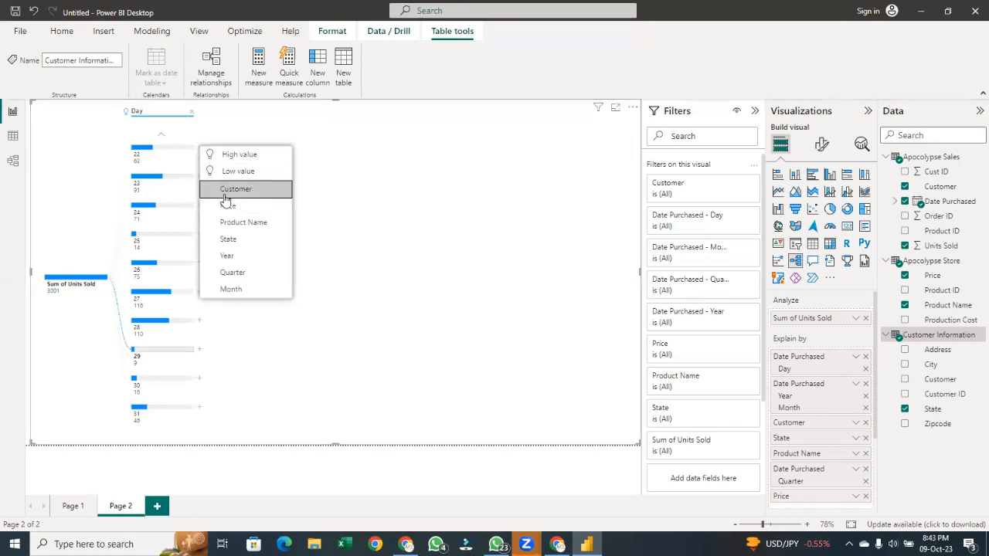
pyautogui.click(232, 189)
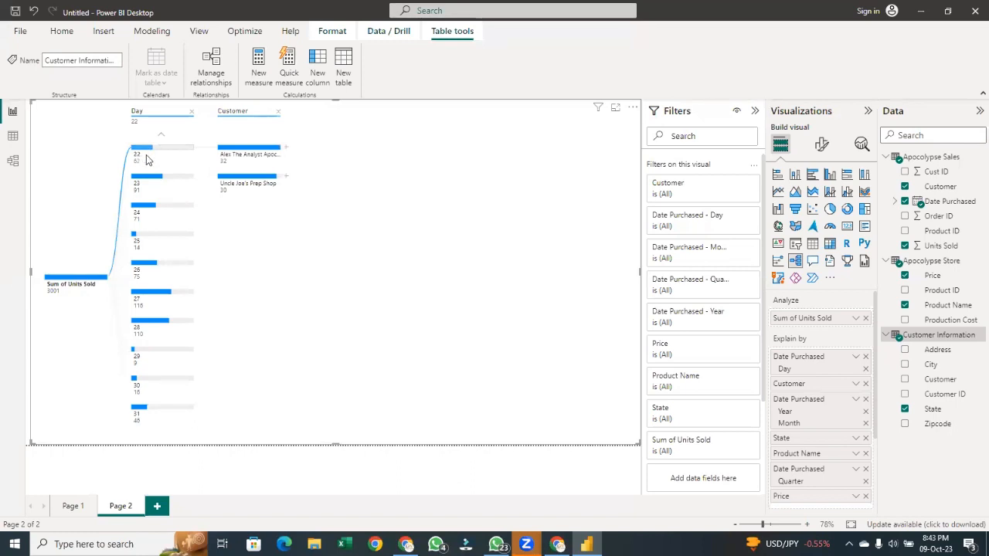
# Select other Day nodes in turn to compare their Customer breakdowns, ending on day 22
pyautogui.moveTo(140, 157)
pyautogui.moveTo(275, 161)
pyautogui.moveTo(255, 189)
pyautogui.click(159, 207)
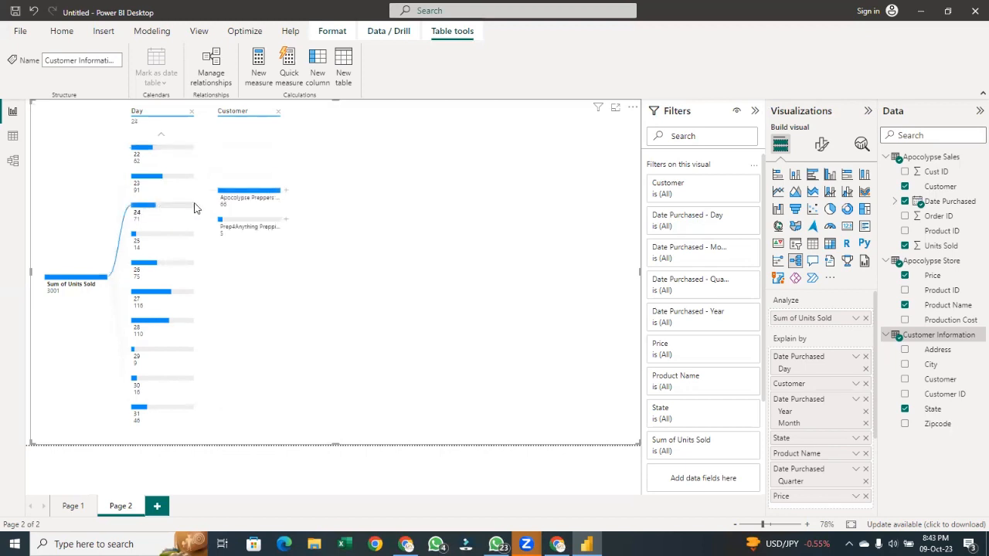
pyautogui.click(185, 244)
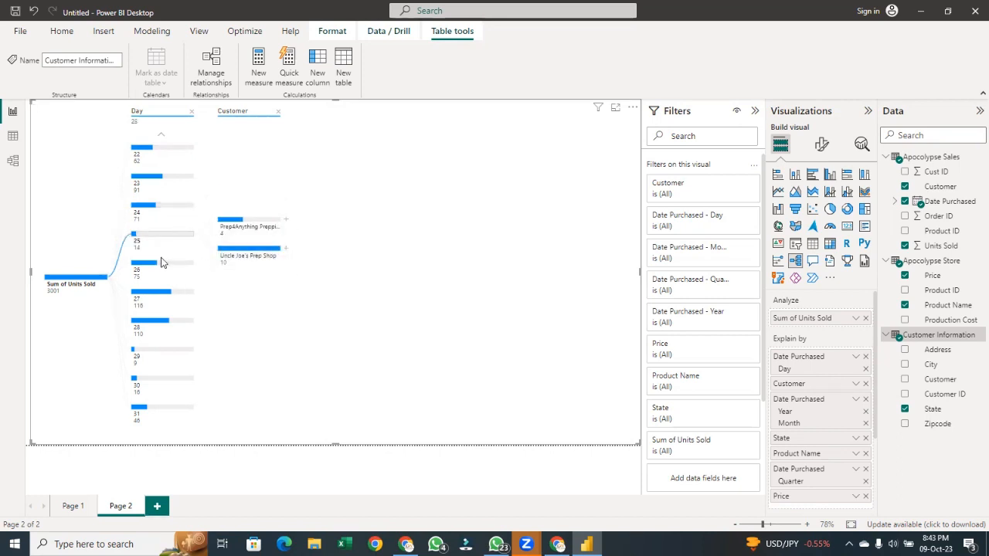
pyautogui.click(163, 262)
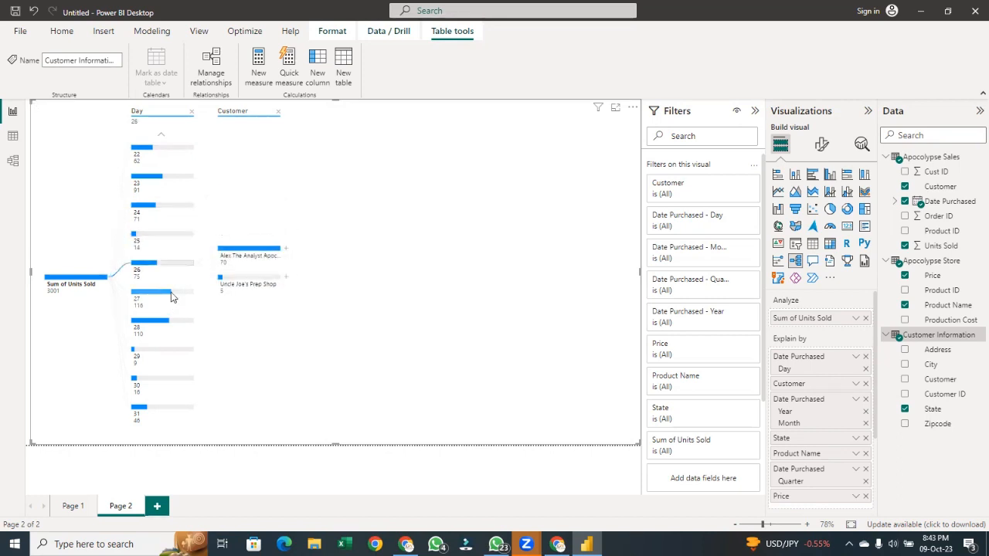
pyautogui.click(180, 154)
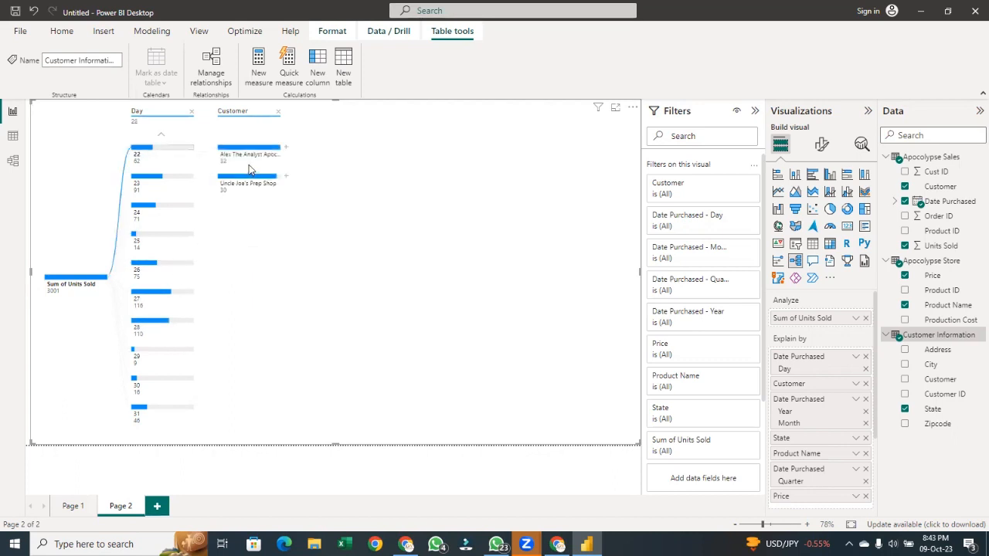
# Expand the first customer's node by Month, and its February node by State
pyautogui.click(286, 149)
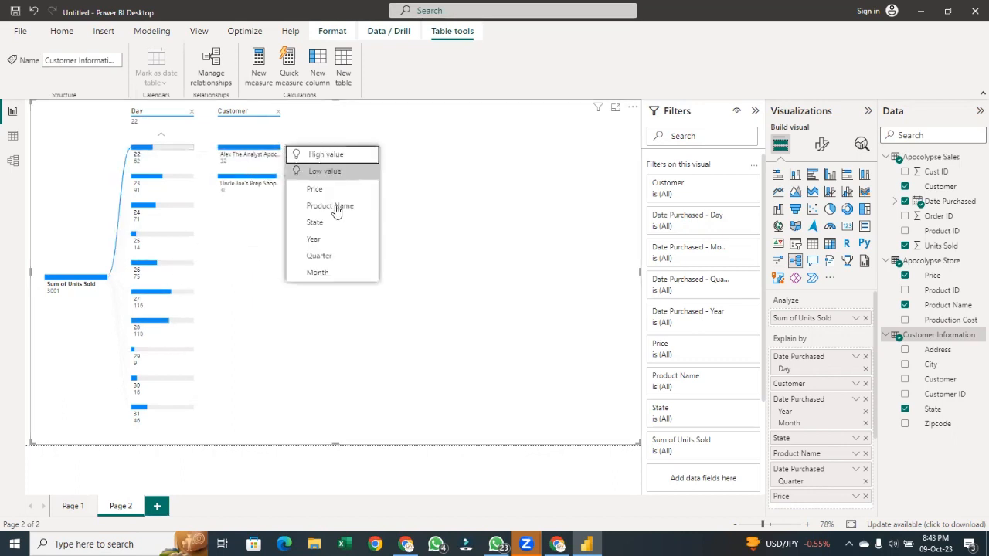
pyautogui.click(334, 272)
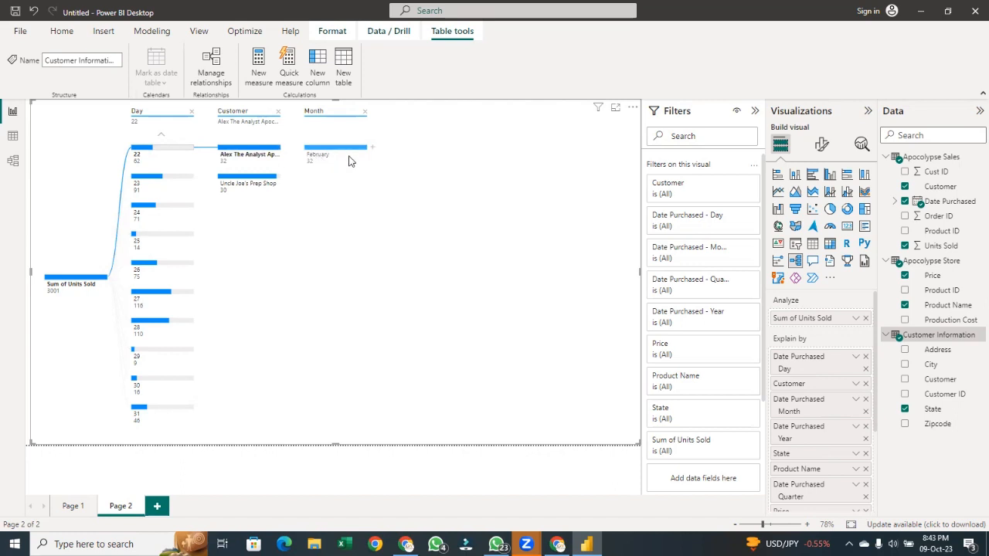
pyautogui.moveTo(354, 156)
pyautogui.click(373, 145)
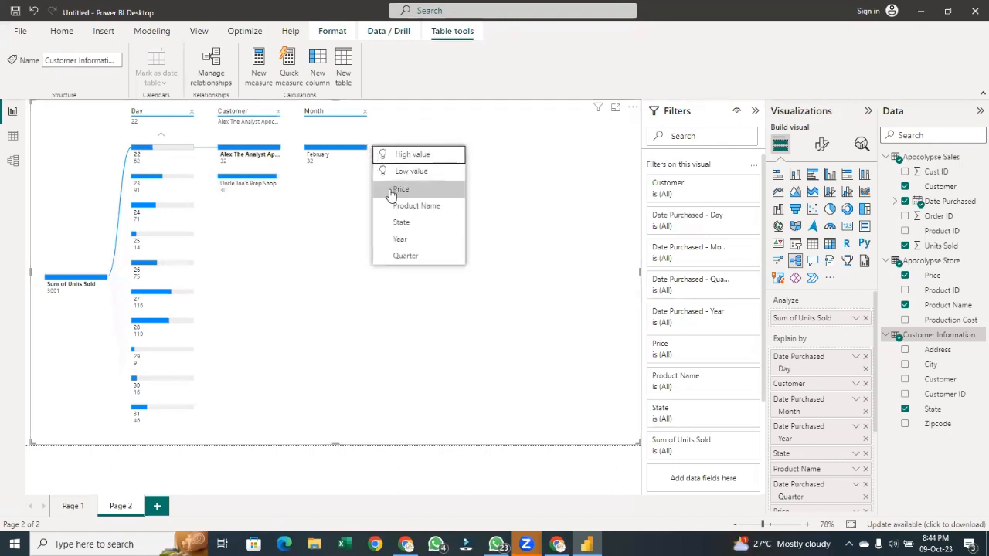
pyautogui.click(401, 223)
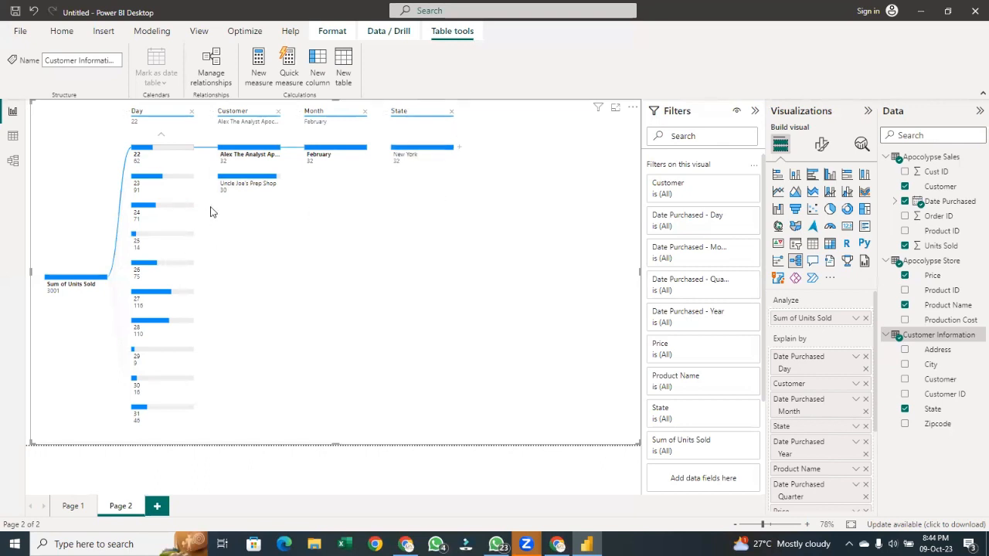
# Select Uncle Joe's Prep Shop and expand its January node by State
pyautogui.click(243, 183)
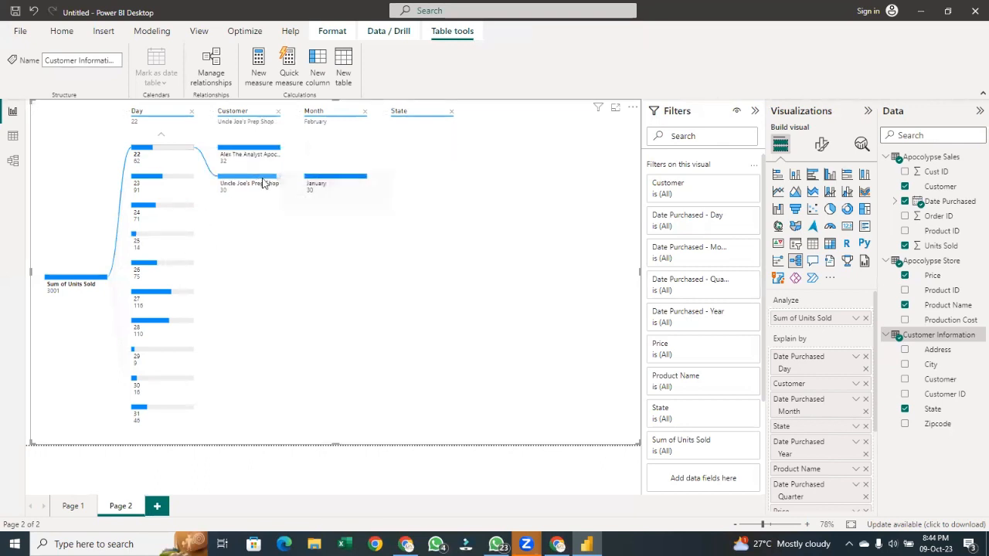
pyautogui.click(372, 180)
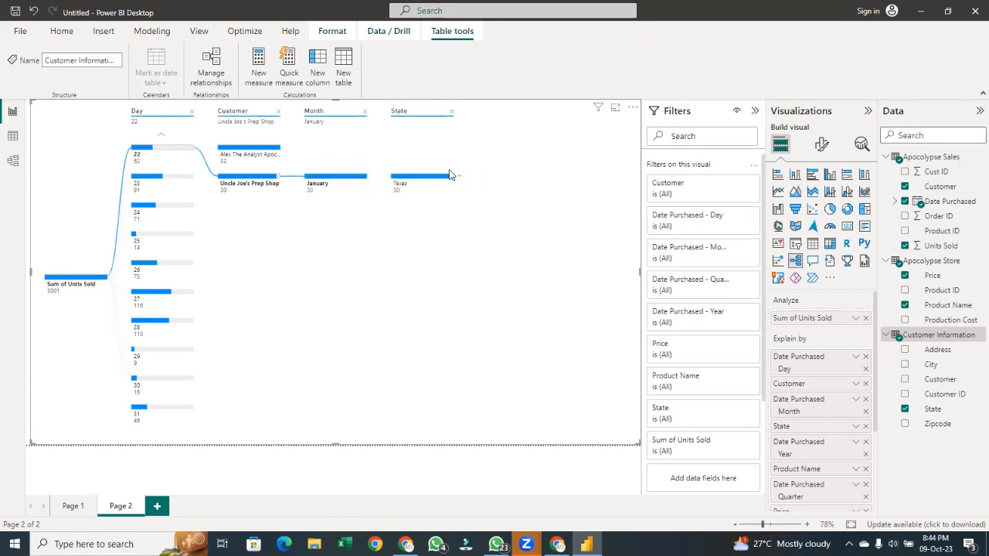
# Remove the State, Month, Customer and Day levels and break down Sum of Units Sold by State instead
pyautogui.click(453, 112)
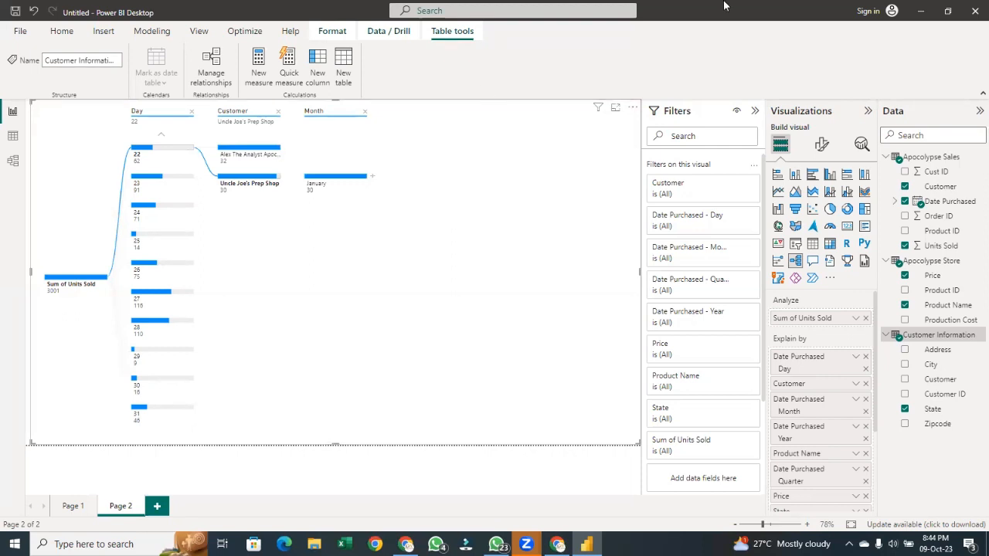
pyautogui.click(364, 111)
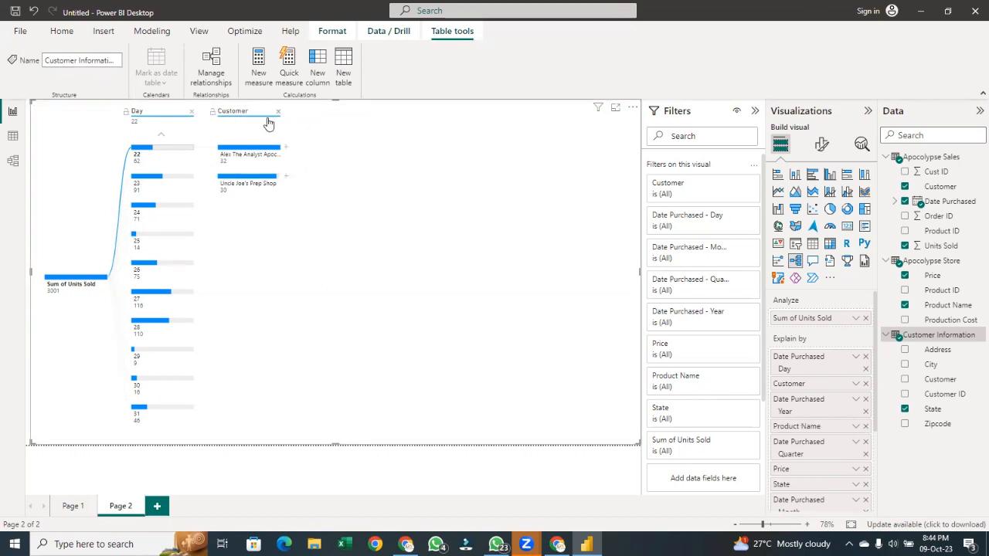
pyautogui.click(278, 111)
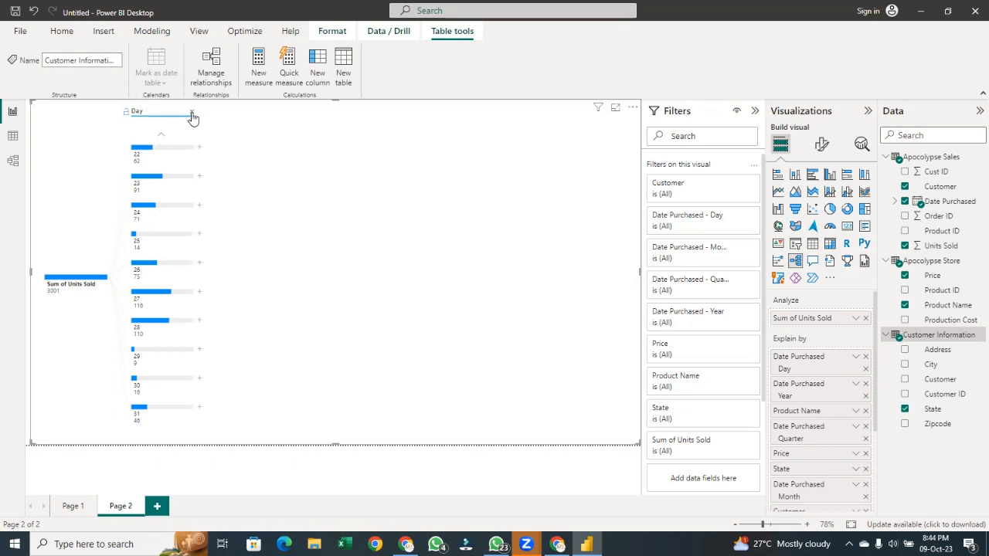
pyautogui.click(190, 112)
pyautogui.click(114, 281)
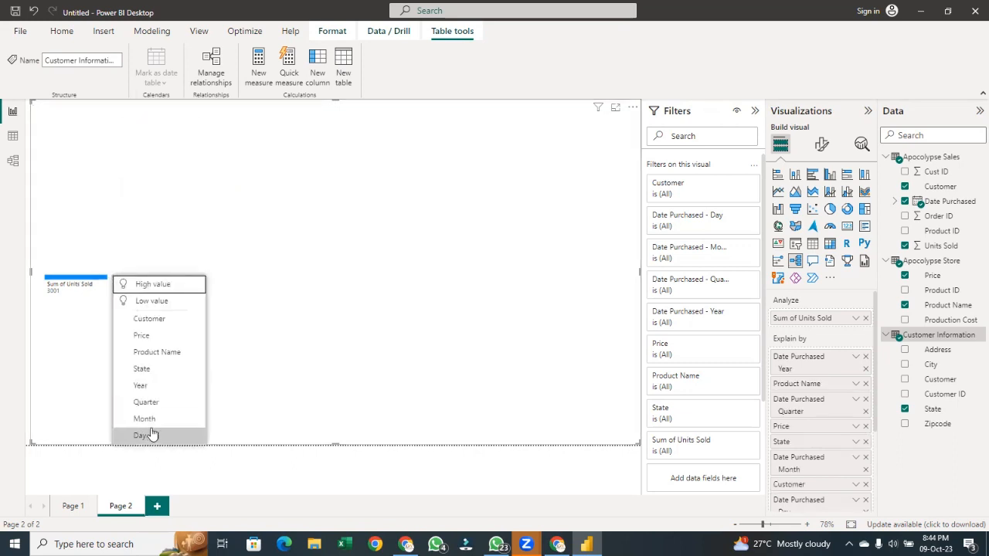
pyautogui.click(147, 371)
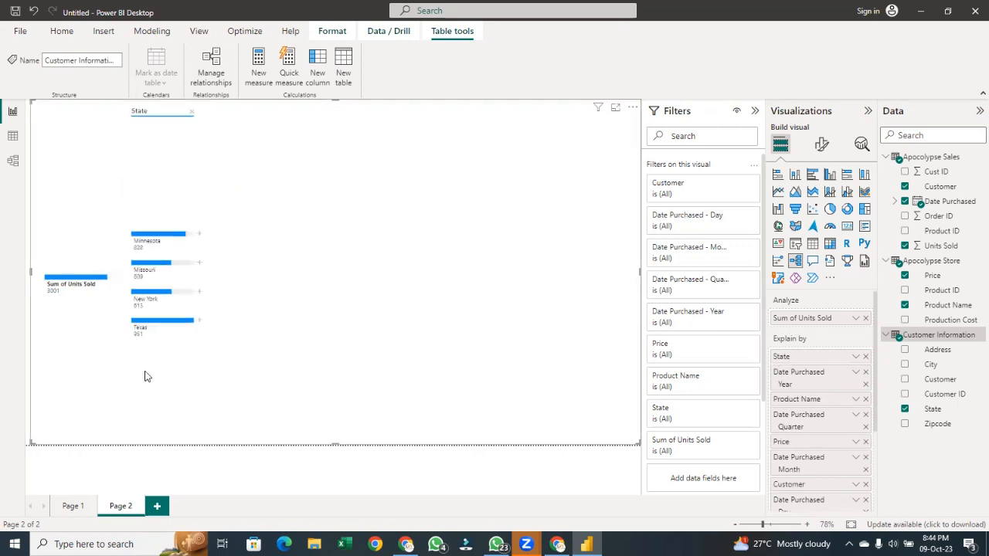
# Expand the Minnesota node by Month in the decomposition tree
pyautogui.click(198, 235)
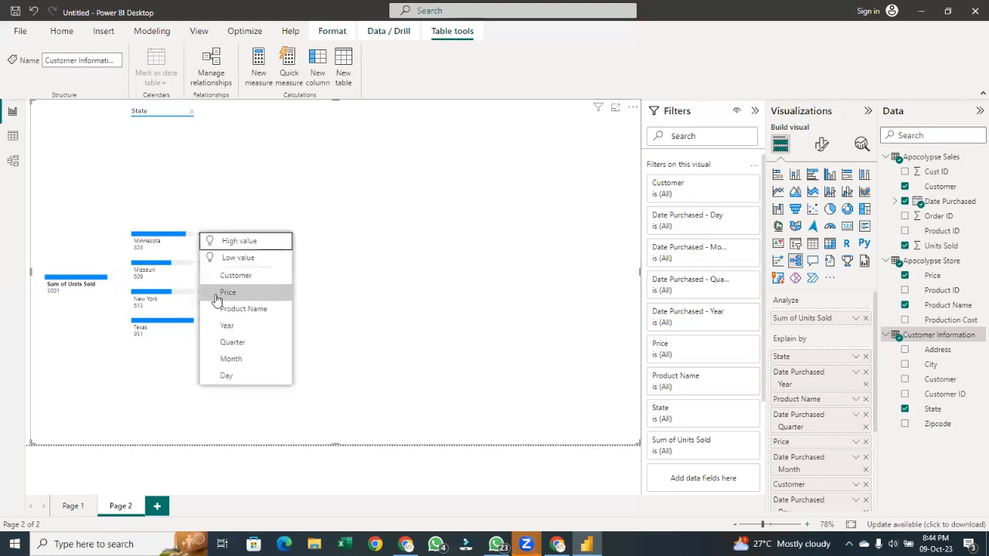
pyautogui.click(232, 358)
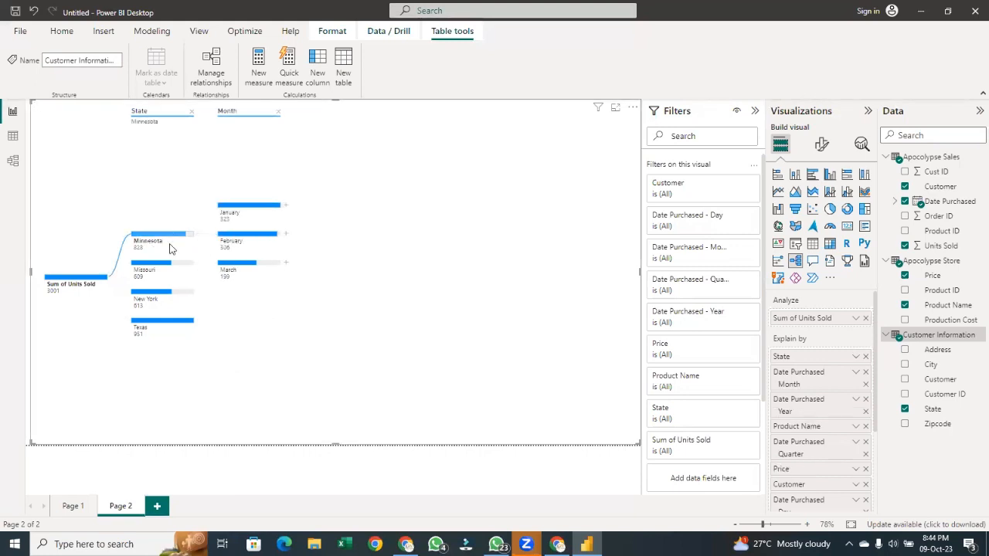
pyautogui.moveTo(250, 229)
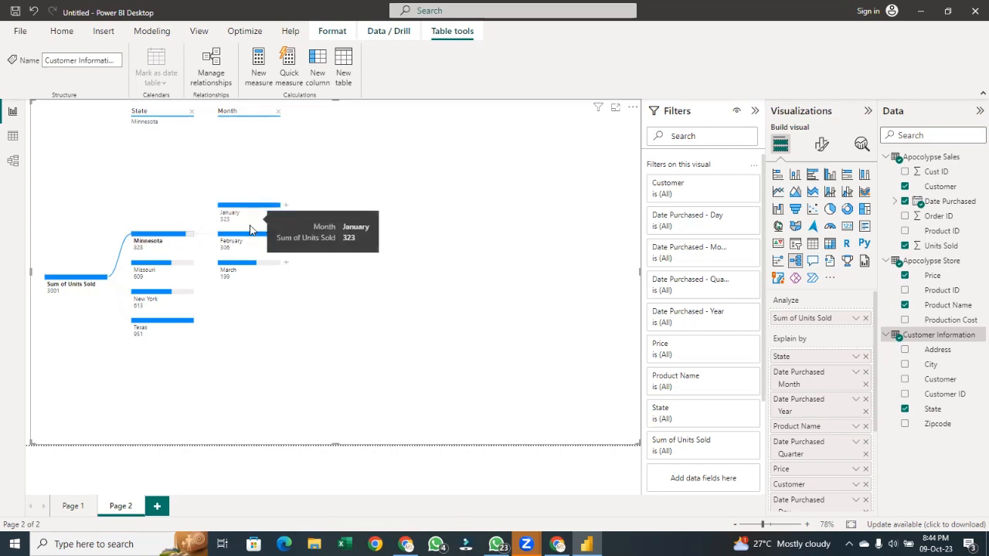
# Select the Missouri, New York and Texas nodes in turn to compare their monthly breakdowns, ending on New York
pyautogui.click(177, 270)
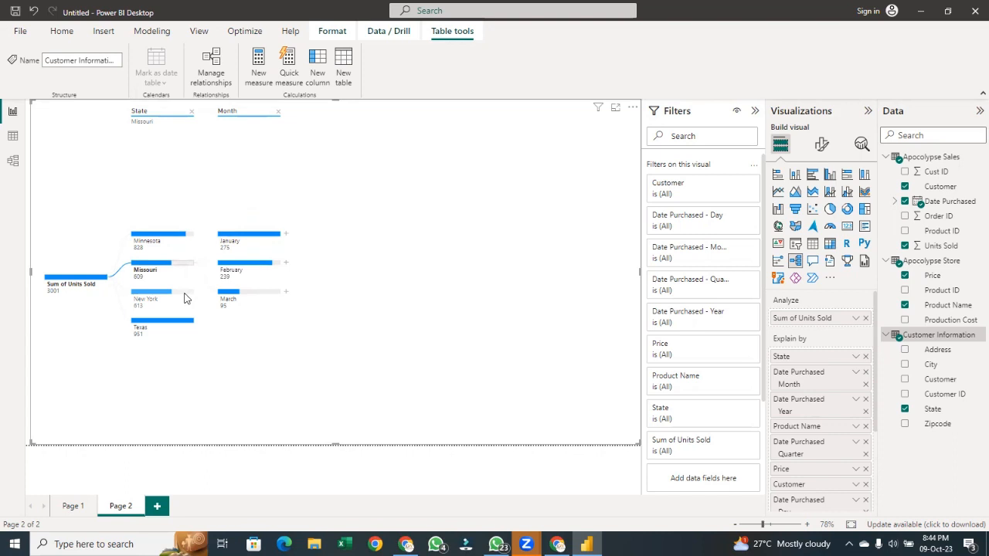
pyautogui.click(163, 292)
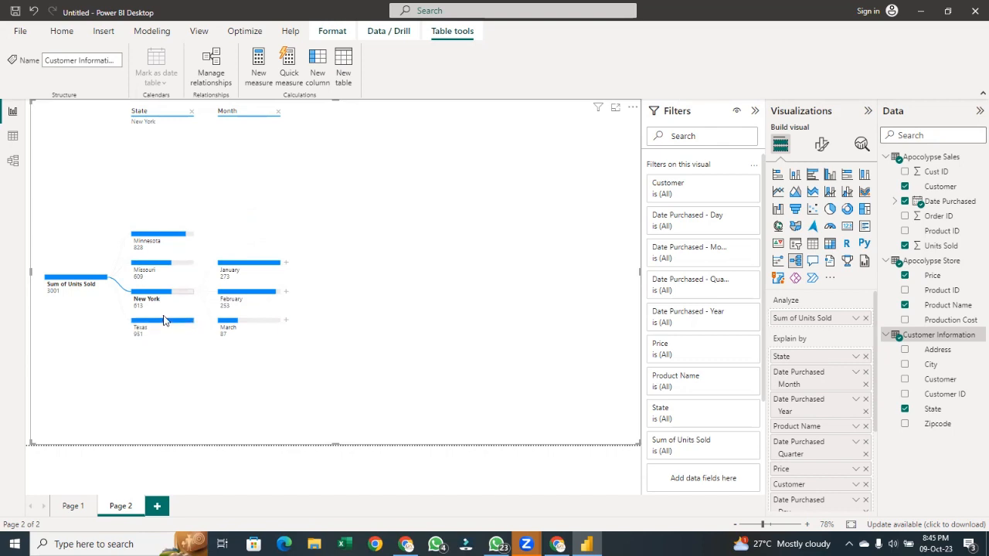
pyautogui.click(162, 321)
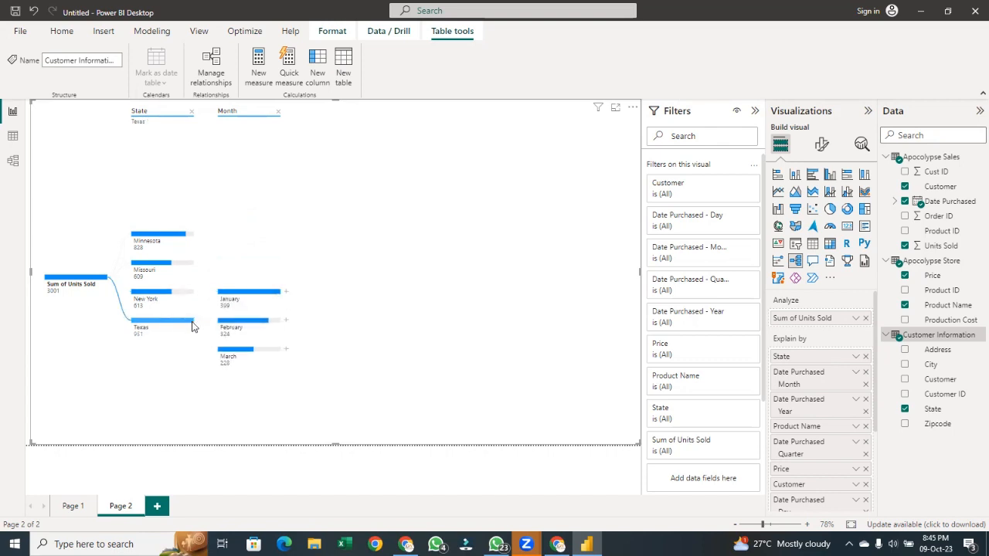
pyautogui.moveTo(195, 326)
pyautogui.moveTo(250, 327)
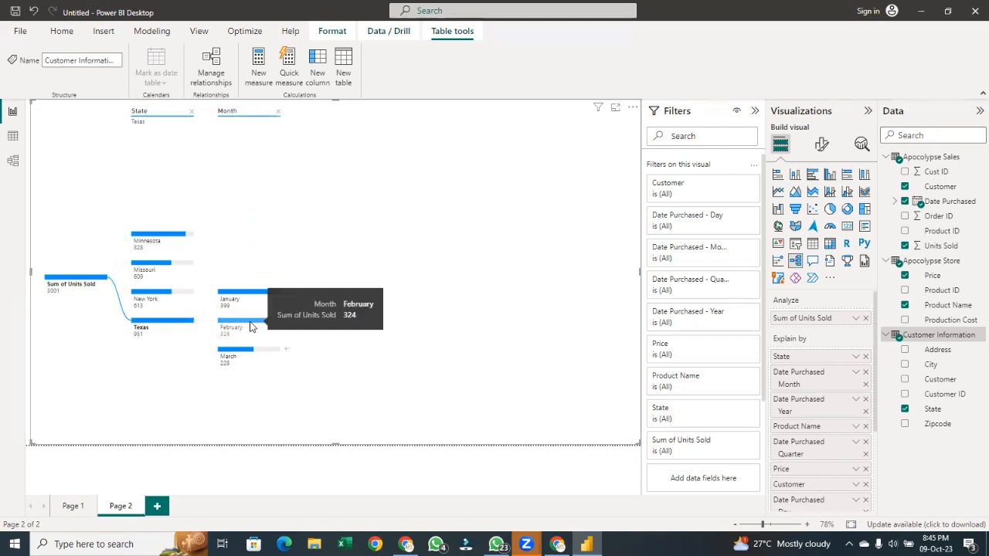
pyautogui.click(160, 295)
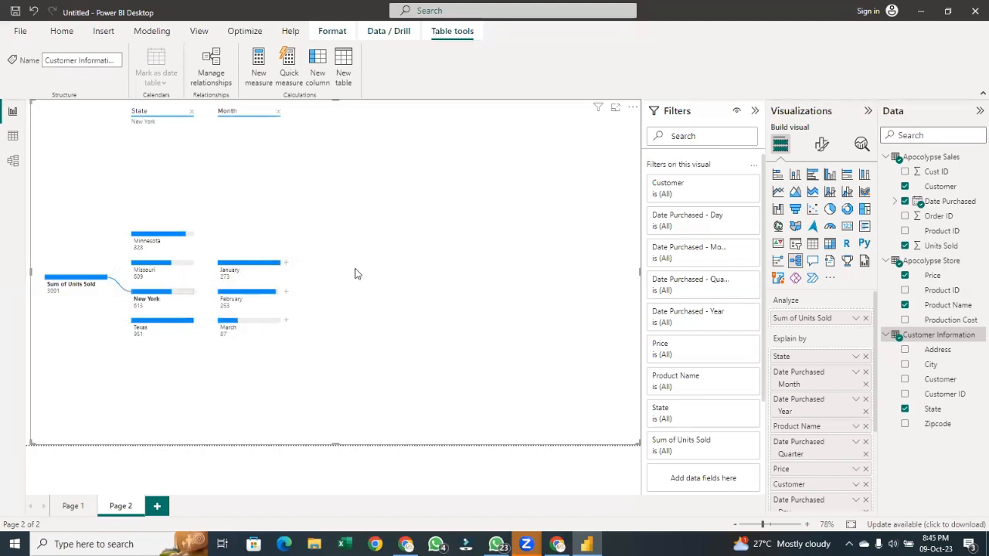
pyautogui.moveTo(251, 280)
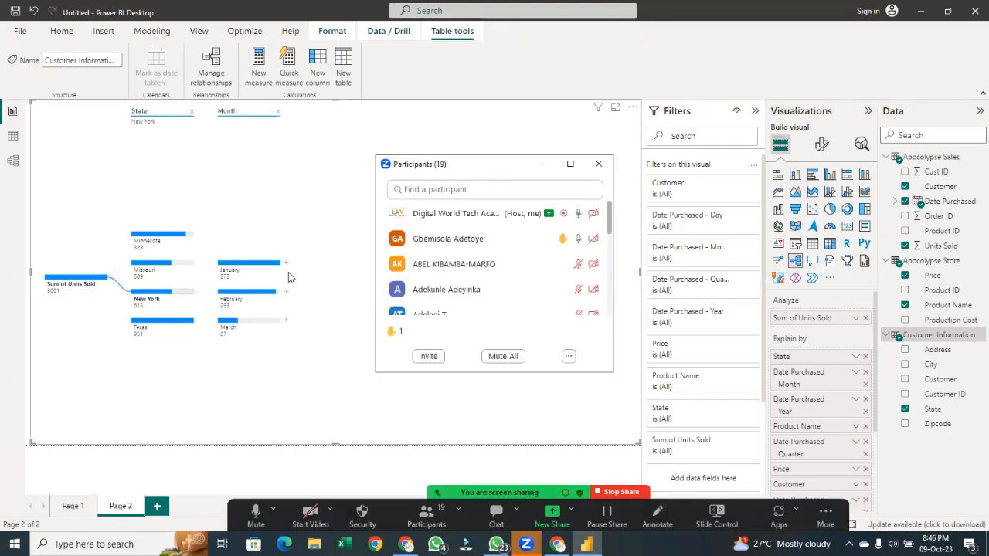
# Expand New York's January node by Price
pyautogui.press('super+plus')
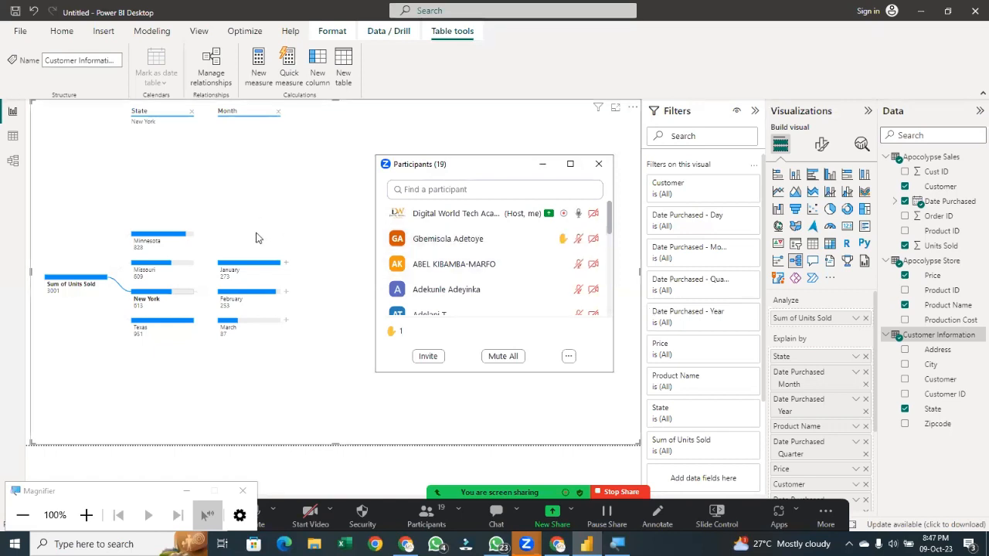
pyautogui.click(286, 264)
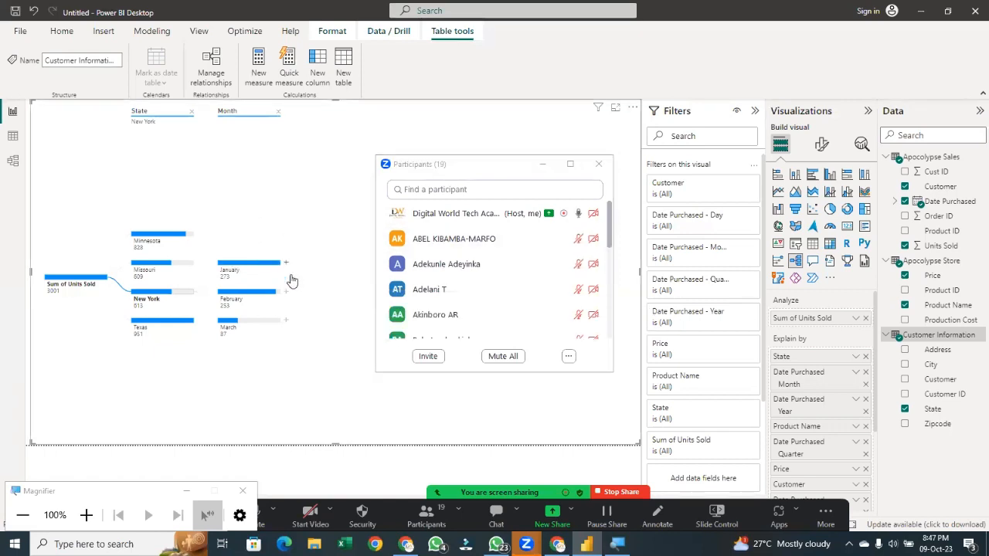
pyautogui.click(286, 264)
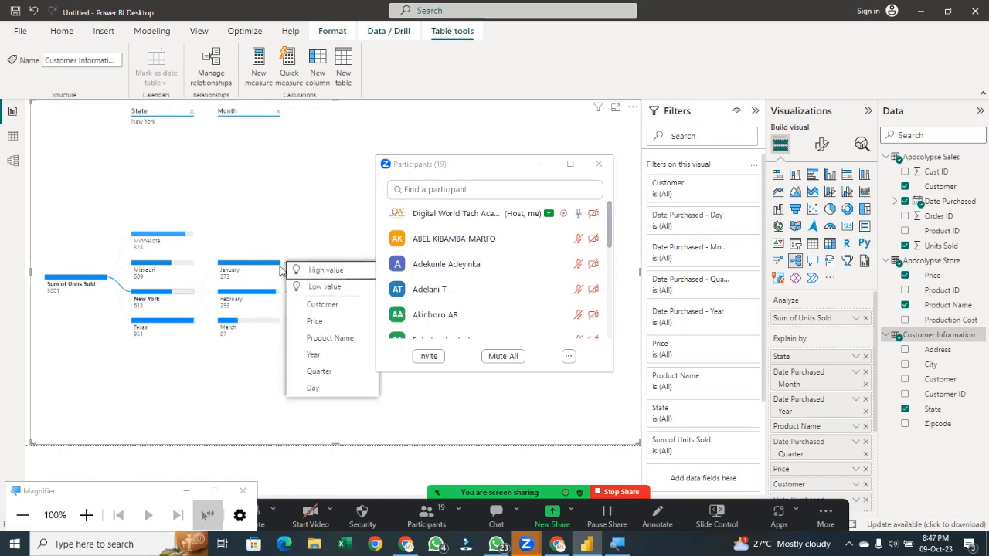
pyautogui.click(317, 322)
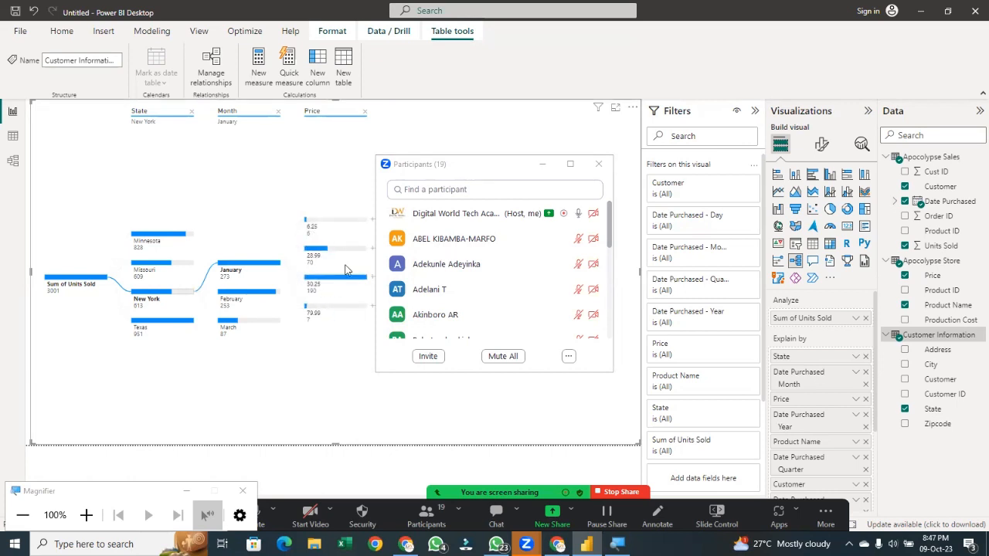
pyautogui.moveTo(320, 264)
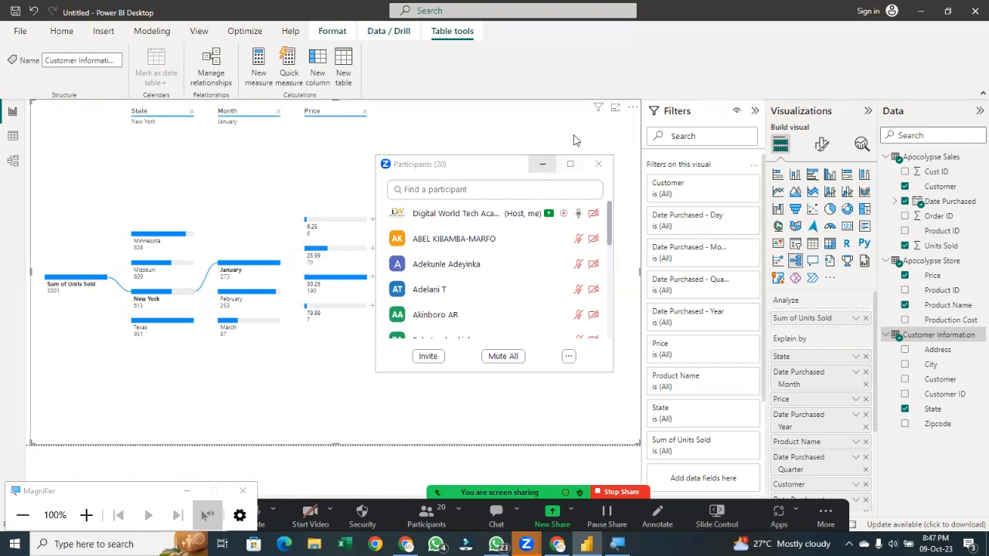
pyautogui.click(542, 163)
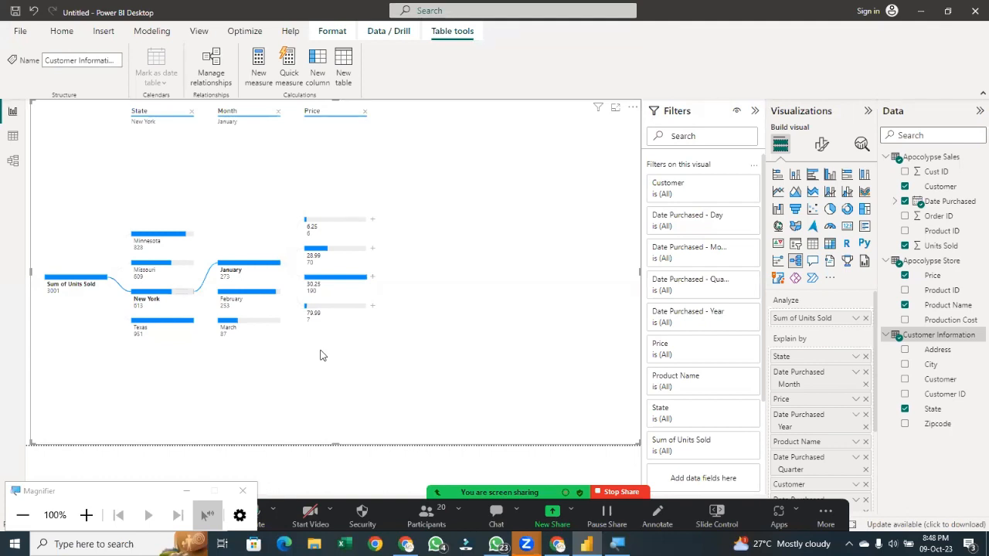
pyautogui.scroll(-2, 703, 347)
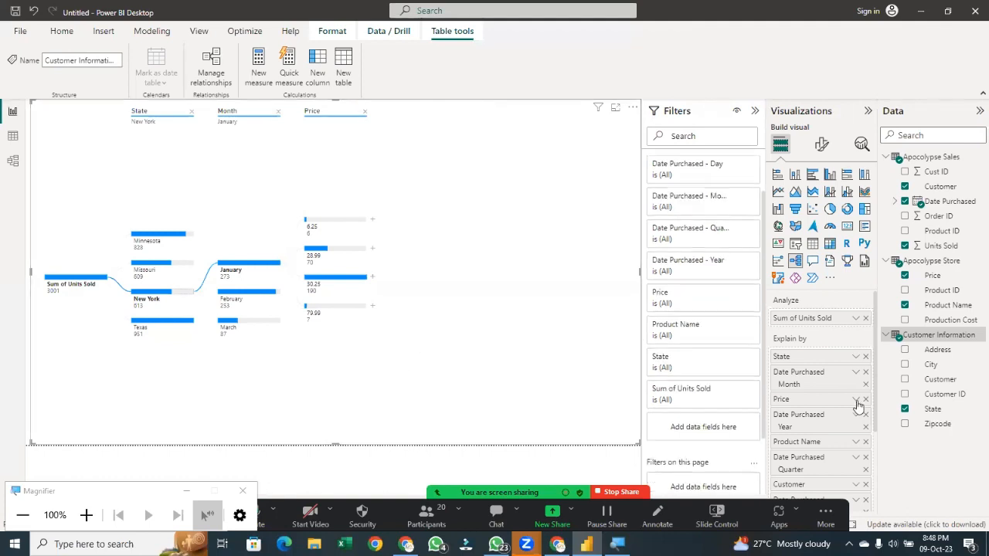
pyautogui.scroll(-2, 850, 417)
pyautogui.scroll(-1, 851, 430)
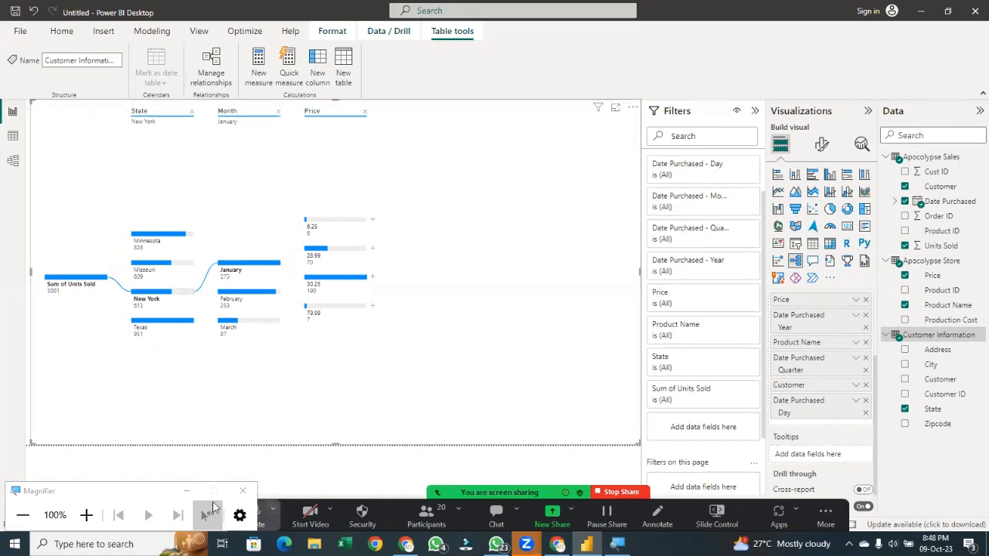
pyautogui.click(183, 493)
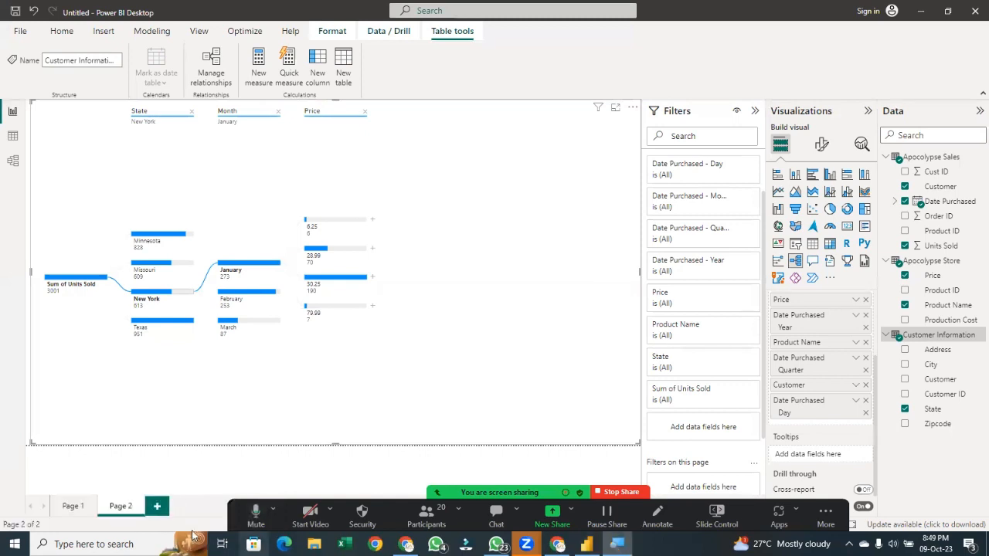
# Switch to Page 1 and add a Smart narrative visual to the report
pyautogui.click(74, 507)
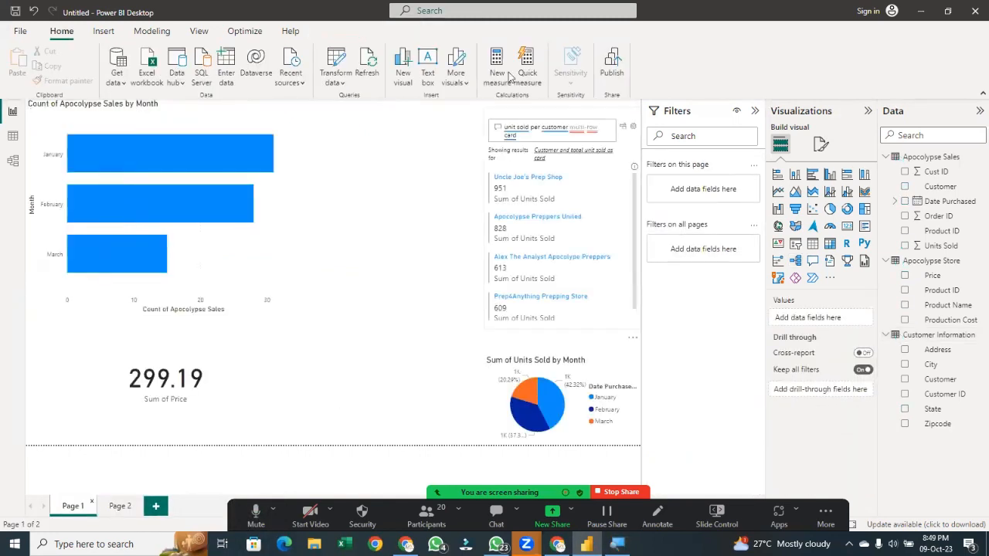
pyautogui.moveTo(238, 222)
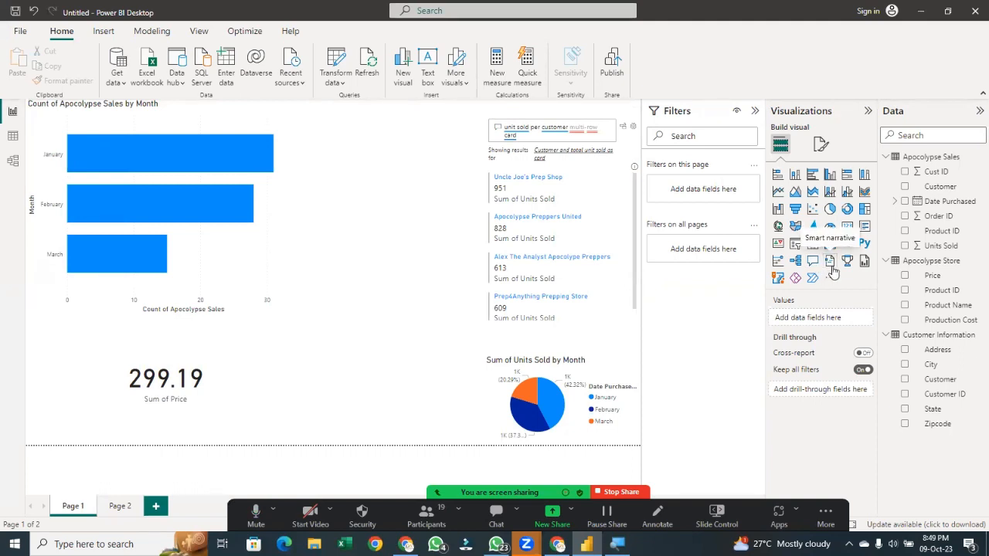
pyautogui.click(831, 262)
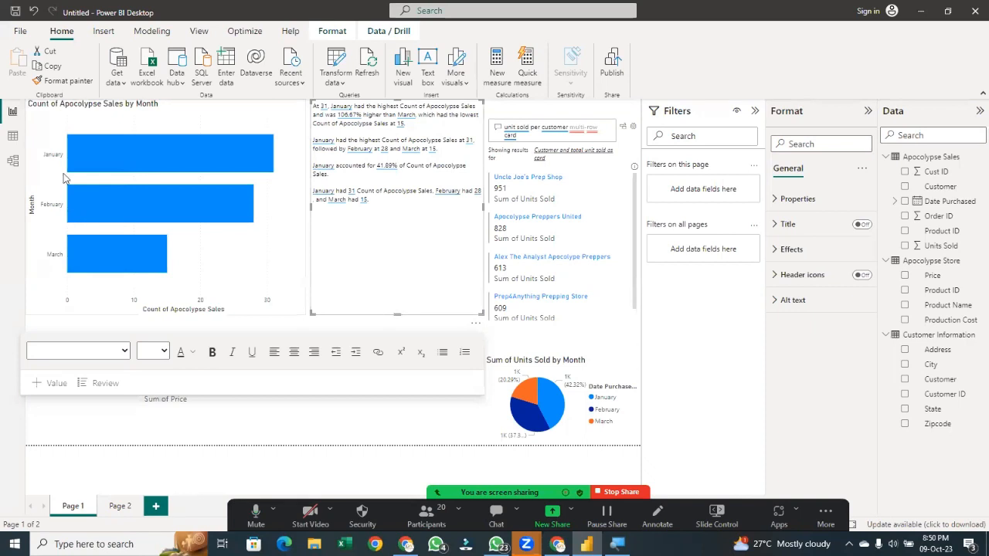
pyautogui.moveTo(137, 260)
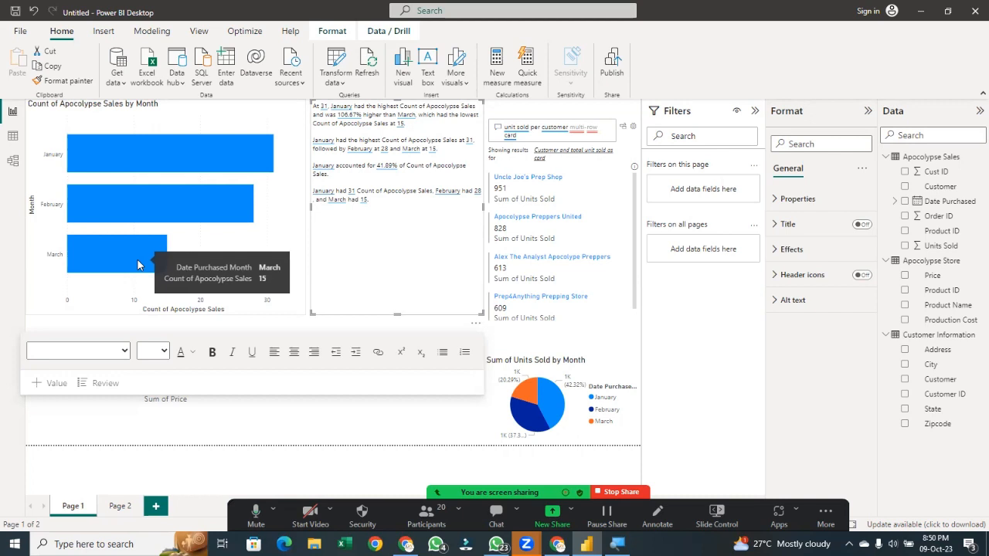
# Add a Q&A visual and ask it "unit sold per state"
pyautogui.click(382, 430)
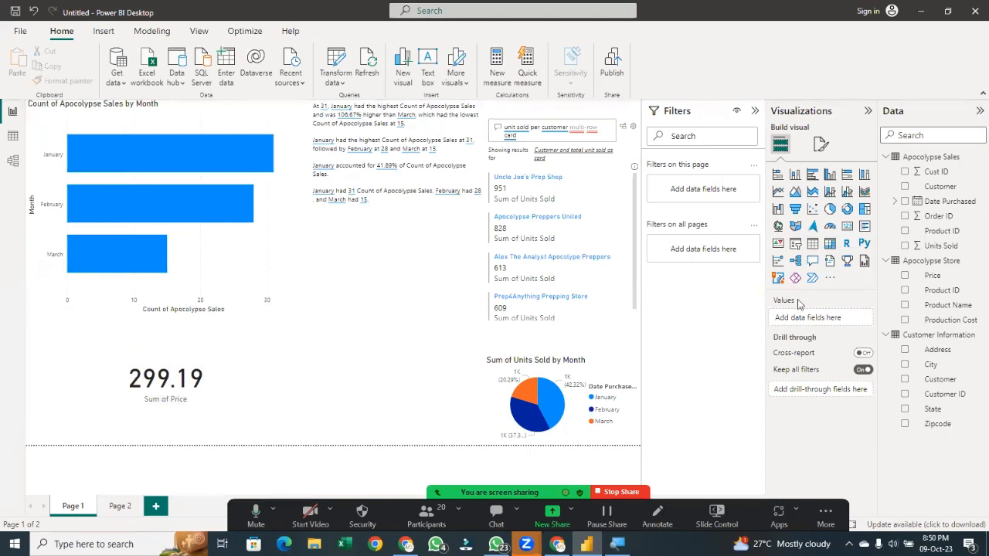
pyautogui.click(821, 263)
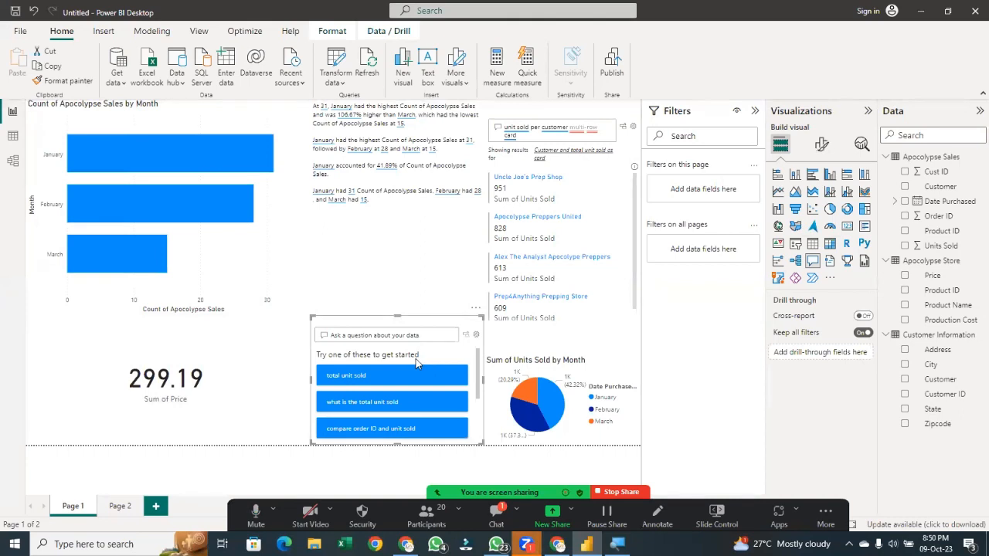
pyautogui.click(367, 334)
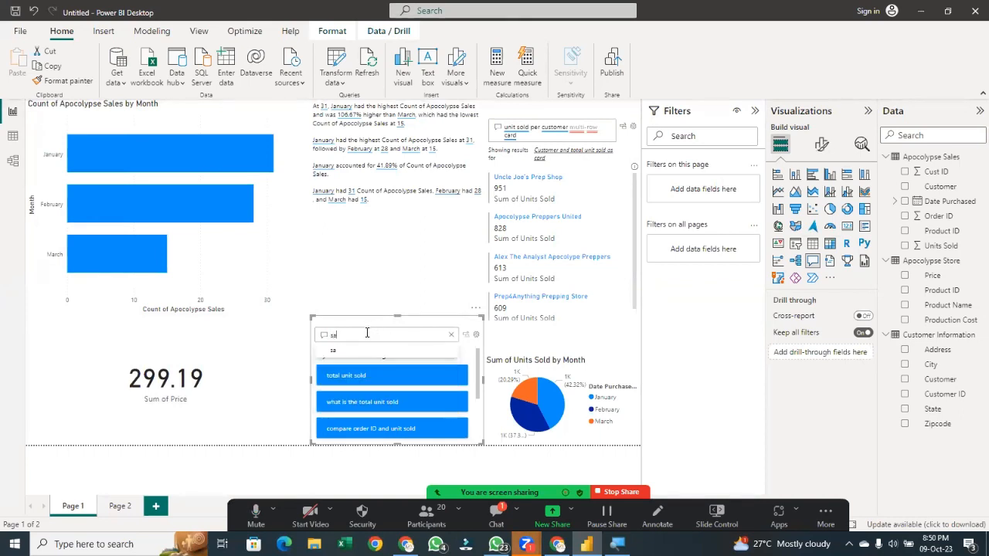
pyautogui.write('uit')
pyautogui.press('BackSpace')
pyautogui.write('nit')
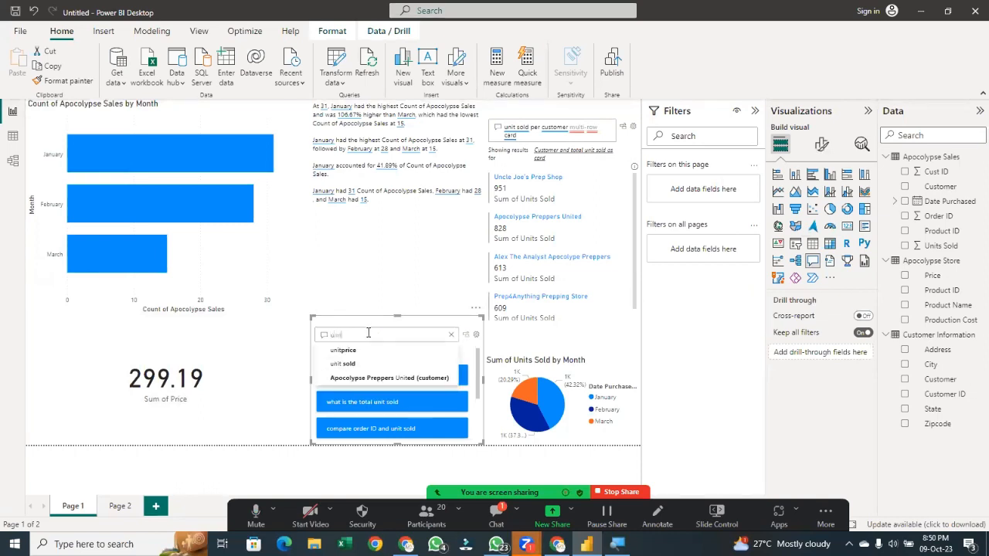
pyautogui.click(353, 363)
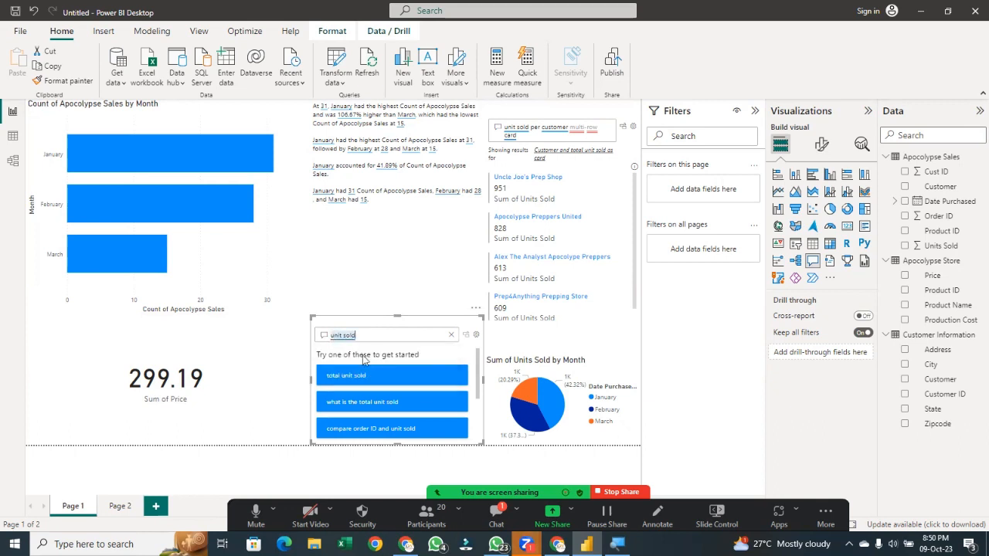
pyautogui.click(376, 339)
pyautogui.write('per s')
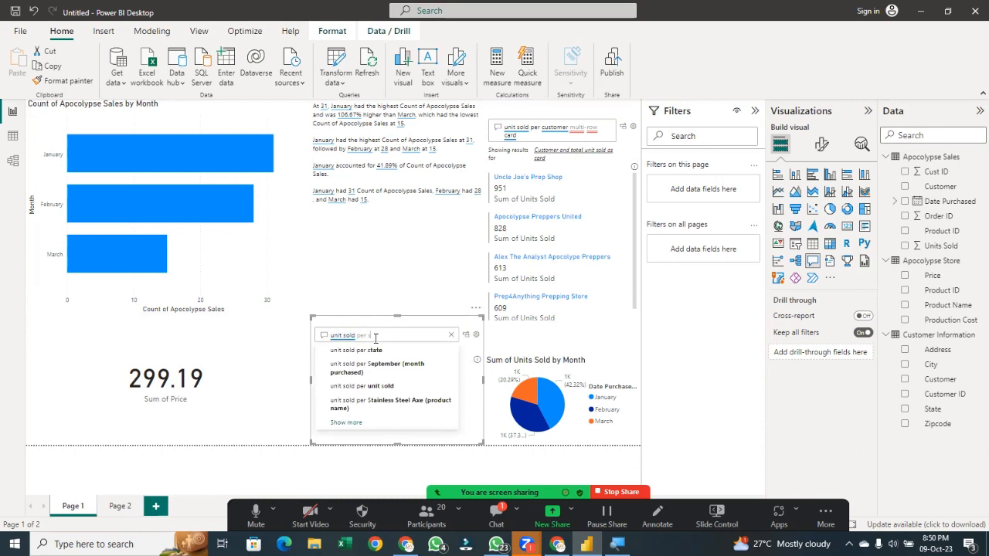
pyautogui.write('tate')
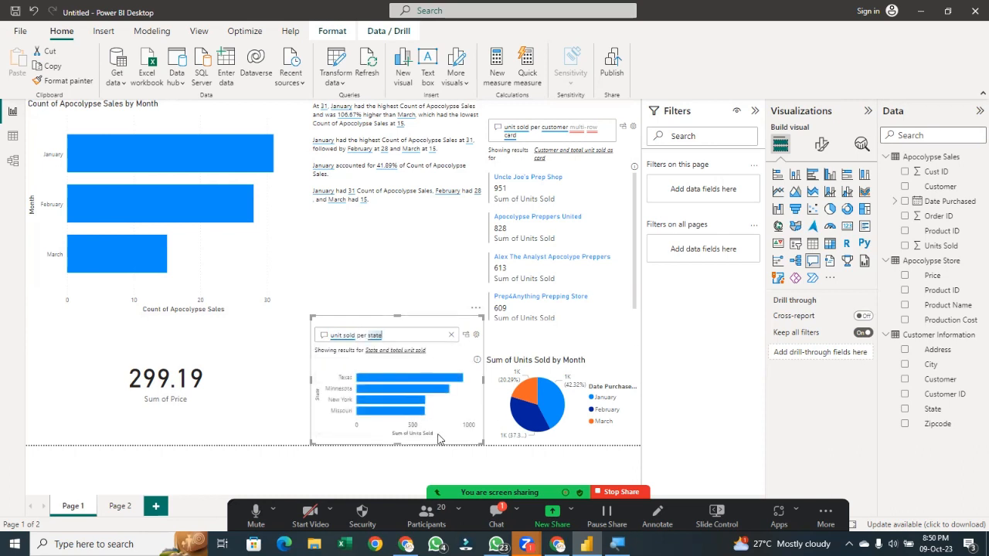
pyautogui.click(398, 286)
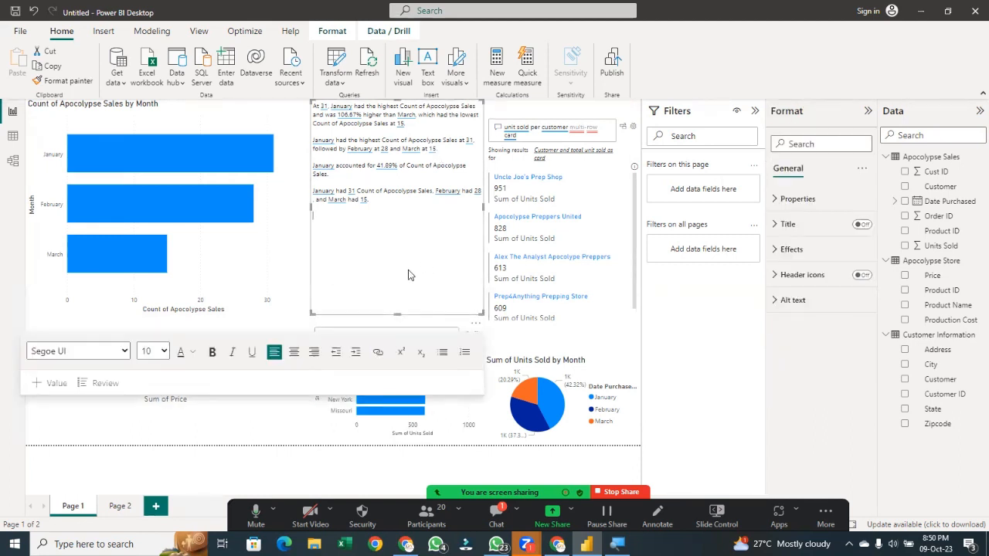
pyautogui.click(301, 228)
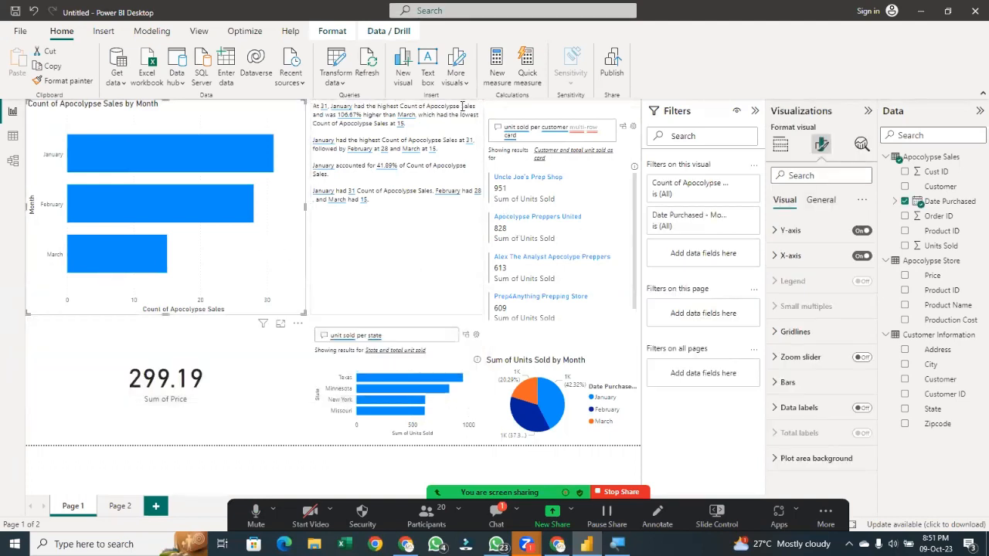
pyautogui.click(444, 237)
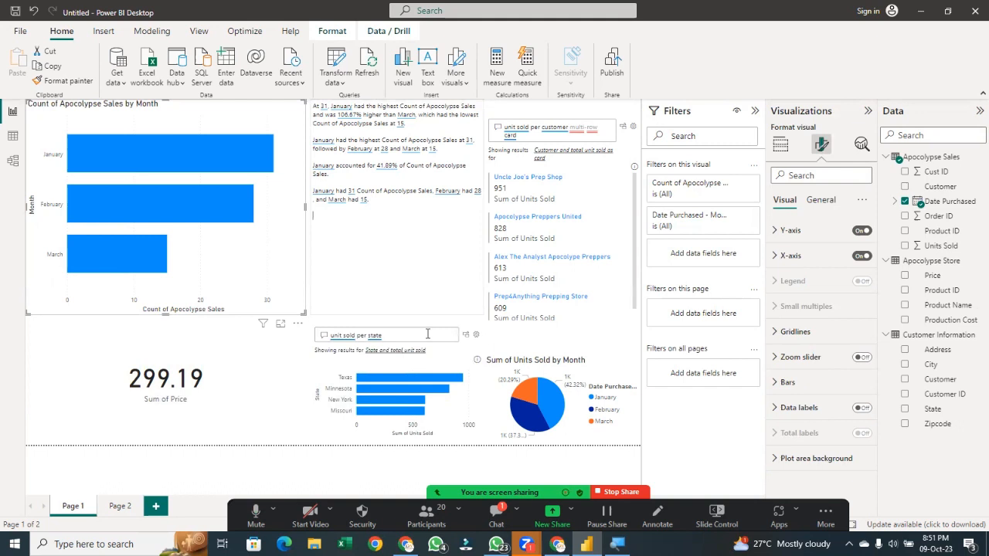
pyautogui.click(384, 451)
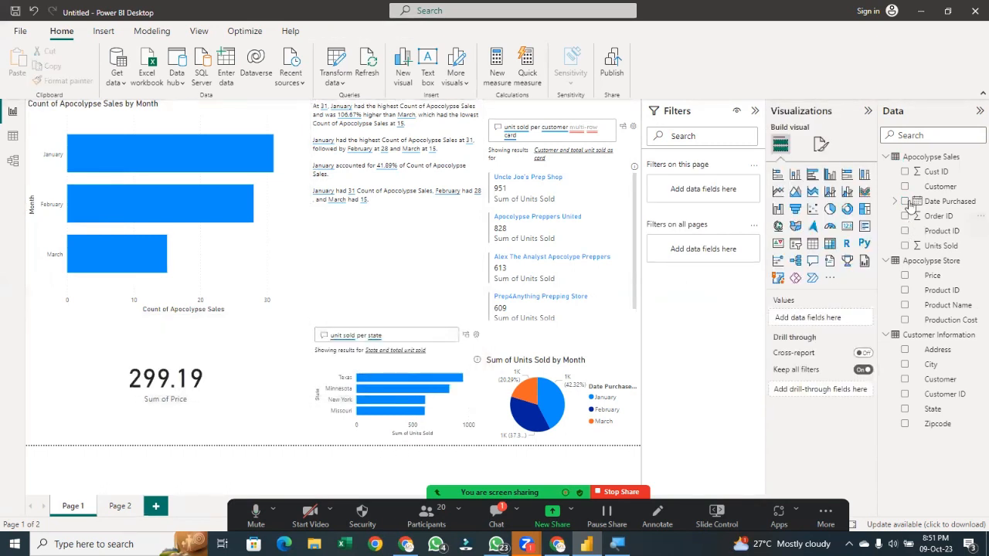
# Convert the Q&A answer into a standard bar chart of Sum of Units Sold by State
pyautogui.click(458, 398)
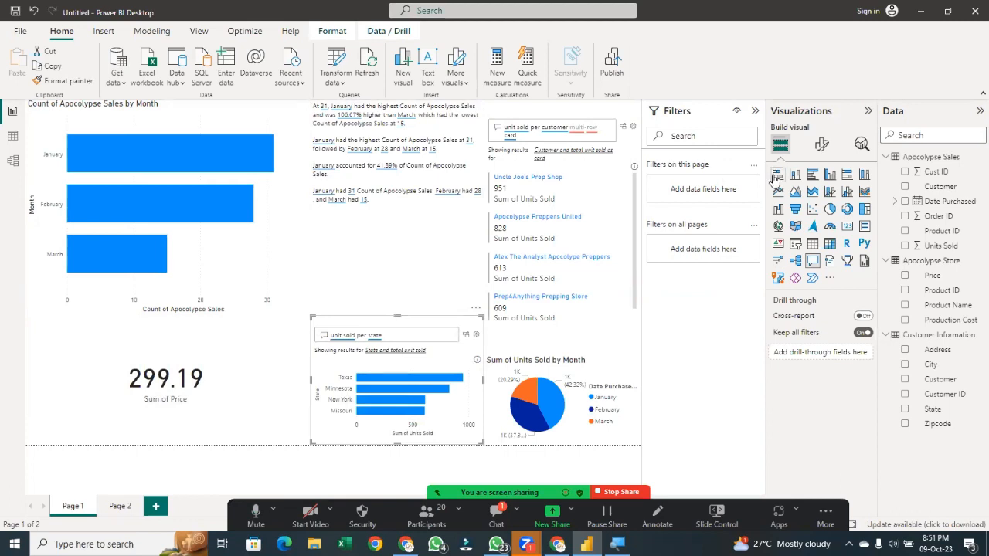
pyautogui.click(466, 335)
pyautogui.click(404, 270)
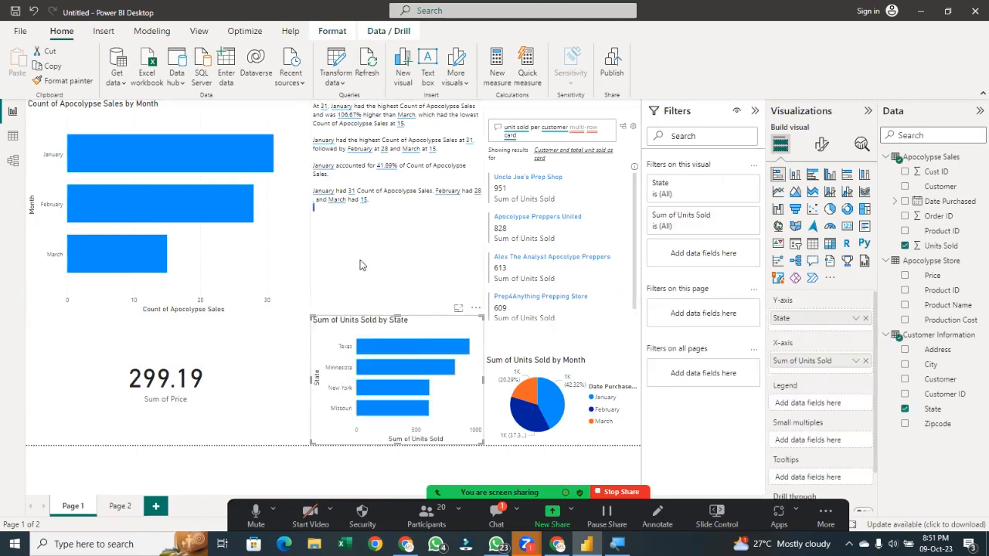
pyautogui.click(291, 252)
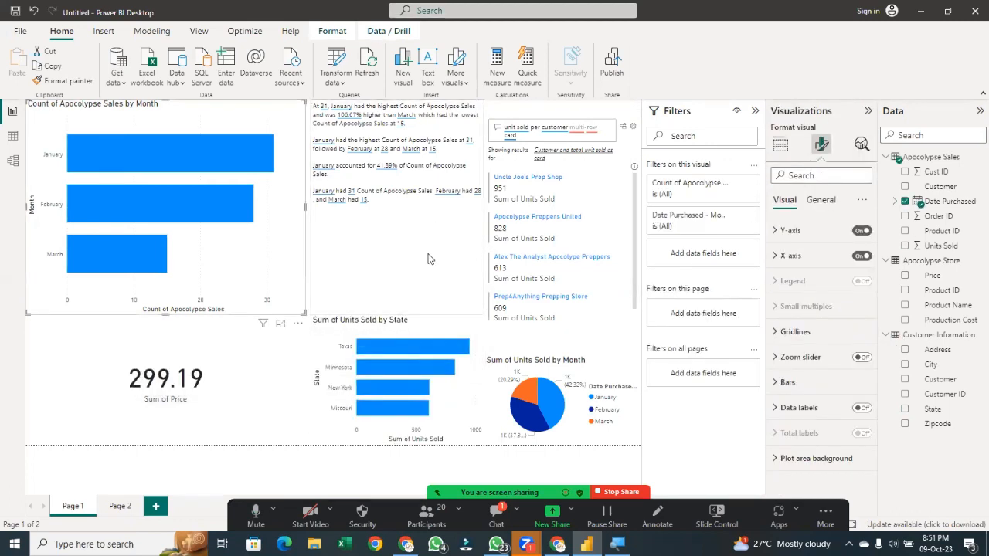
pyautogui.press('Delete')
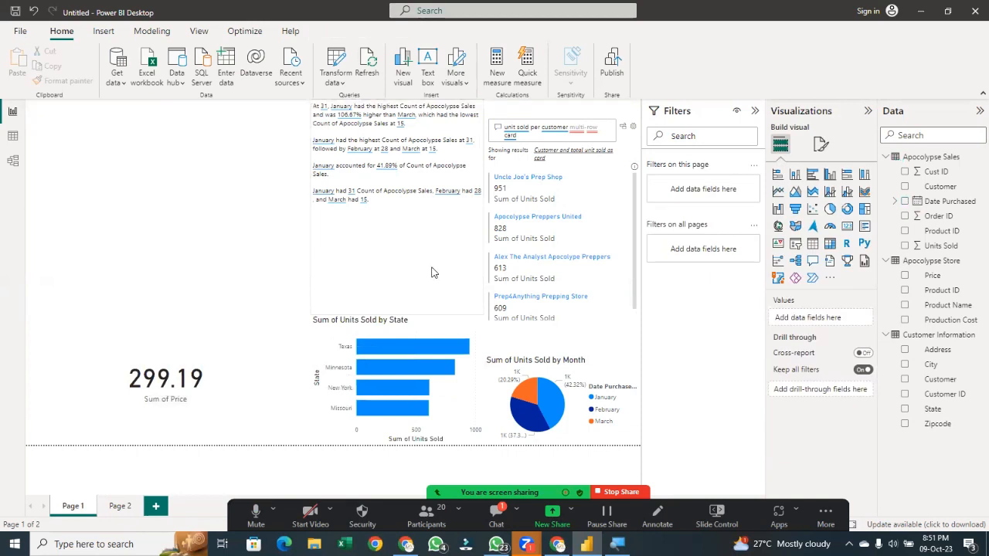
pyautogui.hotkey('ctrl', 'z')
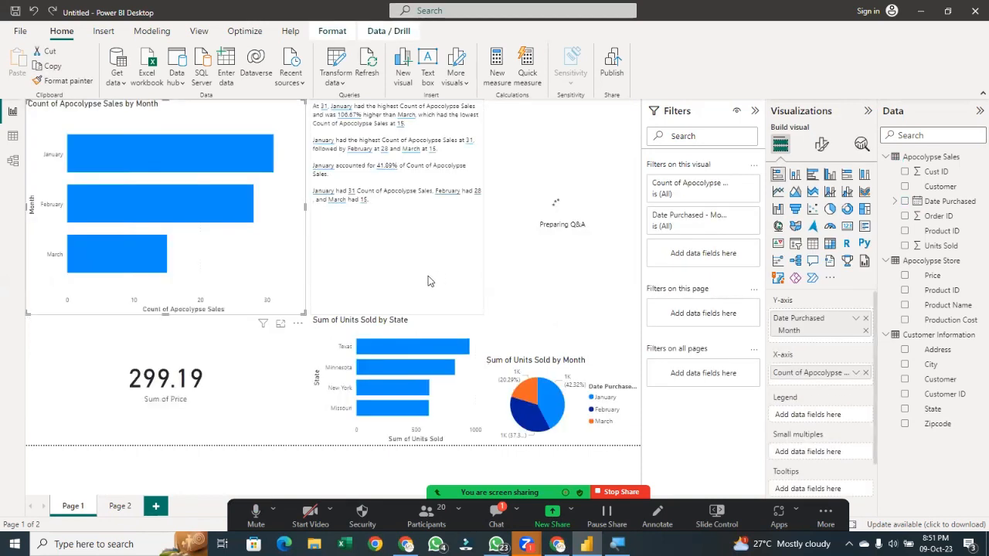
# Move the month smart narrative slightly lower beside the Count of Apocolypse Sales by Month chart
pyautogui.click(426, 279)
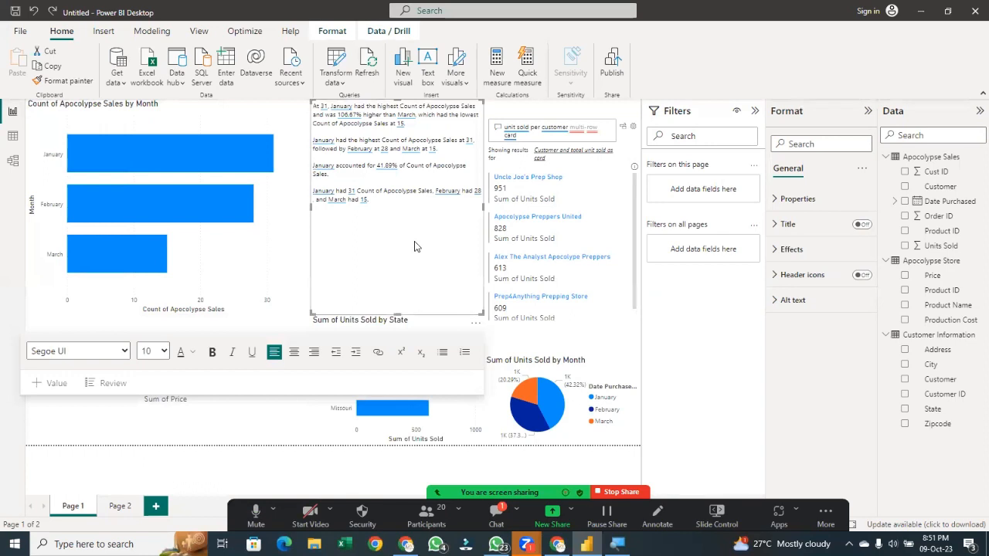
pyautogui.click(690, 310)
pyautogui.click(477, 310)
pyautogui.click(547, 113)
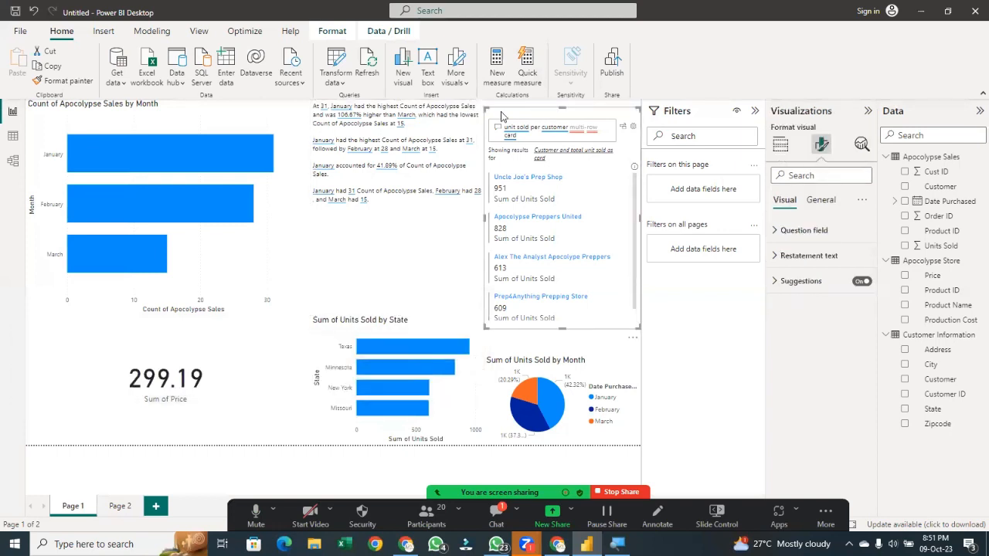
pyautogui.click(478, 111)
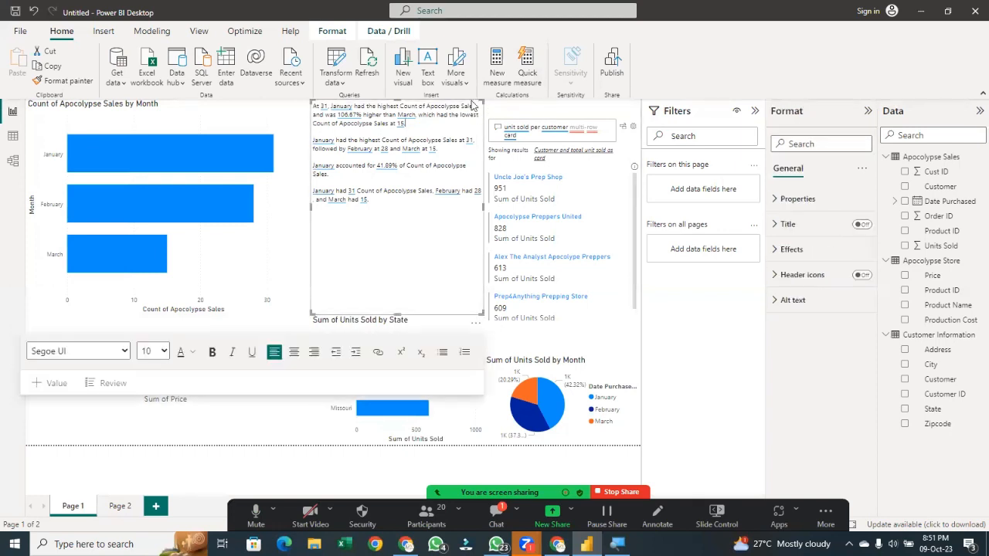
pyautogui.moveTo(472, 104); pyautogui.dragTo(467, 144)
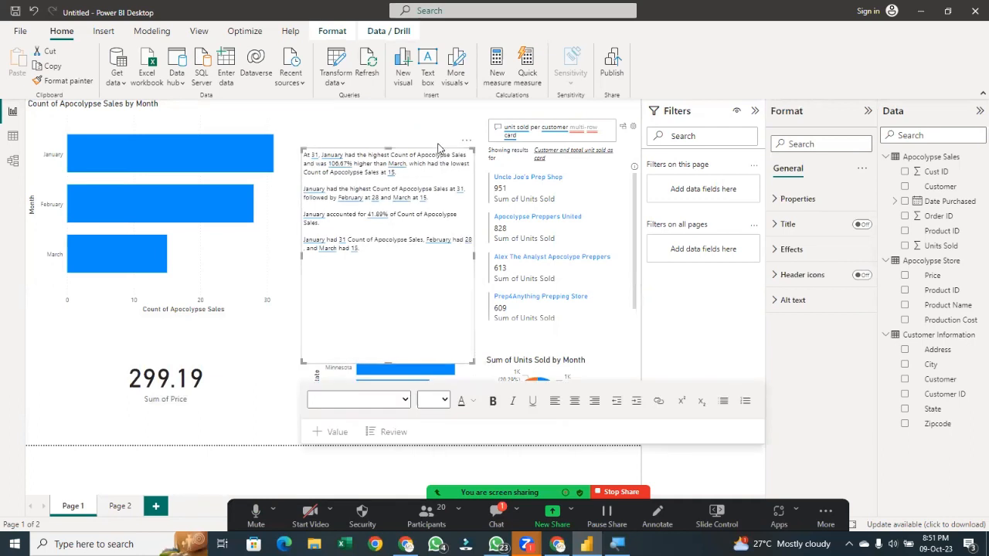
pyautogui.click(466, 144)
pyautogui.click(487, 153)
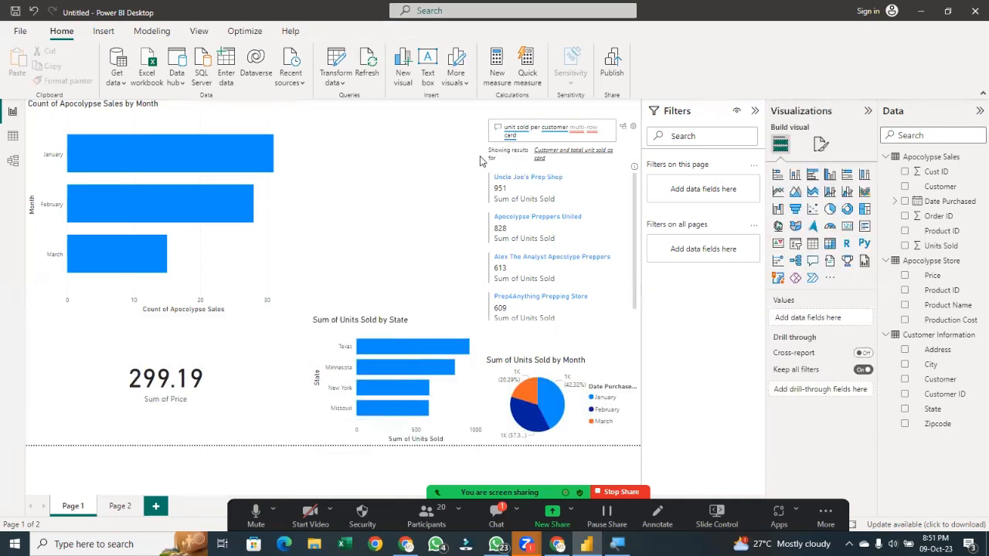
# Try converting the Sum of Units Sold by State bar chart into a smart narrative, then undo the conversion
pyautogui.click(830, 260)
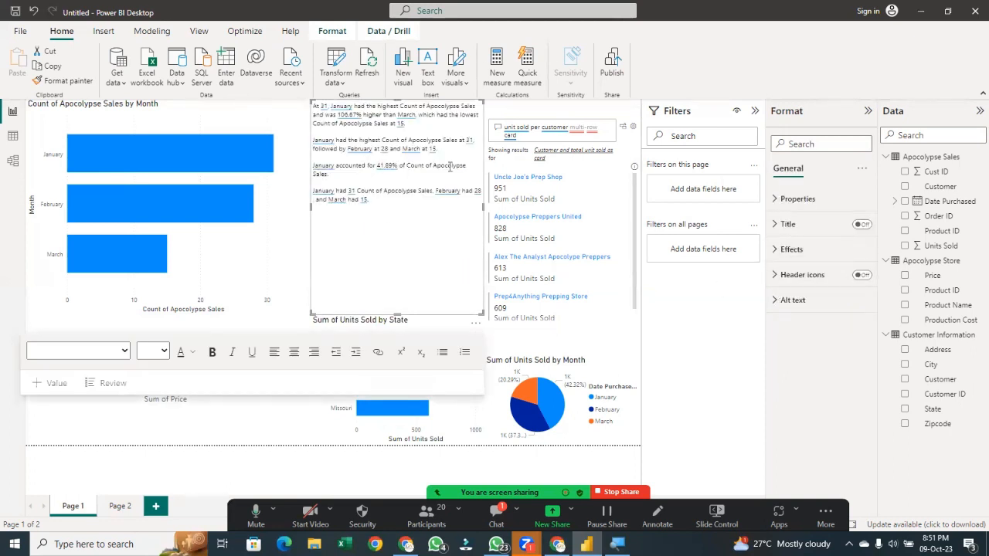
pyautogui.click(446, 440)
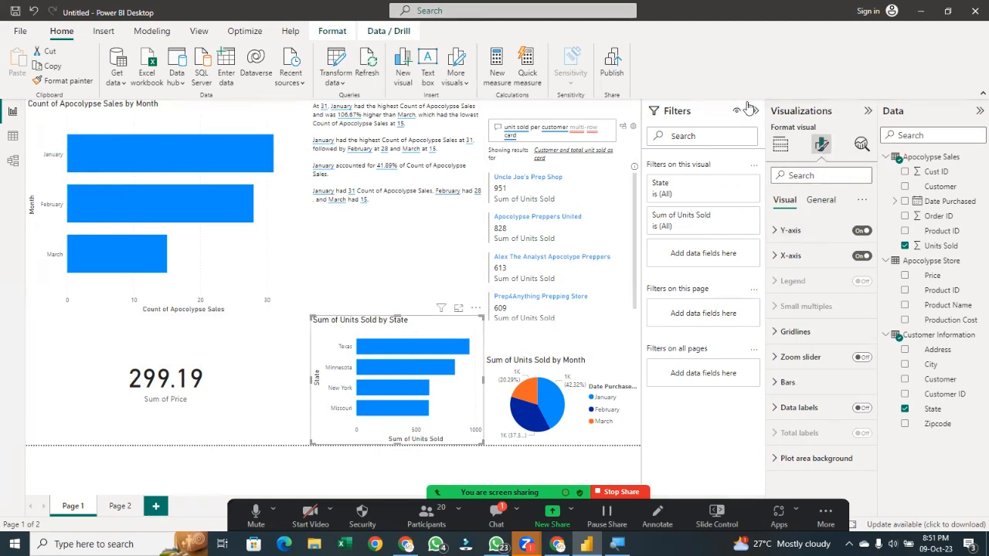
pyautogui.click(780, 145)
pyautogui.click(813, 243)
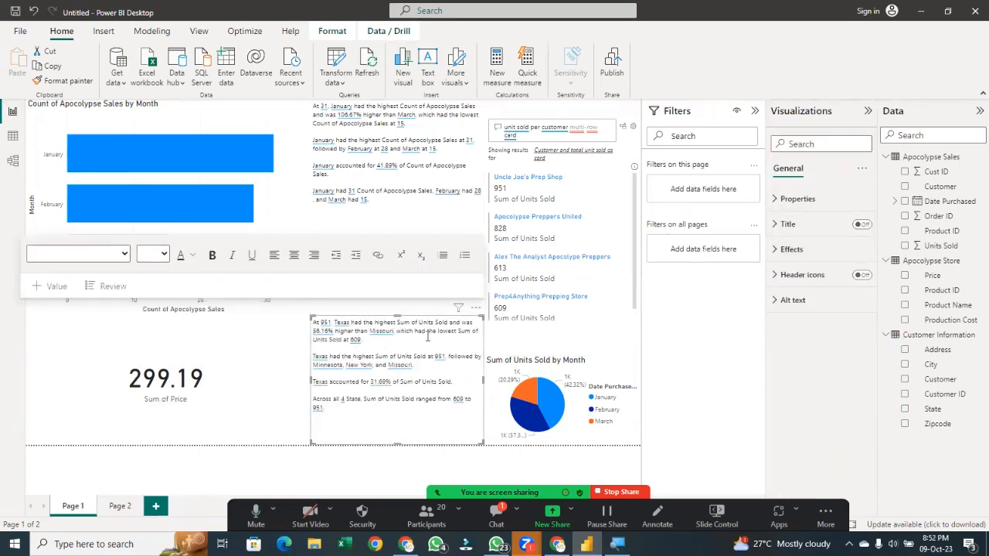
pyautogui.click(281, 340)
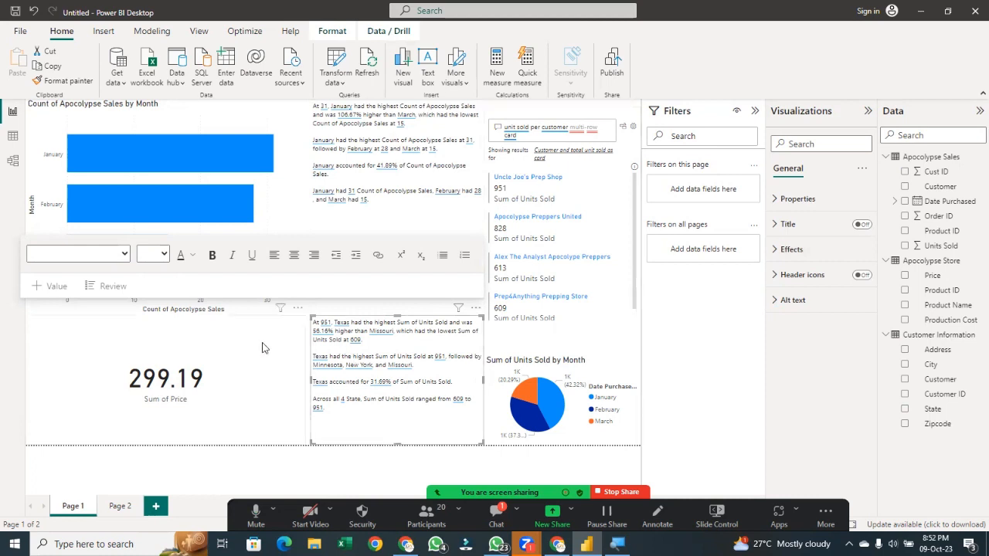
pyautogui.click(444, 338)
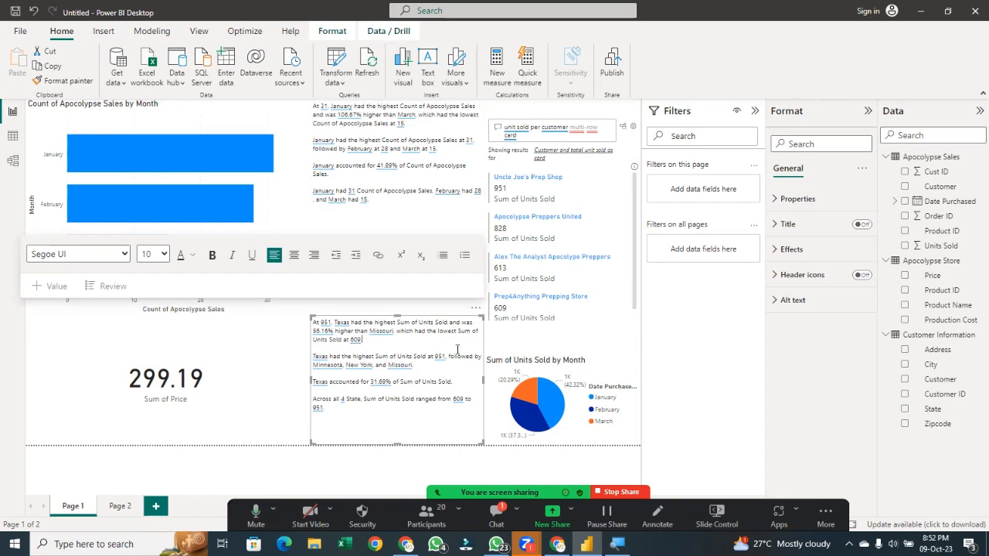
pyautogui.click(719, 357)
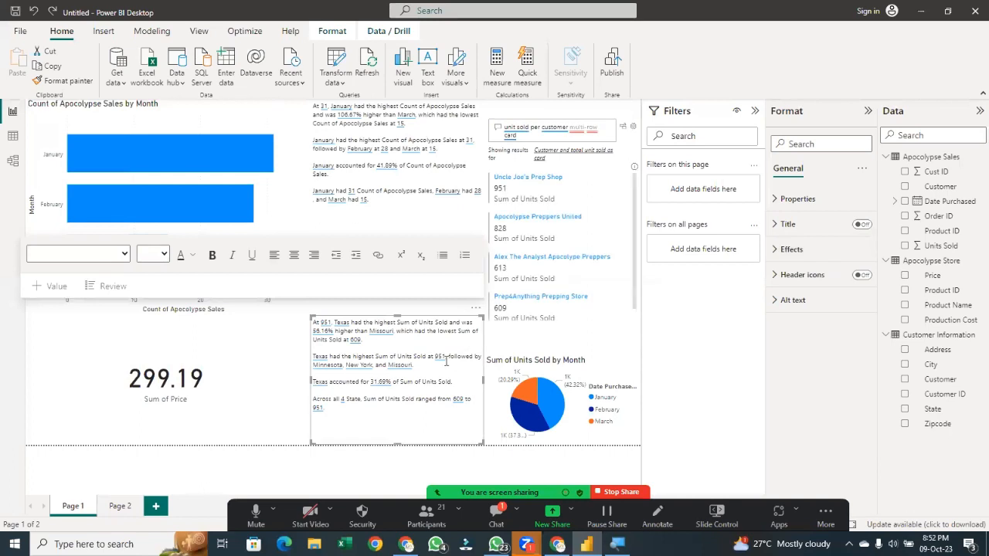
pyautogui.hotkey('ctrl', 'z')
pyautogui.hotkey('ctrl', 'z')
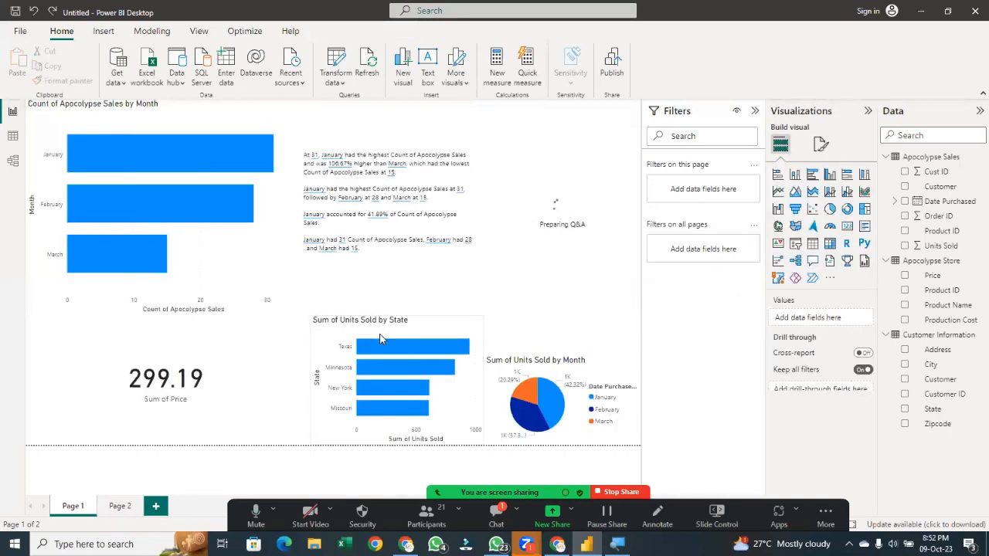
# Shorten the month smart narrative by raising its lower edge
pyautogui.click(380, 334)
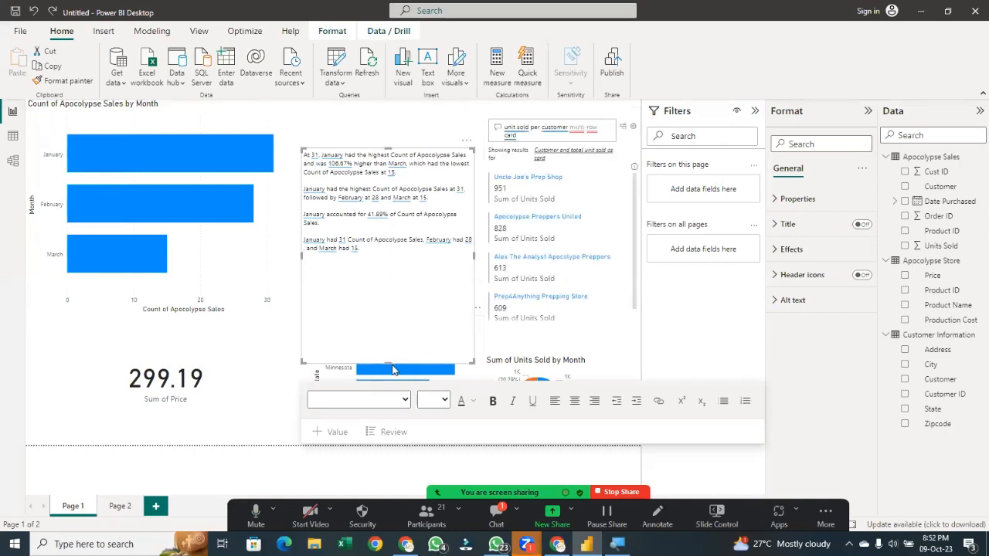
pyautogui.moveTo(393, 374)
pyautogui.moveTo(389, 363); pyautogui.dragTo(425, 275)
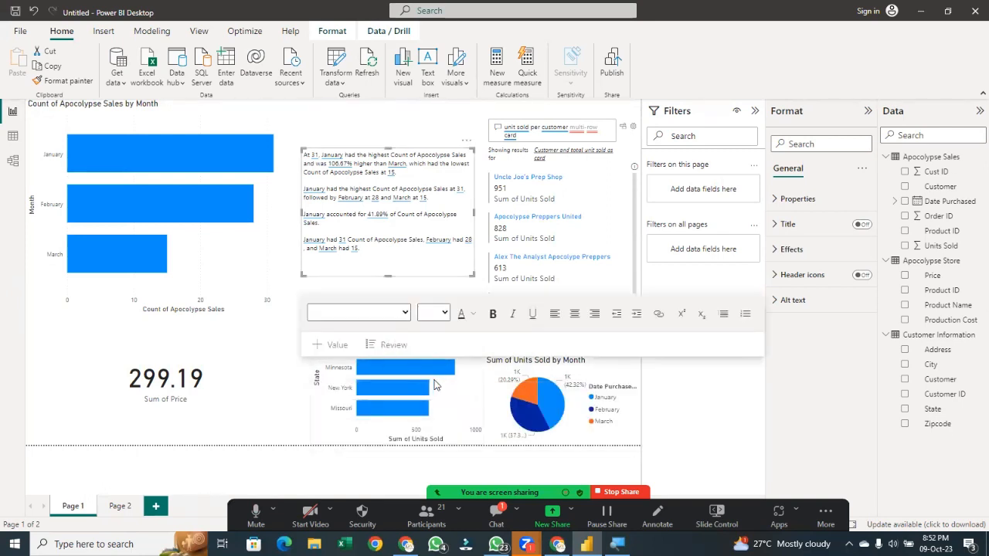
# Copy and paste the Sum of Units Sold by State chart, then turn the copy into a smart narrative
pyautogui.click(464, 390)
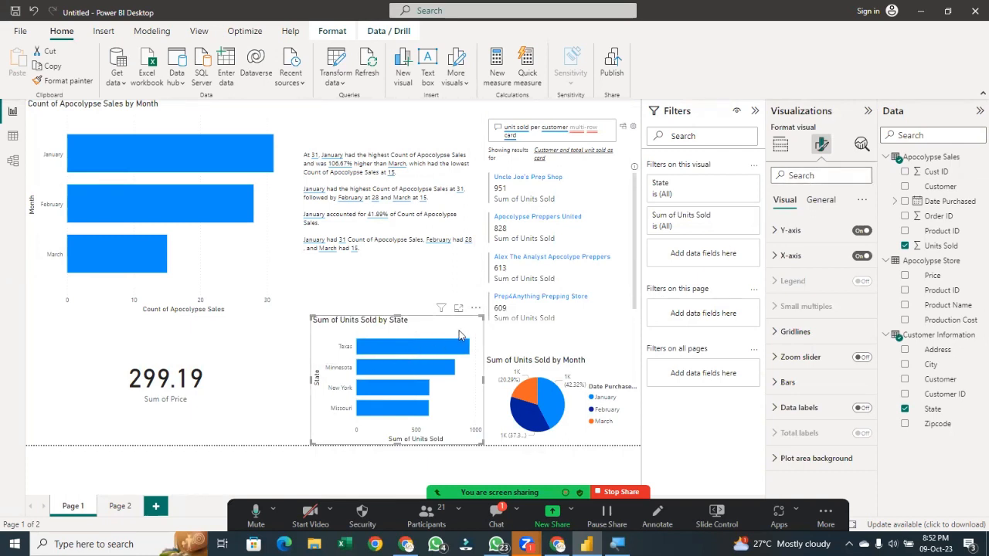
pyautogui.hotkey('ctrl', 'c')
pyautogui.hotkey('ctrl', 'v')
pyautogui.moveTo(456, 338); pyautogui.dragTo(382, 241)
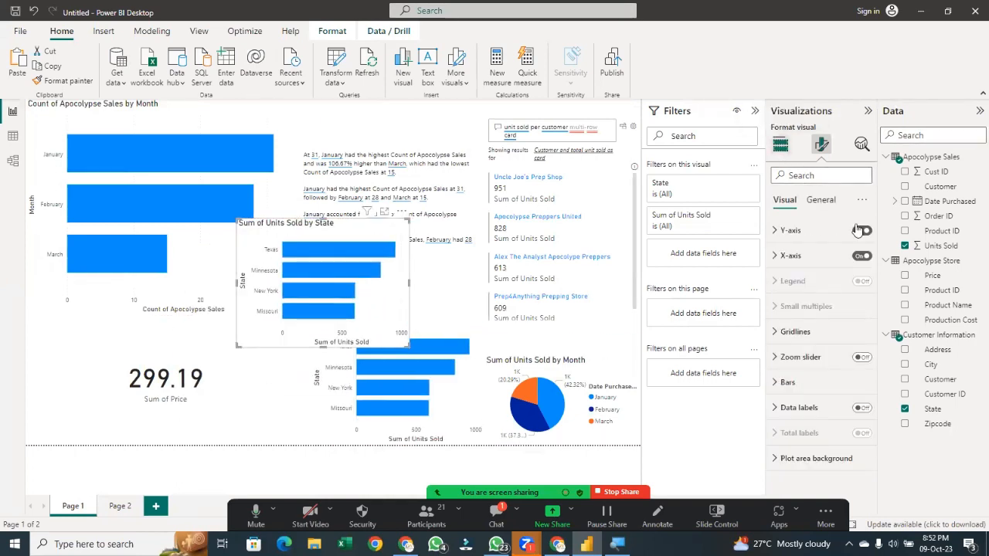
pyautogui.click(833, 261)
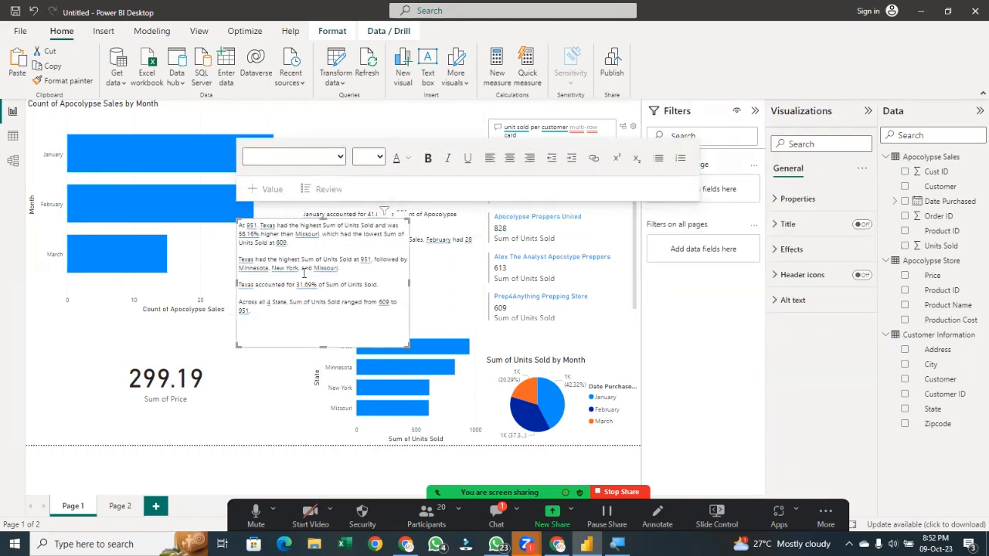
# Examine the state narrative's text and its automatically generated 609 value, then save the value
pyautogui.click(336, 321)
pyautogui.moveTo(326, 234); pyautogui.dragTo(328, 241)
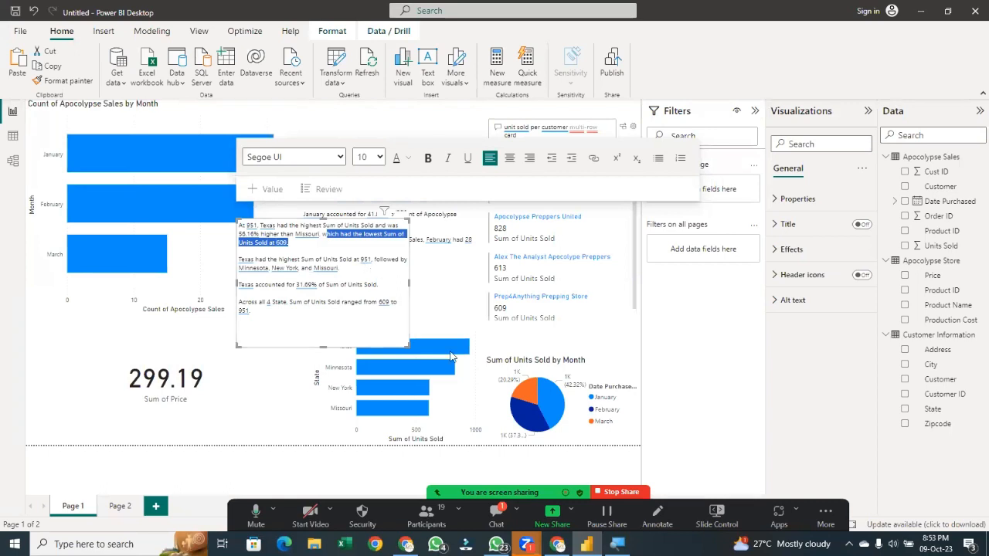
pyautogui.moveTo(385, 335); pyautogui.dragTo(426, 222)
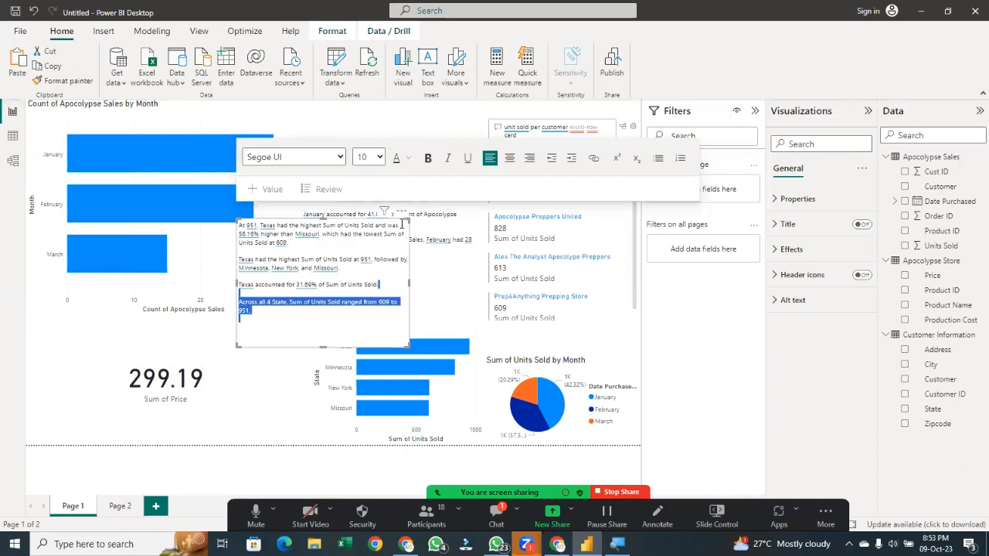
pyautogui.click(389, 226)
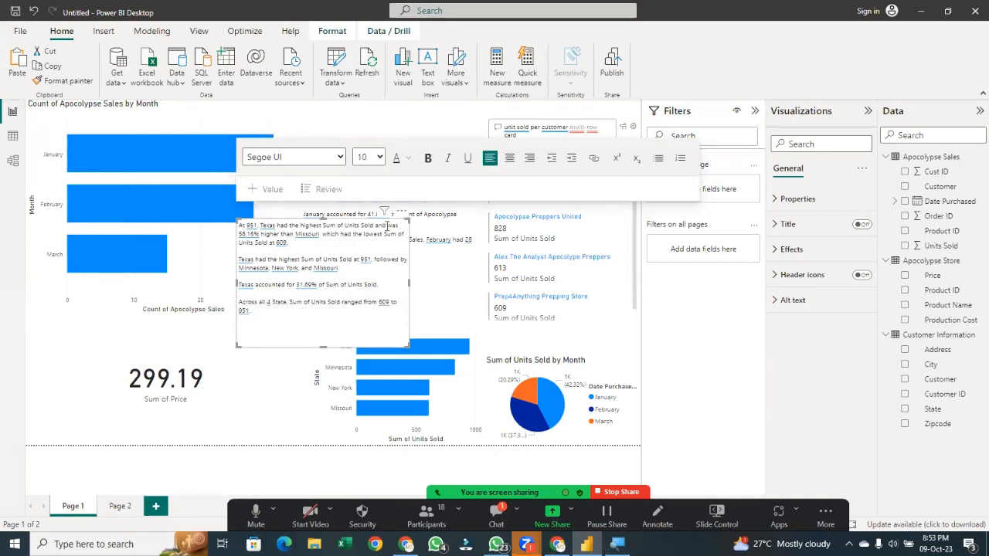
pyautogui.click(394, 217)
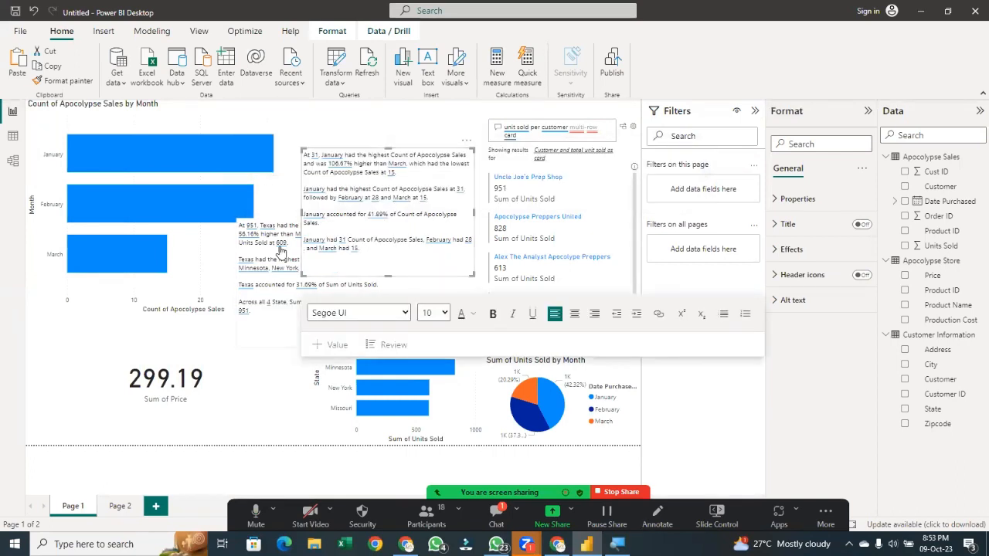
pyautogui.click(332, 345)
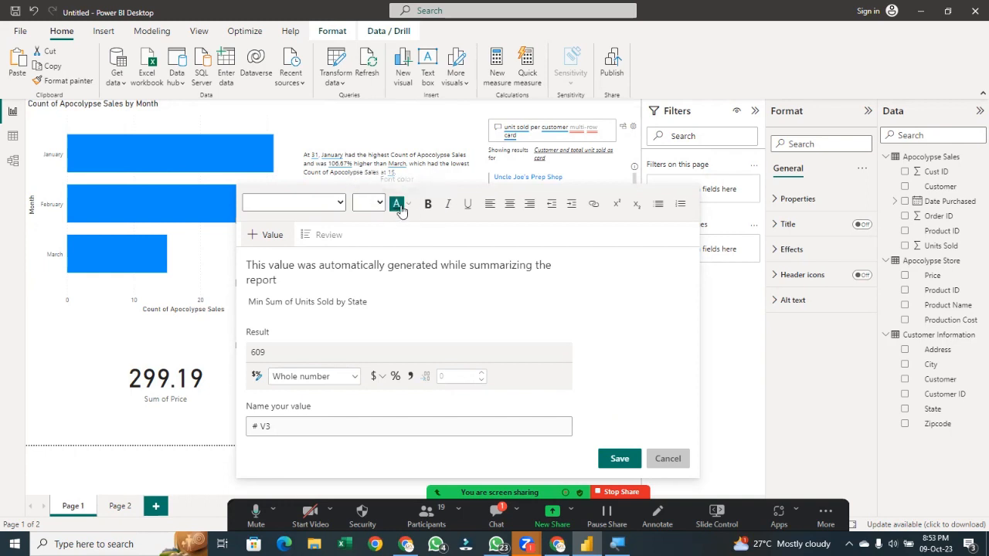
pyautogui.click(207, 267)
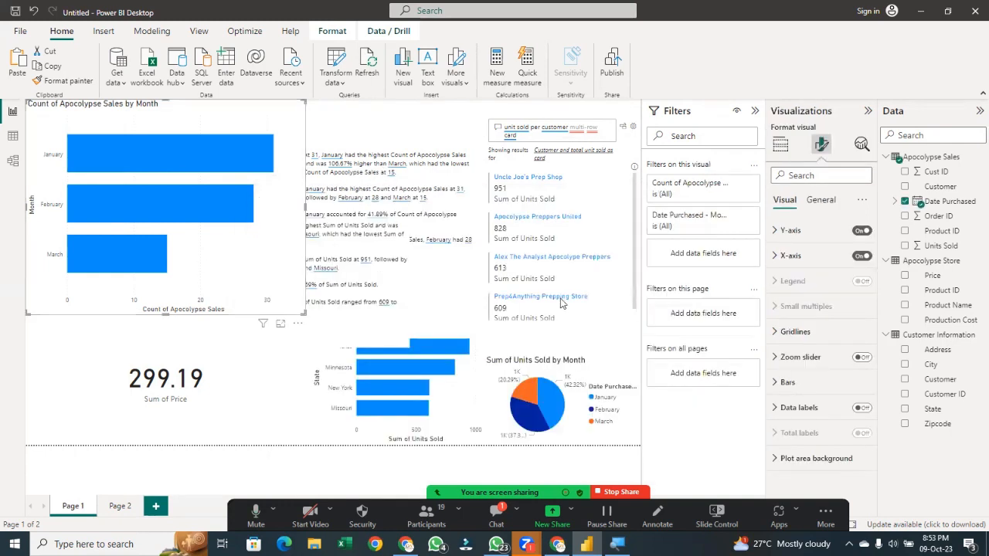
pyautogui.click(321, 337)
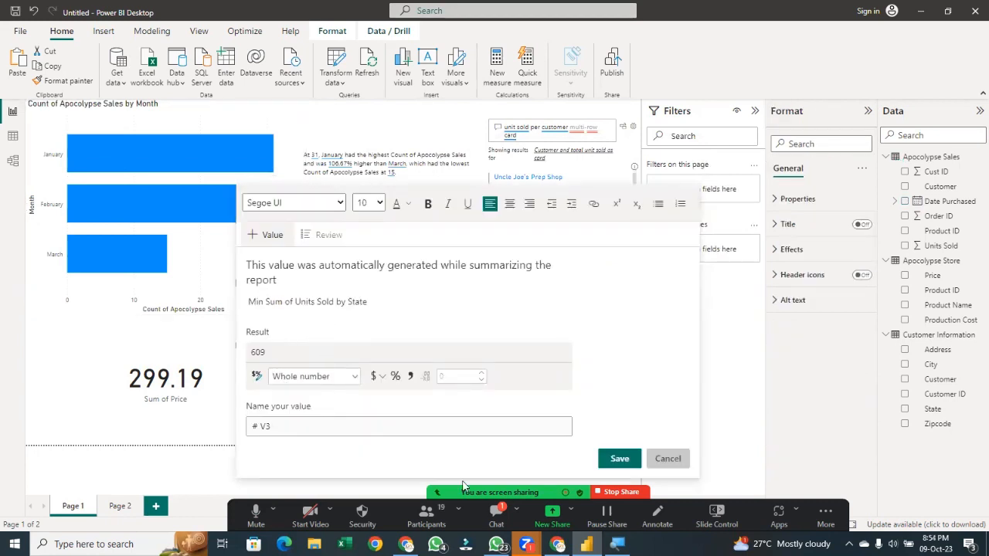
pyautogui.click(614, 460)
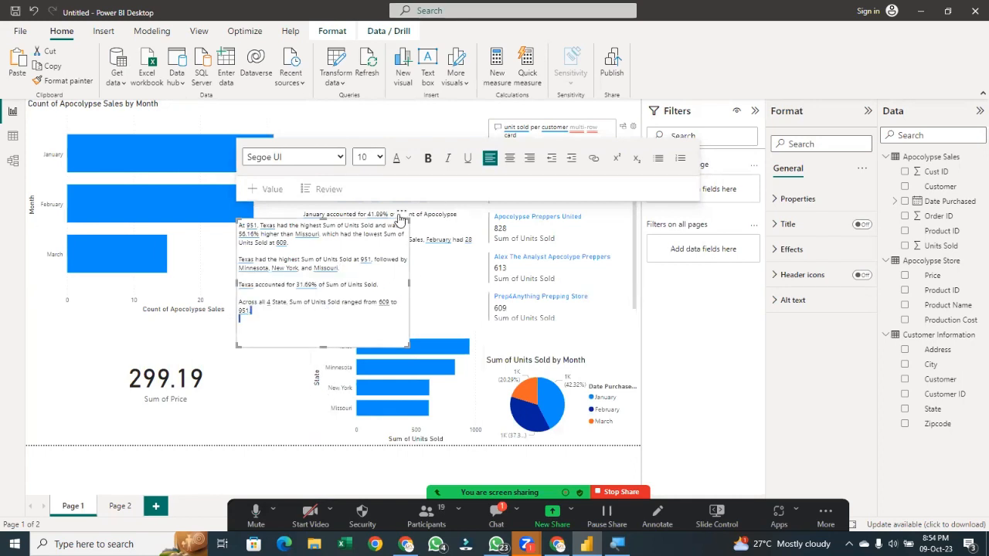
# Move the state smart narrative below the month chart and narrow it to fit beside the price card
pyautogui.moveTo(397, 224); pyautogui.dragTo(345, 331)
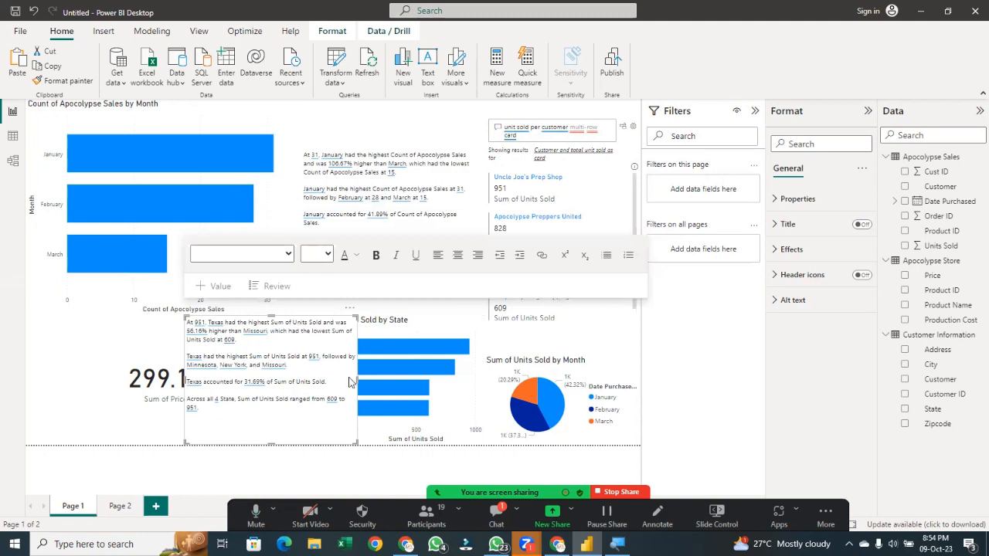
pyautogui.moveTo(357, 381); pyautogui.dragTo(307, 361)
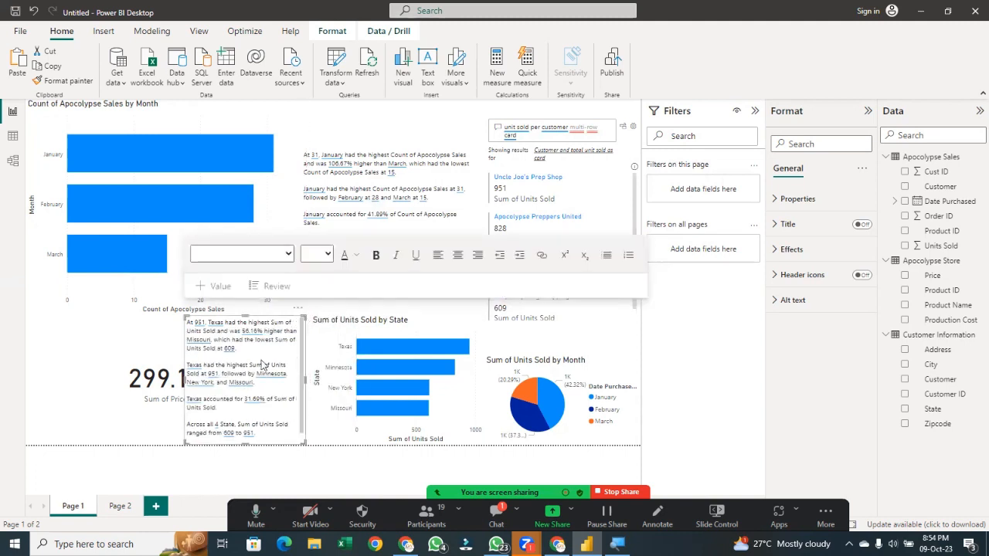
pyautogui.moveTo(186, 385); pyautogui.dragTo(220, 385)
pyautogui.click(189, 396)
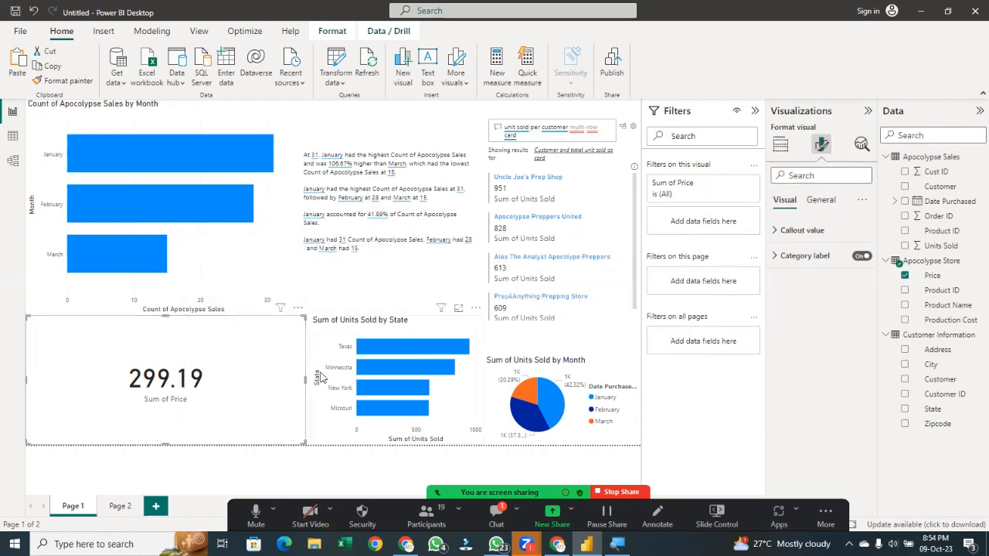
# Narrow the Sum of Price card and widen the state smart narrative into the freed space
pyautogui.moveTo(305, 379); pyautogui.dragTo(164, 379)
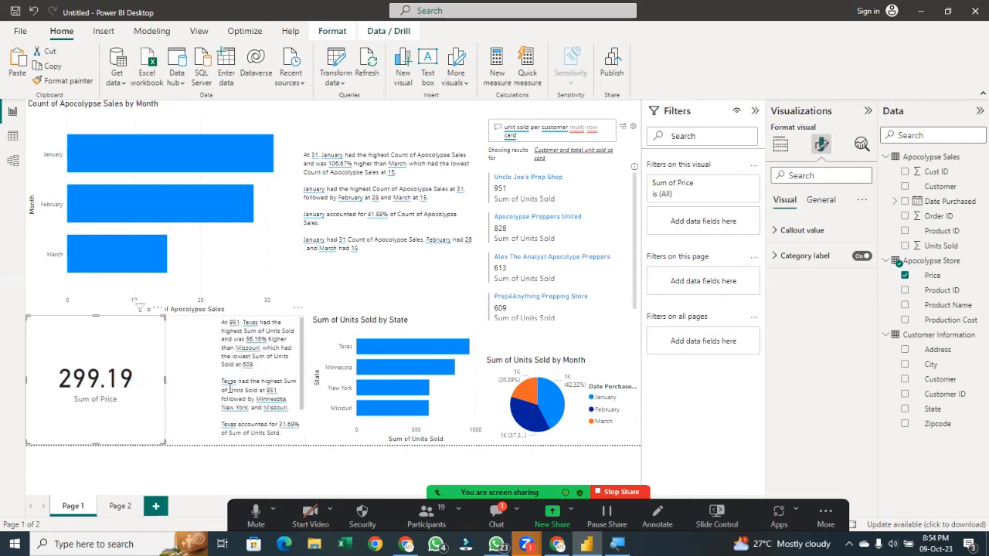
pyautogui.click(230, 384)
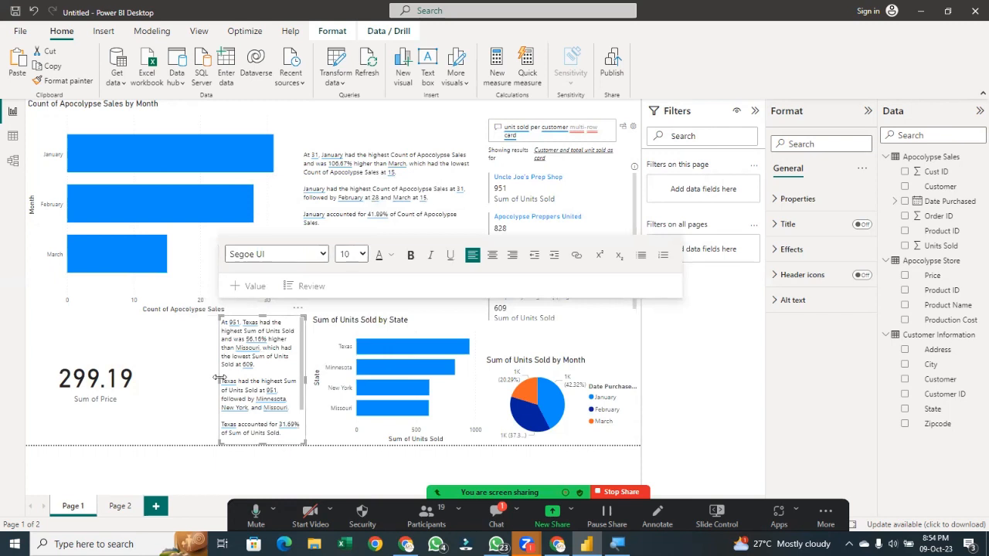
pyautogui.moveTo(225, 376); pyautogui.dragTo(159, 356)
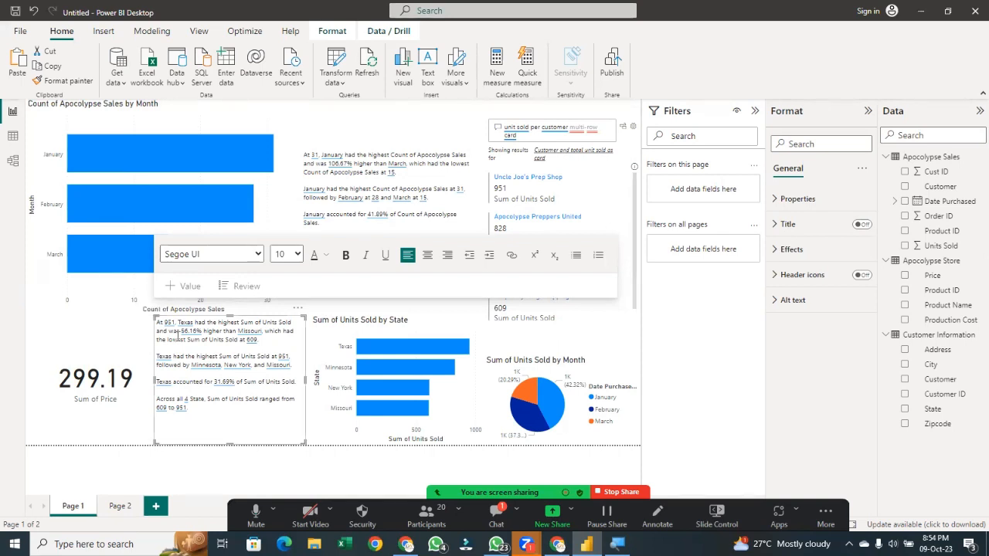
# Cross-filter the page by selecting January in the month chart
pyautogui.click(185, 169)
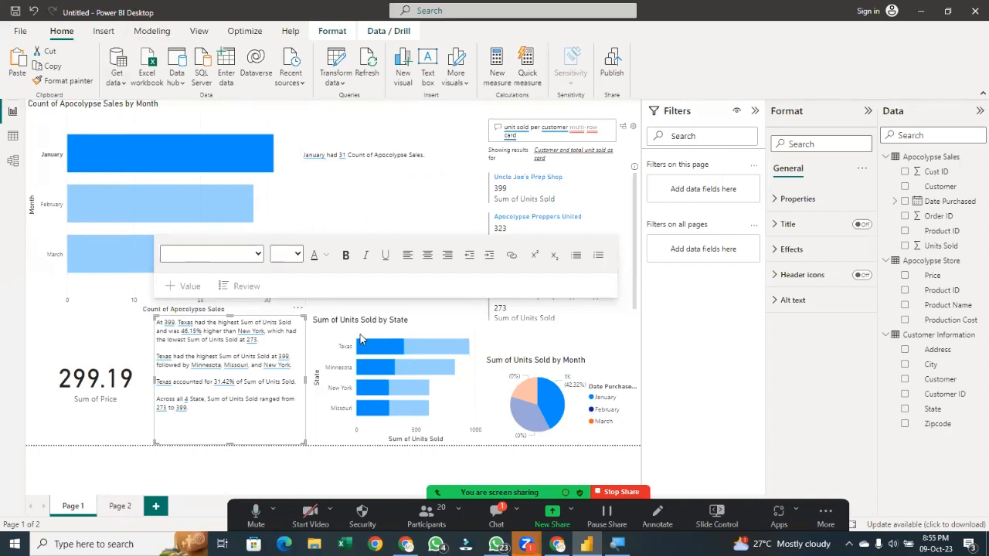
# Toggle the January selection in the month chart to compare the cross-filtered narratives and visuals
pyautogui.click(112, 150)
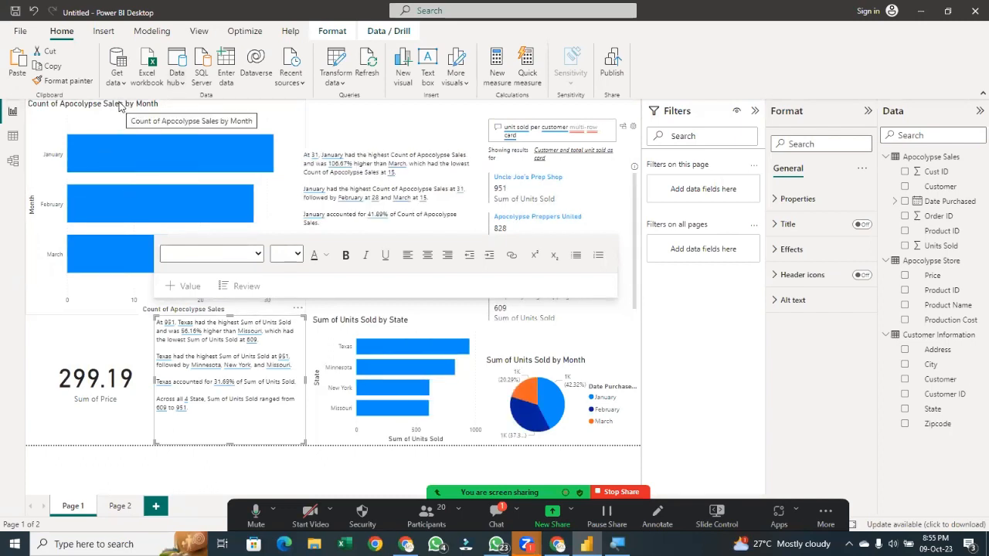
pyautogui.click(124, 153)
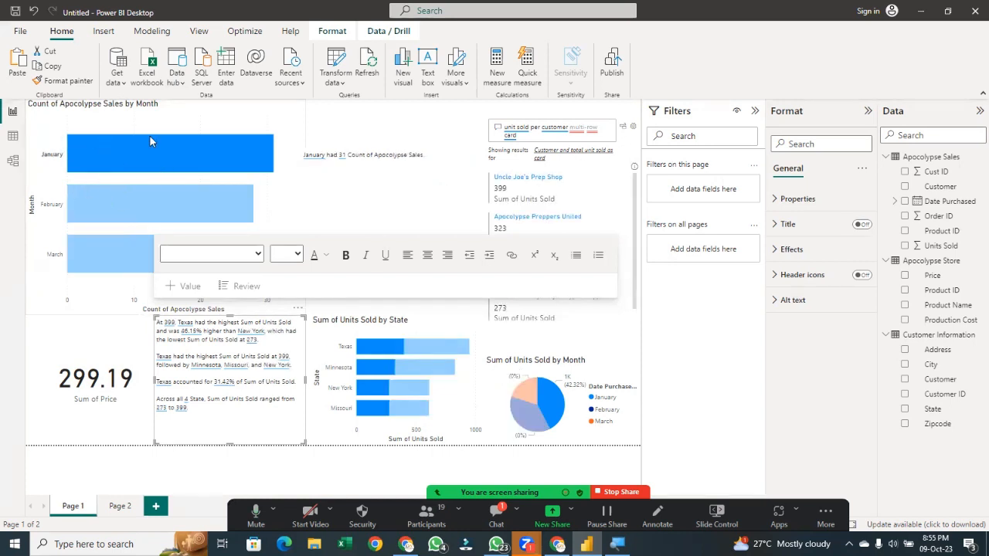
pyautogui.click(167, 152)
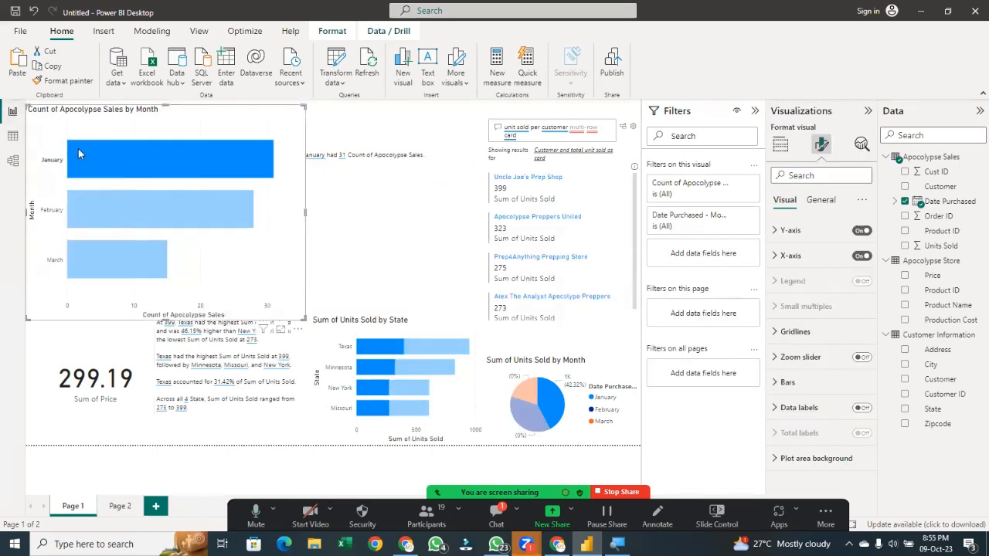
pyautogui.click(107, 157)
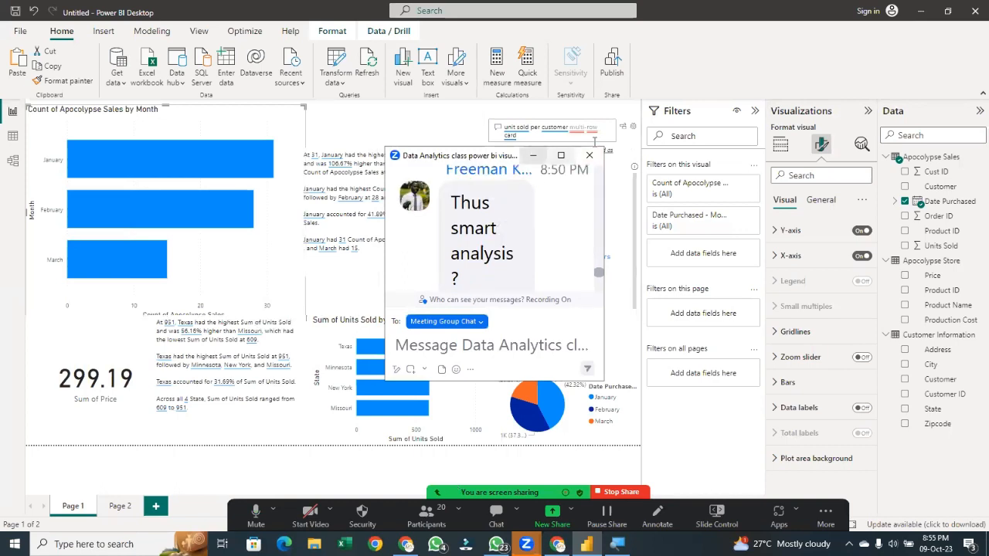
# Shrink the month chart's height and narrow its width
pyautogui.click(533, 155)
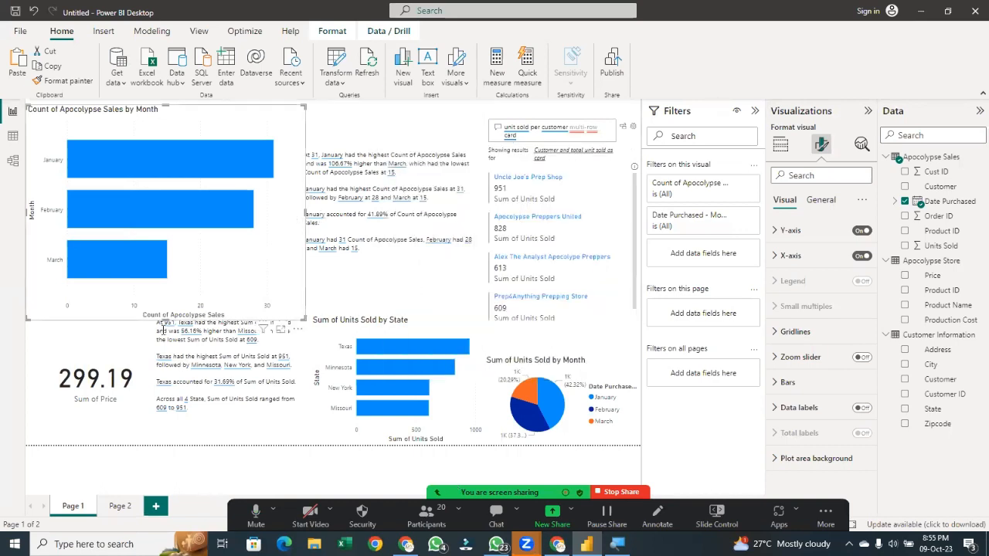
pyautogui.moveTo(162, 312); pyautogui.dragTo(163, 258)
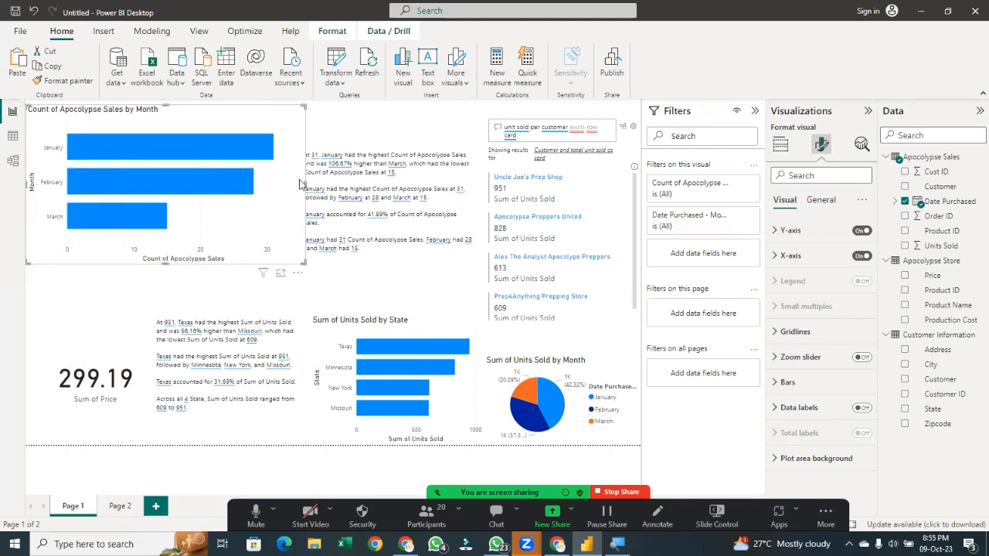
pyautogui.moveTo(306, 184); pyautogui.dragTo(272, 184)
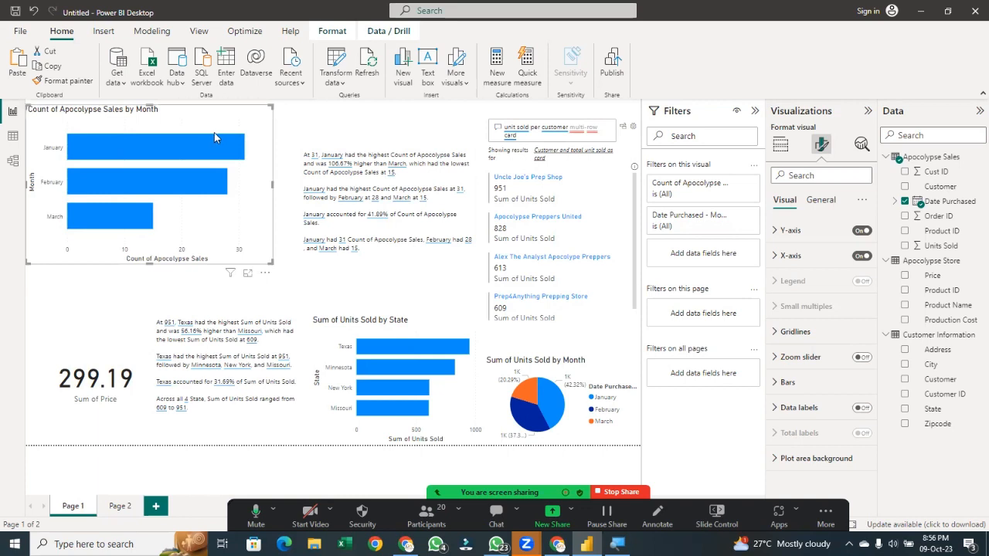
# Cross-filter the page by February, then by March, in the month chart
pyautogui.click(221, 153)
pyautogui.click(217, 195)
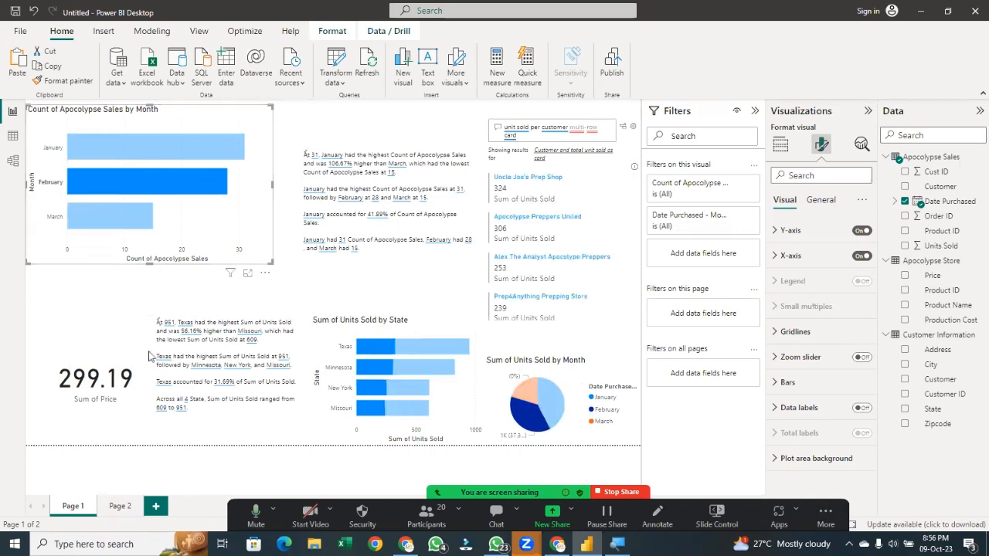
pyautogui.click(151, 219)
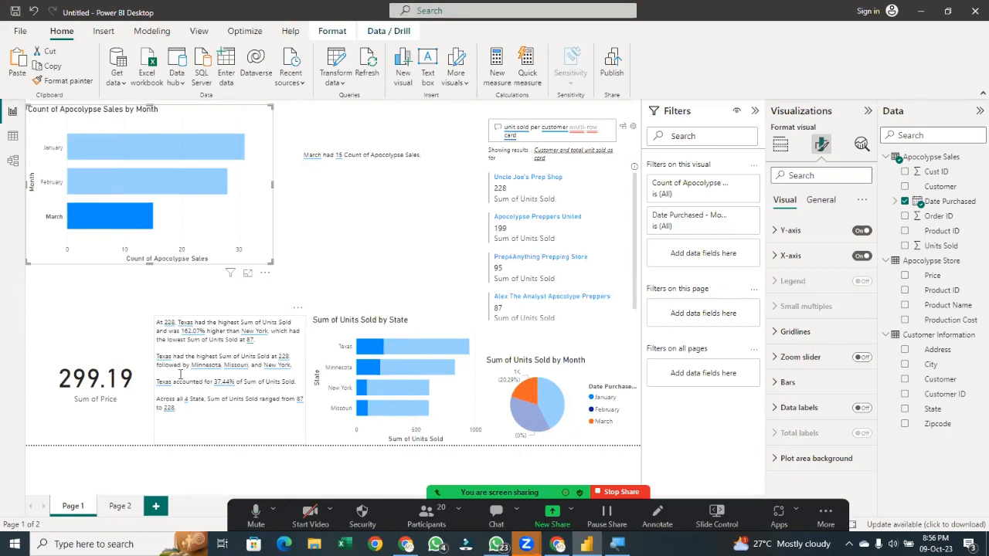
pyautogui.click(142, 421)
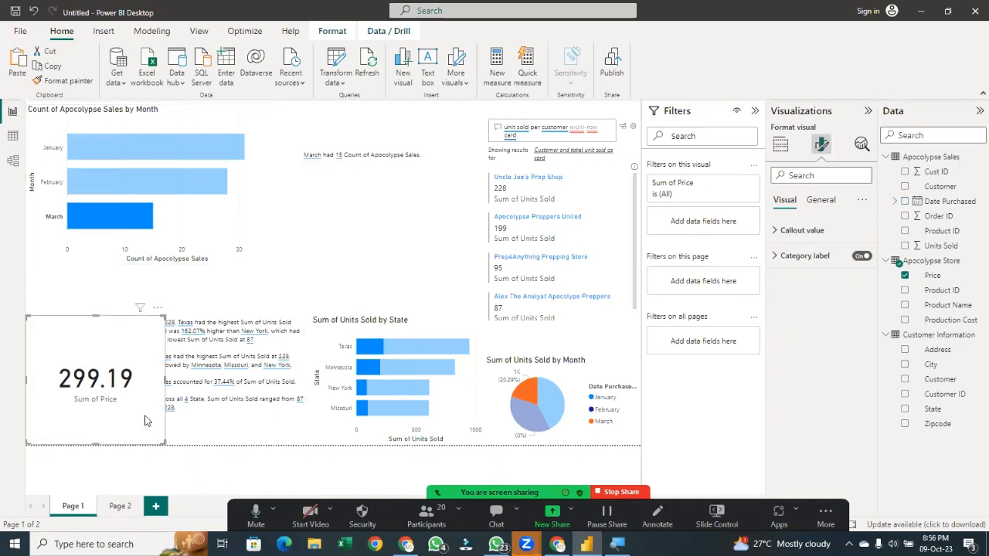
pyautogui.click(268, 319)
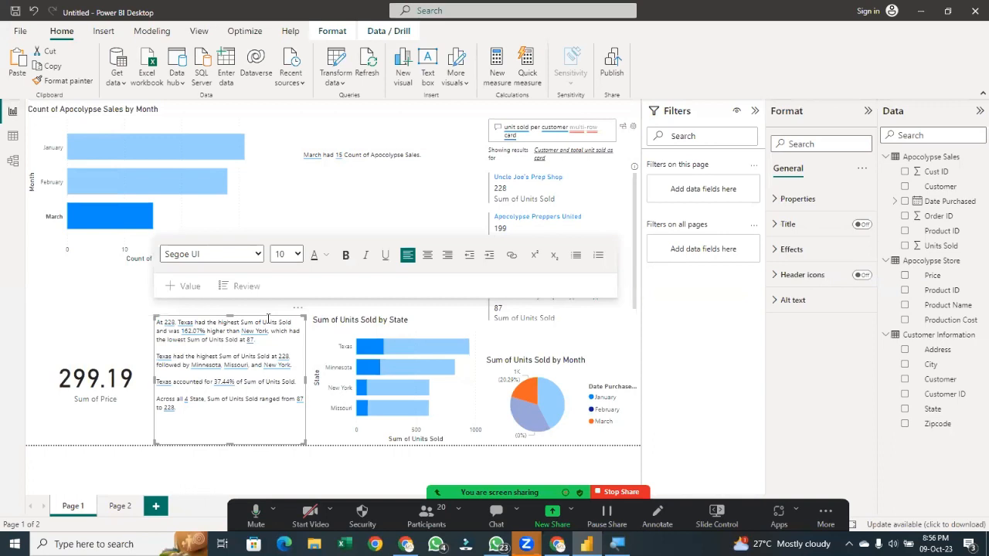
pyautogui.click(325, 258)
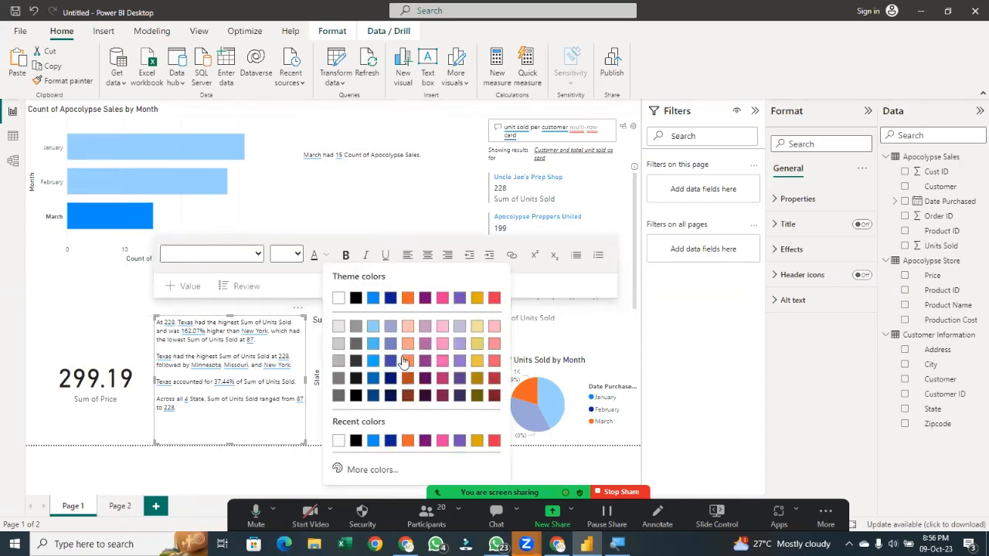
pyautogui.click(346, 257)
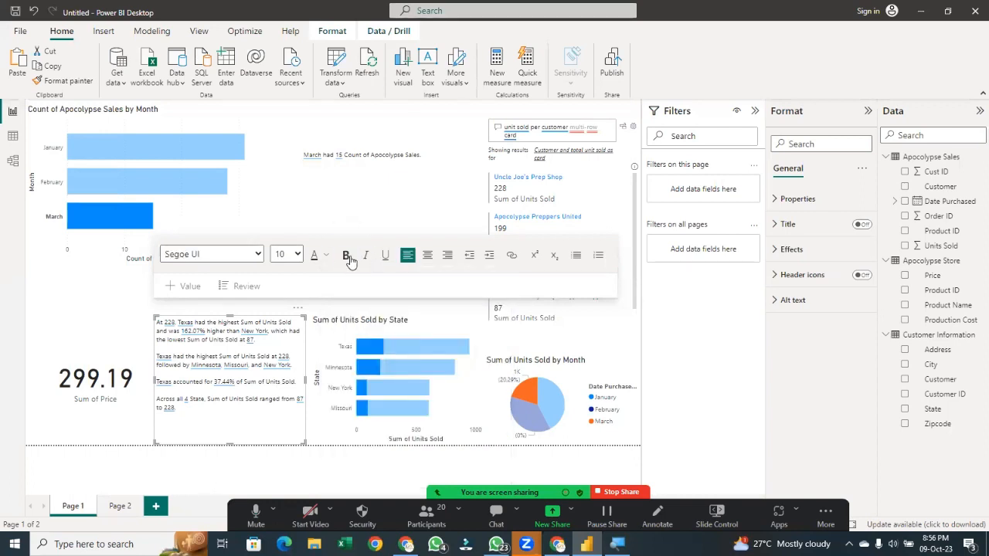
pyautogui.click(297, 254)
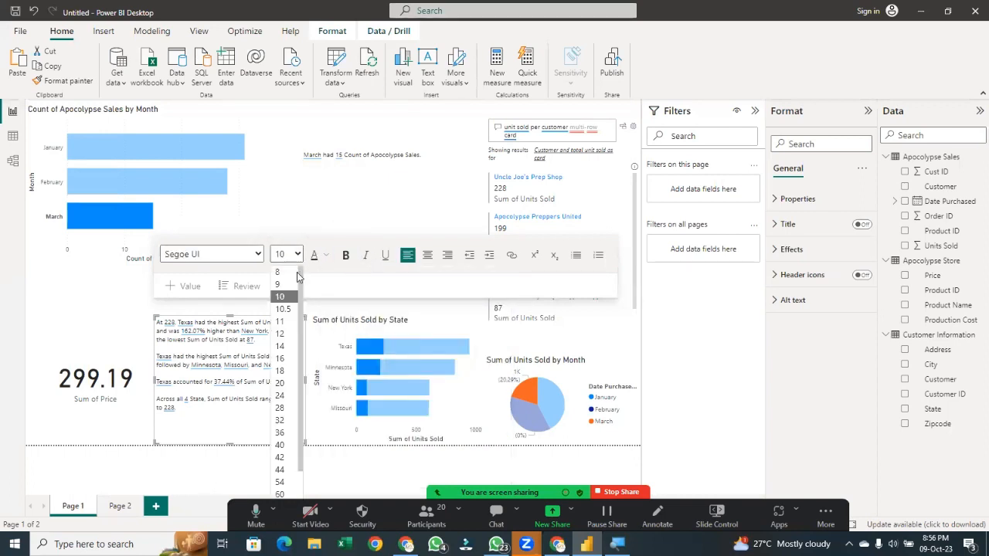
pyautogui.click(271, 439)
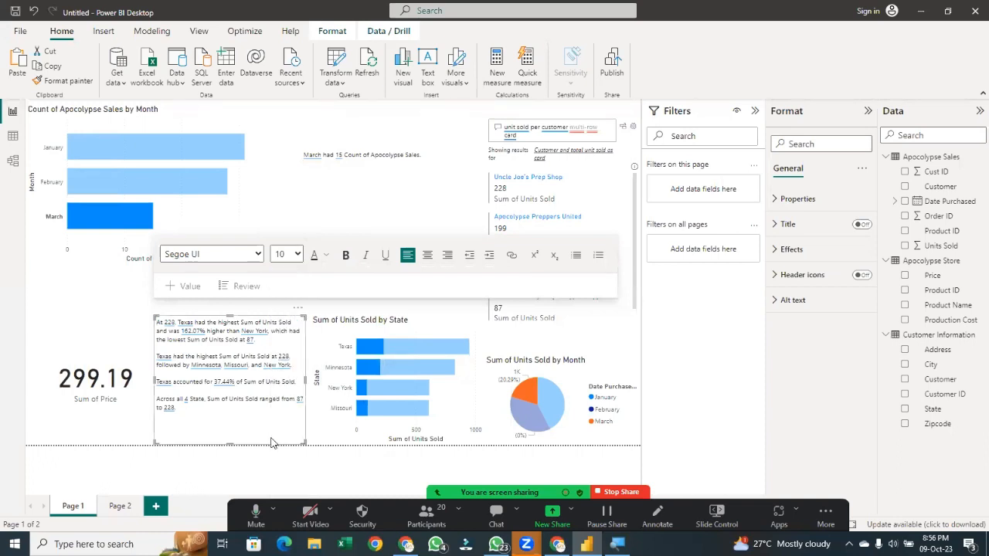
# Select all of the state narrative's text and apply a theme font colour
pyautogui.moveTo(282, 414); pyautogui.dragTo(153, 316)
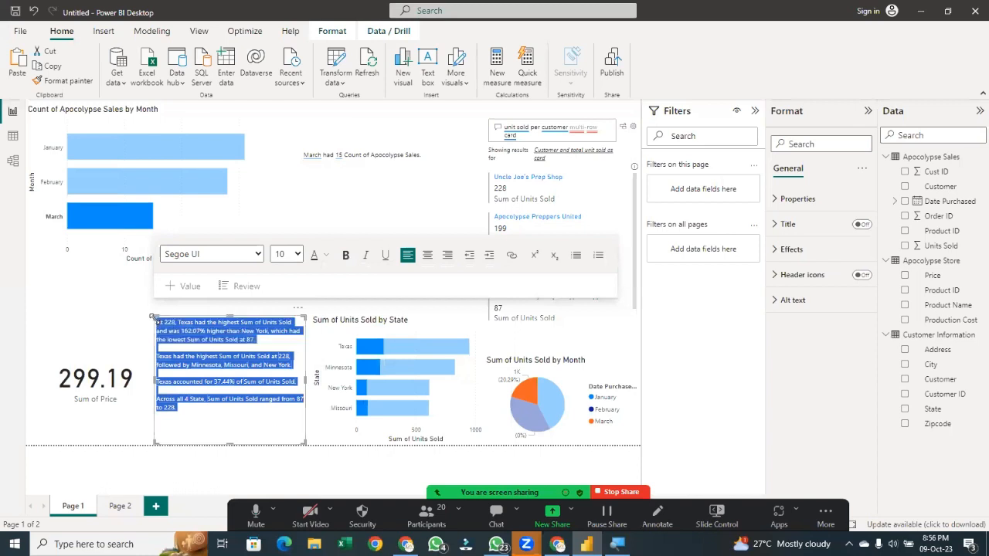
pyautogui.click(326, 255)
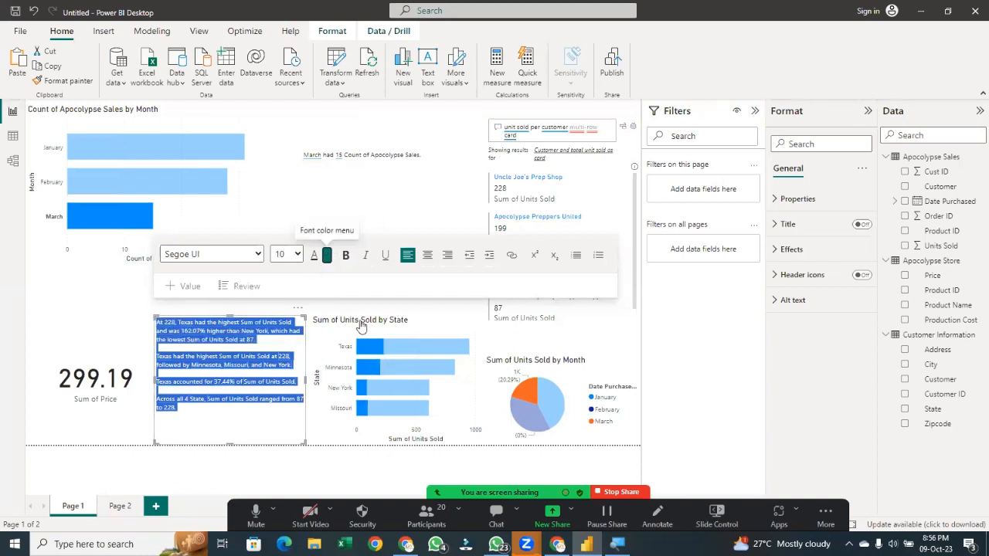
pyautogui.click(373, 298)
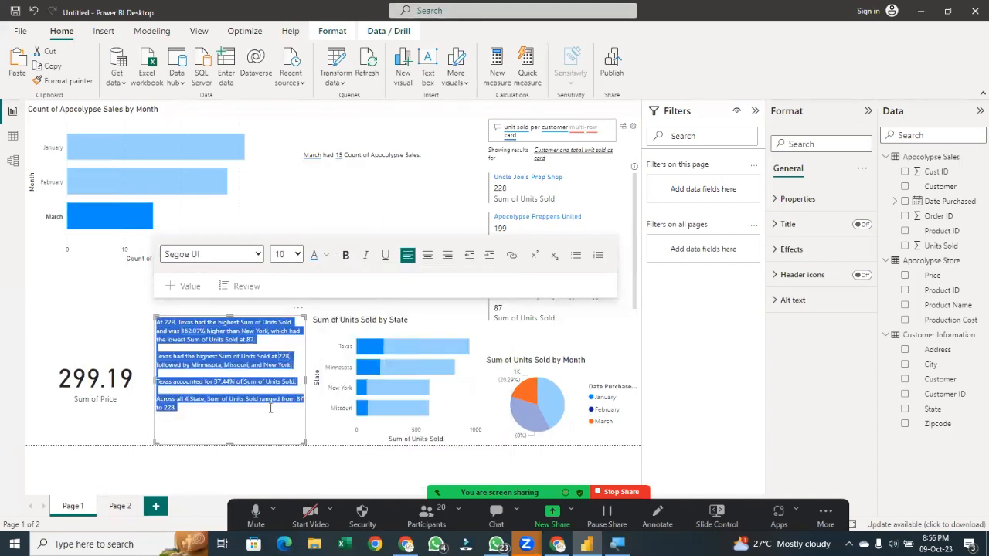
# Open the automatically generated Minnesota value in the state narrative and save it
pyautogui.click(280, 387)
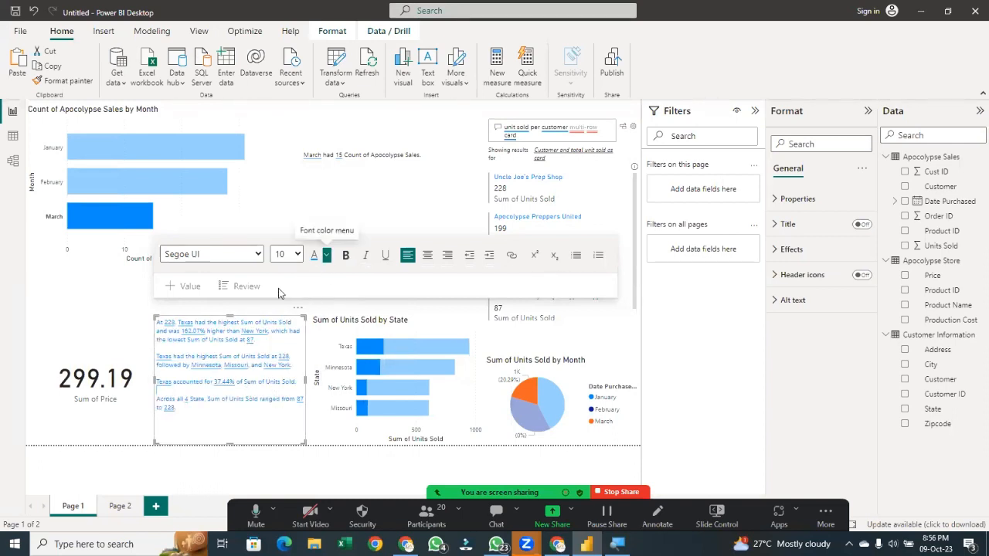
pyautogui.click(198, 366)
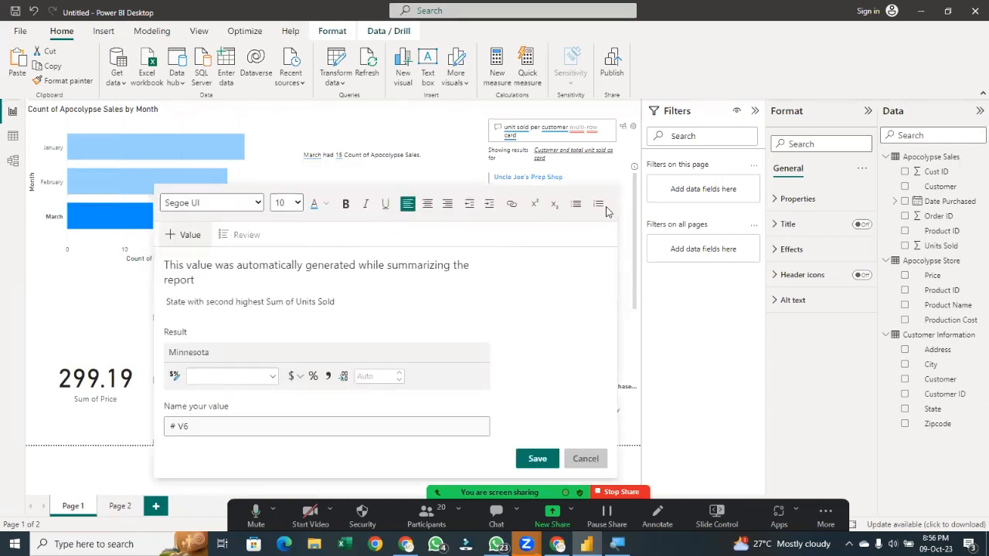
pyautogui.click(539, 459)
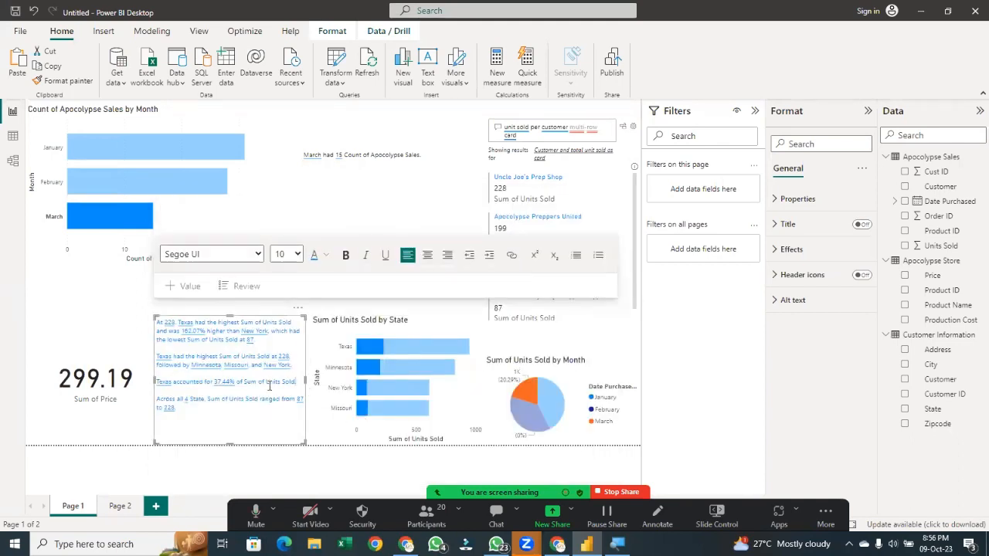
# Set the font size of all the state narrative's text to 12
pyautogui.hotkey('ctrl', 'a')
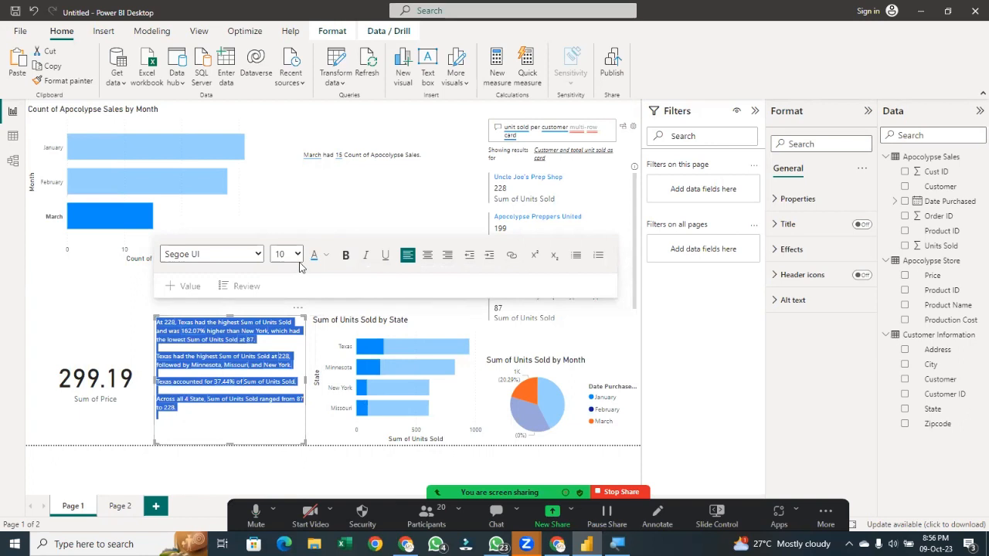
pyautogui.click(297, 255)
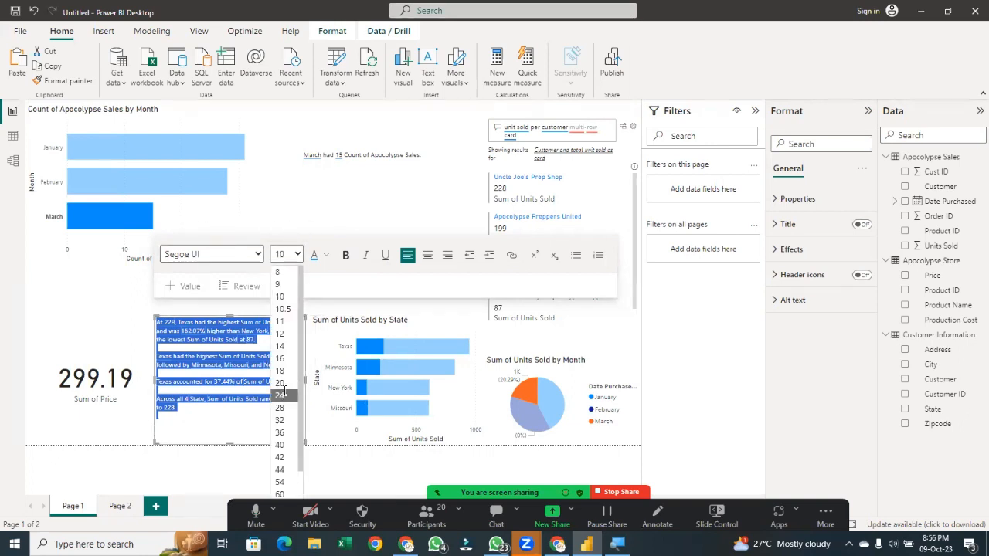
pyautogui.click(281, 395)
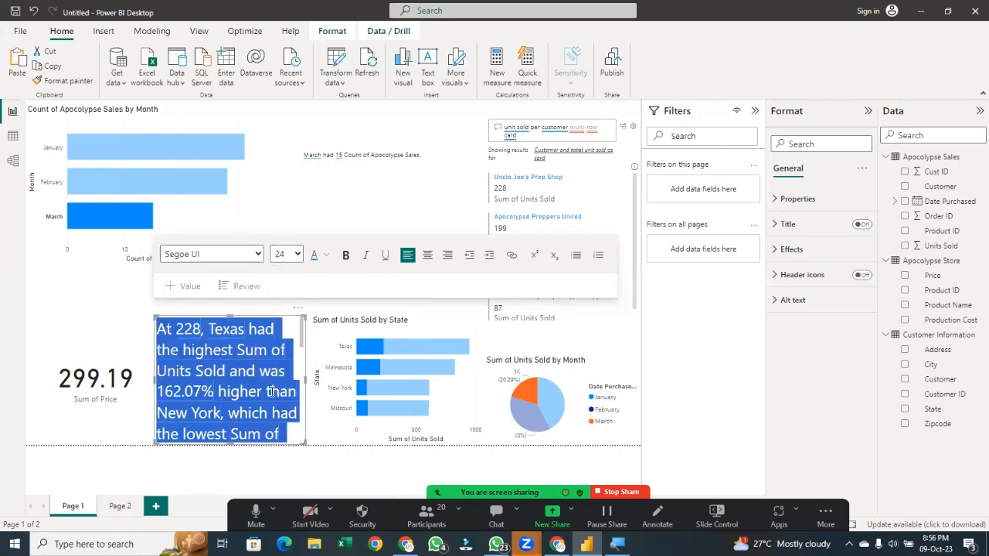
pyautogui.click(291, 255)
pyautogui.click(278, 333)
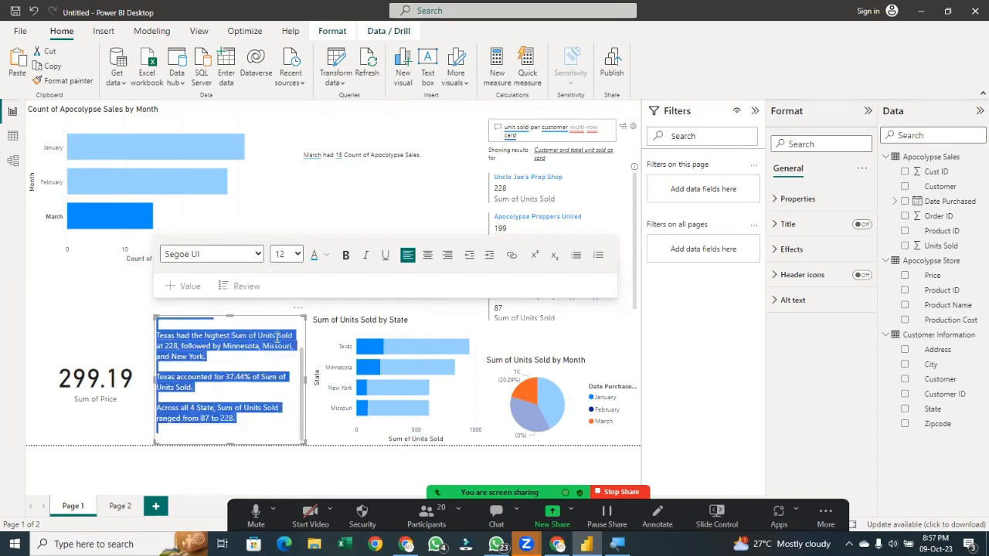
# Try to add a hyperlink to the words "highest Sum" in the state narrative
pyautogui.click(329, 263)
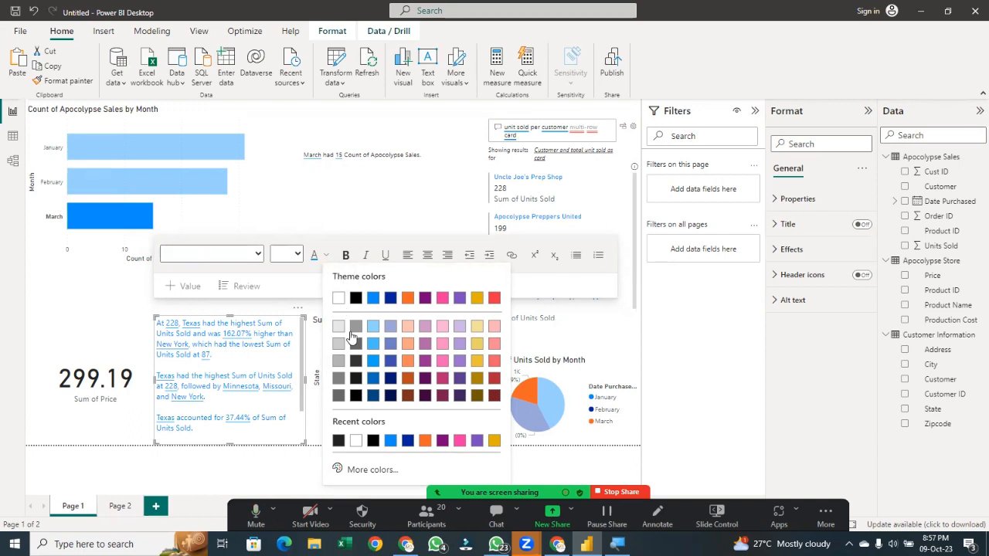
pyautogui.click(326, 255)
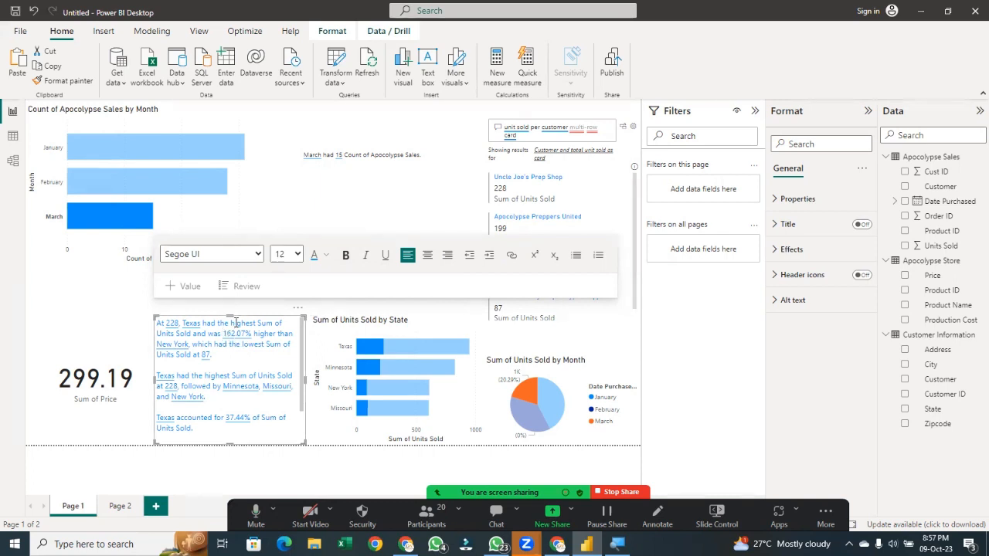
pyautogui.moveTo(229, 323); pyautogui.dragTo(270, 324)
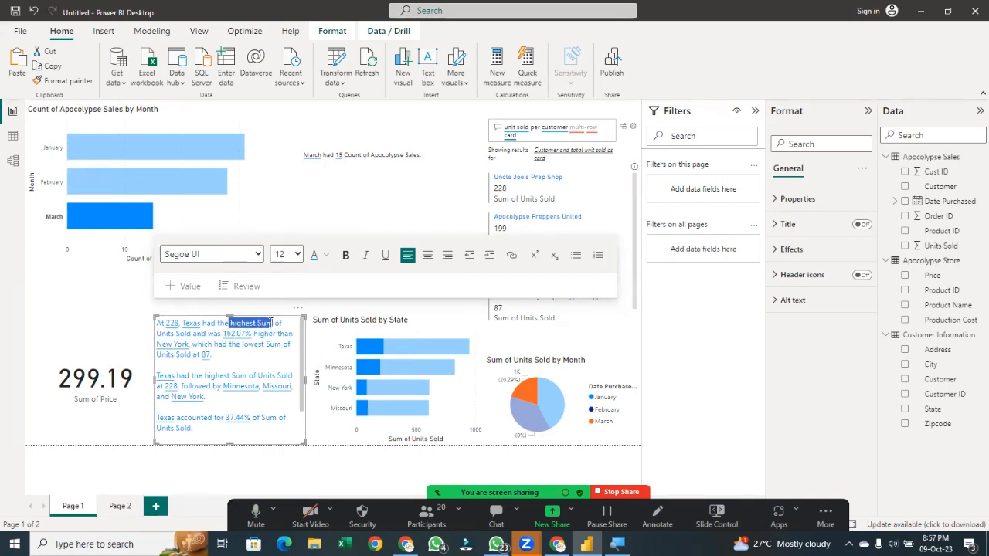
pyautogui.click(510, 255)
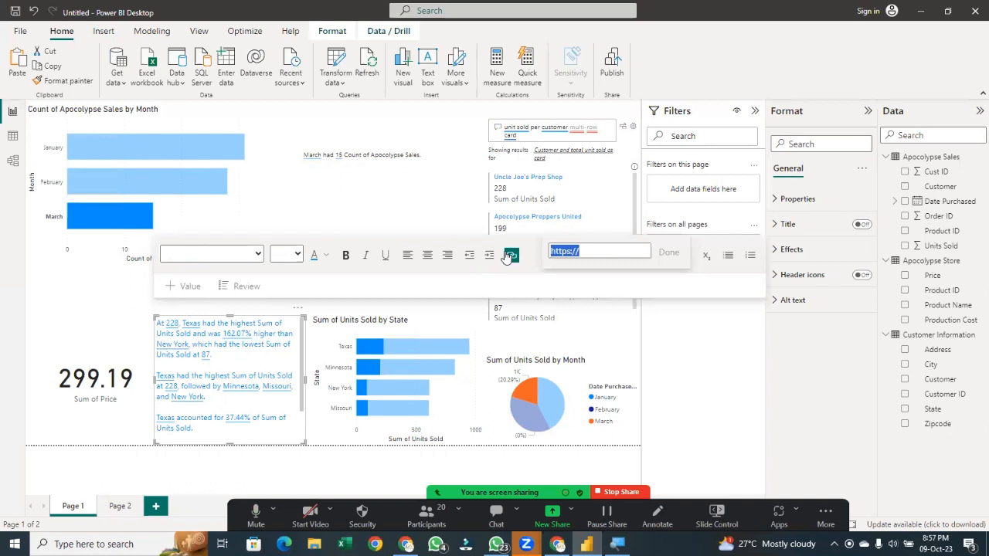
pyautogui.click(583, 278)
pyautogui.click(595, 256)
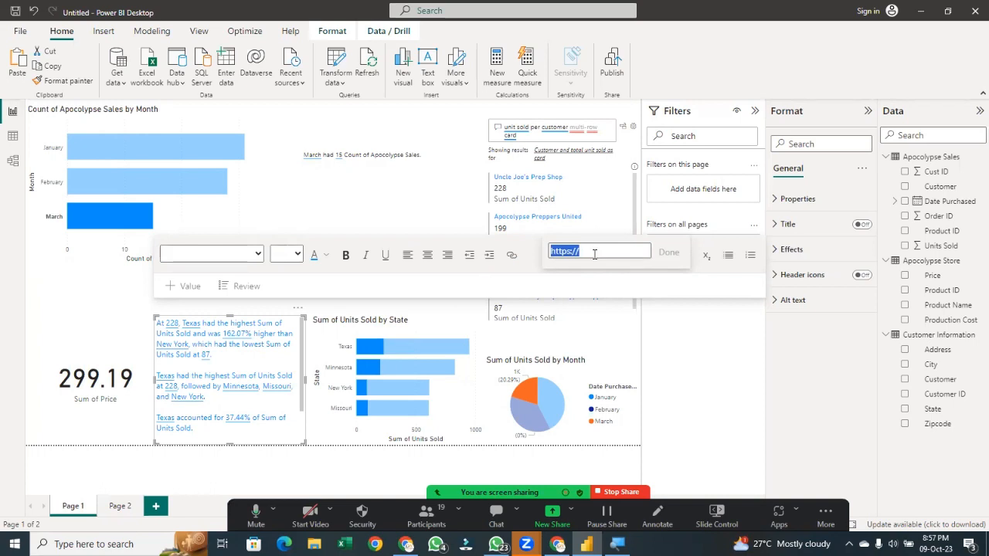
pyautogui.click(449, 292)
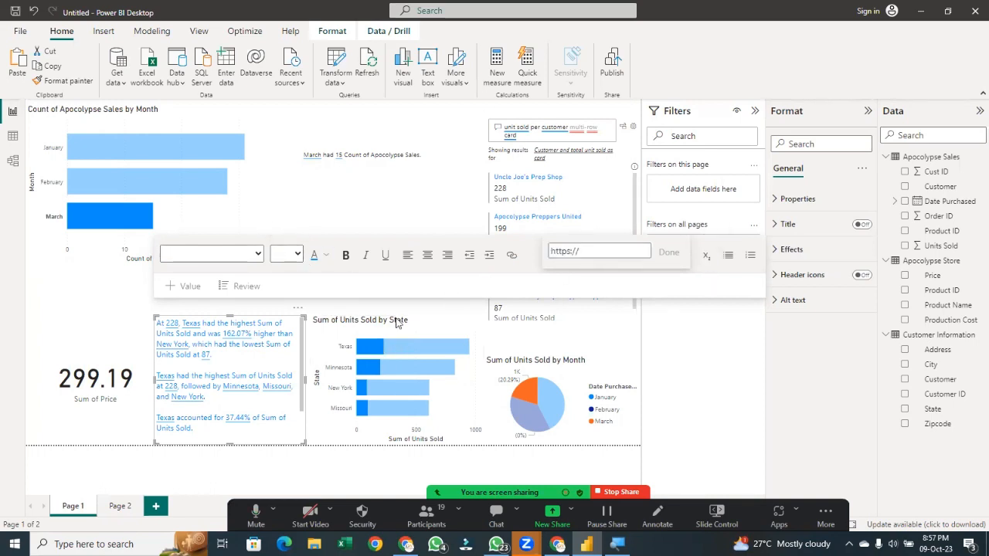
# Clear the March selection in the month chart to remove the cross-filter
pyautogui.click(224, 397)
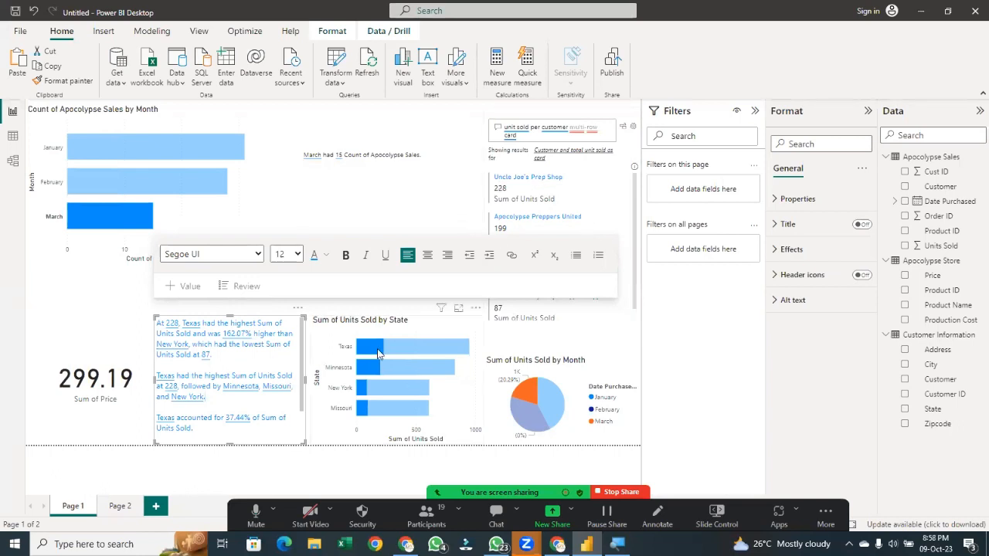
pyautogui.click(110, 224)
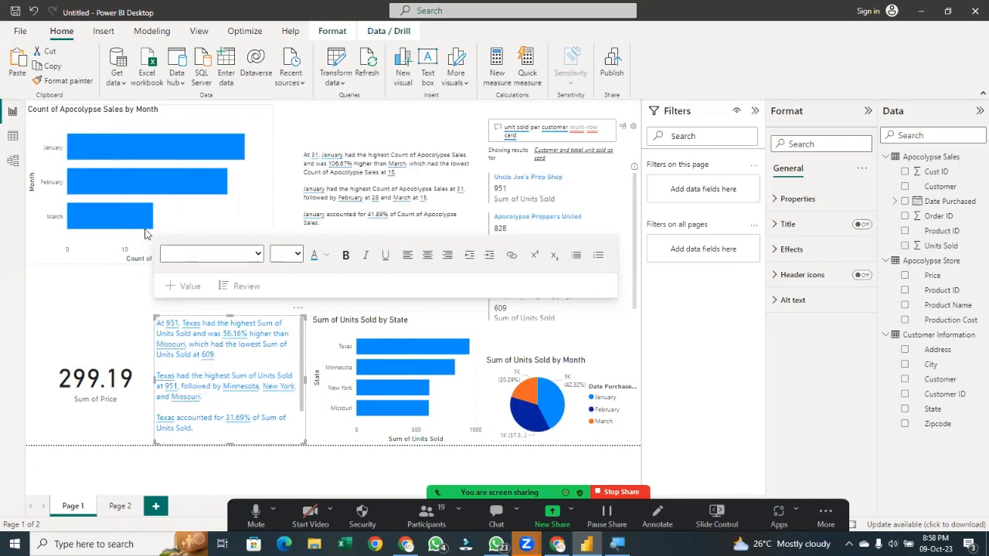
pyautogui.moveTo(146, 235)
pyautogui.click(862, 169)
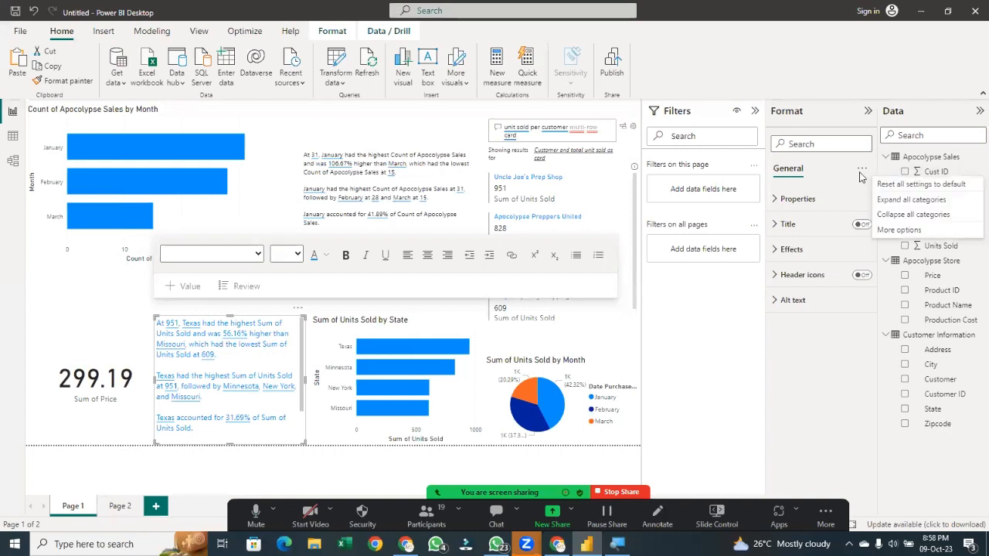
pyautogui.click(783, 182)
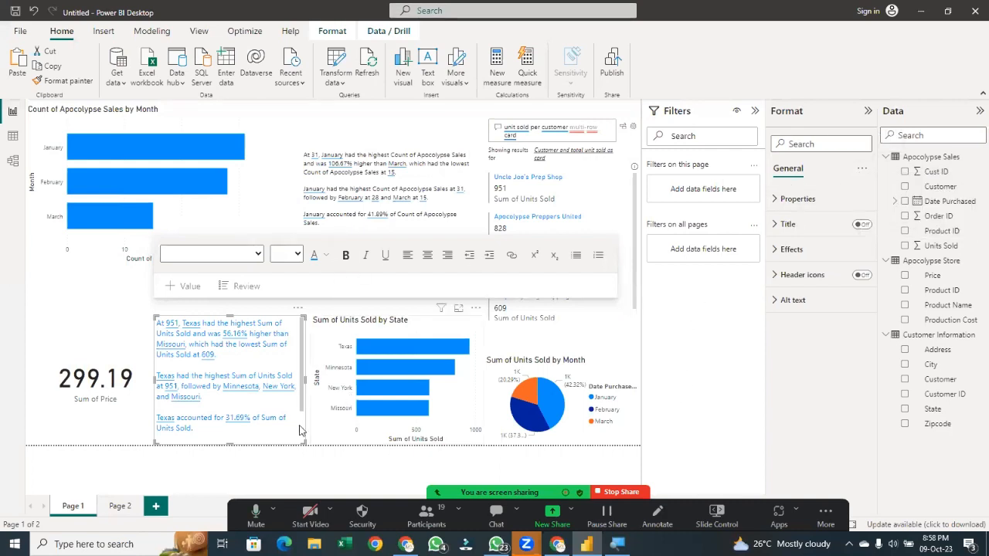
pyautogui.click(97, 354)
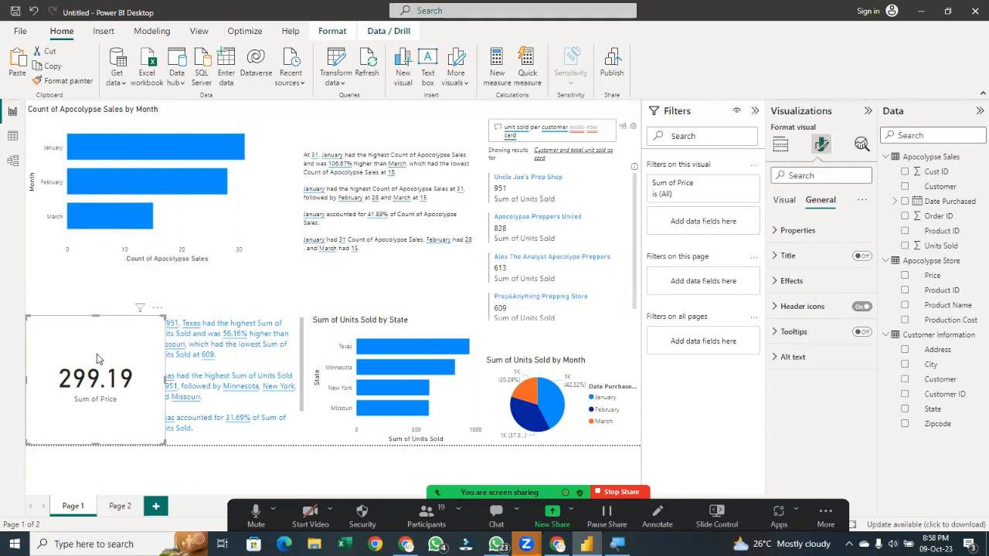
pyautogui.click(781, 145)
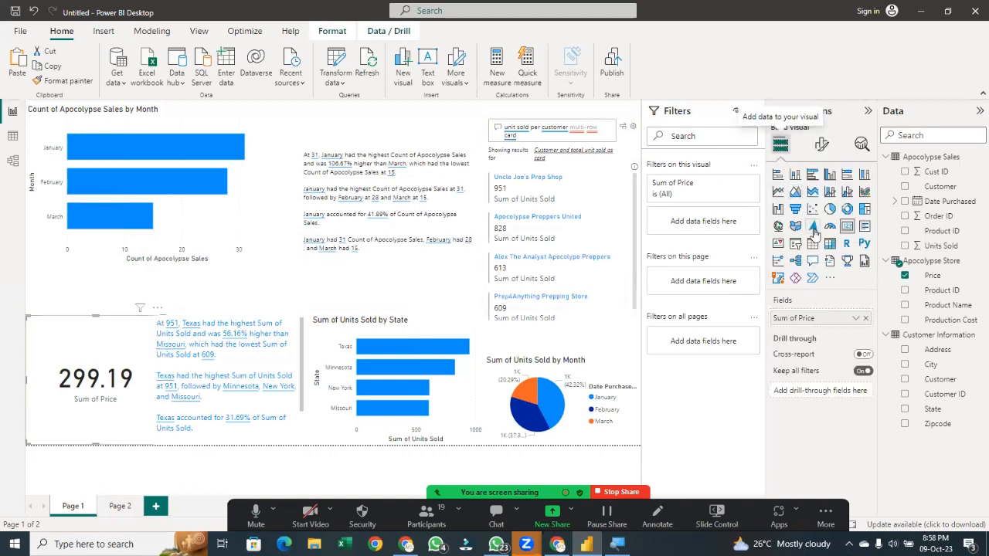
pyautogui.click(830, 280)
pyautogui.click(856, 291)
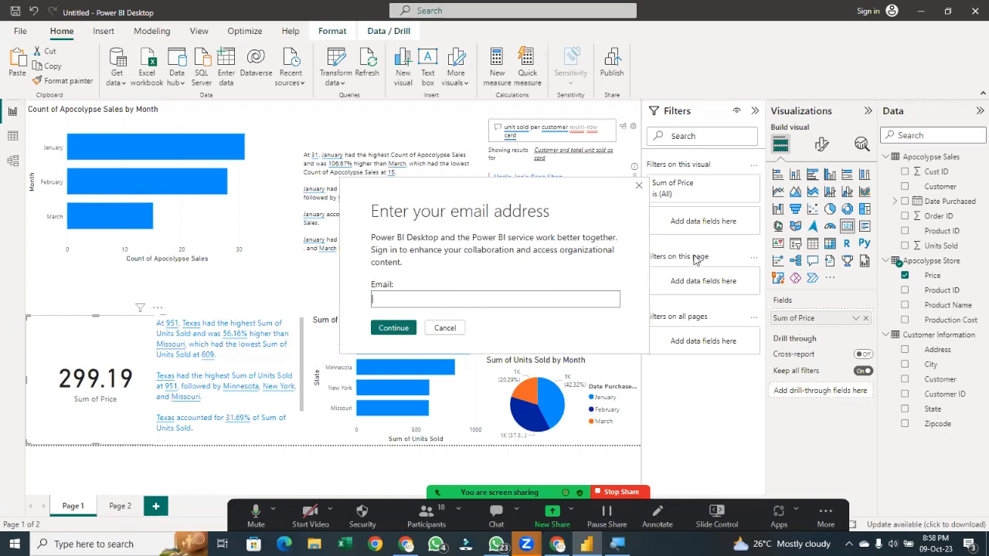
pyautogui.click(638, 186)
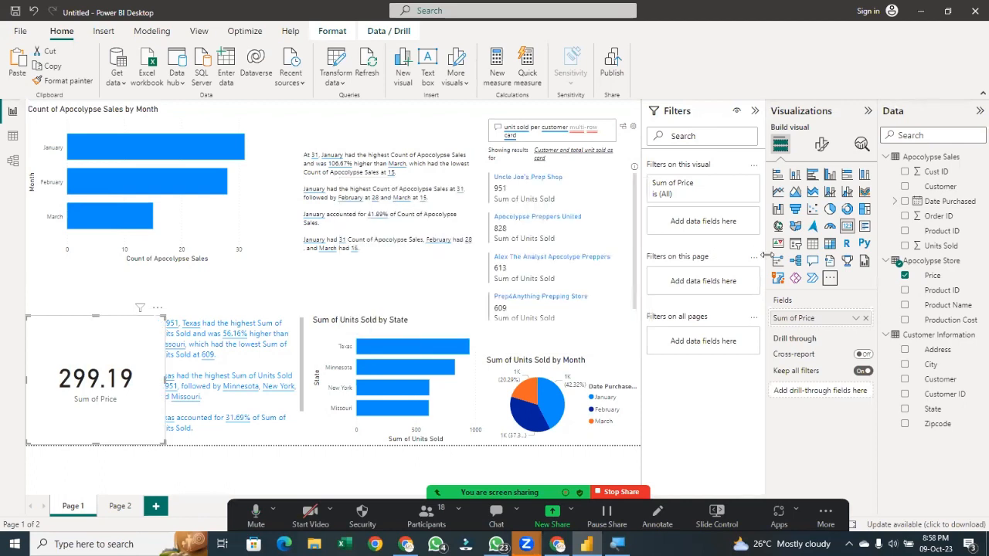
pyautogui.click(831, 279)
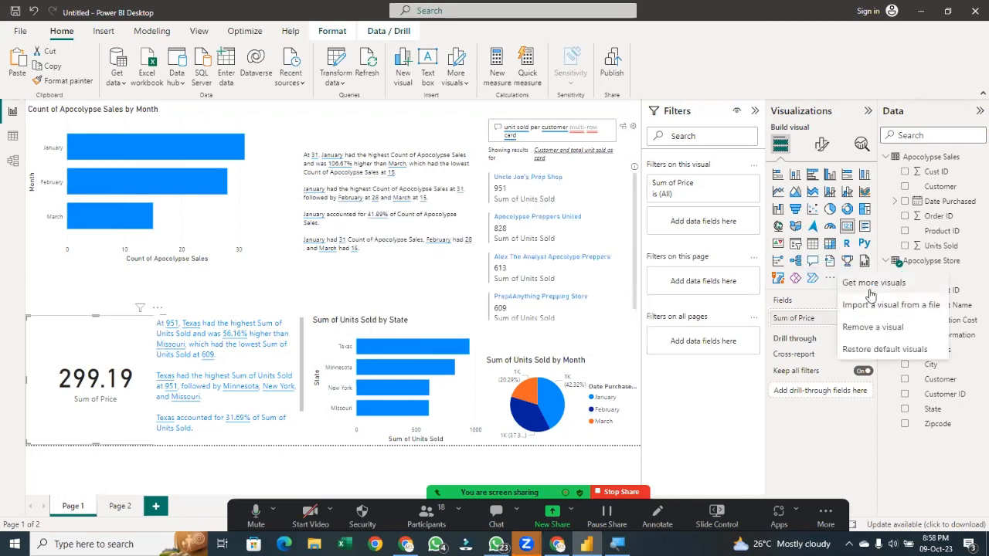
pyautogui.click(866, 308)
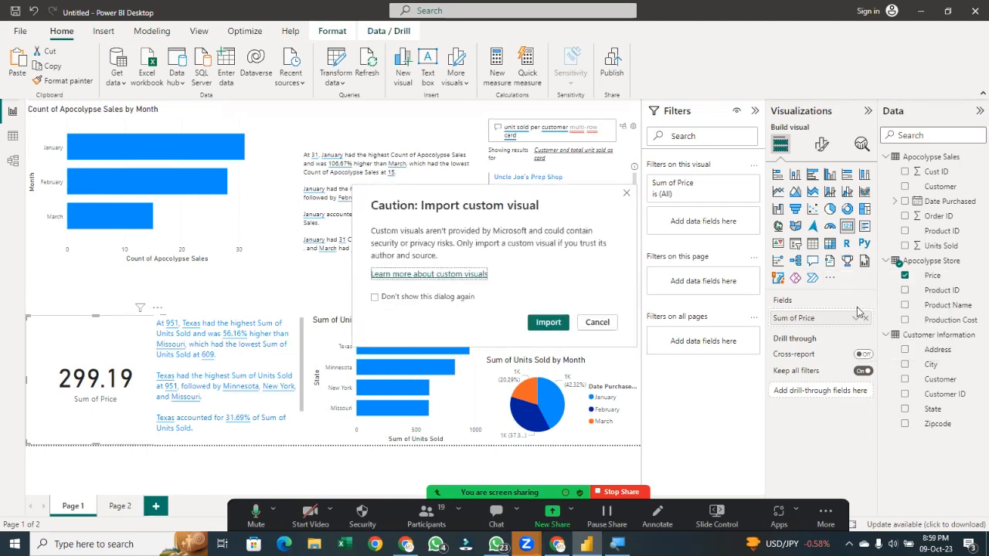
pyautogui.click(596, 323)
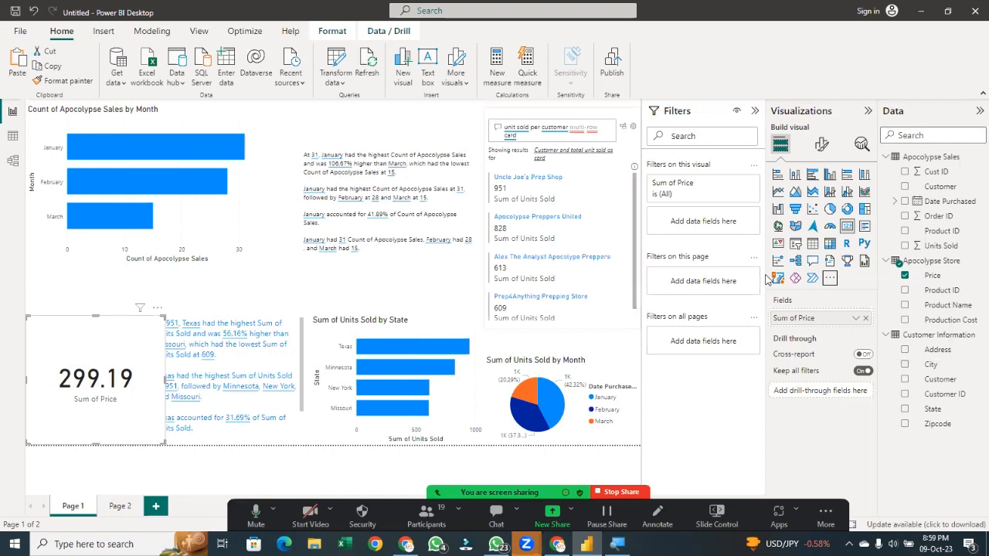
# Restore the default visuals in the visualizations pane
pyautogui.click(830, 280)
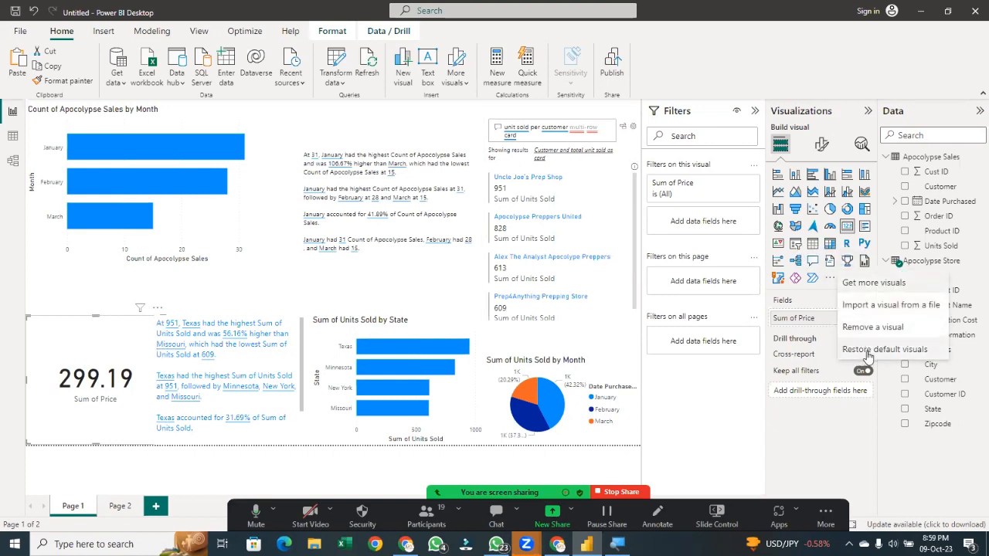
pyautogui.click(869, 352)
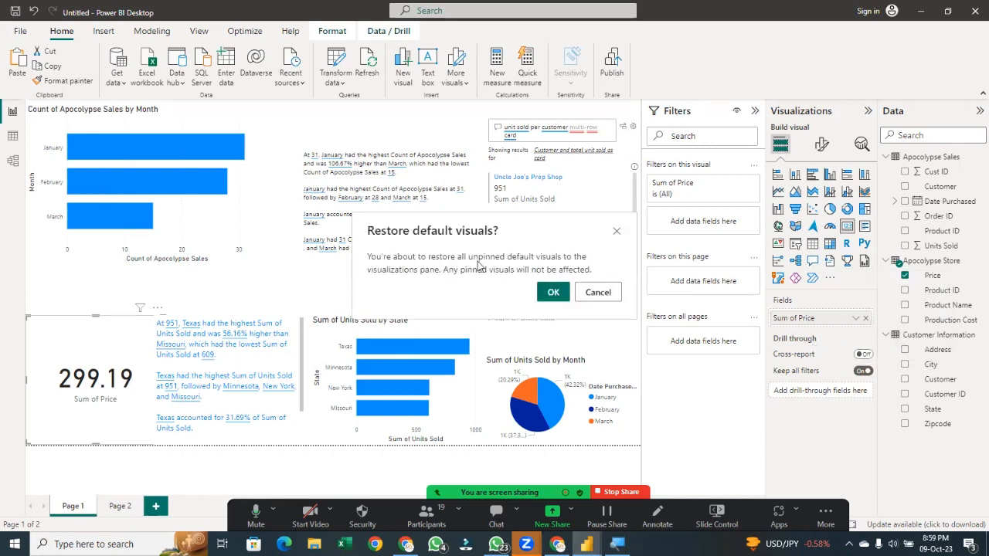
pyautogui.click(561, 295)
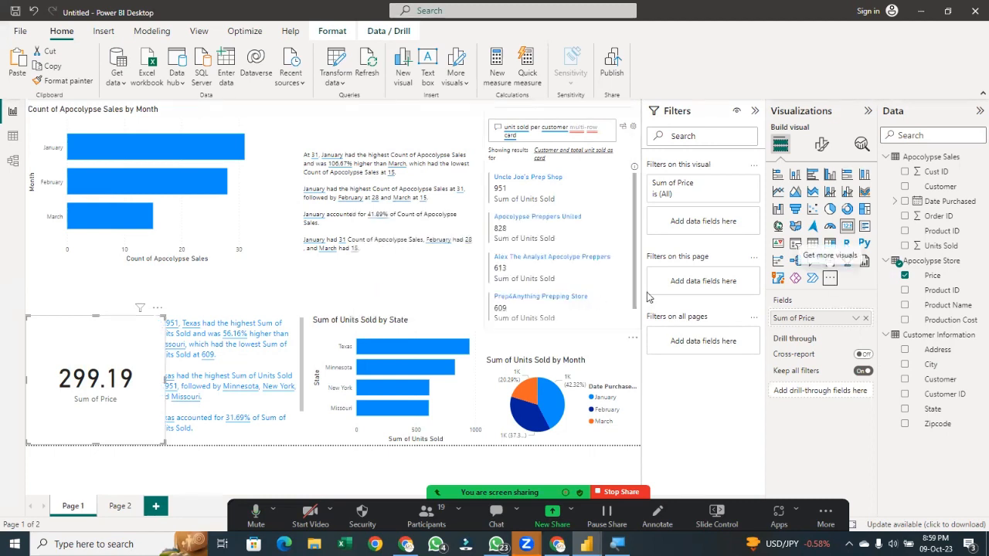
pyautogui.click(830, 279)
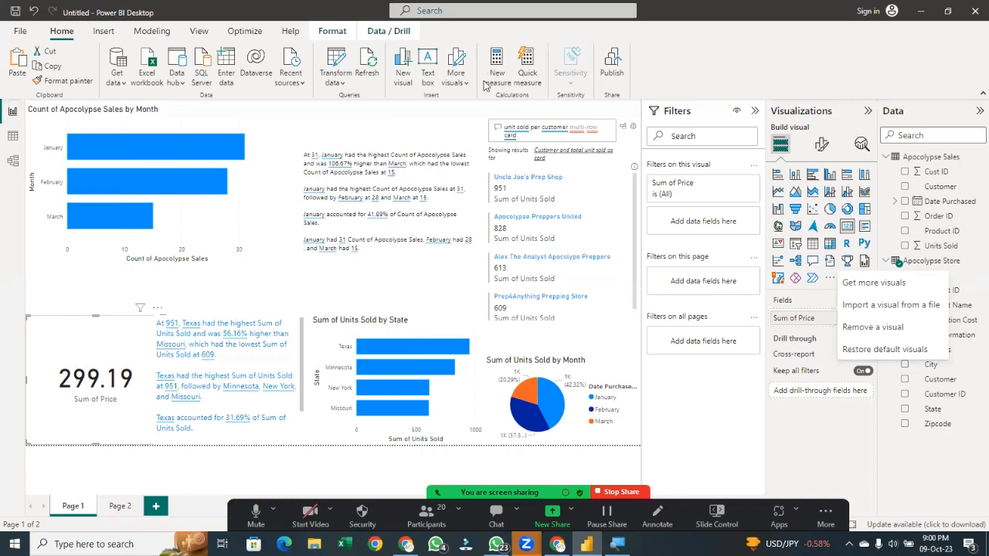
pyautogui.click(403, 77)
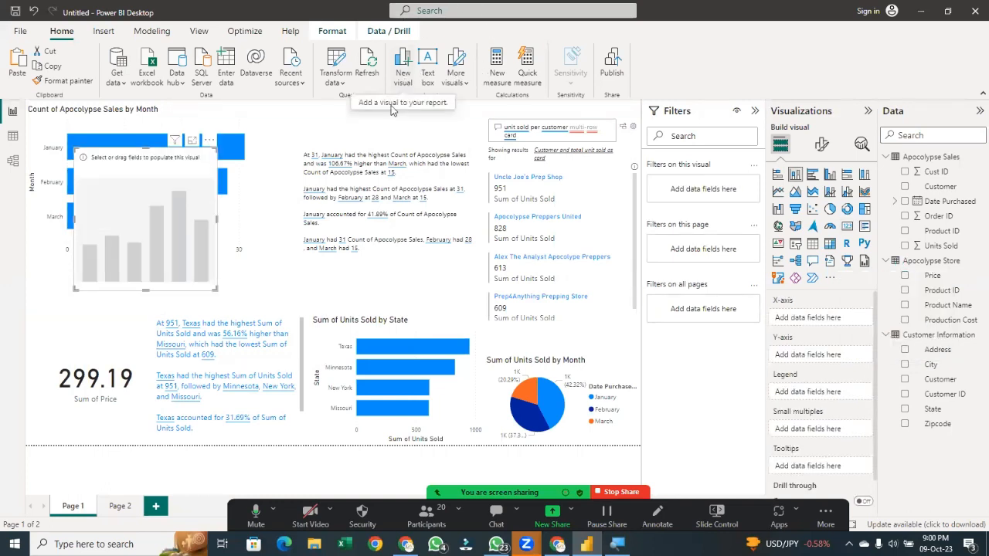
pyautogui.press('Delete')
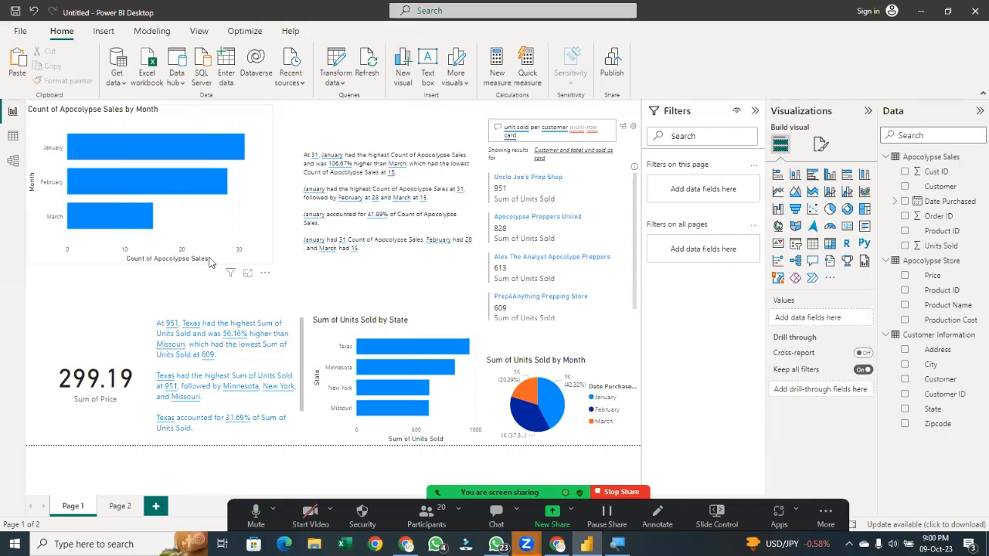
pyautogui.click(103, 31)
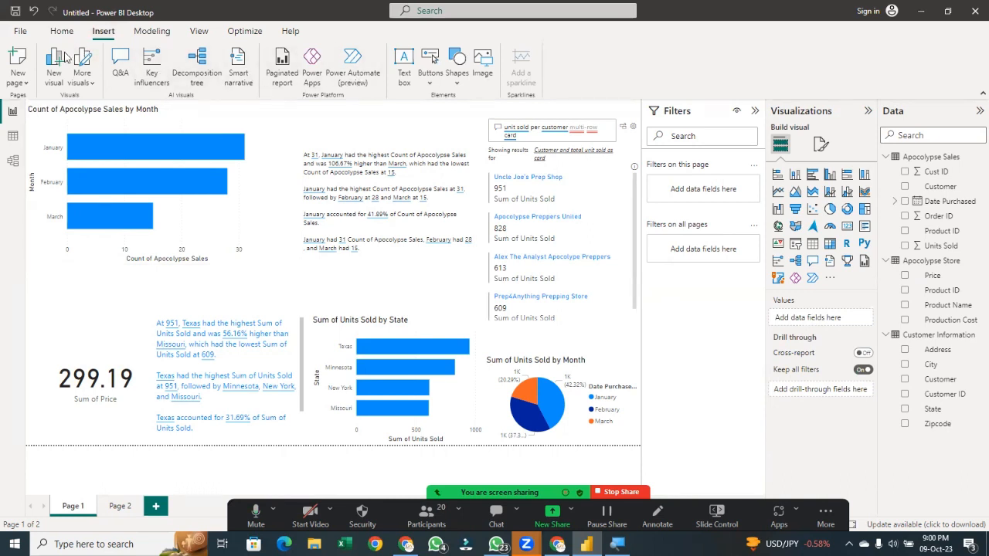
pyautogui.click(85, 77)
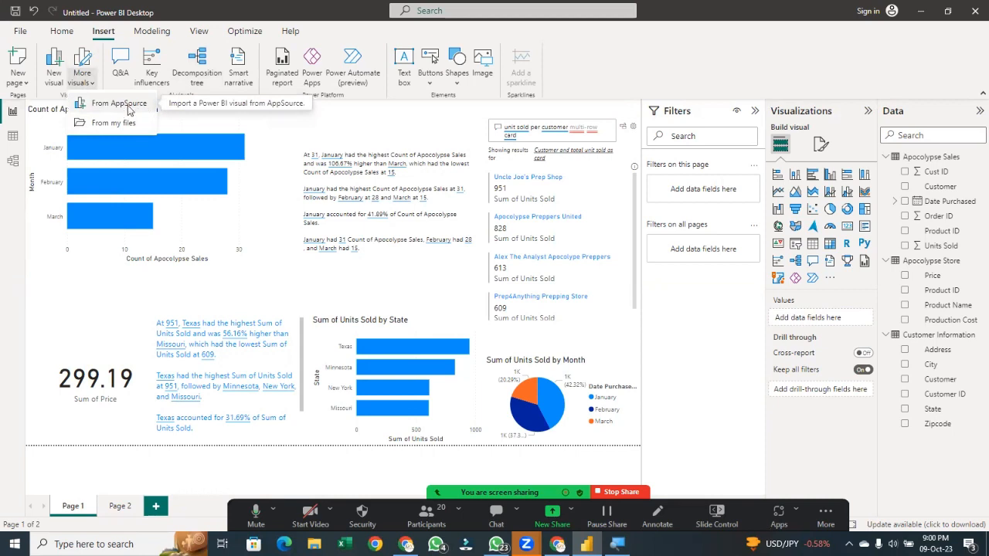
pyautogui.click(54, 70)
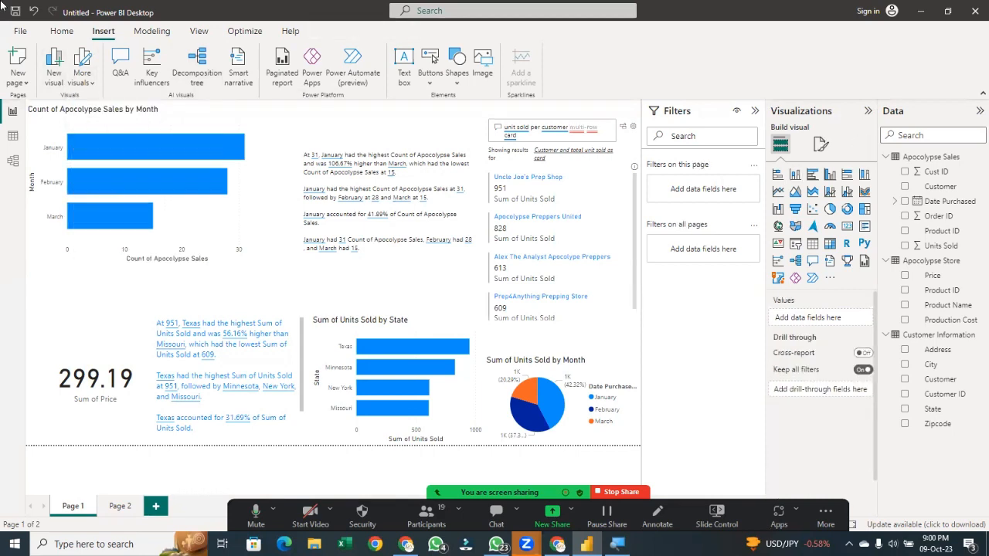
pyautogui.press('Delete')
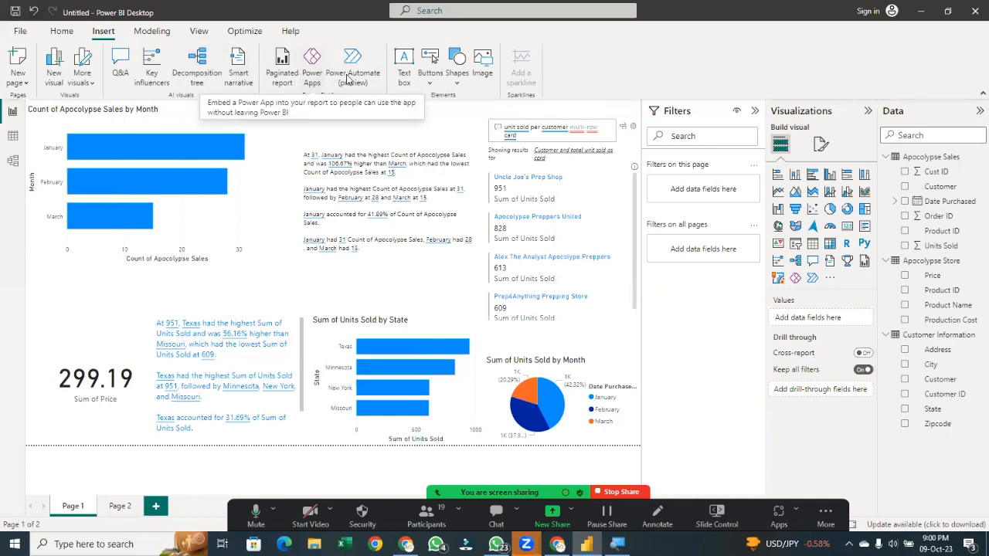
# Add a new report page
pyautogui.click(405, 70)
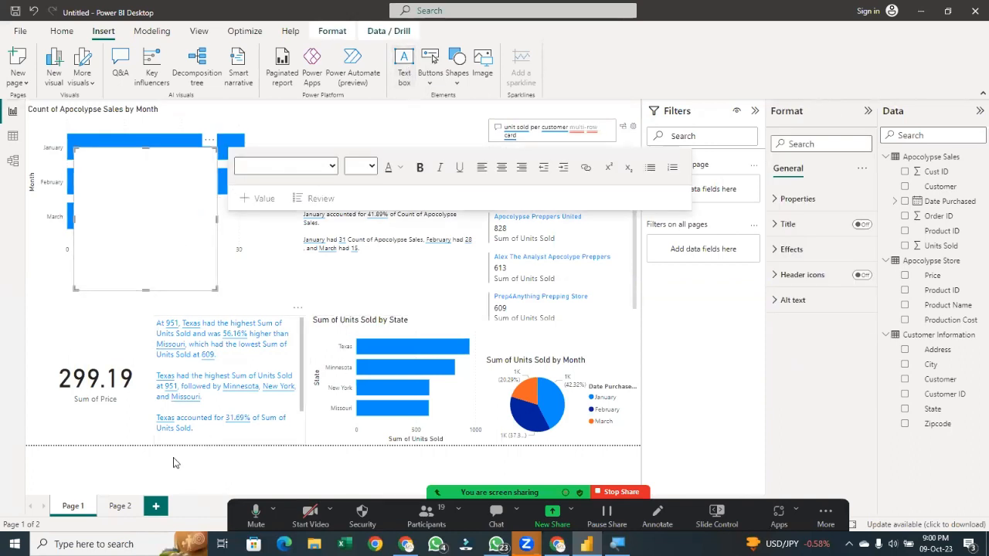
pyautogui.click(152, 510)
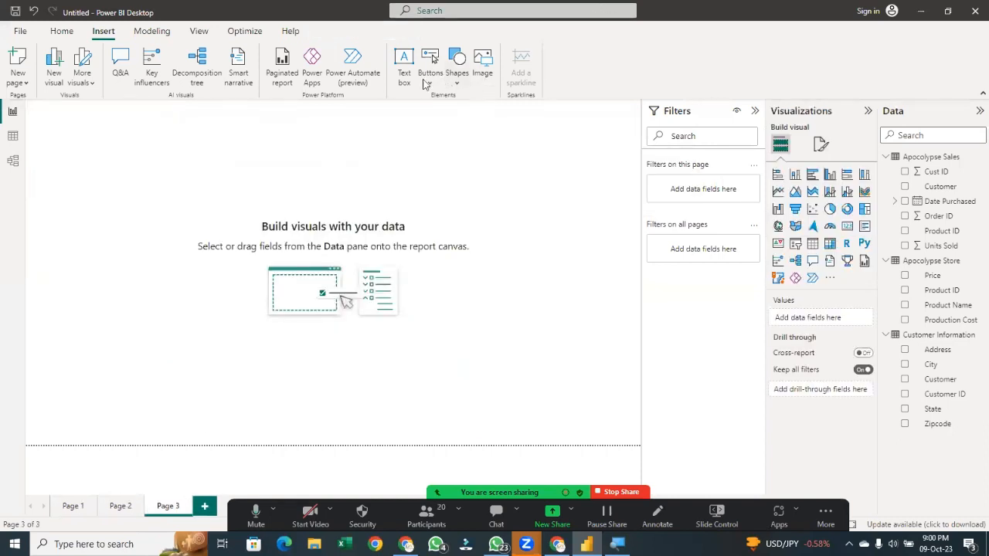
# Insert a text box reading "Sales Roport for Apocalypse" and stretch it across the top of the page
pyautogui.click(405, 66)
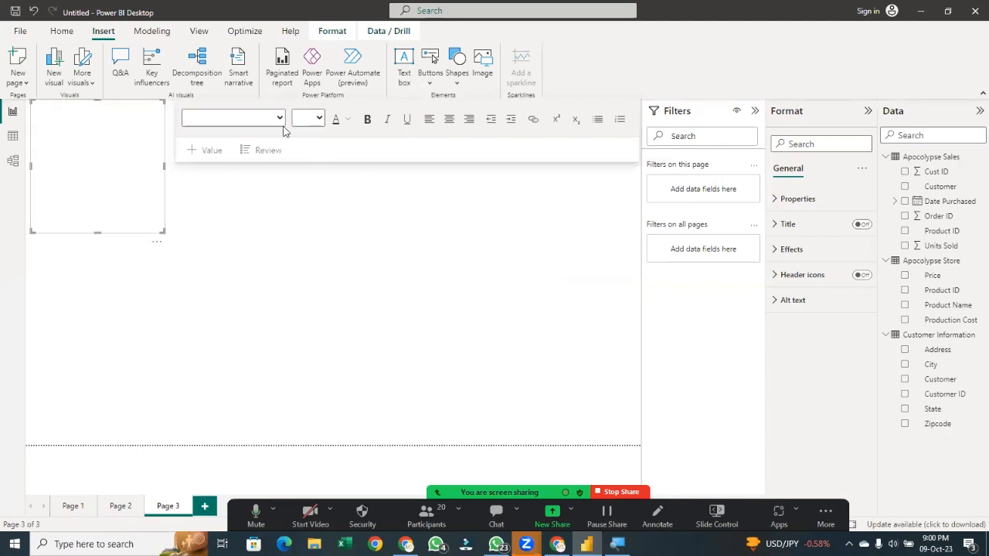
pyautogui.click(144, 199)
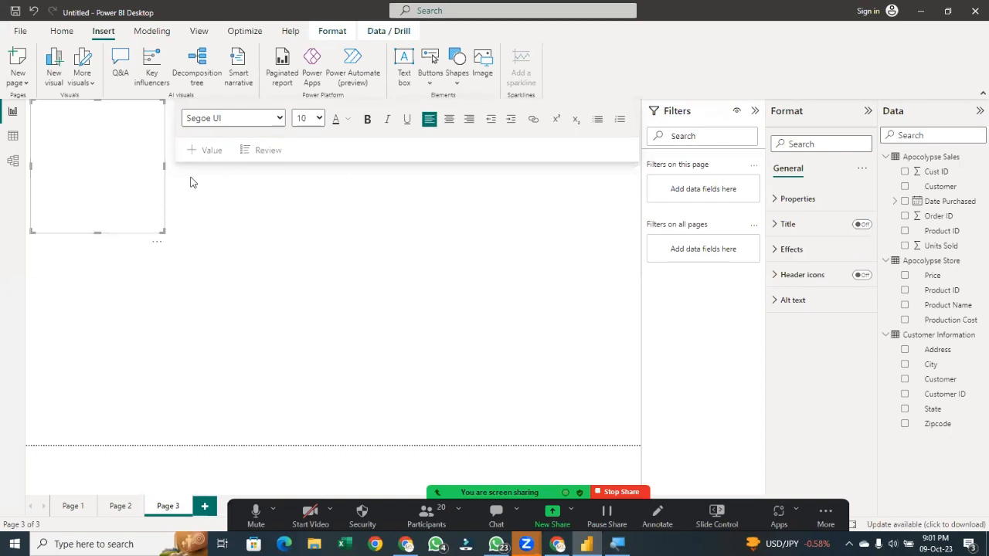
pyautogui.write('slic')
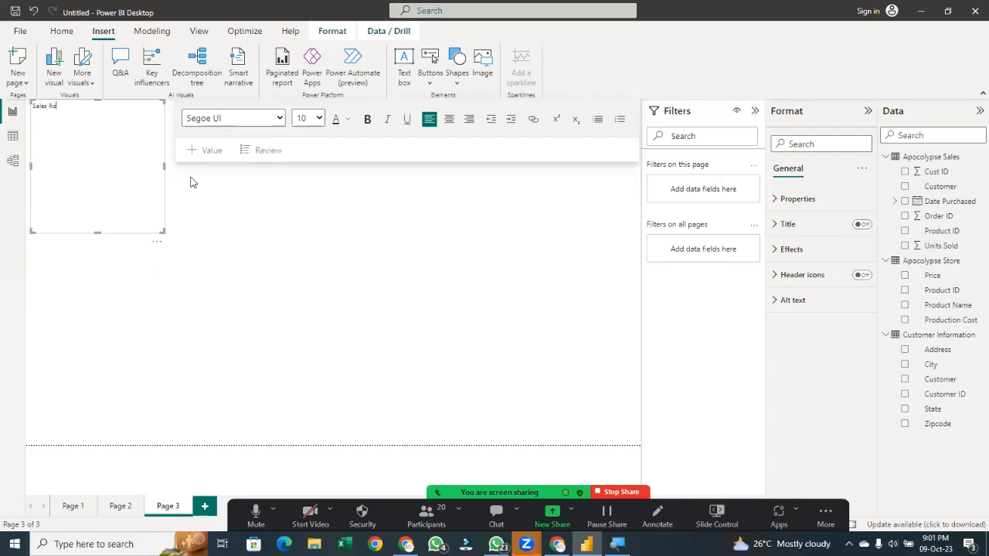
pyautogui.write('rt')
pyautogui.write('port ')
pyautogui.write('for')
pyautogui.write('pocalypse')
pyautogui.moveTo(97, 232); pyautogui.dragTo(111, 150)
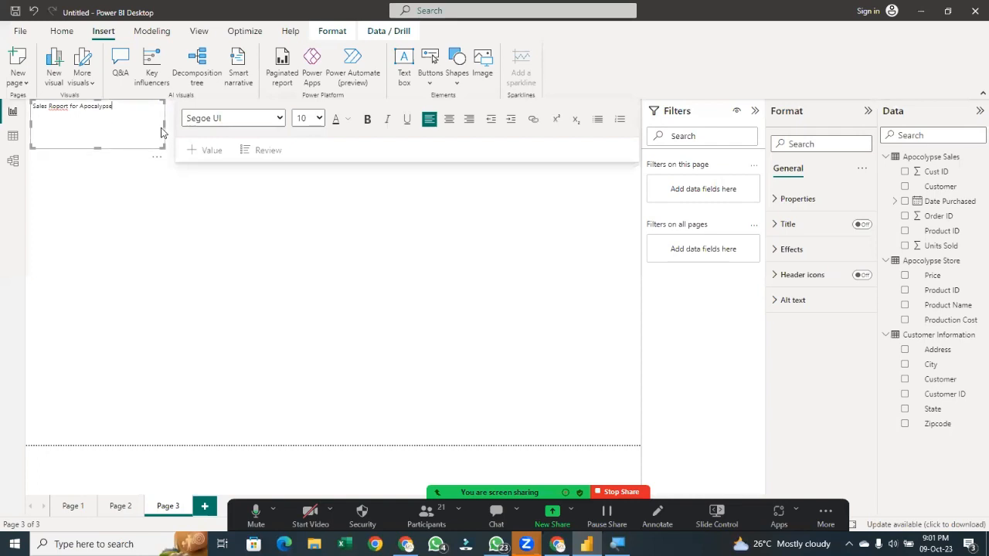
pyautogui.moveTo(165, 127); pyautogui.dragTo(643, 114)
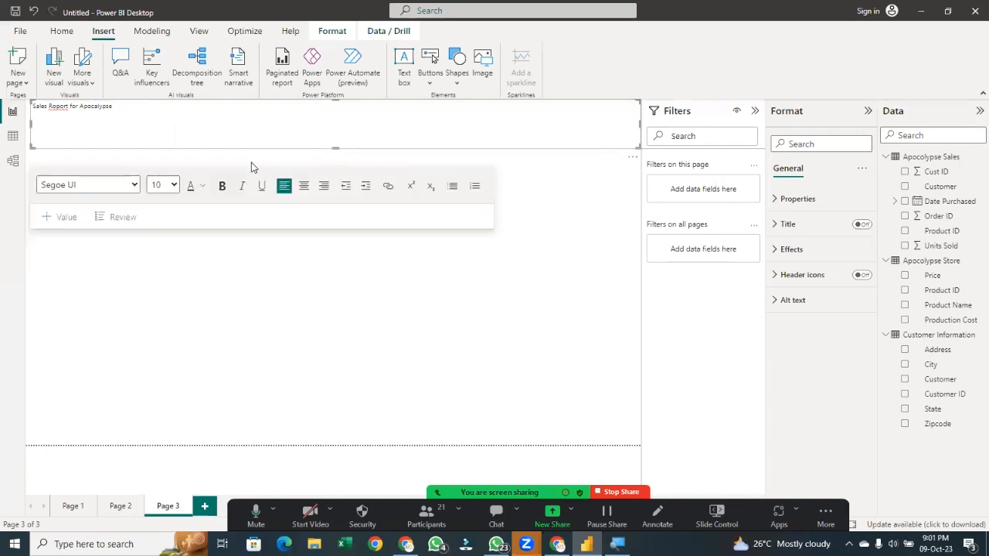
# Make the title text bold with a font size of 40
pyautogui.click(203, 185)
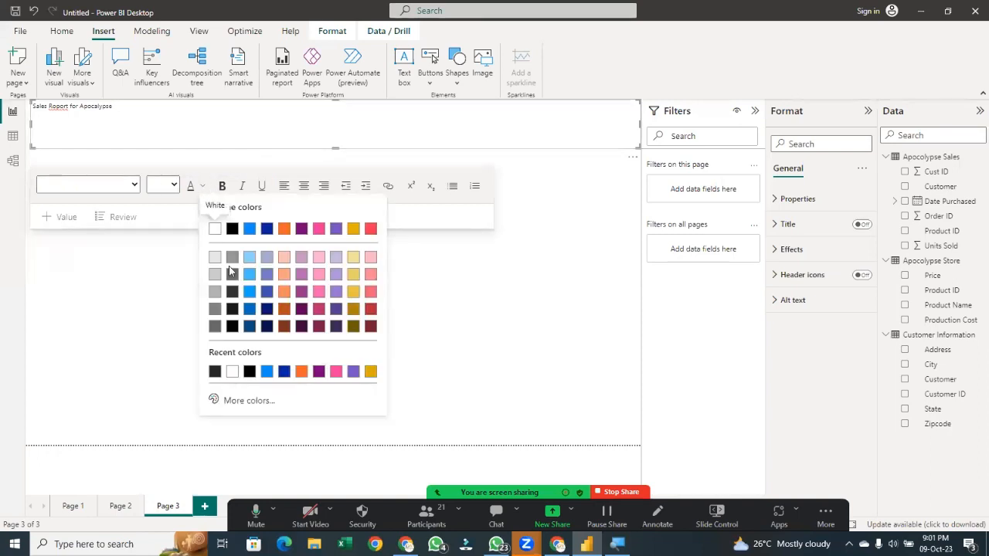
pyautogui.click(248, 308)
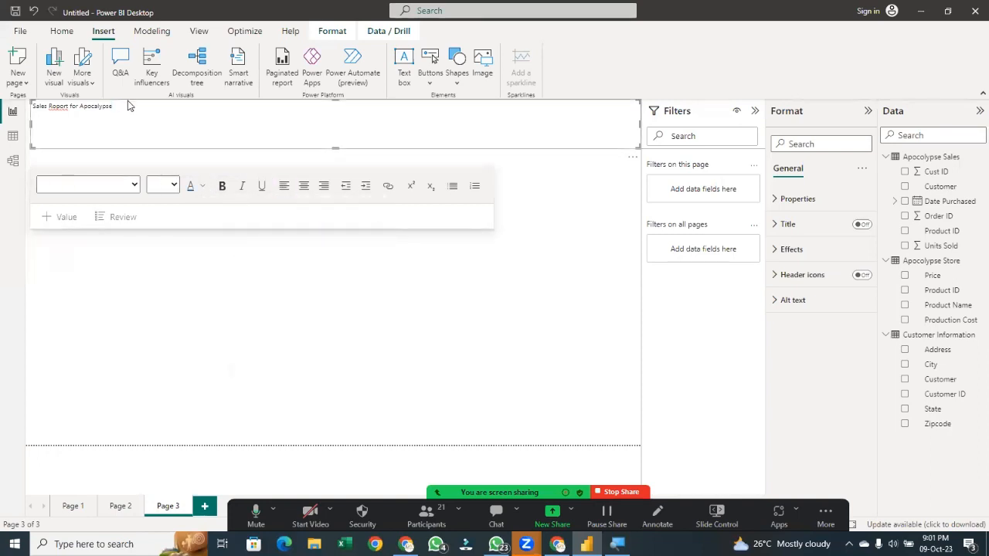
pyautogui.moveTo(121, 106); pyautogui.dragTo(29, 106)
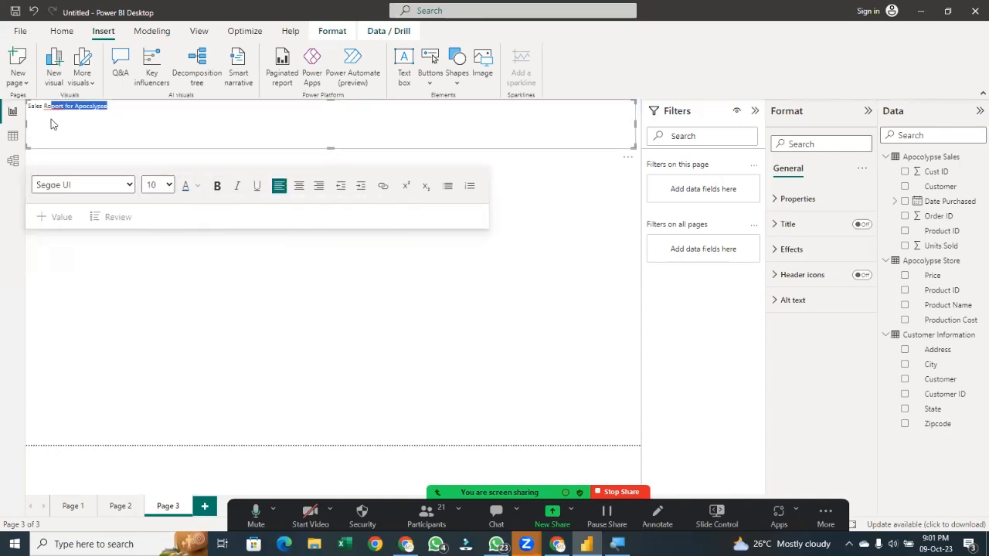
pyautogui.click(217, 186)
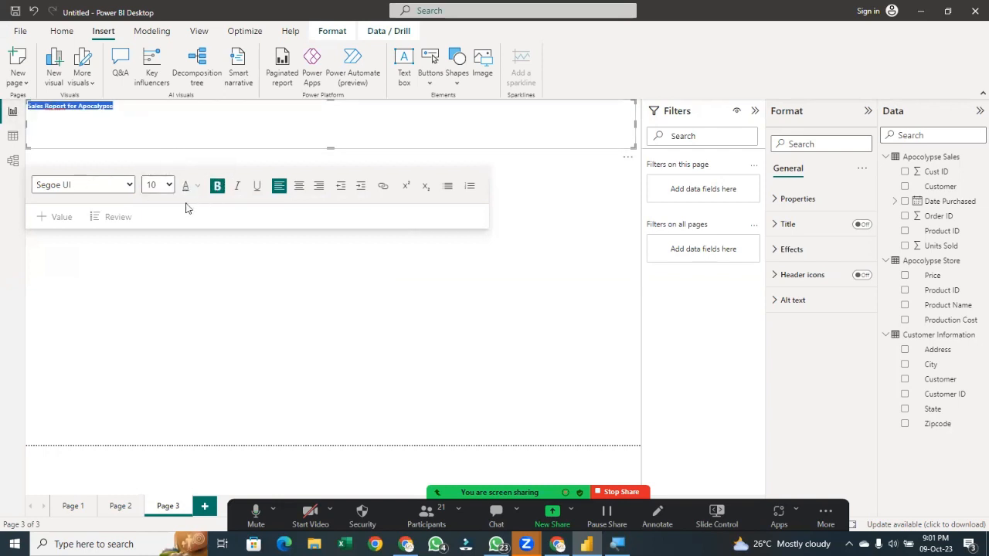
pyautogui.click(161, 185)
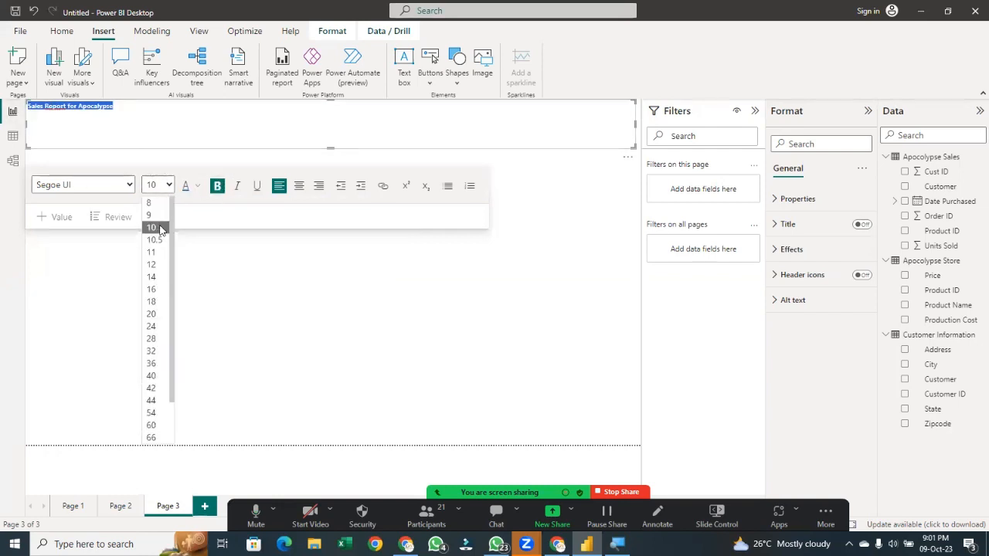
pyautogui.click(151, 376)
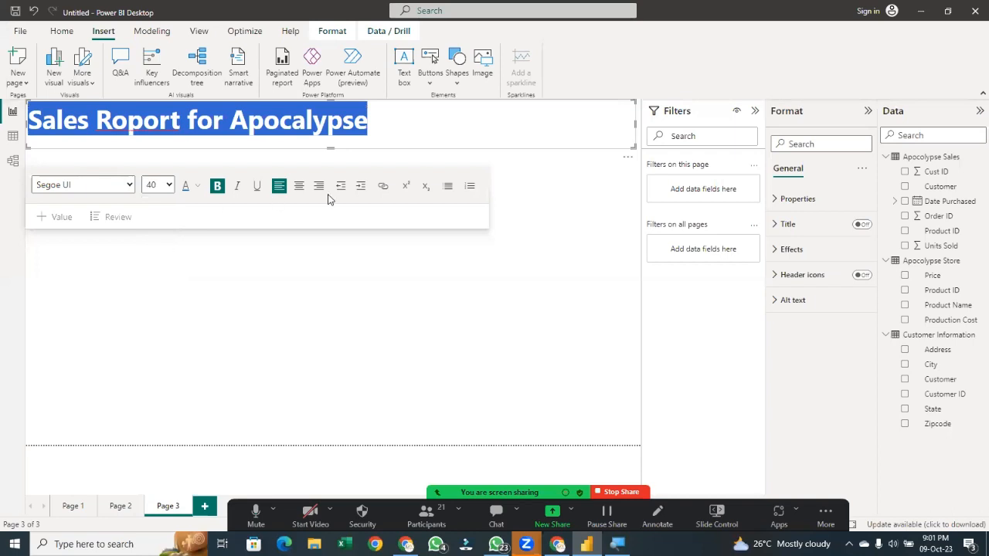
# Centre the title text and colour it blue
pyautogui.click(299, 185)
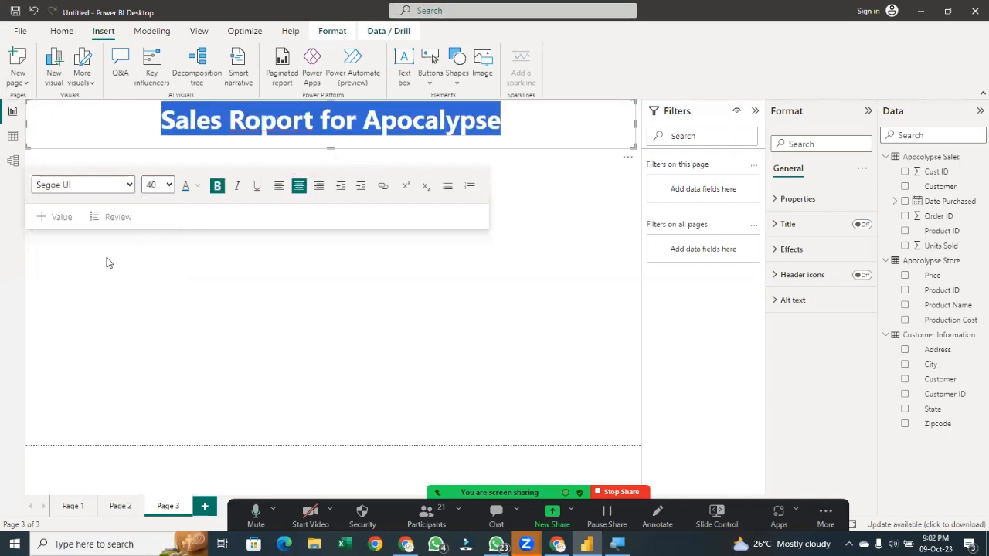
pyautogui.click(192, 186)
pyautogui.click(241, 226)
pyautogui.click(558, 147)
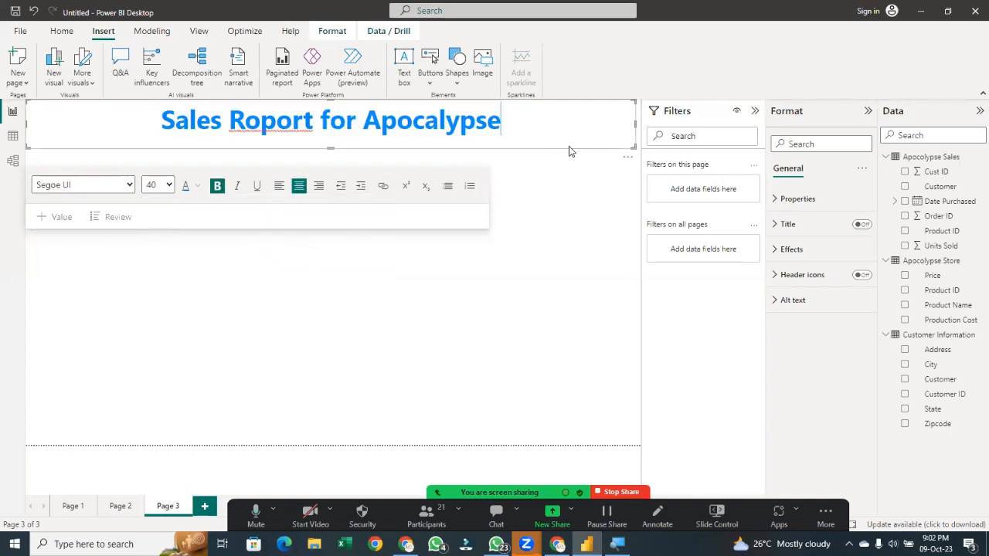
# Set the title text box's background colour to black
pyautogui.click(559, 237)
pyautogui.click(610, 137)
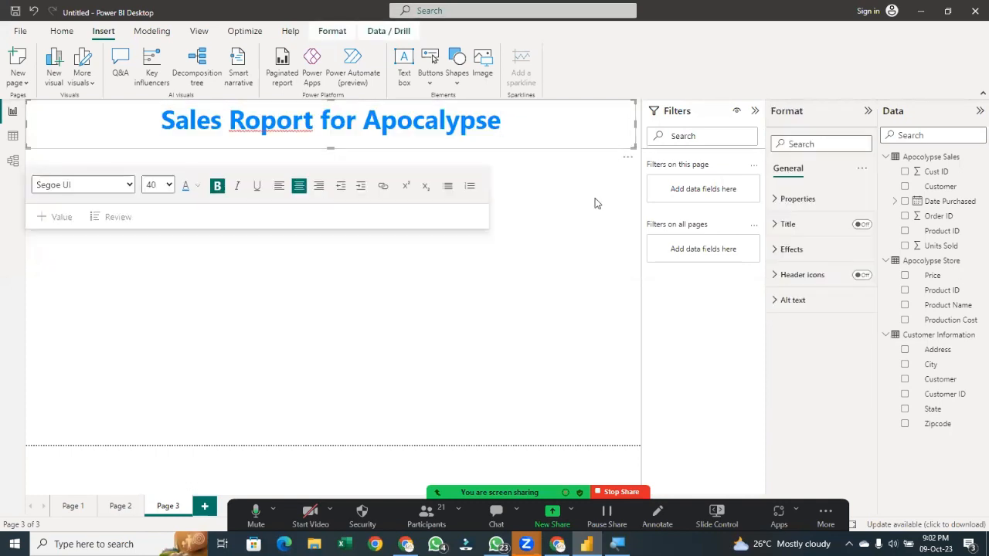
pyautogui.click(783, 249)
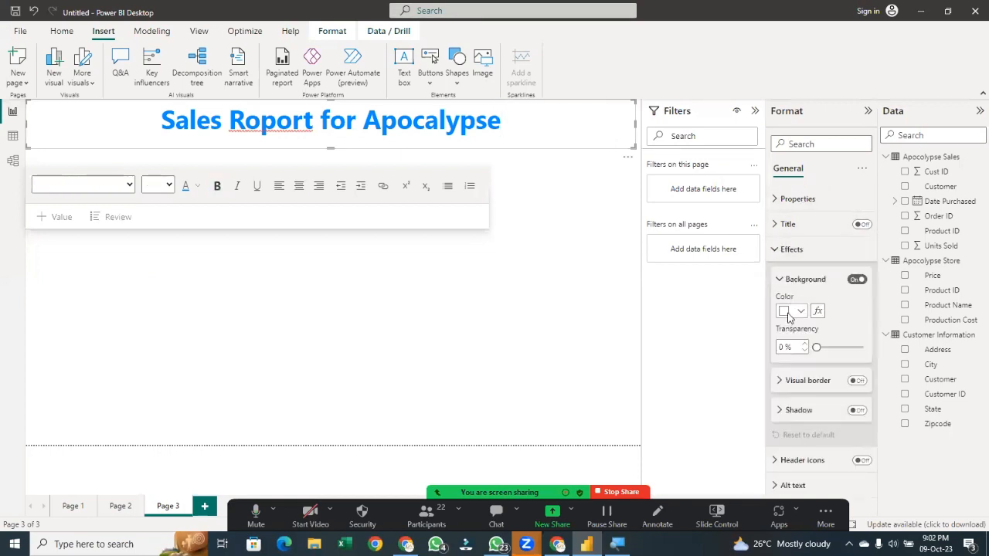
pyautogui.click(788, 313)
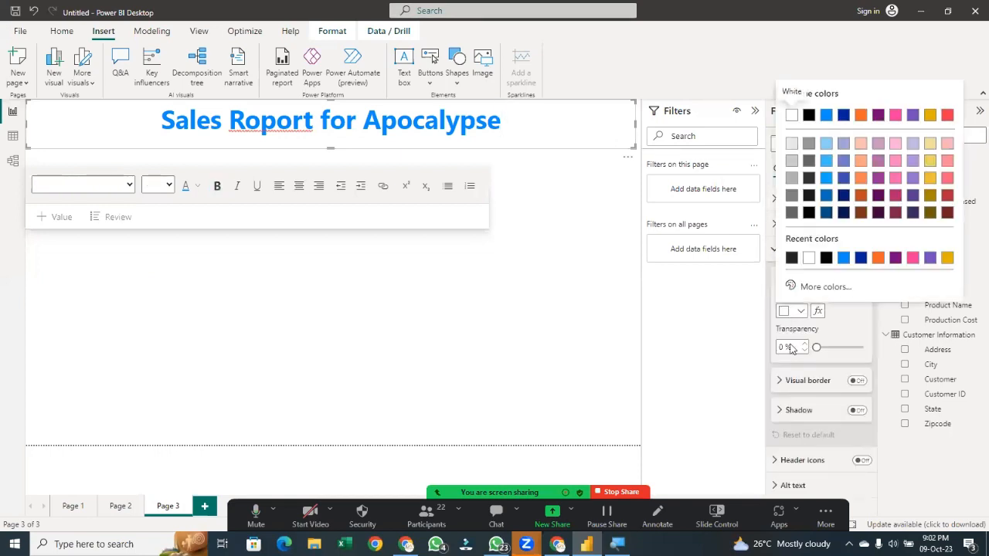
pyautogui.click(826, 257)
pyautogui.click(322, 299)
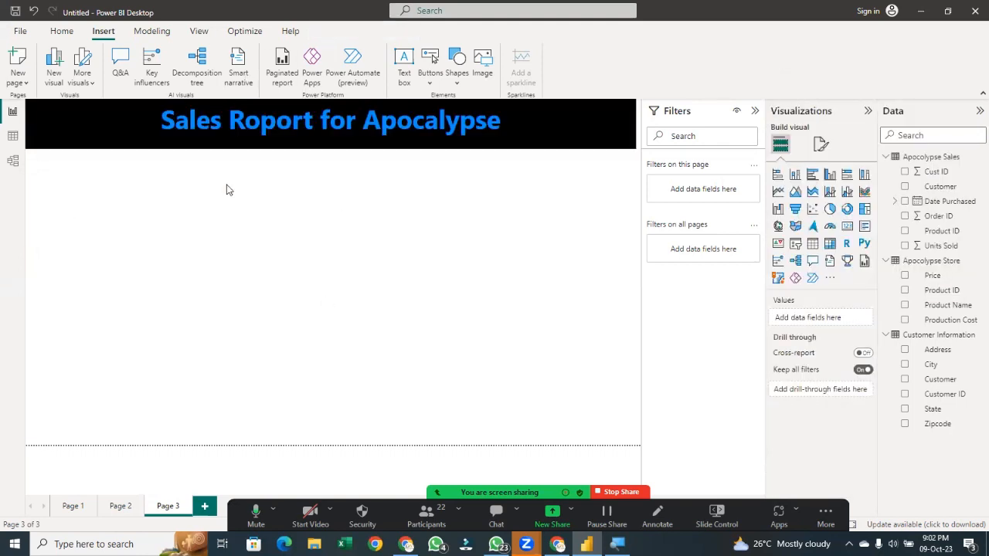
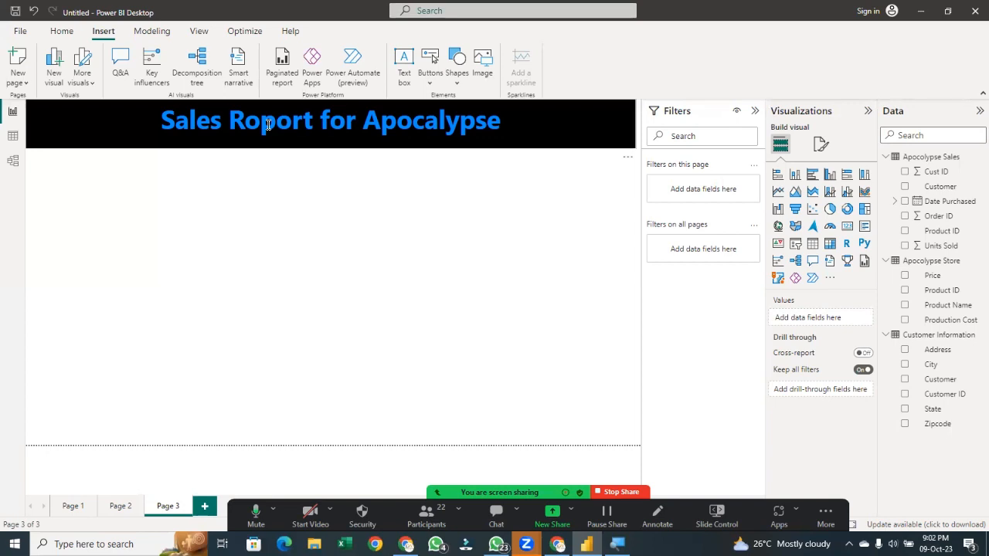
# Insert a Left arrow button and move it to the page's bottom-left corner
pyautogui.click(426, 77)
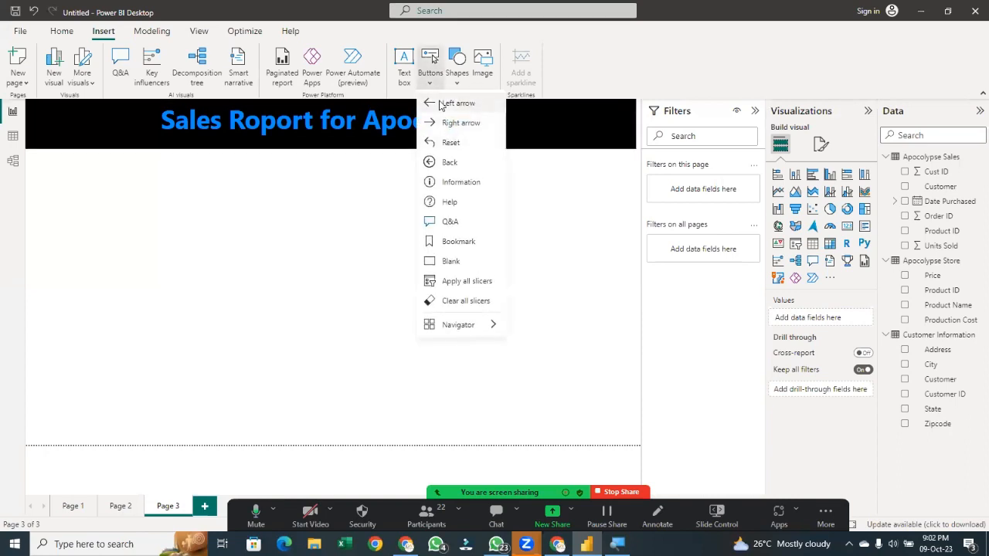
pyautogui.click(441, 104)
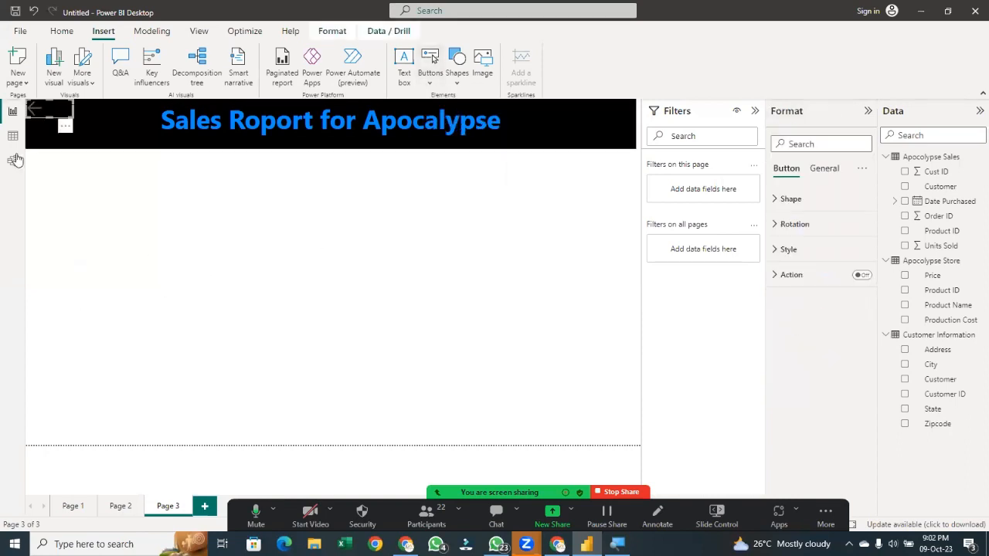
pyautogui.moveTo(47, 116); pyautogui.dragTo(29, 438)
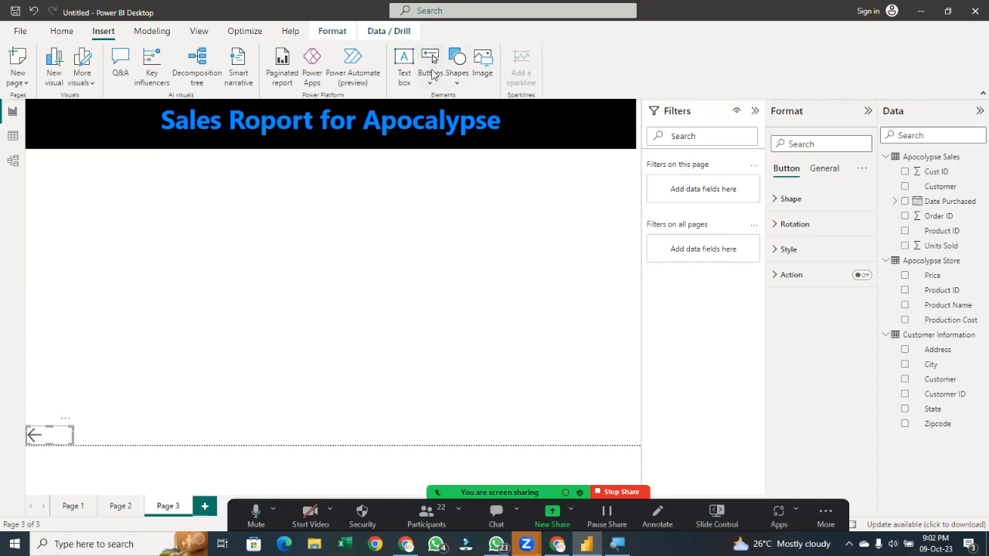
# Add a Reset button and a Blank button, placing the blank button near the middle of the page
pyautogui.click(431, 74)
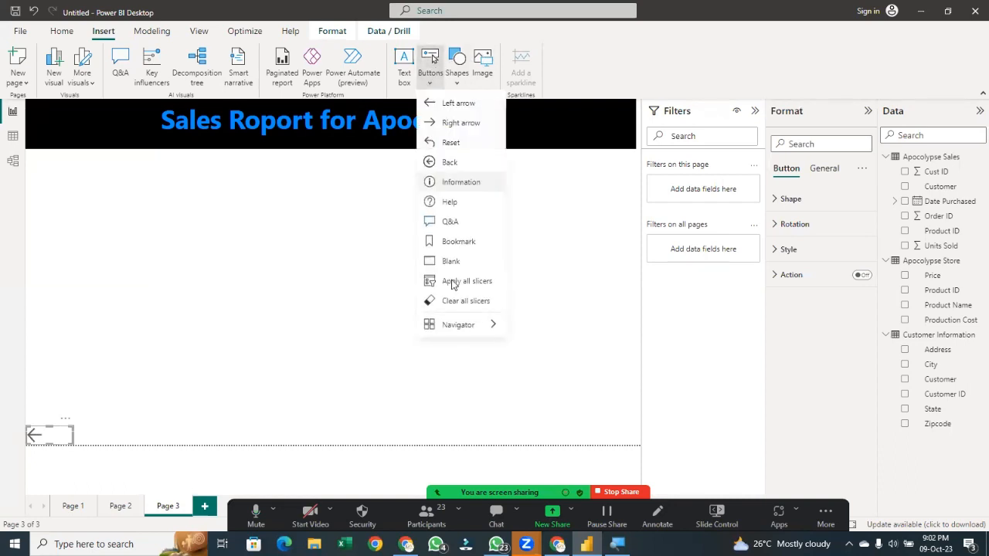
pyautogui.click(446, 143)
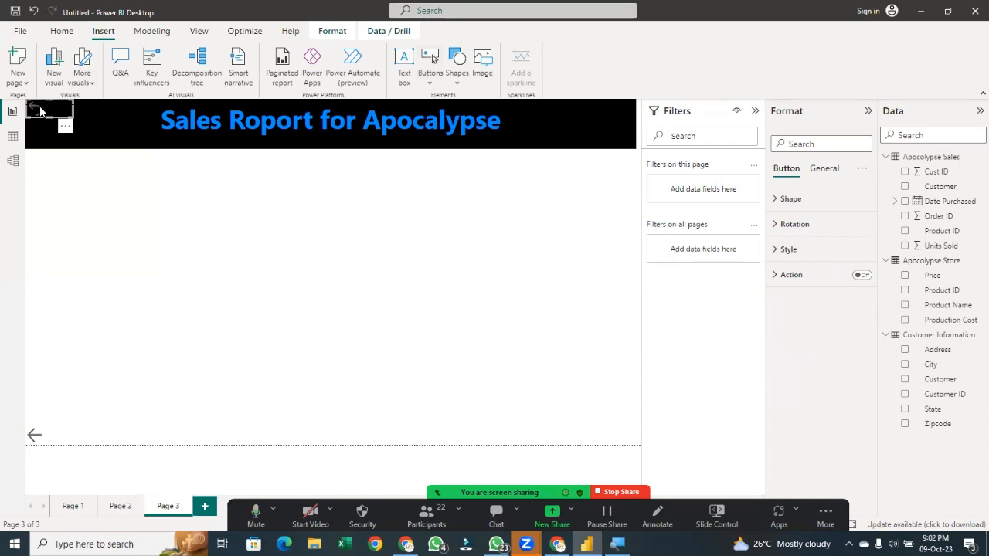
pyautogui.click(430, 78)
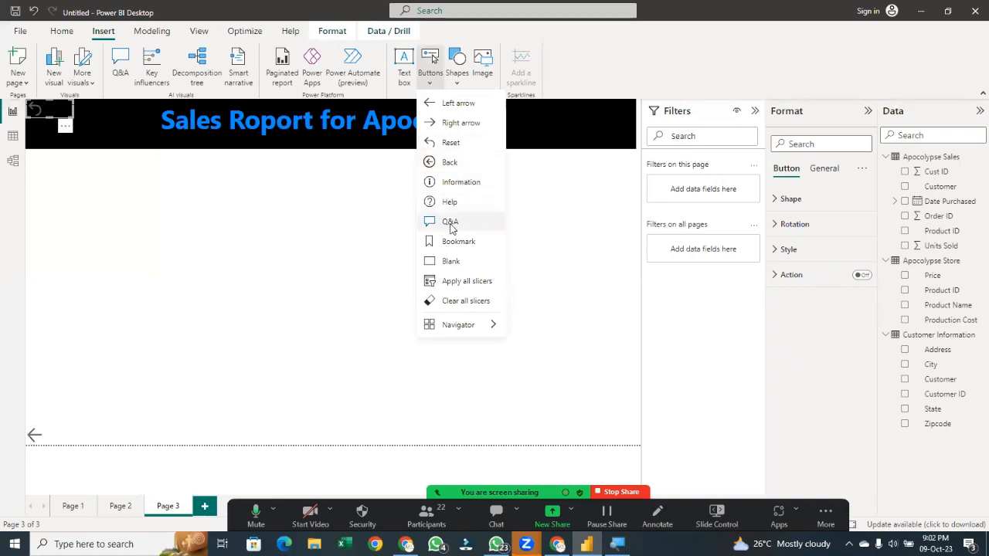
pyautogui.click(454, 267)
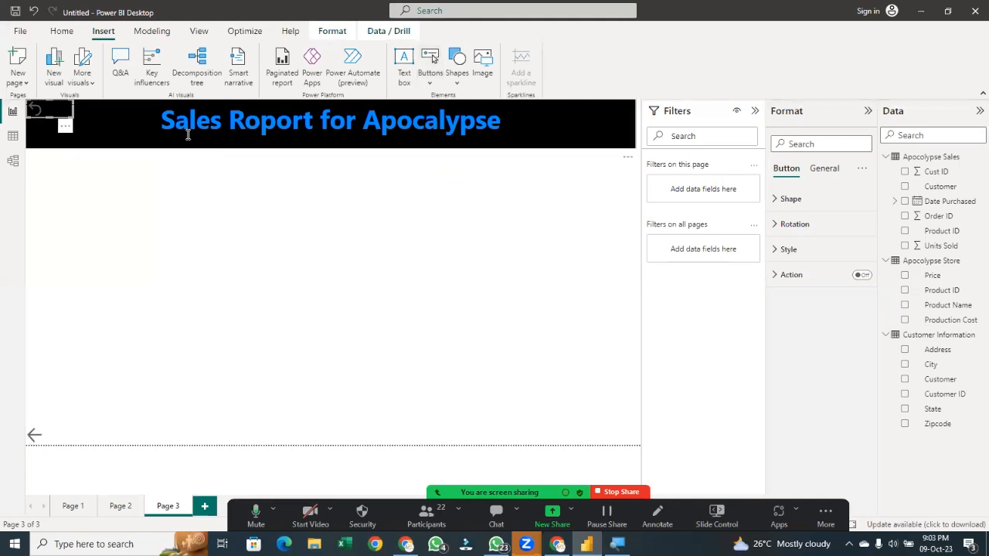
pyautogui.moveTo(50, 116); pyautogui.dragTo(431, 377)
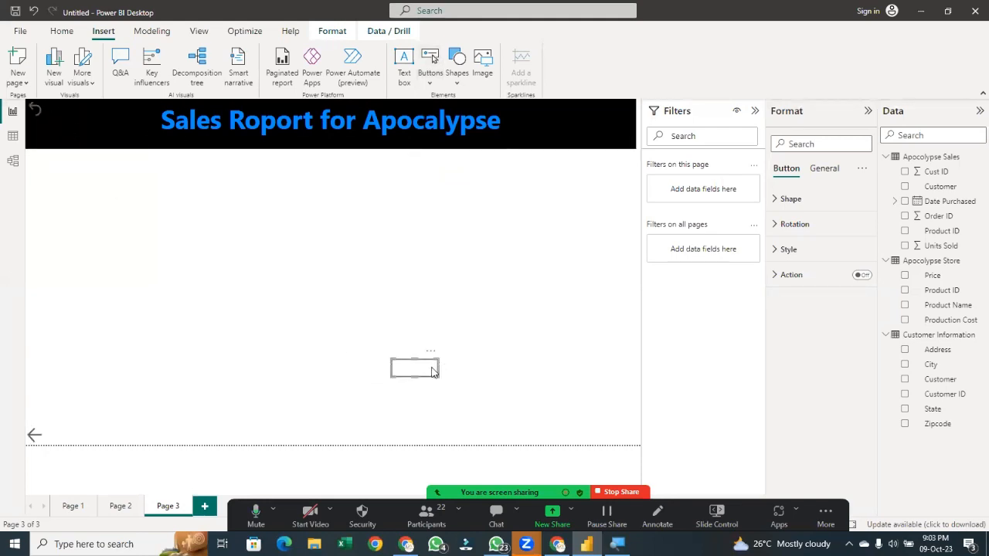
# Set the blank button's rounded corners to 3 px
pyautogui.click(782, 202)
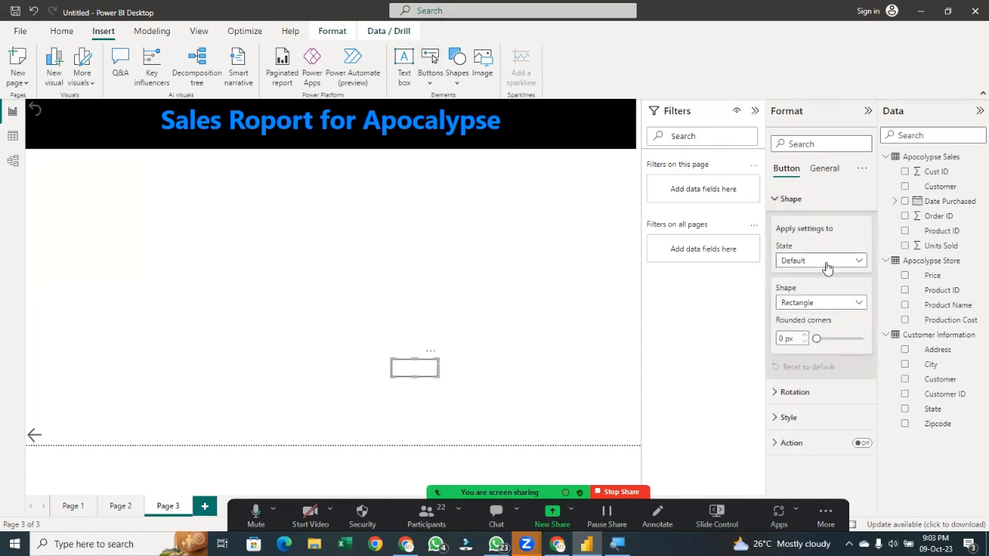
pyautogui.click(826, 267)
pyautogui.click(822, 298)
pyautogui.click(838, 265)
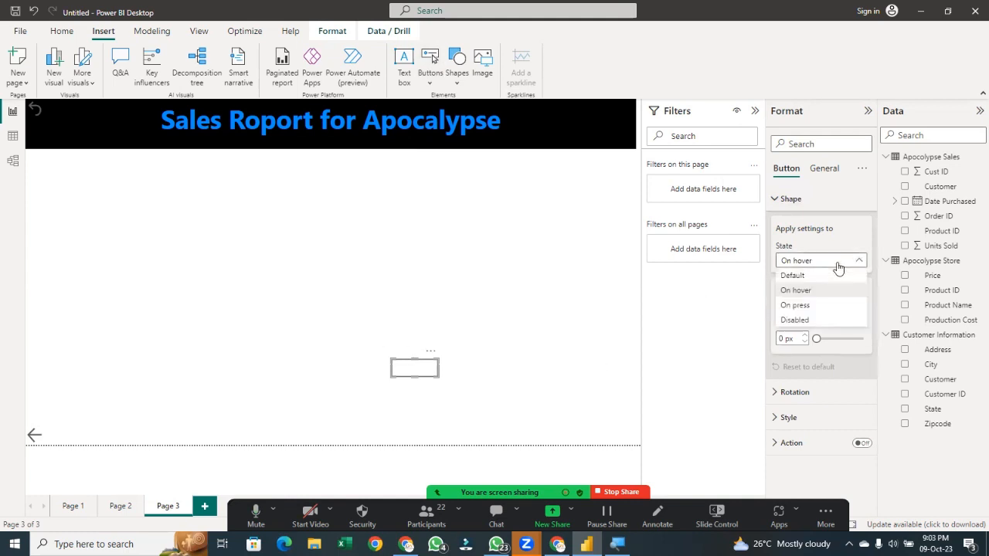
pyautogui.click(839, 277)
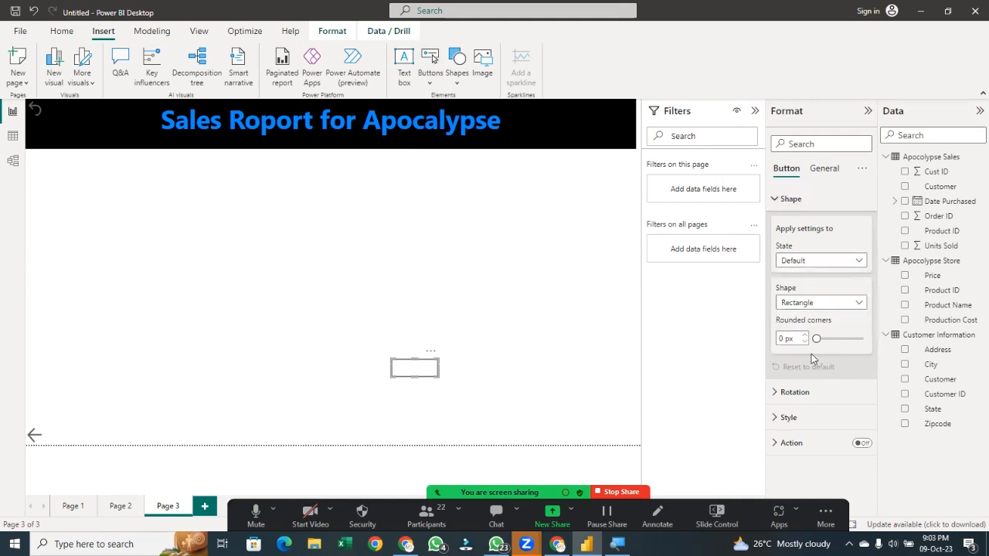
pyautogui.moveTo(809, 338); pyautogui.dragTo(812, 339)
# Turn on the blank button's text, label it "target", and colour the text blue
pyautogui.click(796, 393)
pyautogui.click(797, 394)
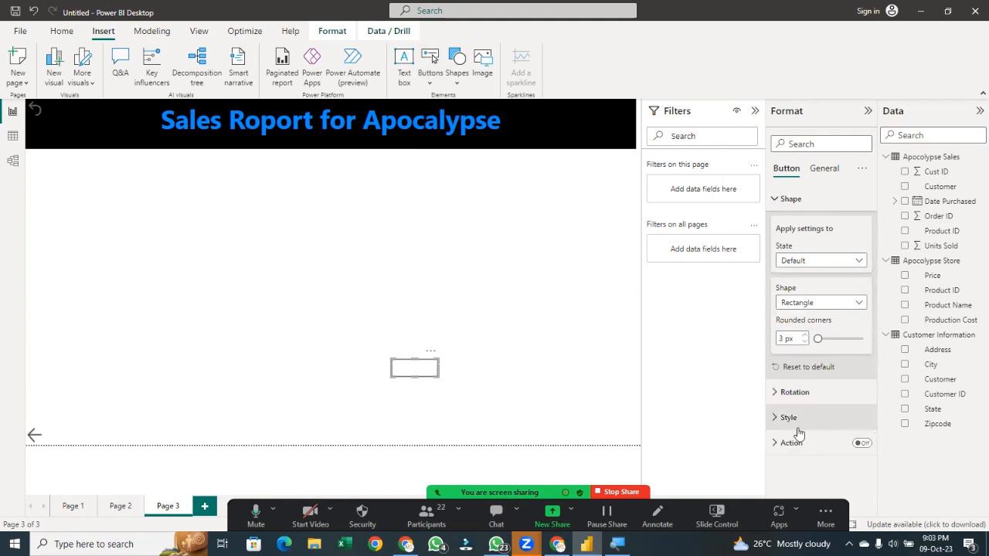
pyautogui.click(801, 425)
pyautogui.scroll(-3, 796, 423)
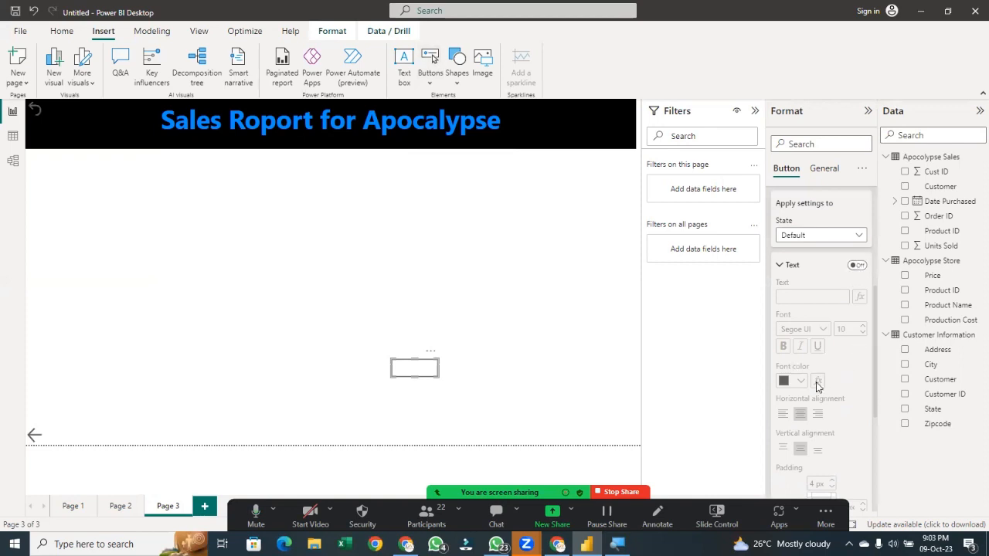
pyautogui.click(848, 269)
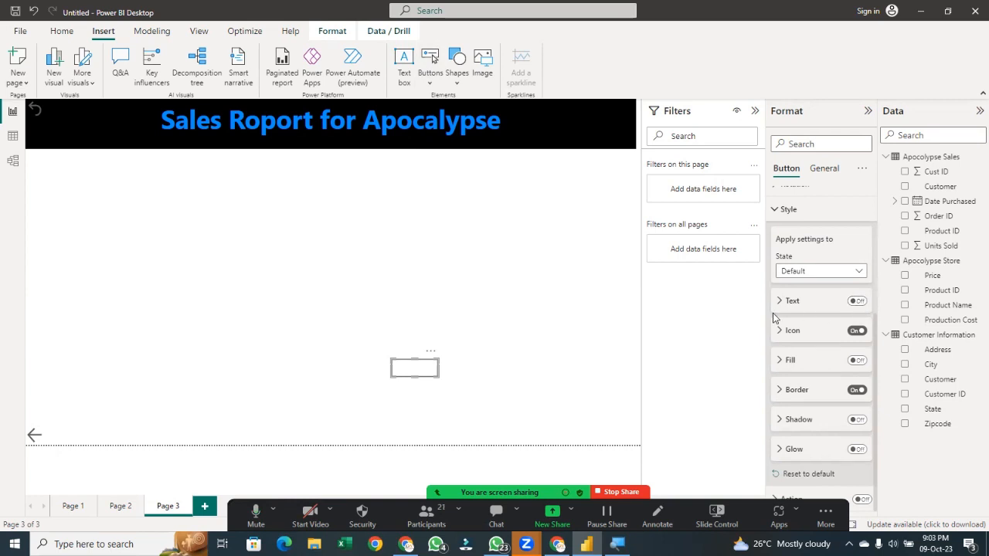
pyautogui.click(854, 302)
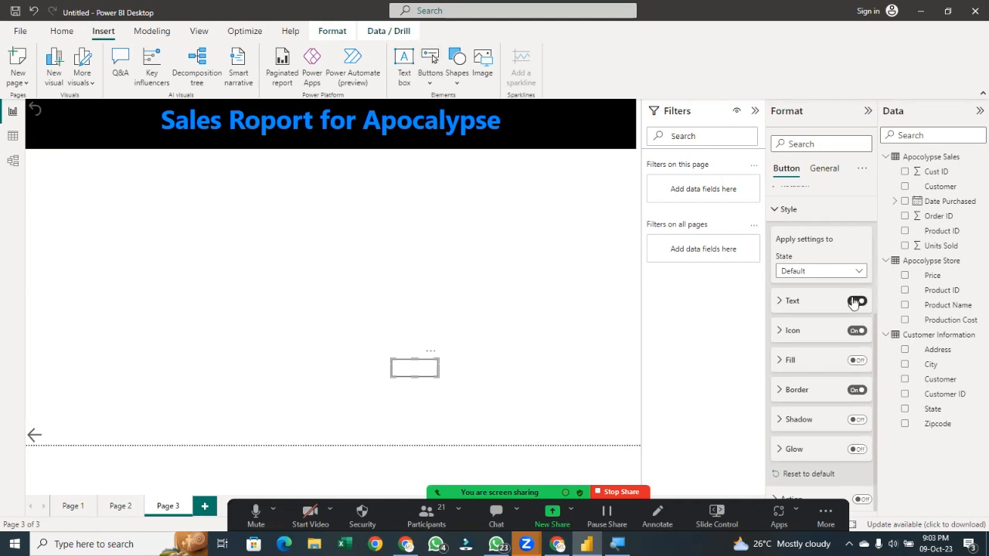
pyautogui.click(782, 302)
pyautogui.click(813, 334)
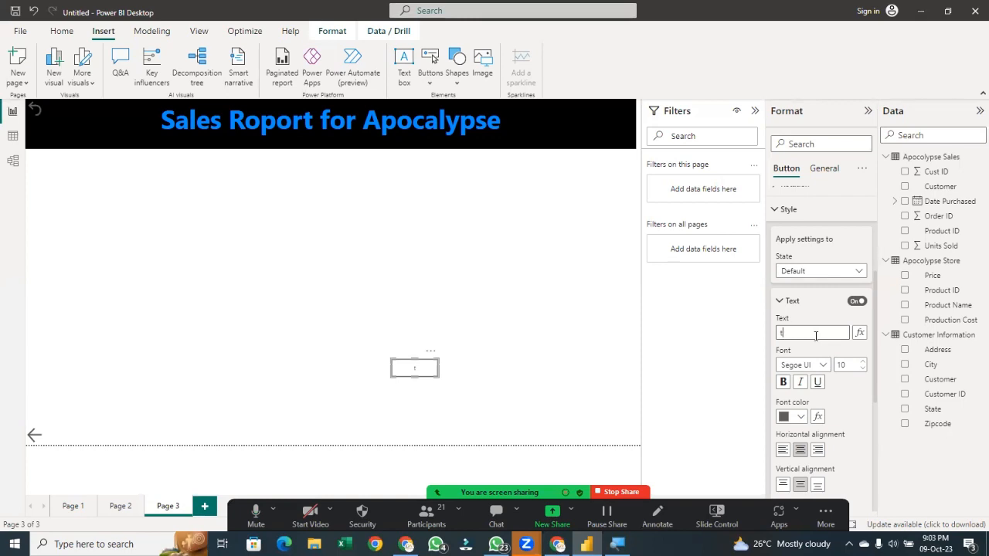
pyautogui.write('r')
pyautogui.write('rg')
pyautogui.click(799, 418)
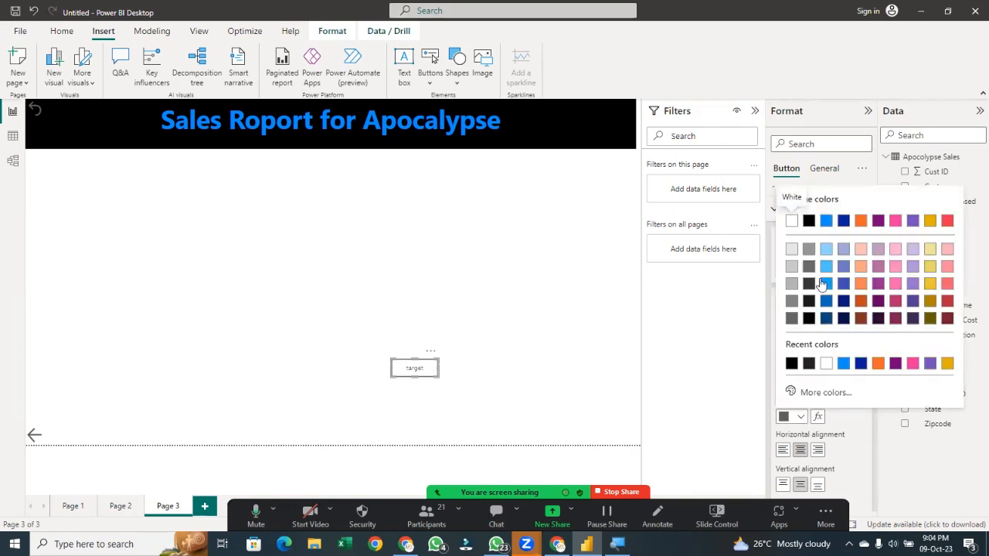
pyautogui.click(826, 283)
# Turn on a shadow for the button
pyautogui.scroll(-4, 812, 398)
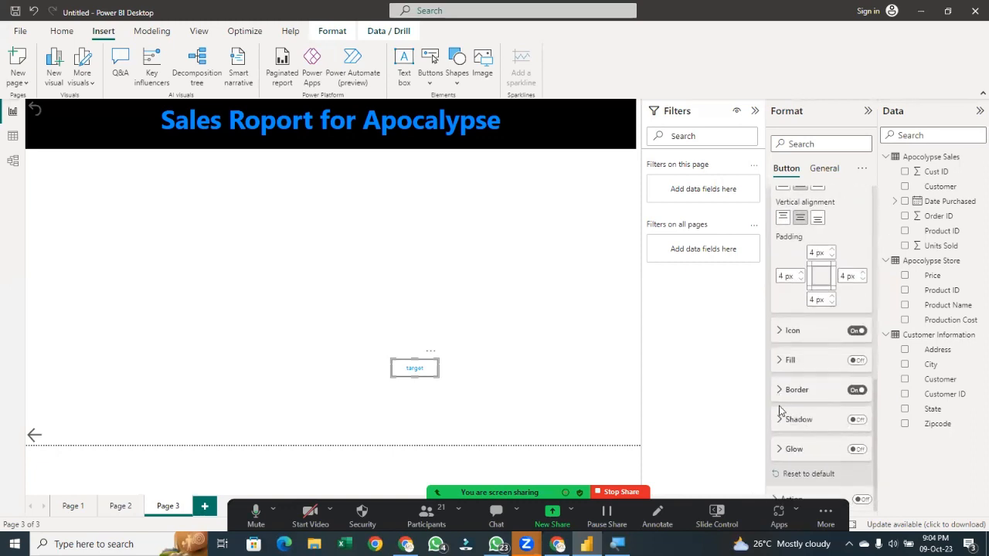
pyautogui.click(793, 421)
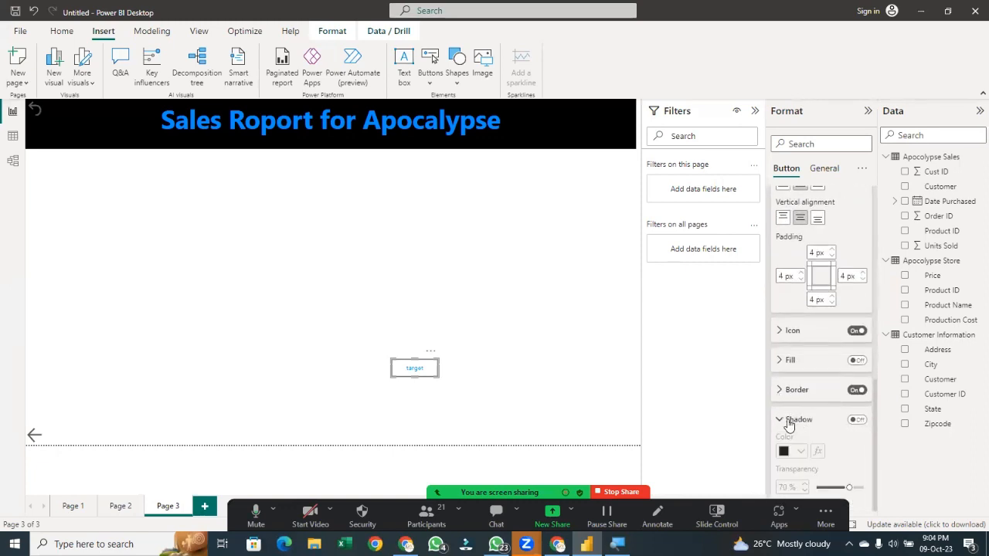
pyautogui.click(850, 425)
pyautogui.click(855, 422)
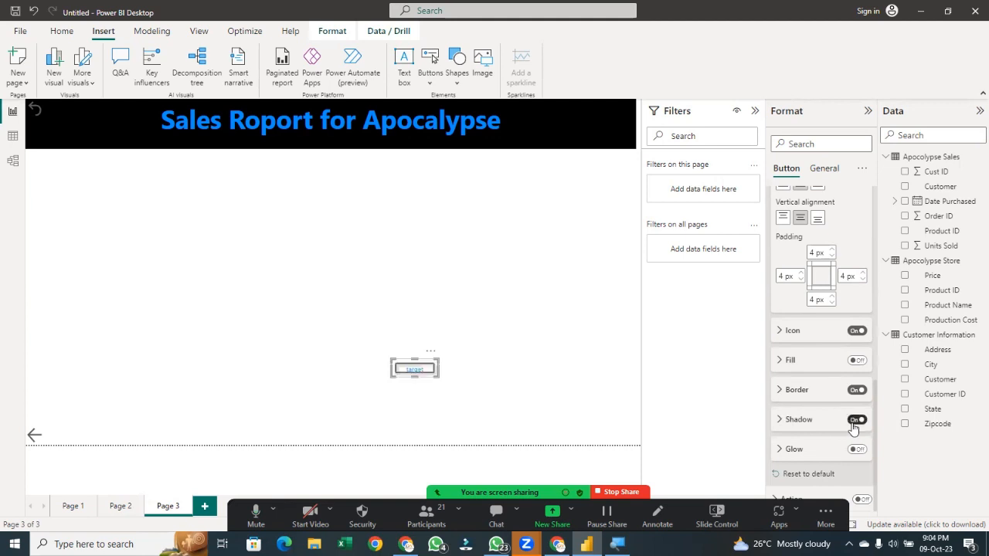
# Turn on the button's background and set its colour to orange
pyautogui.click(454, 387)
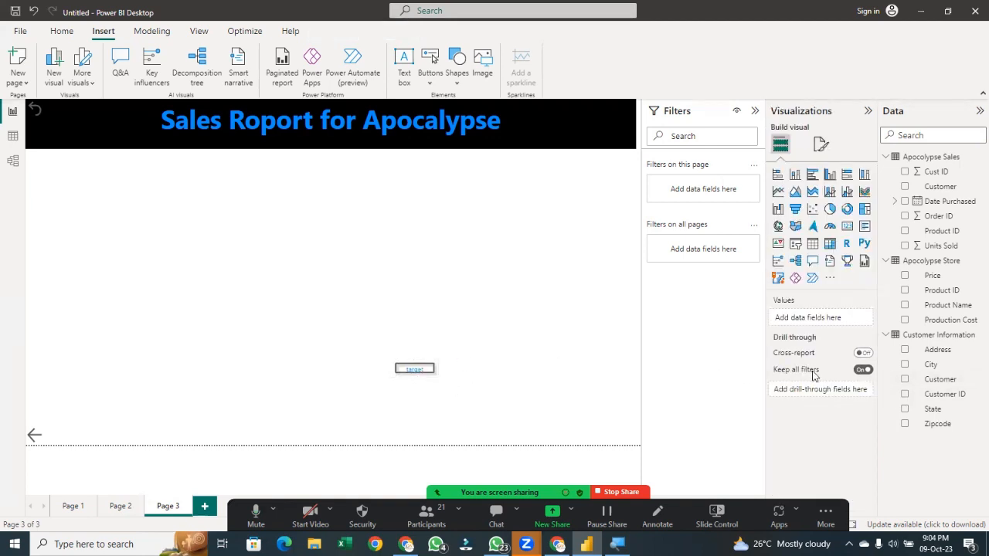
pyautogui.click(413, 366)
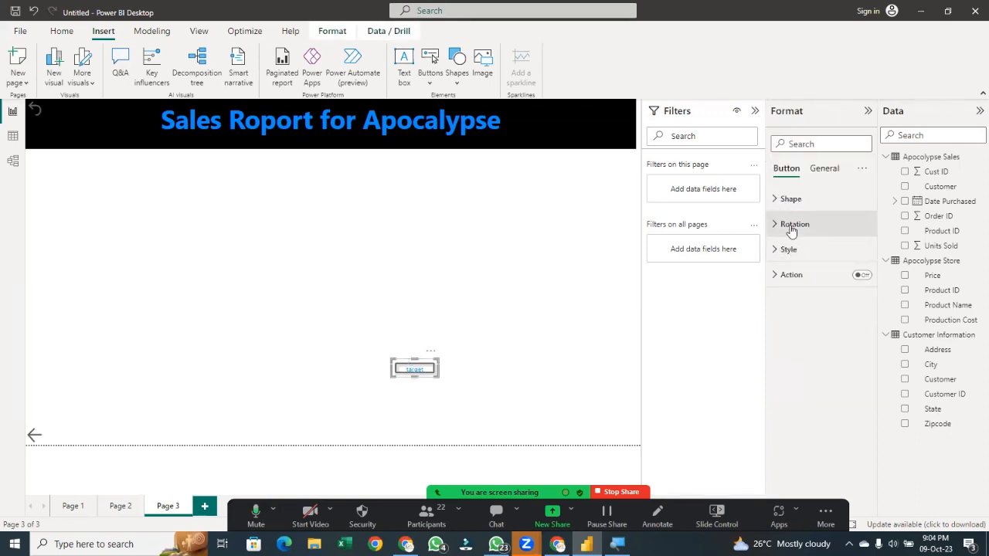
pyautogui.click(827, 168)
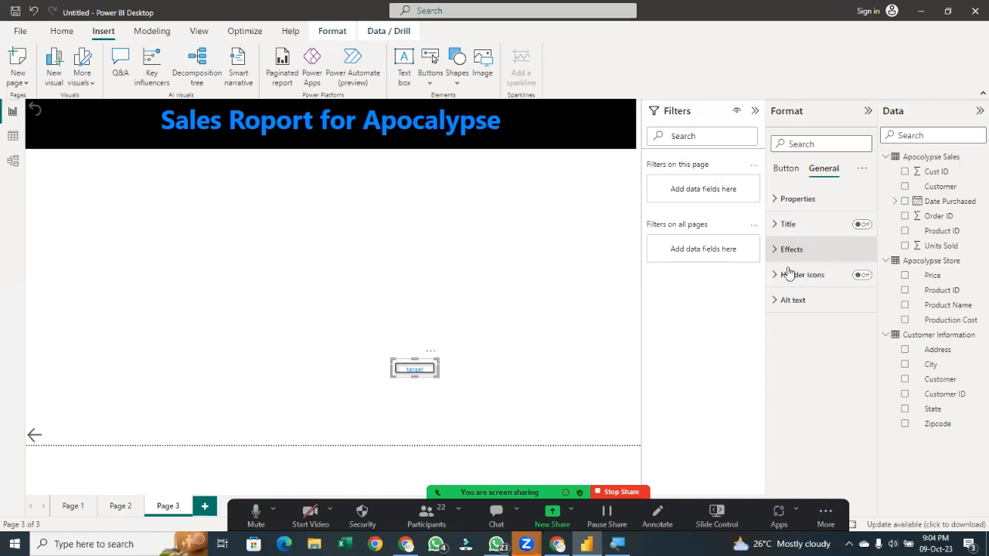
pyautogui.click(789, 250)
pyautogui.click(858, 280)
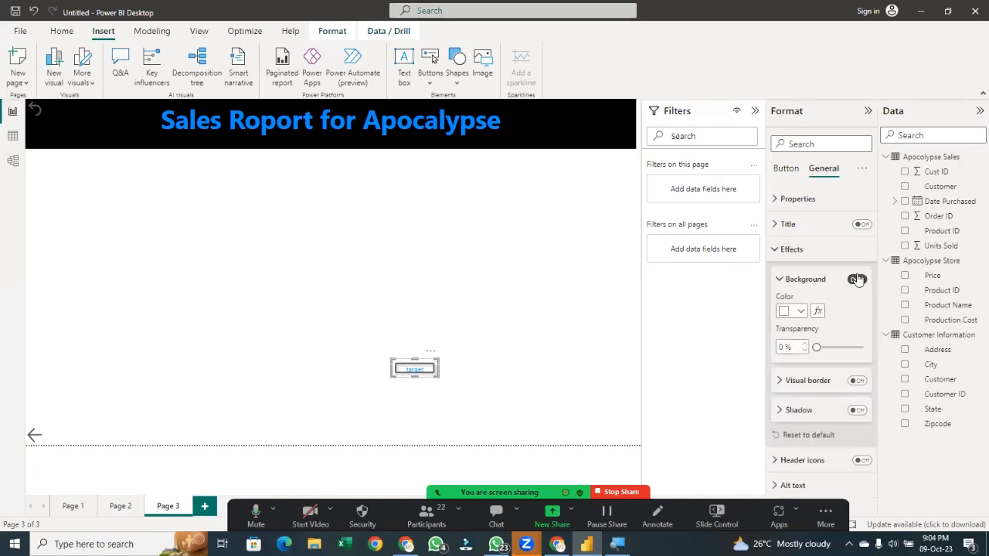
pyautogui.click(793, 315)
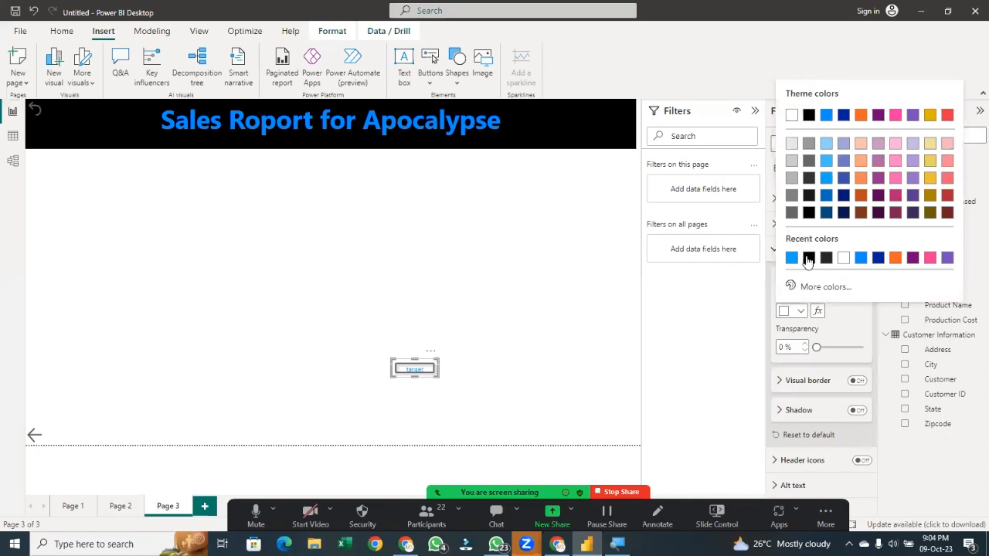
pyautogui.click(894, 260)
pyautogui.click(608, 363)
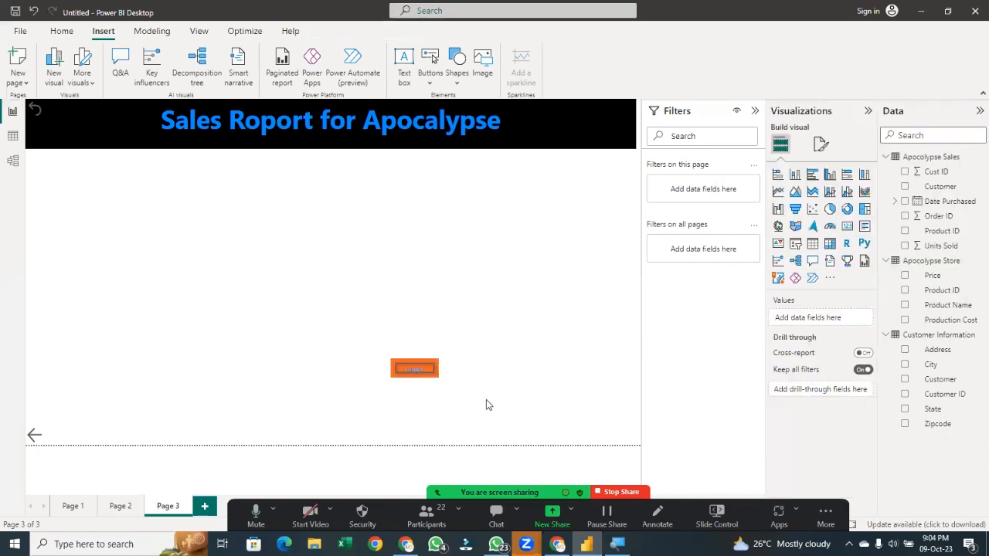
# Turn off the button's border and move it to the page's bottom-right corner
pyautogui.click(421, 365)
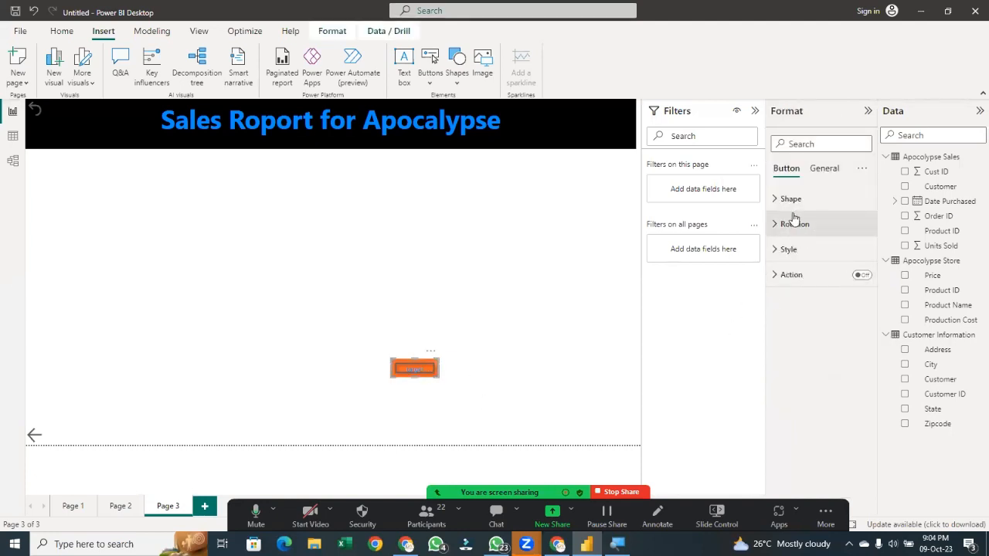
pyautogui.click(788, 249)
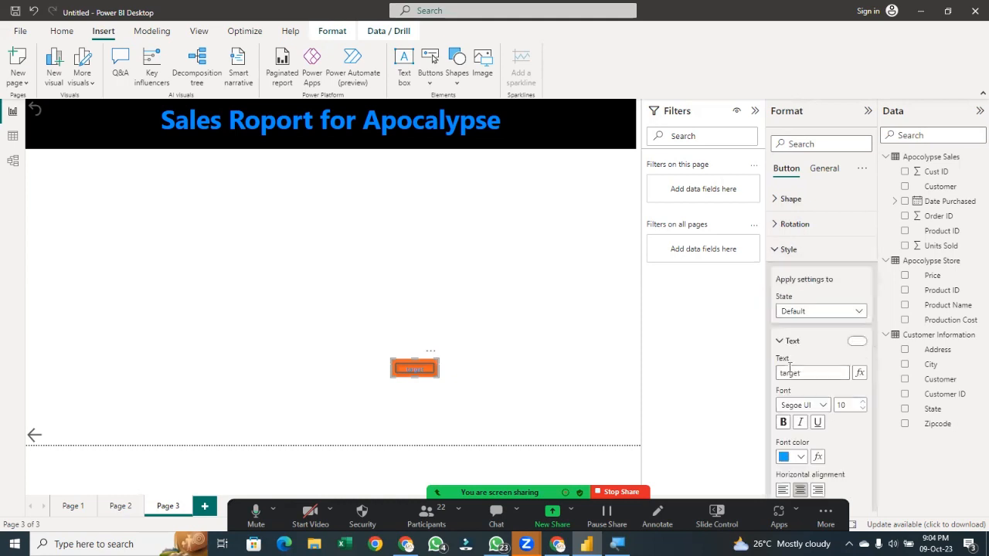
pyautogui.scroll(-3, 806, 371)
pyautogui.scroll(-3, 806, 378)
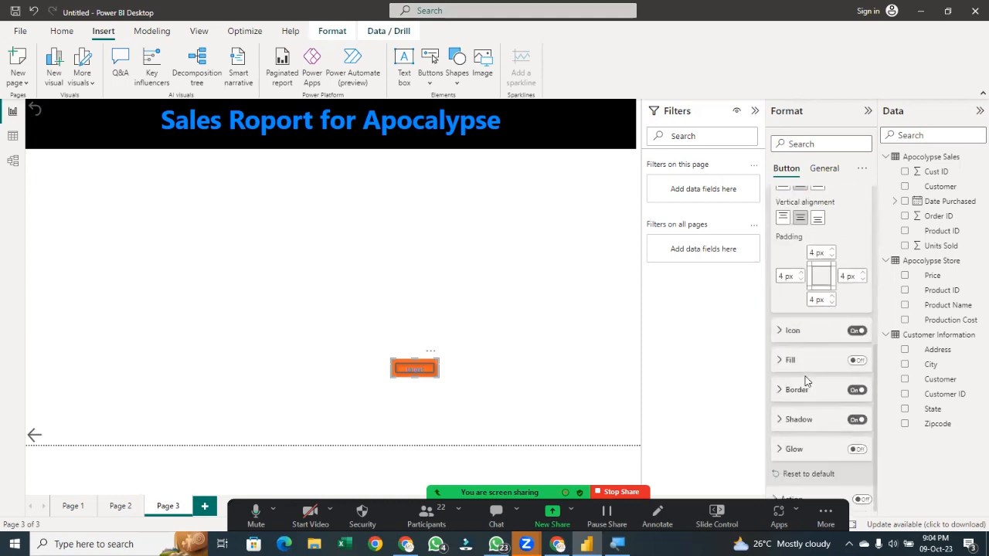
pyautogui.click(856, 391)
pyautogui.click(856, 391)
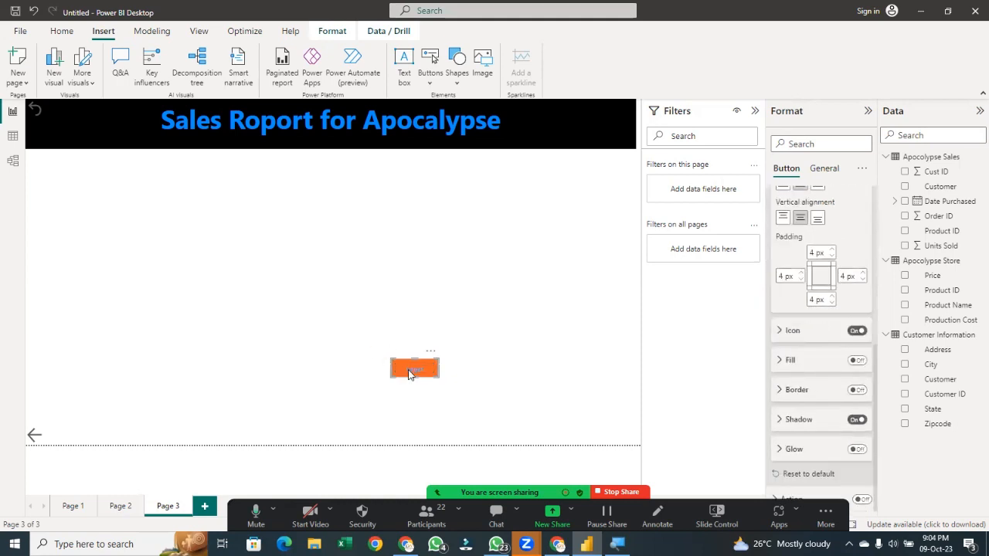
pyautogui.moveTo(412, 369); pyautogui.dragTo(622, 433)
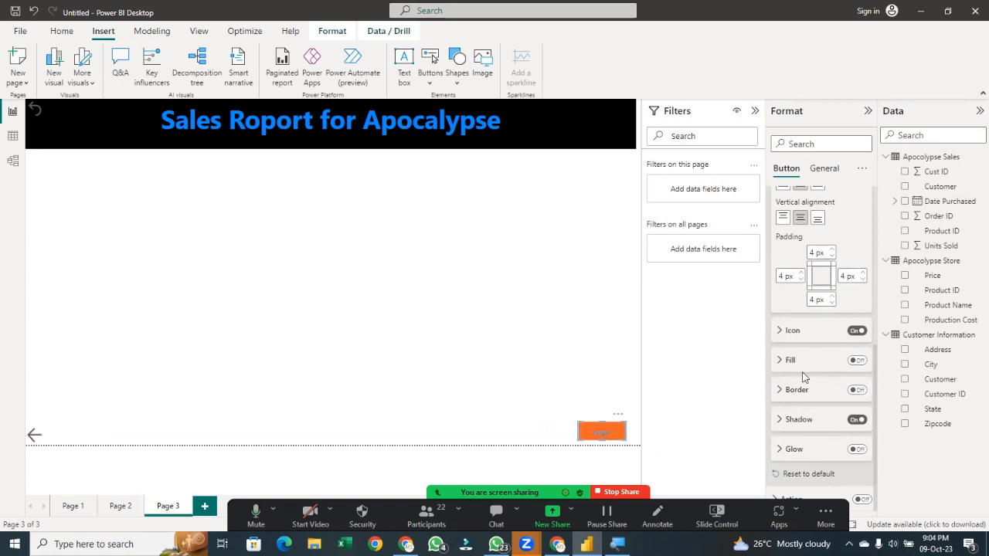
# Set the button's text font size to 16
pyautogui.click(779, 361)
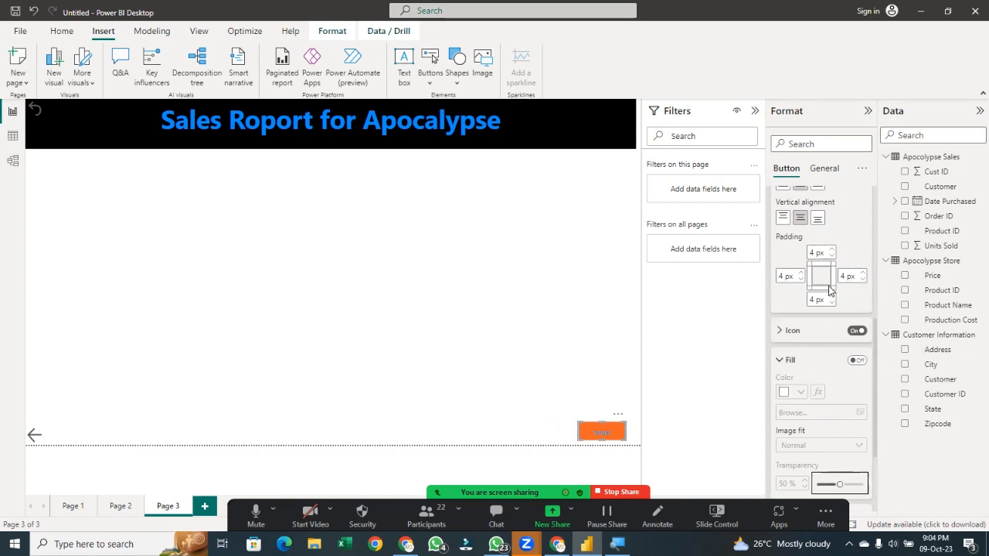
pyautogui.scroll(5, 827, 286)
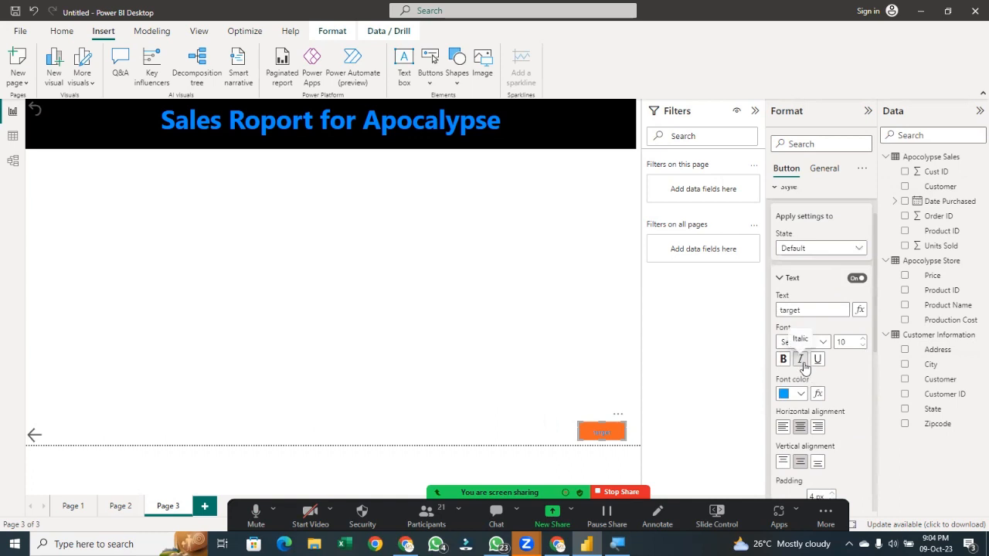
pyautogui.click(863, 339)
pyautogui.click(863, 339)
pyautogui.click(863, 340)
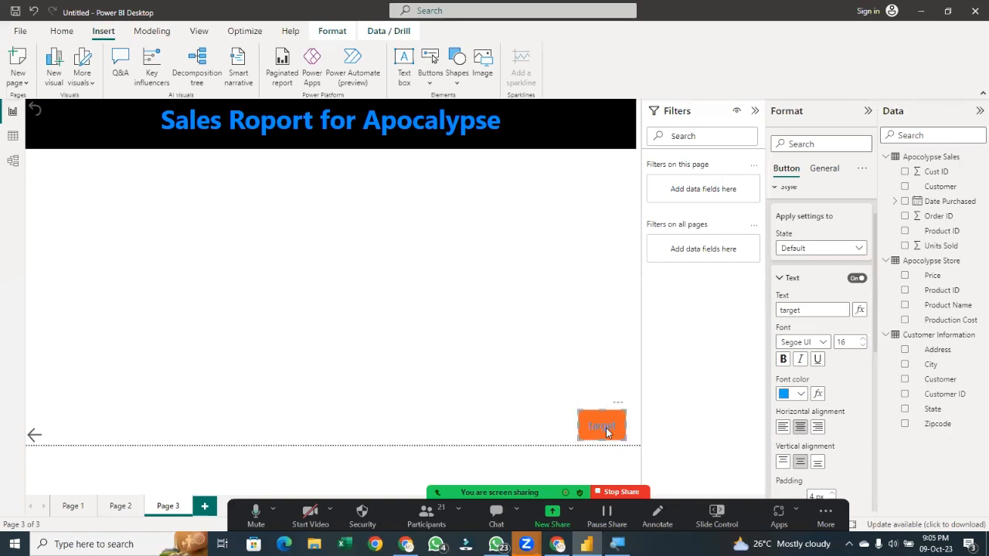
pyautogui.scroll(2, 792, 342)
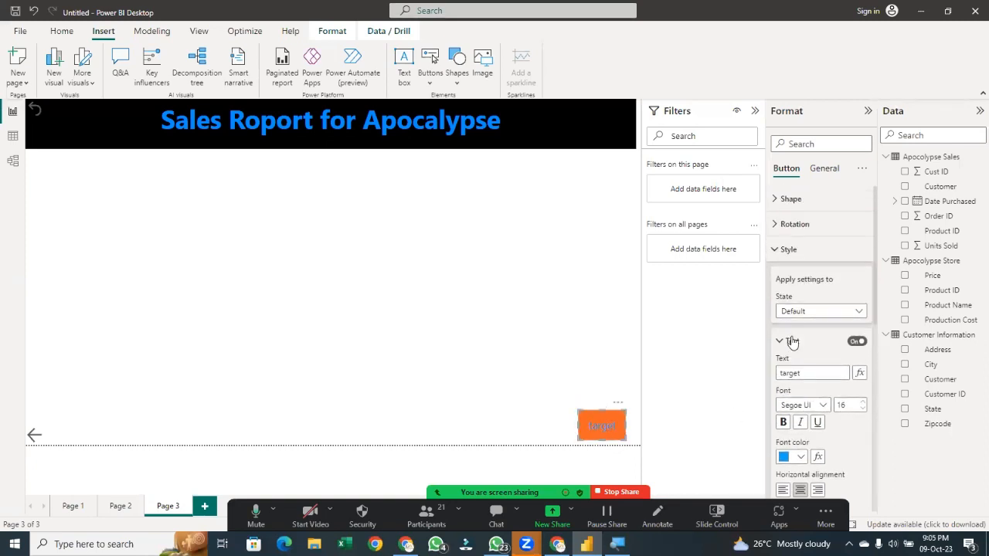
# Turn on the button's action and set its type to Page navigation
pyautogui.click(777, 249)
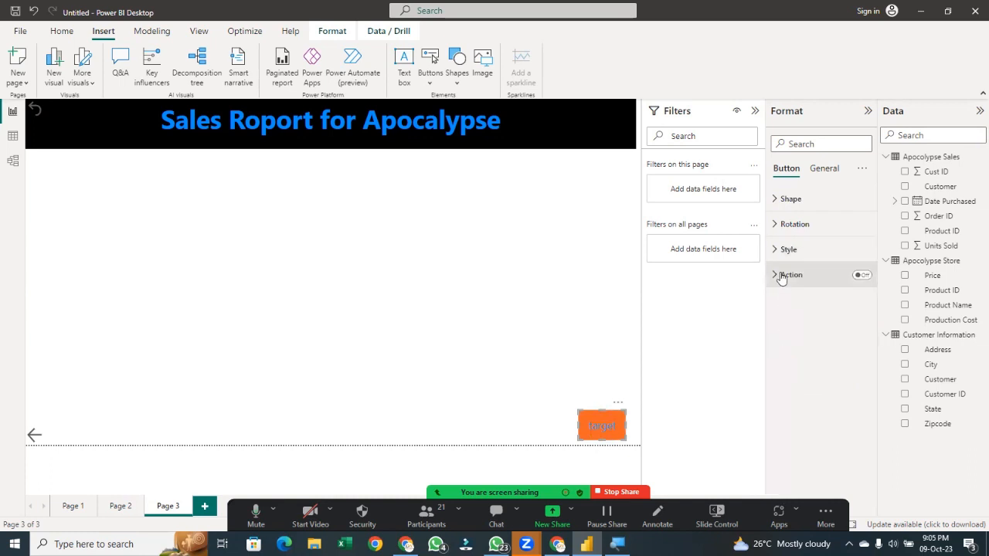
pyautogui.click(782, 276)
pyautogui.click(862, 276)
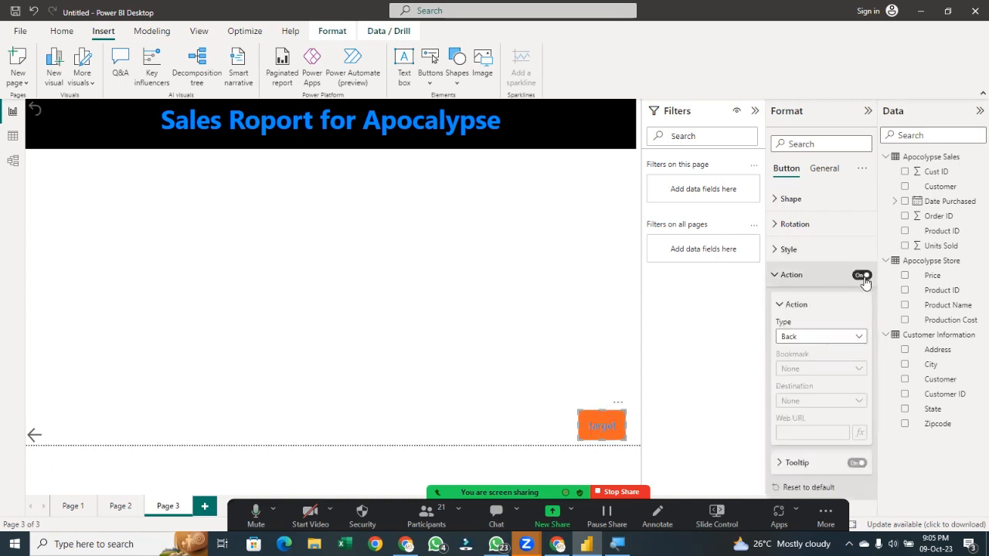
pyautogui.click(827, 340)
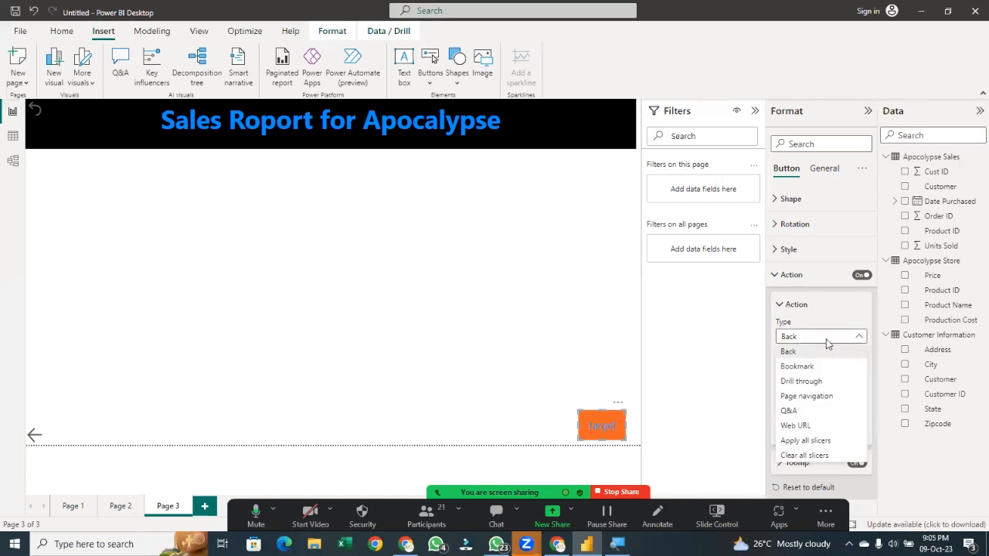
pyautogui.click(816, 401)
# Rename the second page as target
pyautogui.click(841, 402)
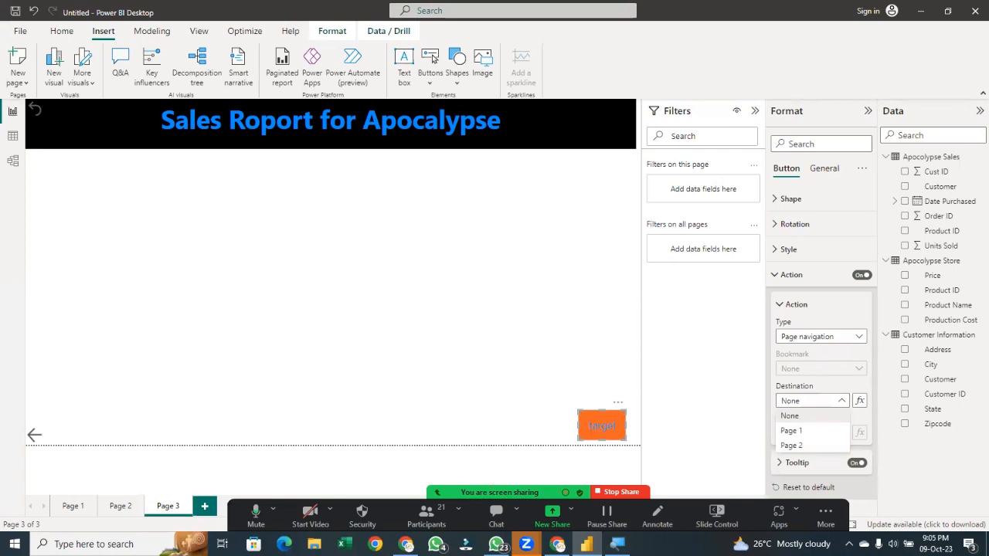
pyautogui.click(82, 513)
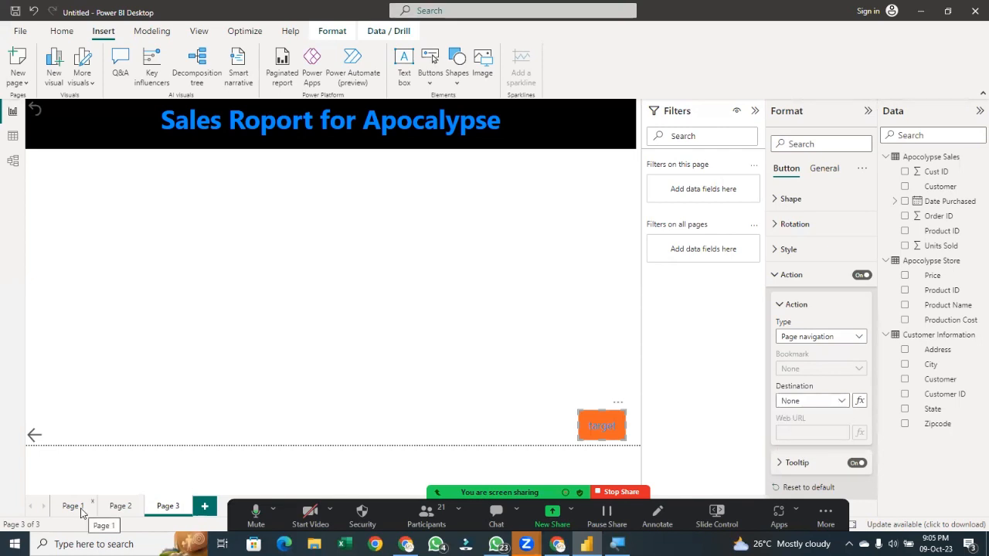
pyautogui.click(74, 507)
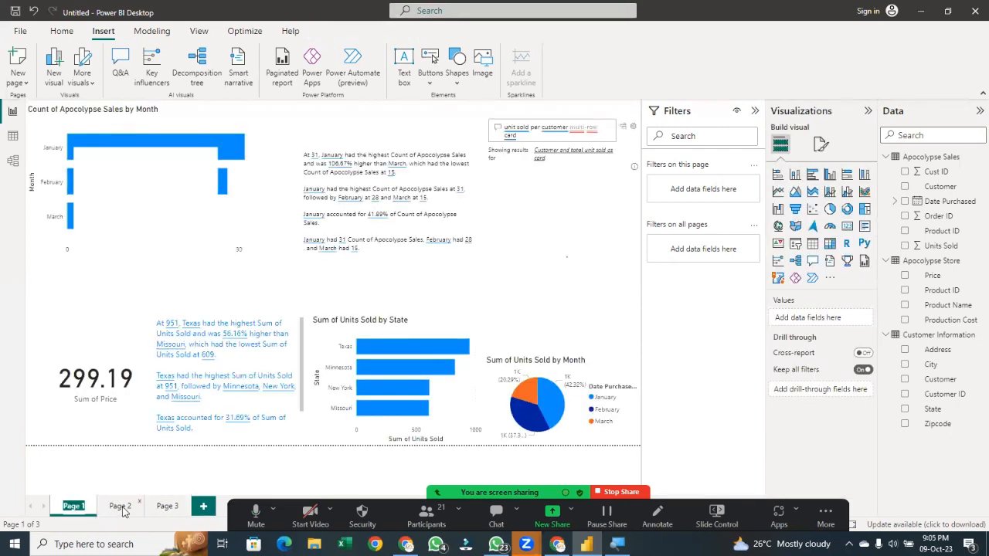
pyautogui.click(121, 507)
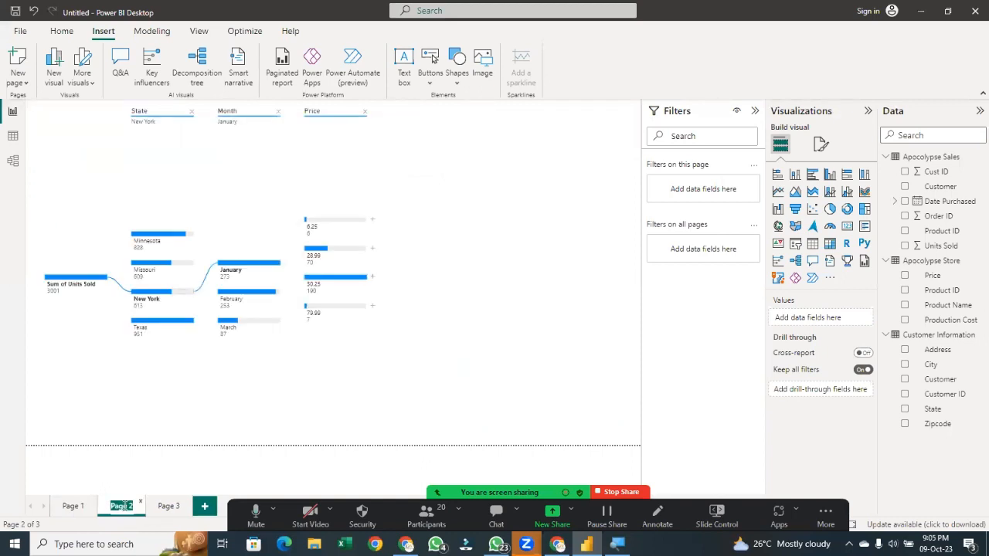
pyautogui.press('BackSpace')
pyautogui.click(266, 409)
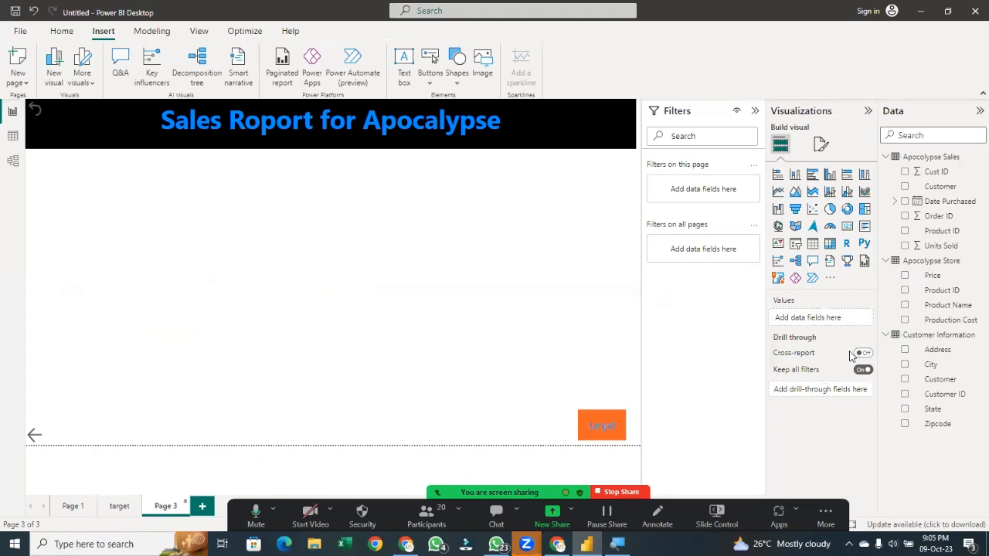
# Set the Page 3 button's navigation destination to the target page
pyautogui.click(625, 417)
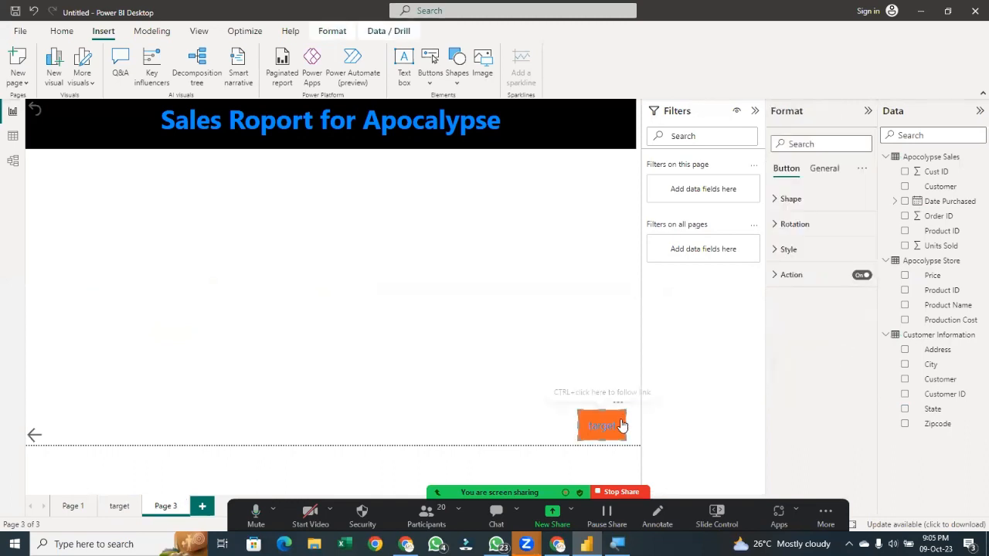
pyautogui.click(804, 279)
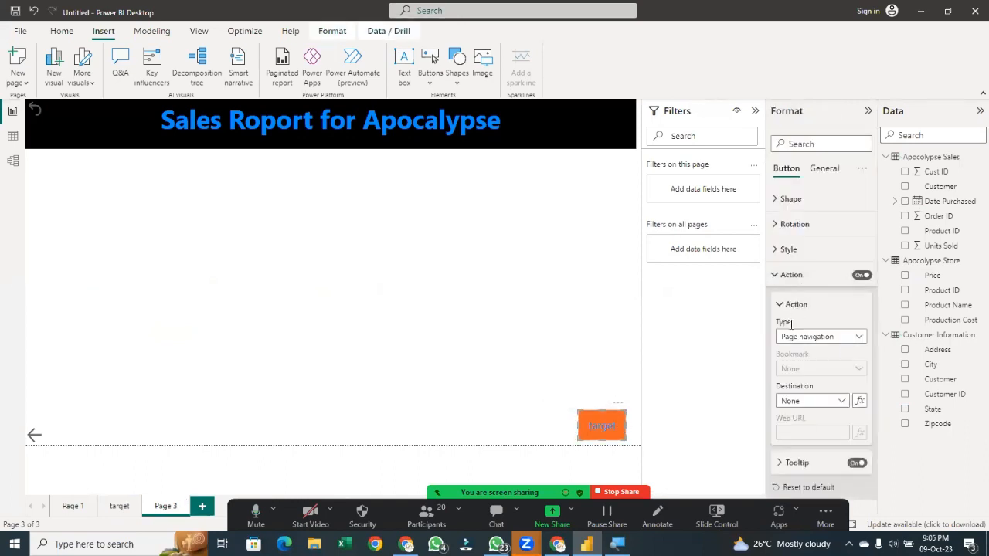
pyautogui.click(819, 402)
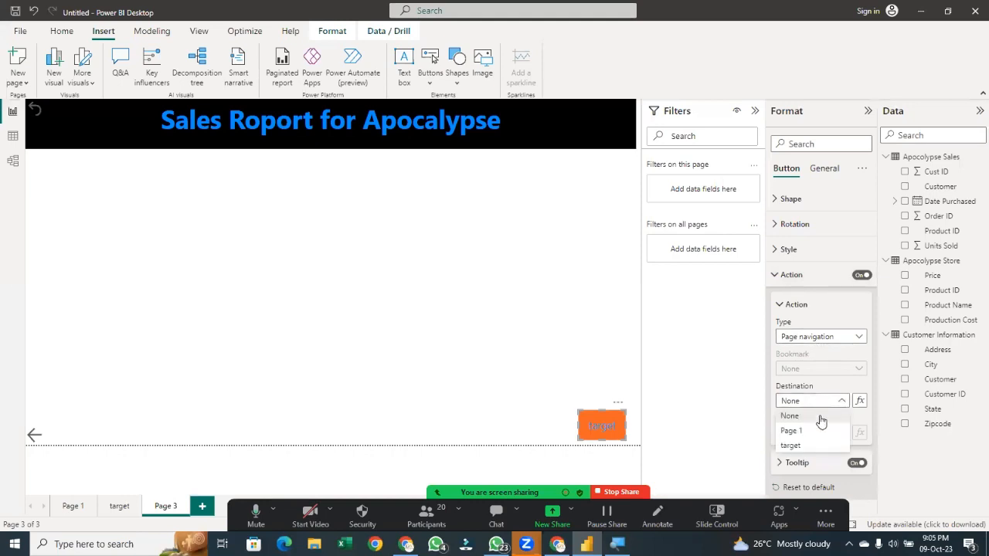
pyautogui.click(813, 448)
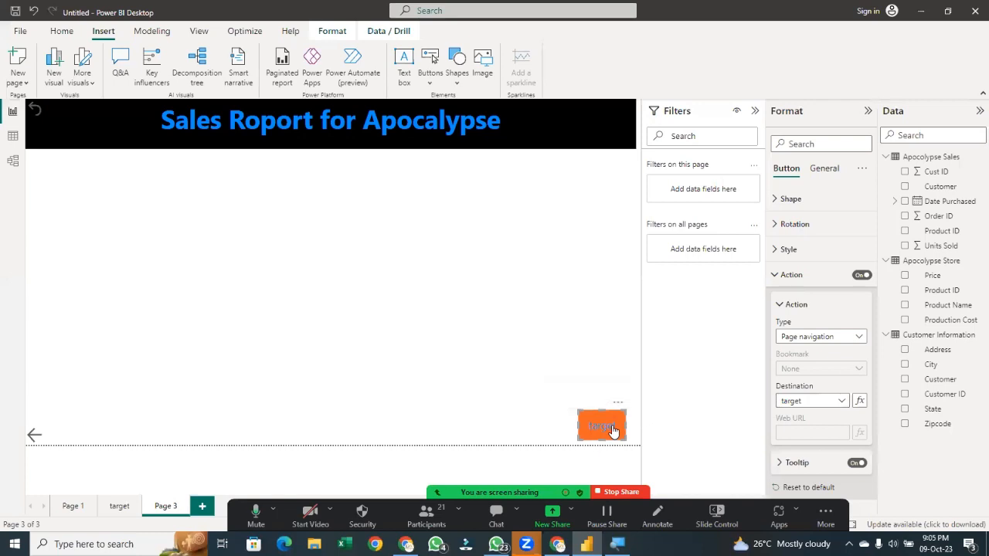
# Test the button's navigation to the target page, then return to Page 3 via Page 1
pyautogui.keyDown('ctrl'); pyautogui.click(612, 430); pyautogui.keyUp('ctrl')
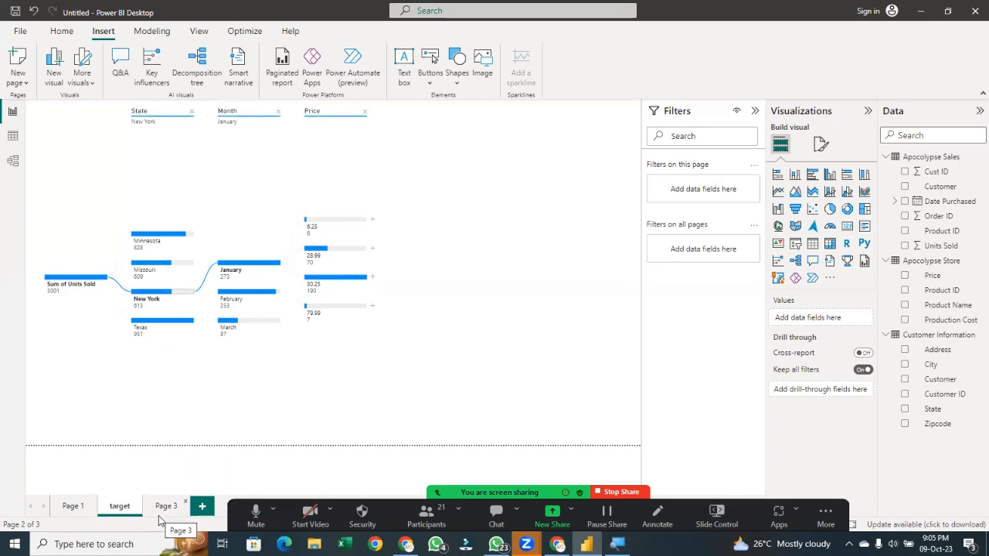
pyautogui.click(73, 506)
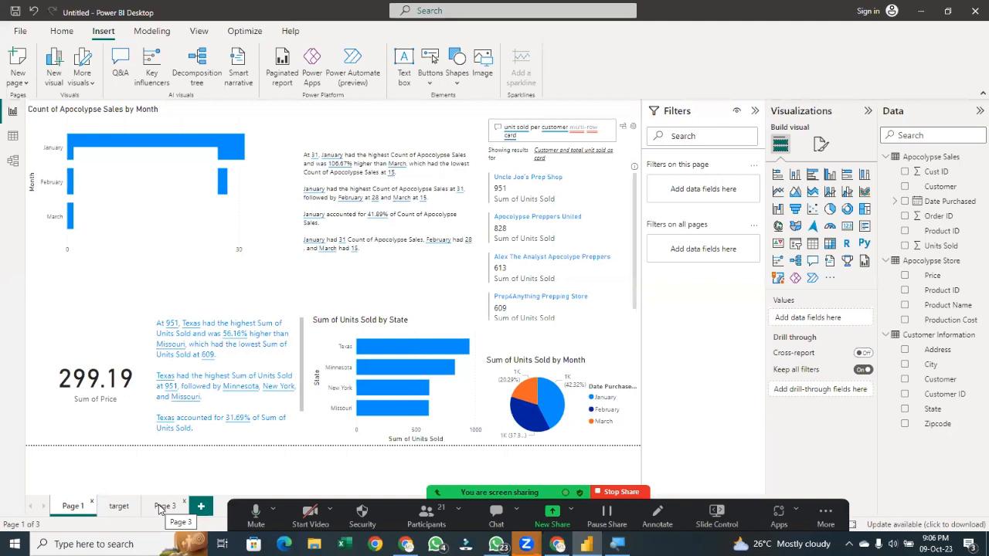
pyautogui.click(160, 507)
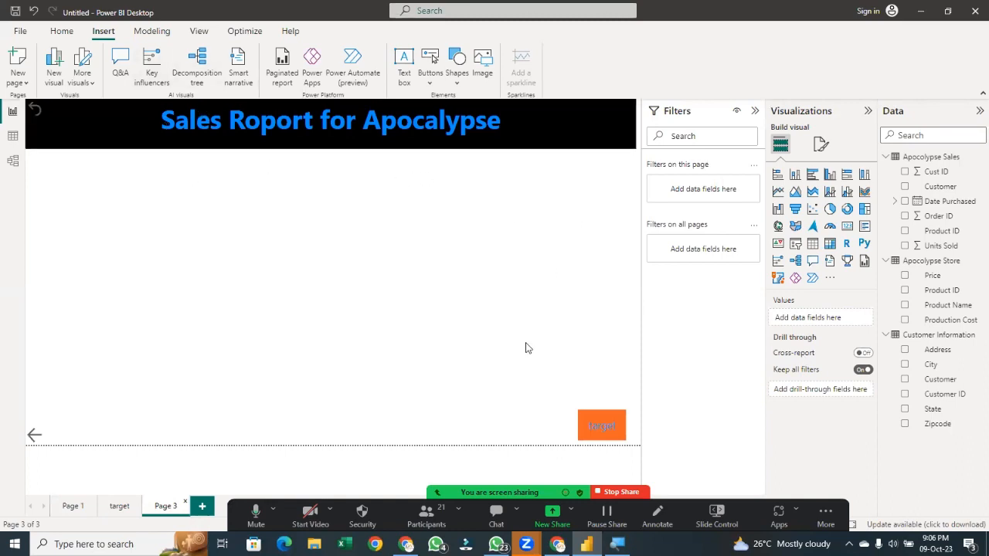
# Change the button's action type to Q&A
pyautogui.click(601, 425)
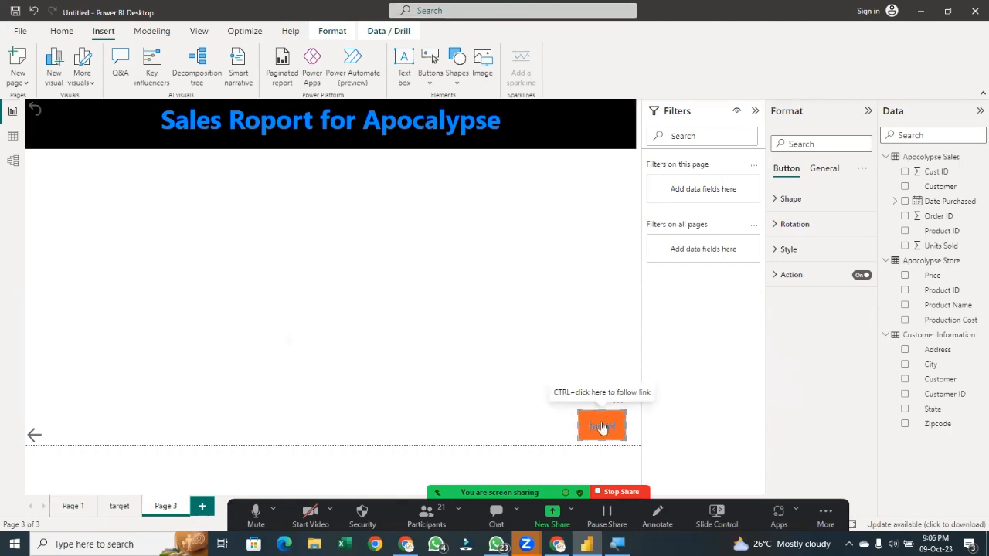
pyautogui.click(789, 285)
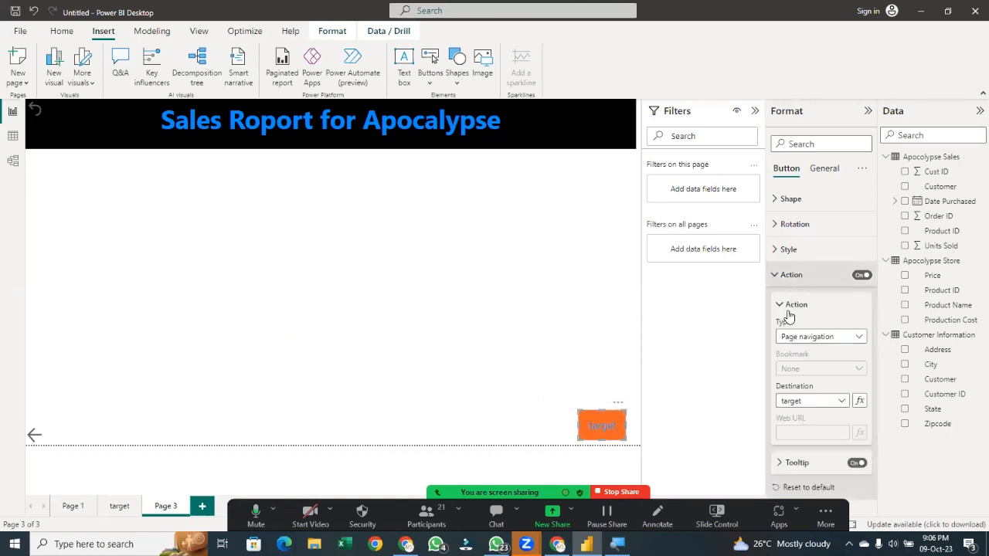
pyautogui.click(812, 401)
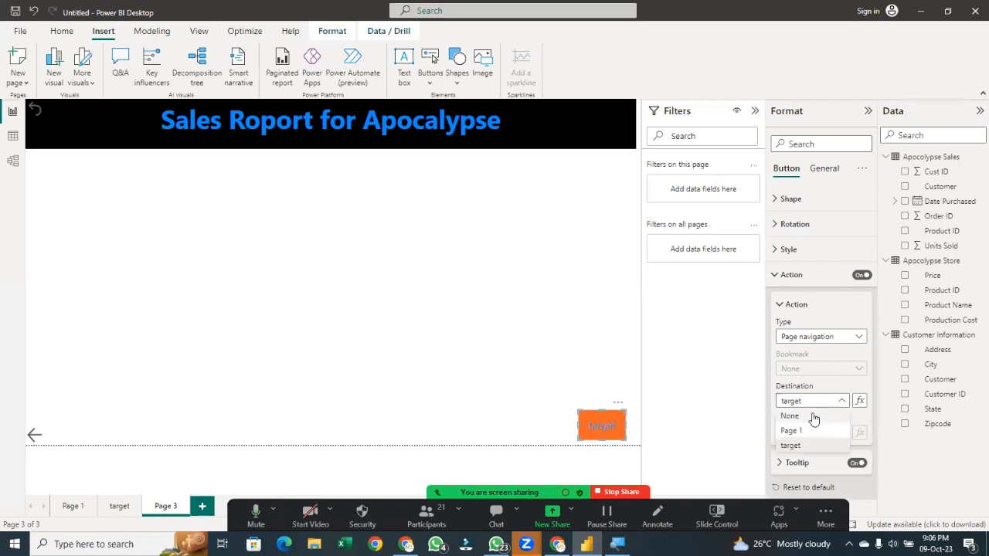
pyautogui.click(808, 340)
pyautogui.click(808, 341)
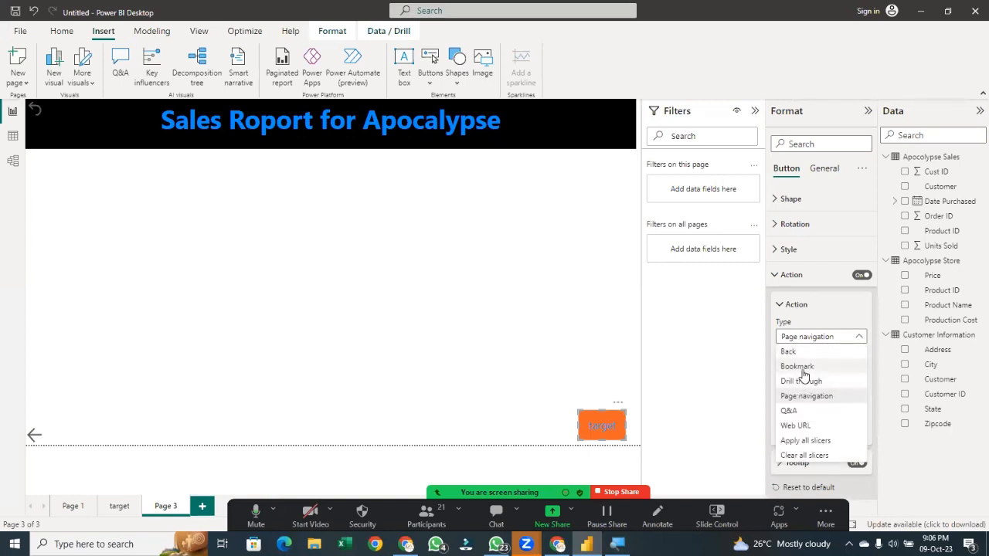
pyautogui.click(800, 415)
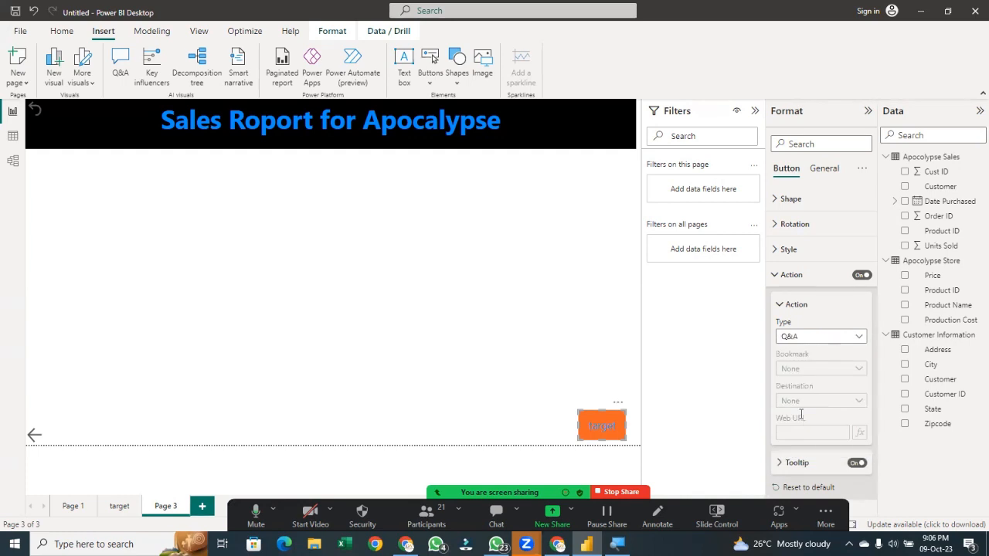
# Test the Q&A button by running the compare customer ID and zipcode suggestion, then close the dialog
pyautogui.keyDown('ctrl'); pyautogui.click(602, 426); pyautogui.keyUp('ctrl')
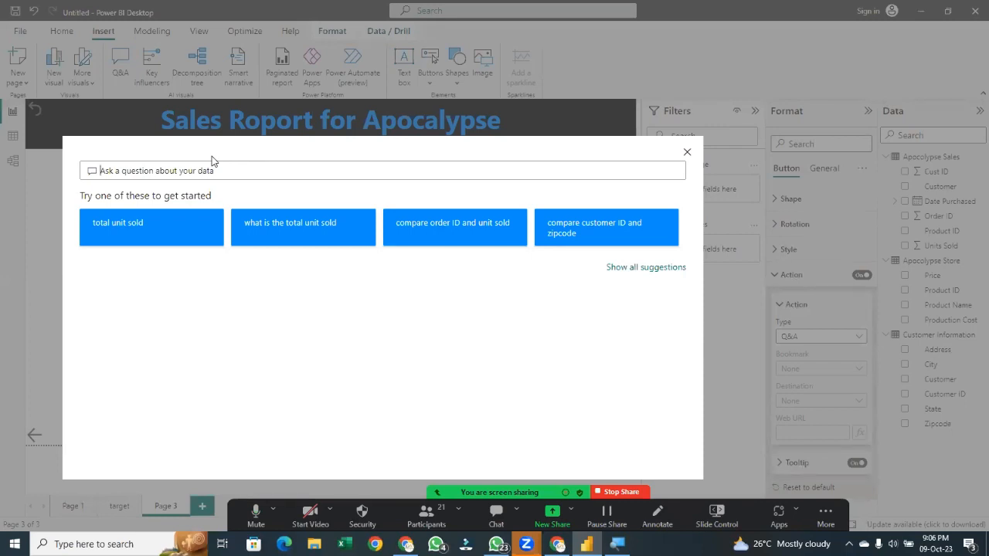
pyautogui.click(178, 231)
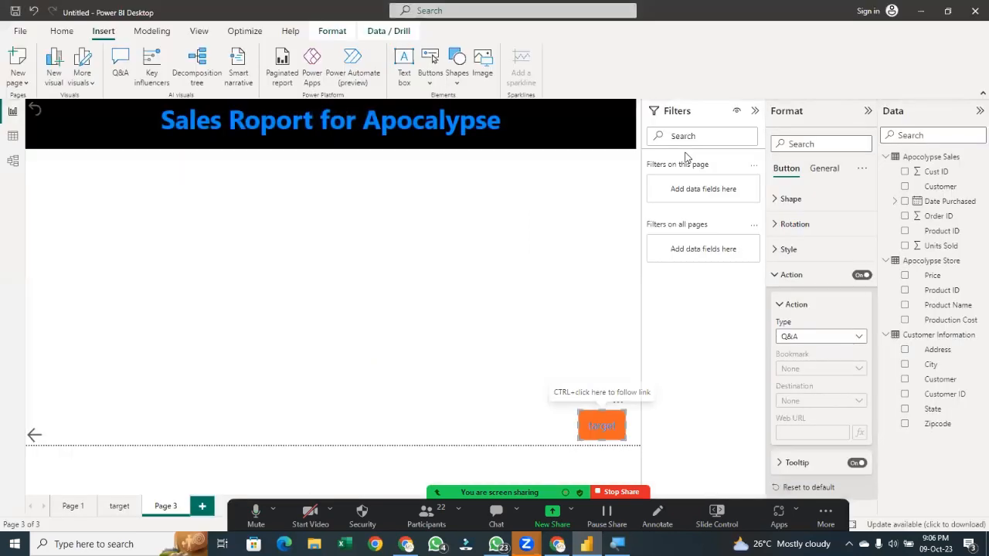
pyautogui.click(688, 154)
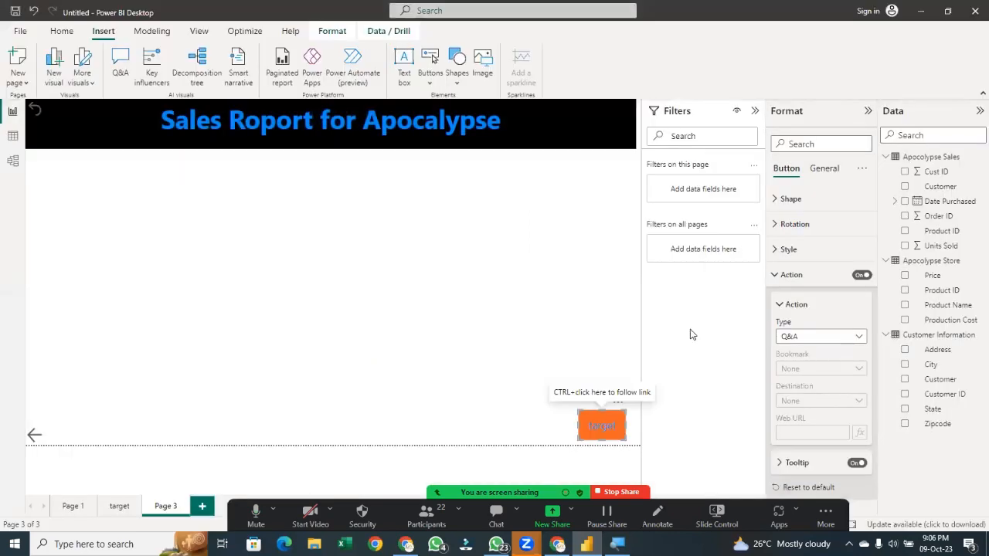
pyautogui.keyDown('ctrl'); pyautogui.click(603, 430); pyautogui.keyUp('ctrl')
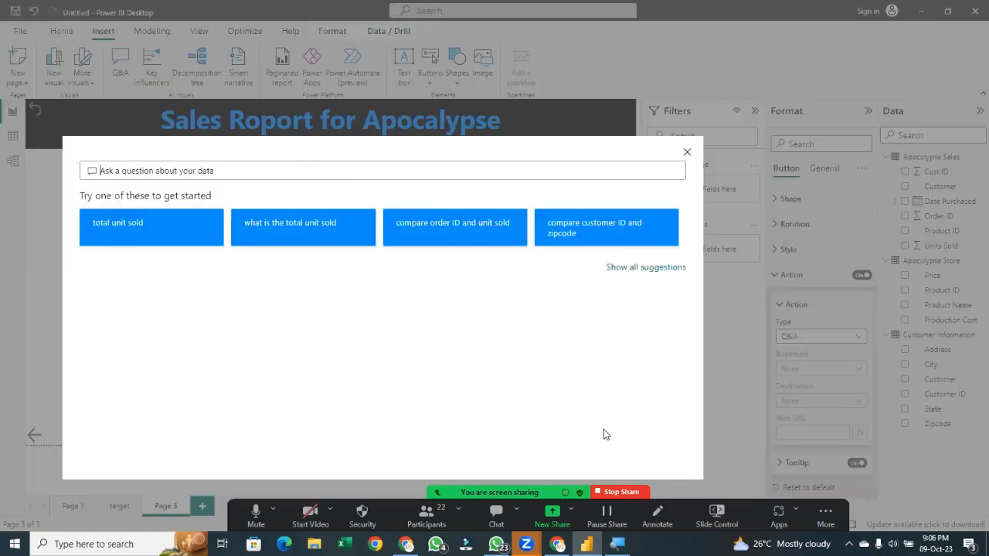
pyautogui.click(641, 236)
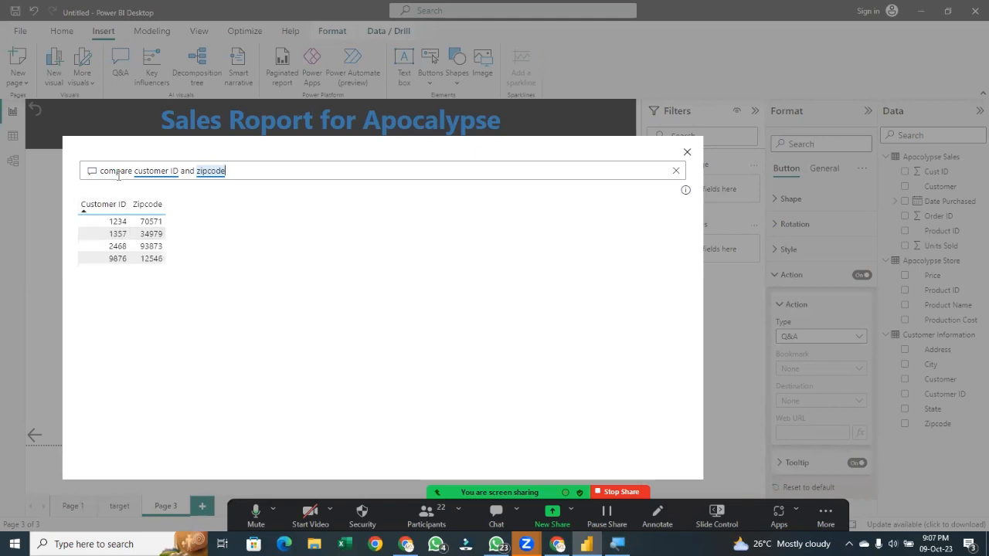
pyautogui.click(688, 153)
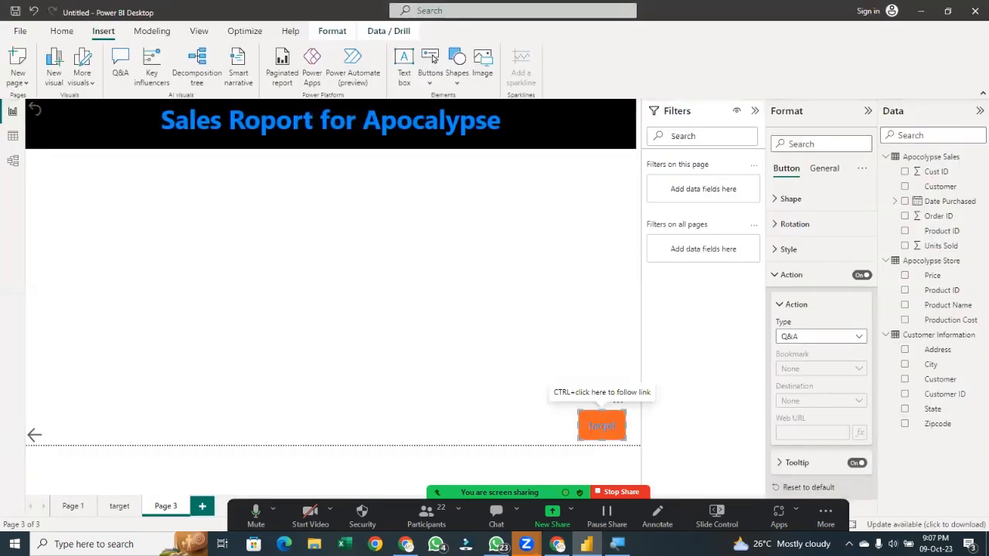
# Try the Web URL and Apply all slicers action types for the button
pyautogui.click(802, 337)
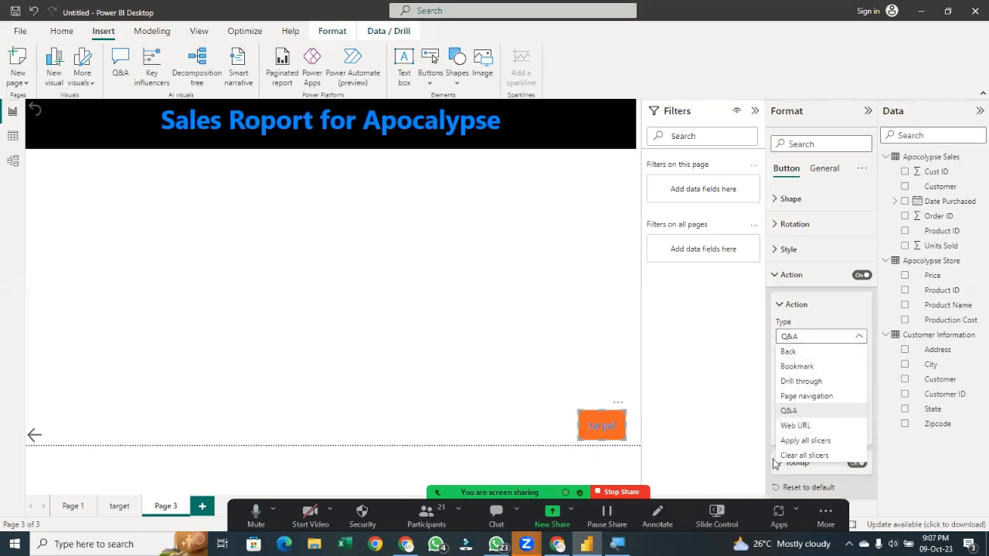
pyautogui.click(794, 426)
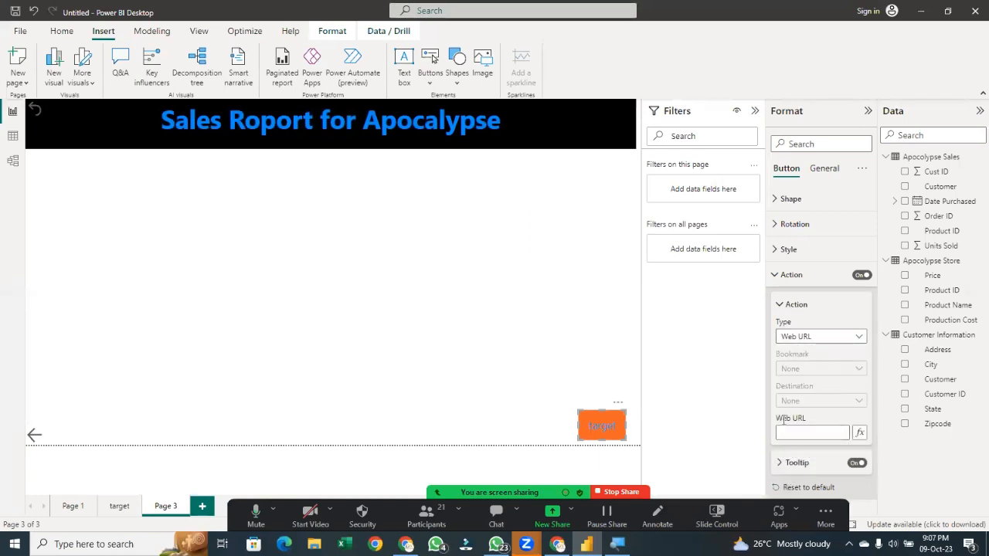
pyautogui.click(793, 430)
pyautogui.click(842, 338)
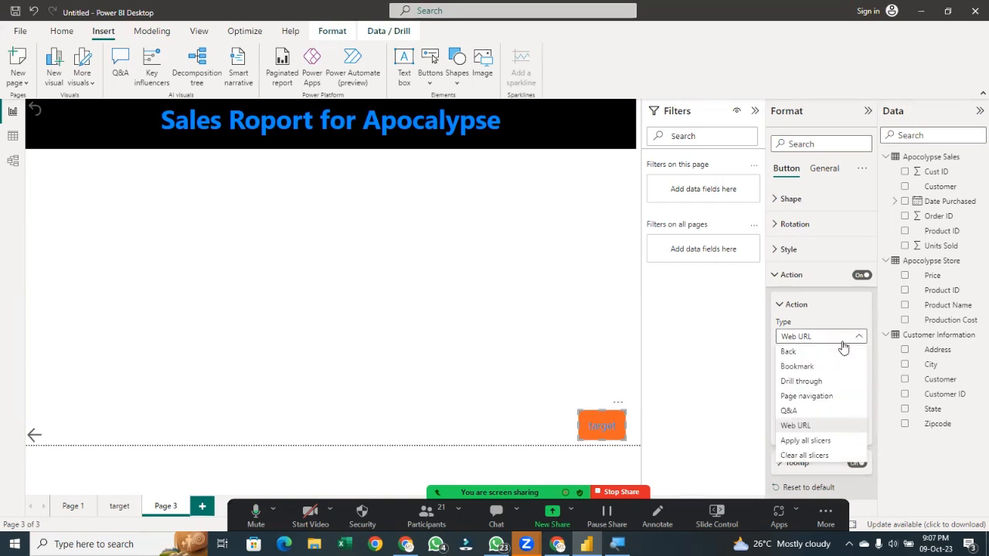
pyautogui.click(811, 440)
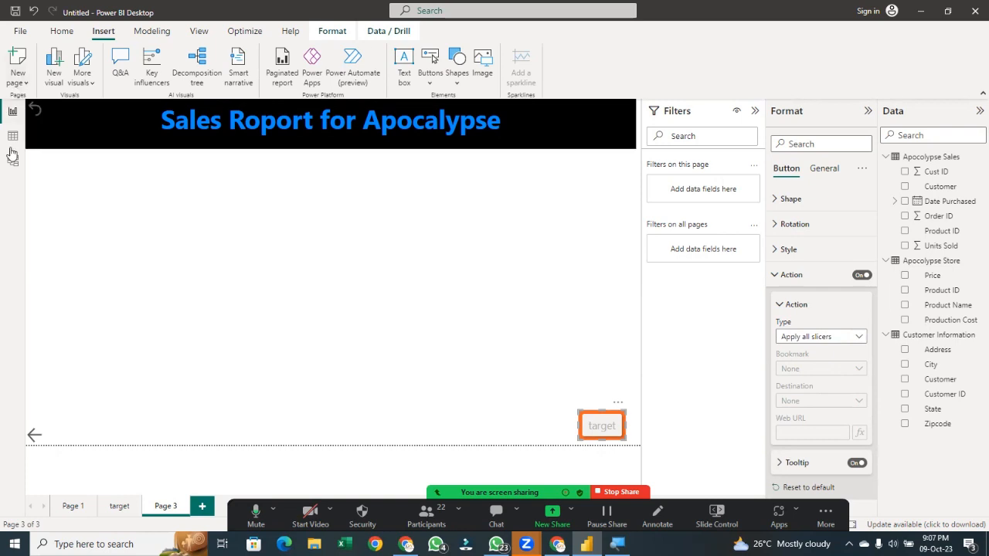
# Set the button's action type to Clear all slicers and acknowledge the slicer behaviour notice
pyautogui.click(820, 340)
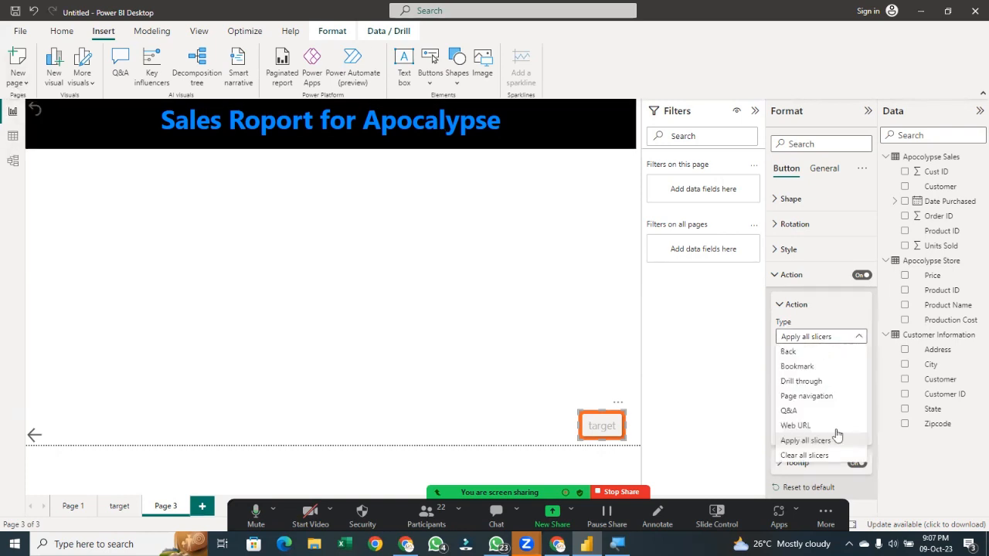
pyautogui.click(807, 455)
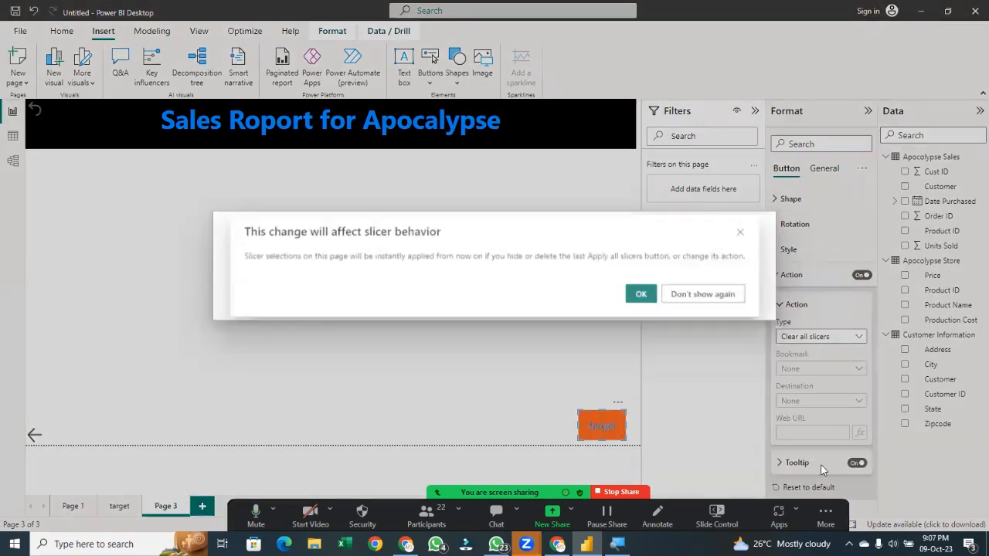
pyautogui.click(650, 297)
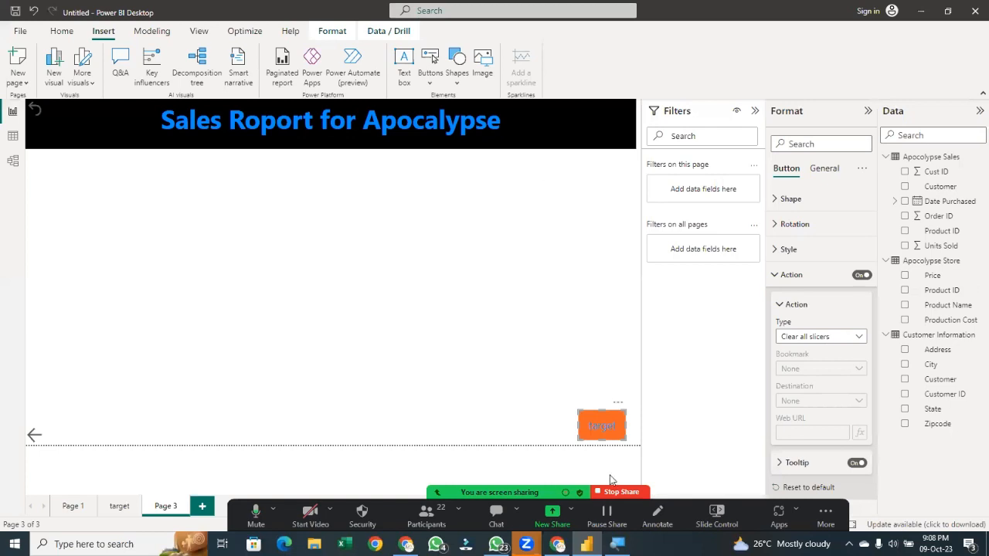
# Delete the back arrow from Page 3
pyautogui.click(46, 440)
pyautogui.press('Delete')
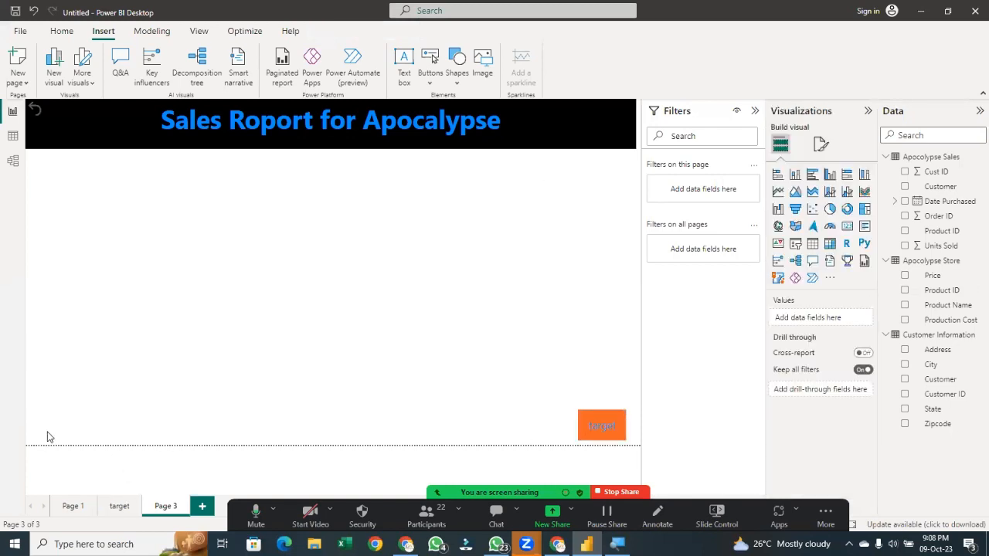
# Switch to Page 1 and select the Count of Apocolypse Sales by Month chart
pyautogui.click(68, 508)
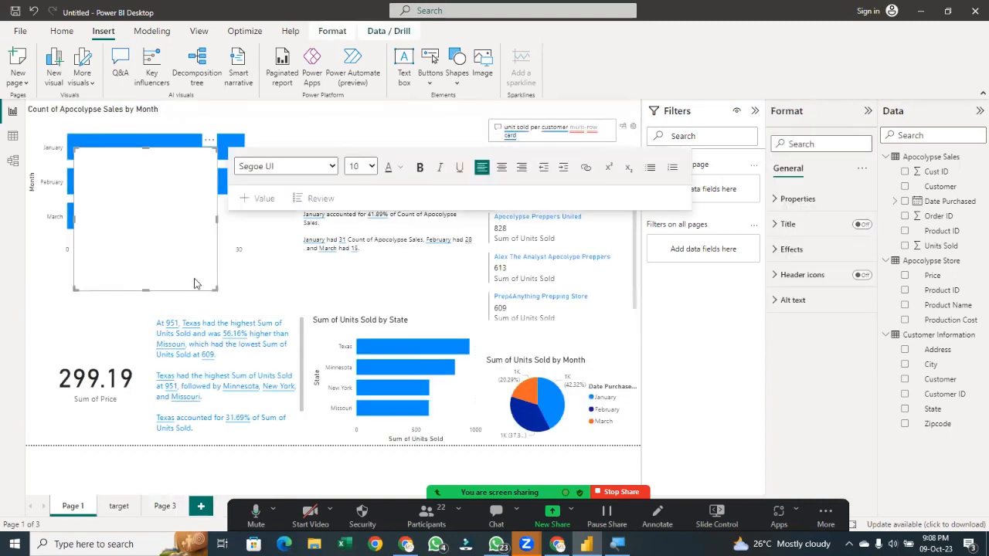
pyautogui.click(209, 140)
pyautogui.click(247, 154)
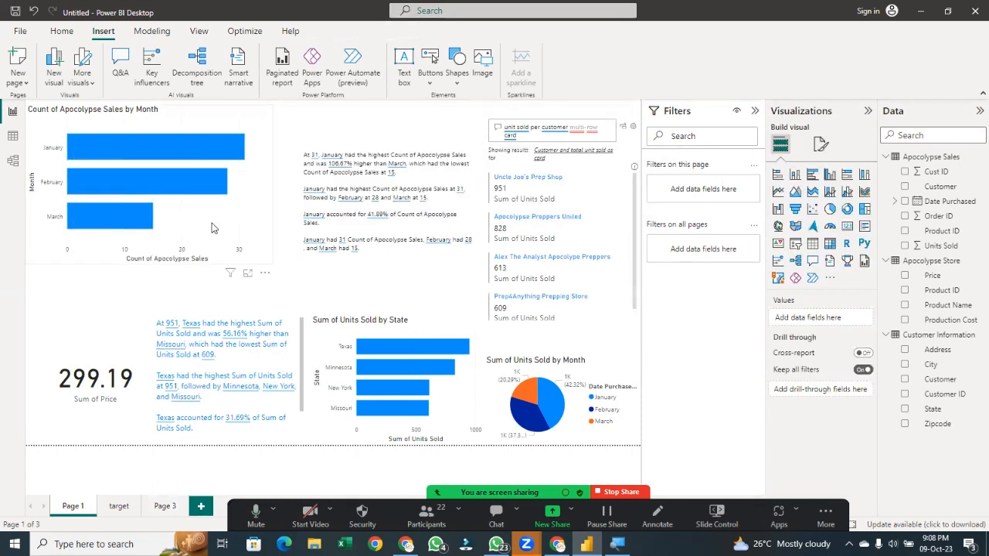
# Copy the Count of Apocolypse Sales by Month chart and switch to Page 3
pyautogui.click(257, 225)
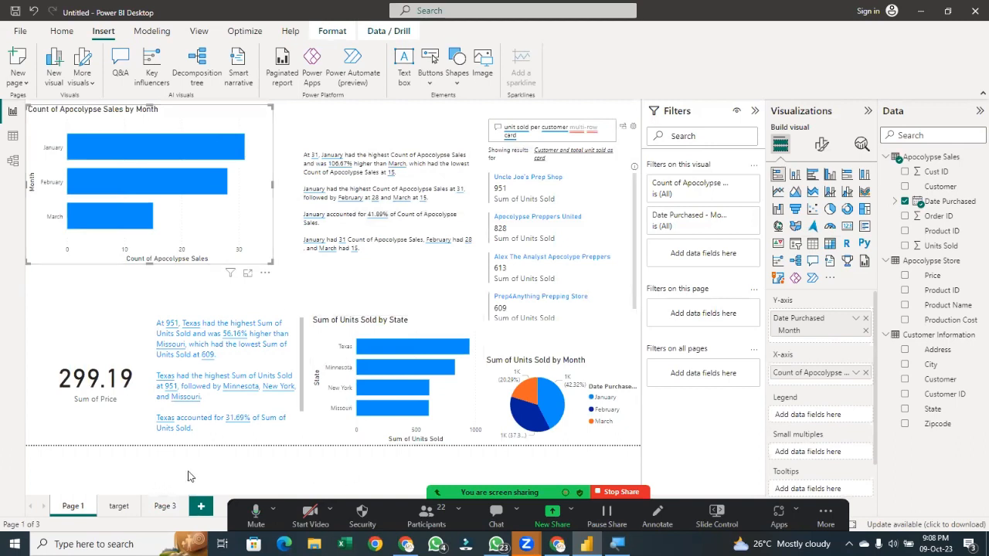
pyautogui.click(165, 510)
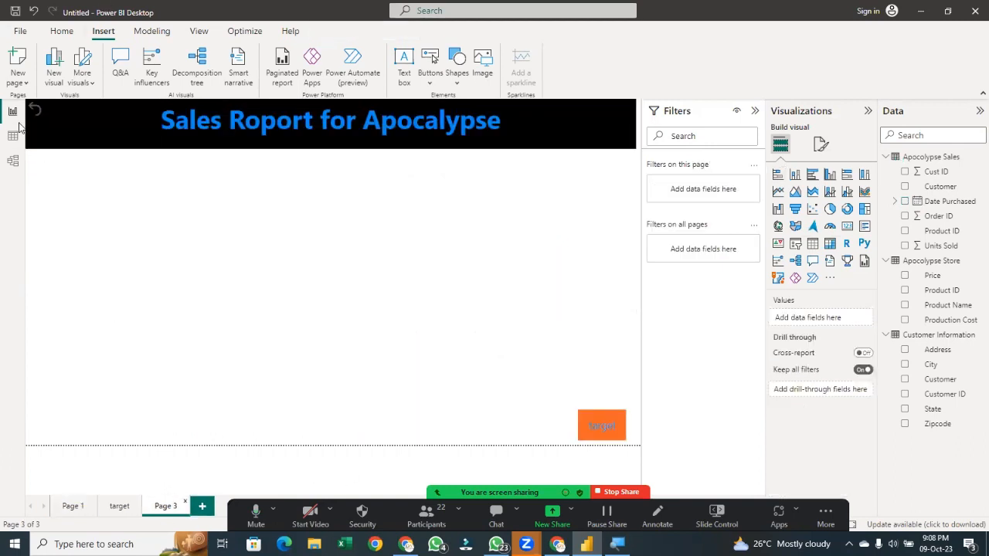
# Insert a rectangle shape and size it into a blue panel directly beneath the title across the left half of the page
pyautogui.click(458, 69)
pyautogui.click(456, 125)
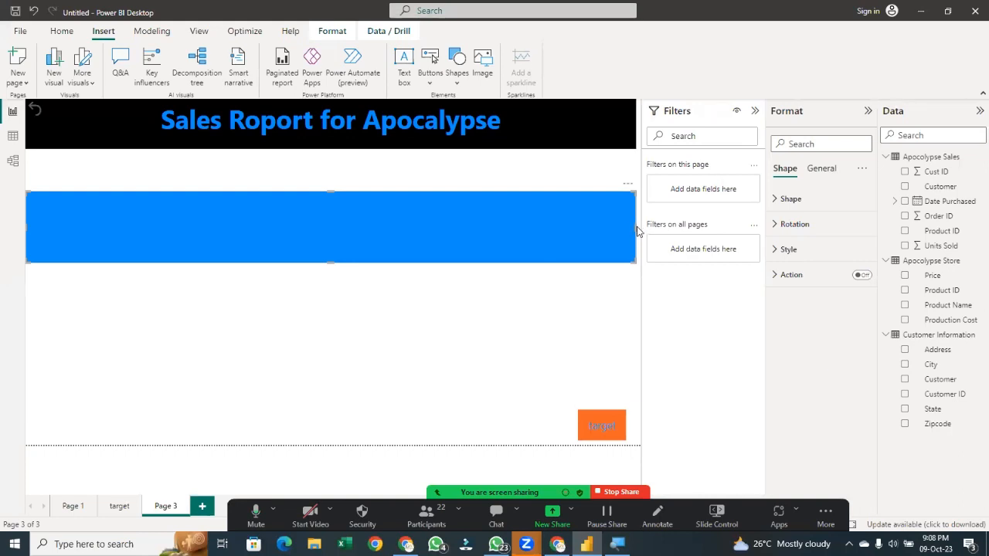
pyautogui.moveTo(634, 227); pyautogui.dragTo(130, 225)
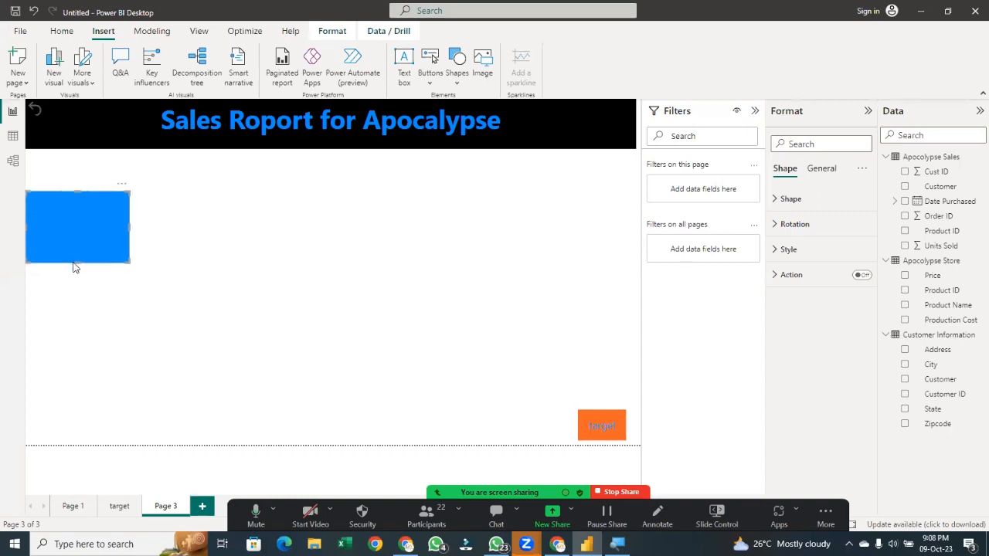
pyautogui.moveTo(72, 300); pyautogui.dragTo(72, 420)
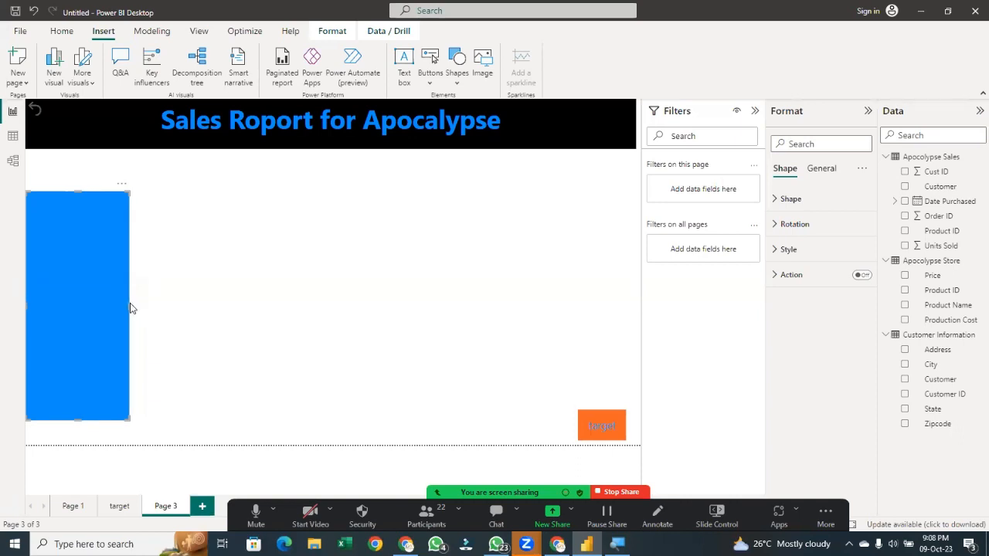
pyautogui.moveTo(128, 304); pyautogui.dragTo(381, 276)
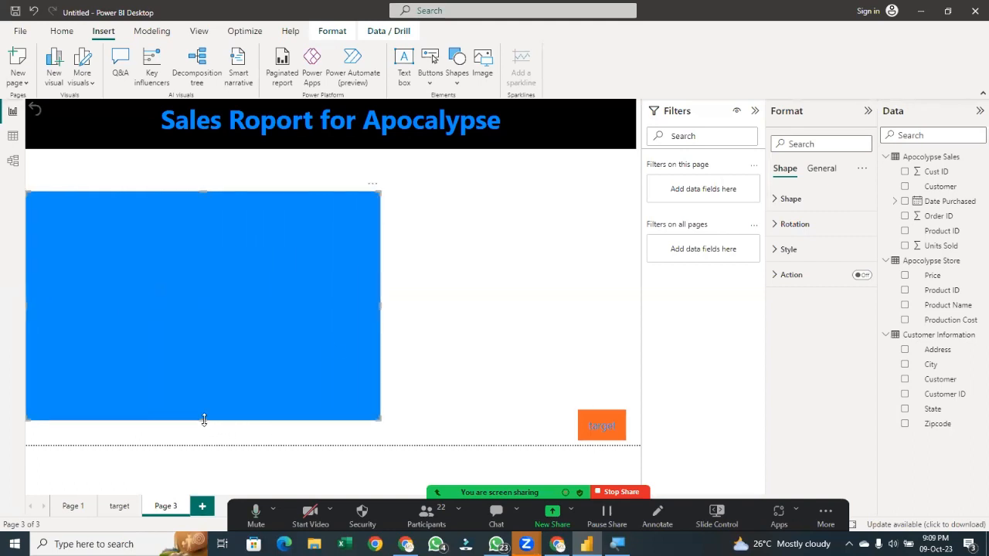
pyautogui.moveTo(204, 419); pyautogui.dragTo(207, 311)
pyautogui.moveTo(206, 256); pyautogui.dragTo(144, 216)
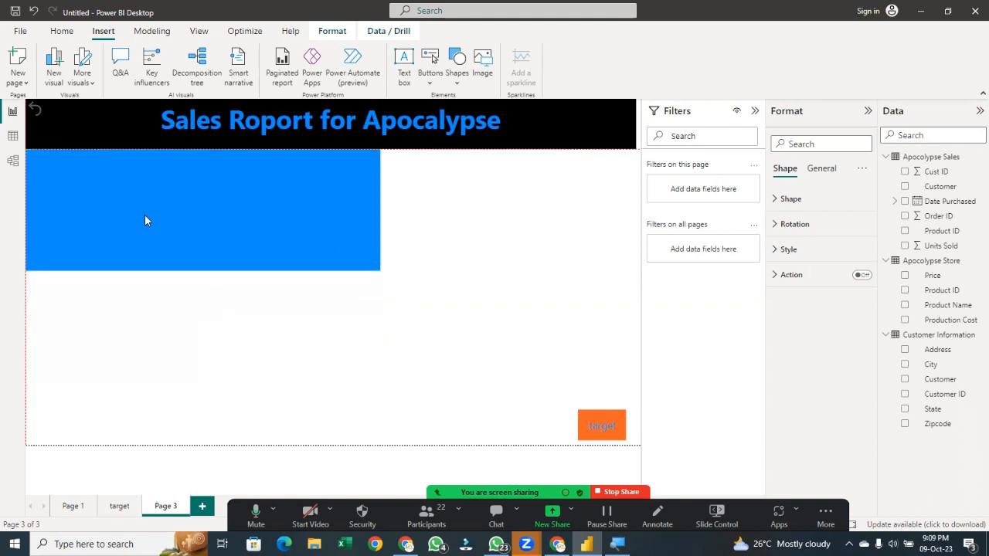
pyautogui.rightClick(144, 216)
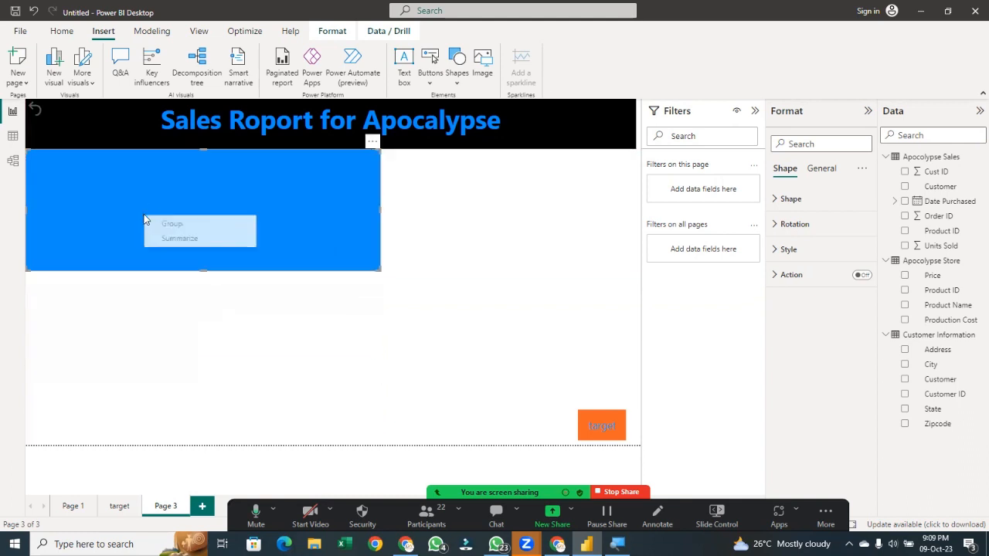
pyautogui.click(203, 268)
pyautogui.moveTo(205, 269); pyautogui.dragTo(205, 299)
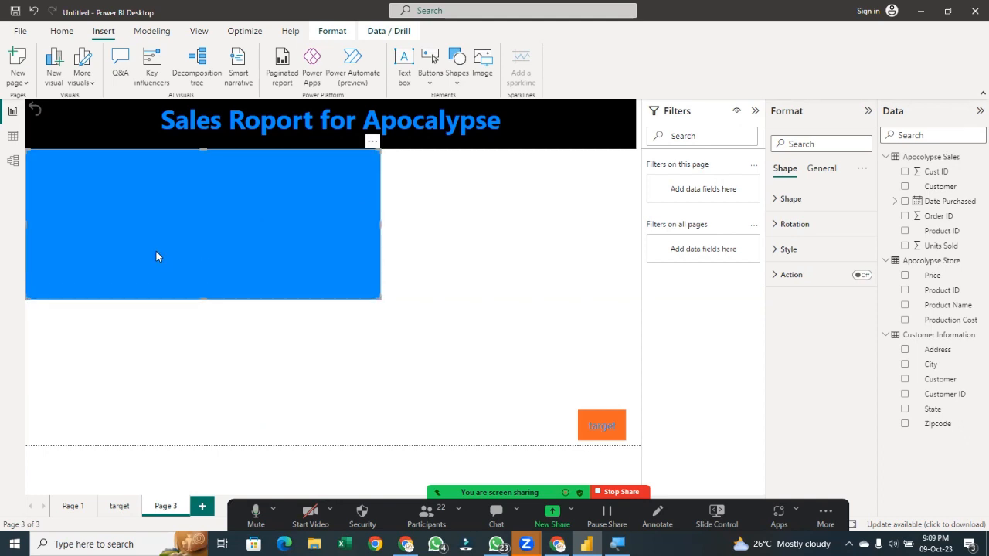
# Paste the month chart onto the rectangle and shrink it to fit the rectangle's left part
pyautogui.hotkey('ctrl', 'v')
pyautogui.moveTo(165, 242); pyautogui.dragTo(169, 279)
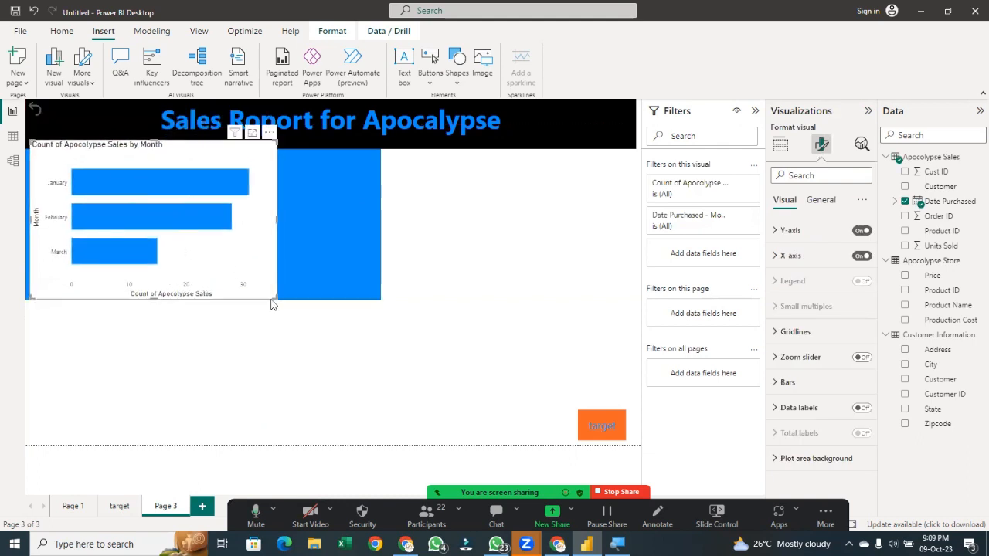
pyautogui.moveTo(276, 296); pyautogui.dragTo(209, 265)
pyautogui.moveTo(183, 232); pyautogui.dragTo(184, 252)
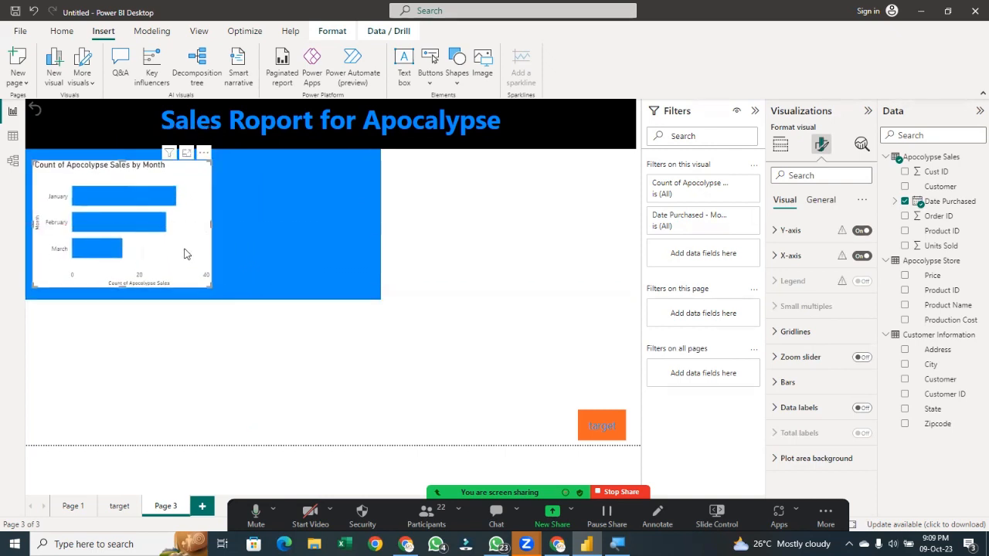
# Copy the Sum of Units Sold by State chart from Page 1 and place it on the rectangle beside the month chart
pyautogui.click(84, 512)
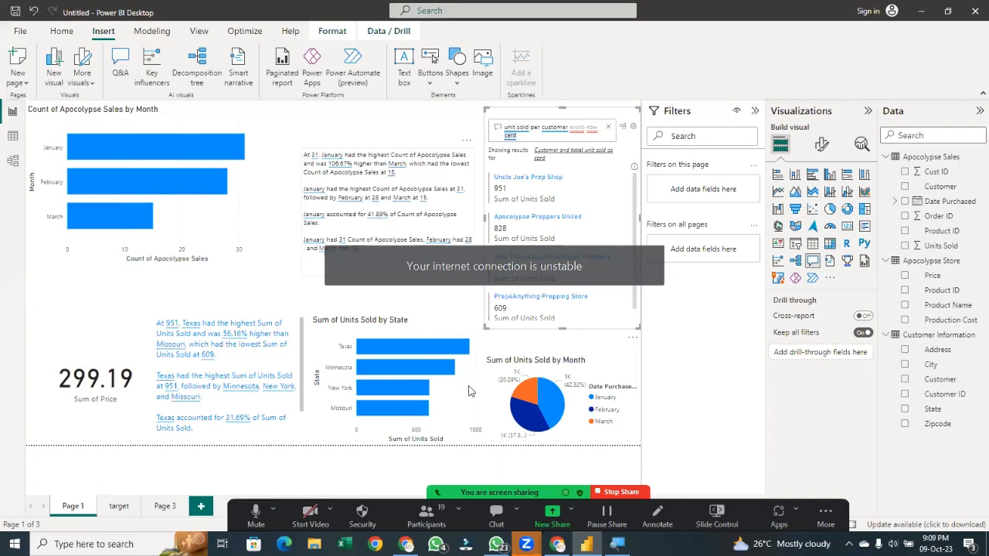
pyautogui.click(408, 399)
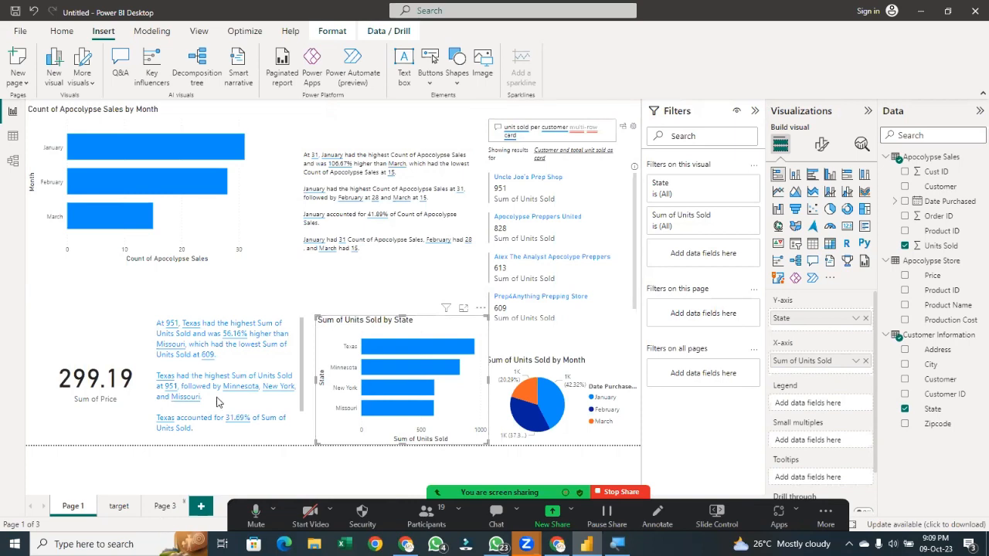
pyautogui.click(162, 507)
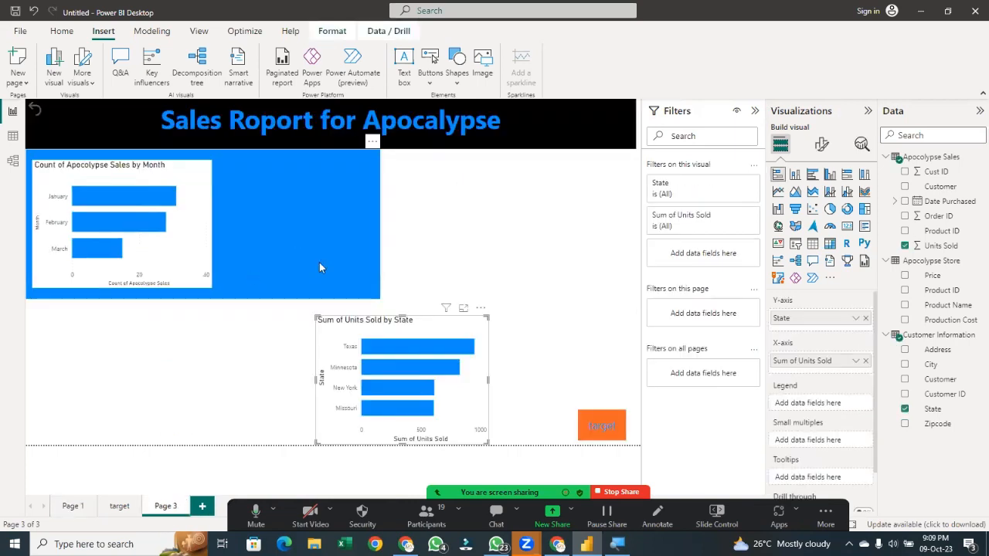
pyautogui.moveTo(410, 316); pyautogui.dragTo(302, 160)
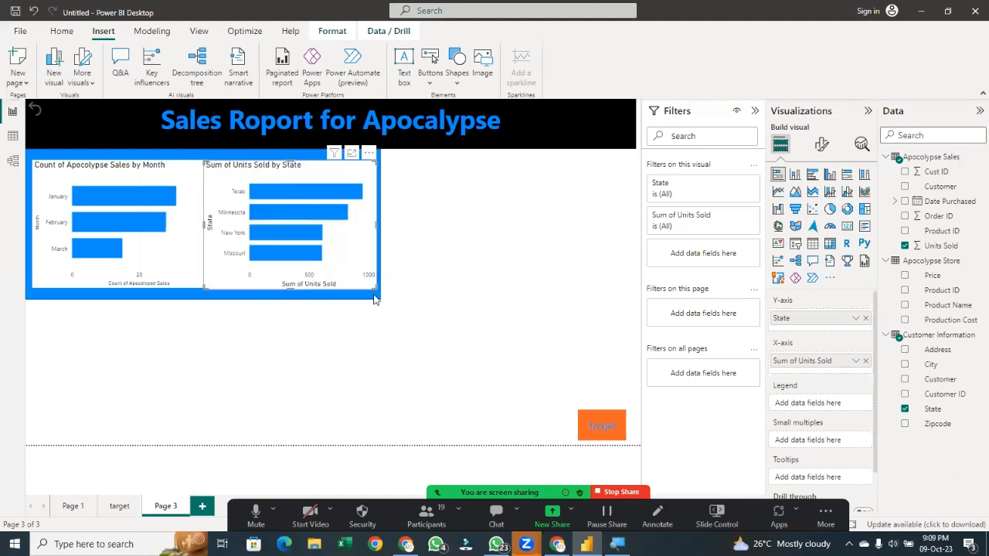
# Resize and nudge both charts so they sit side by side inside the rectangle panel
pyautogui.moveTo(376, 288); pyautogui.dragTo(363, 279)
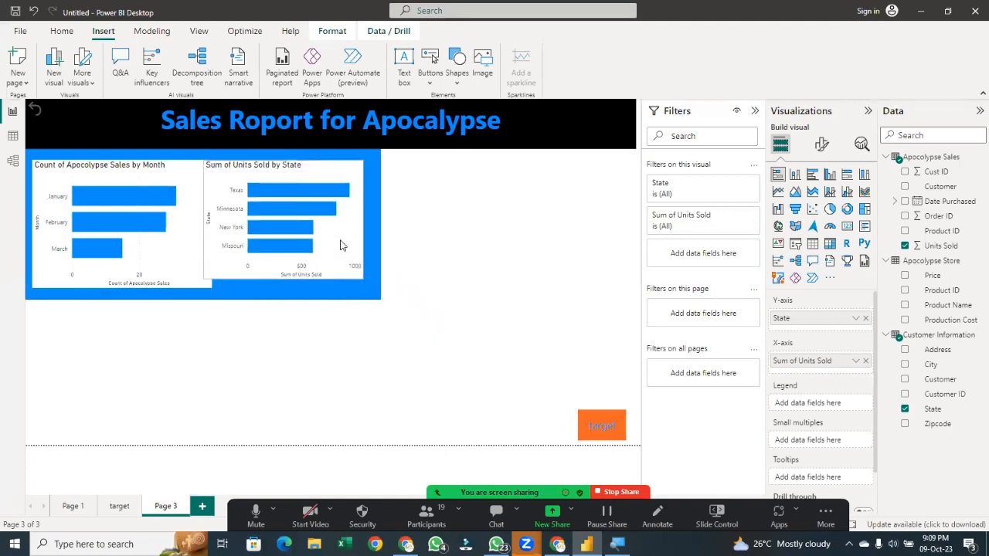
pyautogui.moveTo(346, 236); pyautogui.dragTo(359, 248)
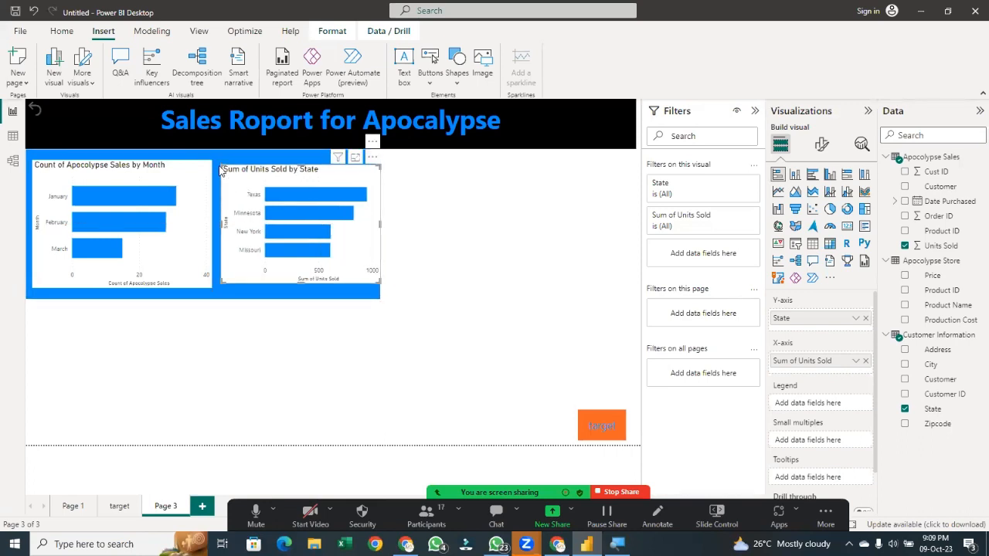
pyautogui.moveTo(225, 174); pyautogui.dragTo(221, 162)
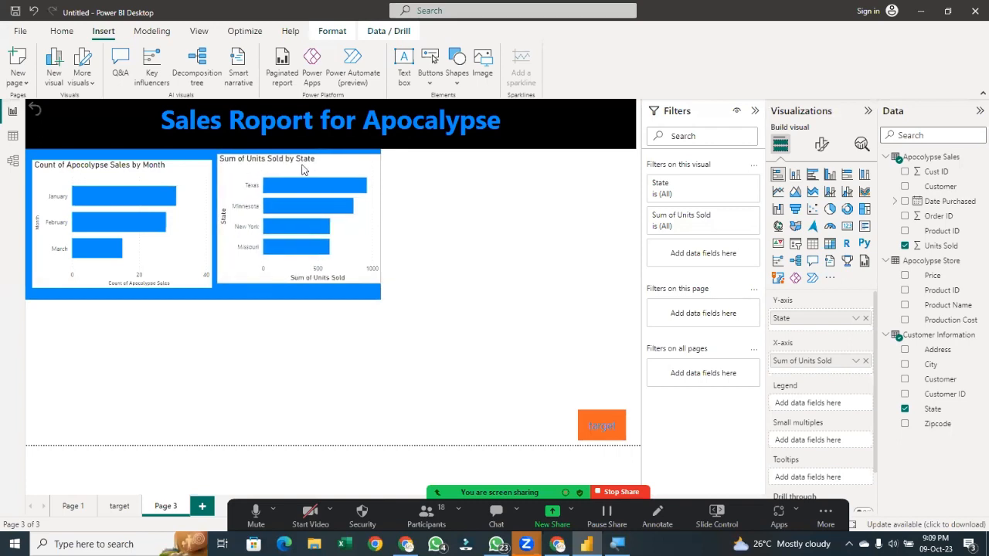
pyautogui.click(301, 167)
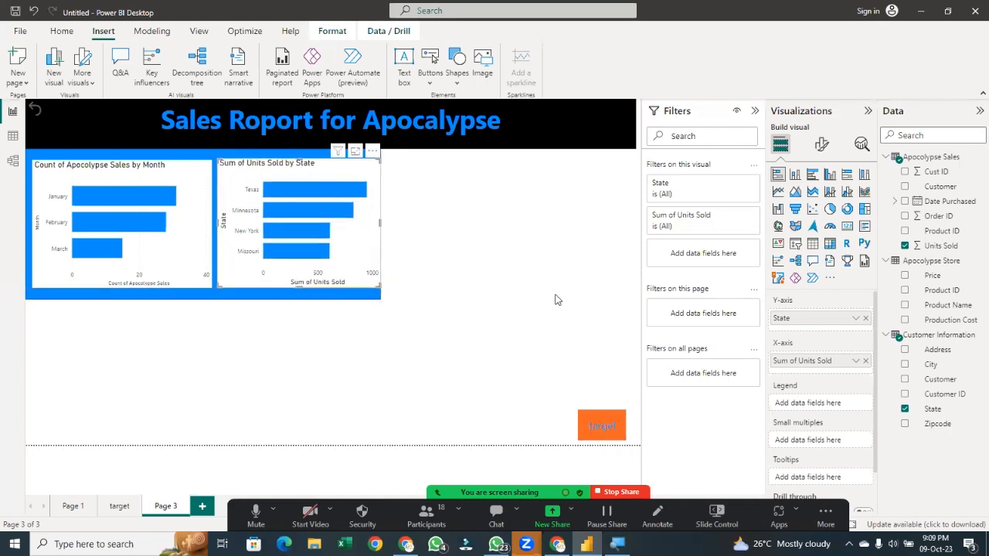
pyautogui.click(198, 189)
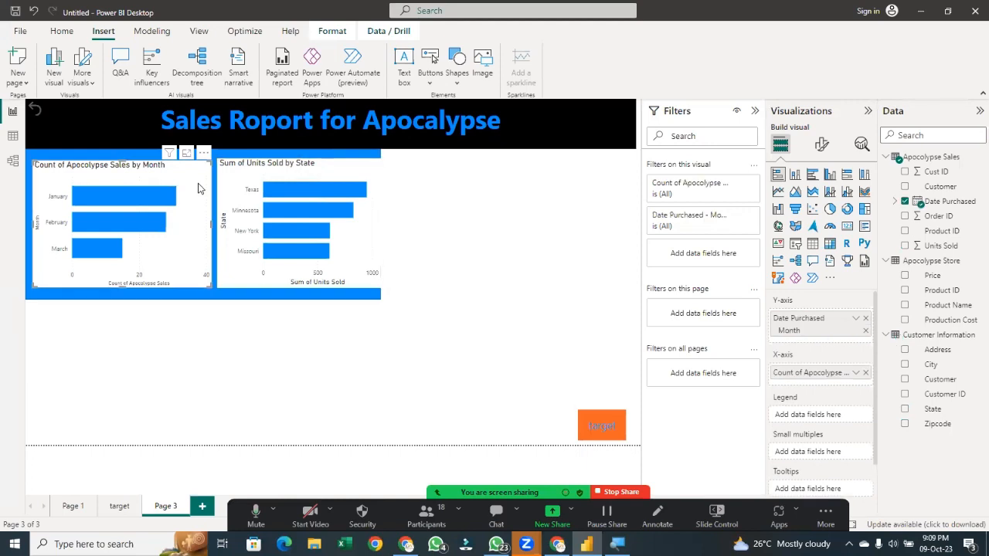
pyautogui.press('Left')
pyautogui.press('Left')
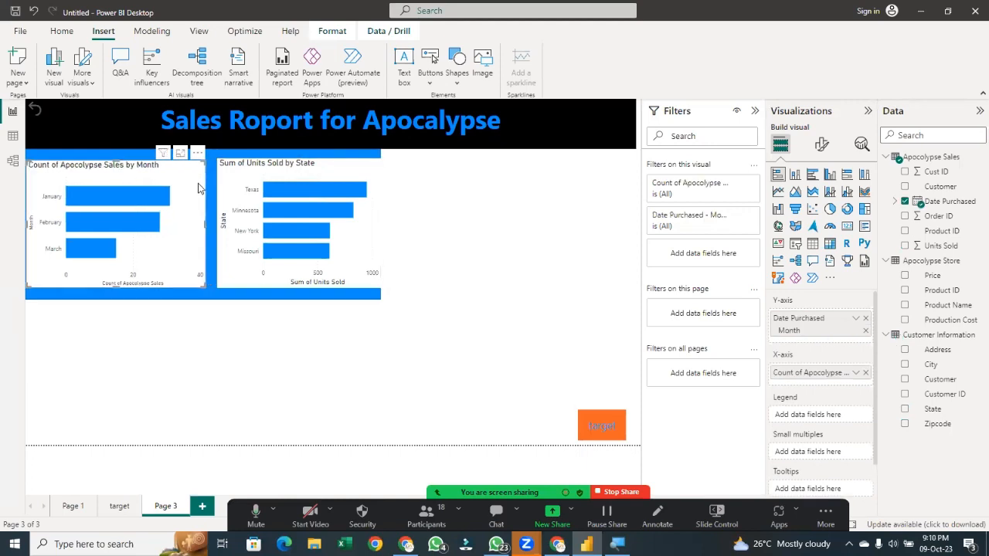
pyautogui.click(328, 182)
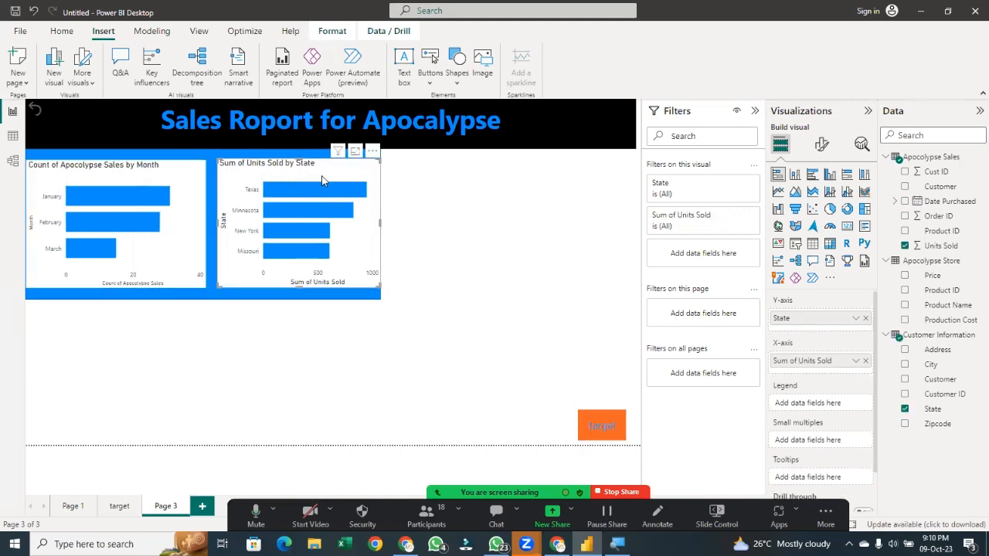
pyautogui.press('Left')
pyautogui.press('Left')
pyautogui.press('Left')
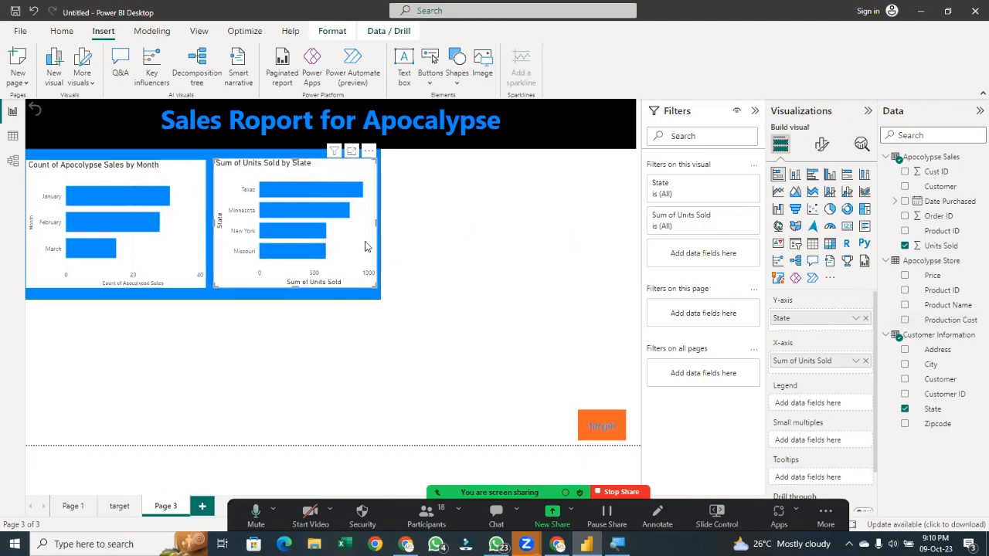
# Set the state chart's default bar colour to orange
pyautogui.click(821, 144)
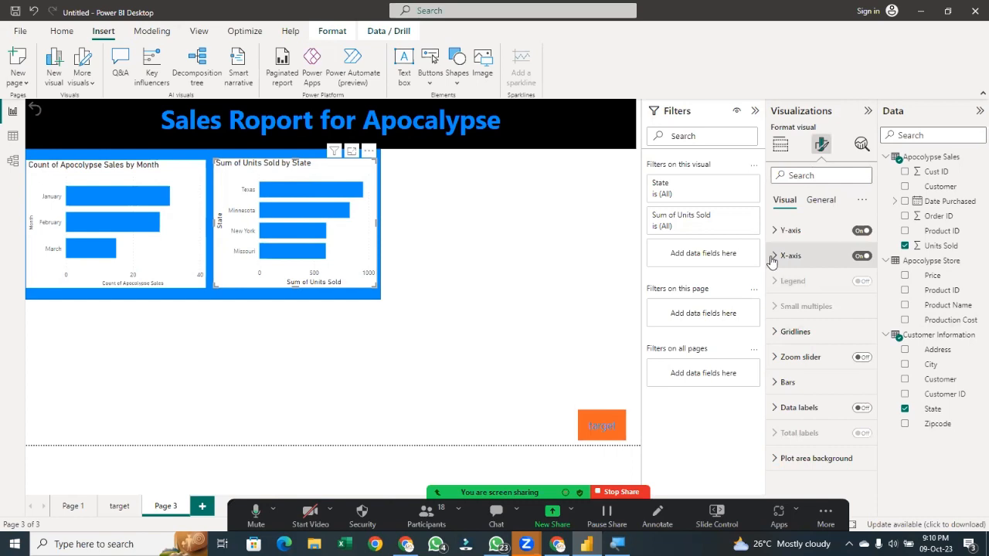
pyautogui.click(772, 261)
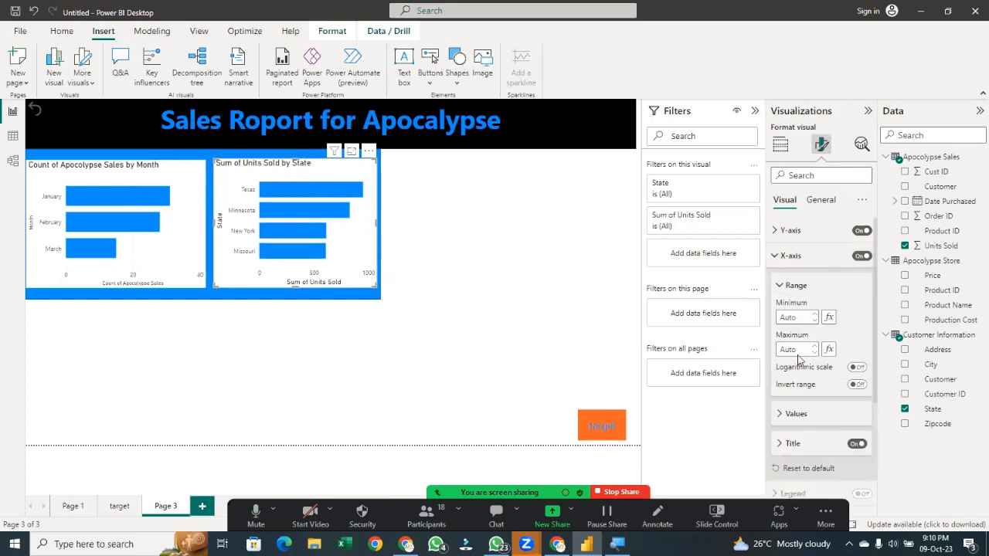
pyautogui.scroll(-3, 801, 374)
pyautogui.scroll(5, 808, 340)
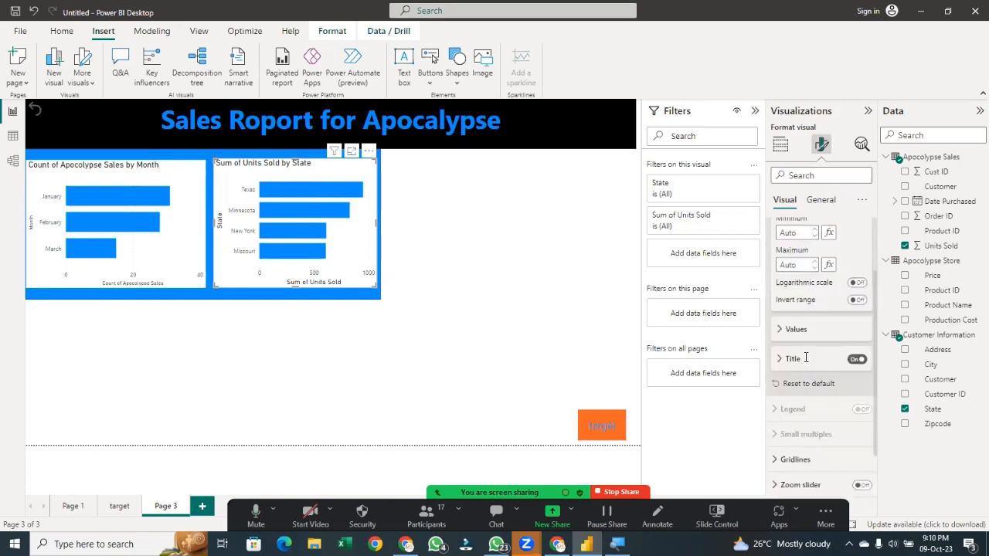
pyautogui.click(784, 256)
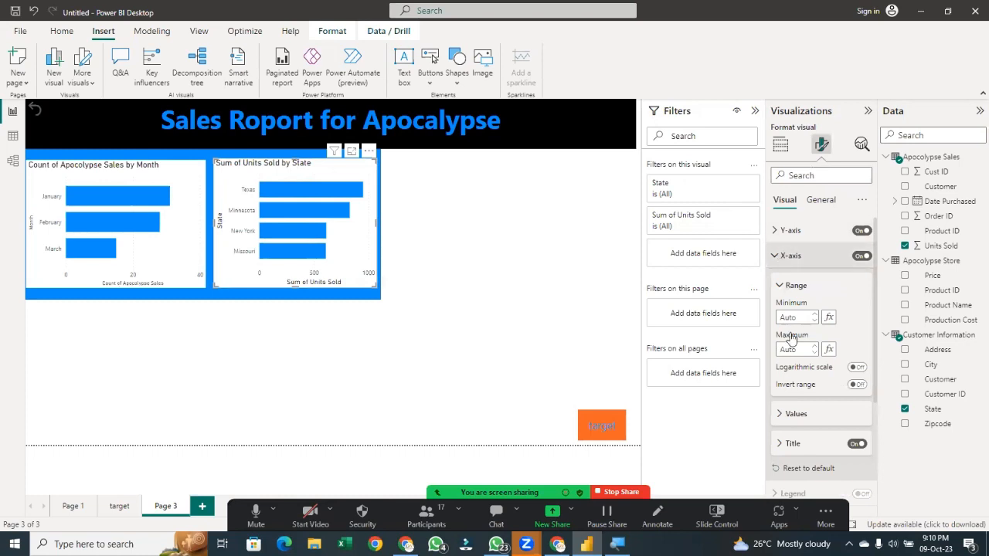
pyautogui.click(787, 382)
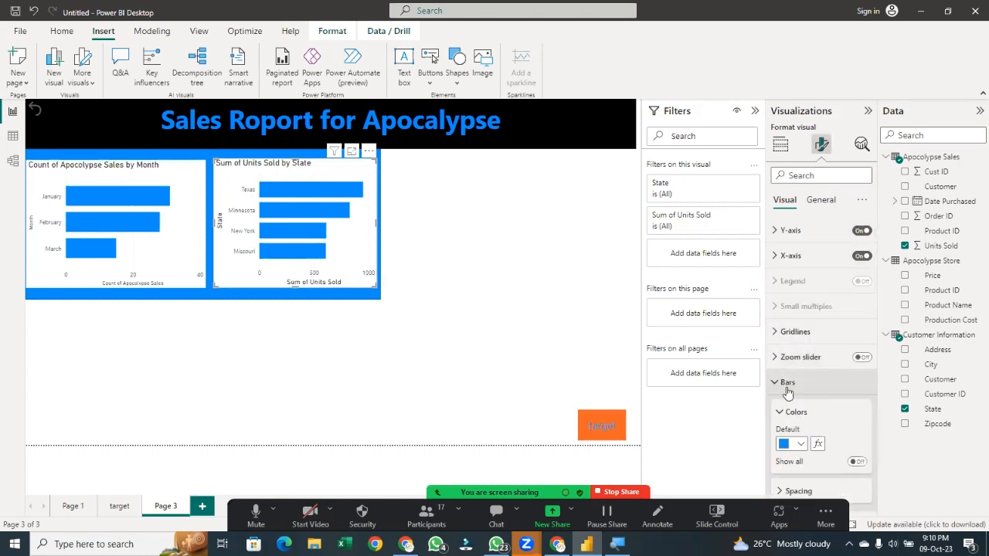
pyautogui.click(800, 445)
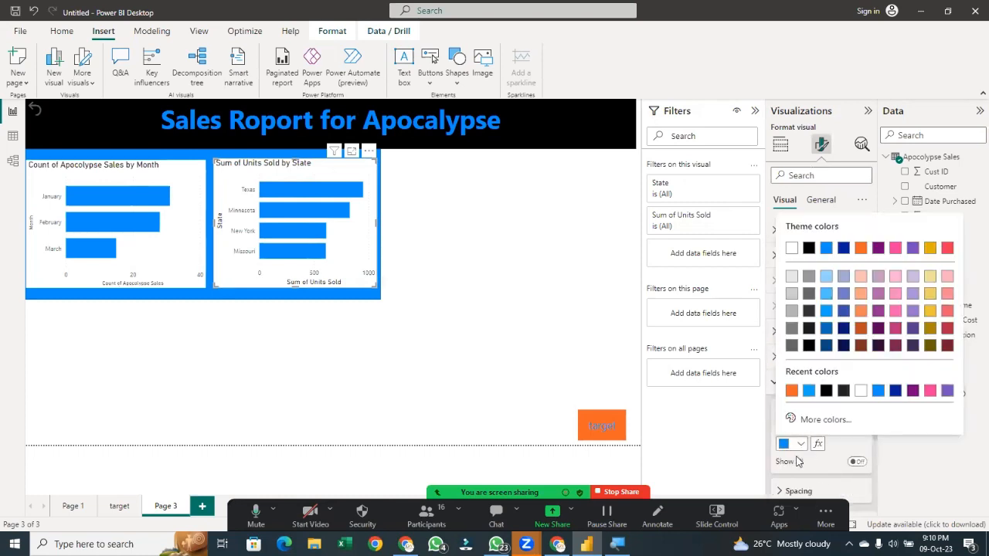
pyautogui.click(792, 390)
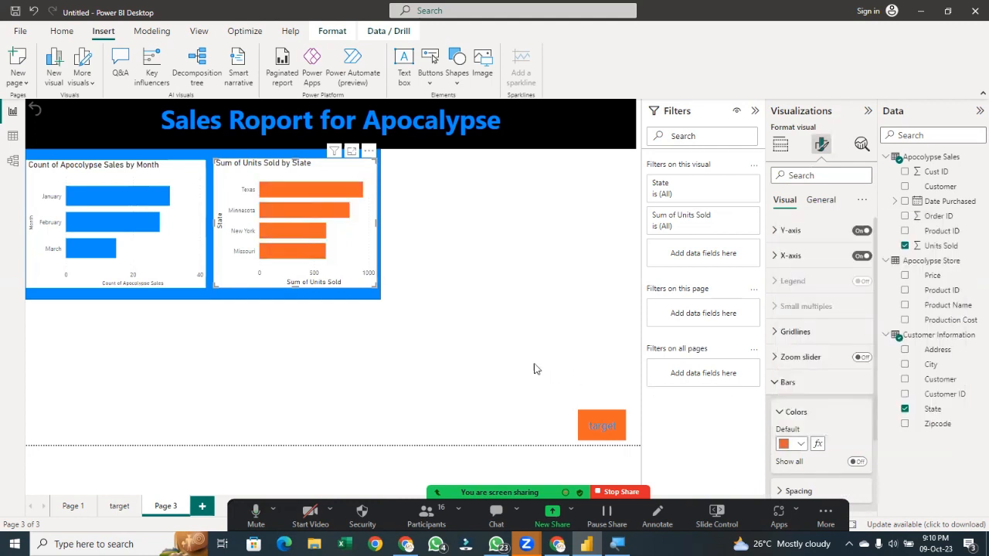
pyautogui.click(309, 376)
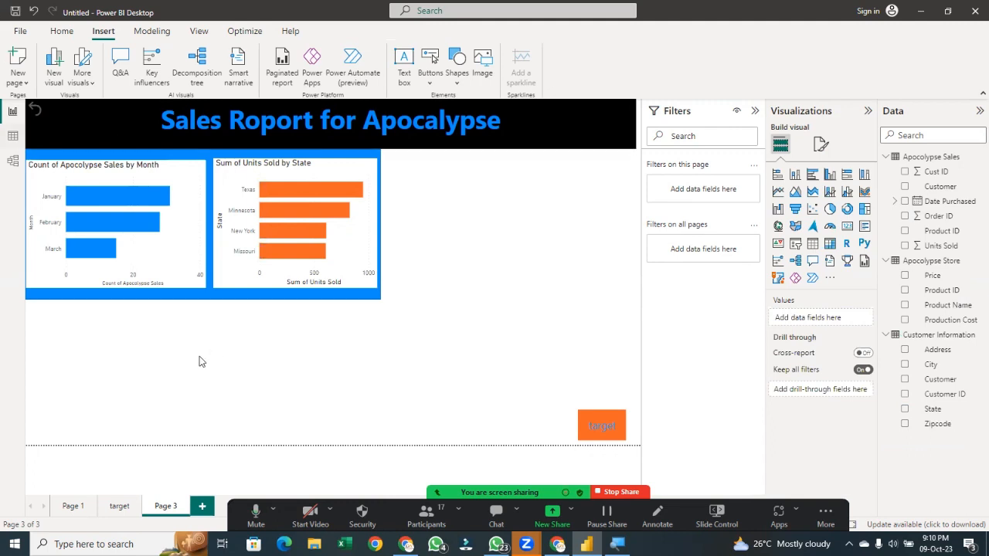
# On Page 1, try highlighting Prep4Anything Prepping Store in the Q&A visual, then convert the Q&A visual into a standard visual
pyautogui.click(72, 506)
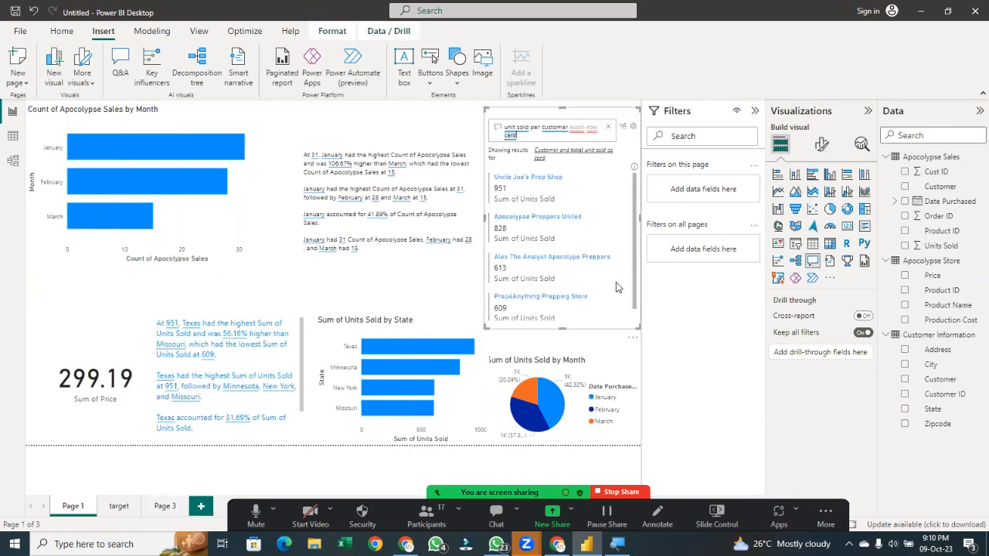
pyautogui.click(626, 302)
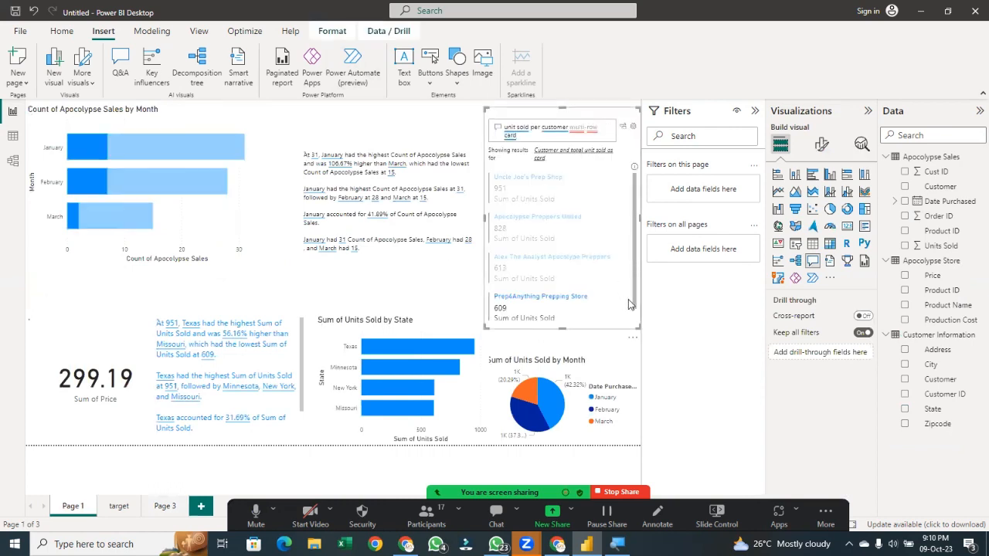
pyautogui.click(573, 296)
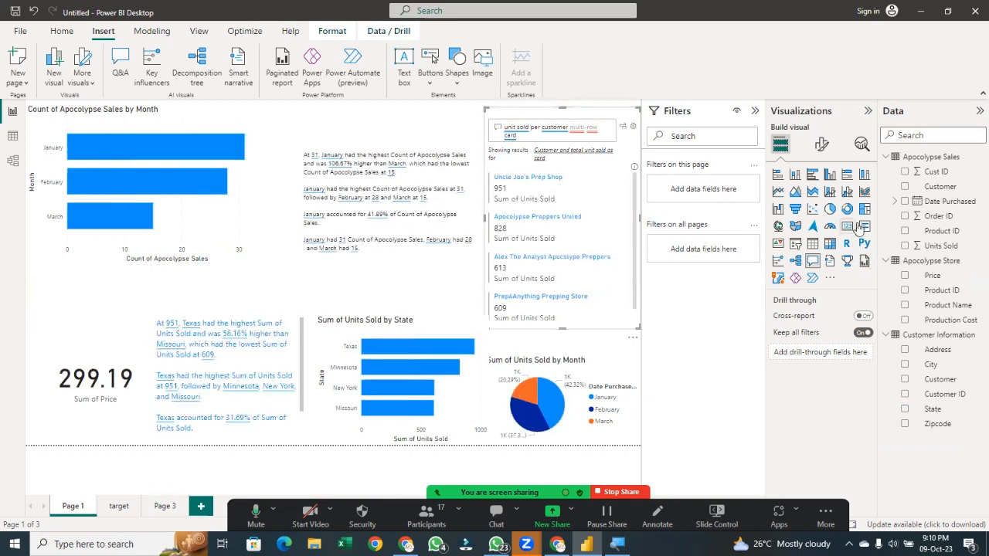
pyautogui.click(624, 126)
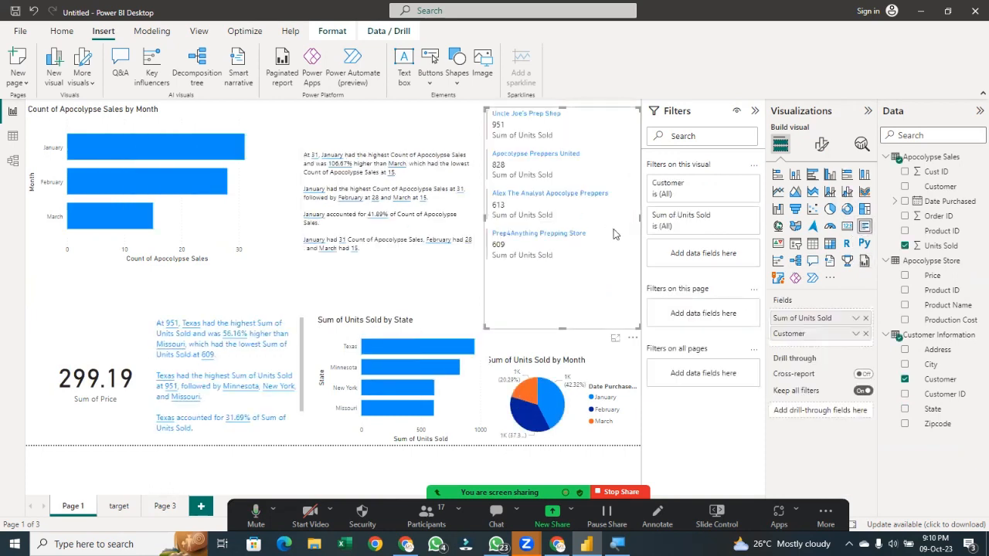
pyautogui.moveTo(625, 251); pyautogui.dragTo(296, 392)
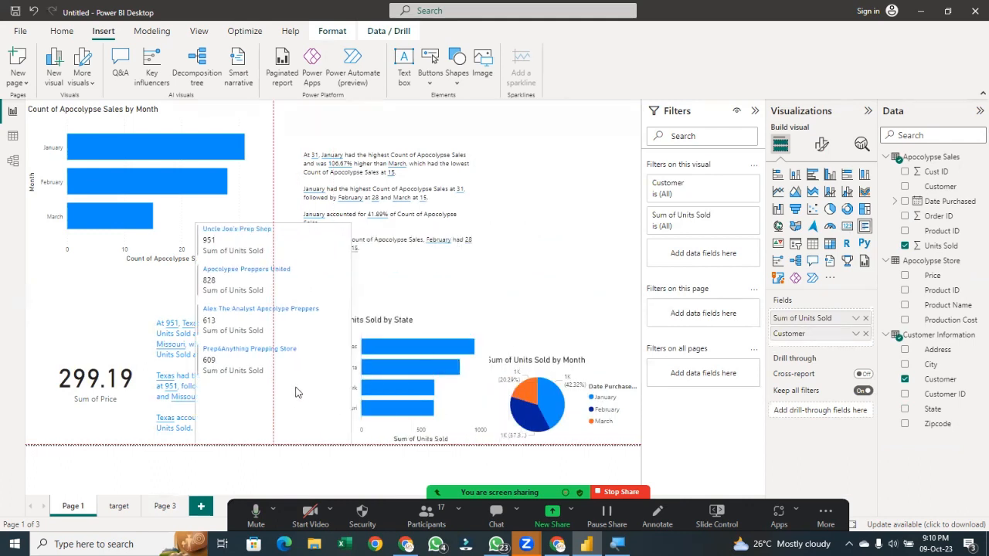
pyautogui.moveTo(227, 360); pyautogui.dragTo(619, 251)
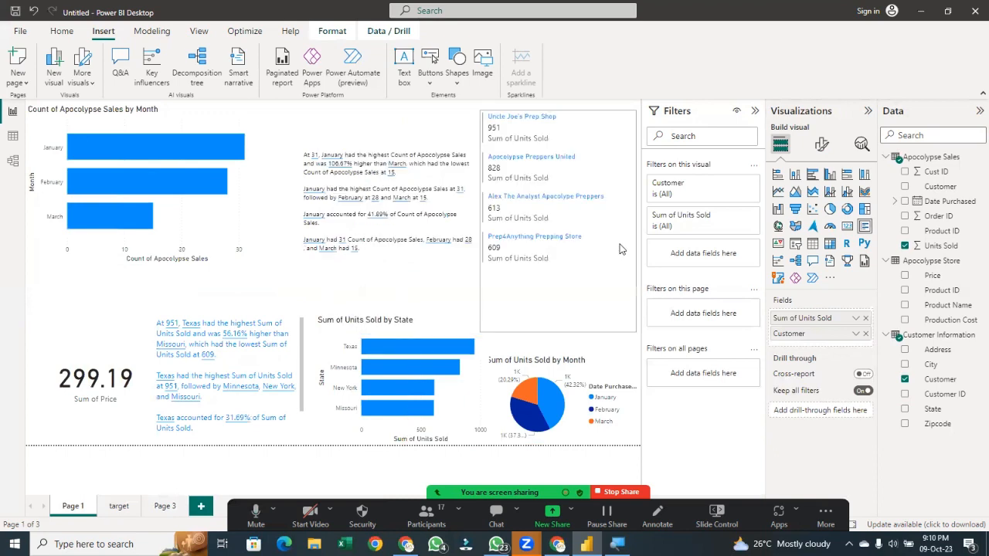
pyautogui.click(571, 292)
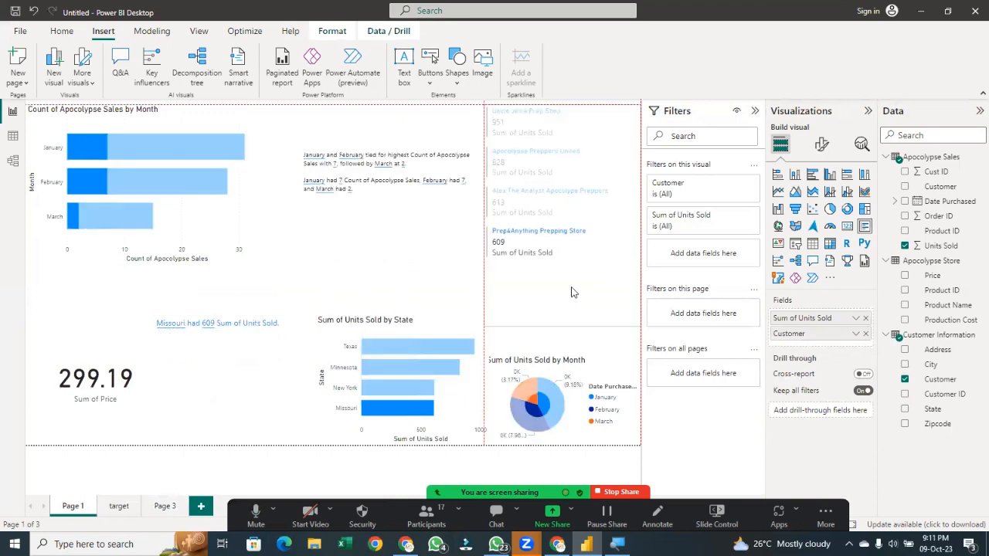
pyautogui.click(614, 269)
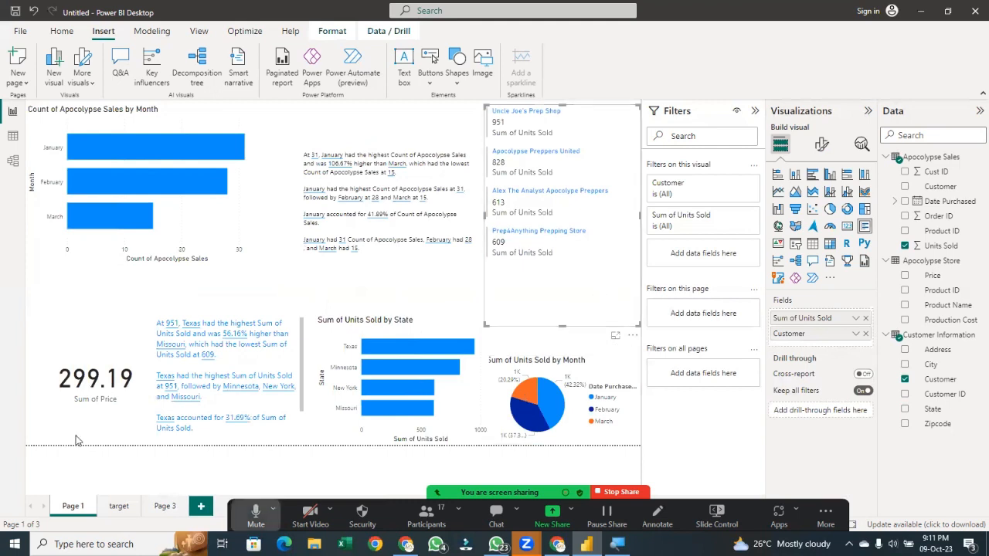
# Paste the Sum of Units Sold by Customer visual onto Page 3 and place it inside the blue panel over the state chart
pyautogui.click(164, 507)
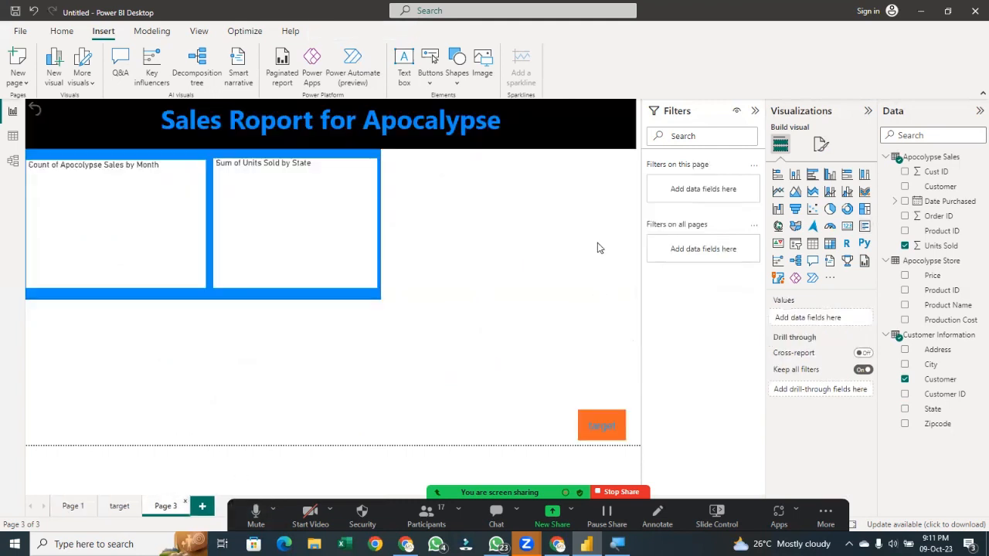
pyautogui.hotkey('ctrl', 'v')
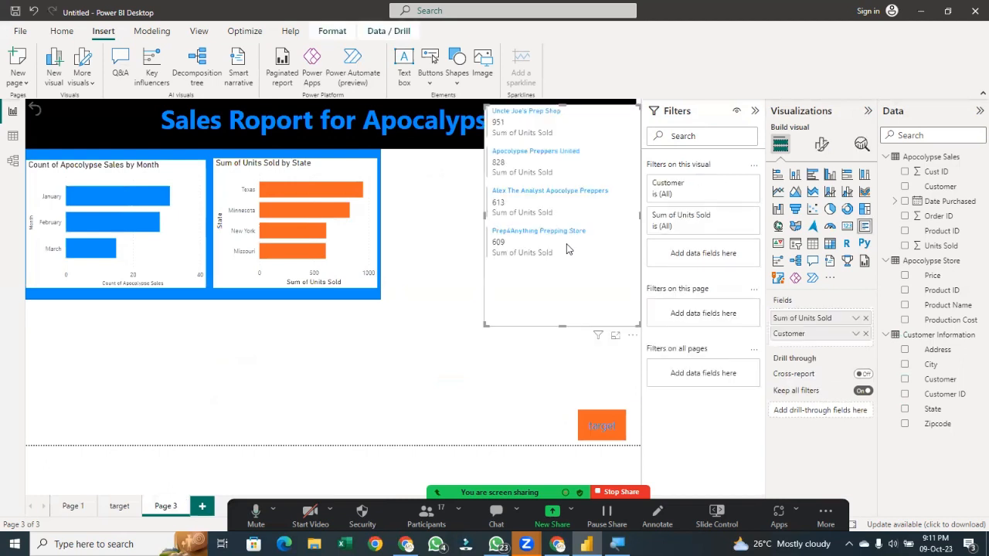
pyautogui.moveTo(622, 231); pyautogui.dragTo(343, 282)
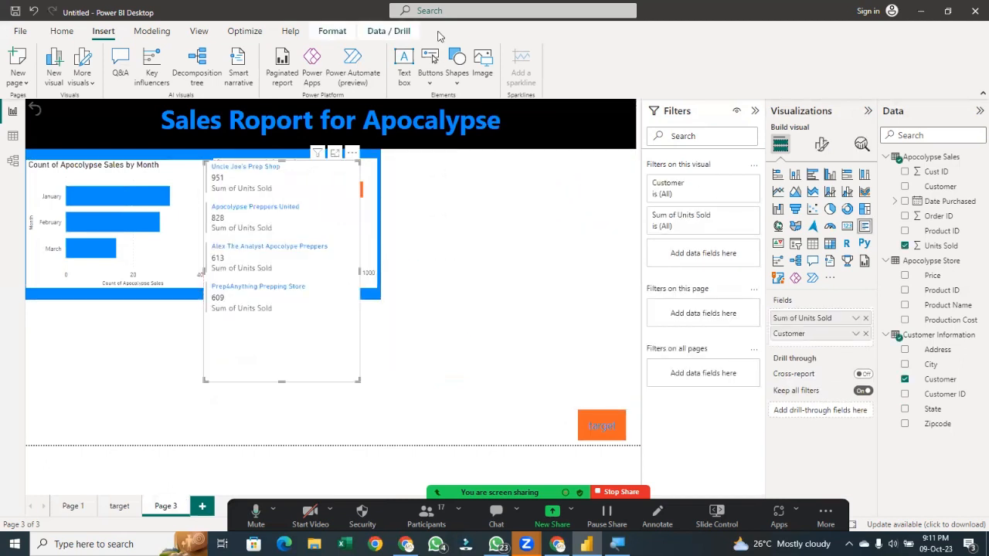
# Open the shapes gallery to insert a new shape on Page 3
pyautogui.click(449, 66)
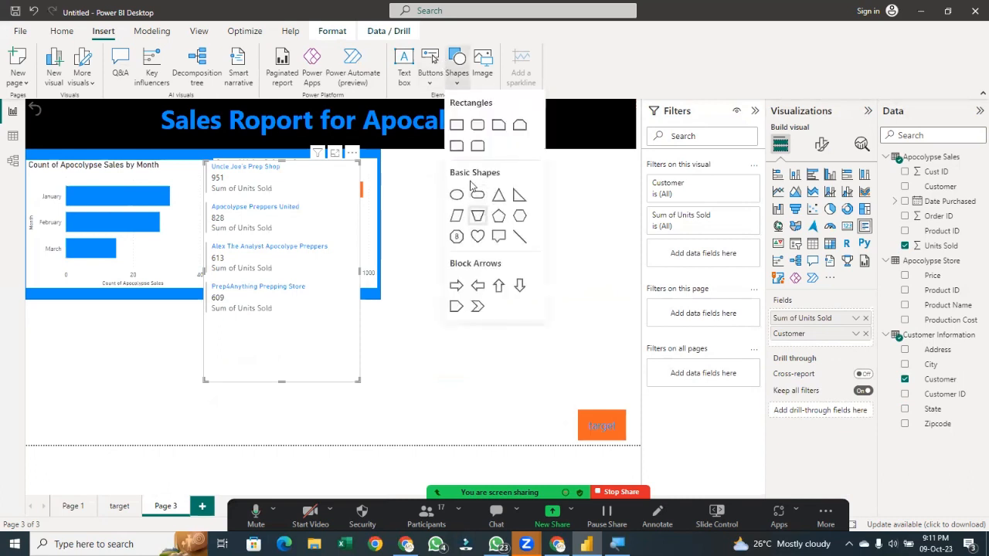
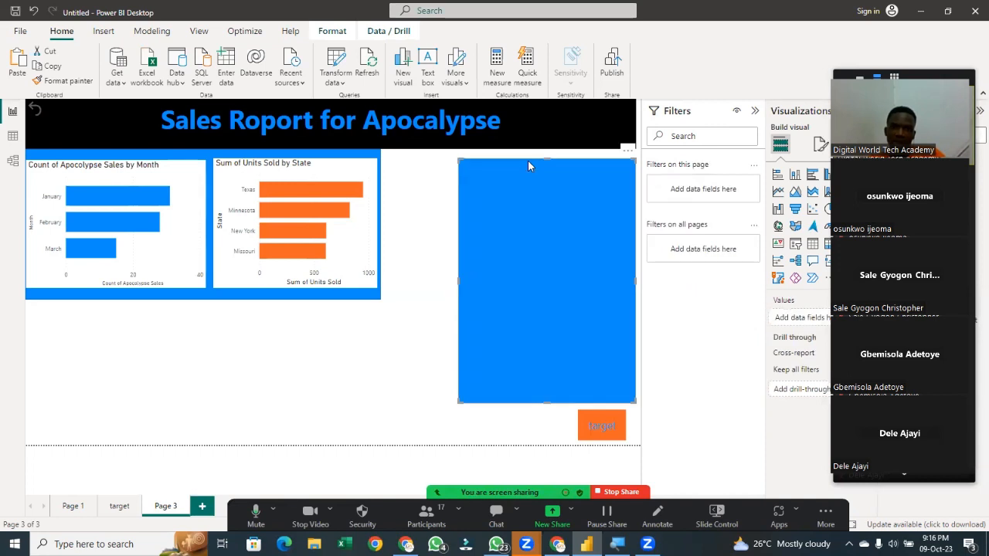
# Nudge the blue panel upward so it sits behind the customer units card on Page 3
pyautogui.press('Up')
pyautogui.press('Up')
pyautogui.press('Up')
pyautogui.press('Up')
pyautogui.press('Up')
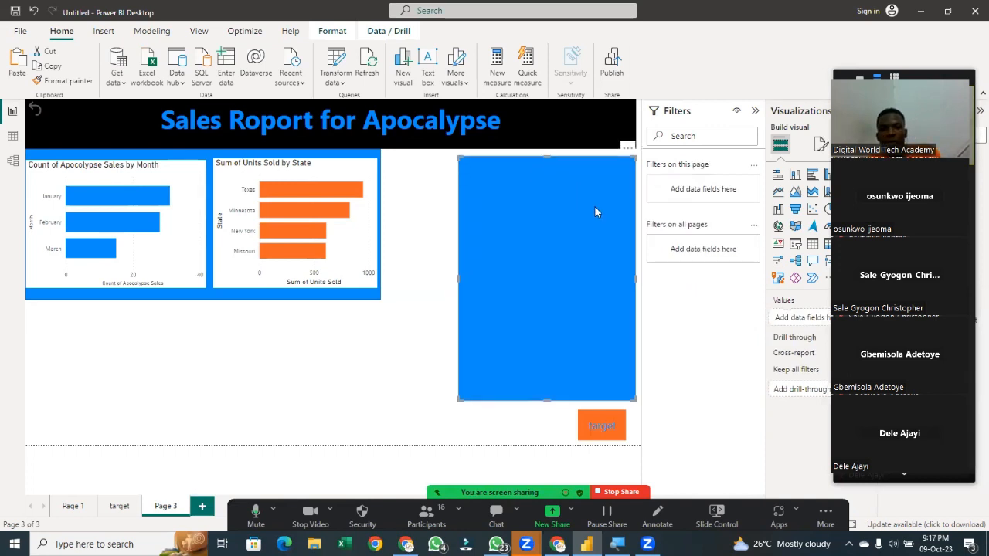
pyautogui.click(447, 251)
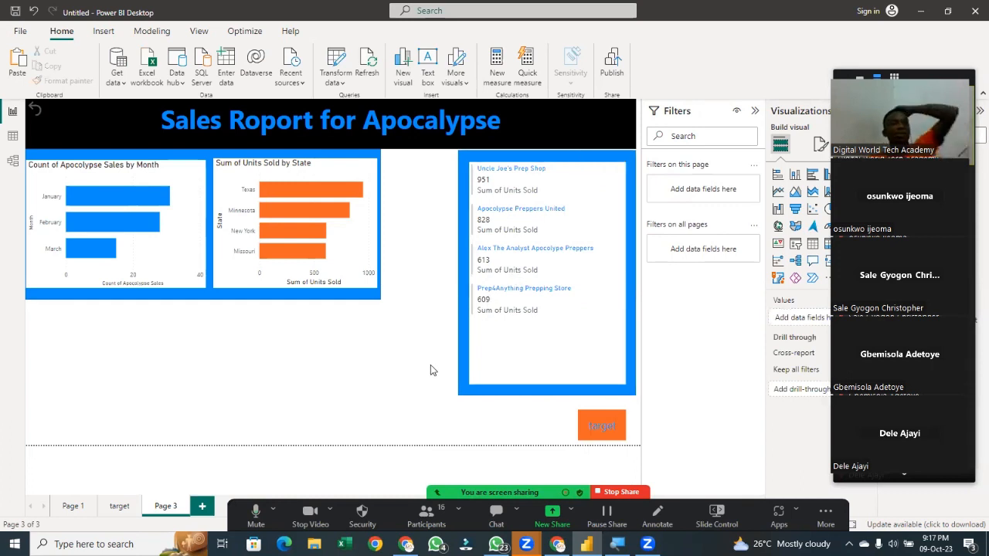
# Copy the Sum of Units Sold by Month pie chart from Page 1 onto Page 3, placing and enlarging it below the month chart
pyautogui.click(73, 505)
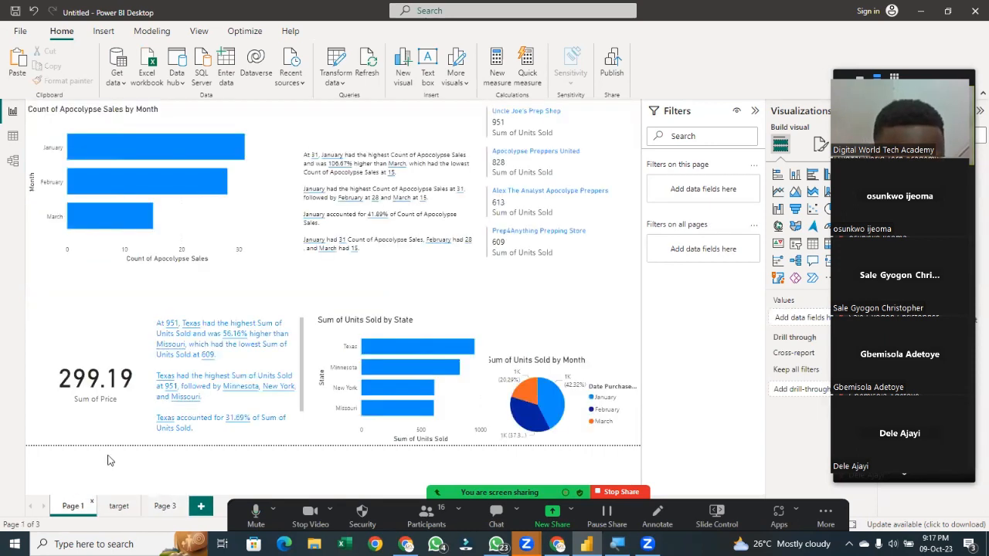
pyautogui.click(573, 373)
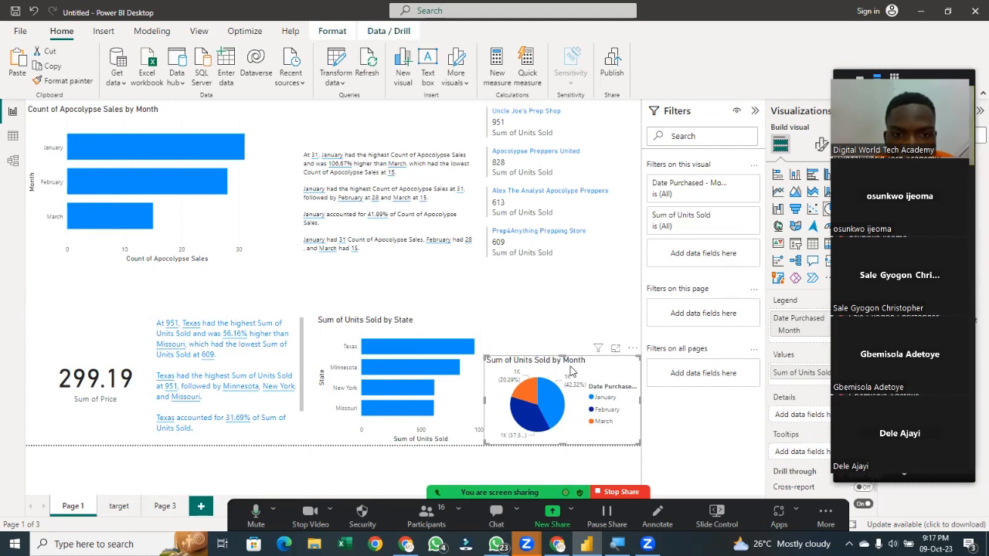
pyautogui.moveTo(572, 371); pyautogui.dragTo(363, 309)
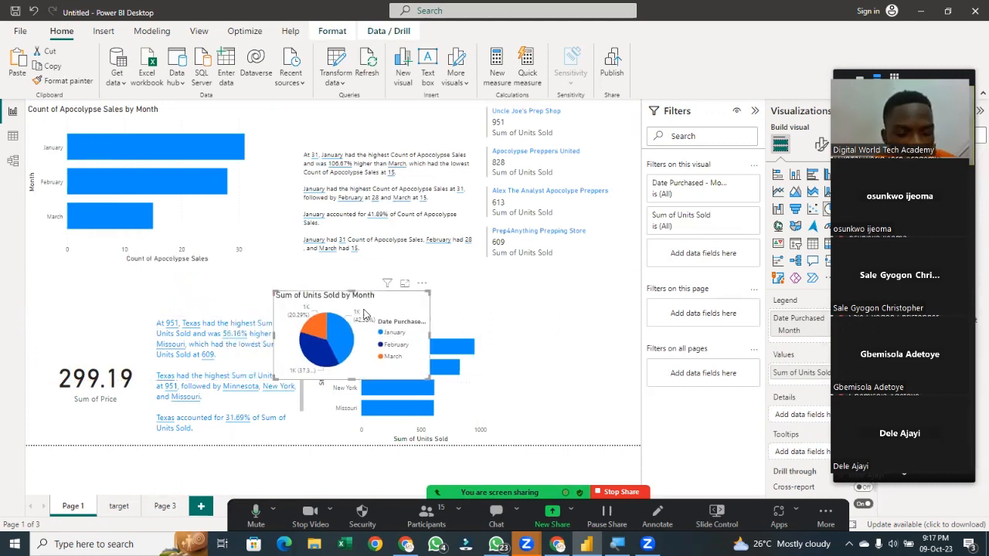
pyautogui.click(165, 507)
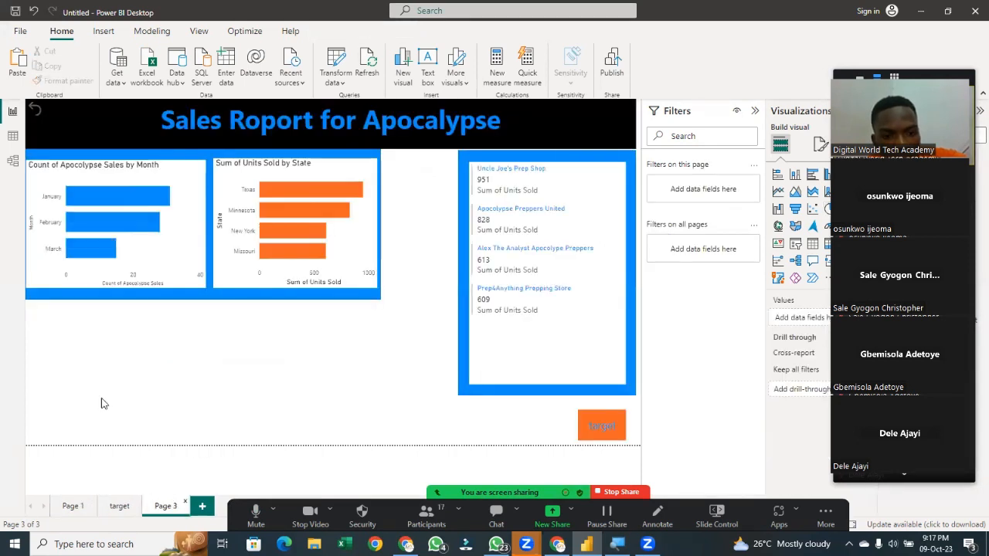
pyautogui.hotkey('ctrl', 'v')
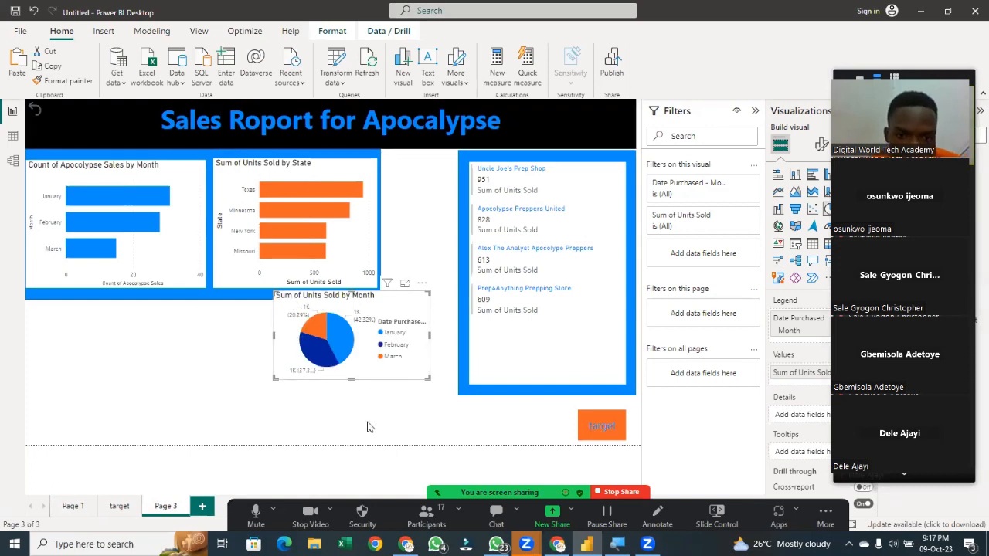
pyautogui.moveTo(366, 371); pyautogui.dragTo(101, 384)
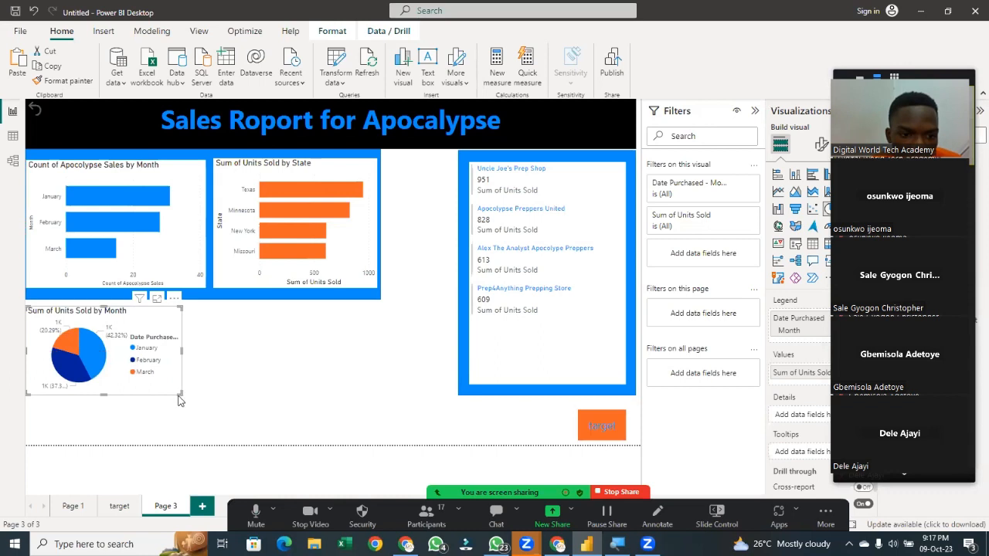
pyautogui.moveTo(179, 393); pyautogui.dragTo(379, 446)
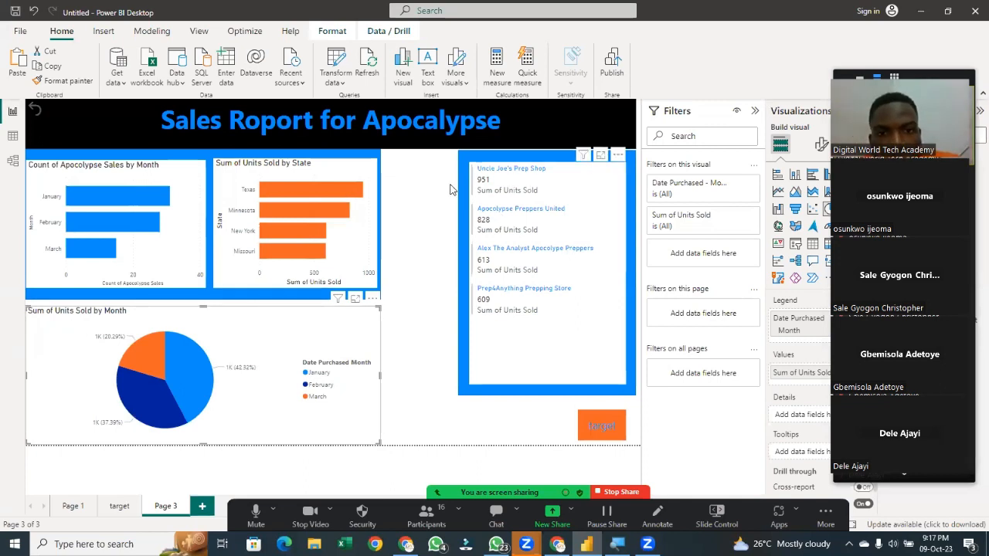
# Widen the blue panel and the customer units card leftward to about the edge of the state chart area
pyautogui.moveTo(443, 157); pyautogui.dragTo(535, 199)
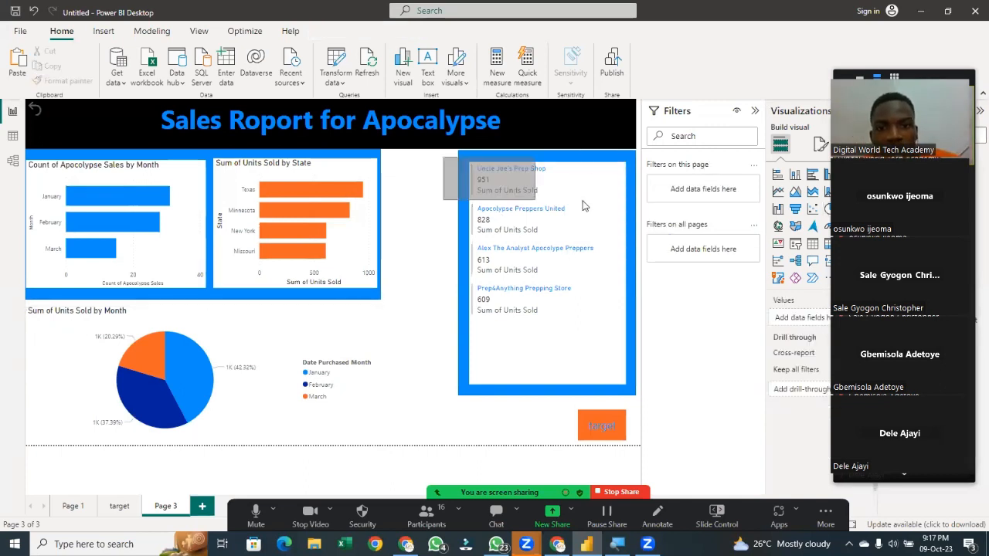
pyautogui.click(530, 158)
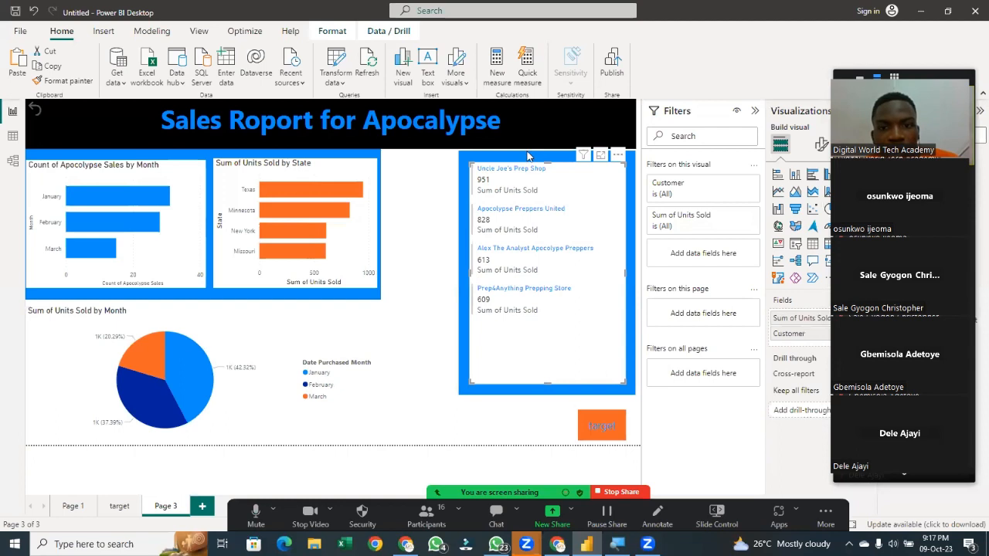
pyautogui.click(531, 160)
pyautogui.moveTo(460, 274); pyautogui.dragTo(391, 272)
pyautogui.moveTo(467, 269); pyautogui.dragTo(403, 269)
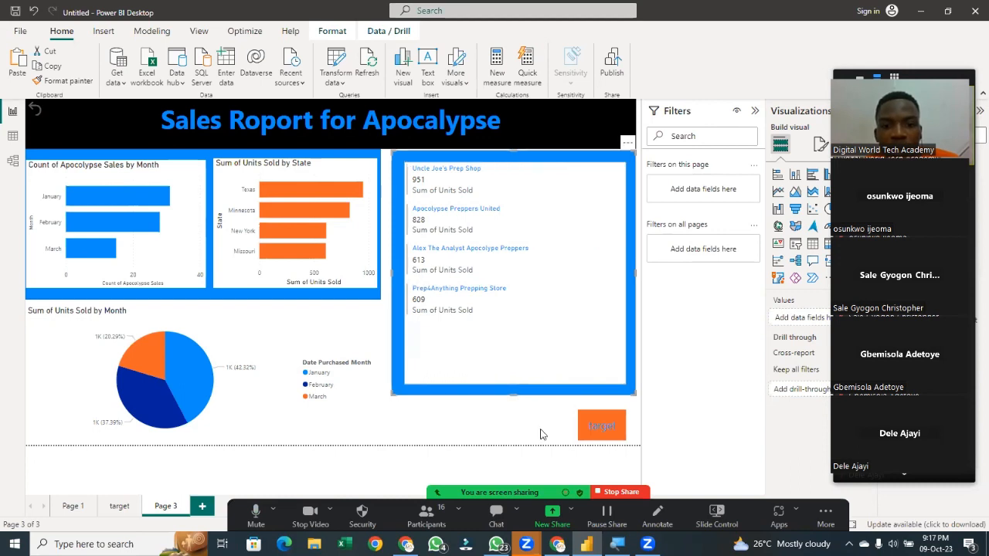
# Open the pie chart's background effect settings and set its background colour to dark blue
pyautogui.click(435, 436)
pyautogui.click(363, 437)
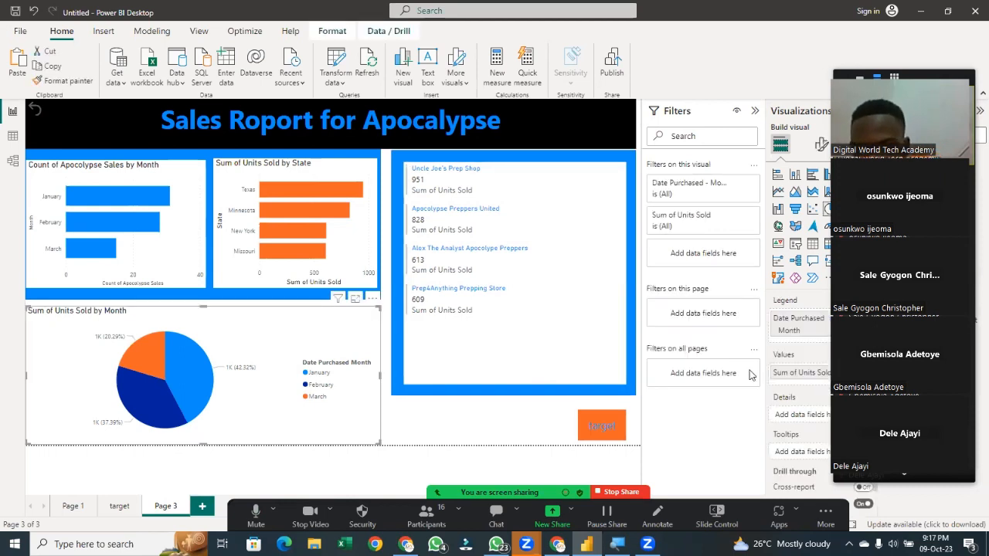
pyautogui.click(820, 145)
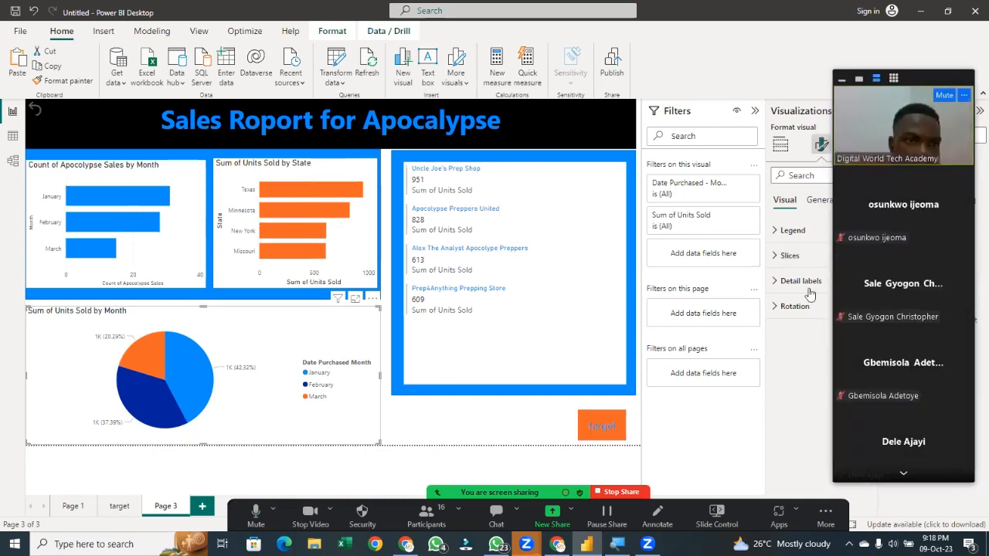
pyautogui.click(823, 210)
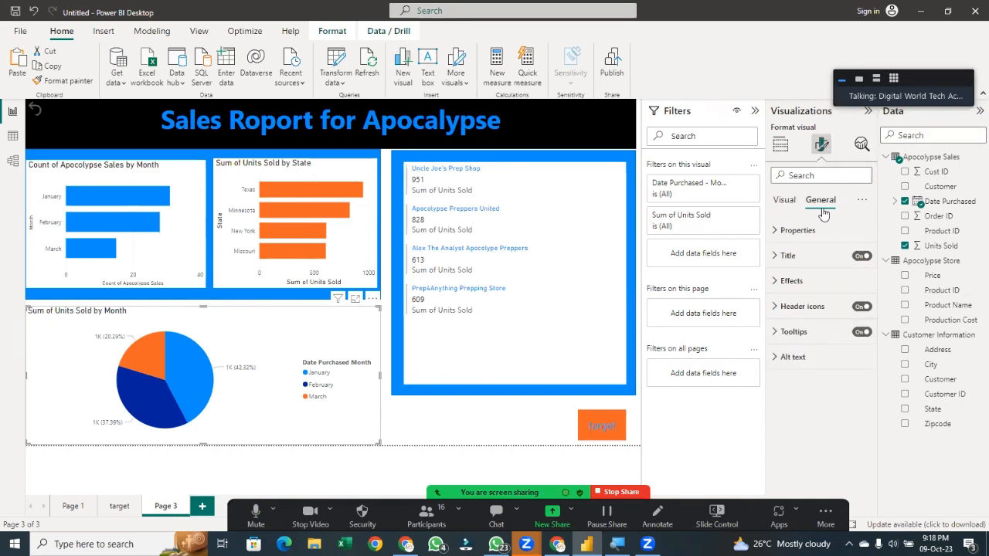
pyautogui.click(777, 283)
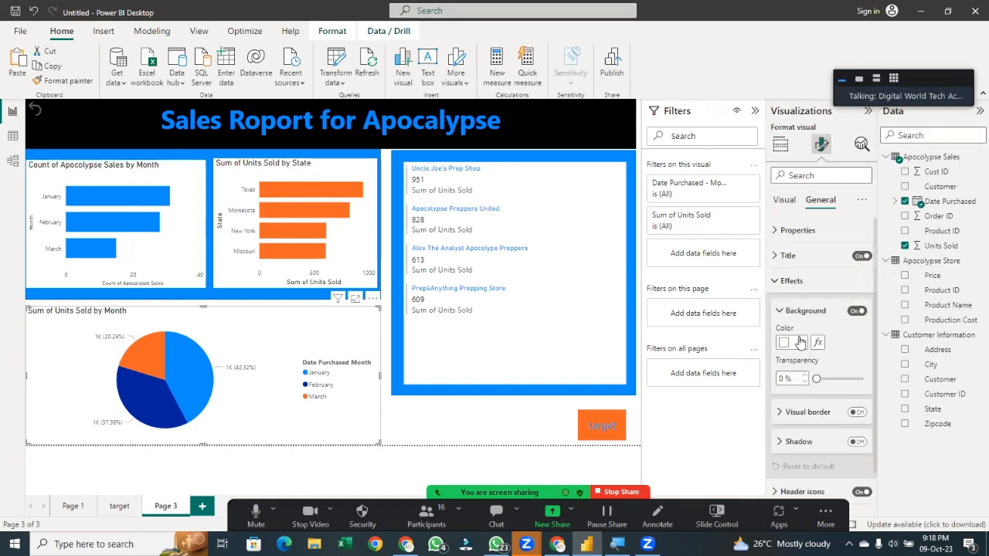
pyautogui.click(802, 344)
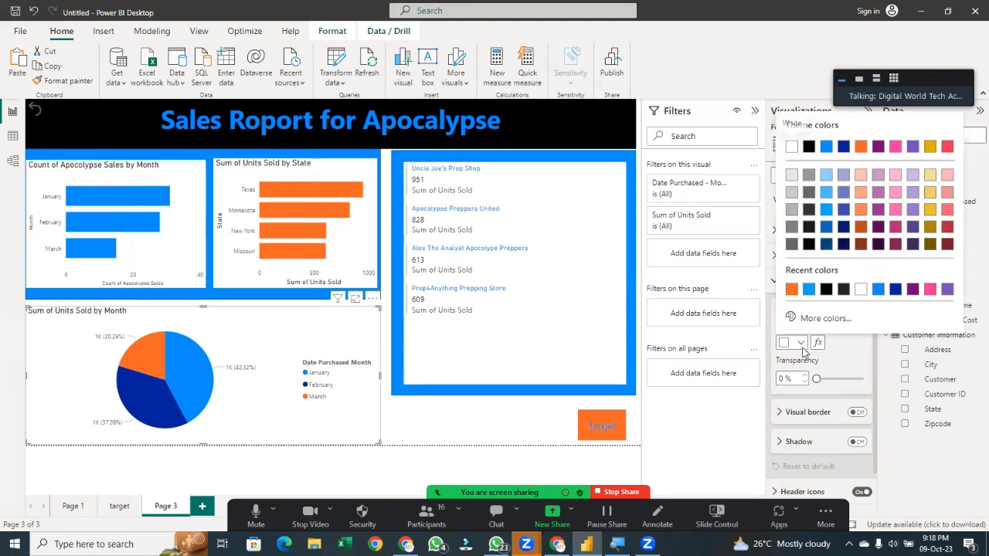
pyautogui.click(844, 146)
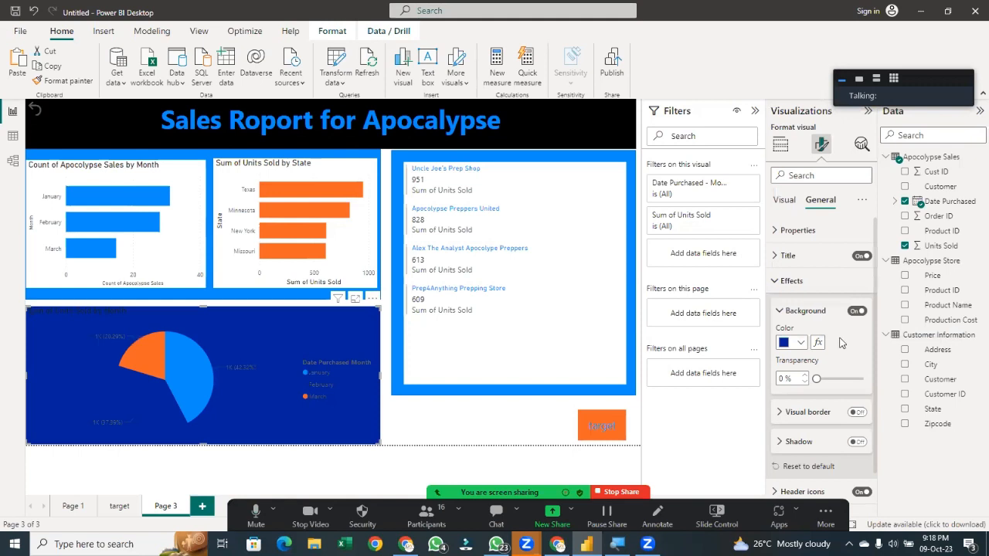
# Try orange and then dark brown as the pie chart's background colour
pyautogui.click(802, 346)
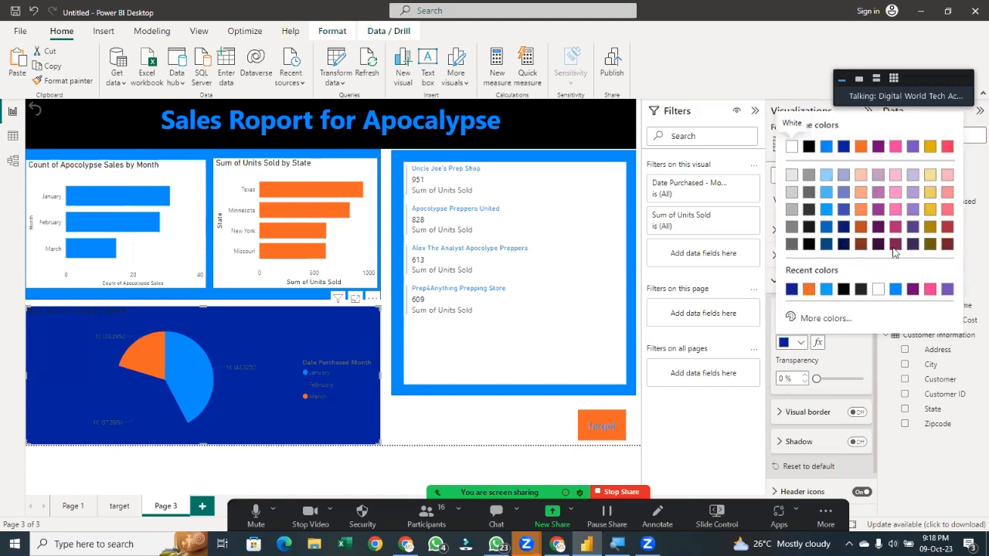
pyautogui.click(809, 291)
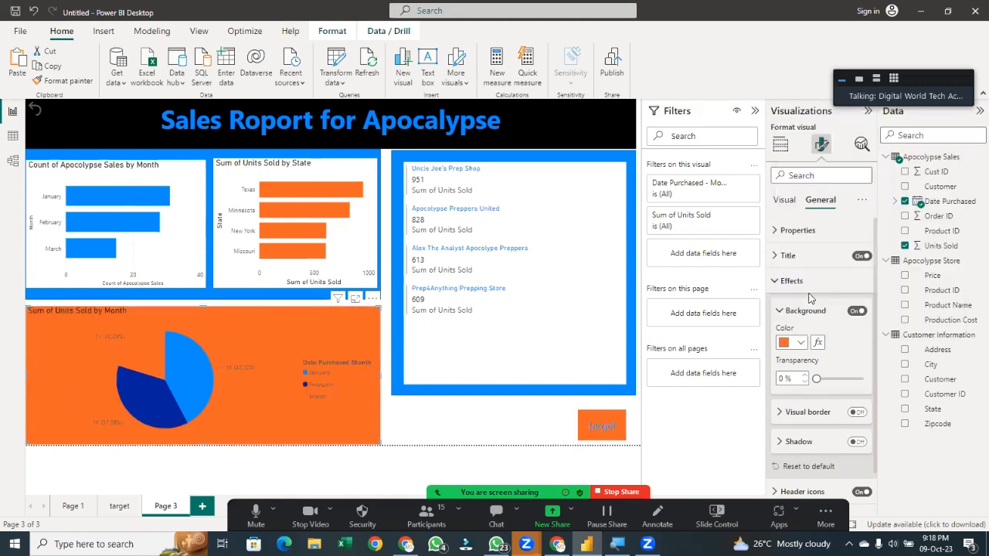
pyautogui.click(802, 345)
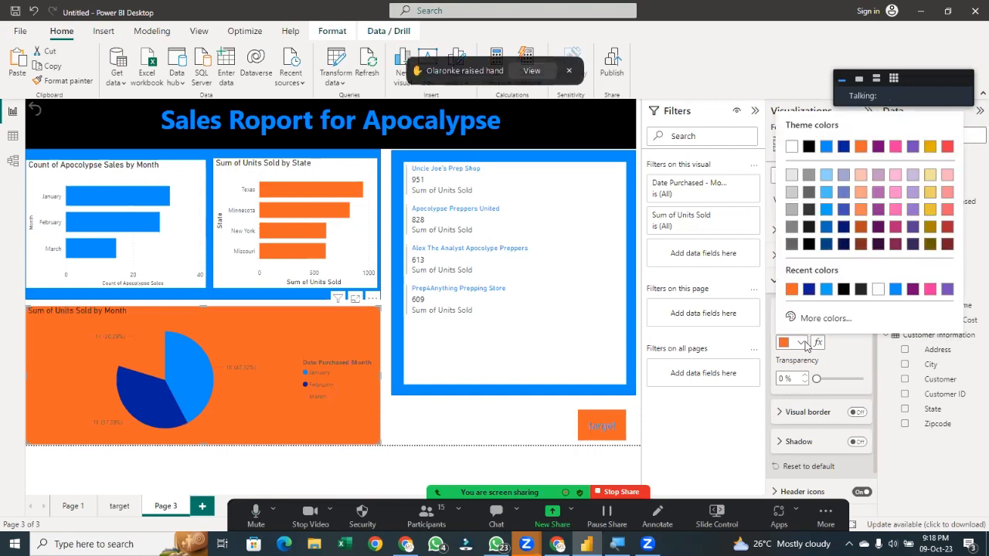
pyautogui.click(861, 244)
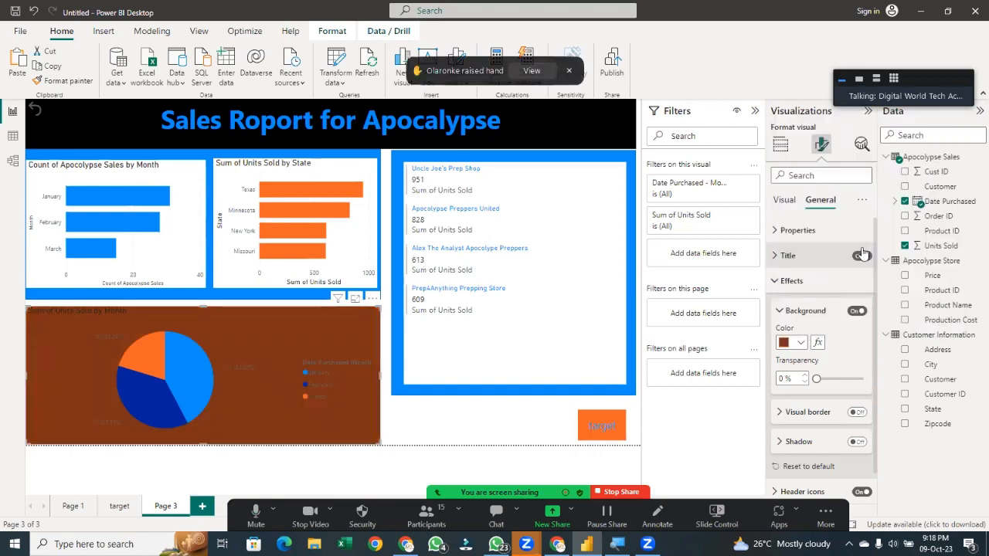
# Set the pie chart's background colour to blue
pyautogui.click(803, 343)
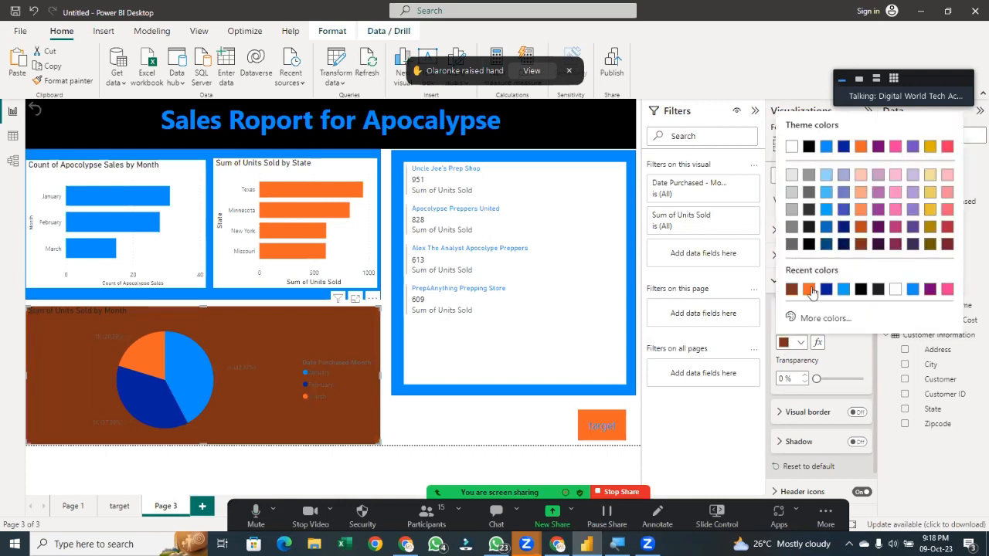
pyautogui.click(842, 292)
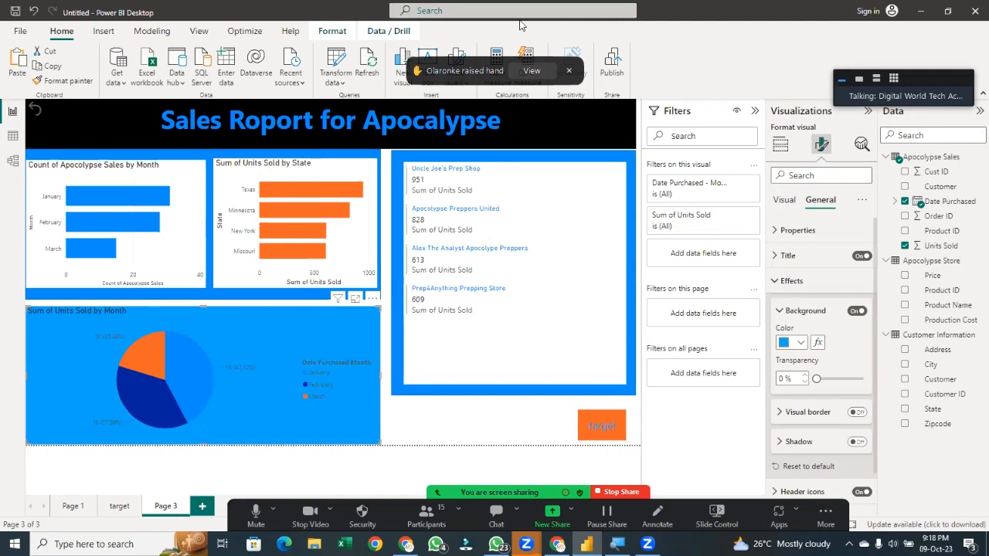
pyautogui.click(532, 70)
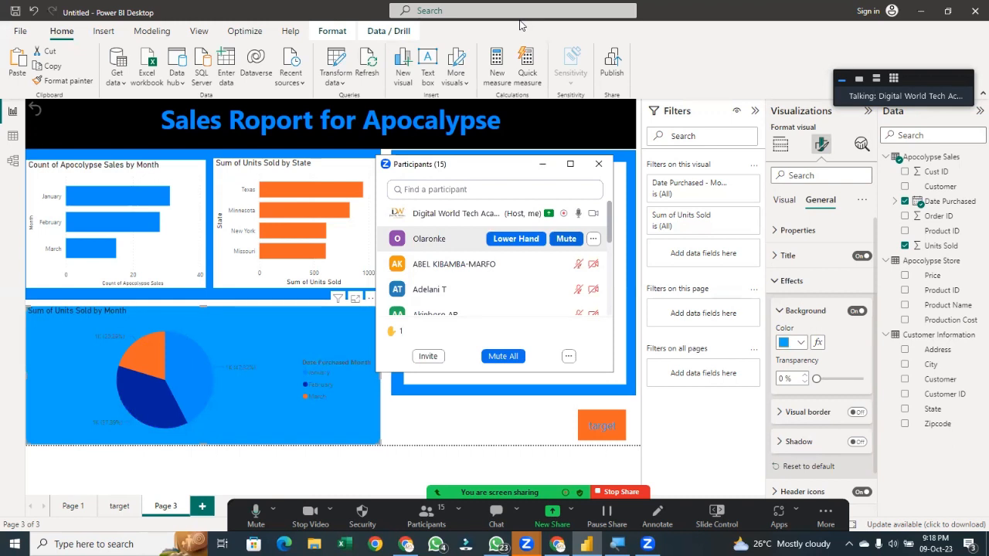
pyautogui.click(494, 413)
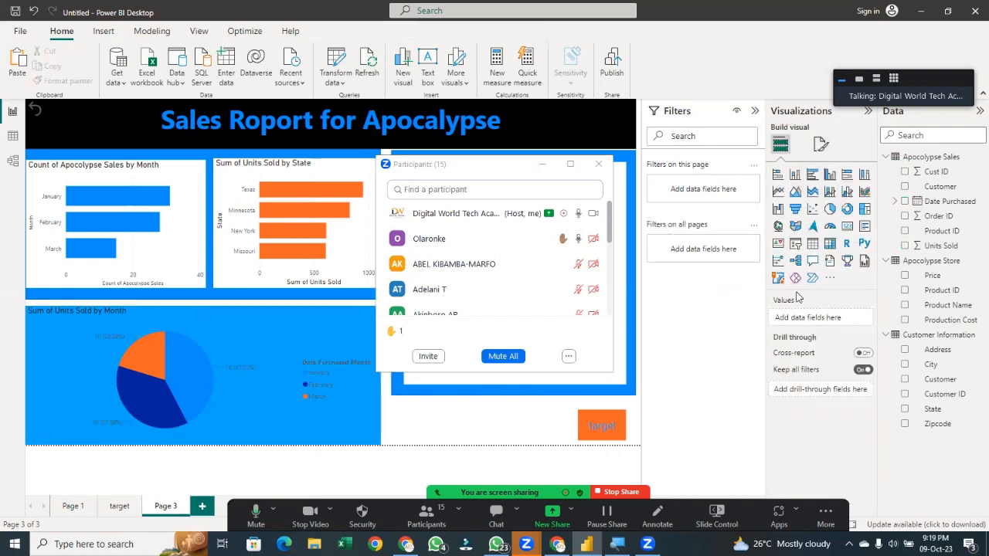
pyautogui.click(628, 249)
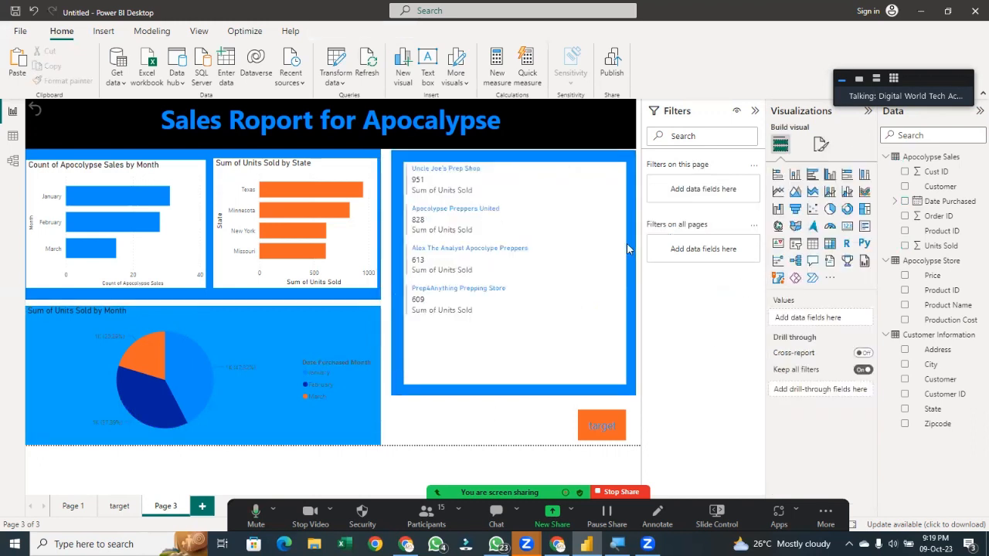
# Try adding a smart narrative visual to Page 3, then delete it and clear the state chart selection
pyautogui.click(831, 266)
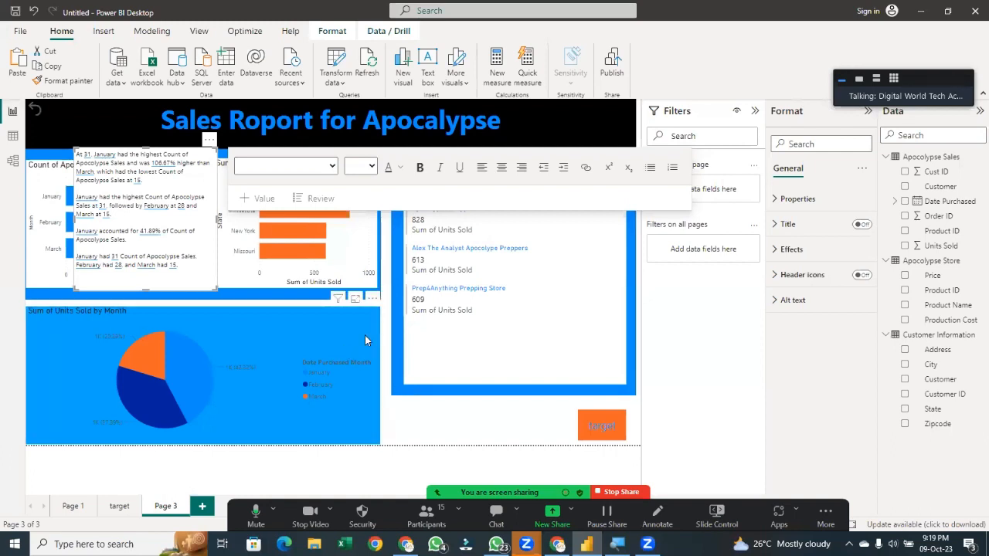
pyautogui.click(301, 255)
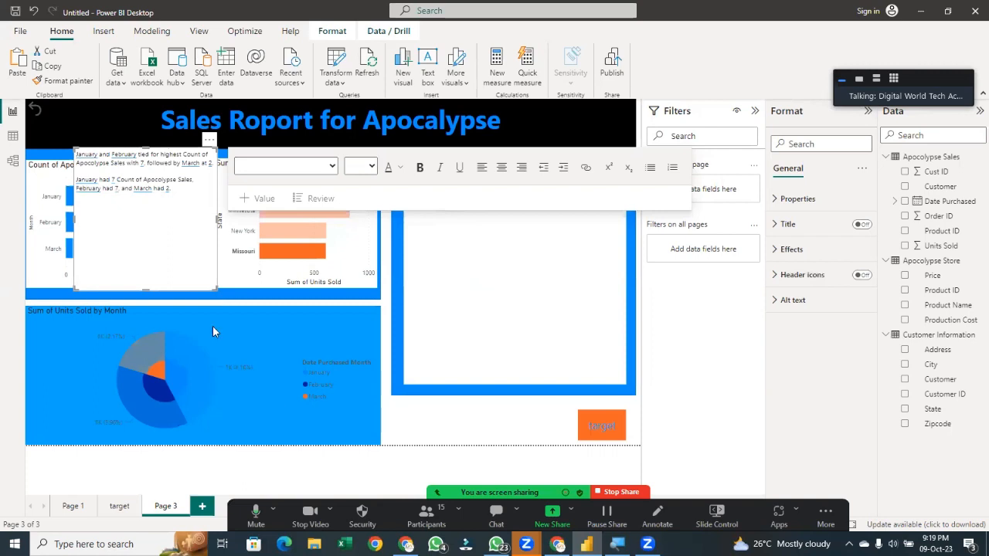
pyautogui.click(188, 264)
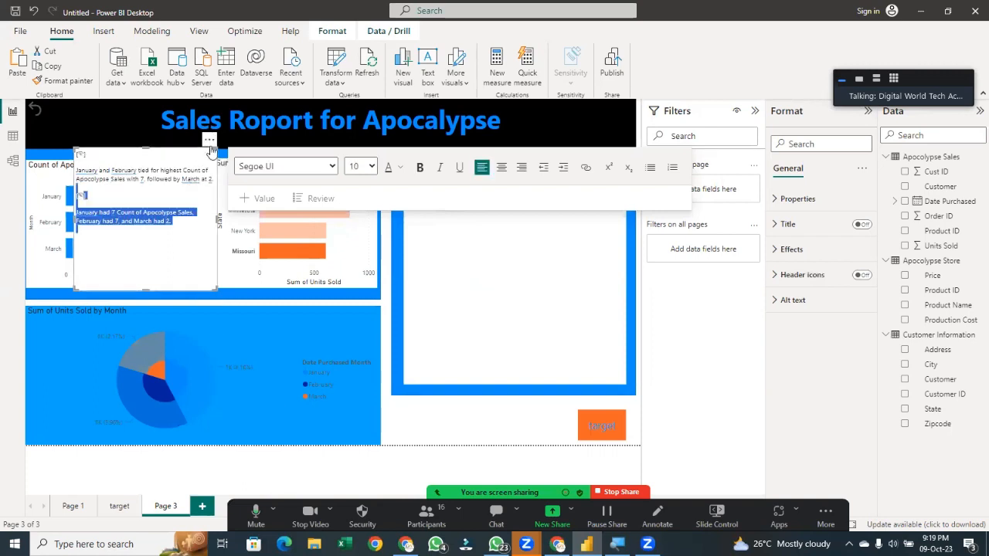
pyautogui.moveTo(526, 401); pyautogui.dragTo(529, 414)
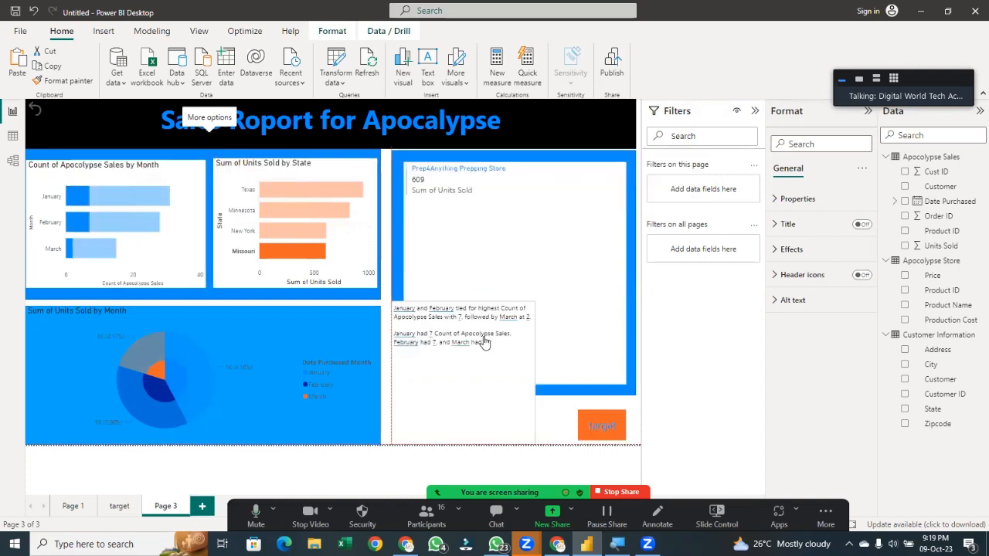
pyautogui.moveTo(461, 301); pyautogui.dragTo(441, 398)
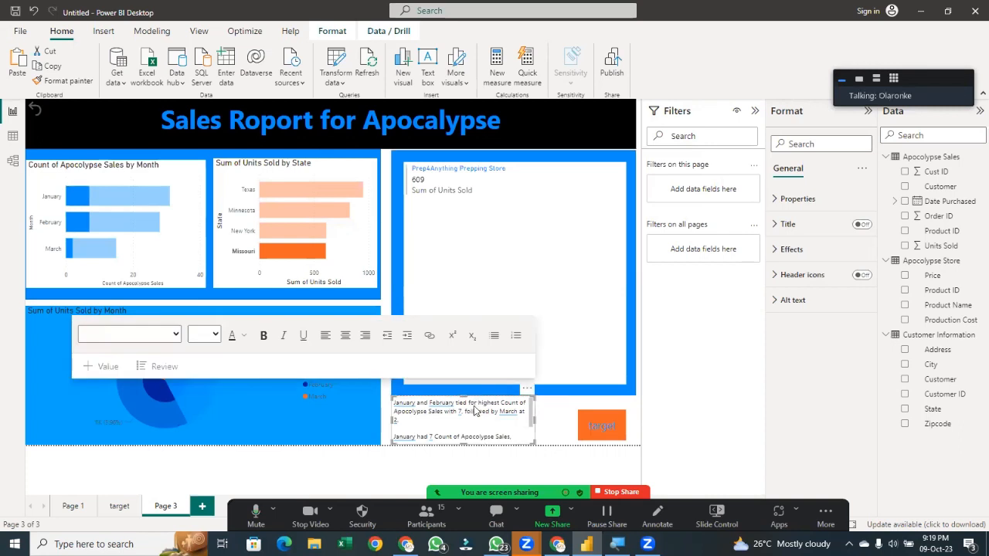
pyautogui.press('Delete')
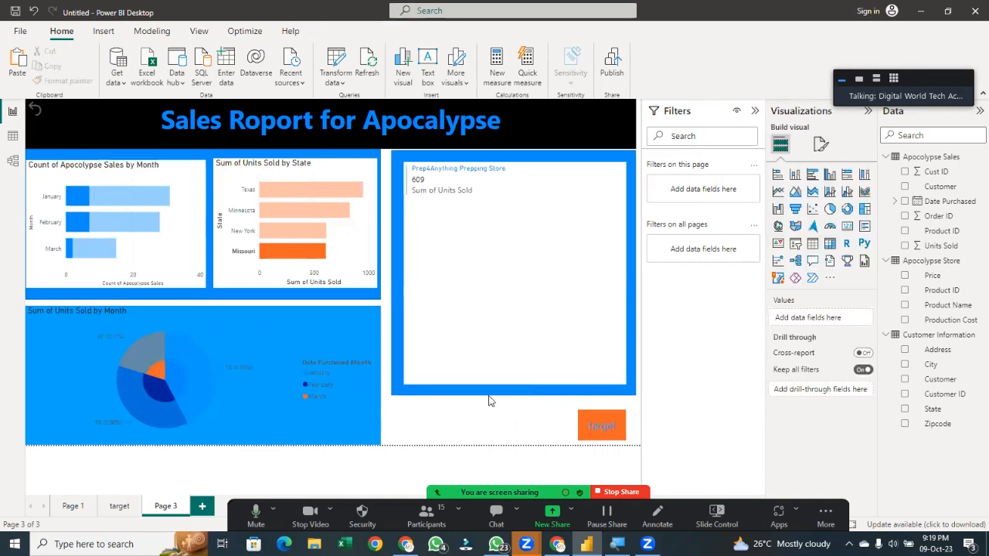
pyautogui.click(313, 267)
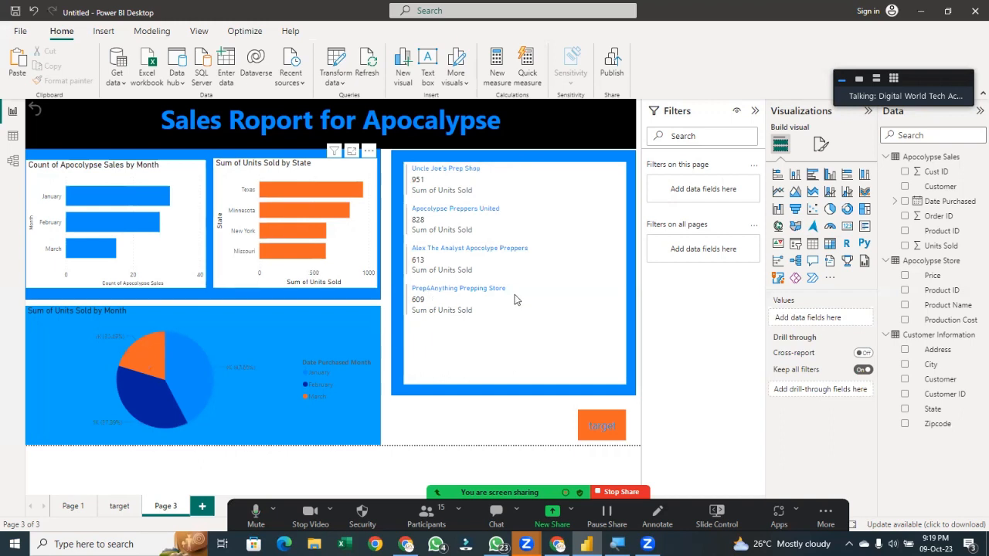
pyautogui.moveTo(517, 300)
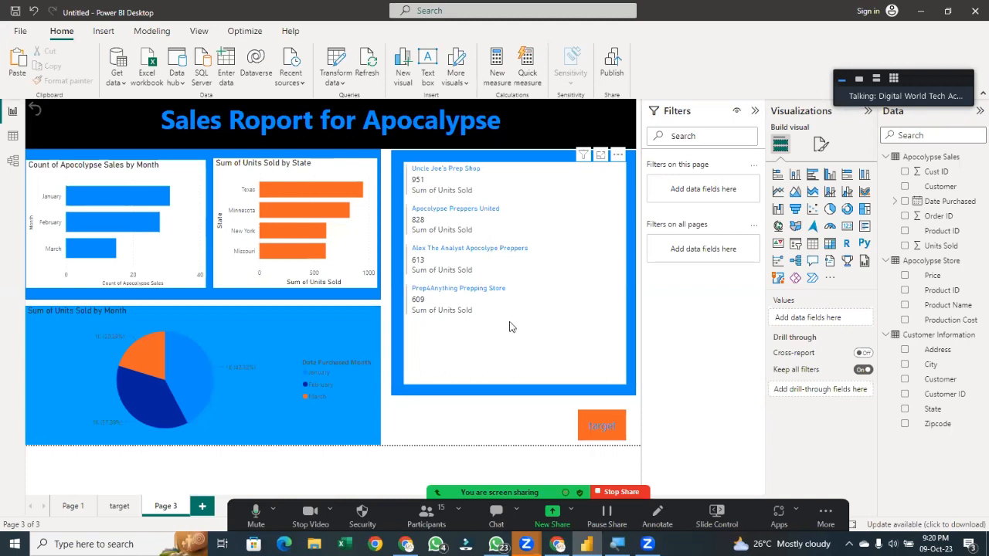
# Open the target button's action settings and undo the change to its action type
pyautogui.click(599, 435)
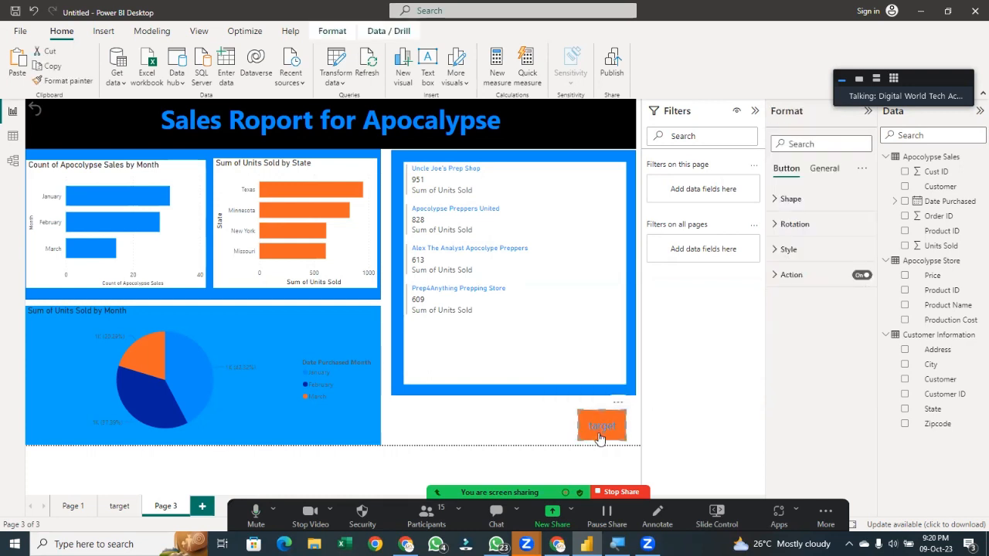
pyautogui.click(772, 288)
pyautogui.click(804, 340)
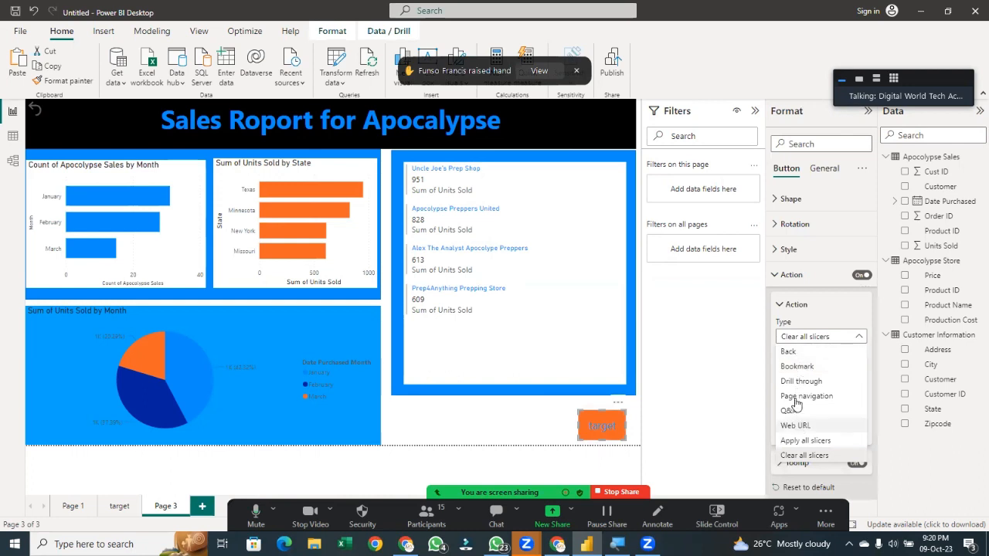
pyautogui.click(755, 415)
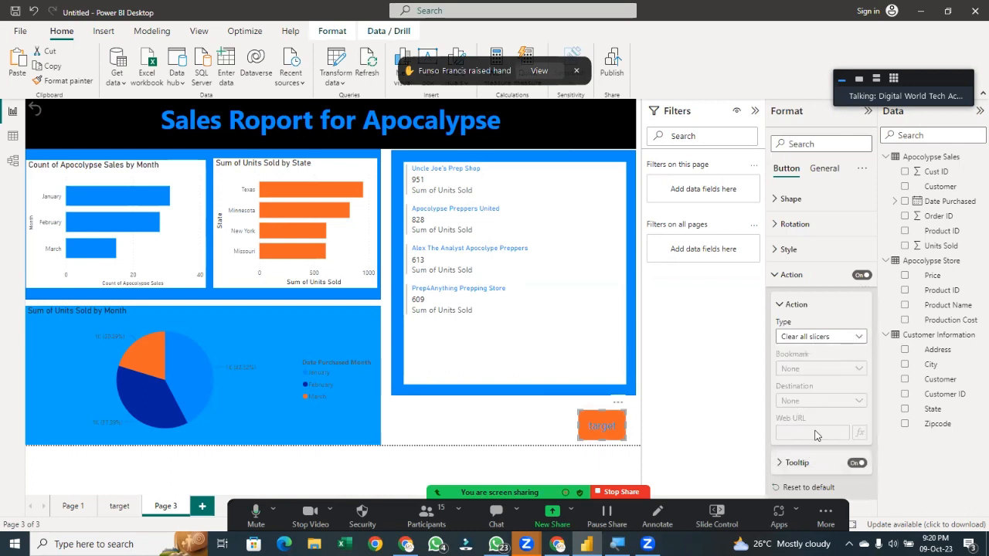
pyautogui.hotkey('ctrl', 'z')
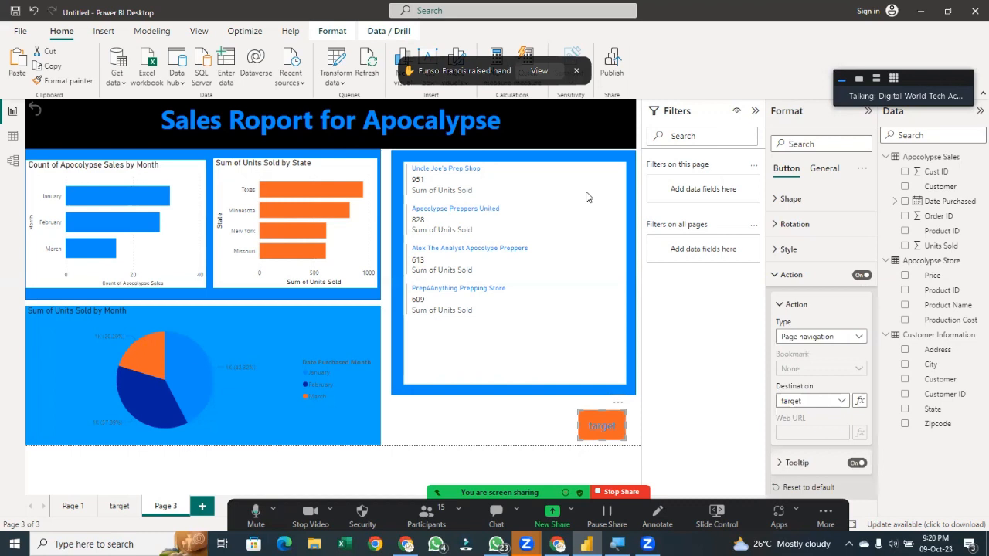
# Convert the Count of Apocalypse Sales by Month bar chart into a smart narrative visual
pyautogui.hotkey('alt', 'u')
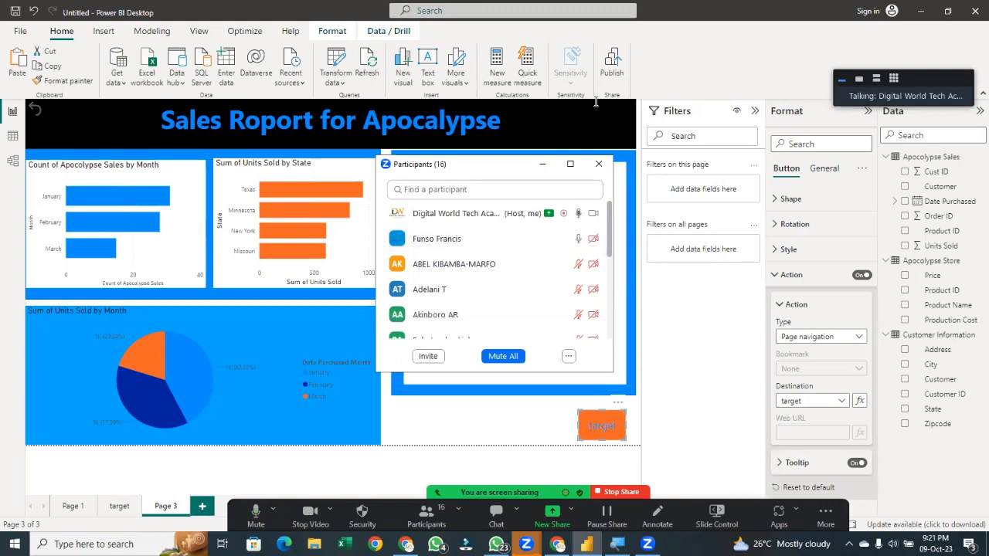
pyautogui.click(140, 256)
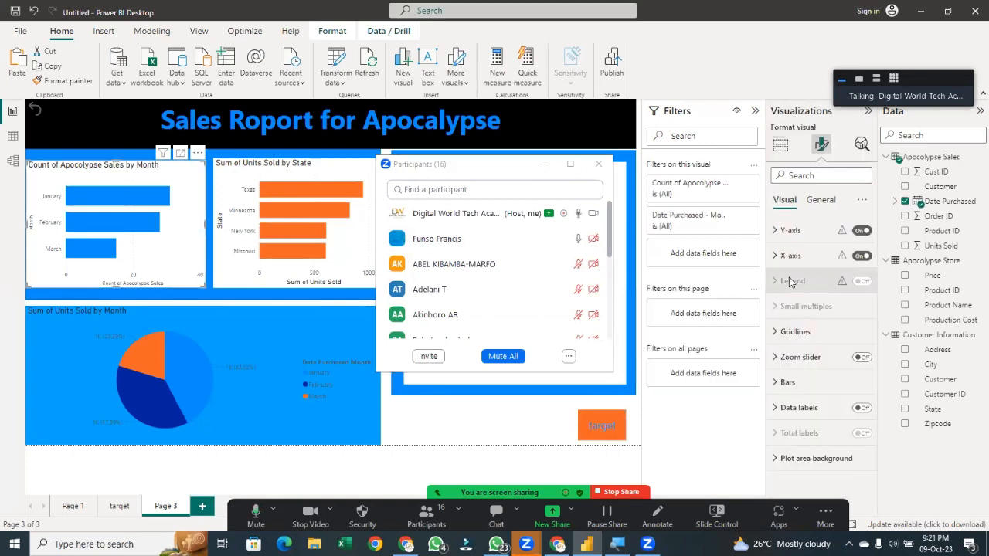
pyautogui.click(780, 144)
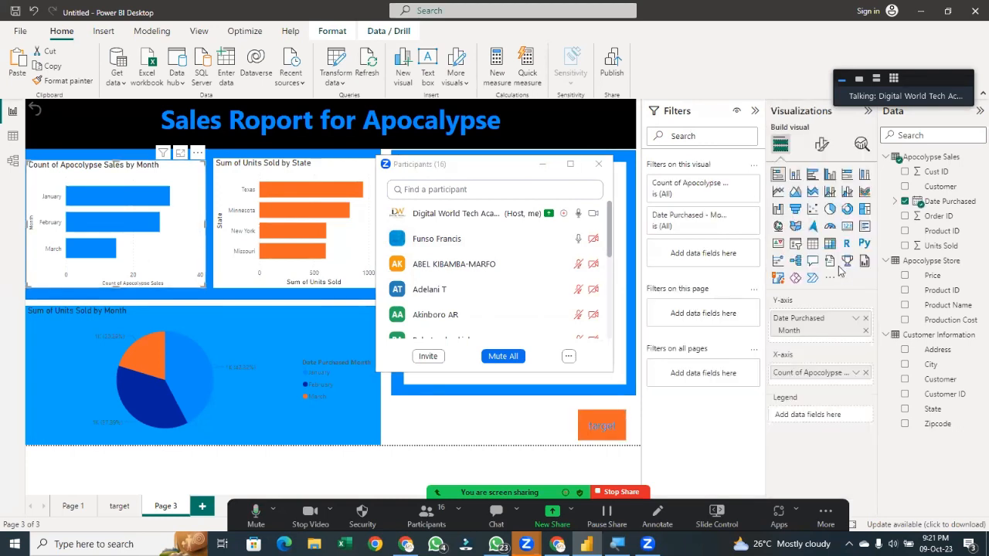
pyautogui.click(831, 262)
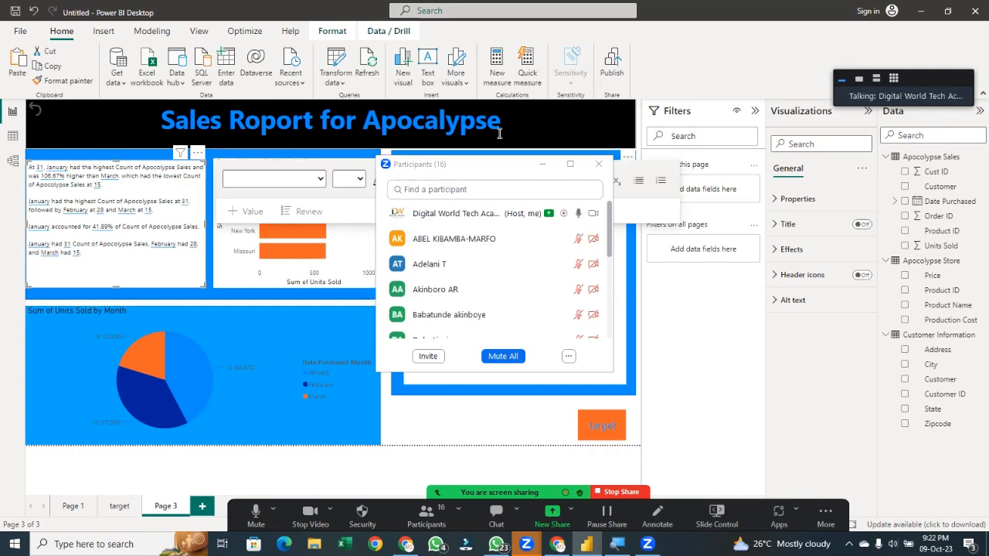
pyautogui.click(542, 167)
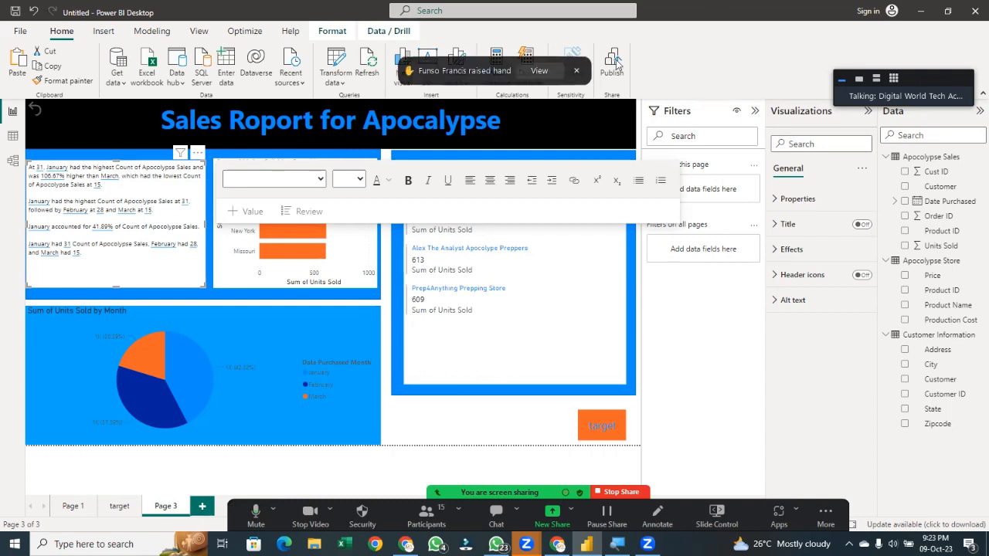
pyautogui.click(540, 70)
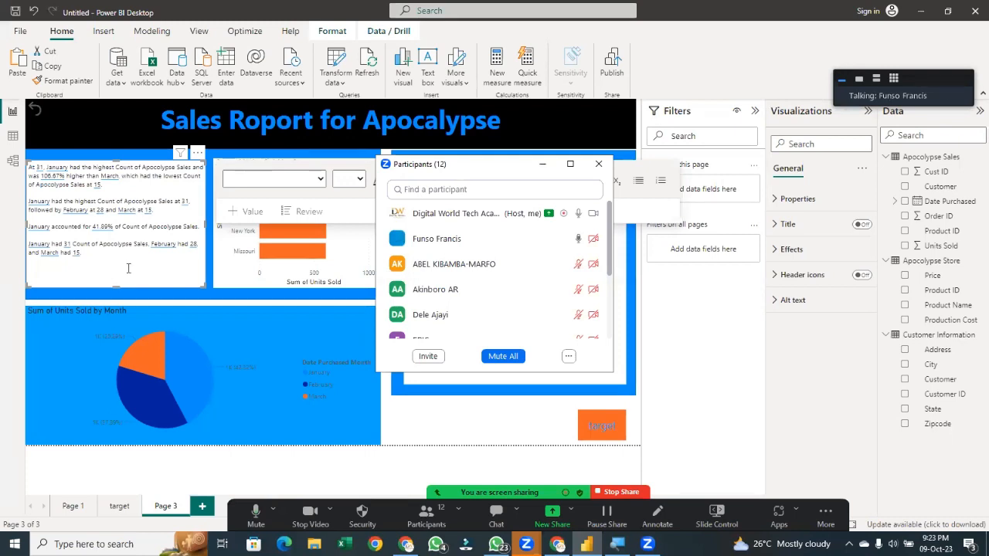
pyautogui.click(231, 307)
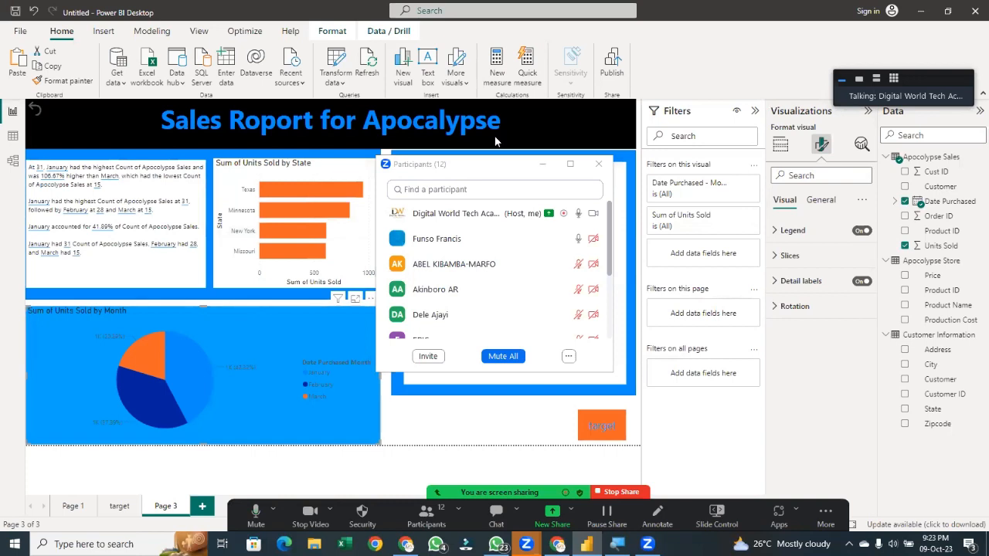
pyautogui.click(543, 172)
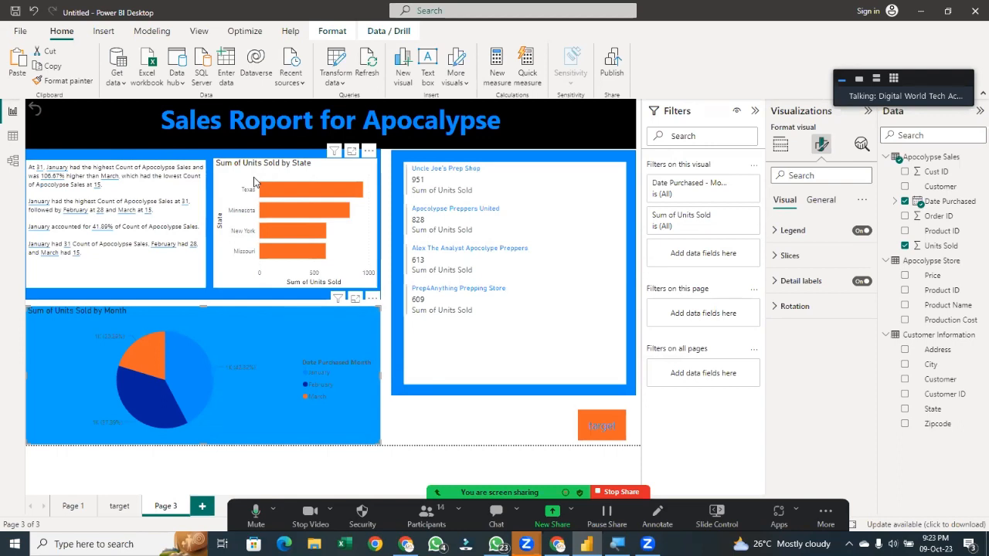
pyautogui.click(416, 435)
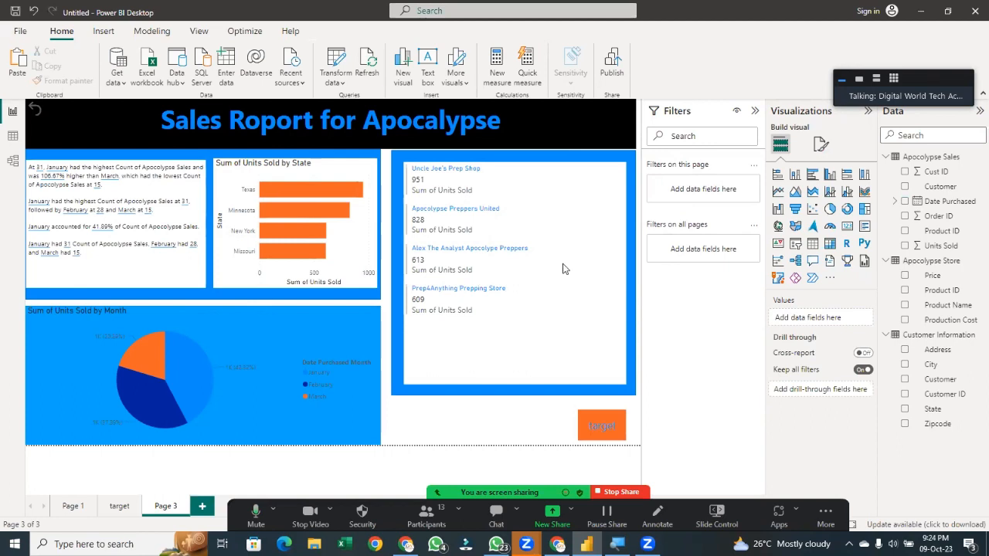
# Undo the smart narrative conversion to restore the monthly sales bar chart
pyautogui.click(166, 268)
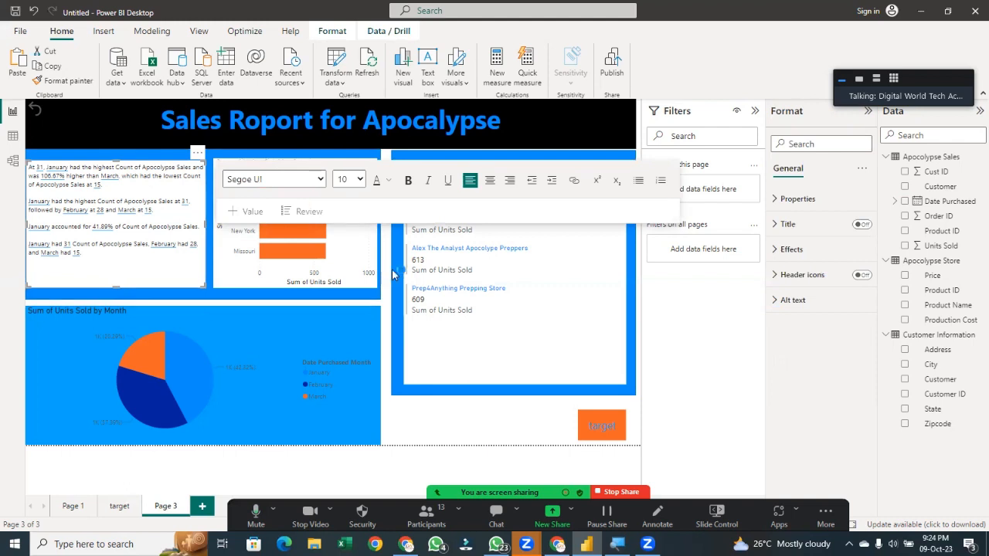
pyautogui.click(211, 301)
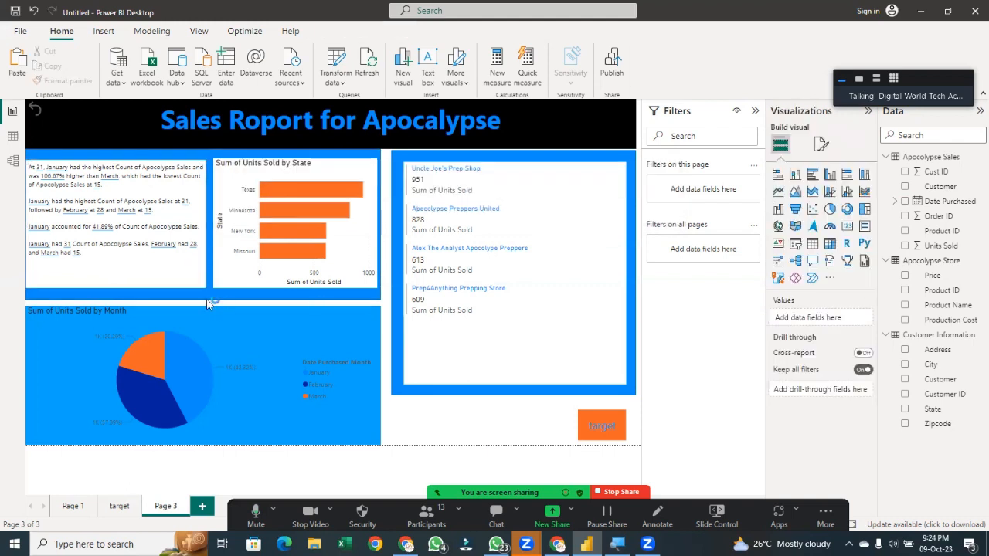
pyautogui.hotkey('ctrl', 'z')
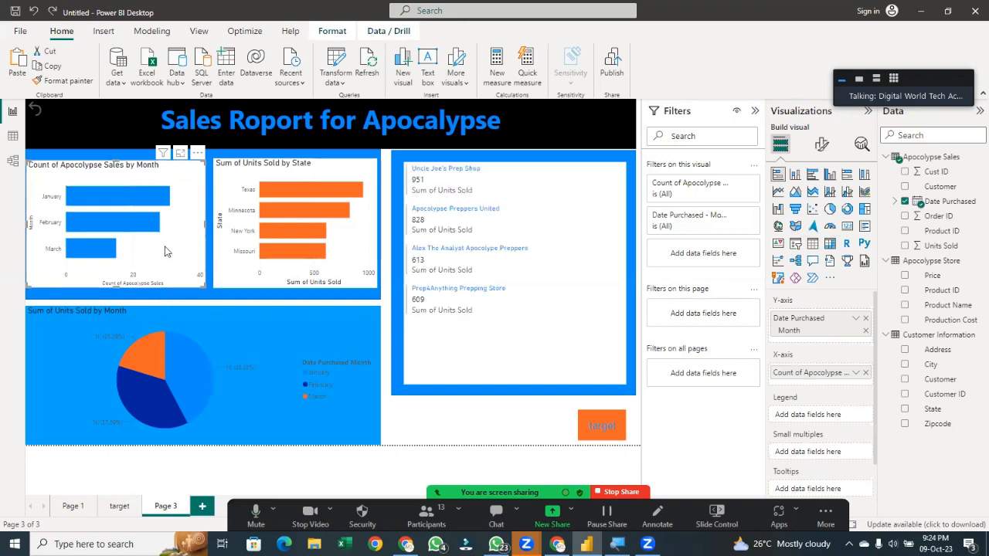
pyautogui.press('Delete')
pyautogui.hotkey('ctrl', 'z')
# Paste the smart narrative visual onto Page 3 and highlight Texas in the state bar chart
pyautogui.hotkey('ctrl', 'v')
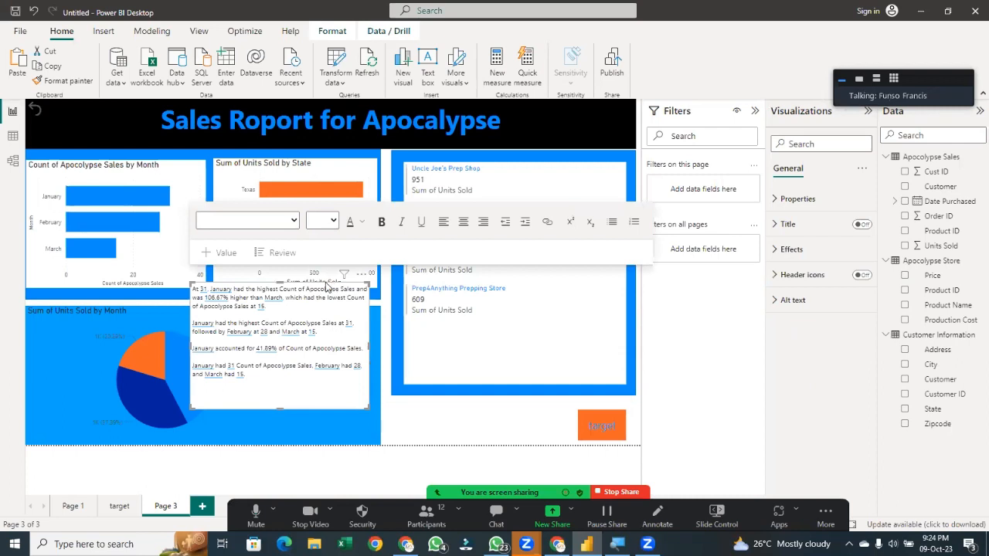
pyautogui.click(401, 222)
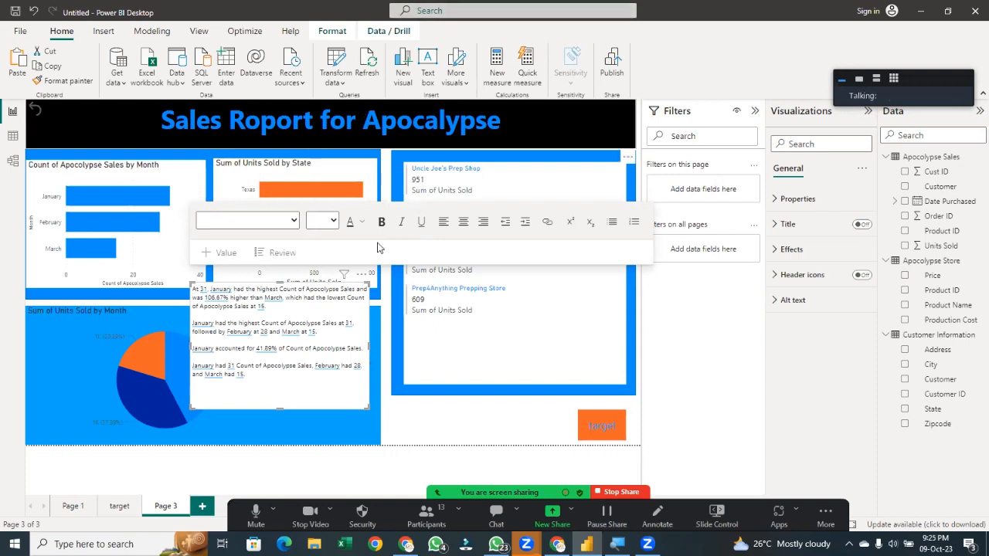
pyautogui.moveTo(235, 346); pyautogui.dragTo(219, 302)
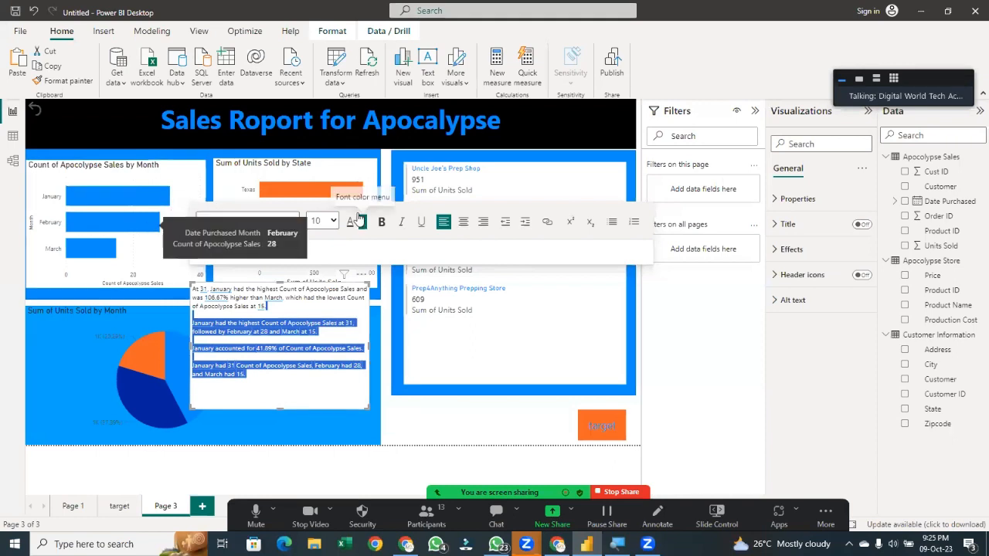
pyautogui.click(310, 196)
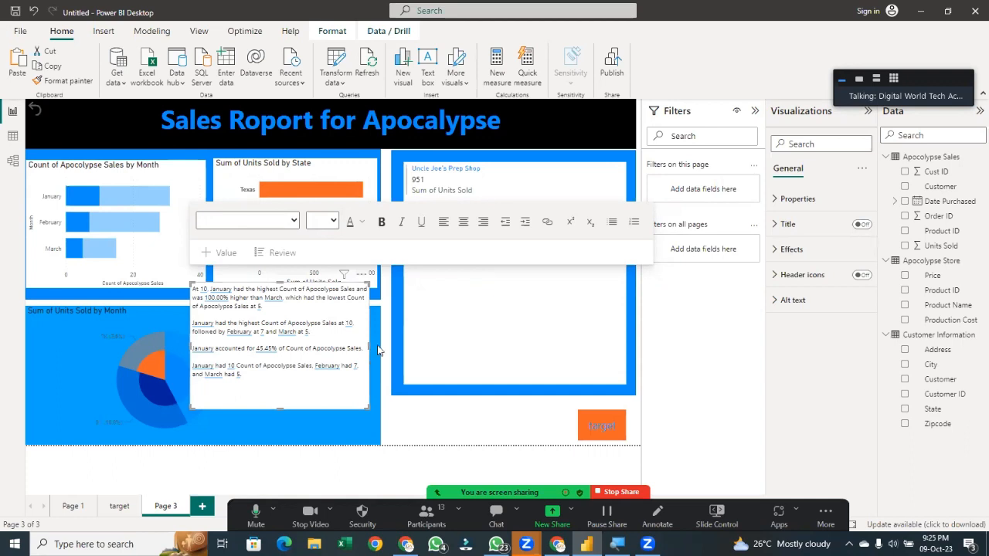
pyautogui.click(313, 185)
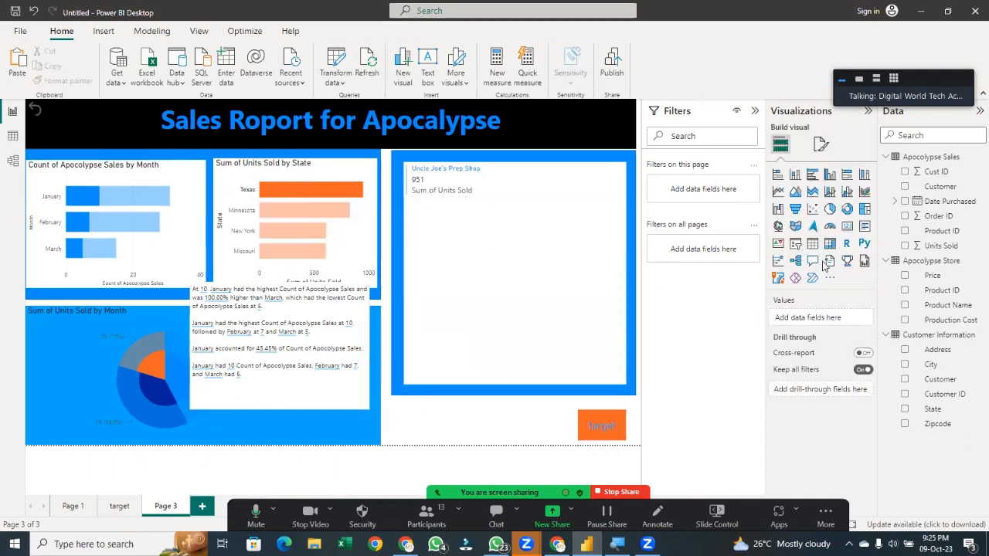
# Add a slicer on the State field and move it beside the store sales card
pyautogui.click(797, 243)
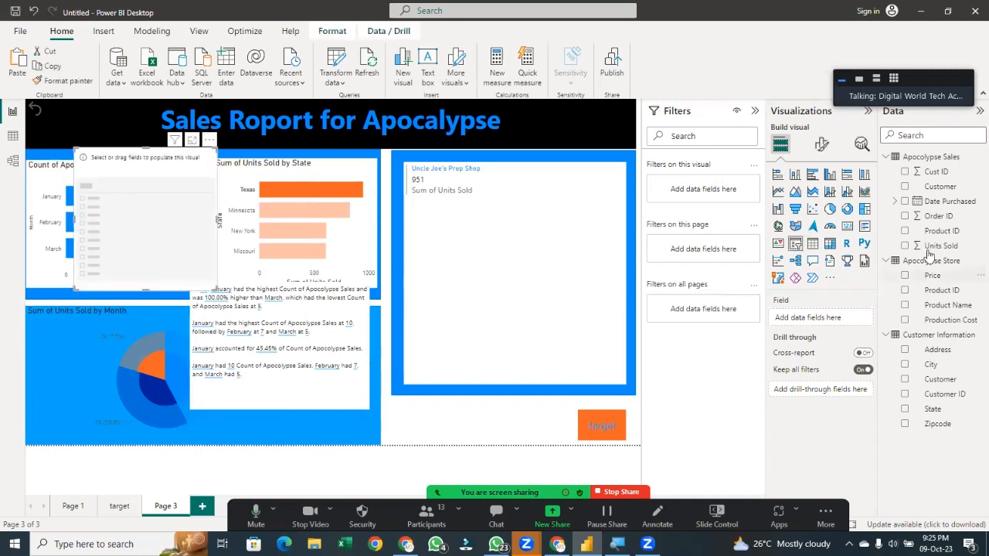
pyautogui.moveTo(927, 409); pyautogui.dragTo(813, 330)
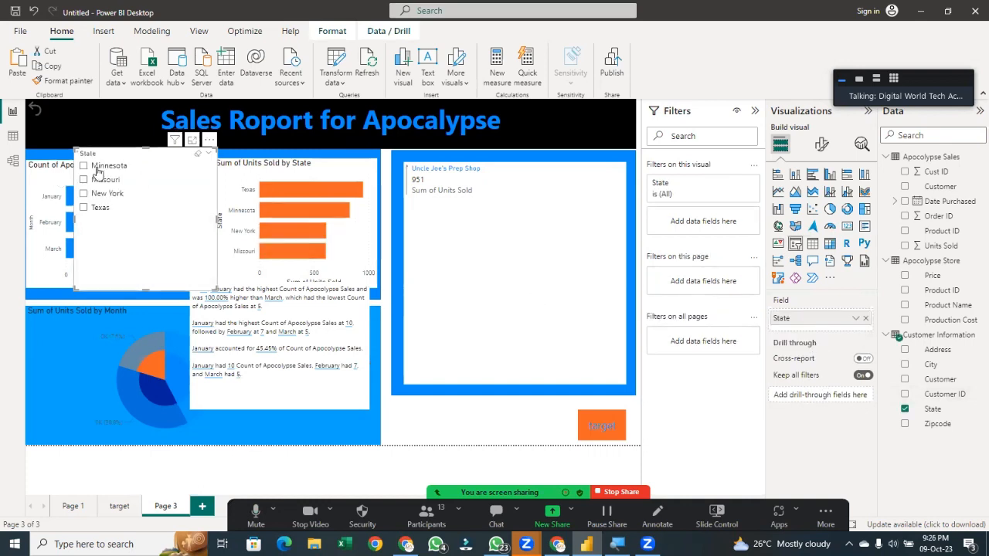
pyautogui.click(142, 171)
pyautogui.moveTo(165, 180); pyautogui.dragTo(228, 285)
pyautogui.moveTo(231, 322); pyautogui.dragTo(492, 372)
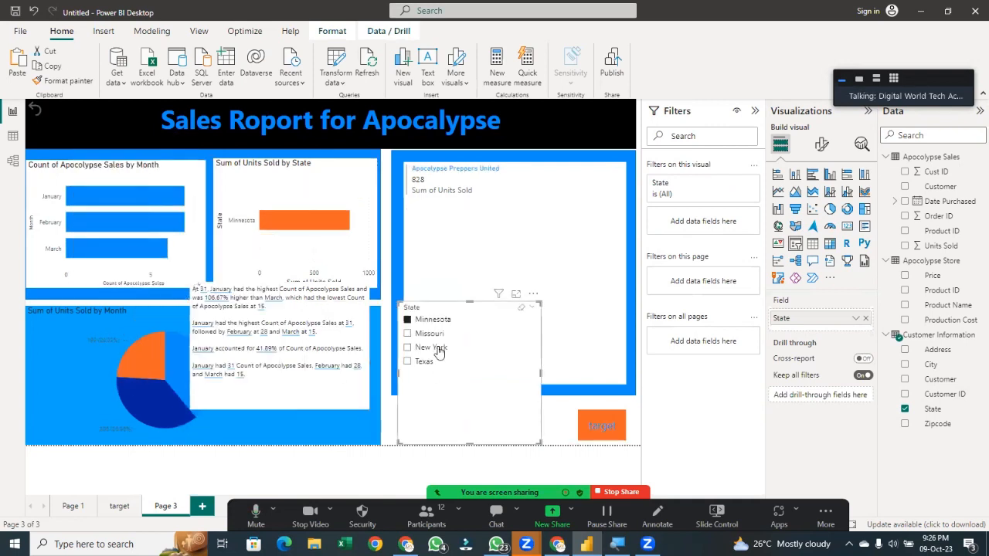
# Try the State slicer with New York and Texas, then clear its selection
pyautogui.click(414, 365)
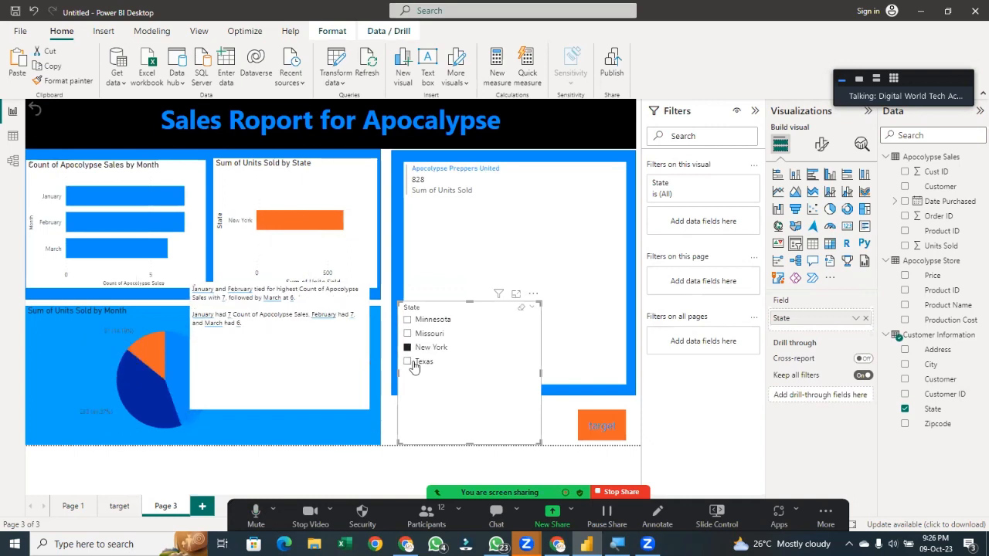
pyautogui.moveTo(348, 367); pyautogui.dragTo(339, 379)
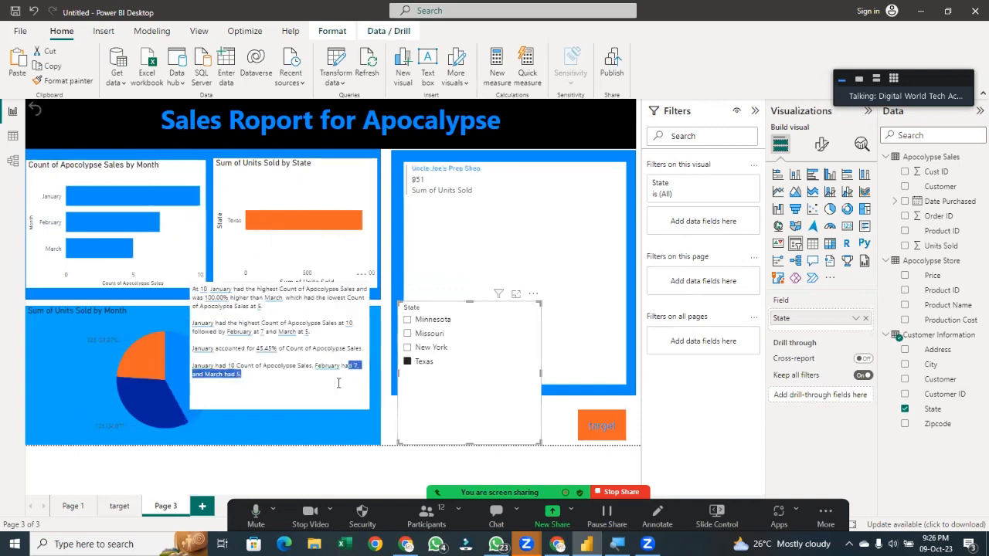
pyautogui.click(409, 362)
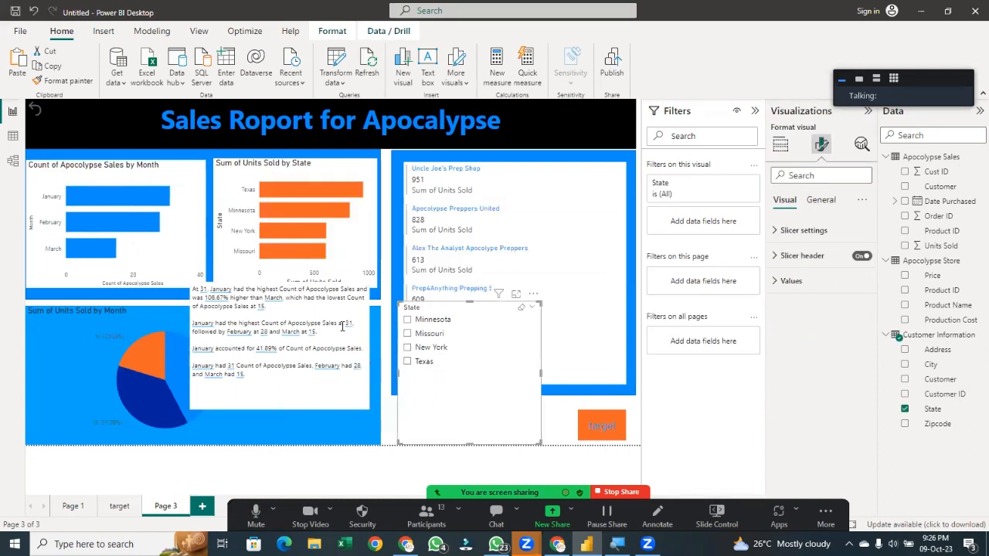
# Delete the opening paragraph of the smart narrative text
pyautogui.tripleClick(332, 298)
pyautogui.press('BackSpace')
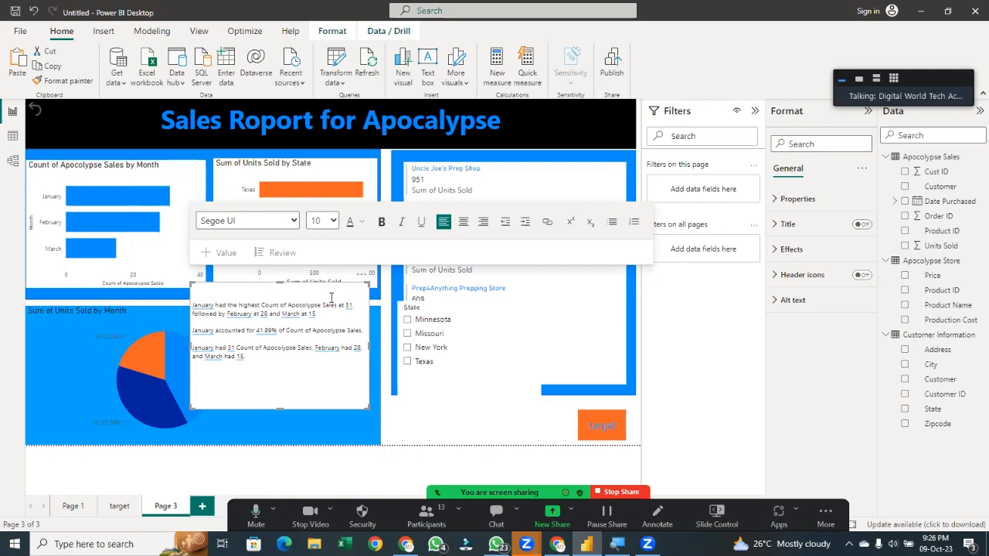
pyautogui.write('ghhfddsafjjdgjjgdgf')
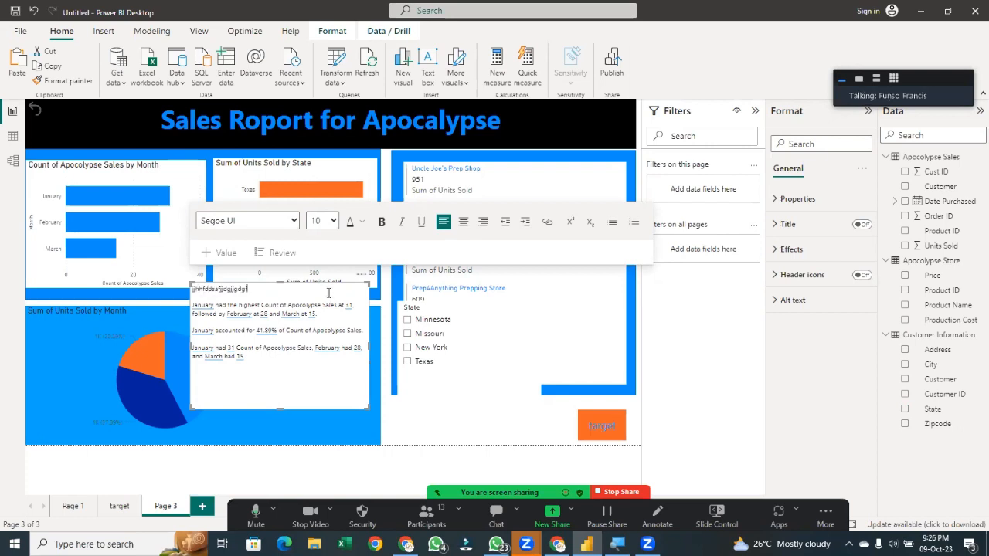
pyautogui.write('gf')
pyautogui.press('BackSpace')
pyautogui.press('BackSpace')
pyautogui.press('BackSpace')
pyautogui.press('BackSpace')
pyautogui.press('BackSpace')
pyautogui.press('BackSpace')
pyautogui.press('BackSpace')
pyautogui.press('BackSpace')
pyautogui.press('BackSpace')
pyautogui.press('BackSpace')
pyautogui.press('BackSpace')
pyautogui.press('BackSpace')
pyautogui.press('BackSpace')
pyautogui.press('BackSpace')
pyautogui.press('BackSpace')
pyautogui.press('BackSpace')
pyautogui.press('BackSpace')
pyautogui.press('BackSpace')
pyautogui.press('BackSpace')
pyautogui.press('BackSpace')
pyautogui.press('BackSpace')
pyautogui.press('BackSpace')
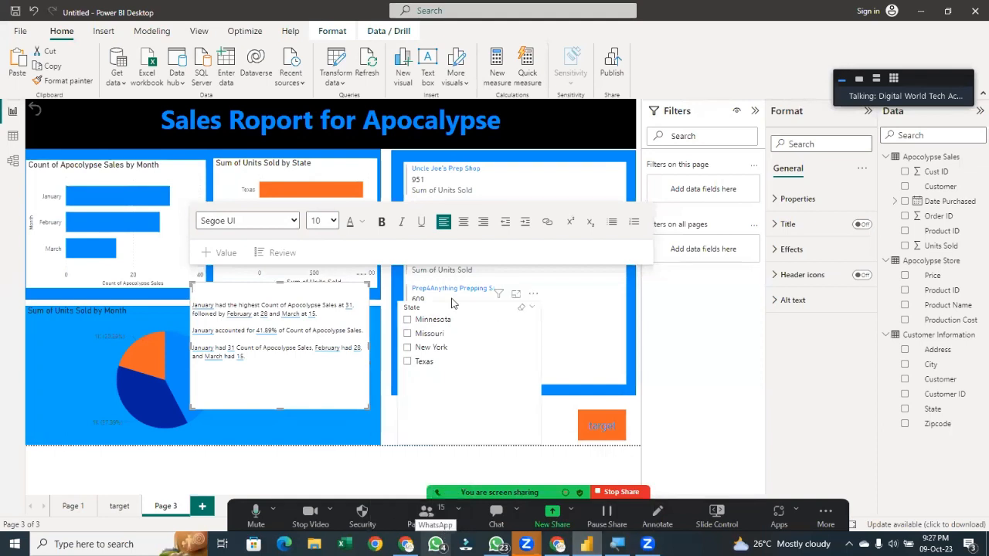
# Open the global Options and review the Privacy and Security settings before closing the dialog
pyautogui.click(474, 382)
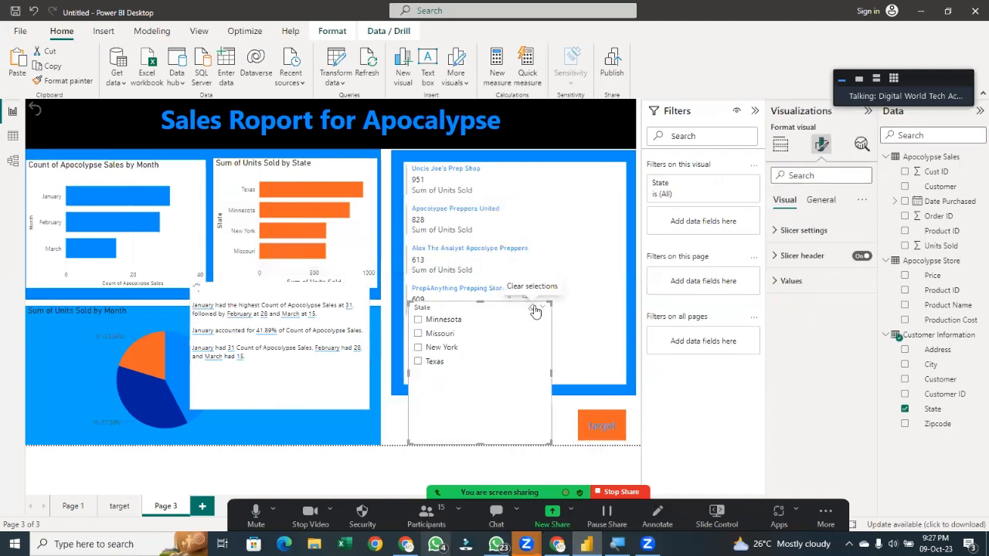
pyautogui.click(287, 290)
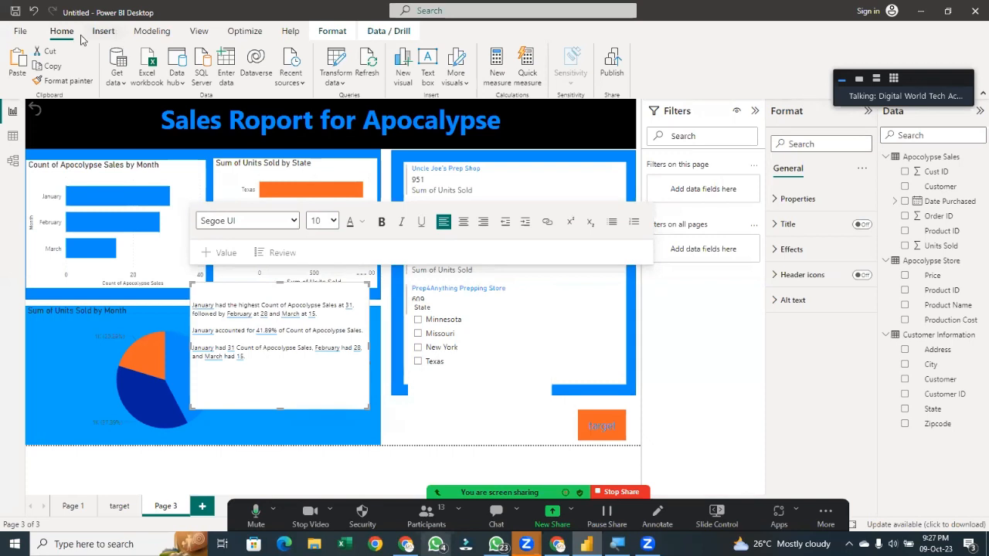
pyautogui.click(19, 32)
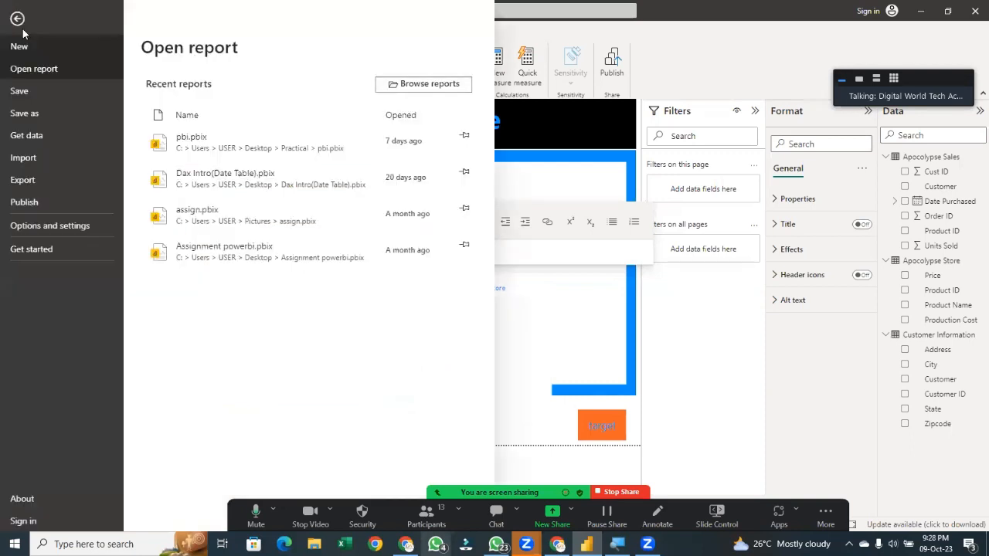
pyautogui.click(85, 225)
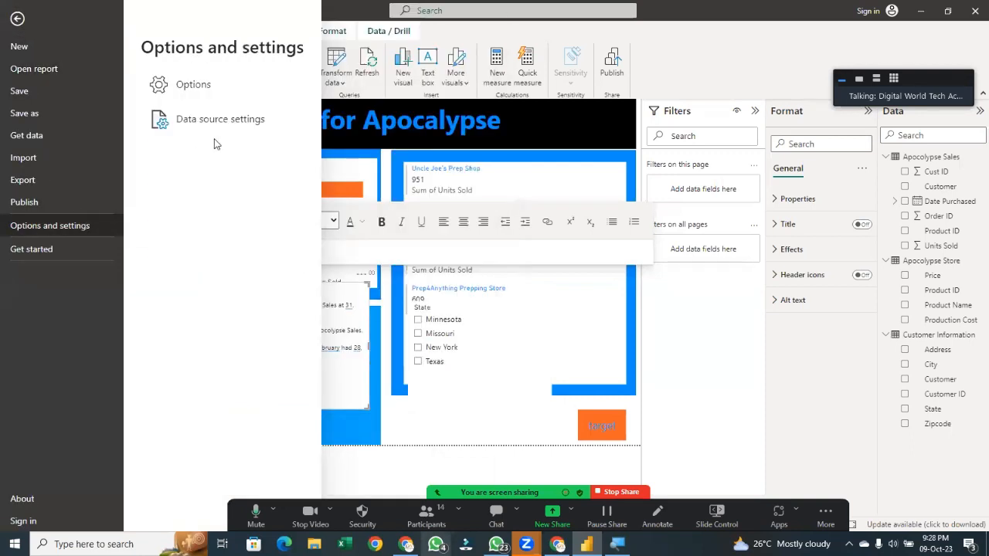
pyautogui.click(209, 92)
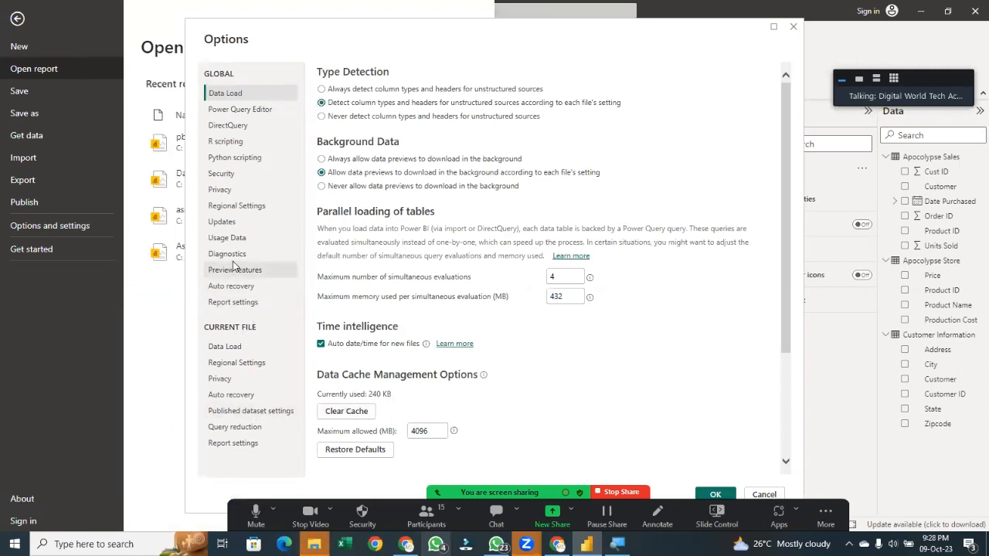
pyautogui.click(231, 191)
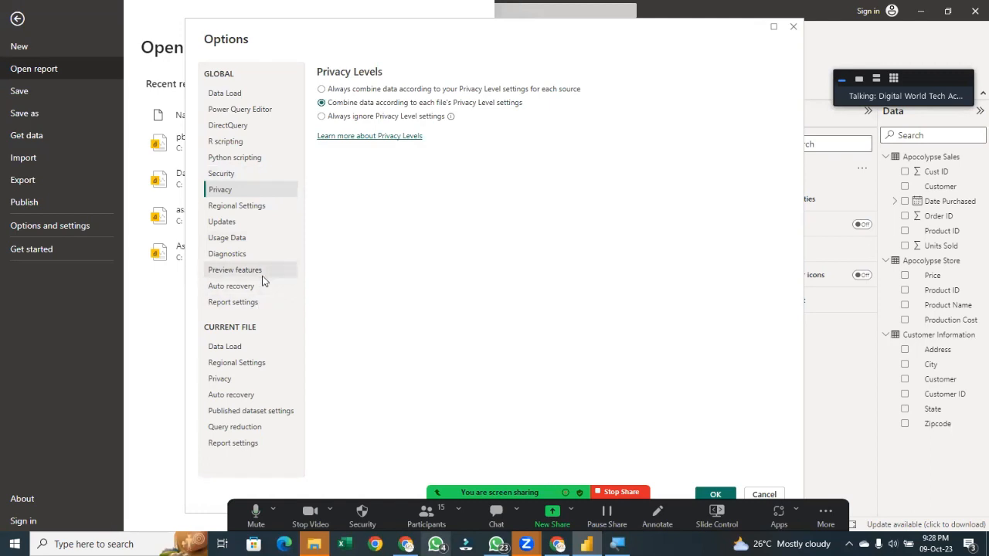
pyautogui.click(232, 177)
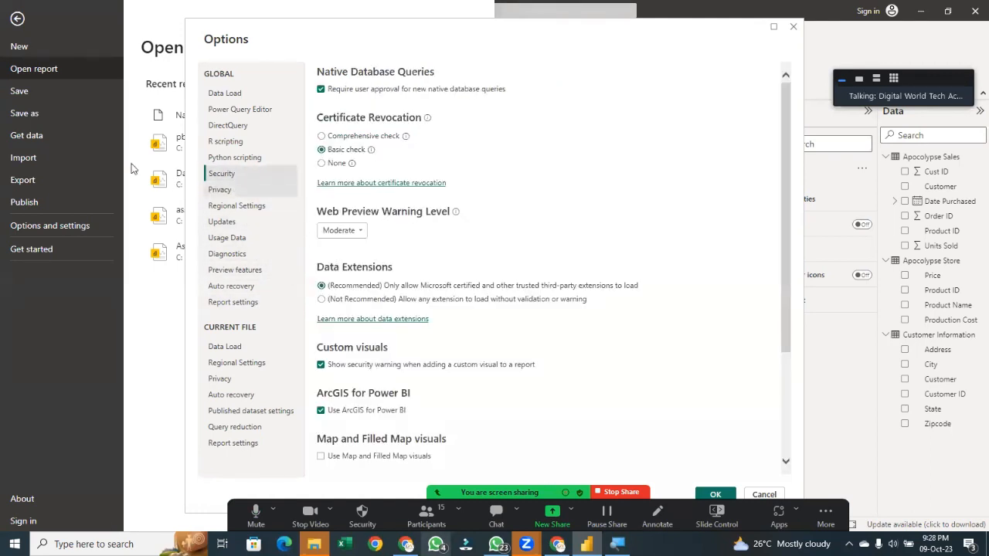
pyautogui.scroll(-5, 411, 196)
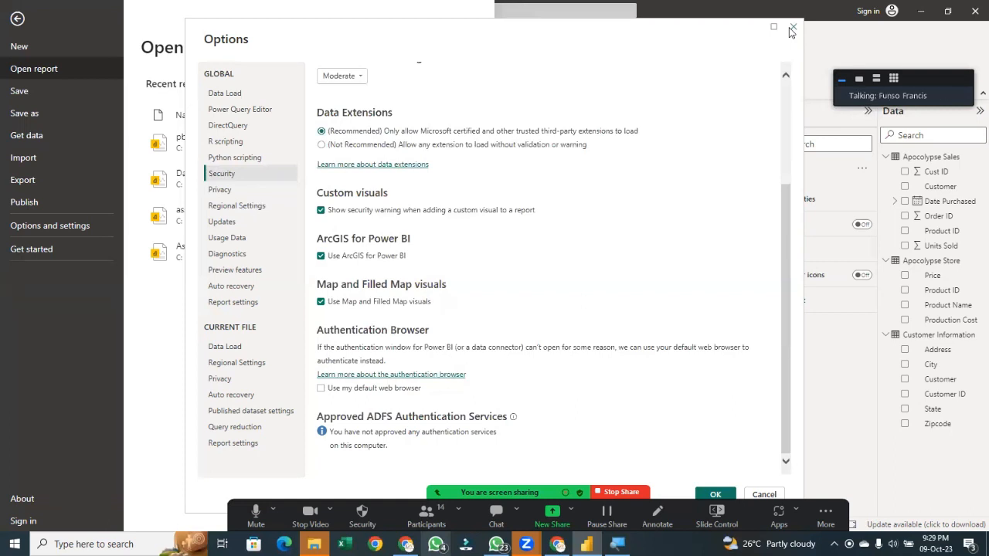
pyautogui.moveTo(785, 210); pyautogui.dragTo(795, 90)
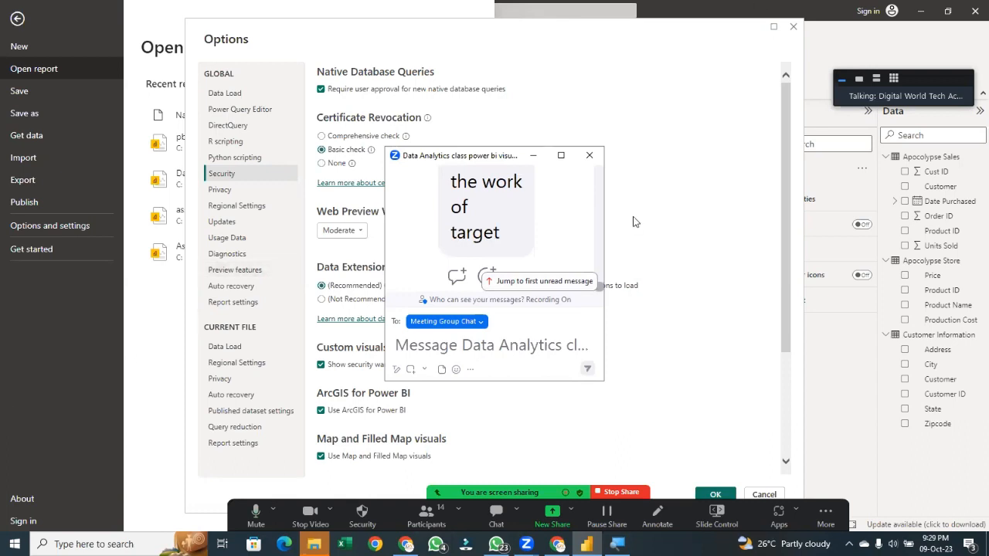
pyautogui.click(589, 155)
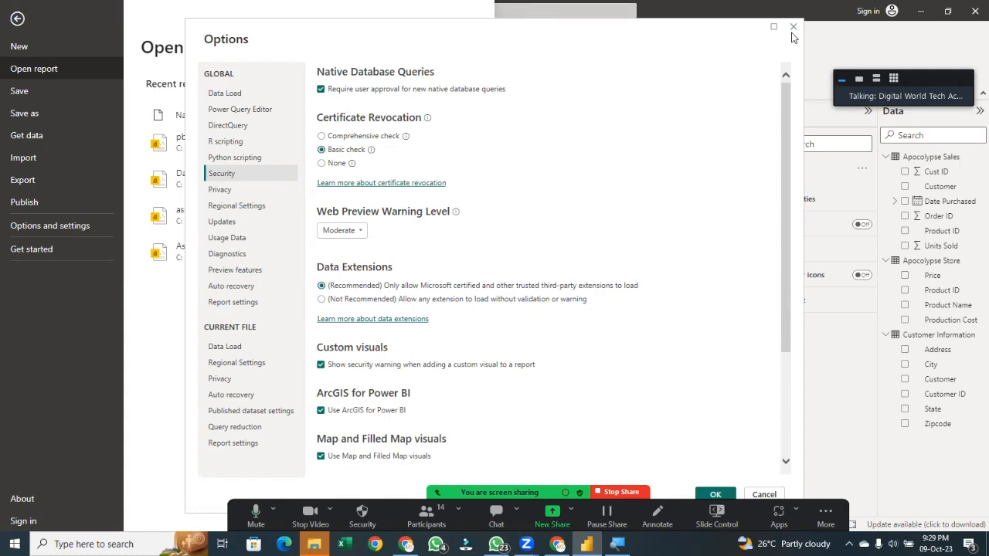
pyautogui.click(793, 26)
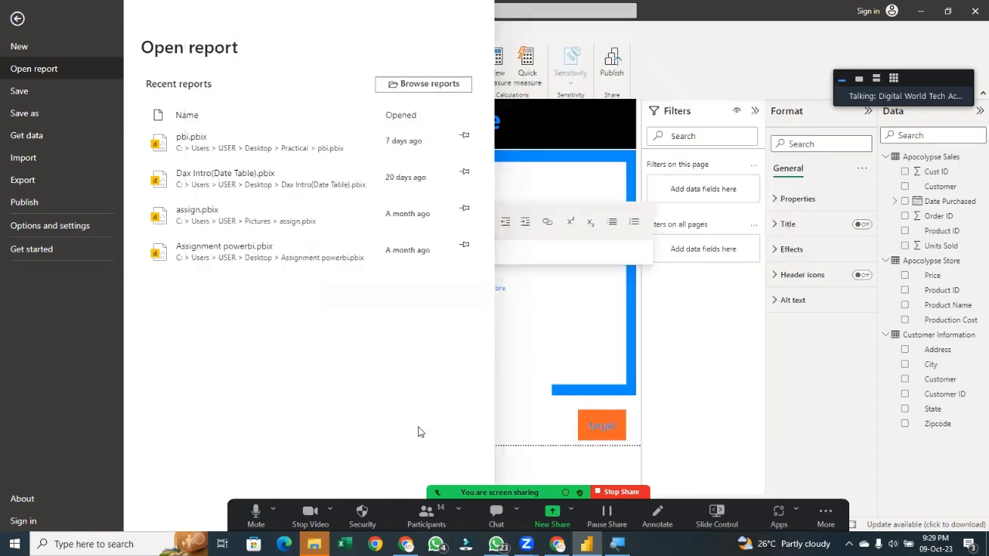
# Open the target button's action settings and review the available action types and destinations
pyautogui.click(597, 431)
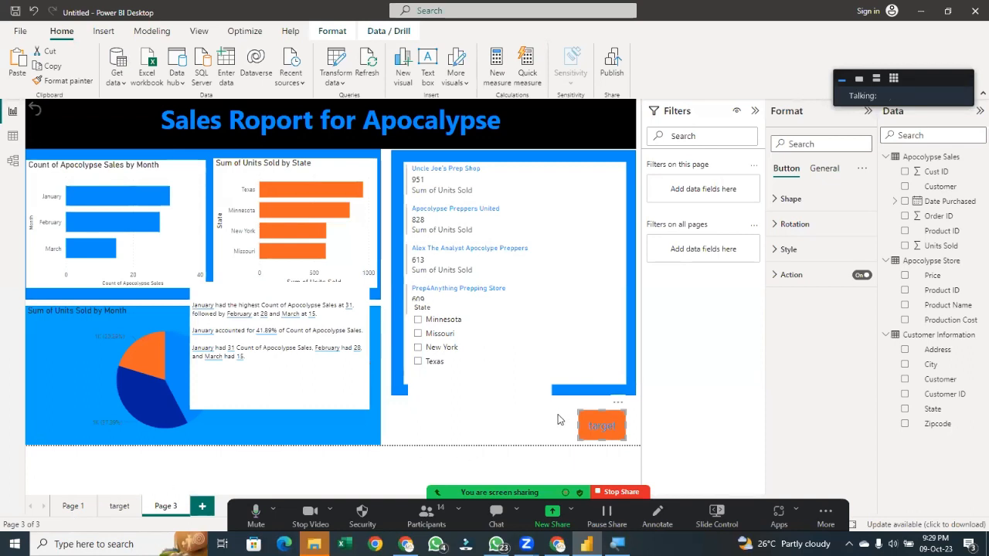
pyautogui.click(791, 275)
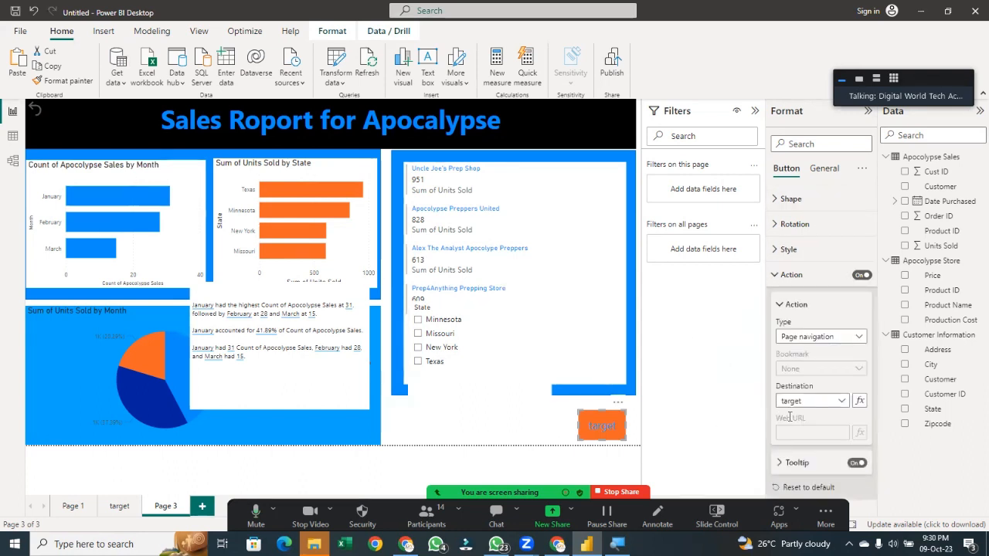
pyautogui.click(811, 401)
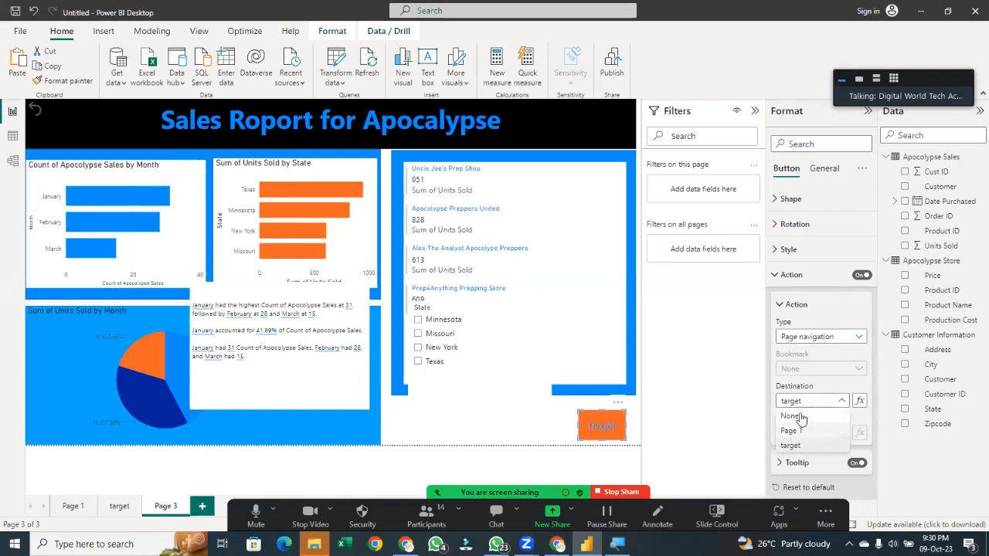
pyautogui.click(821, 336)
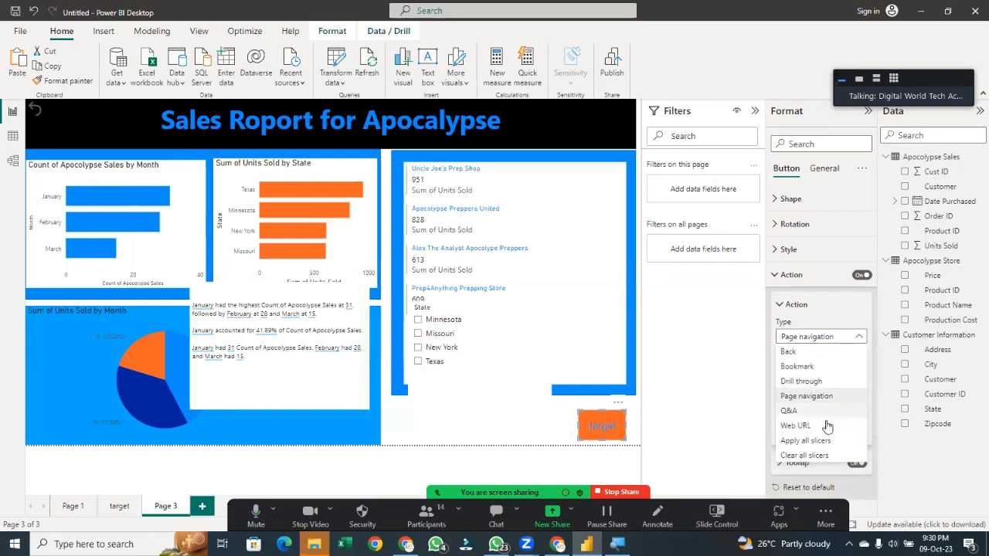
pyautogui.click(757, 398)
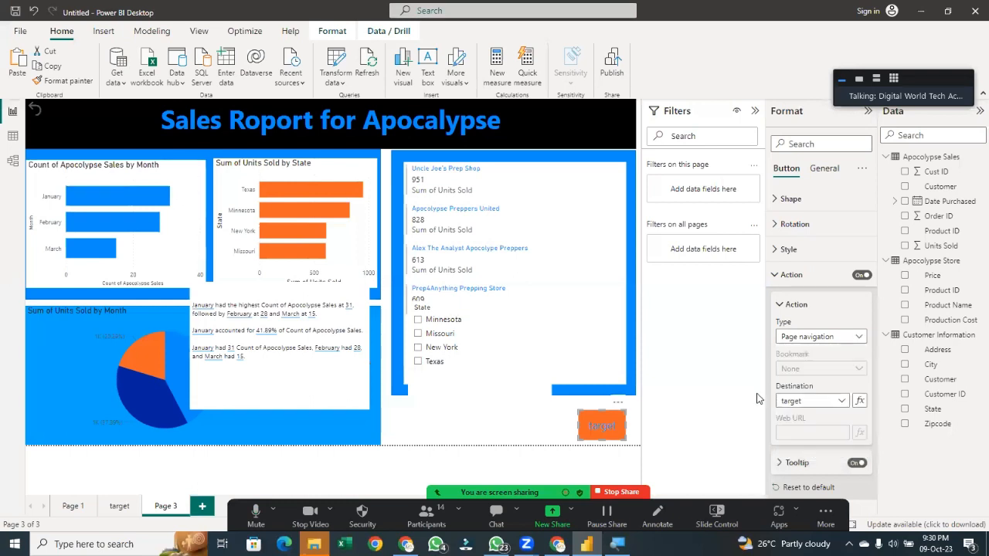
pyautogui.click(803, 401)
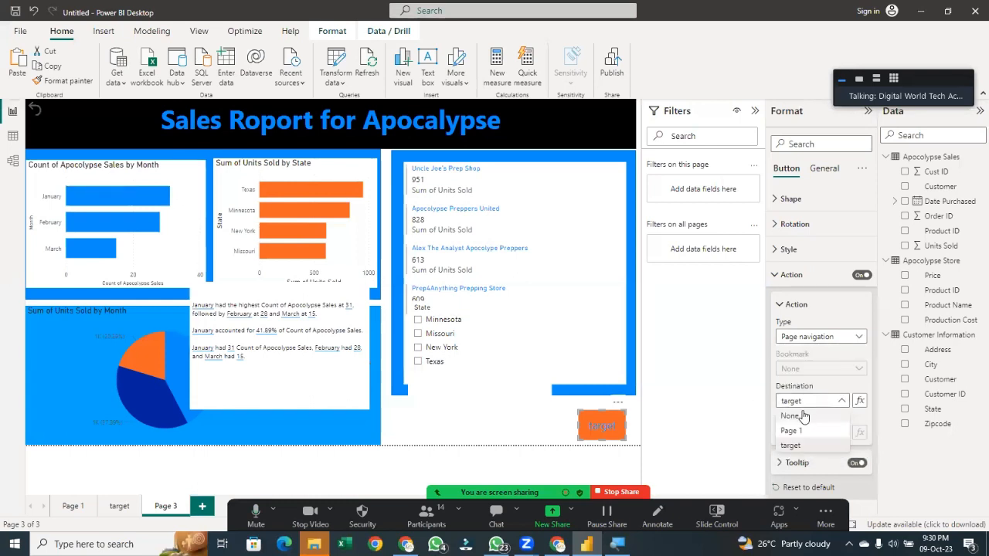
pyautogui.click(801, 372)
# Set the target button's action type to Q&A and trigger it to open the Q&A window, then close it
pyautogui.click(804, 347)
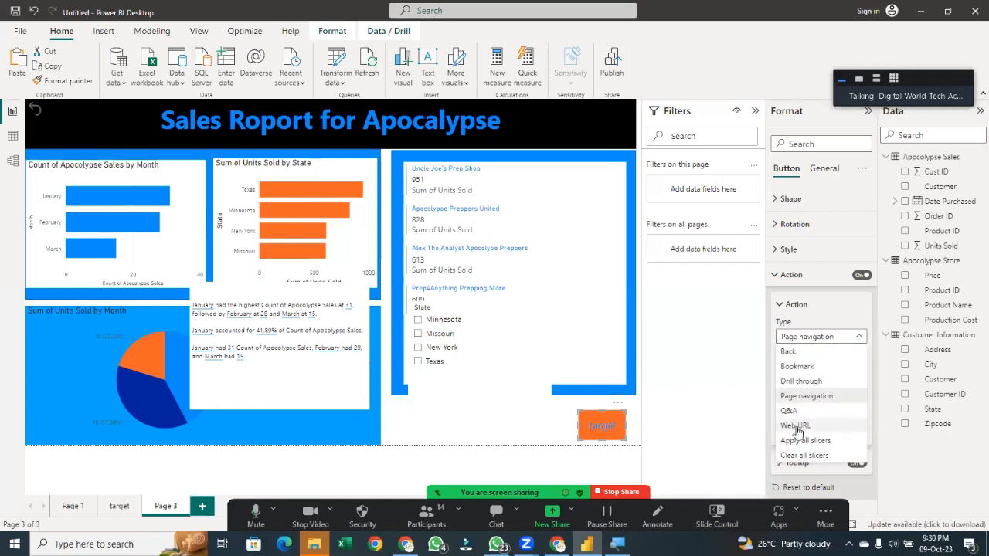
pyautogui.click(801, 414)
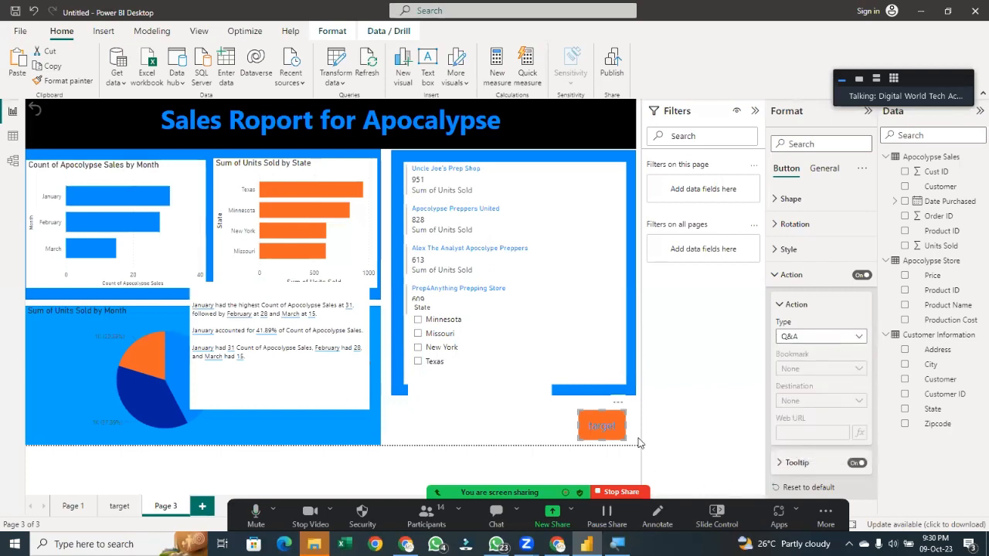
pyautogui.keyDown('ctrl'); pyautogui.click(600, 427); pyautogui.keyUp('ctrl')
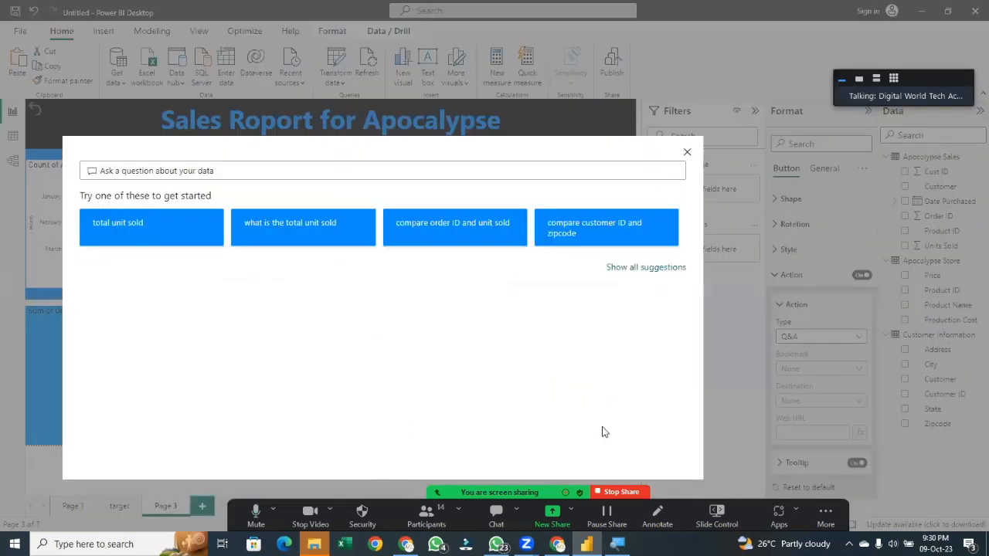
pyautogui.click(687, 155)
# Change the target button's action type to Bookmark, then to Clear all slicers
pyautogui.click(823, 337)
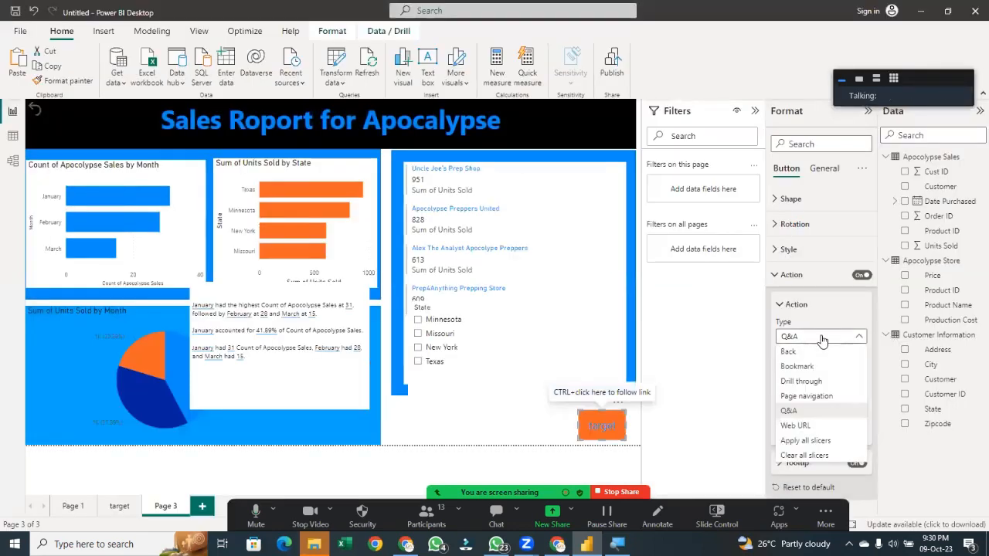
pyautogui.click(822, 378)
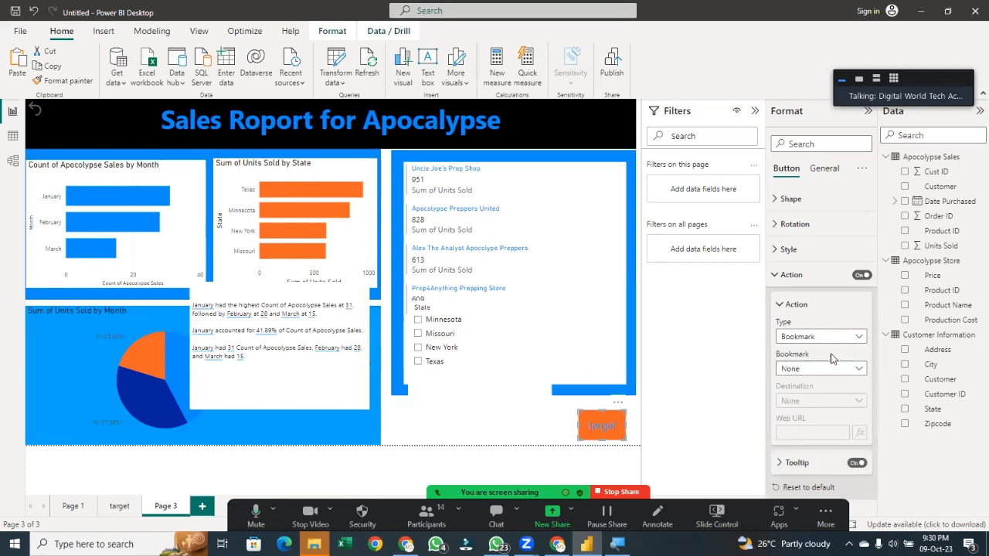
pyautogui.click(838, 340)
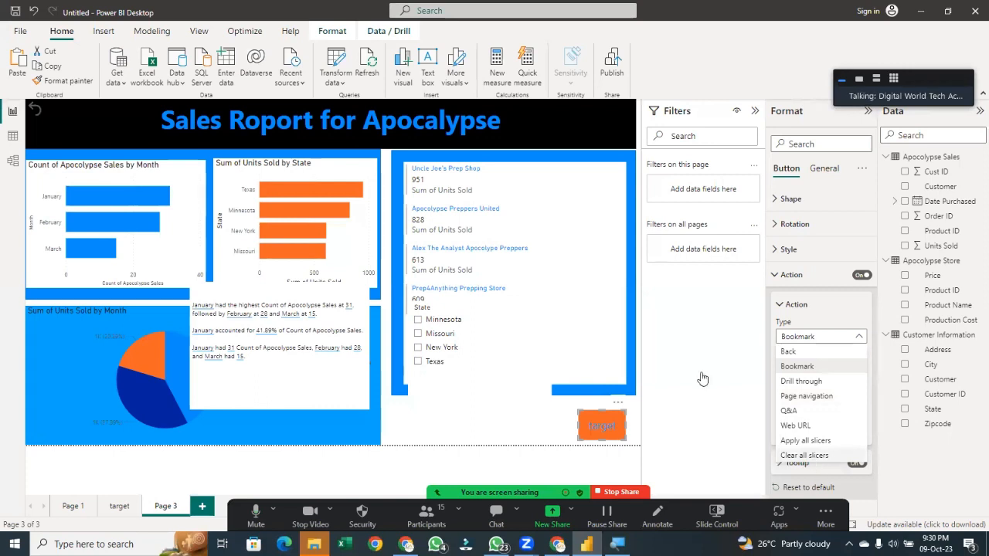
pyautogui.click(810, 457)
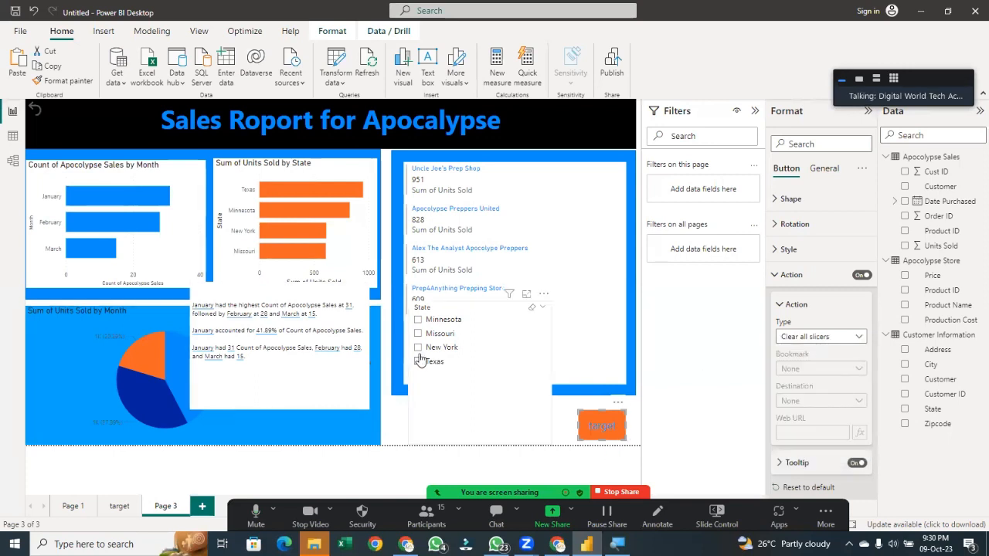
# Test the Clear all slicers button by selecting Texas in the State slicer and triggering the button
pyautogui.click(595, 428)
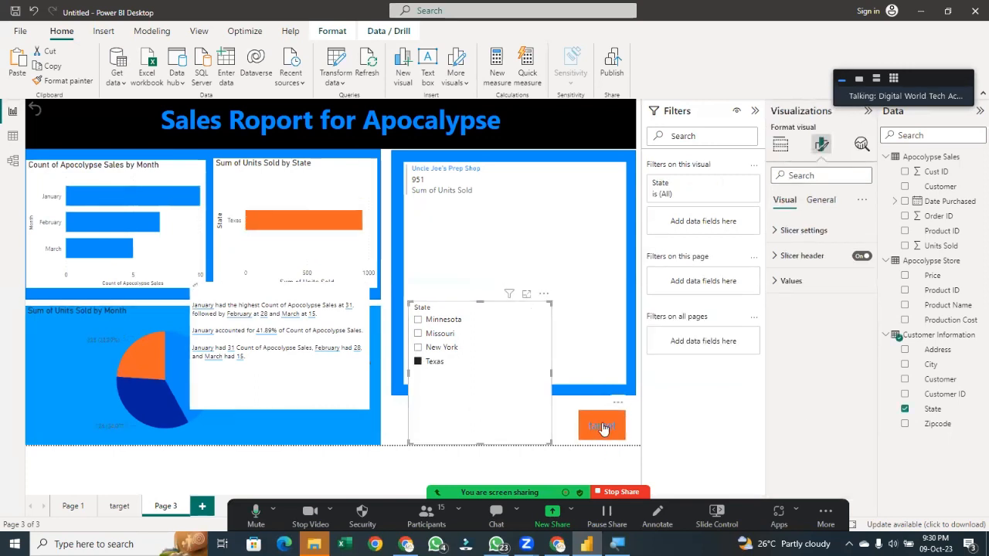
pyautogui.click(603, 430)
pyautogui.keyDown('ctrl'); pyautogui.click(595, 431); pyautogui.keyUp('ctrl')
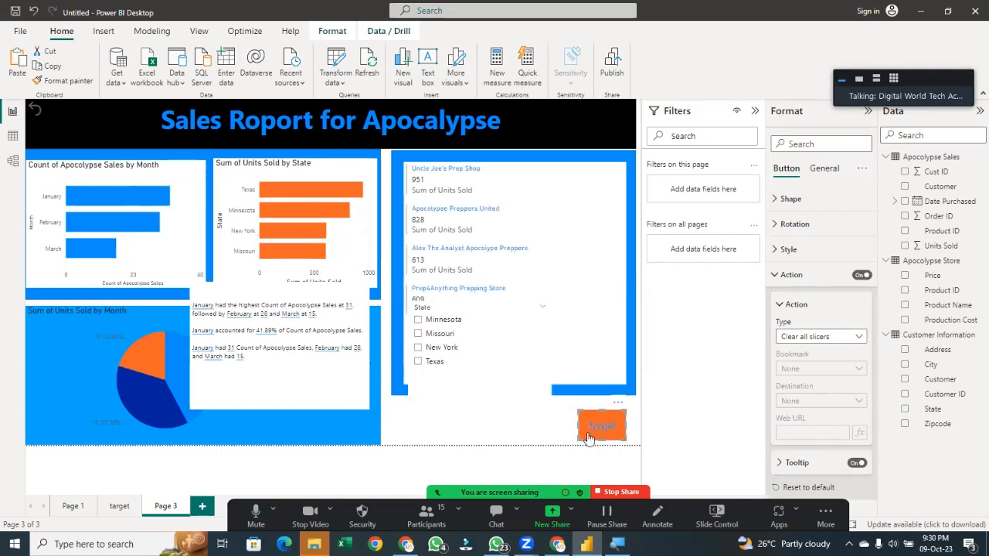
pyautogui.click(429, 361)
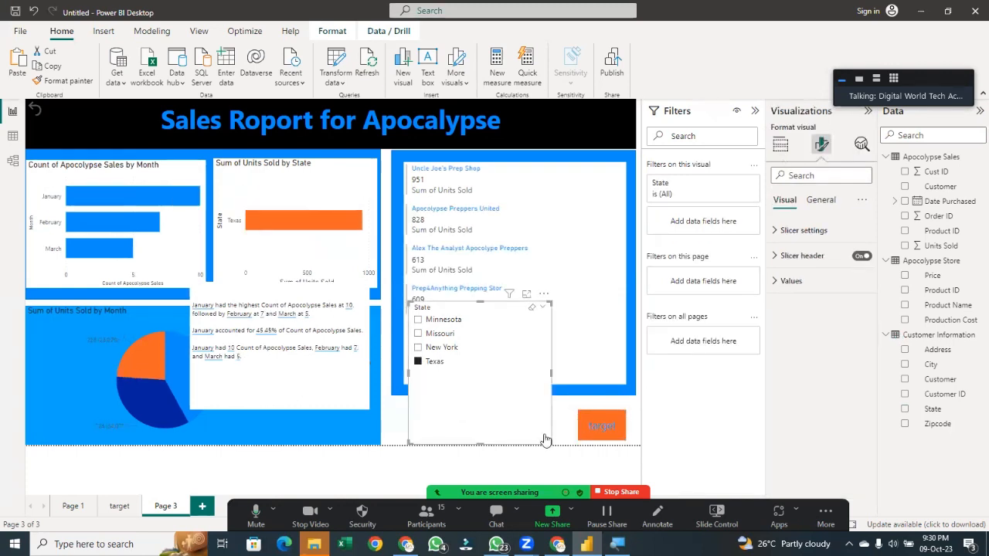
pyautogui.click(613, 438)
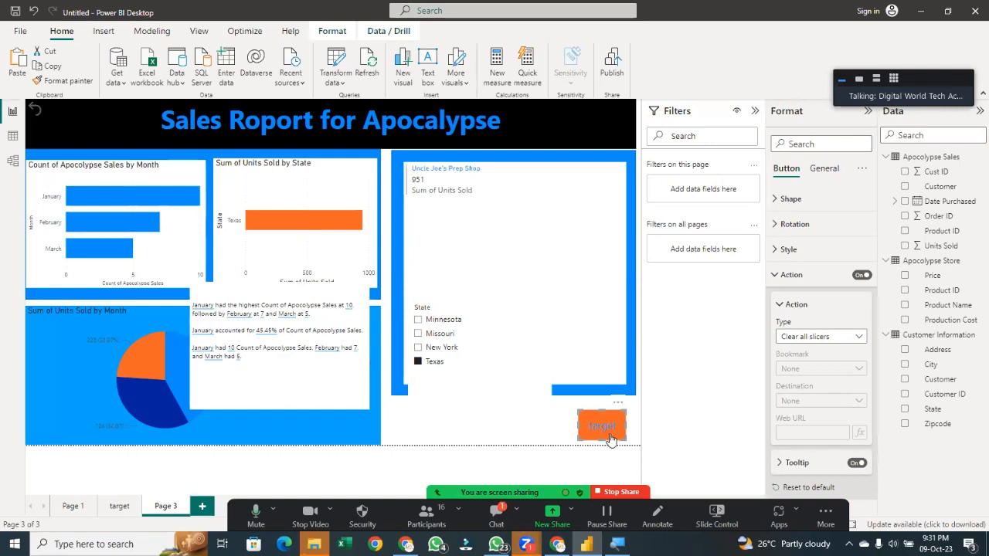
pyautogui.keyDown('ctrl'); pyautogui.click(609, 438); pyautogui.keyUp('ctrl')
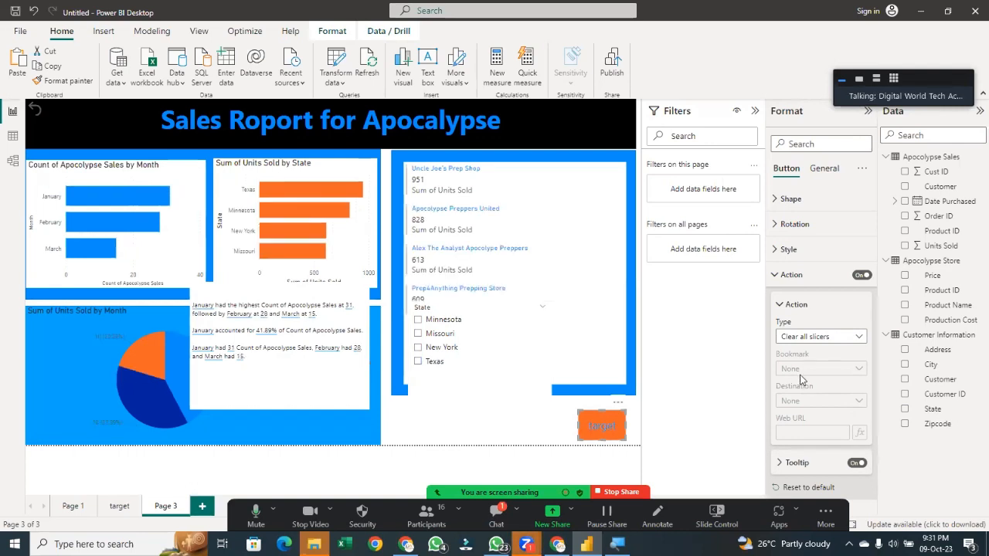
# Switch the button's action type to Apply all slicers and back to Clear all slicers
pyautogui.click(848, 337)
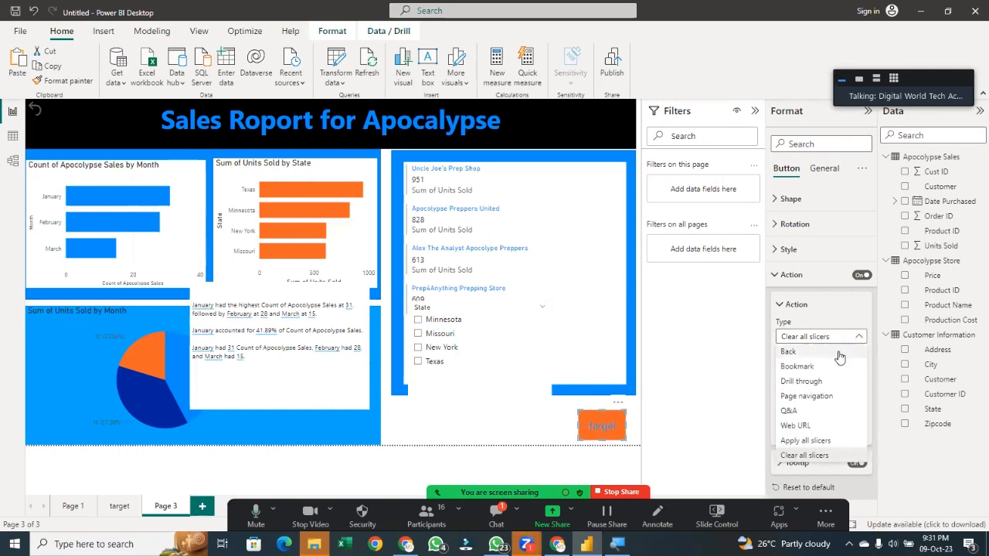
pyautogui.click(804, 455)
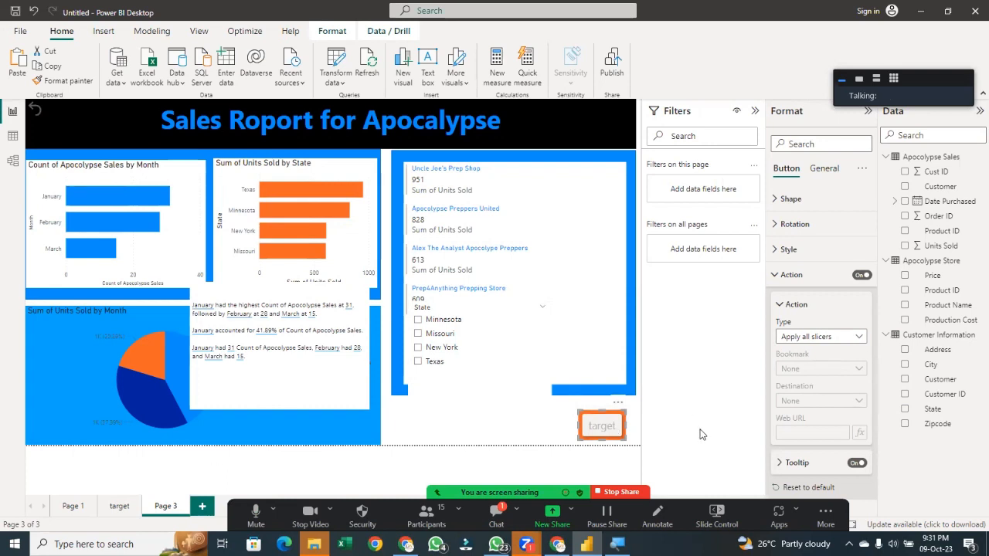
pyautogui.click(856, 340)
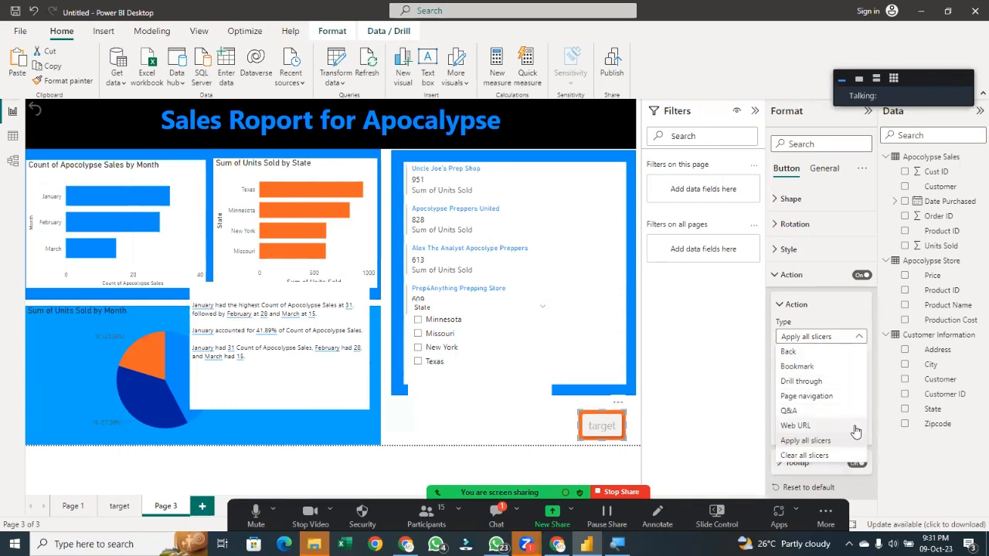
pyautogui.click(846, 455)
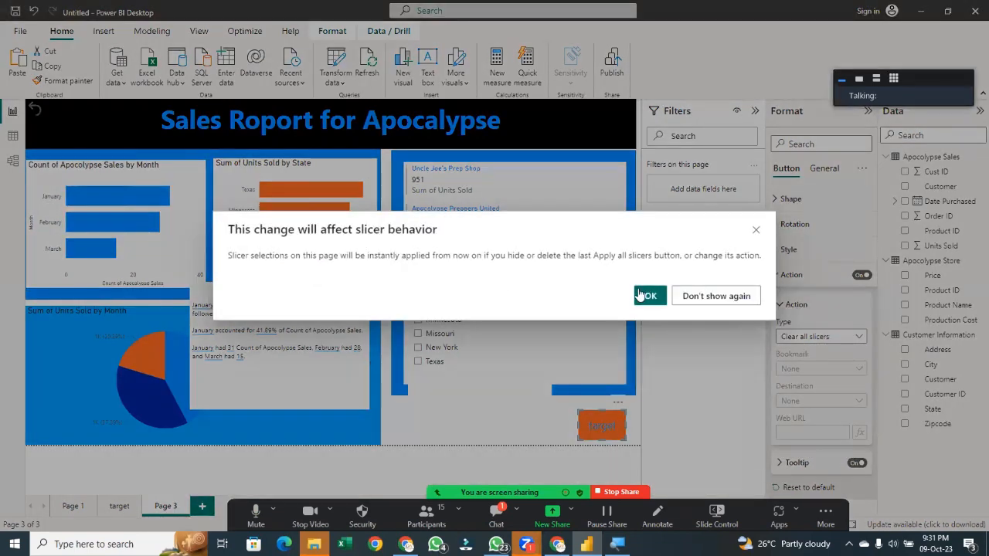
# Test the Clear all slicers button by selecting several states in the State slicer and triggering the button
pyautogui.click(646, 296)
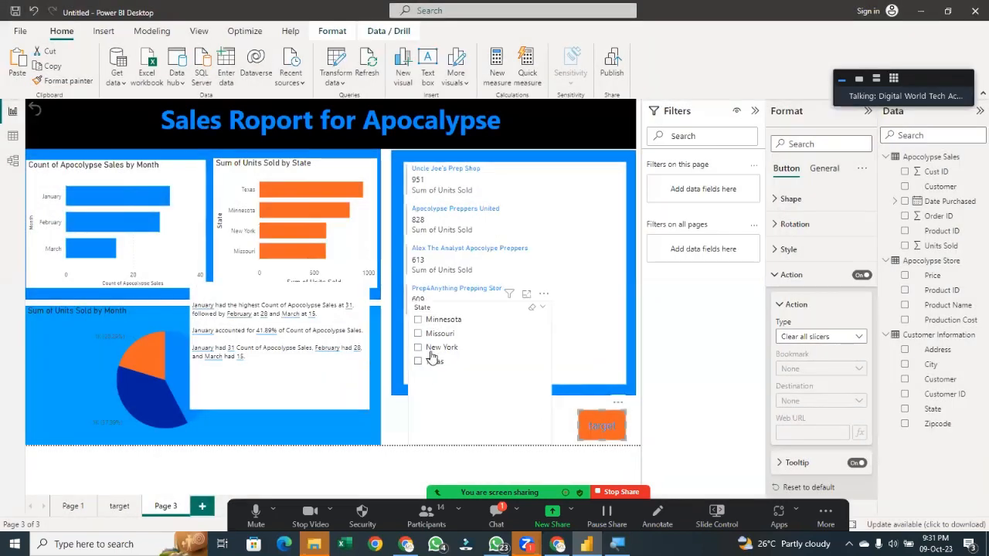
pyautogui.click(429, 330)
pyautogui.click(423, 345)
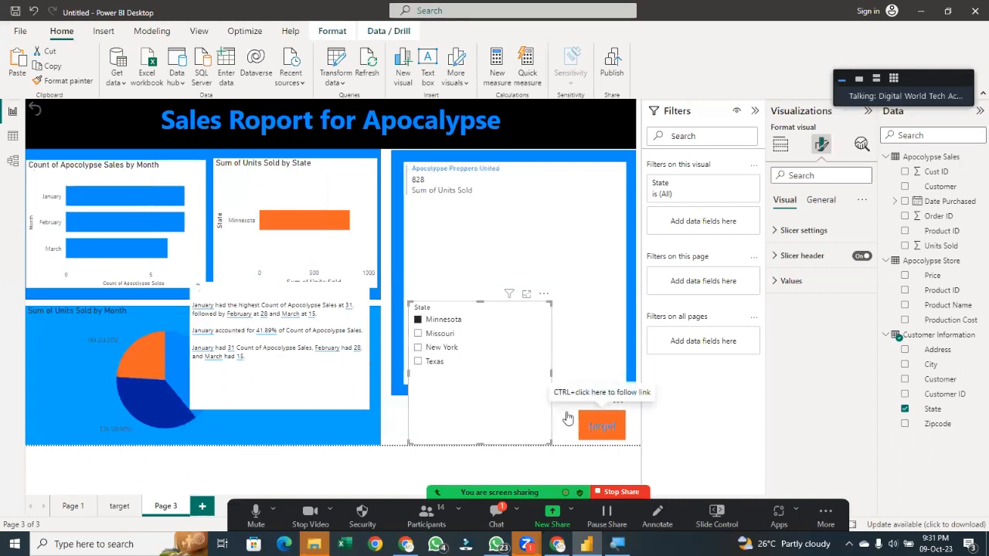
pyautogui.click(434, 350)
pyautogui.click(429, 362)
pyautogui.keyDown('ctrl'); pyautogui.click(615, 431); pyautogui.keyUp('ctrl')
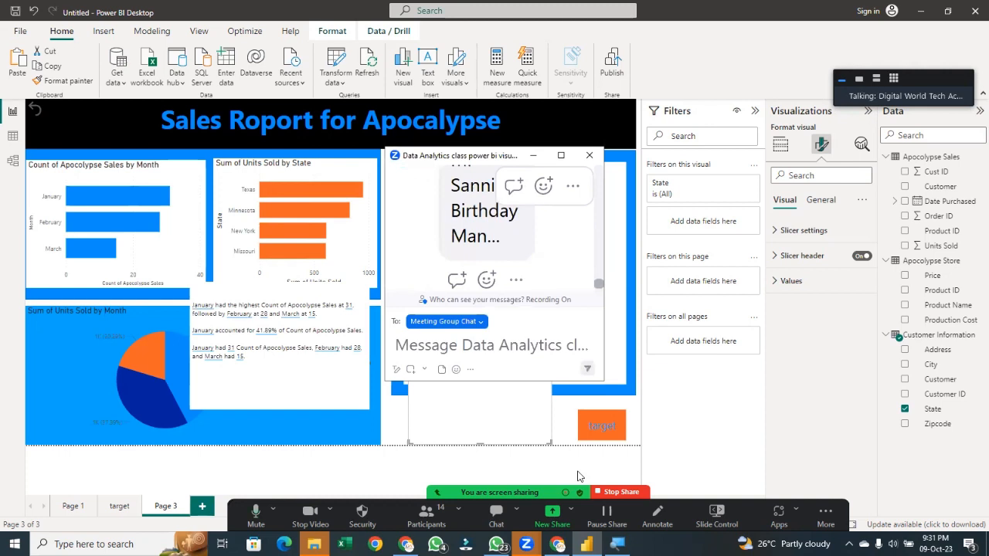
pyautogui.click(594, 155)
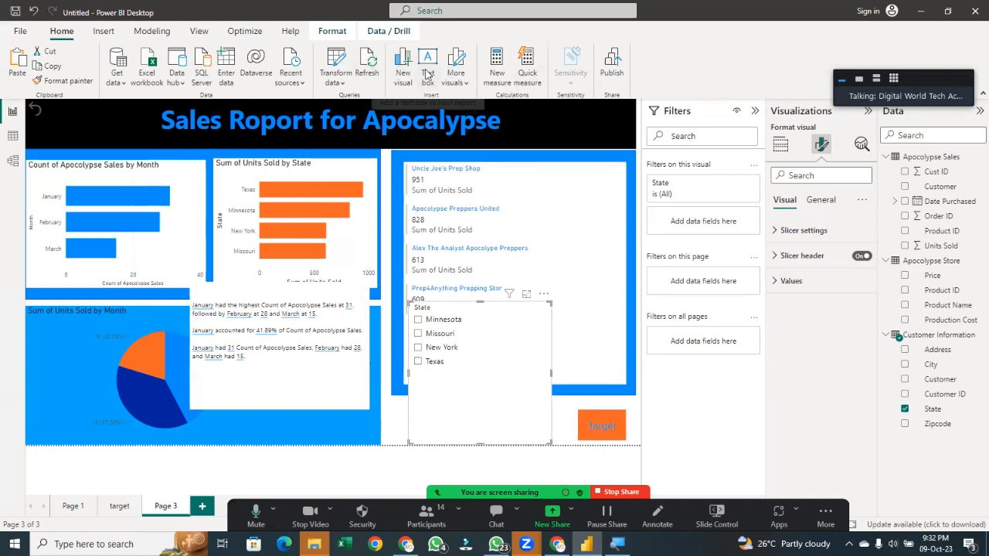
# Insert a Back button near the report's top-left corner and turn on its Back action
pyautogui.click(456, 77)
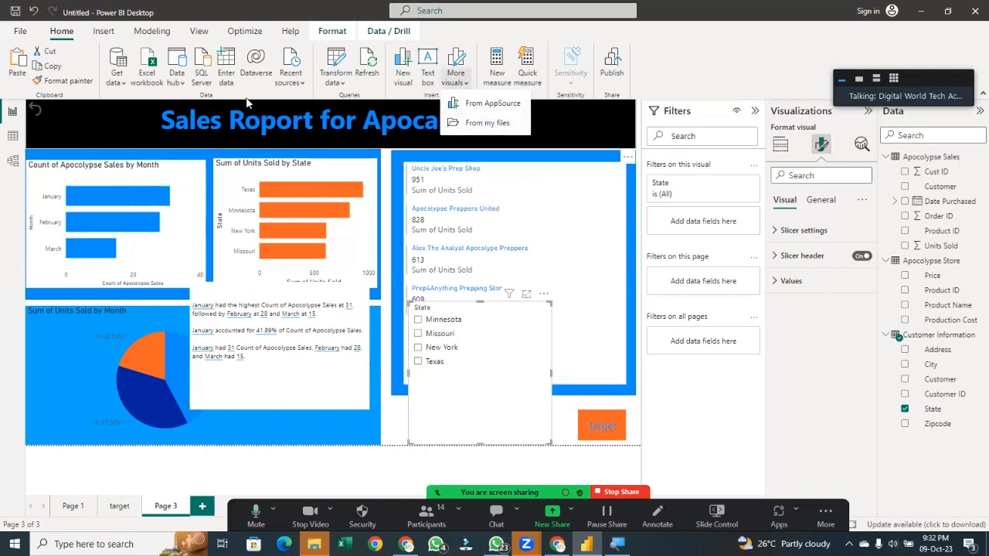
pyautogui.click(98, 34)
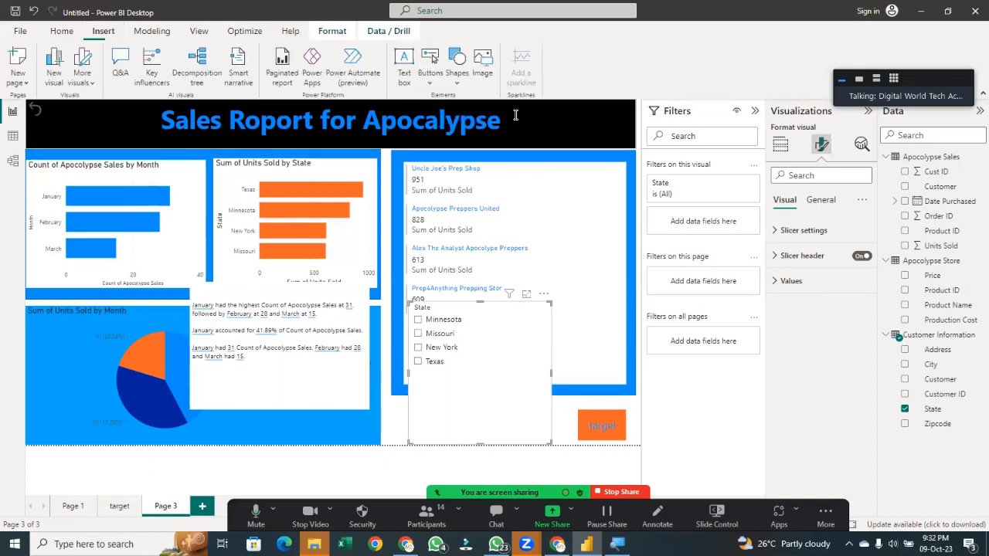
pyautogui.click(430, 65)
pyautogui.click(448, 103)
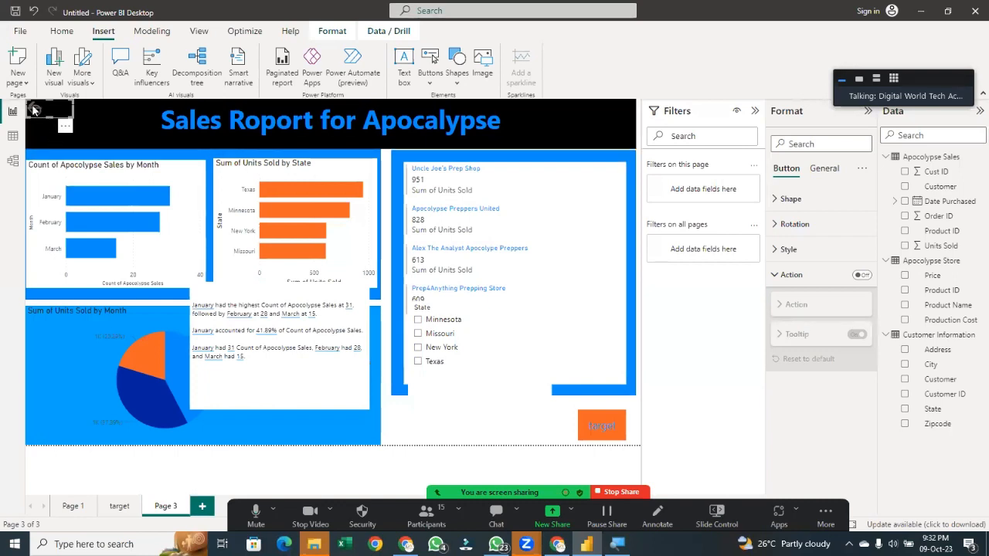
pyautogui.moveTo(33, 110); pyautogui.dragTo(34, 131)
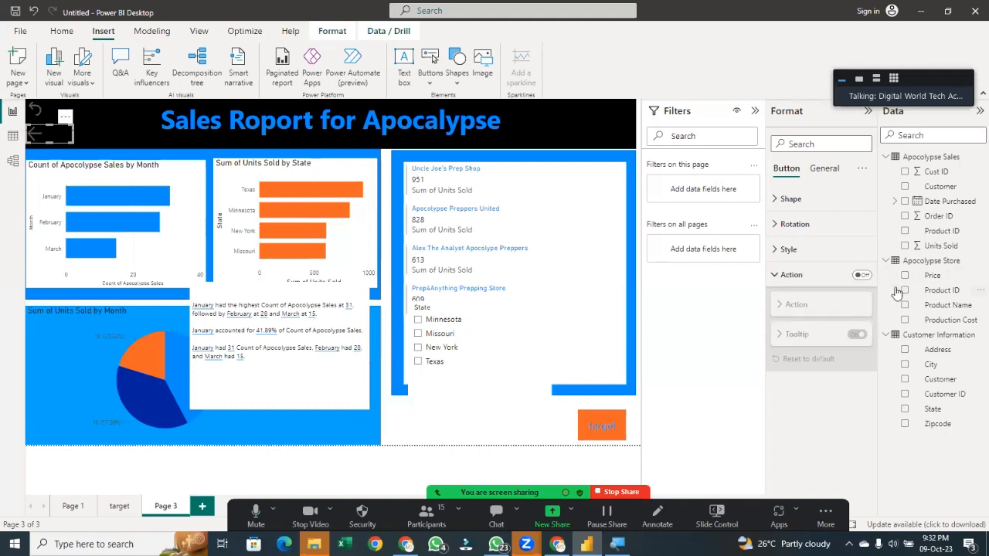
pyautogui.click(861, 276)
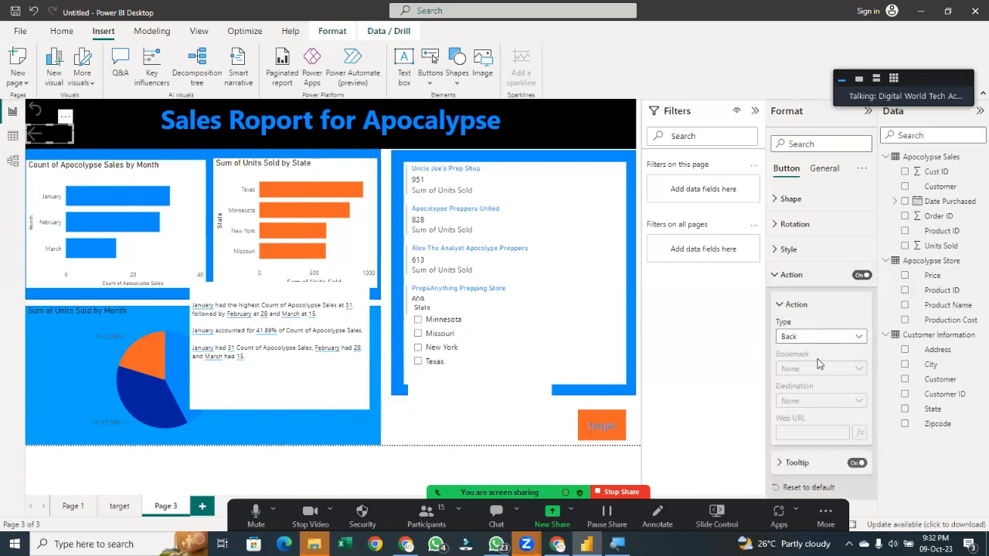
# Test the Back button by following it to Page 1, then return to Page 3
pyautogui.keyDown('ctrl'); pyautogui.click(36, 139); pyautogui.keyUp('ctrl')
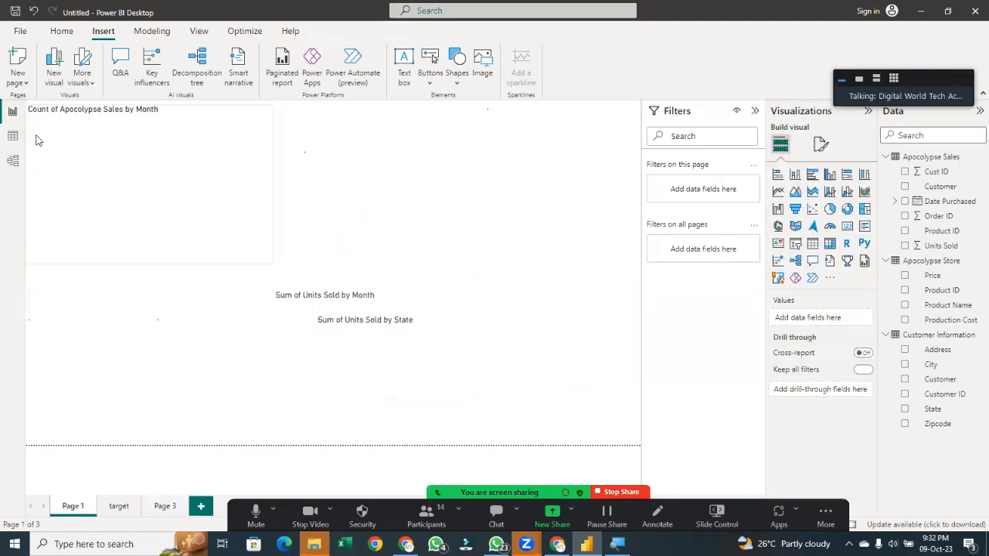
pyautogui.click(54, 147)
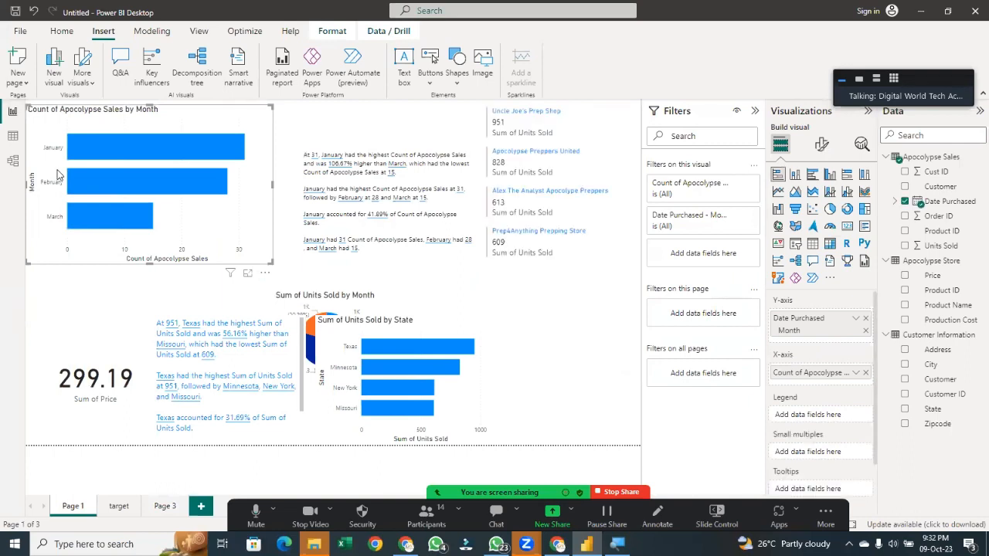
pyautogui.click(163, 507)
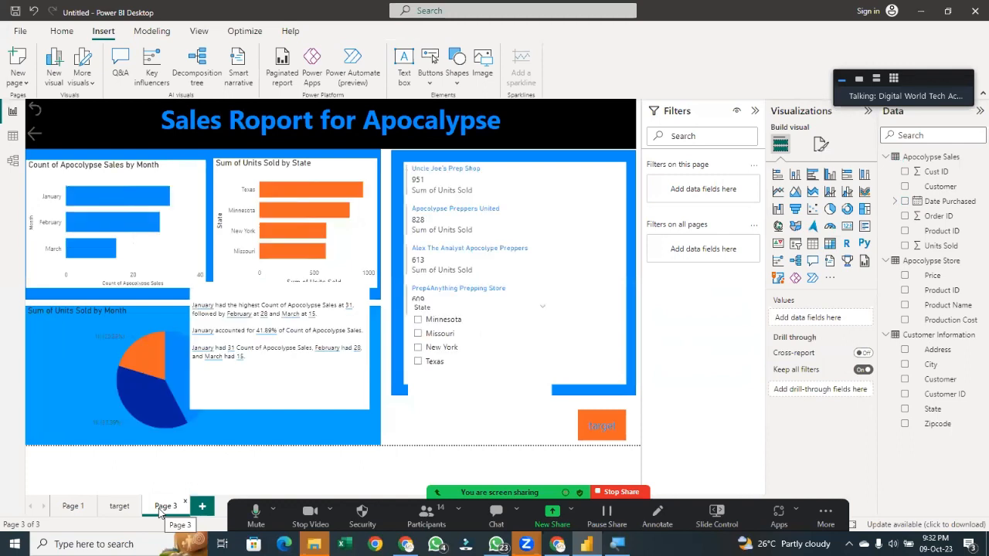
pyautogui.click(916, 12)
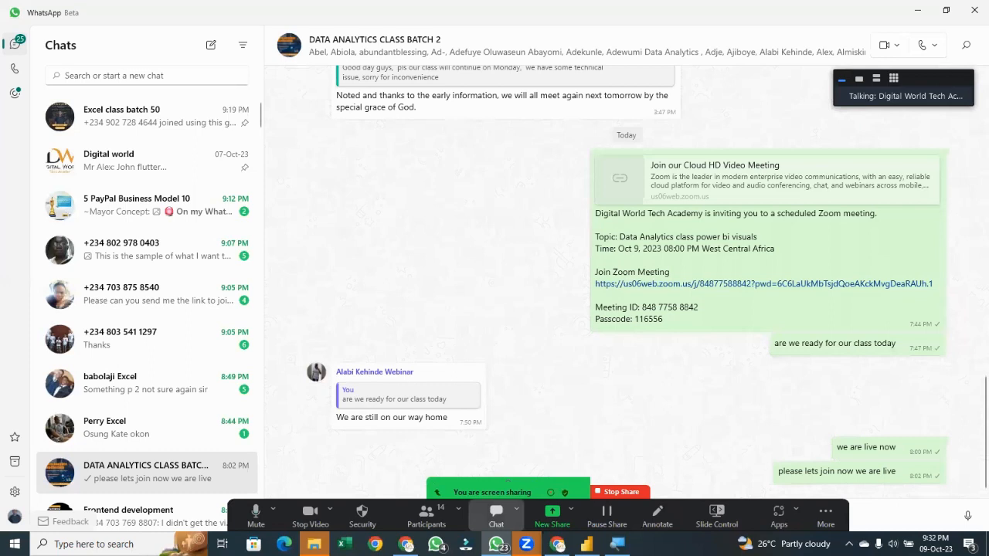
pyautogui.click(427, 516)
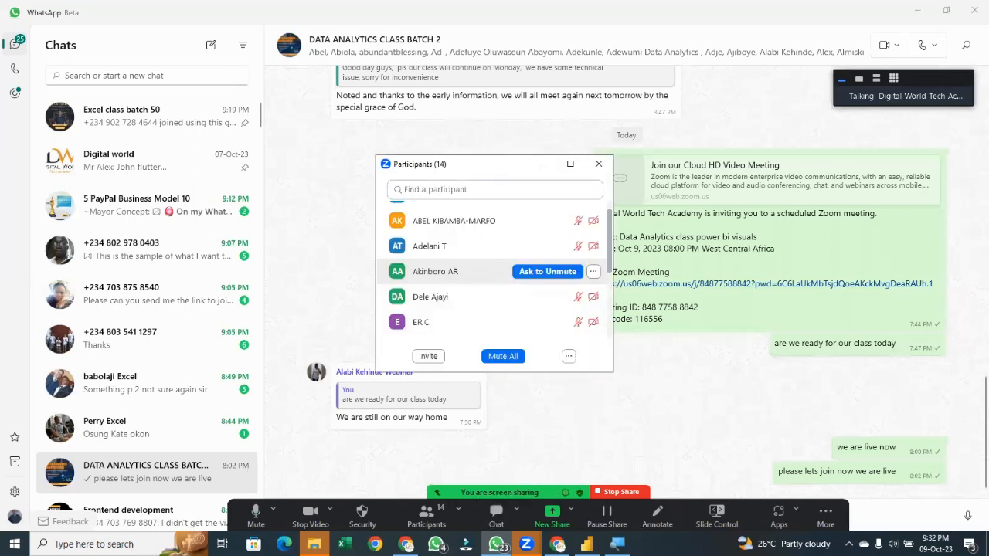
pyautogui.scroll(-3, 463, 278)
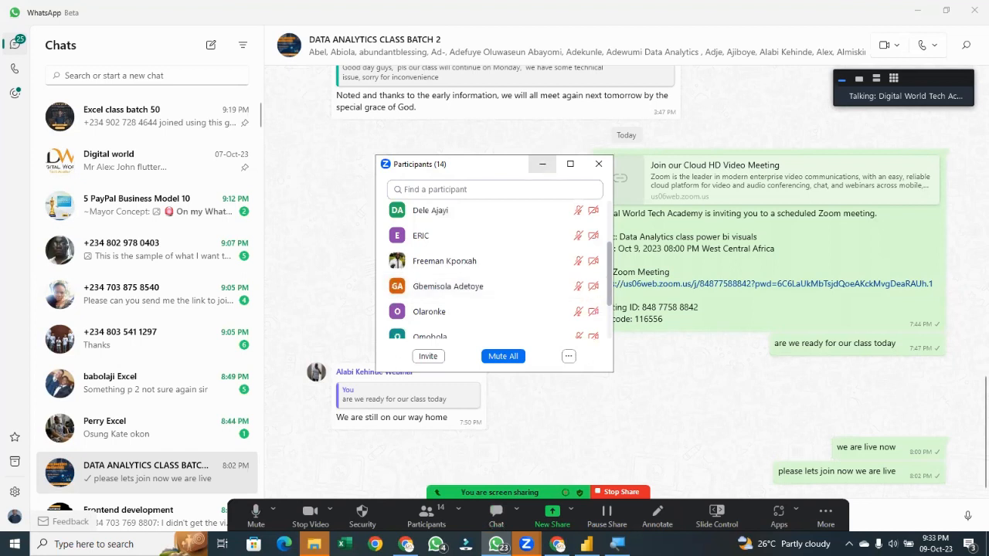
pyautogui.click(587, 545)
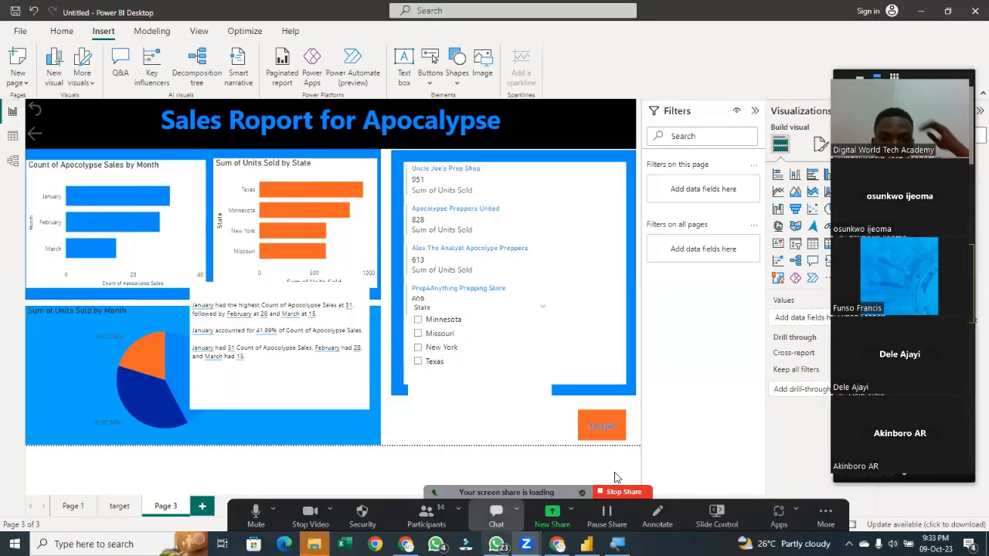
pyautogui.click(425, 513)
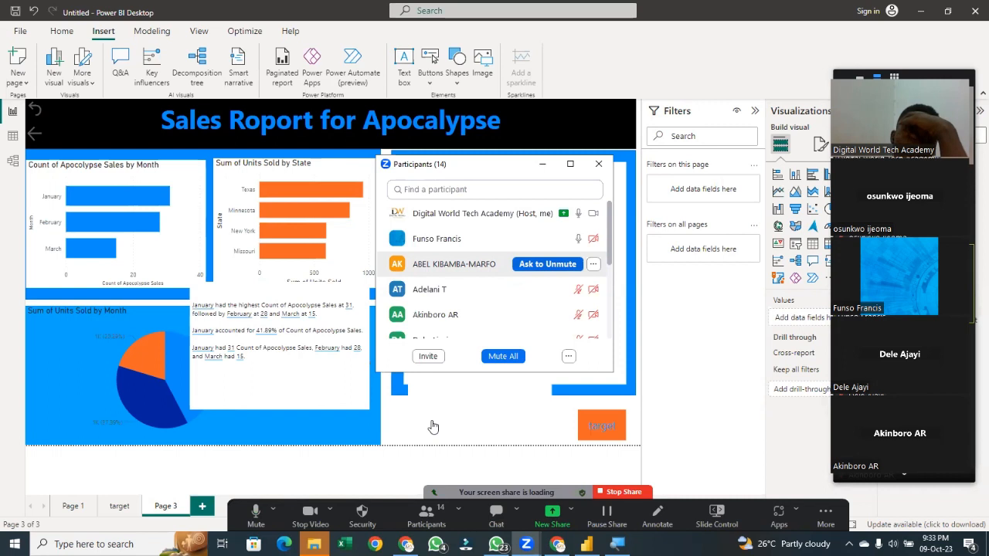
pyautogui.scroll(-2, 495, 271)
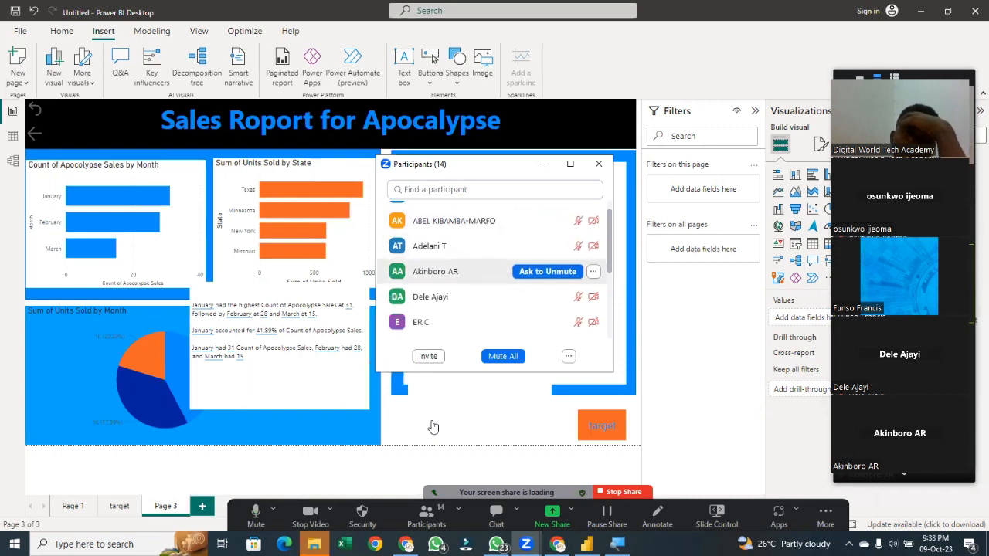
pyautogui.scroll(3, 495, 294)
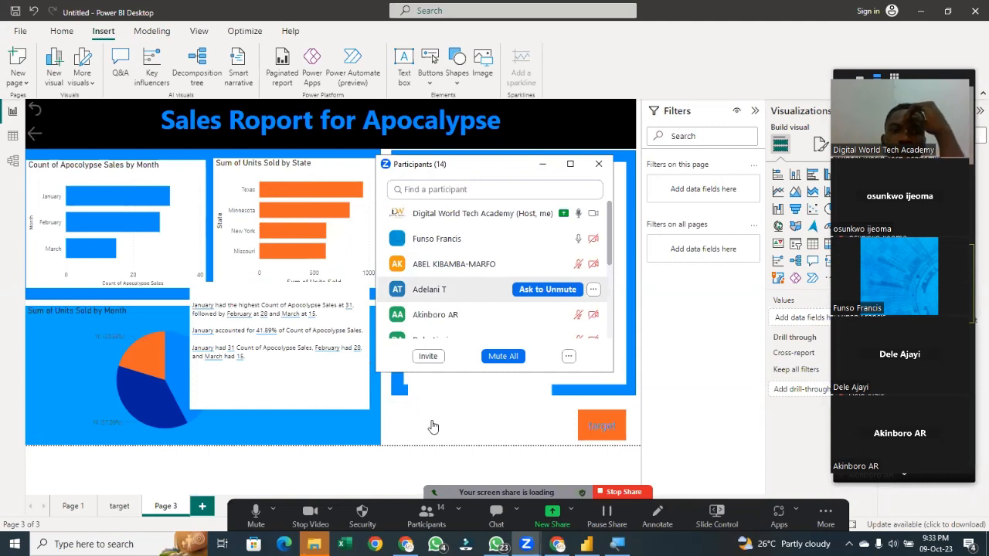
pyautogui.scroll(-3, 494, 300)
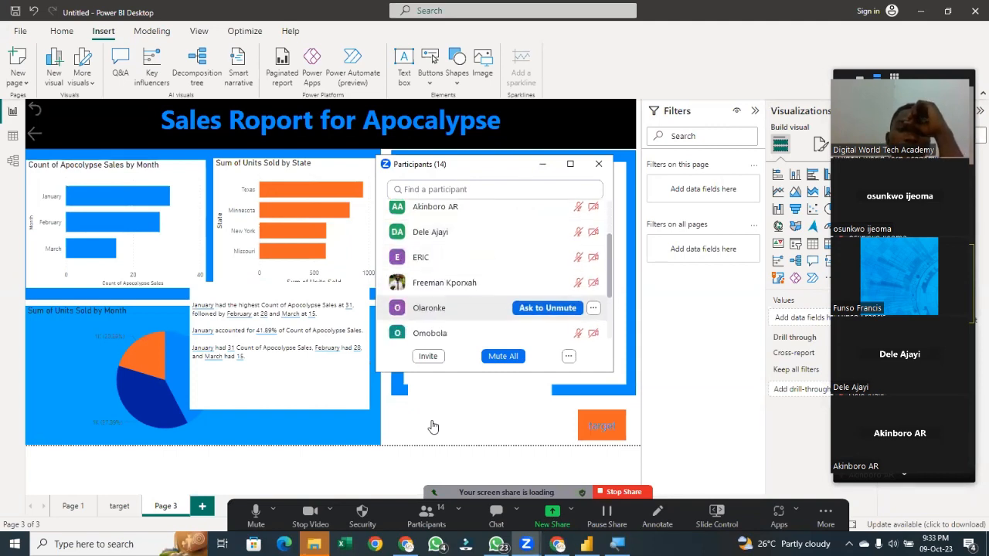
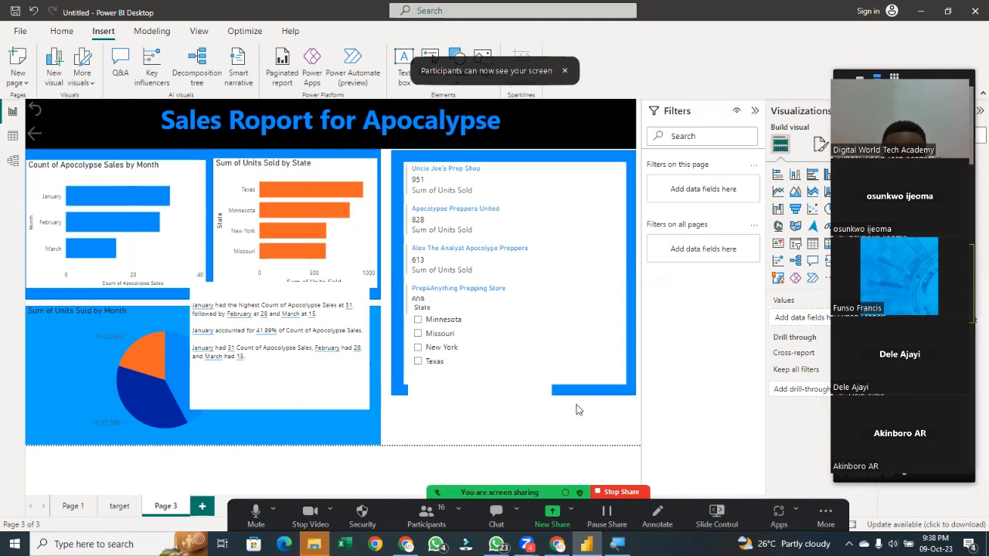
# Shorten the State slicer so it fits inside the card visual's frame
pyautogui.click(525, 439)
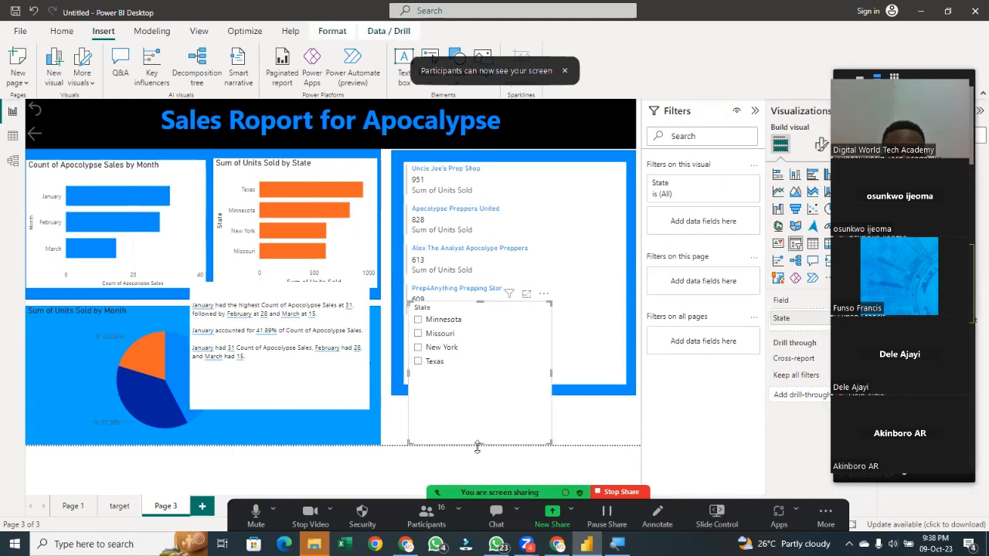
pyautogui.moveTo(477, 448); pyautogui.dragTo(480, 394)
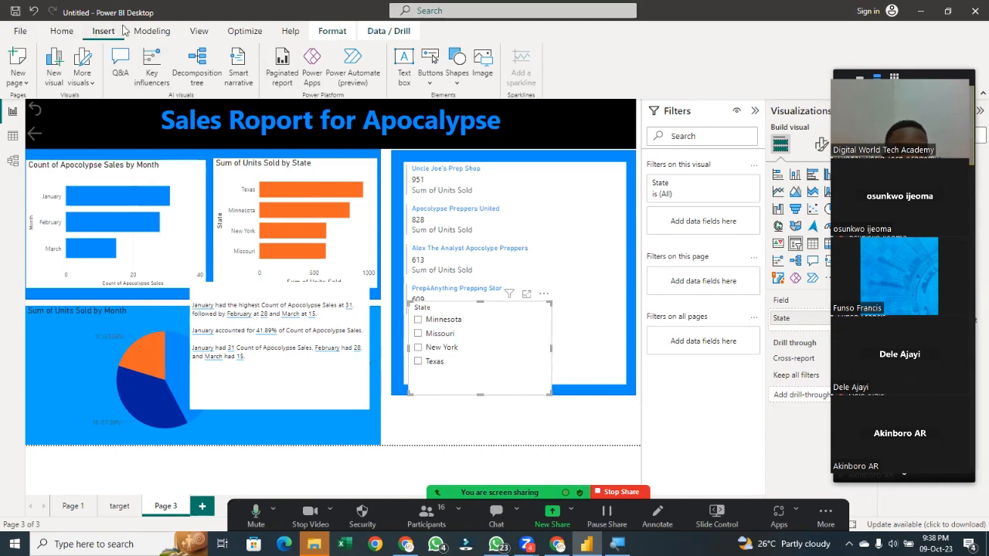
# Insert a Clear all slicers button and place it over the Sum of Units Sold by State chart
pyautogui.click(428, 74)
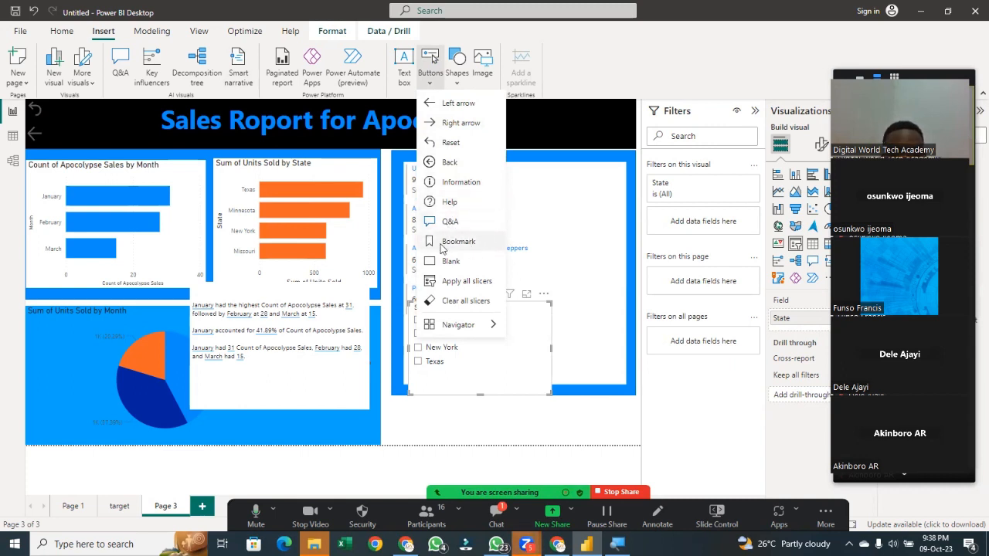
pyautogui.click(462, 301)
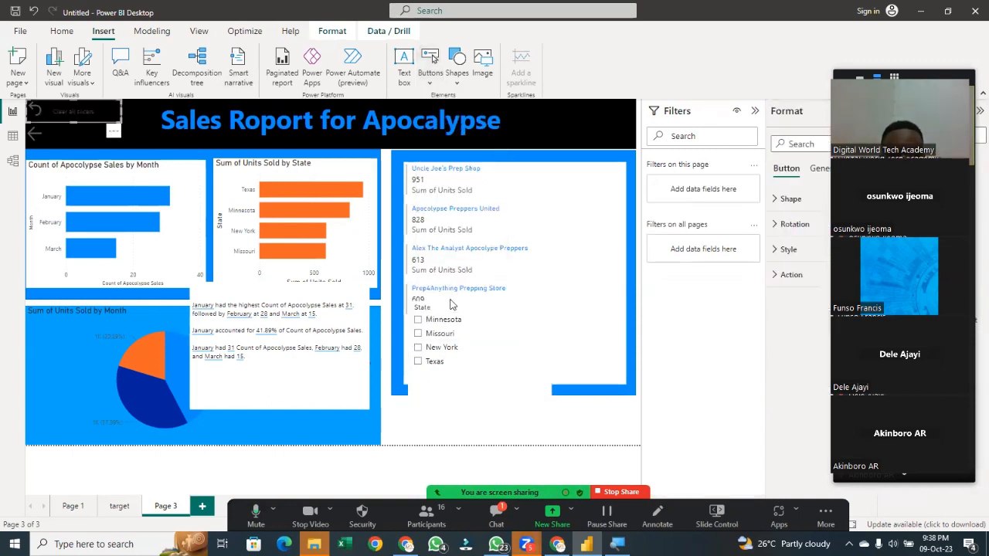
pyautogui.moveTo(84, 108); pyautogui.dragTo(305, 232)
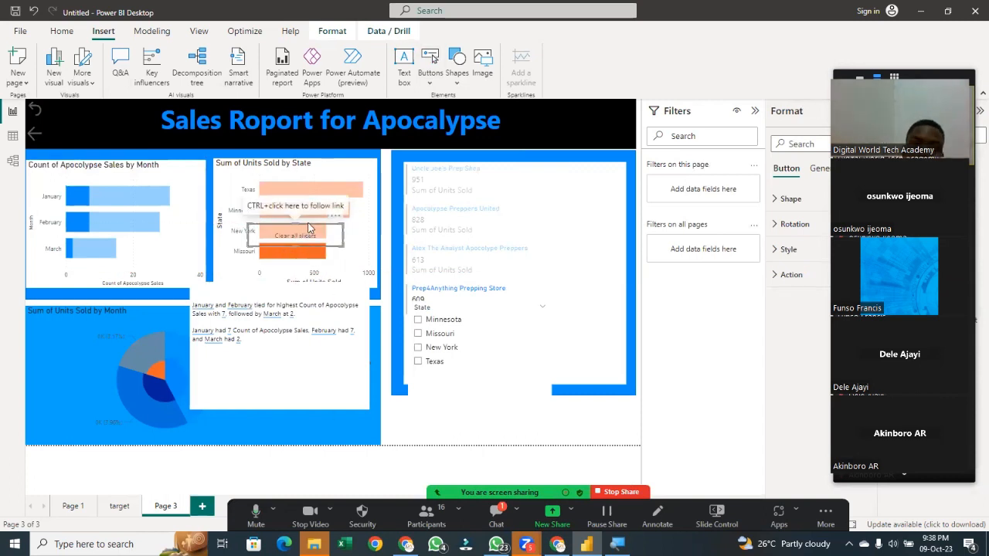
pyautogui.click(308, 230)
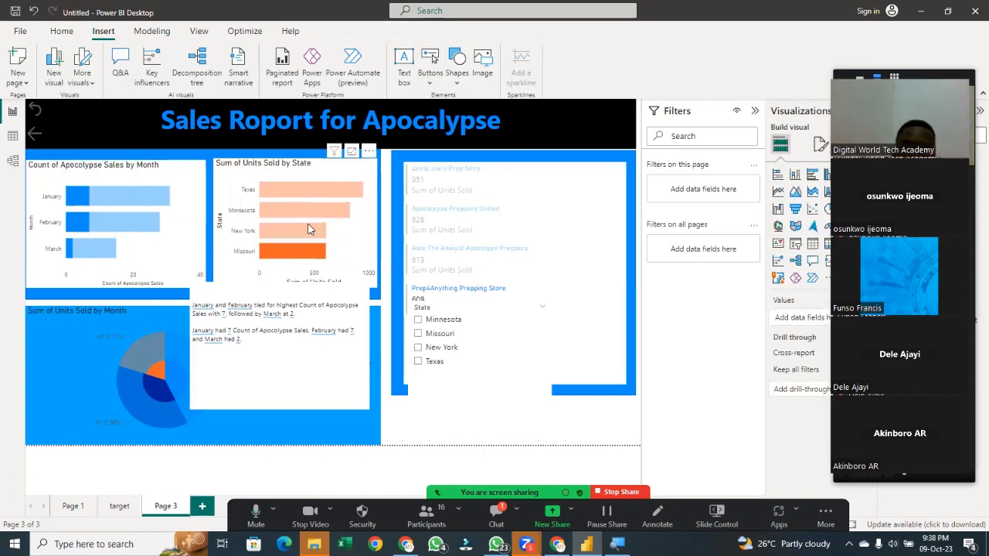
# Insert a Bookmark button and place it over the card visual
pyautogui.click(433, 77)
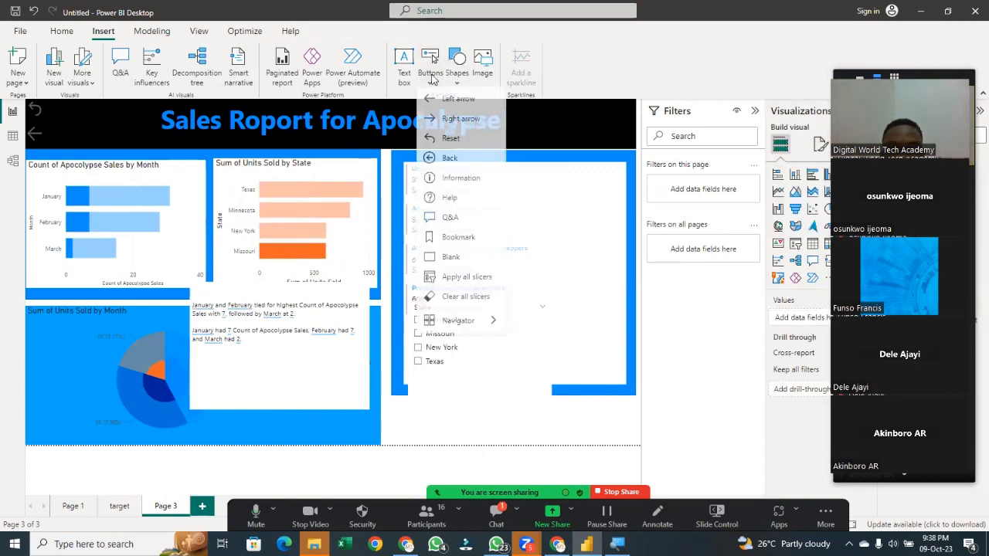
pyautogui.click(467, 242)
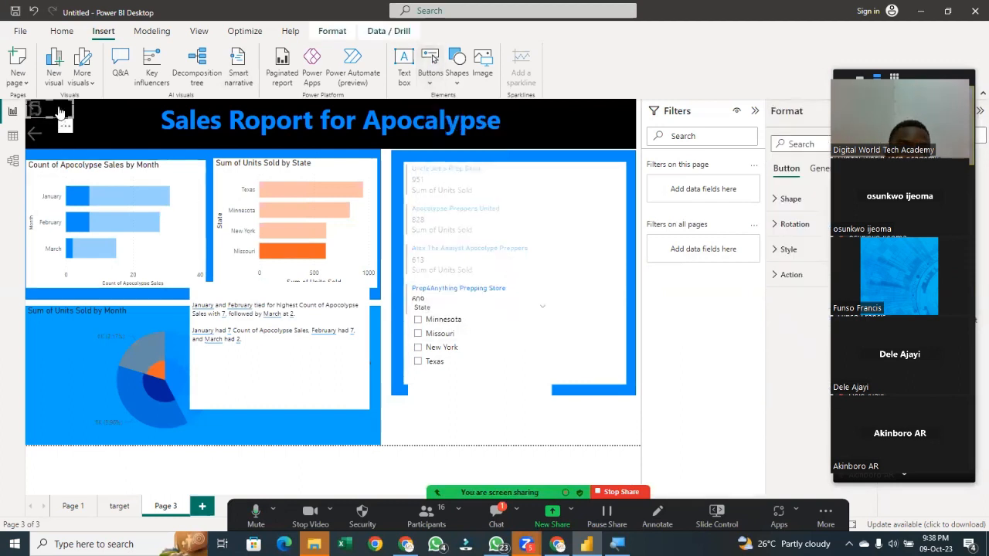
pyautogui.moveTo(175, 171); pyautogui.dragTo(537, 285)
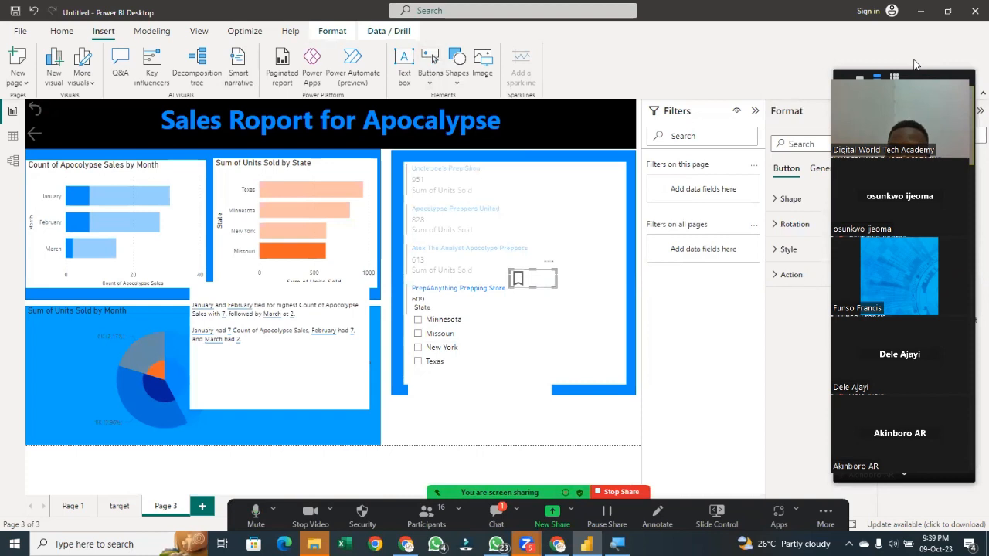
pyautogui.moveTo(915, 66); pyautogui.dragTo(420, 412)
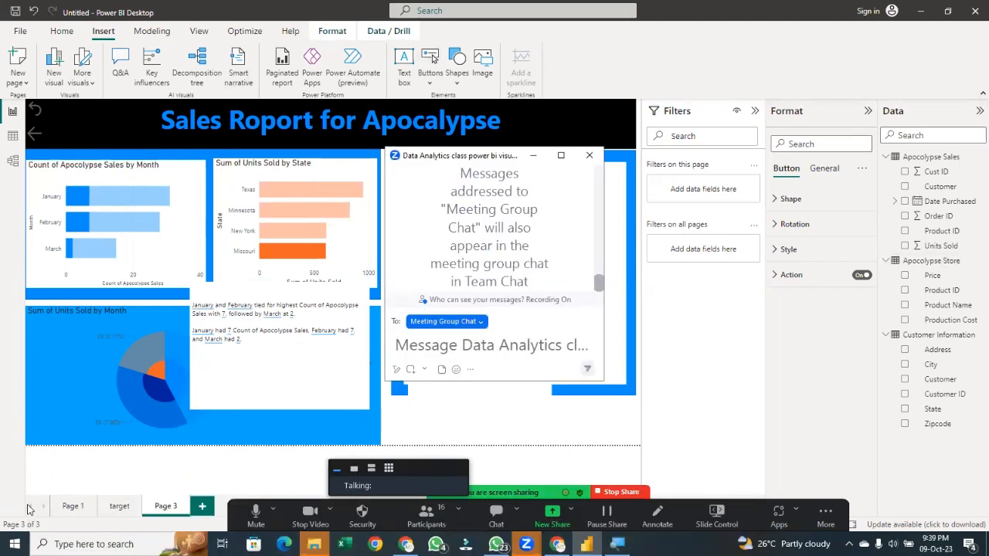
pyautogui.scroll(3, 494, 232)
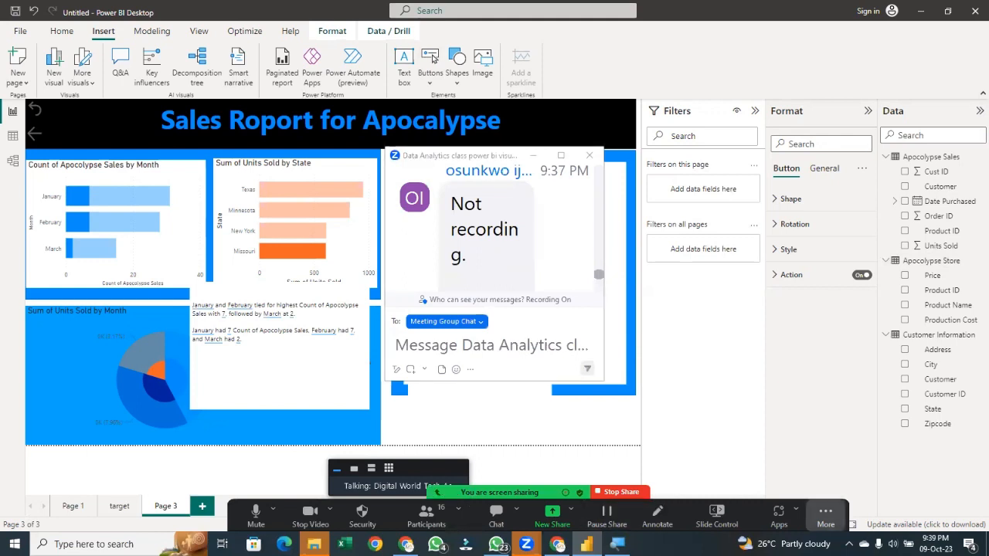
pyautogui.click(825, 514)
pyautogui.click(659, 278)
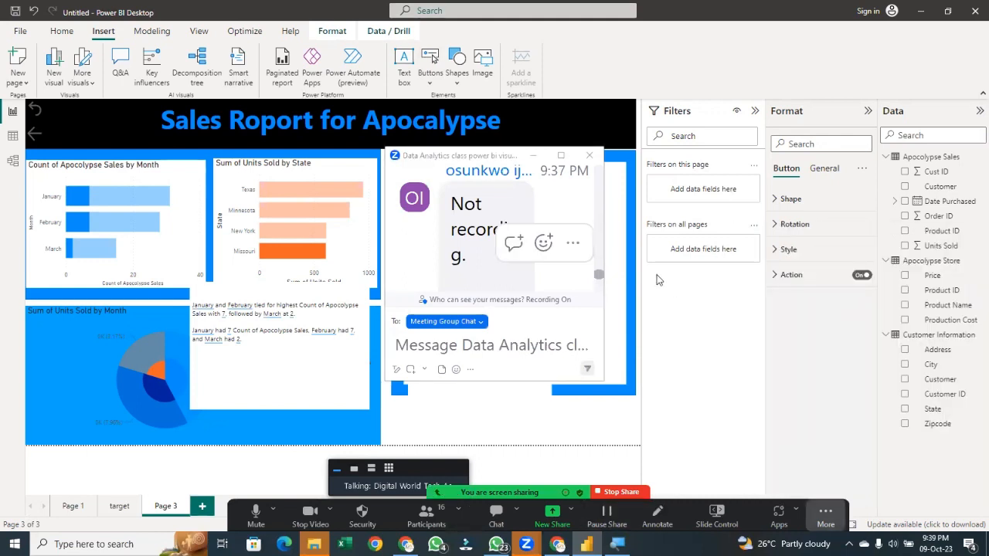
pyautogui.click(589, 155)
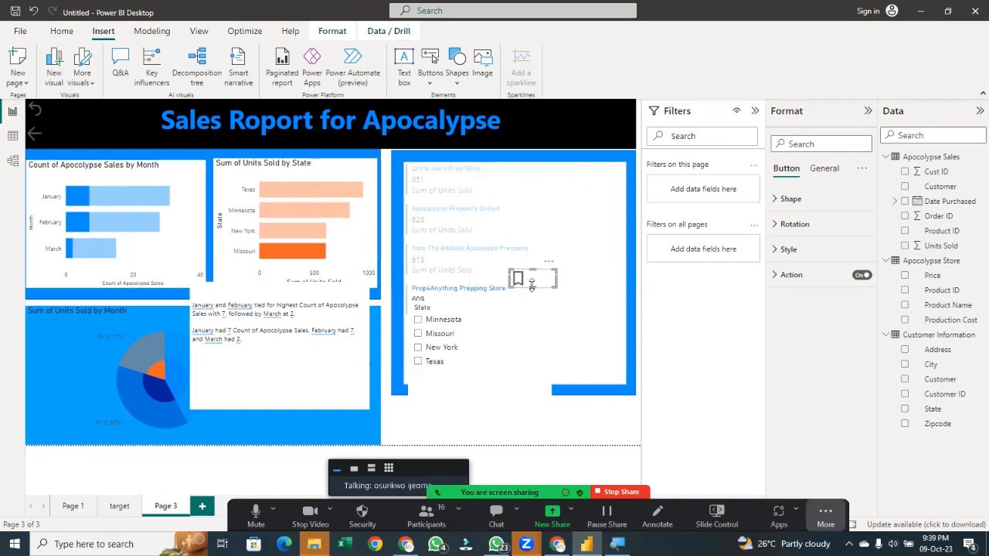
# Move the Bookmark button below the card visual and delete it
pyautogui.moveTo(538, 287); pyautogui.dragTo(607, 442)
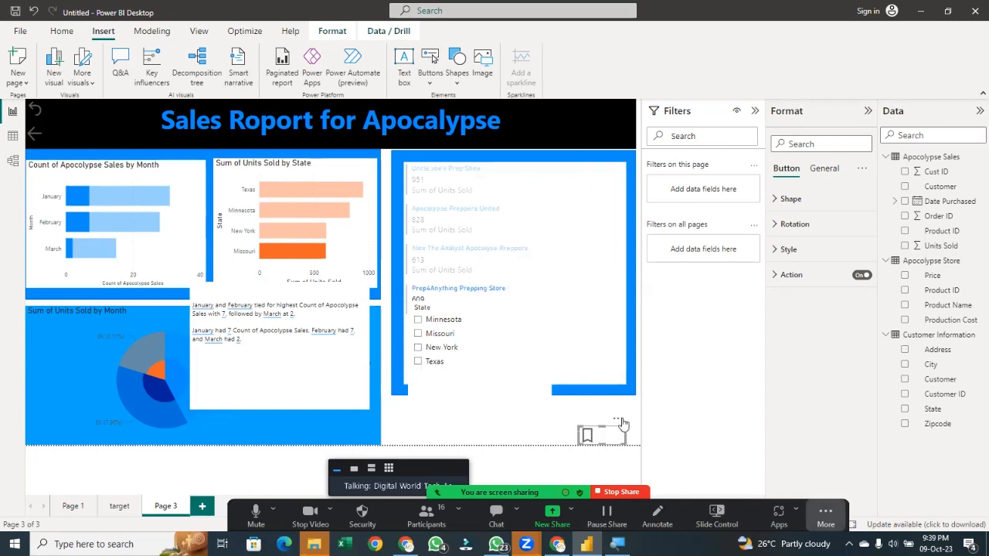
pyautogui.press('Delete')
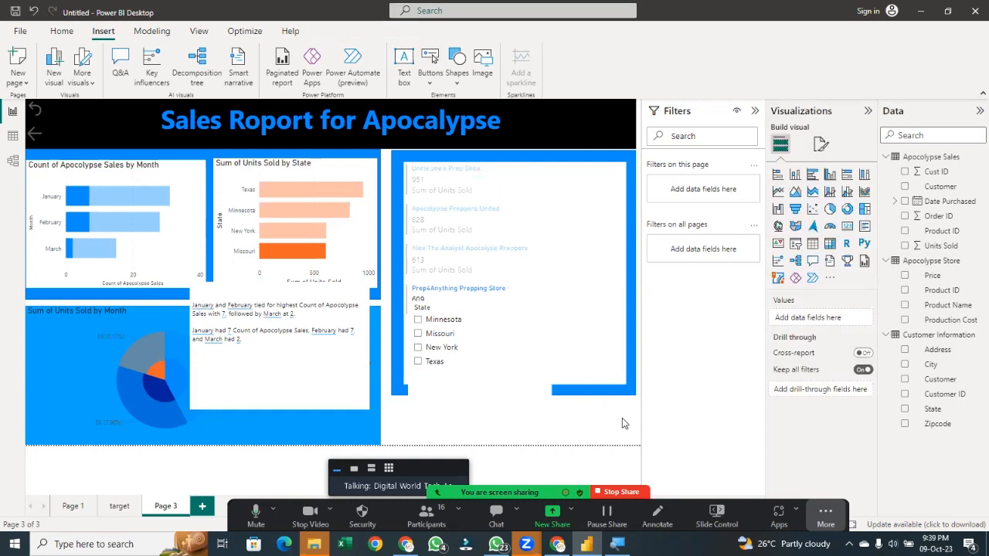
# Insert a Blank button and place it below the card visual near the page's lower-right corner
pyautogui.click(432, 78)
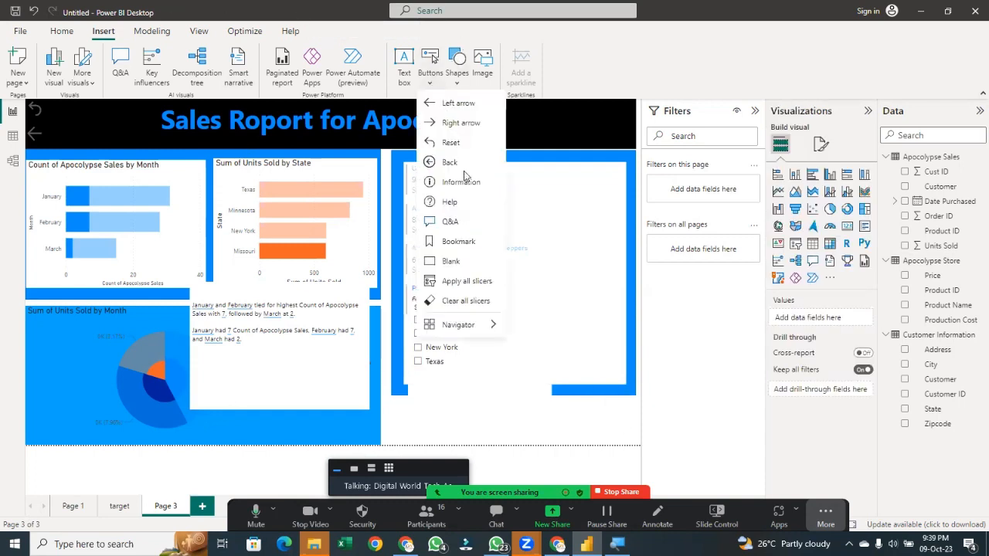
pyautogui.click(467, 260)
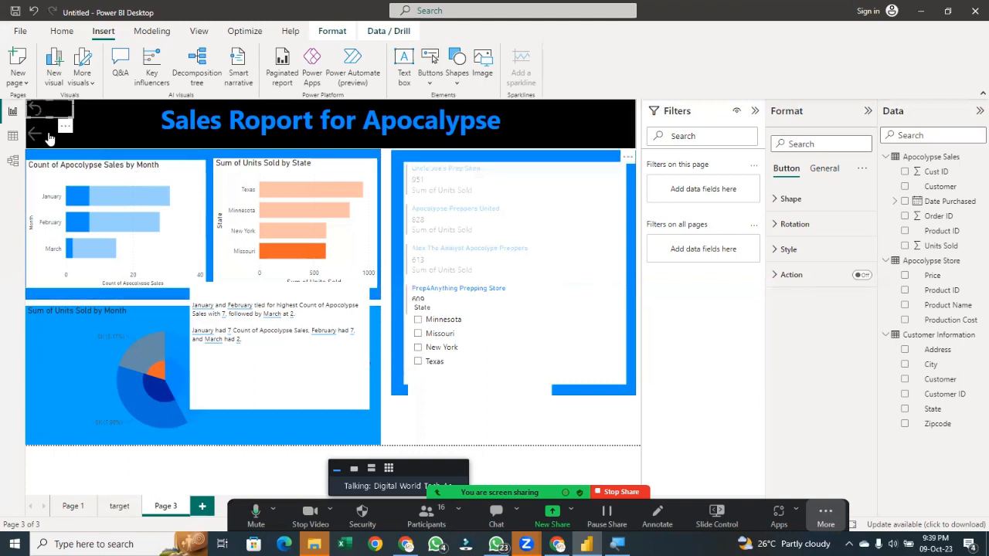
pyautogui.moveTo(49, 112); pyautogui.dragTo(503, 371)
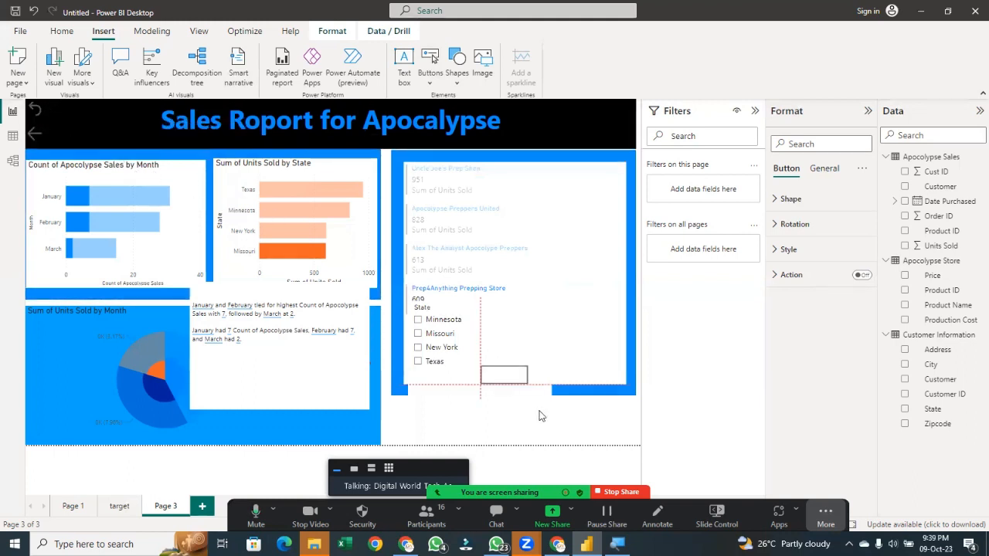
pyautogui.moveTo(540, 415); pyautogui.dragTo(595, 431)
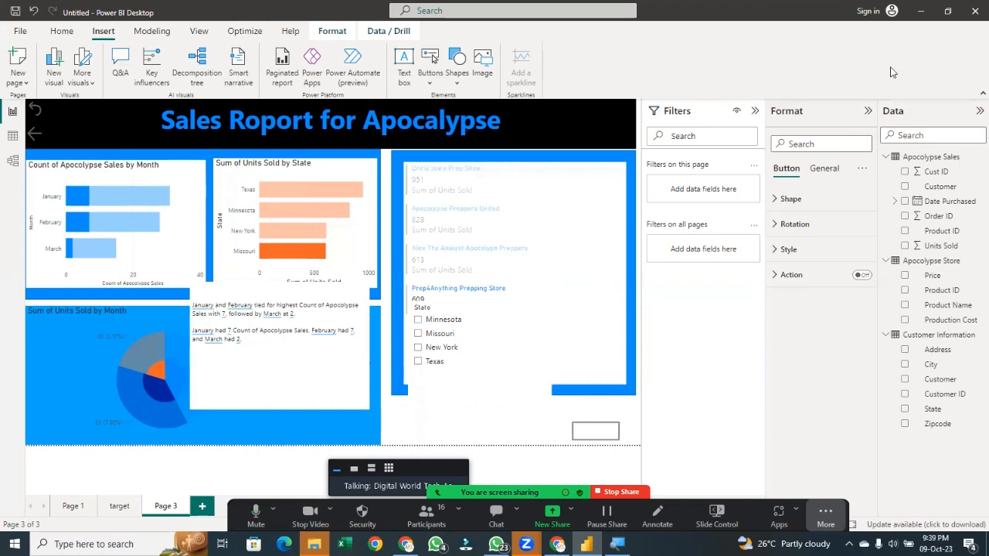
# Turn on the blank button's action and open its action type list, keeping Back
pyautogui.click(862, 275)
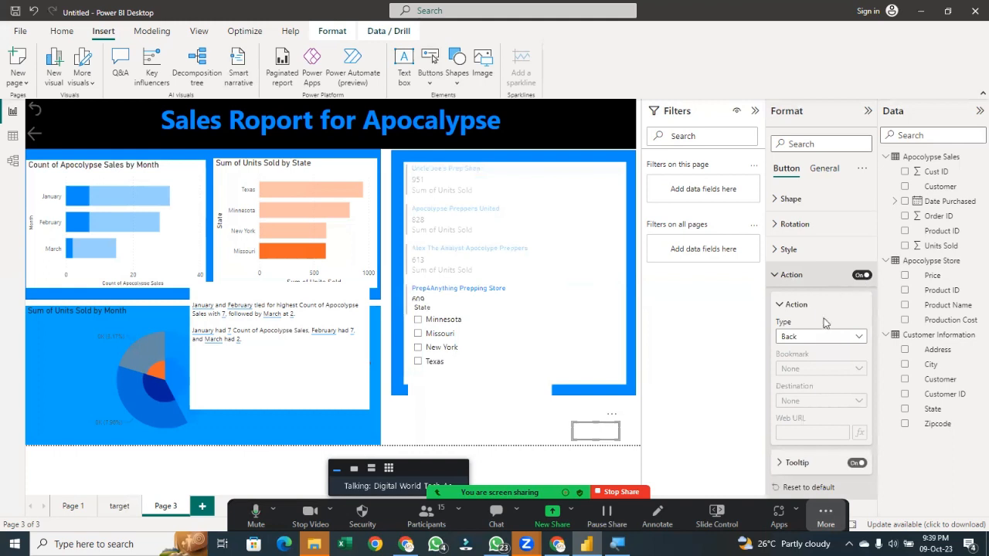
pyautogui.click(836, 337)
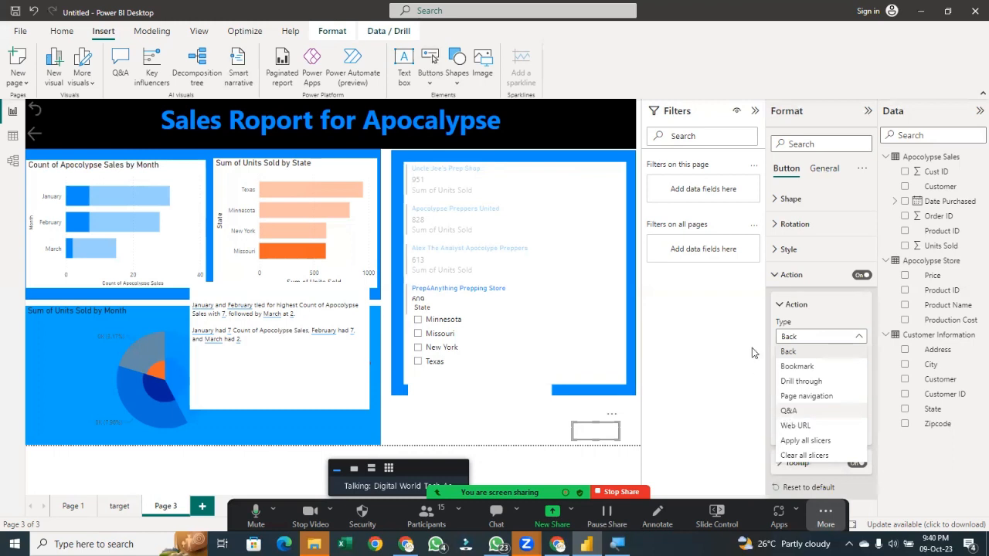
pyautogui.click(448, 292)
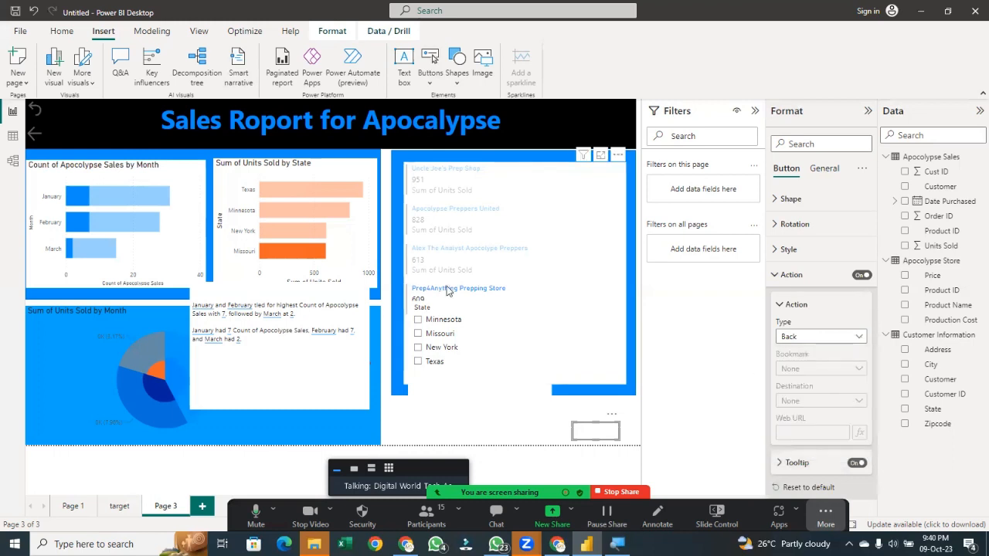
# Reselect the blank button, expand its Shape and Style settings, and turn on its text label as click
pyautogui.click(472, 273)
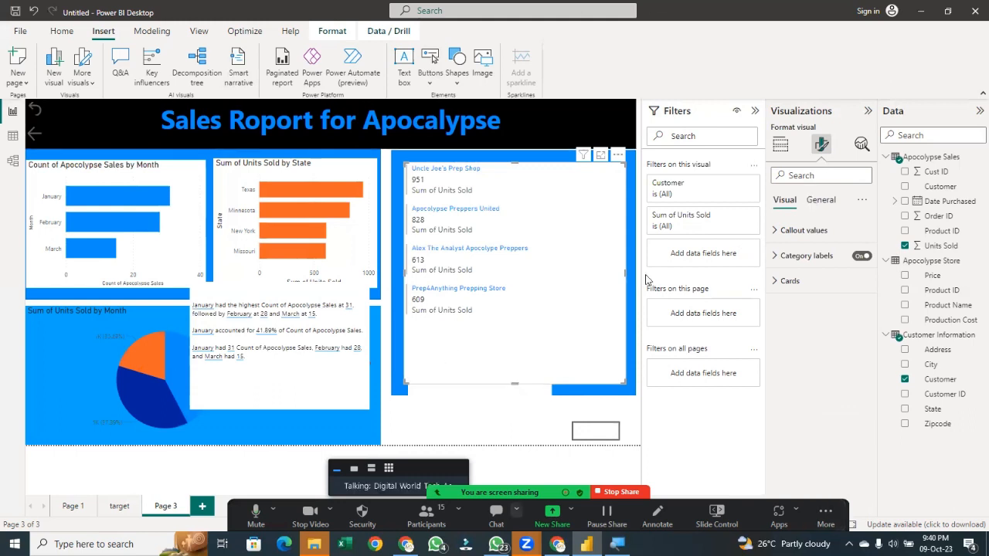
pyautogui.click(596, 433)
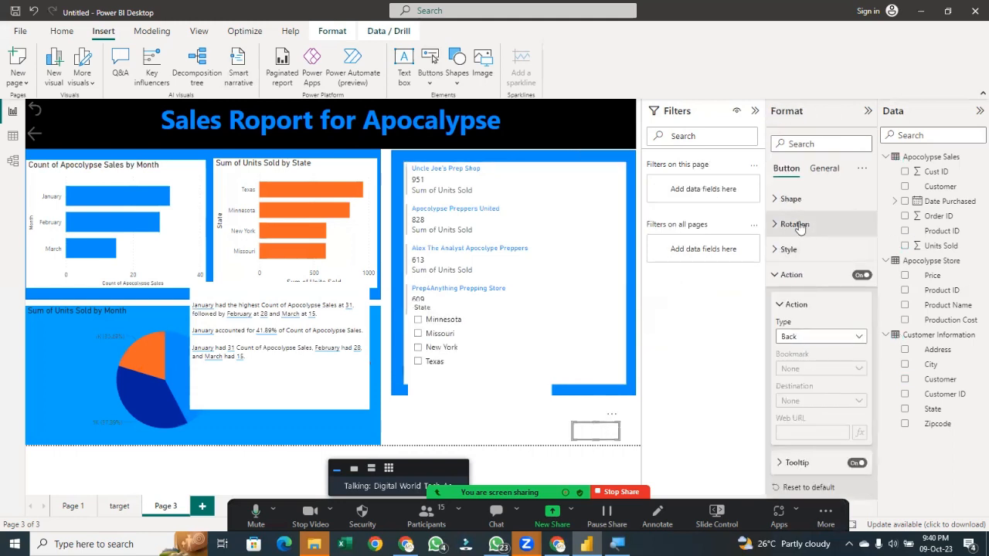
pyautogui.click(790, 199)
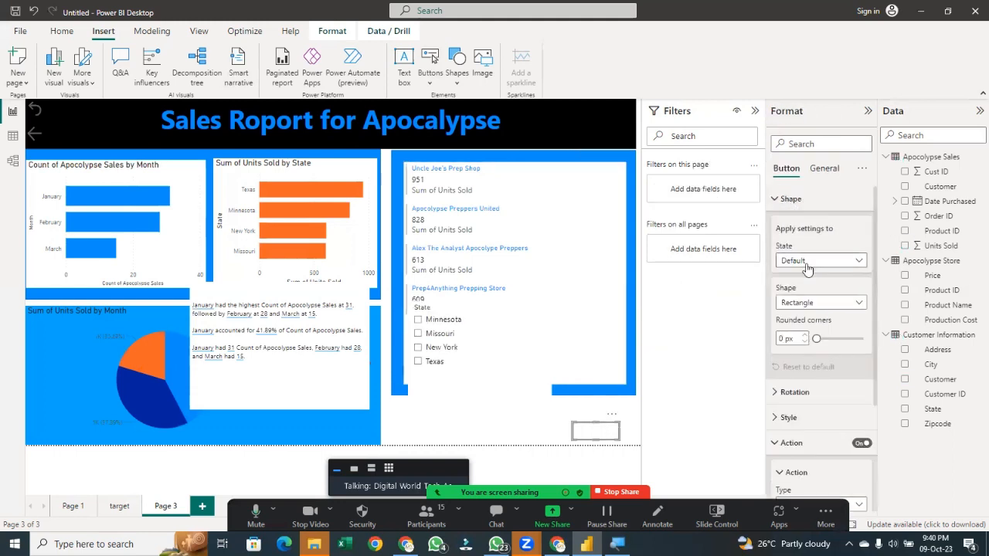
pyautogui.click(812, 418)
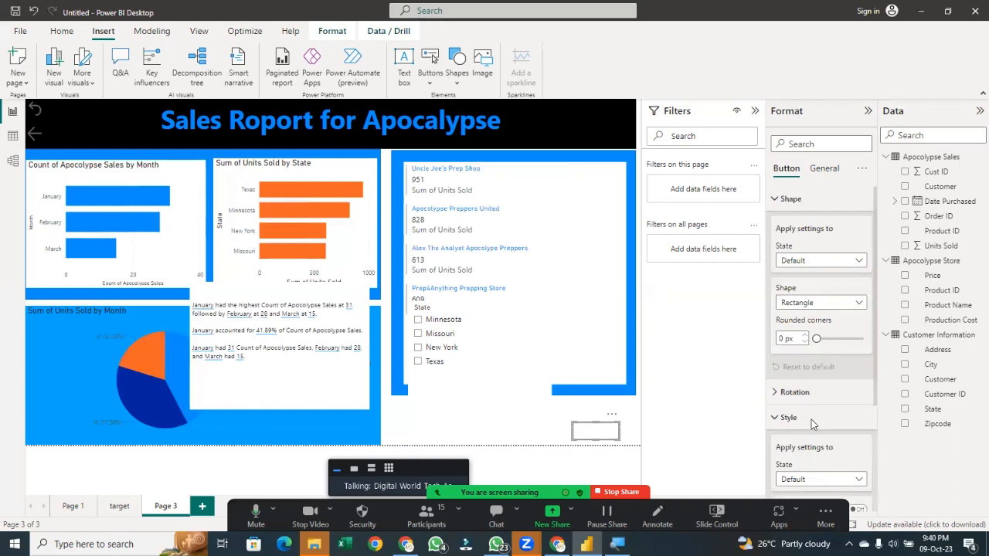
pyautogui.scroll(-3, 811, 420)
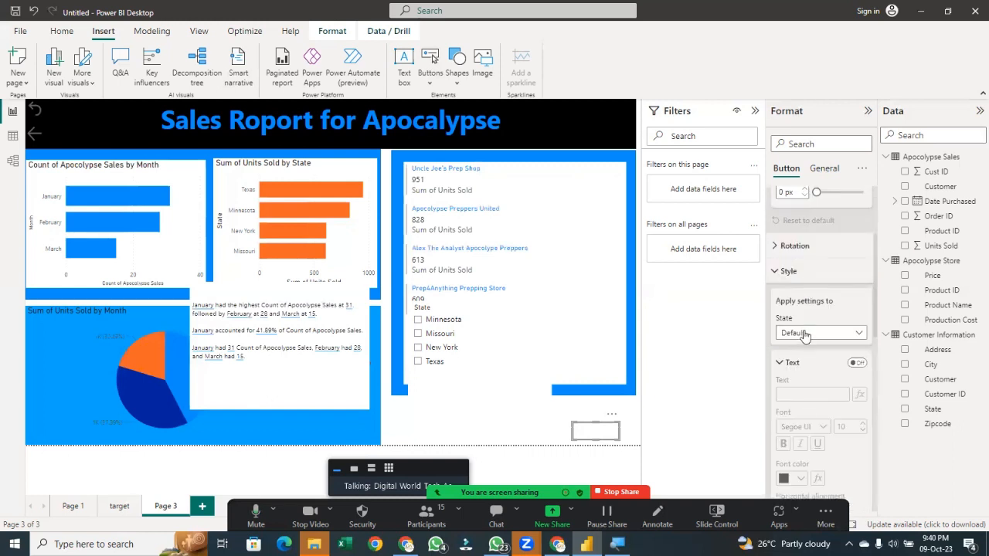
pyautogui.click(859, 363)
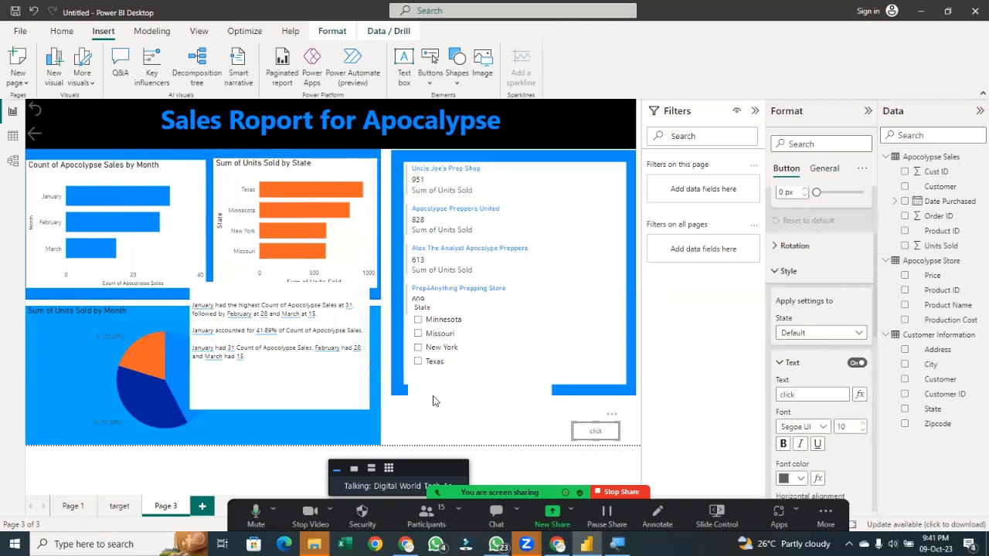
# Move the State slicer up over the Sum of Units Sold by State chart
pyautogui.moveTo(519, 383); pyautogui.dragTo(324, 226)
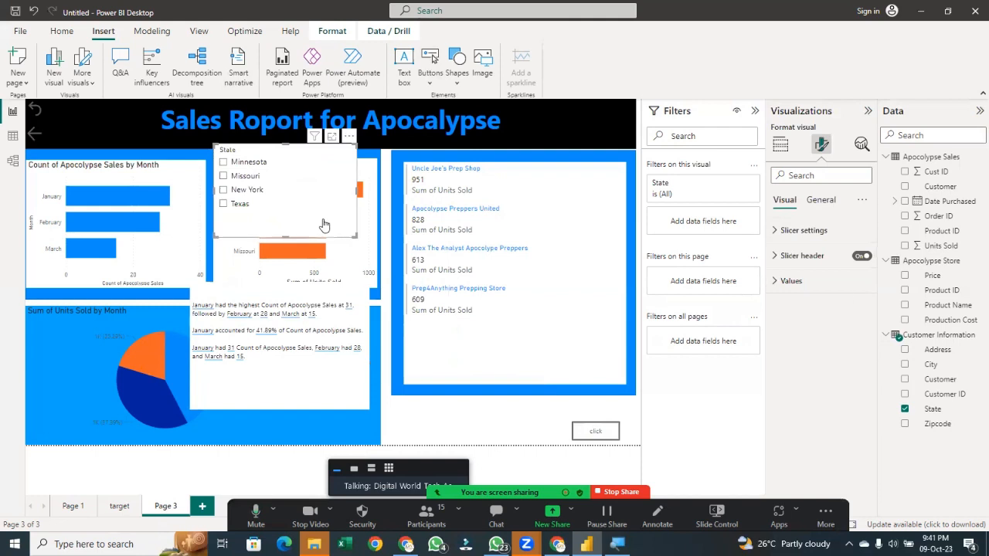
pyautogui.click(780, 144)
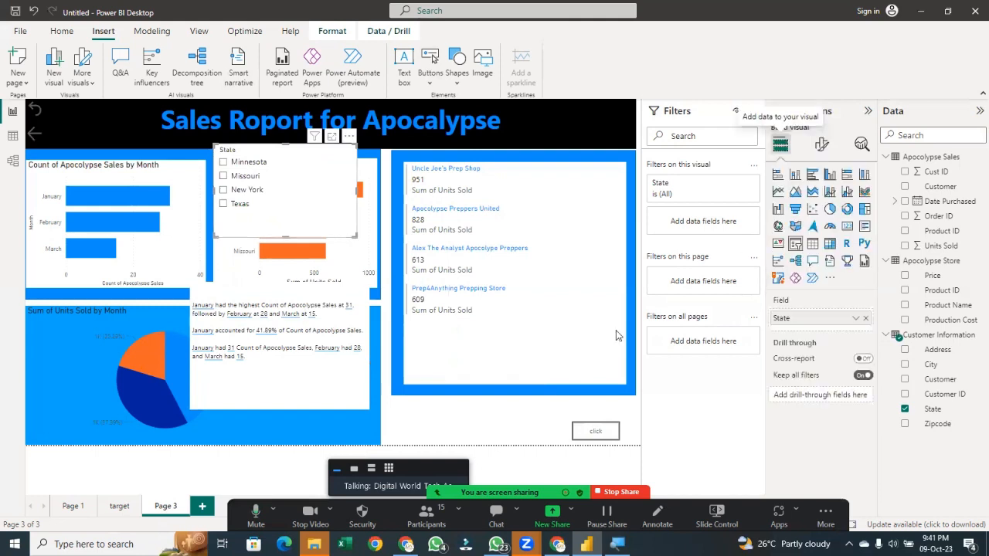
pyautogui.click(498, 421)
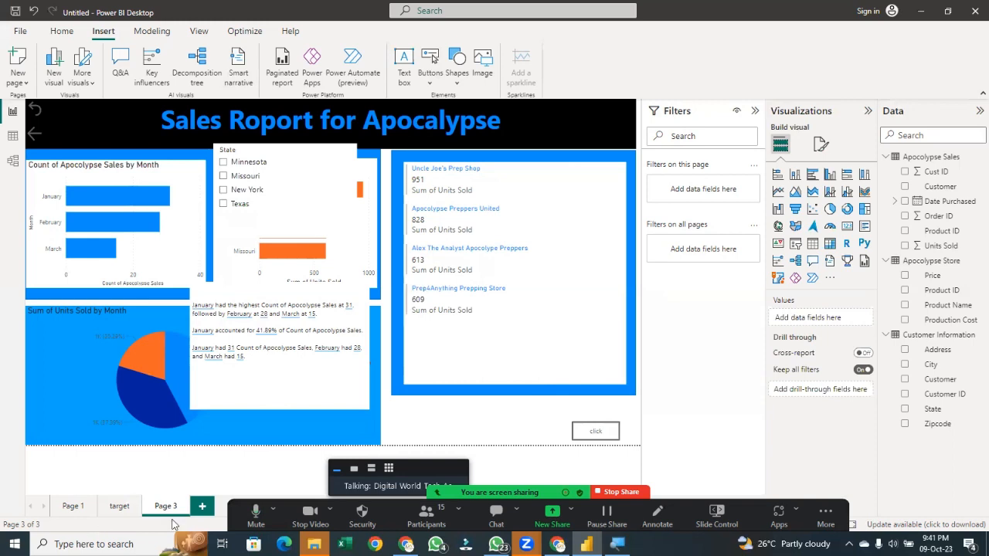
# Add a new report page, insert a ribbon chart, and enlarge it across the upper part of the canvas
pyautogui.click(202, 507)
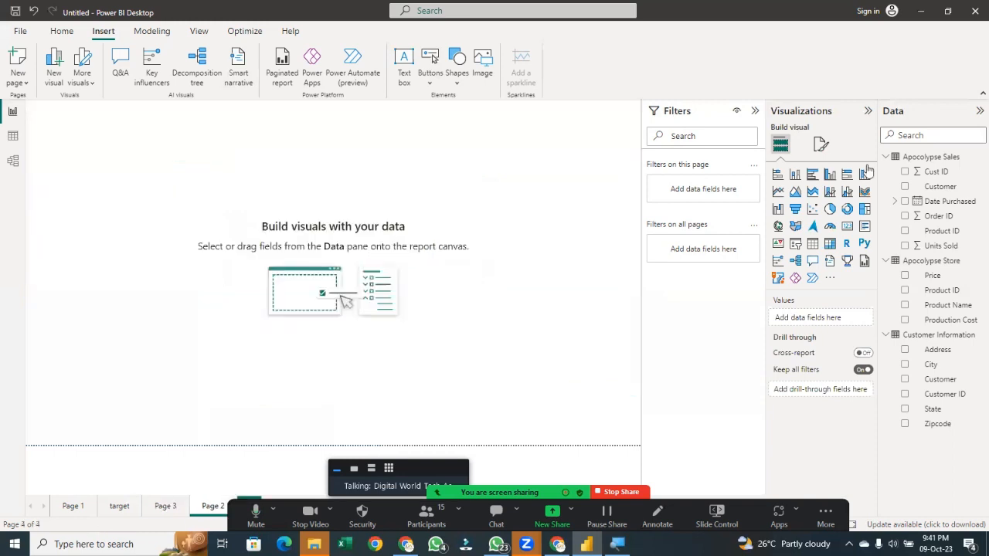
pyautogui.click(864, 192)
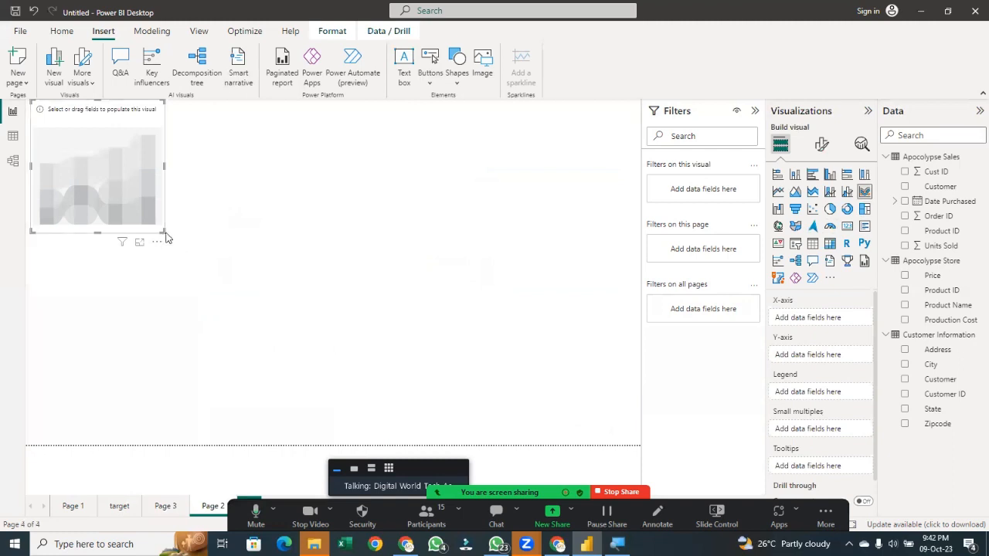
pyautogui.moveTo(164, 232); pyautogui.dragTo(234, 281)
pyautogui.moveTo(384, 331); pyautogui.dragTo(636, 364)
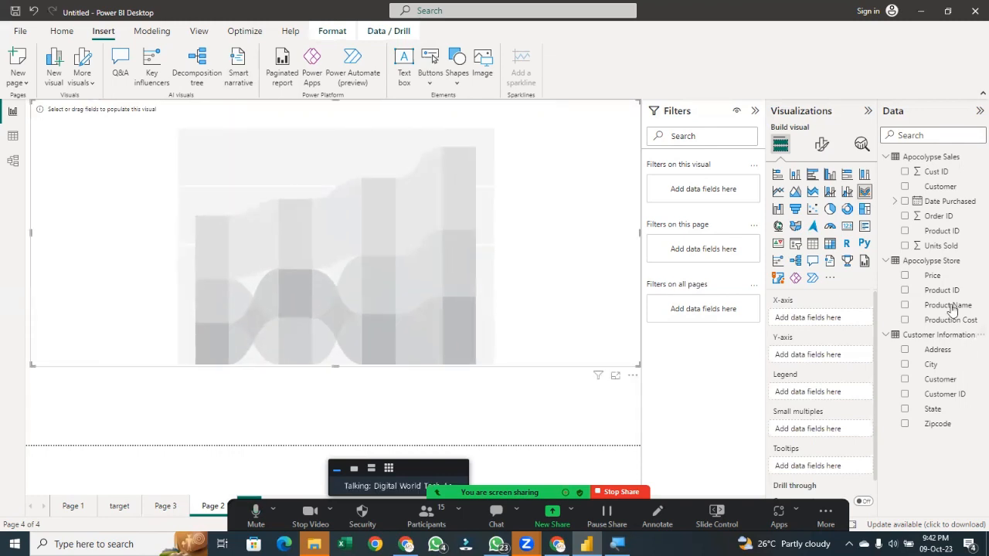
# Plot Sum of Units Sold by Date Purchased on the ribbon chart, keeping only the Month level of the date hierarchy
pyautogui.click(905, 246)
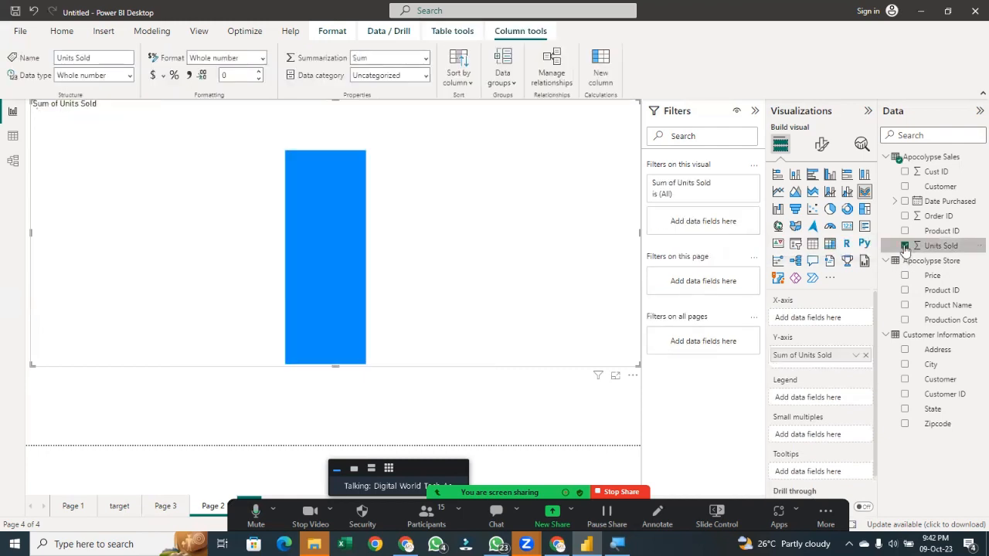
pyautogui.click(894, 200)
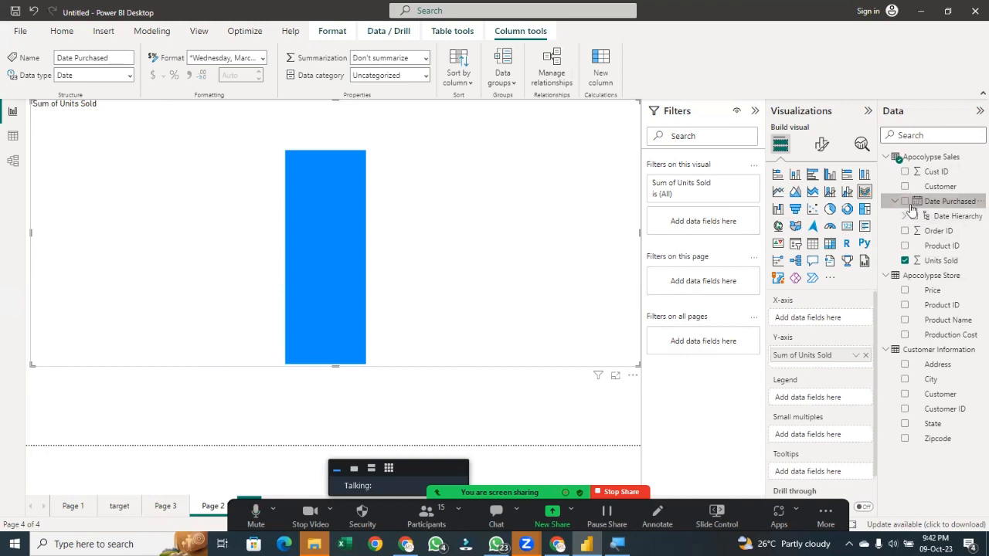
pyautogui.moveTo(930, 207); pyautogui.dragTo(816, 323)
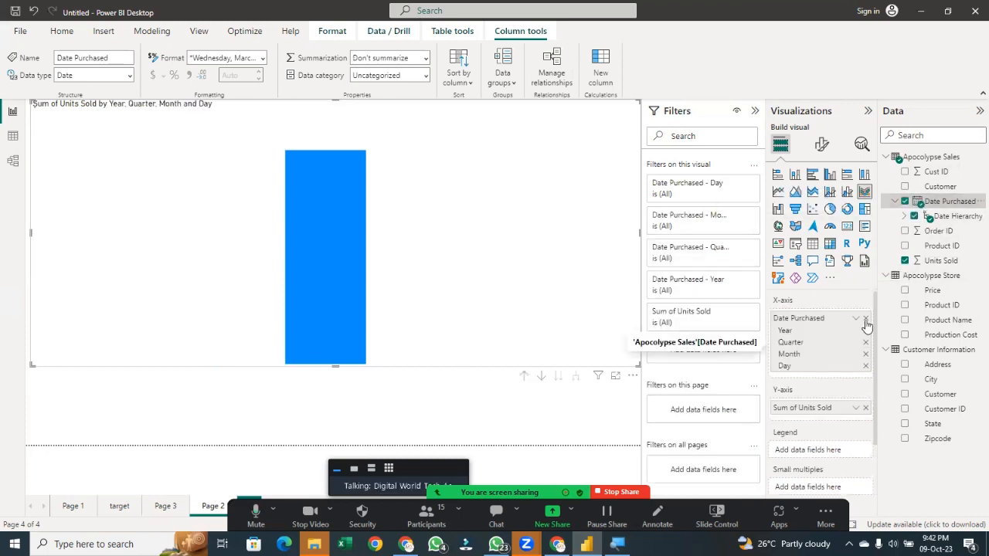
pyautogui.click(865, 318)
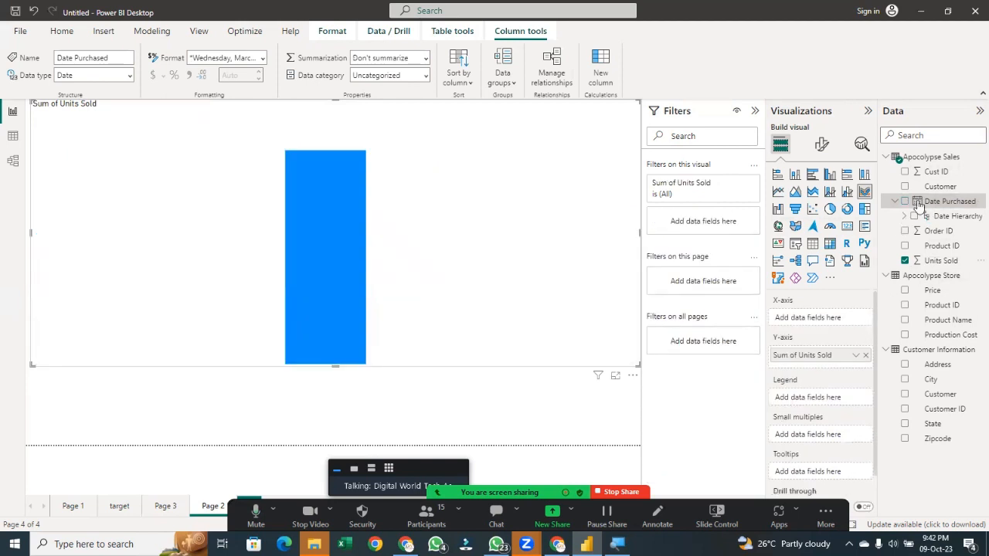
pyautogui.moveTo(928, 202); pyautogui.dragTo(781, 324)
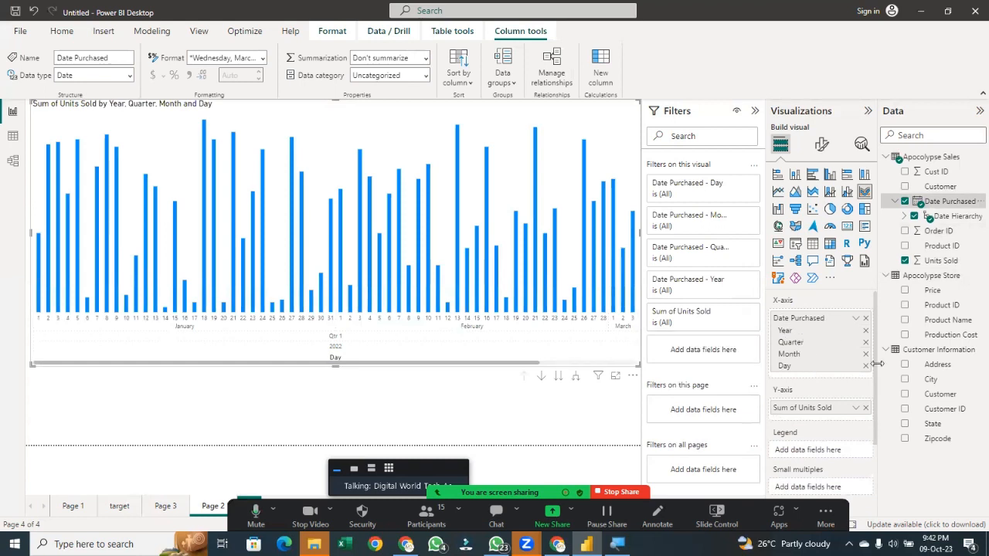
pyautogui.click(865, 343)
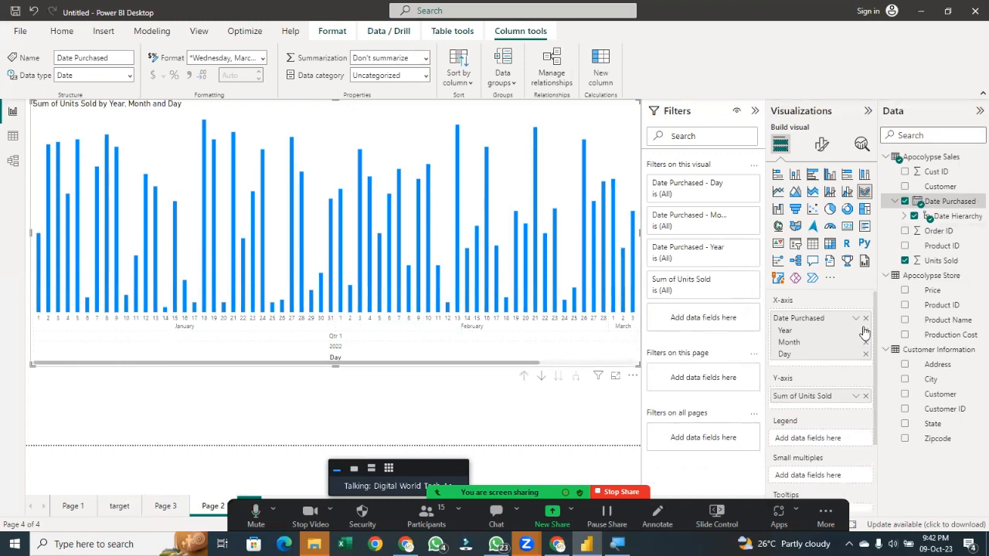
pyautogui.click(865, 331)
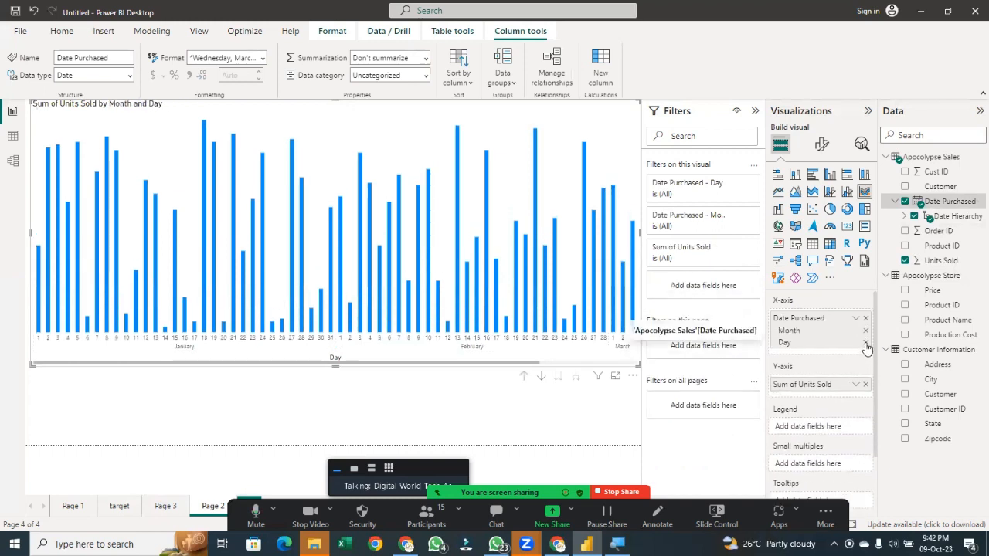
pyautogui.moveTo(292, 334); pyautogui.dragTo(220, 311)
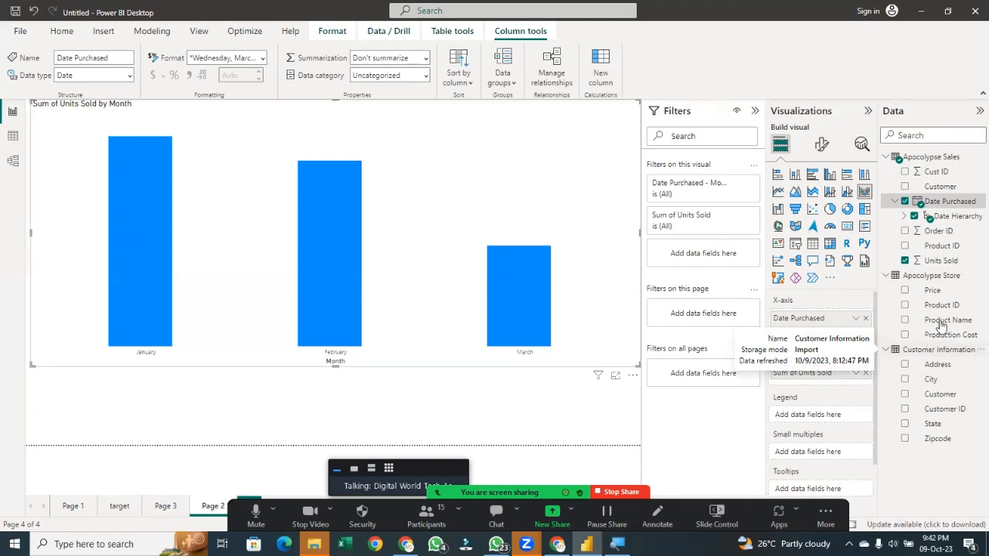
# Add Product Name to the ribbon chart's legend
pyautogui.moveTo(941, 327); pyautogui.dragTo(823, 415)
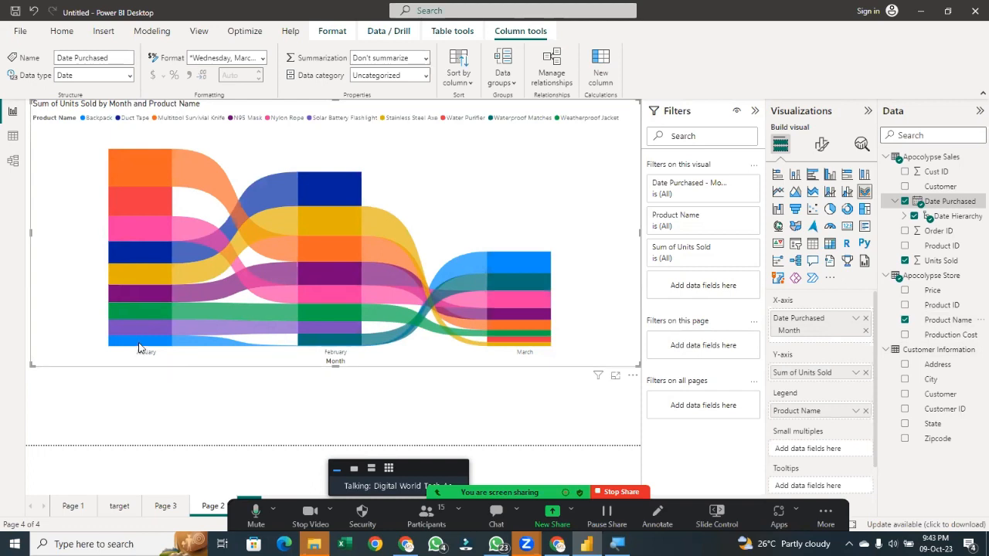
pyautogui.moveTo(139, 350)
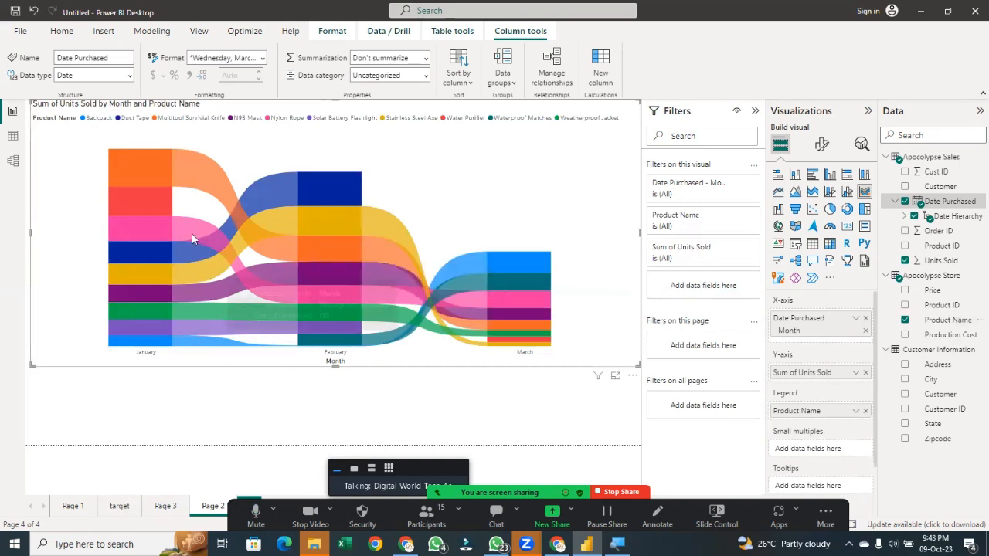
pyautogui.moveTo(193, 255)
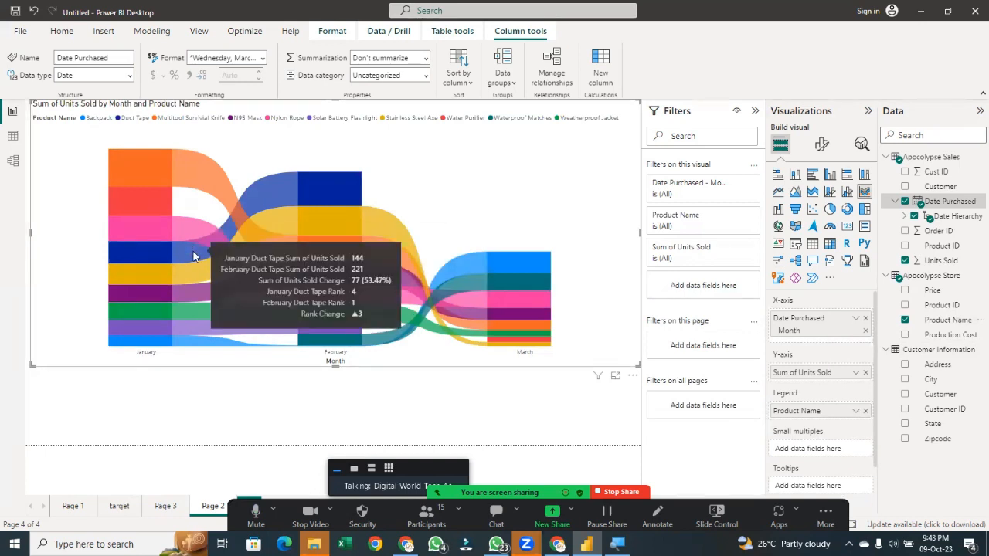
pyautogui.moveTo(197, 276)
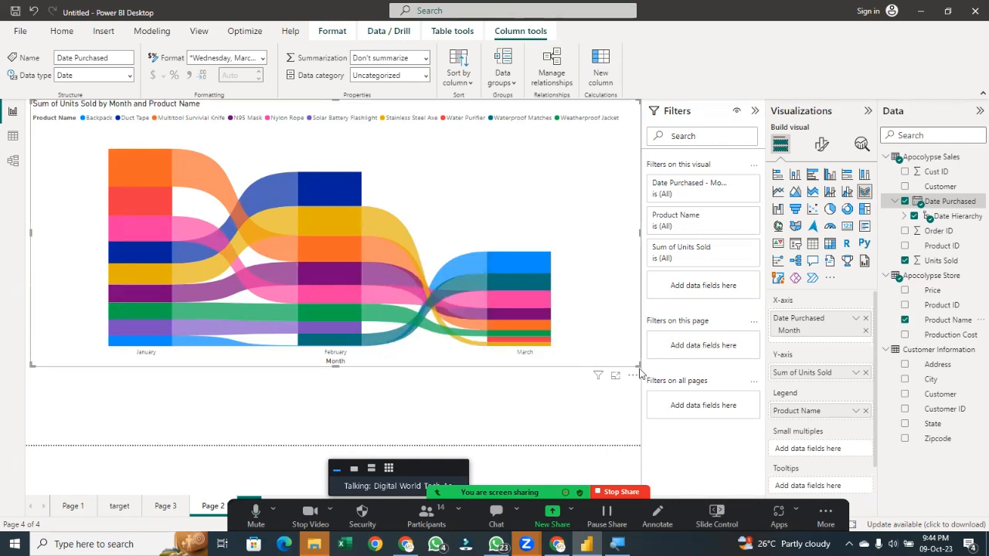
# Resize the ribbon chart to roughly the upper-left half of the page and align it to the left edge
pyautogui.moveTo(639, 365); pyautogui.dragTo(309, 309)
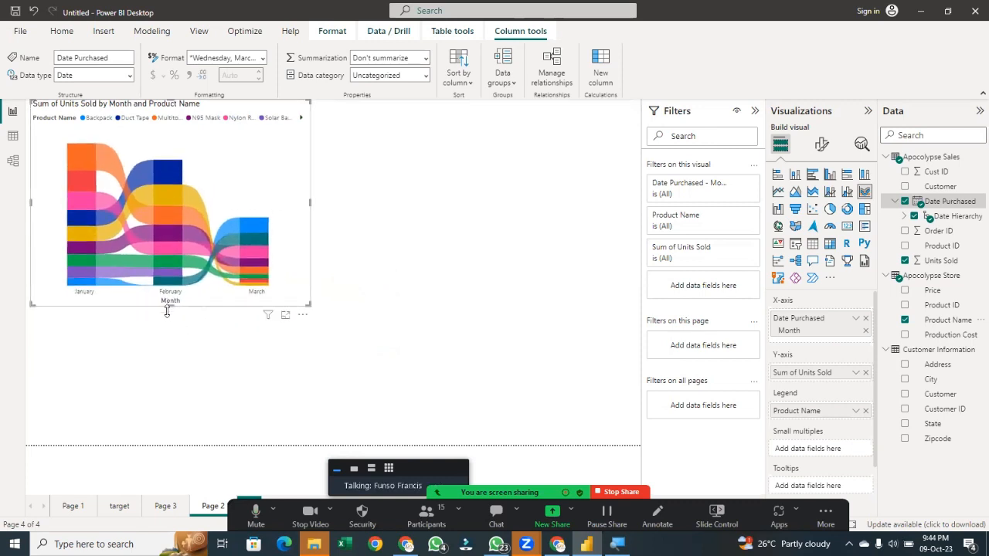
pyautogui.moveTo(167, 311); pyautogui.dragTo(169, 318)
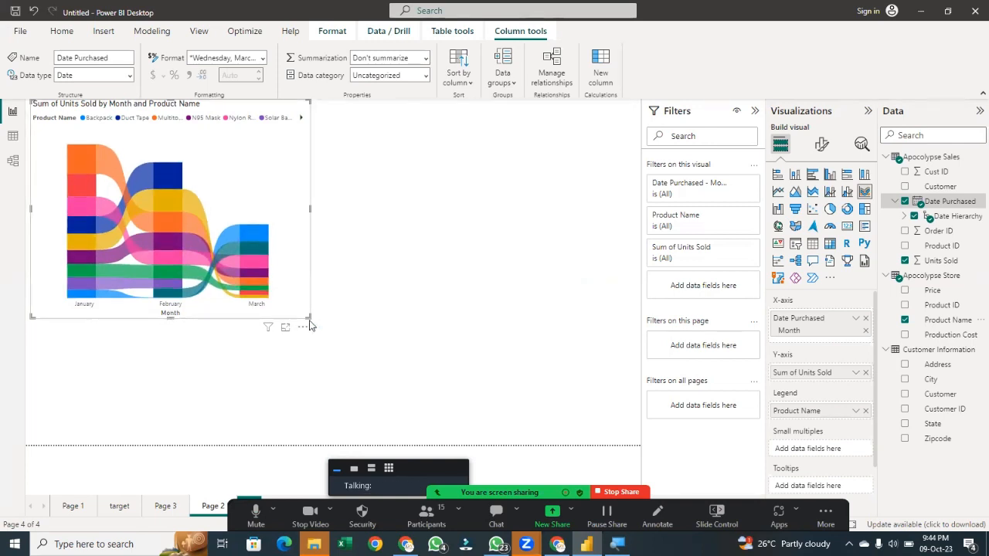
pyautogui.moveTo(306, 315); pyautogui.dragTo(640, 445)
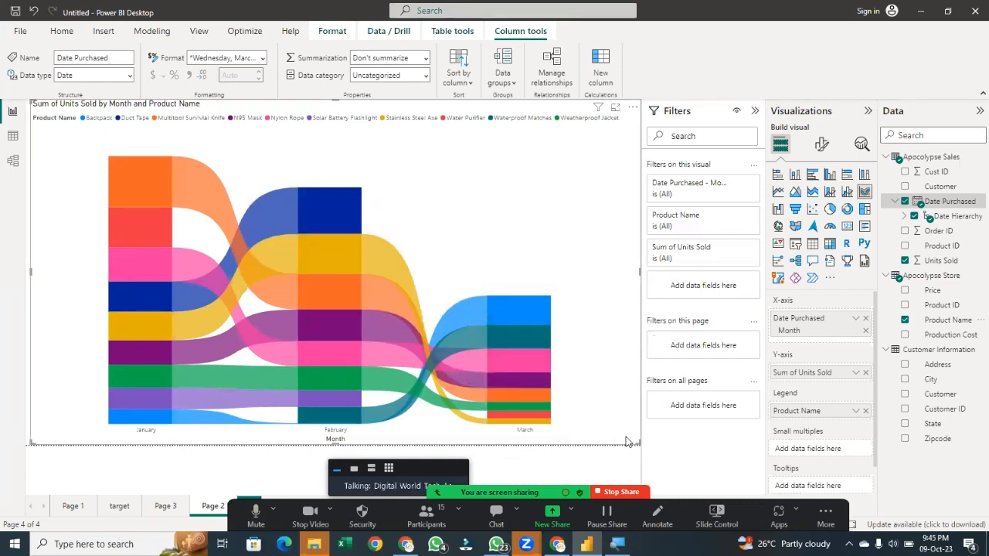
pyautogui.moveTo(636, 444); pyautogui.dragTo(346, 342)
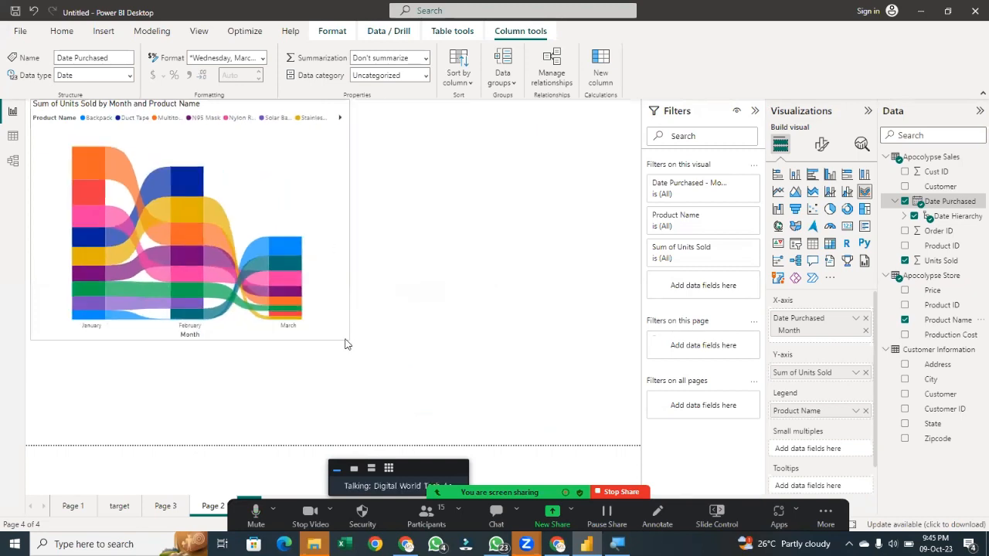
pyautogui.moveTo(326, 299); pyautogui.dragTo(251, 317)
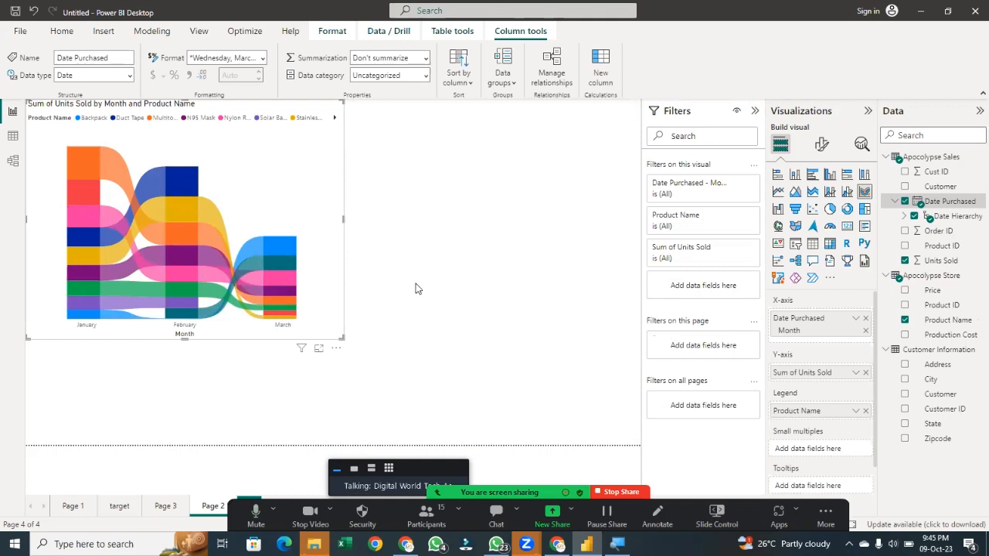
# Insert a treemap and place it in the upper-right area beside the ribbon chart, stretched to the same height
pyautogui.click(453, 257)
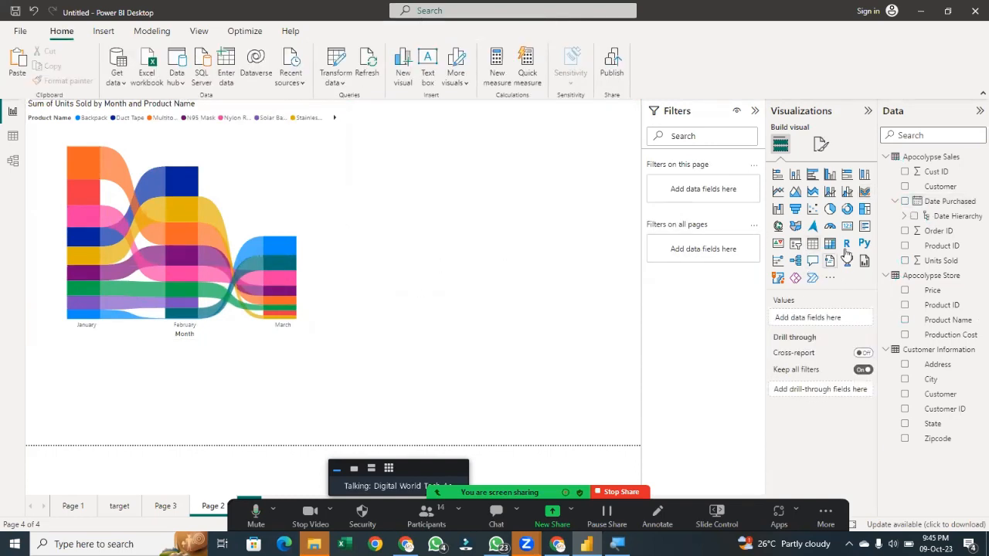
pyautogui.click(865, 208)
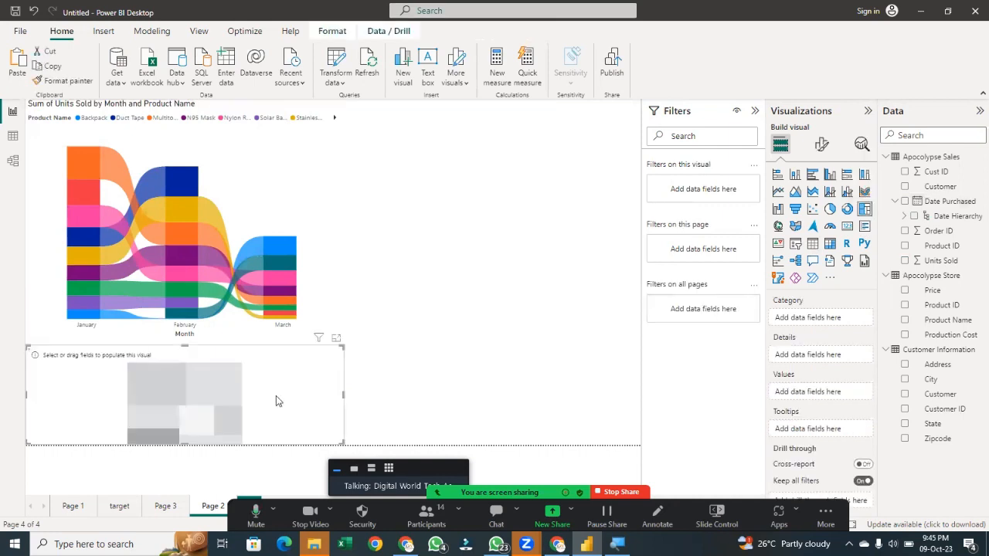
pyautogui.moveTo(533, 331); pyautogui.dragTo(598, 154)
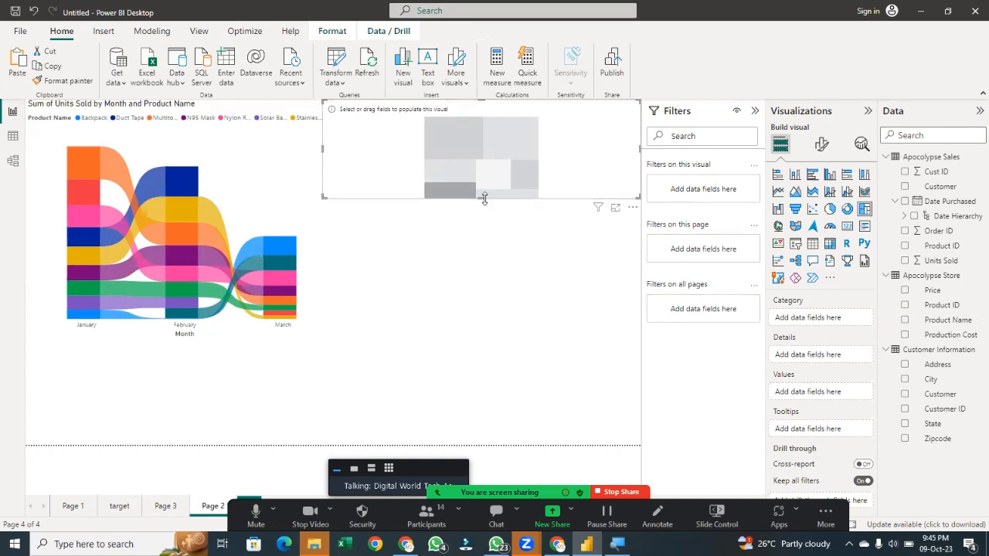
pyautogui.click(482, 344)
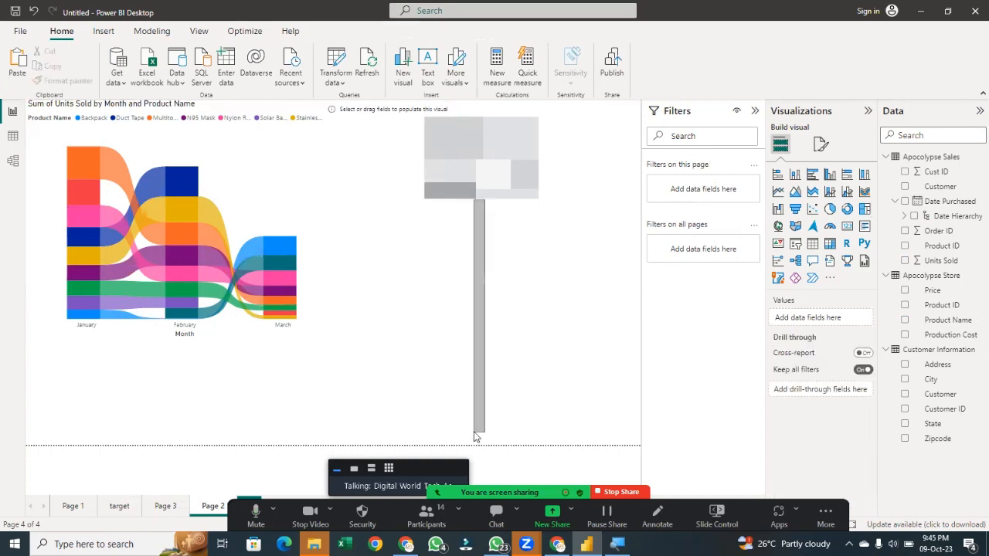
pyautogui.click(498, 199)
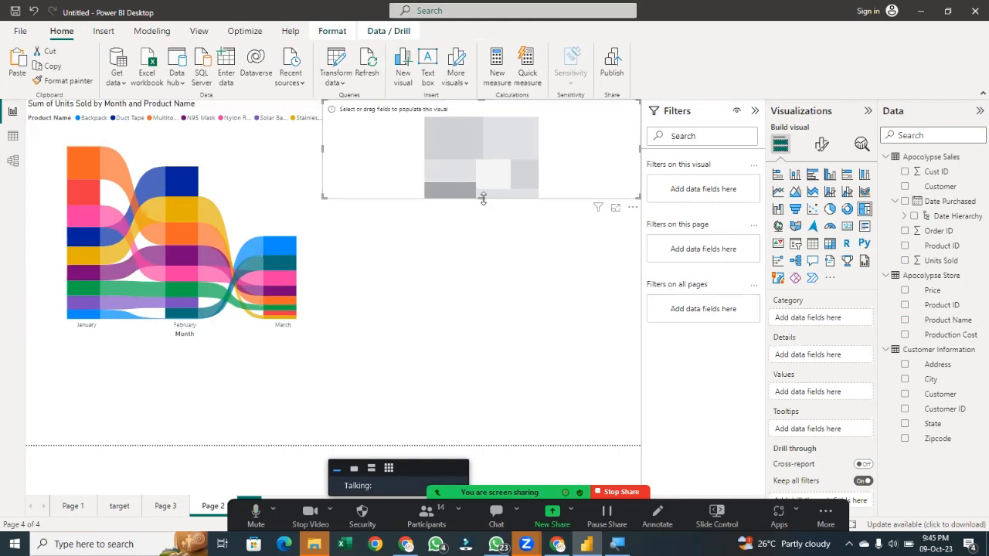
pyautogui.moveTo(481, 197); pyautogui.dragTo(487, 366)
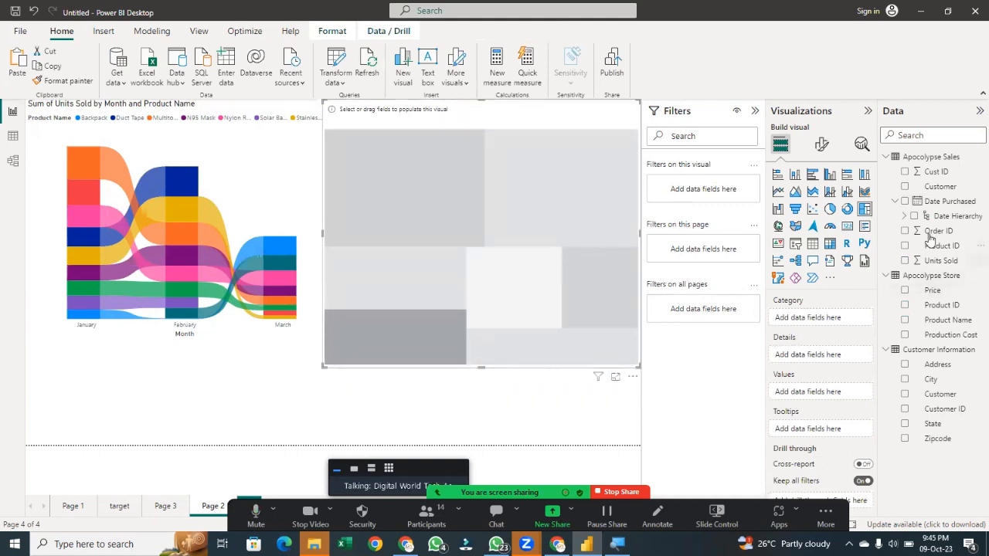
# Add Units Sold as the treemap's values and Customer as its details
pyautogui.moveTo(919, 260)
pyautogui.mouseDown()
pyautogui.moveTo(836, 333)
pyautogui.moveTo(920, 247)
pyautogui.moveTo(906, 266)
pyautogui.mouseUp()
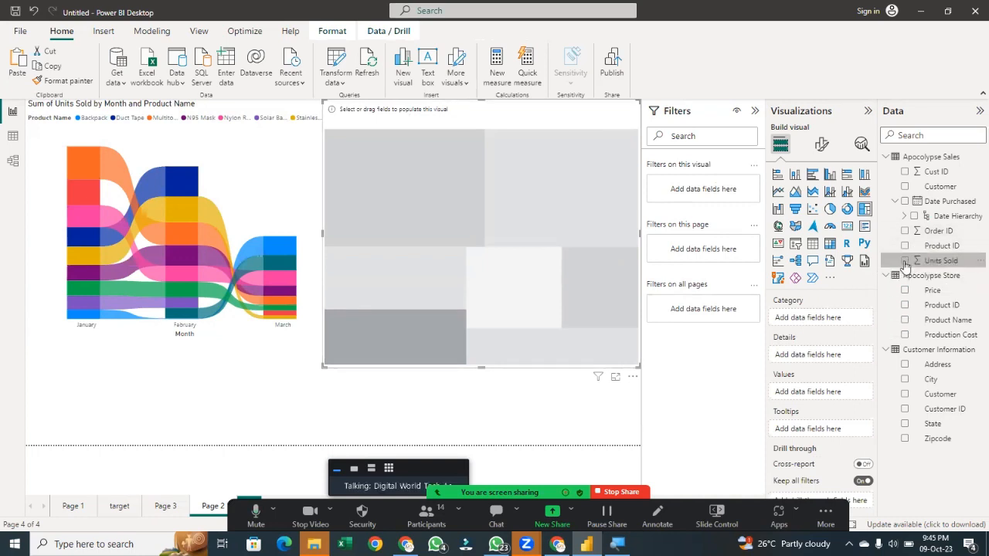
pyautogui.click(905, 261)
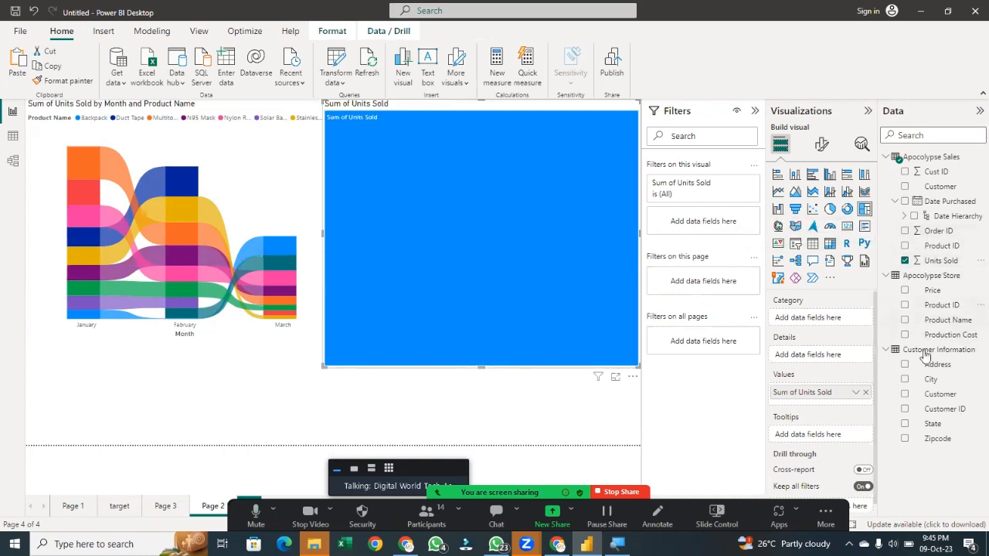
pyautogui.click(910, 399)
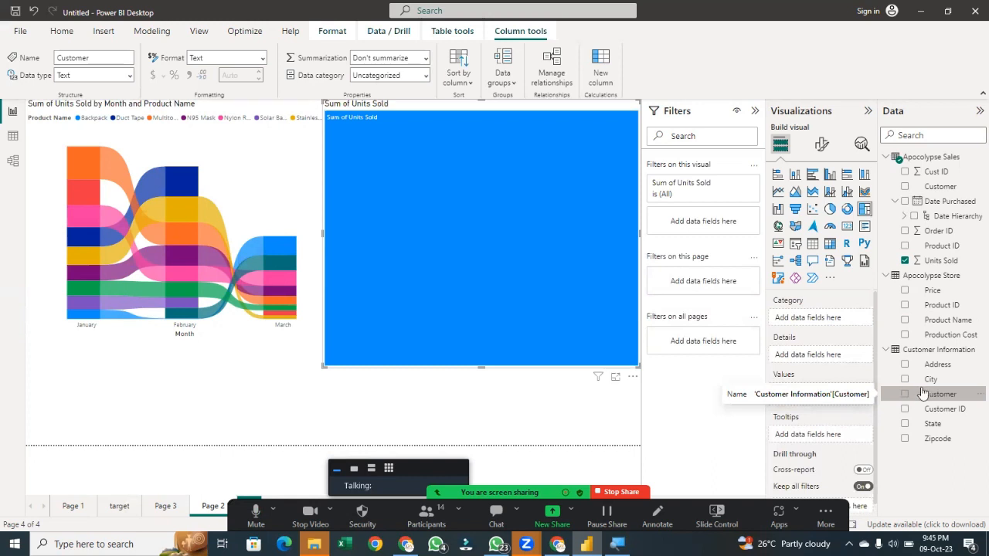
pyautogui.moveTo(845, 360); pyautogui.dragTo(844, 360)
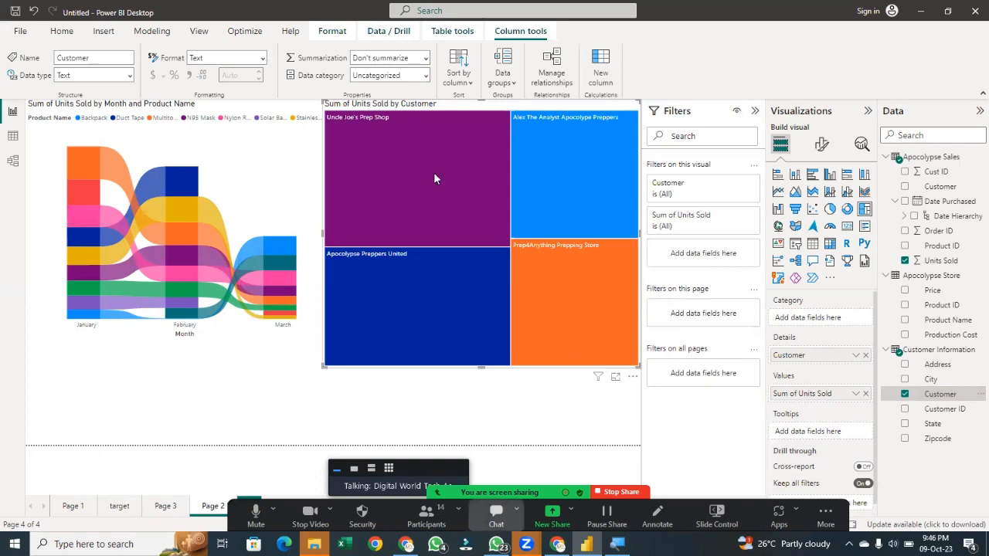
# Turn on data labels in the treemap's format settings
pyautogui.moveTo(384, 150)
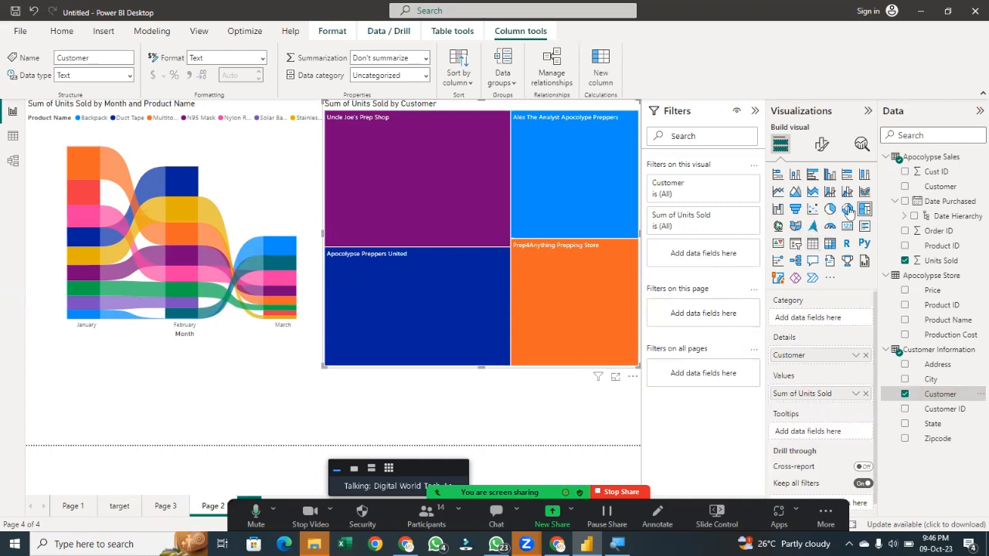
pyautogui.click(821, 145)
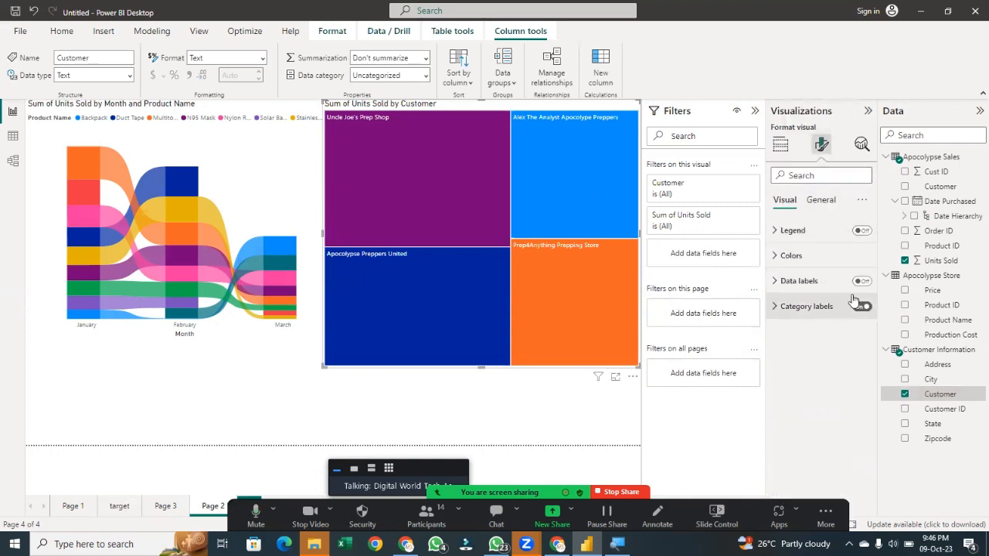
pyautogui.click(861, 282)
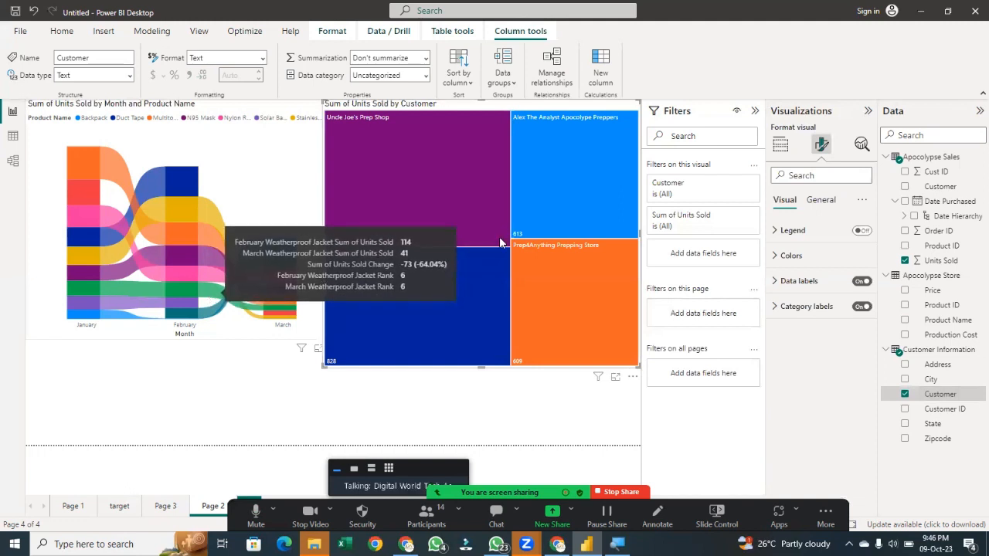
# Add Product Name as the treemap's category and reopen its format settings
pyautogui.moveTo(941, 320); pyautogui.dragTo(807, 318)
pyautogui.click(781, 144)
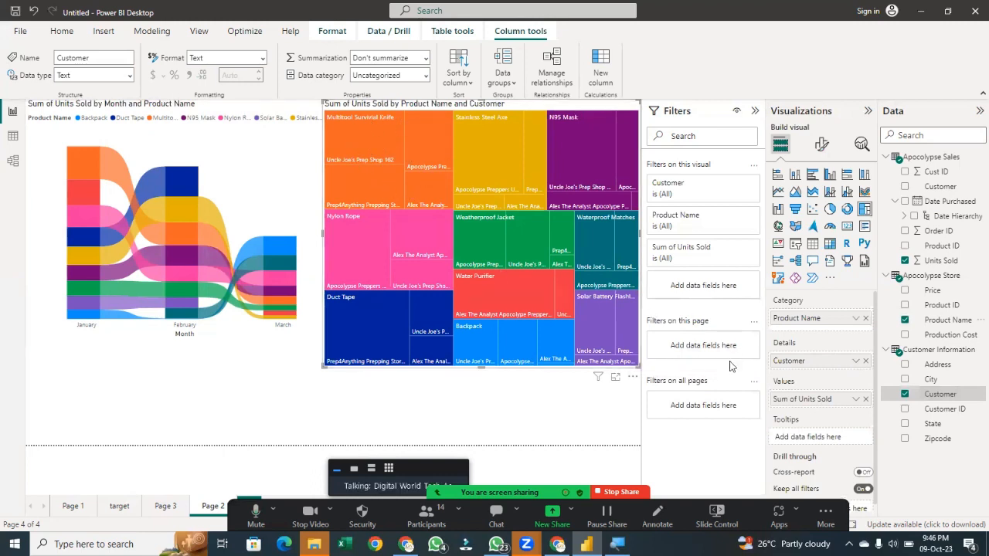
pyautogui.moveTo(381, 119)
pyautogui.click(822, 144)
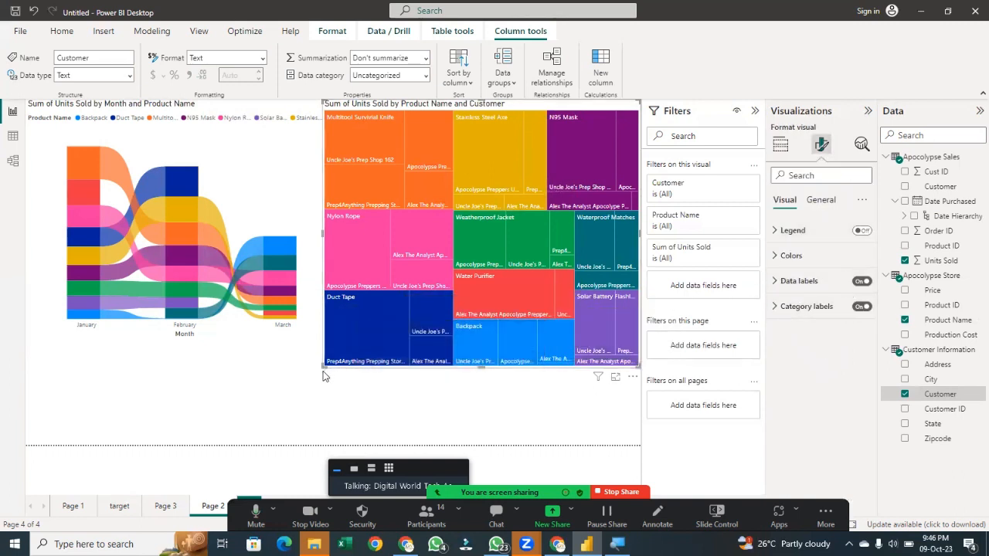
# Resize and move the treemap so it fills the area right of the ribbon chart at about the same height
pyautogui.moveTo(323, 375); pyautogui.dragTo(185, 409)
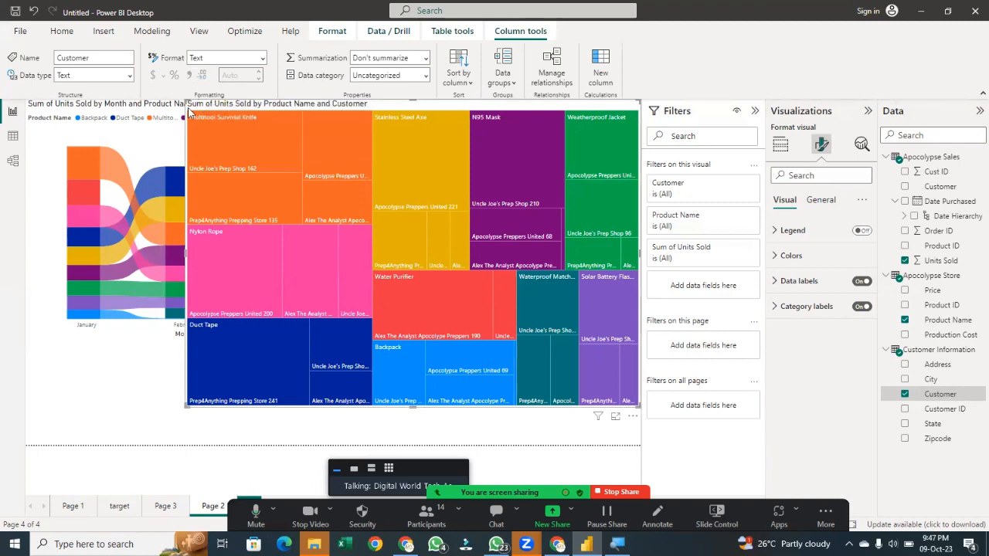
pyautogui.moveTo(214, 120); pyautogui.dragTo(345, 116)
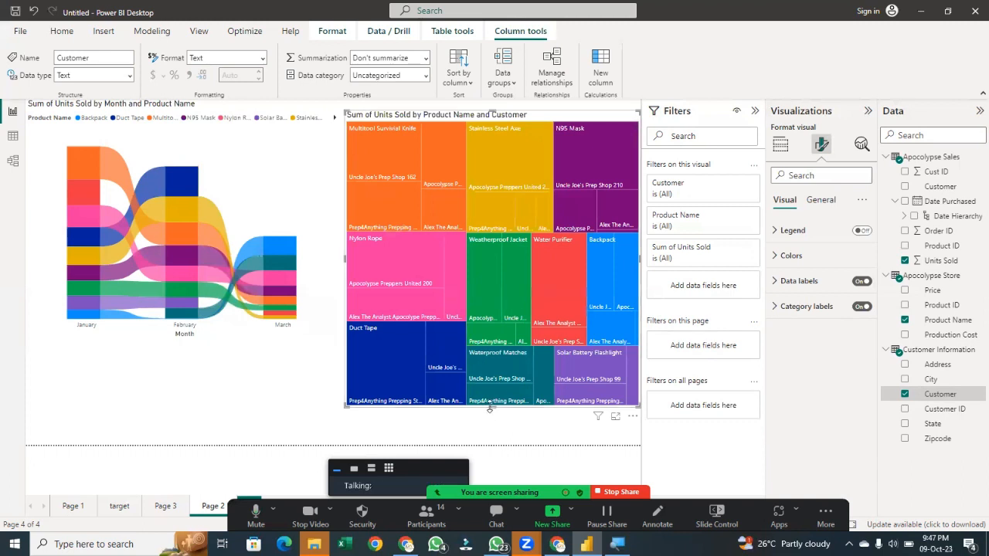
pyautogui.moveTo(490, 407); pyautogui.dragTo(474, 329)
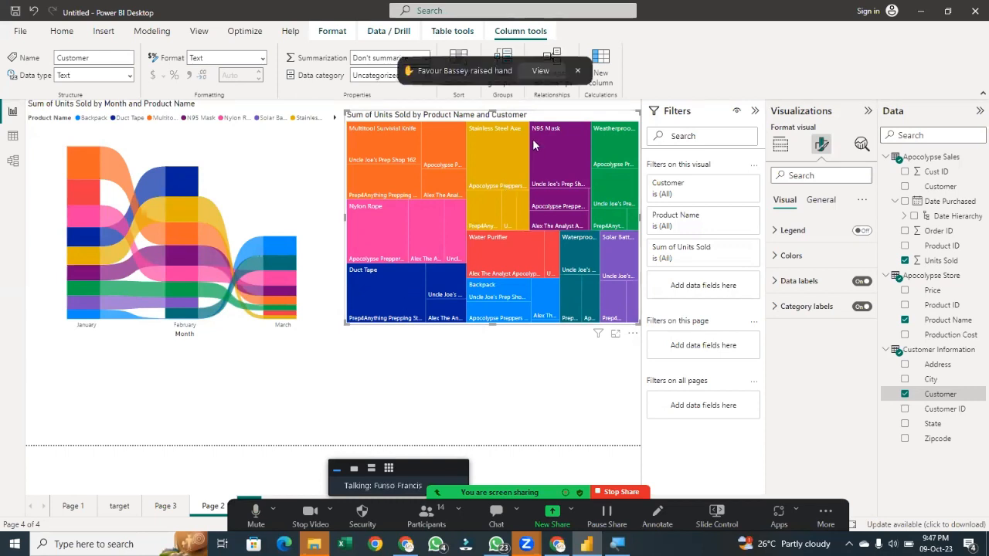
pyautogui.click(540, 71)
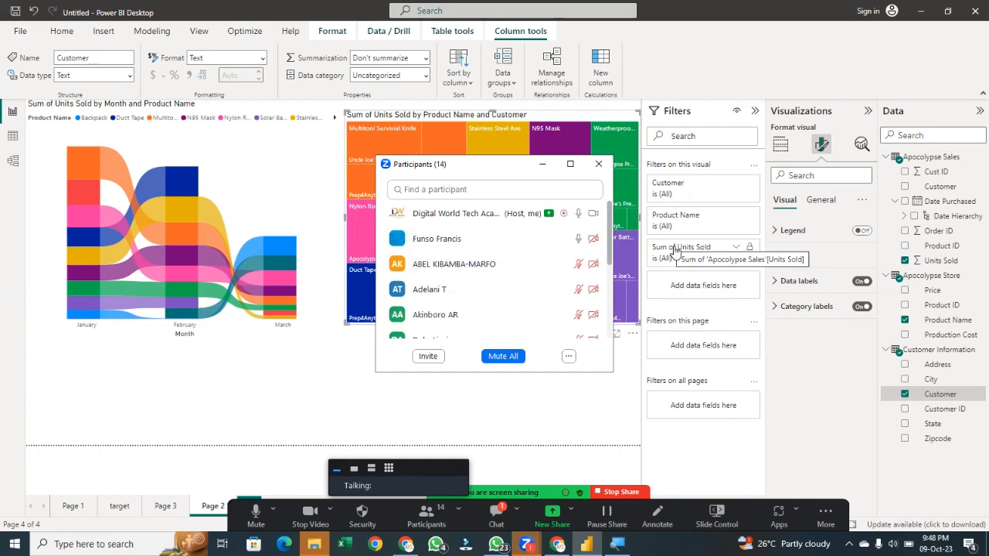
pyautogui.click(305, 424)
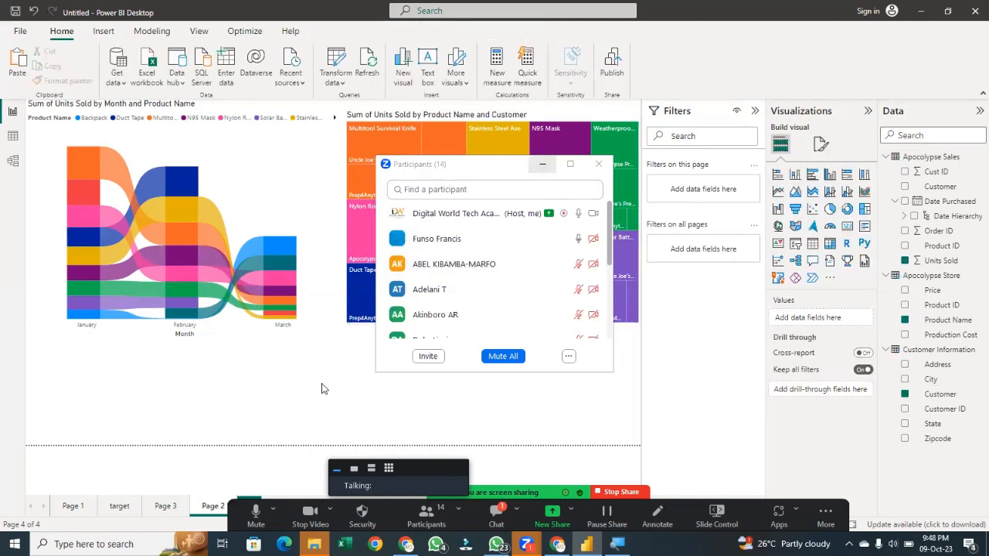
pyautogui.moveTo(528, 252)
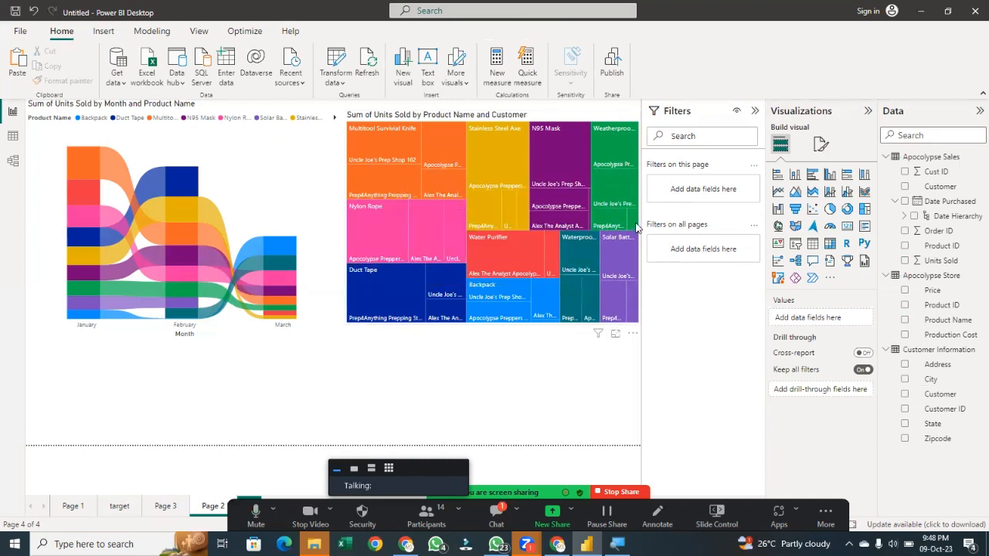
pyautogui.moveTo(635, 227)
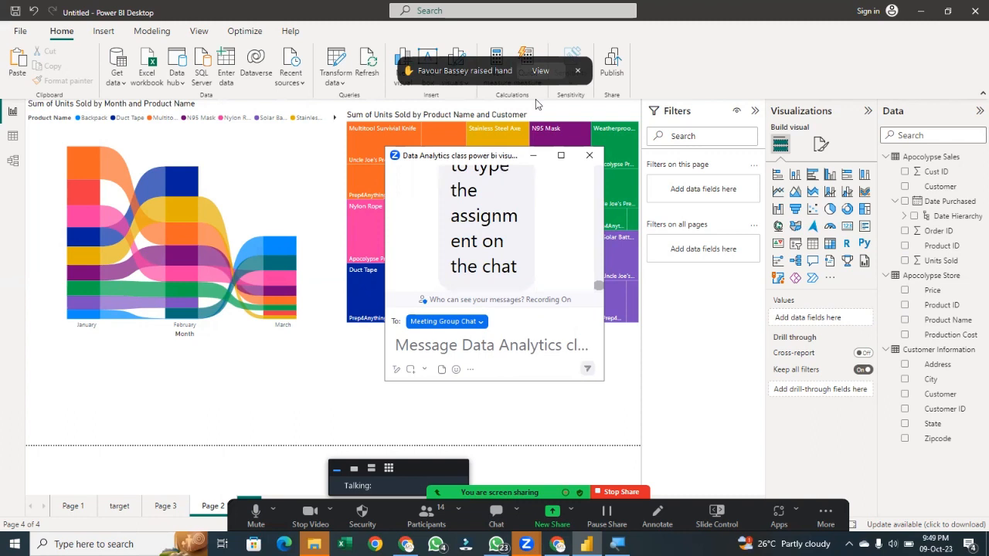
pyautogui.click(540, 71)
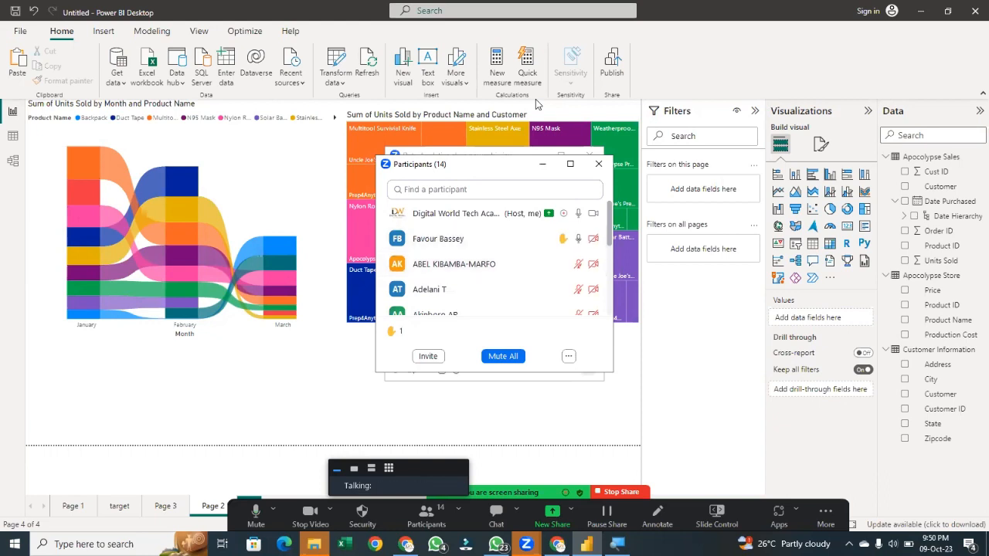
pyautogui.hotkey('alt', 'Tab')
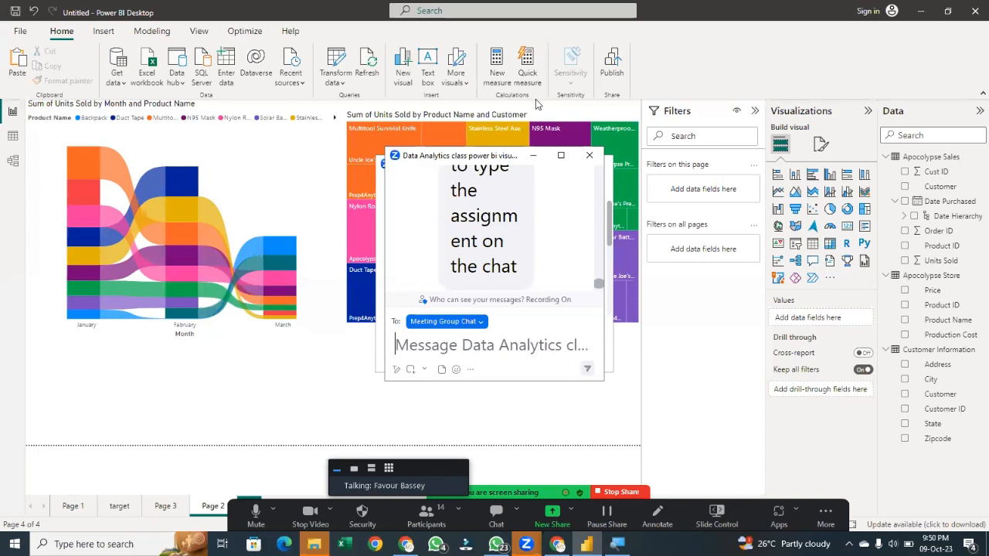
pyautogui.write('wher')
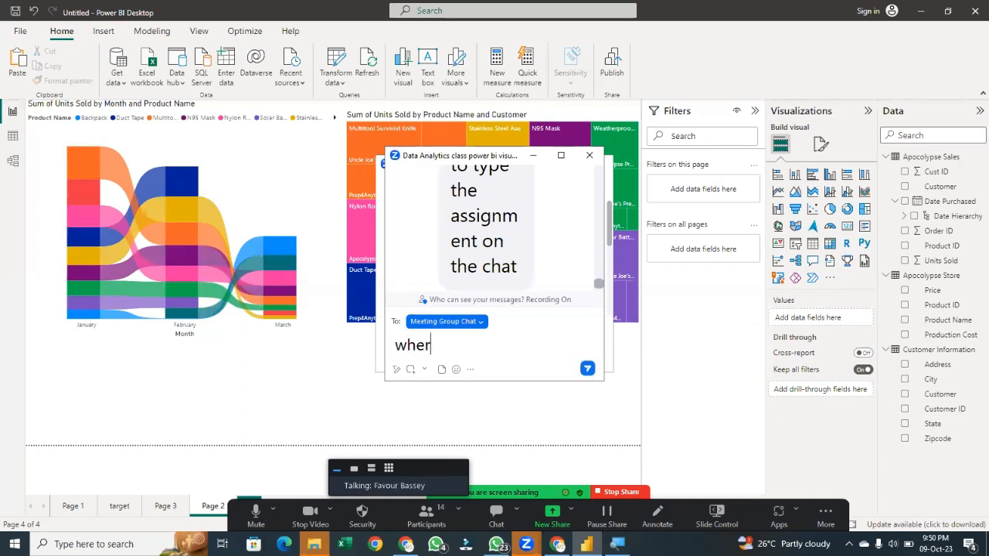
pyautogui.press('BackSpace')
pyautogui.press('BackSpace')
pyautogui.press('BackSpace')
pyautogui.press('BackSpace')
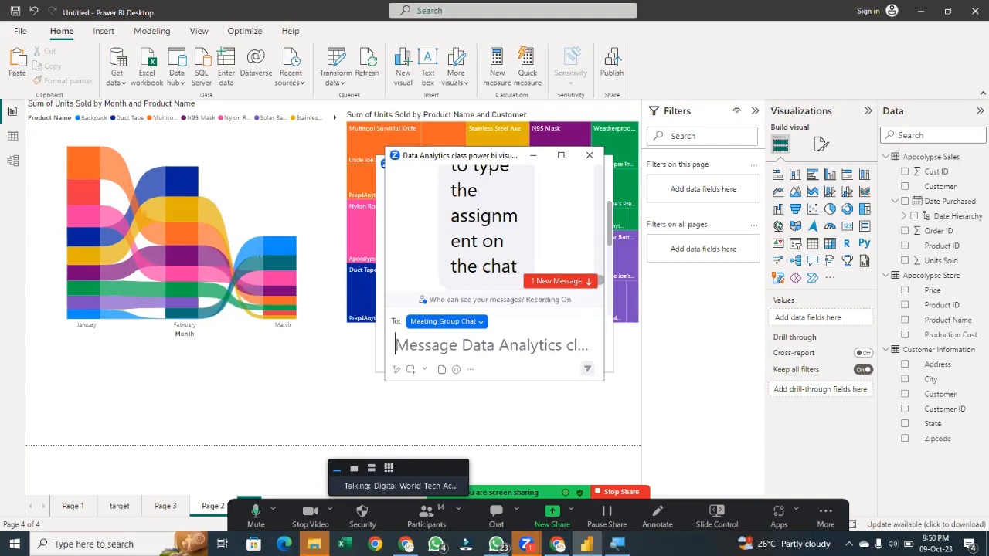
pyautogui.click(561, 281)
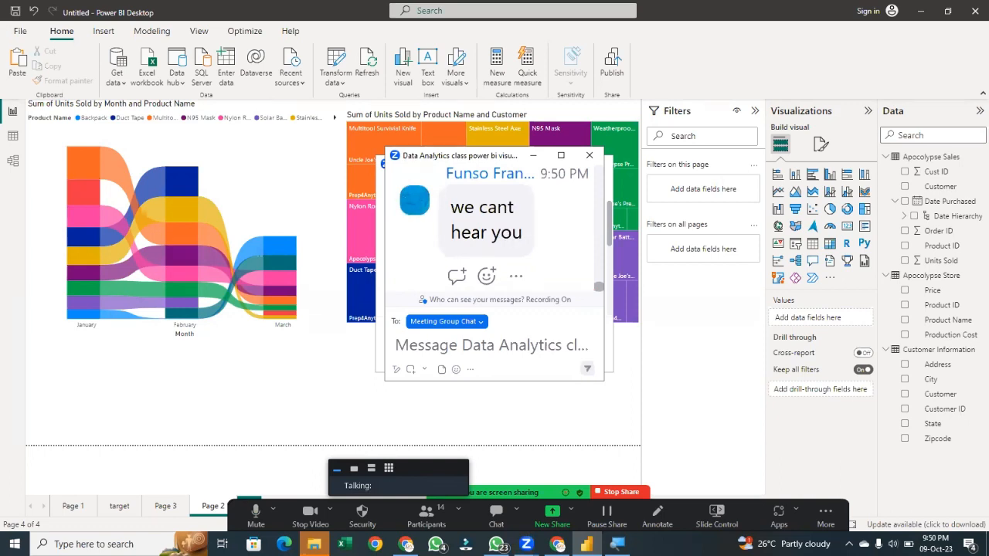
pyautogui.scroll(1, 495, 232)
pyautogui.scroll(1, 495, 232)
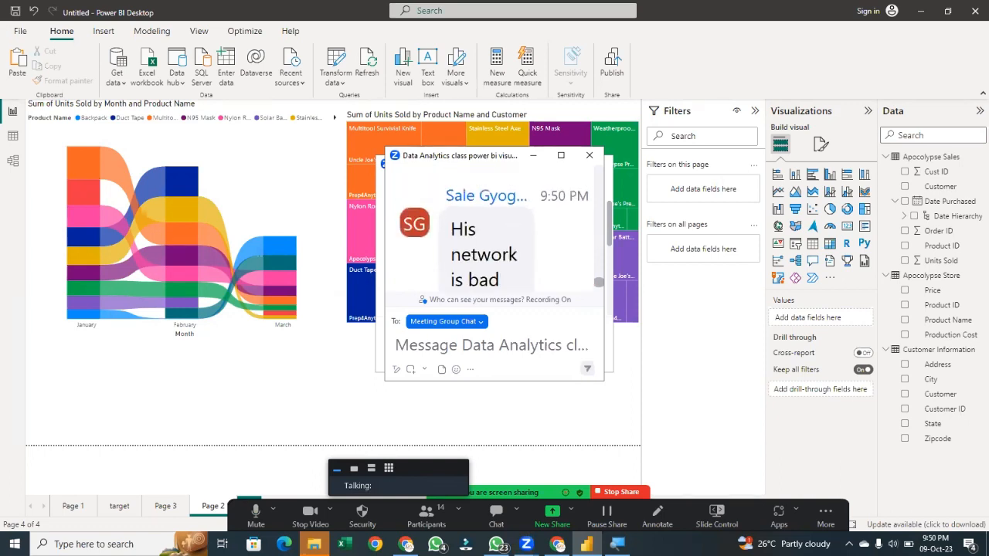
pyautogui.scroll(-2, 495, 232)
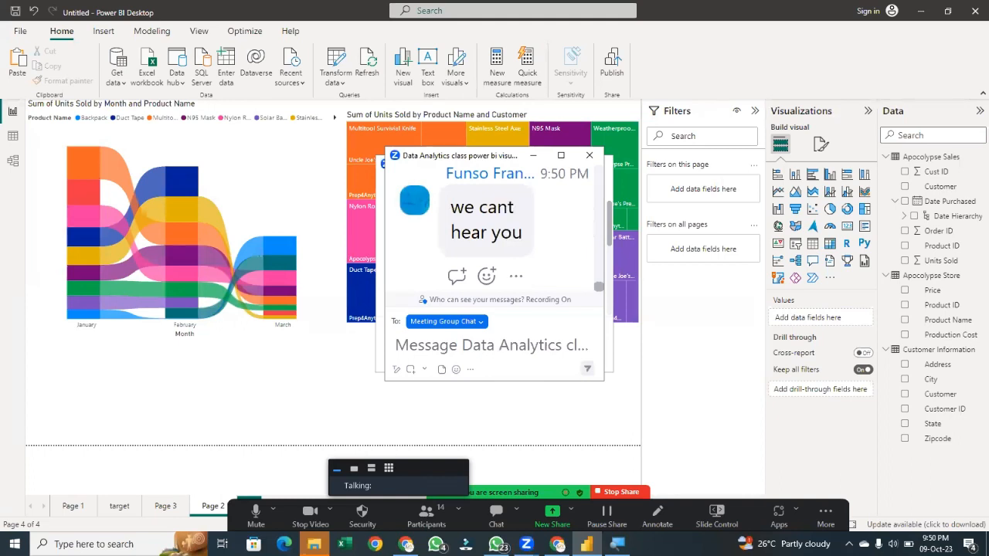
pyautogui.click(589, 155)
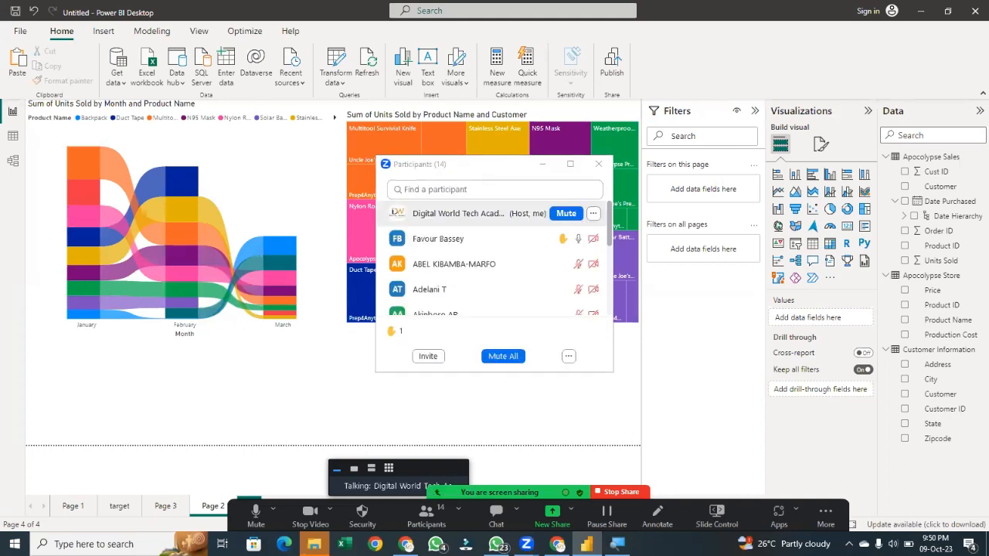
pyautogui.click(542, 165)
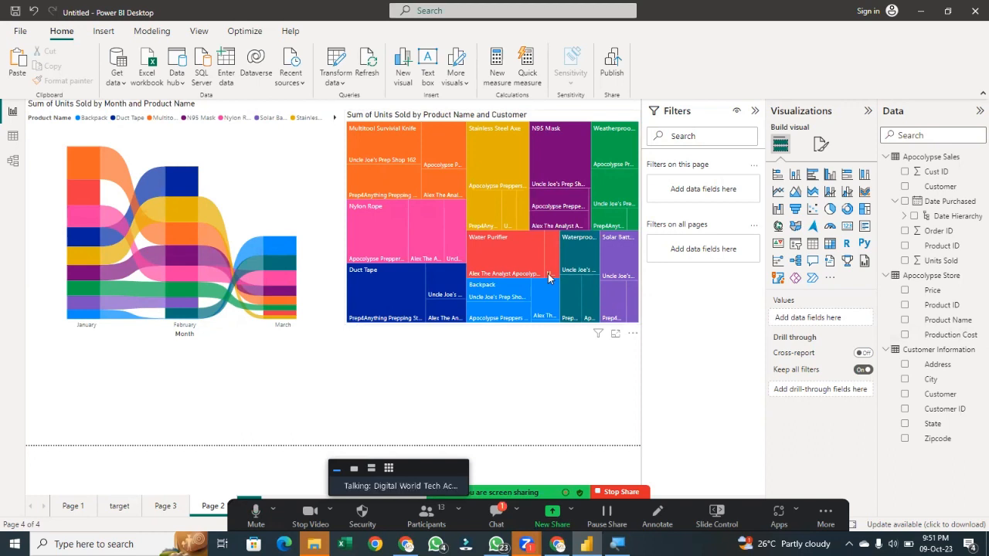
pyautogui.moveTo(548, 276)
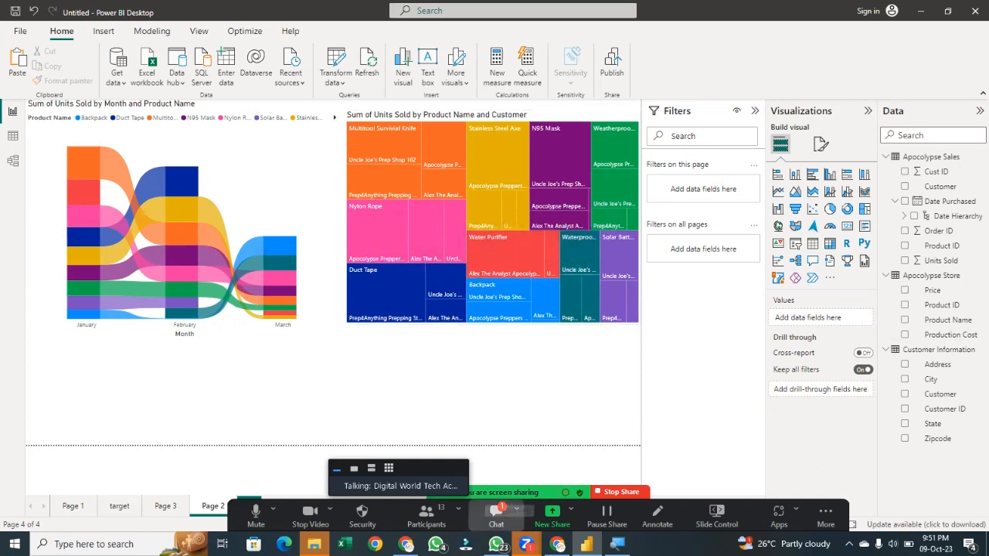
pyautogui.click(496, 512)
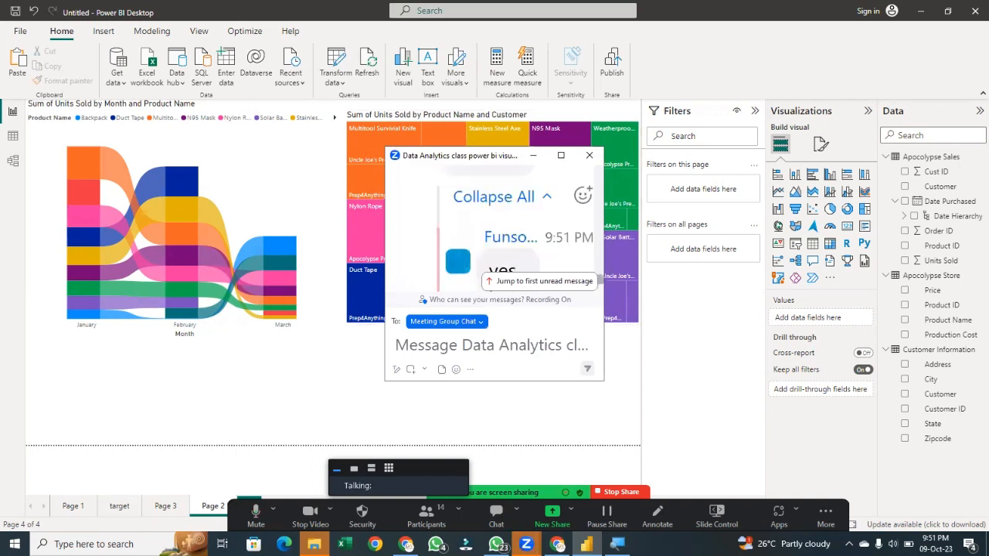
pyautogui.scroll(-1, 495, 228)
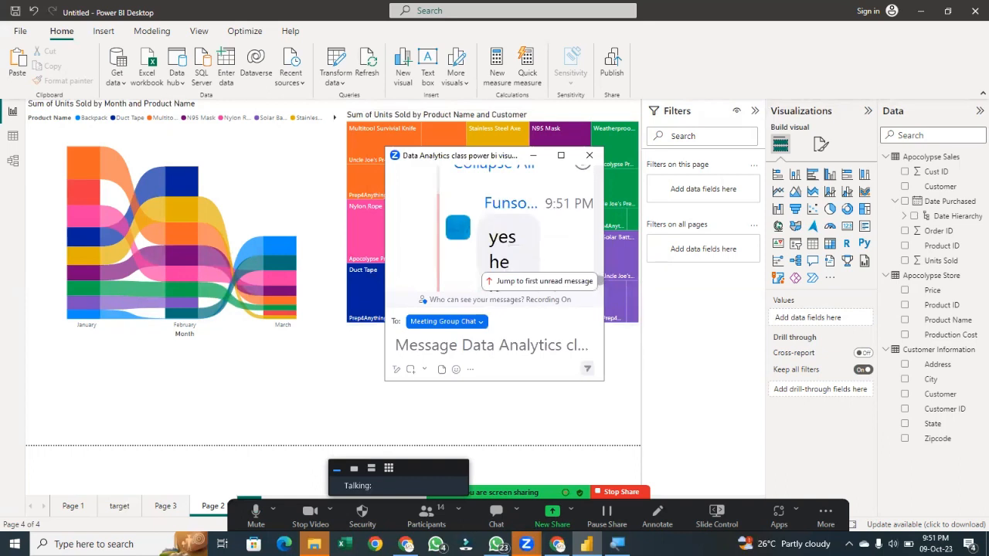
pyautogui.scroll(2, 495, 228)
pyautogui.scroll(-5, 495, 228)
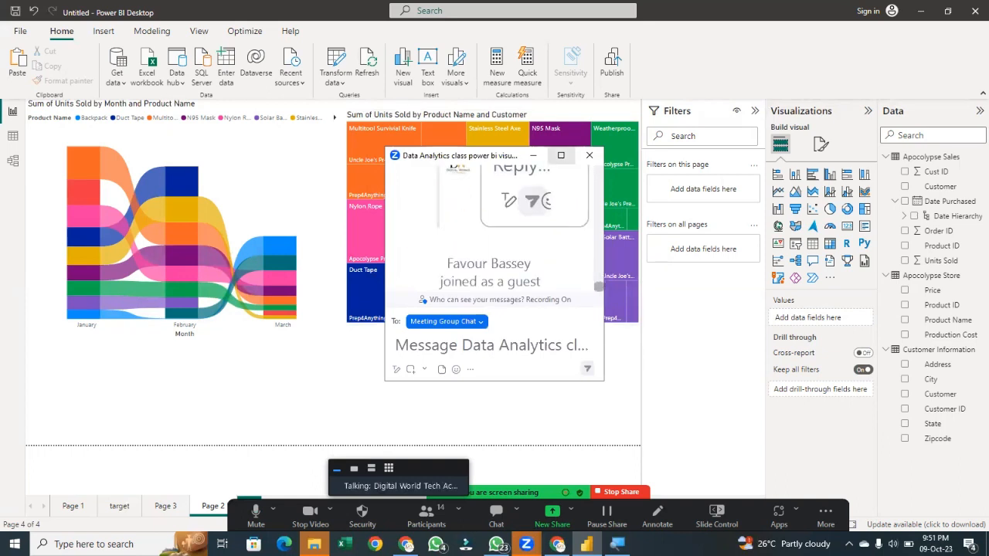
pyautogui.click(561, 155)
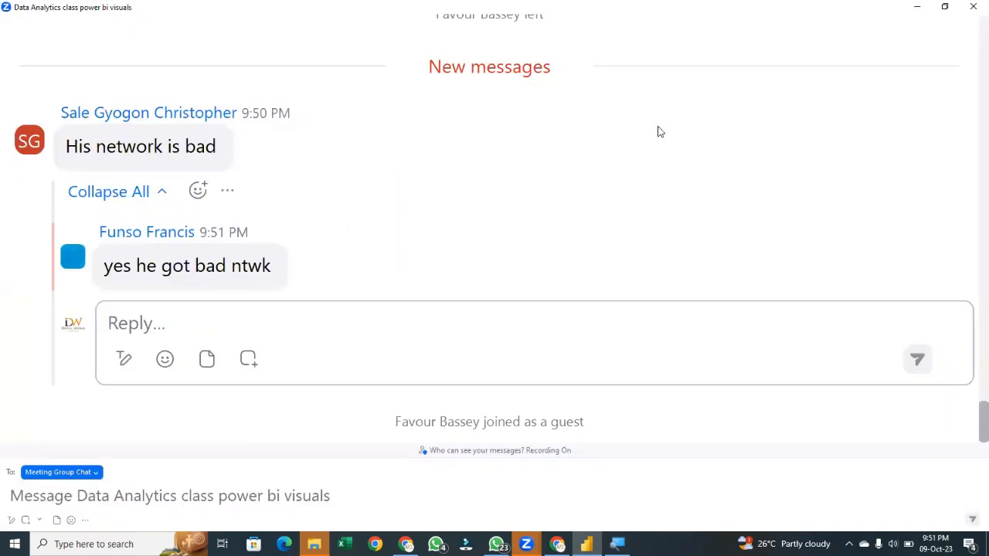
pyautogui.click(973, 7)
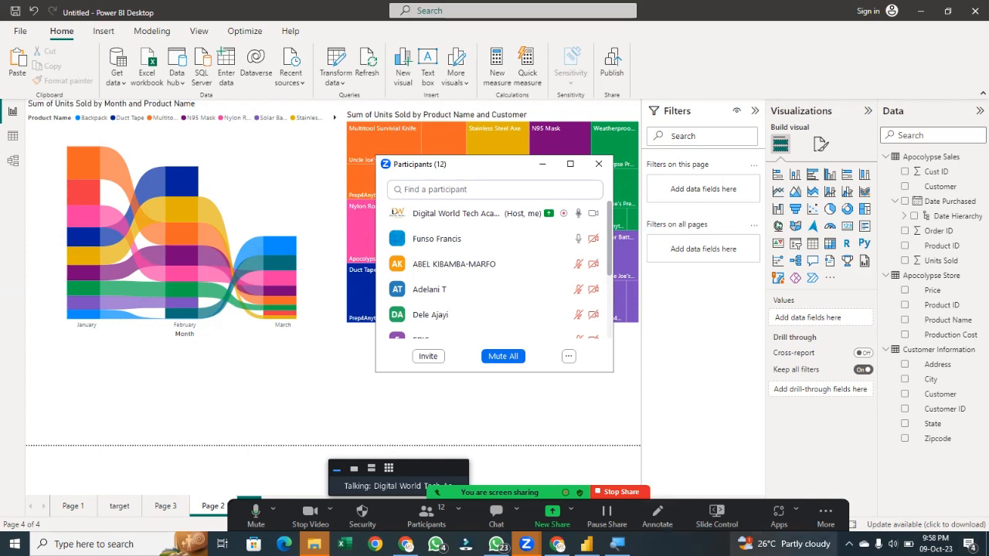
pyautogui.moveTo(784, 544)
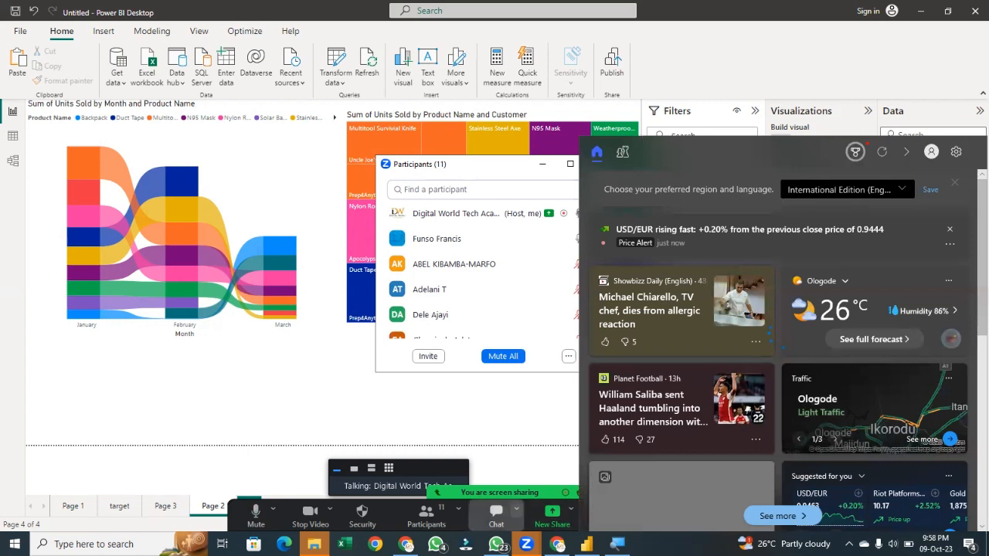
pyautogui.click(955, 183)
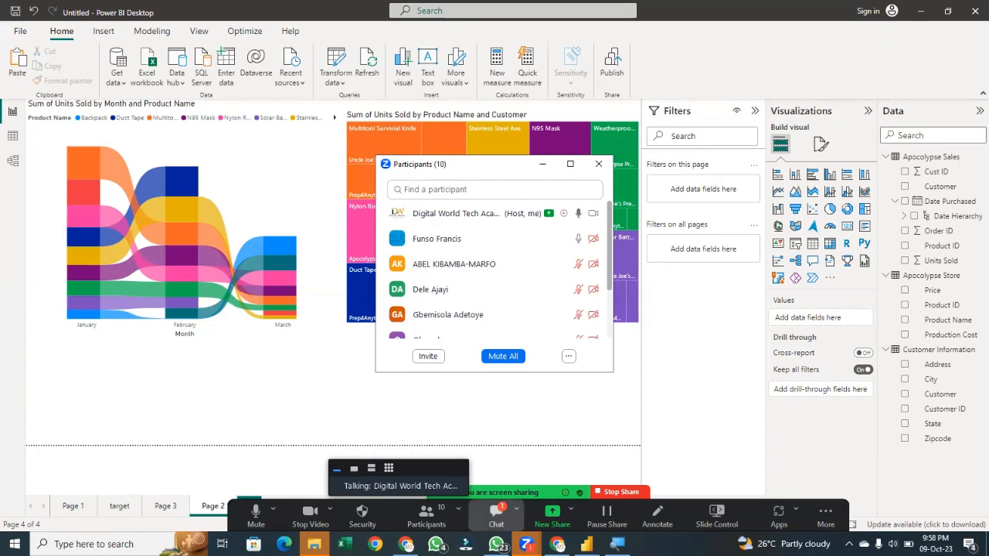
pyautogui.click(496, 516)
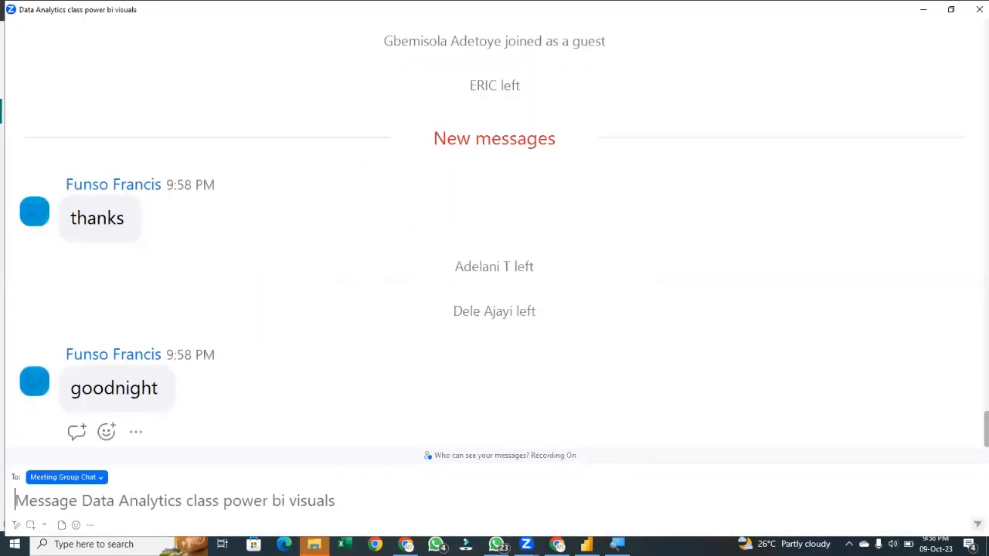
pyautogui.click(979, 8)
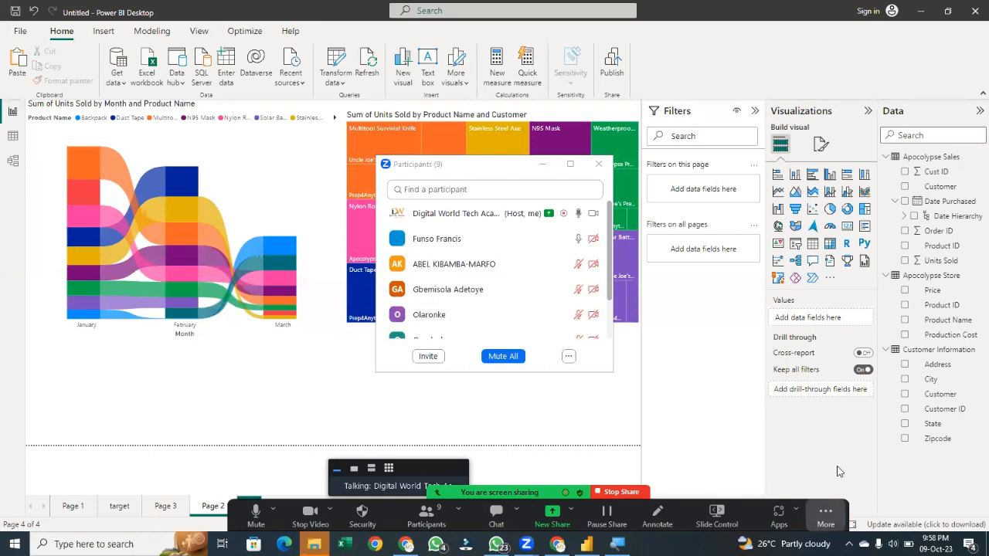
pyautogui.click(826, 516)
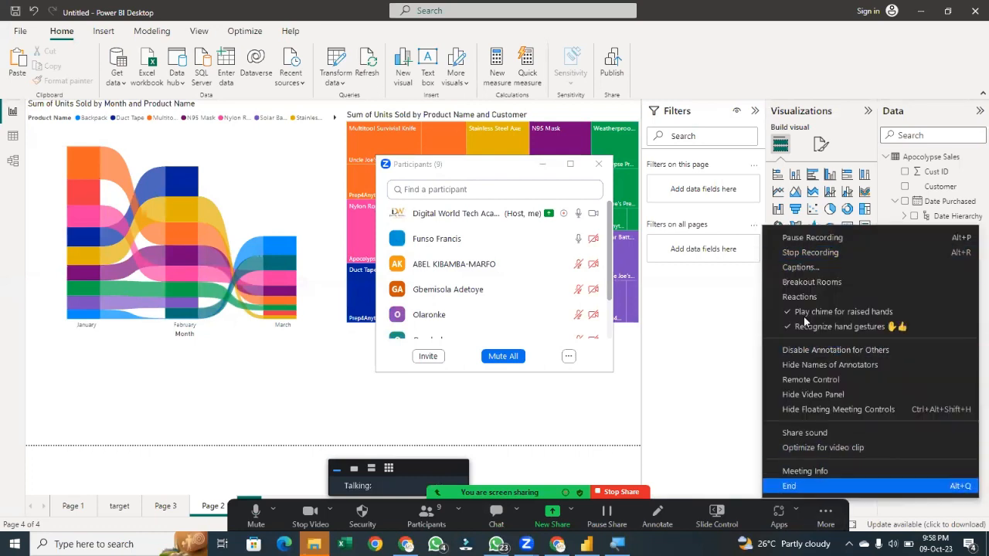